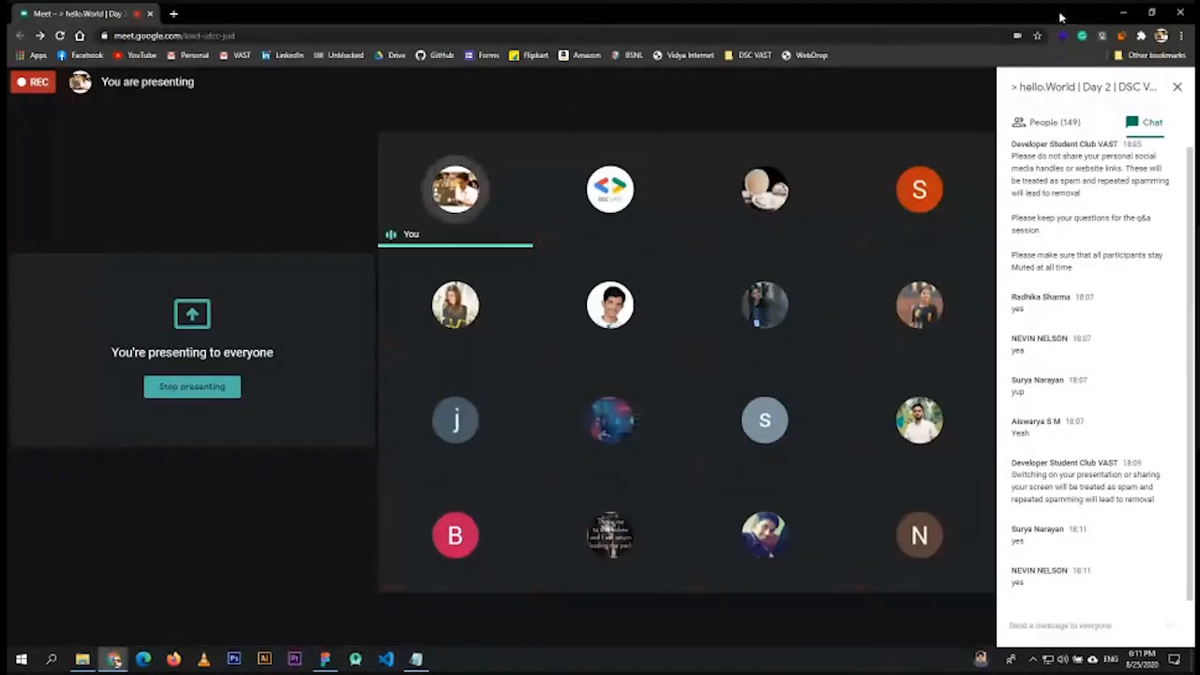
- Minimize the Figma desktop window and bring the Chrome new-tab window forward
left_click(1122, 12)
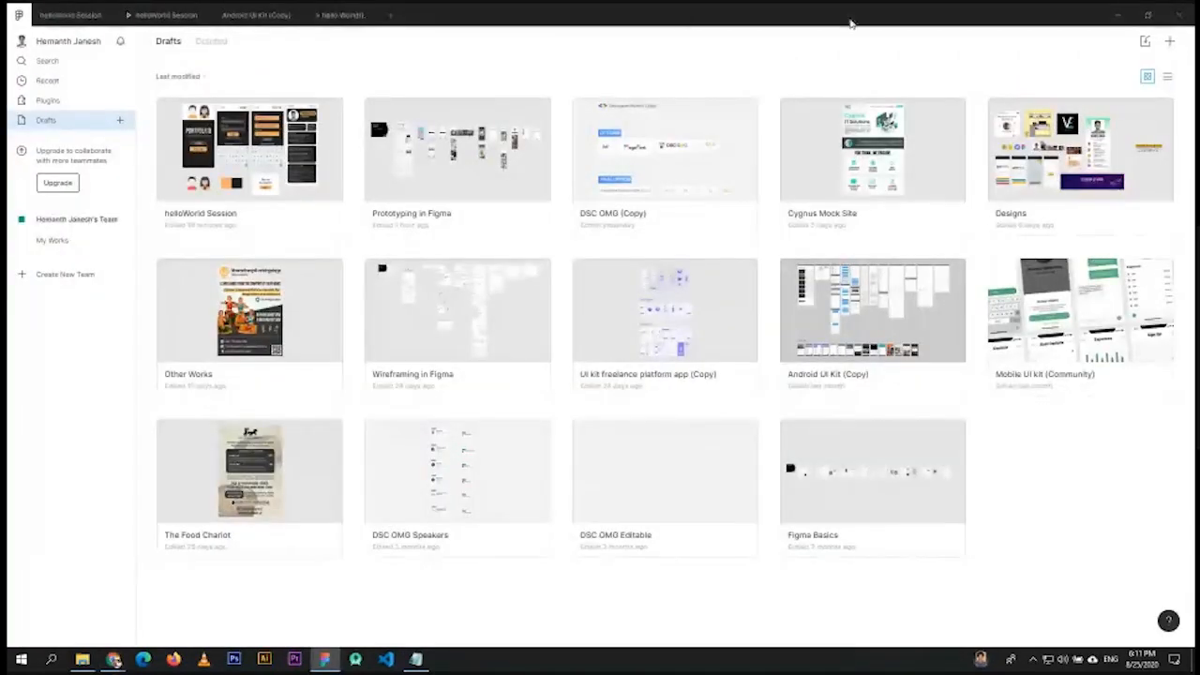
left_click(1117, 15)
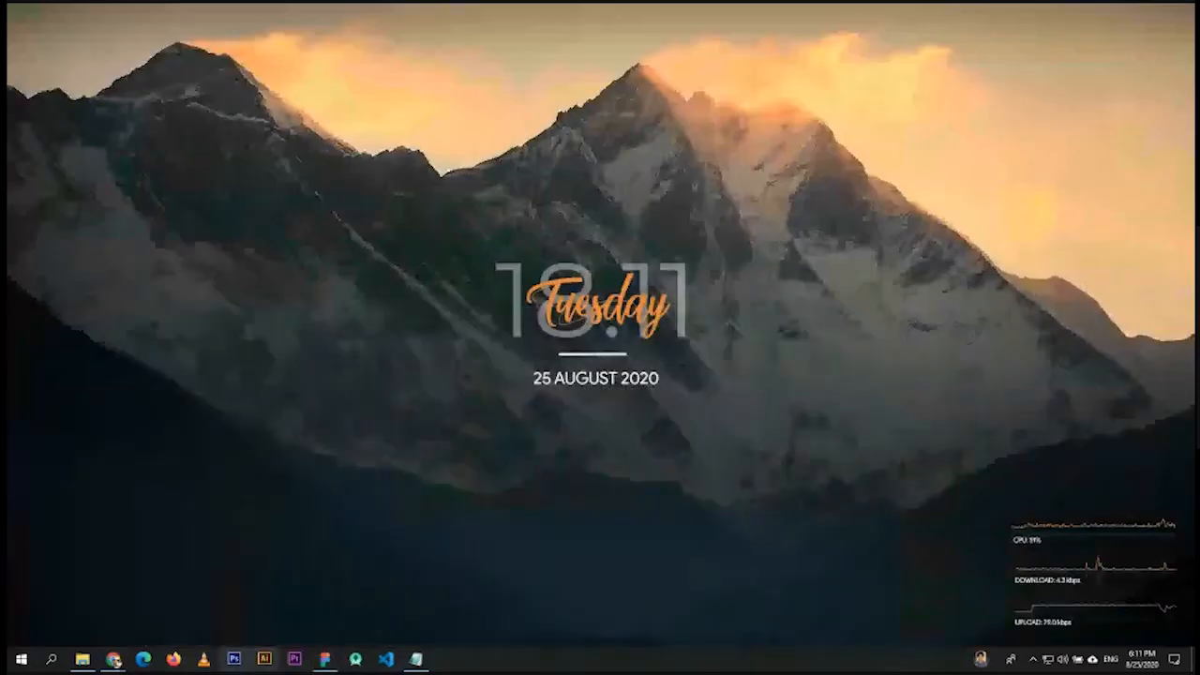
mouse_move(114, 659)
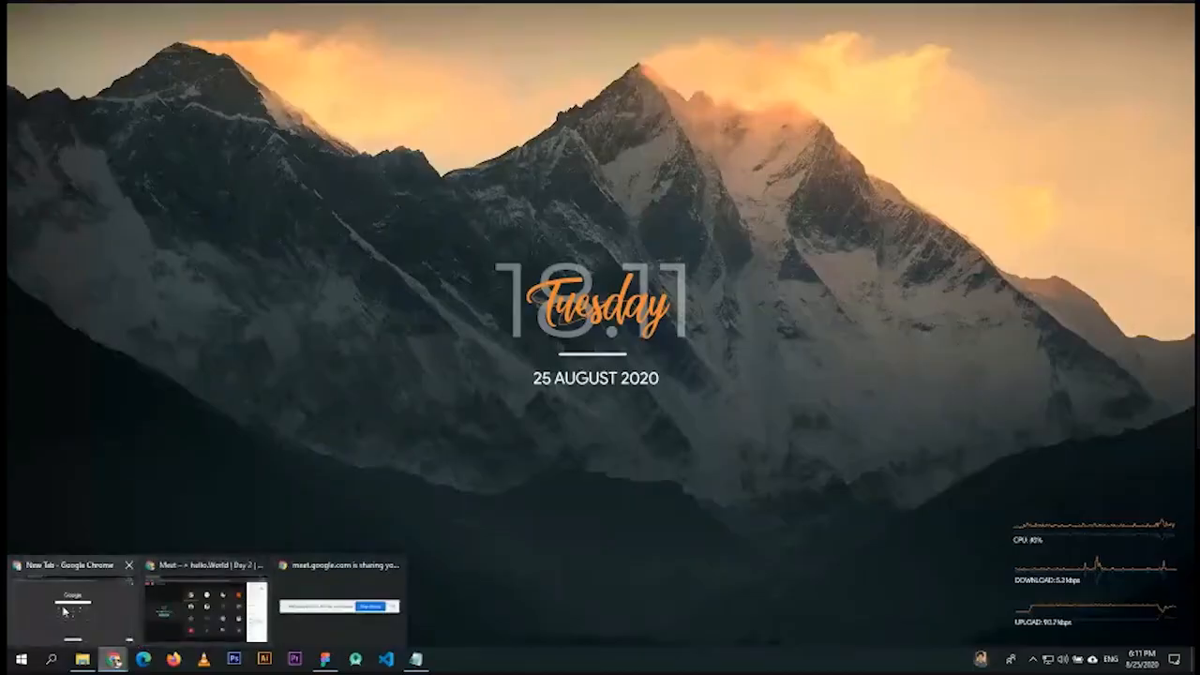
left_click(63, 611)
left_click(184, 34)
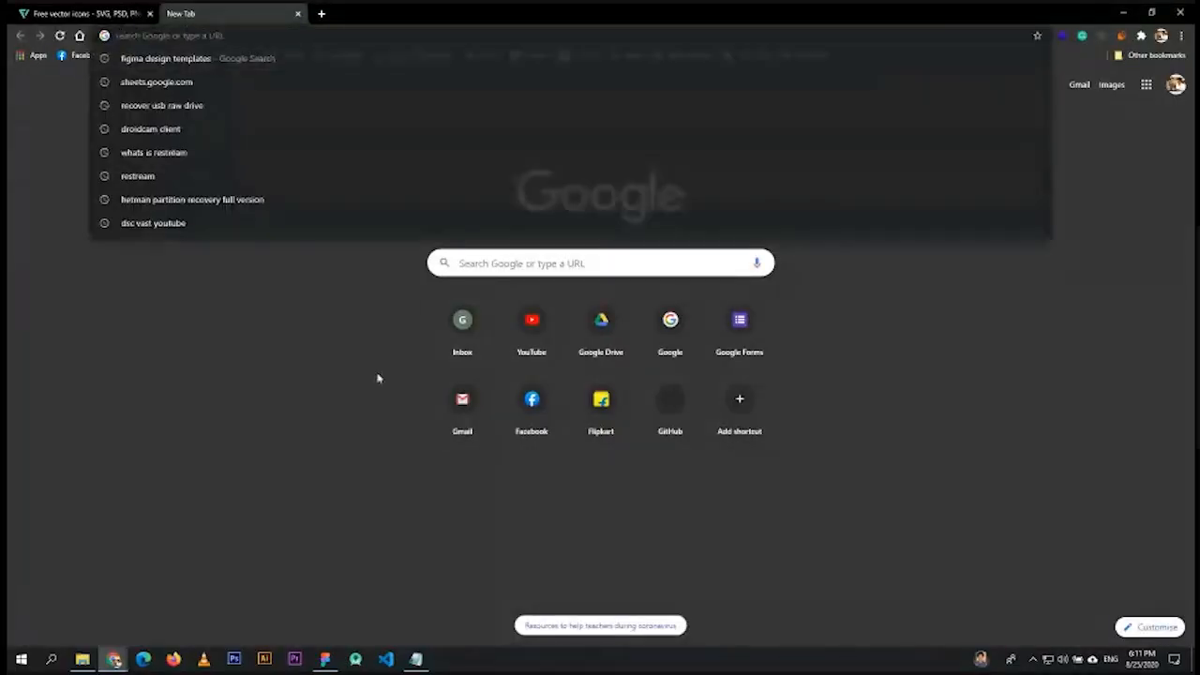
left_click(286, 240)
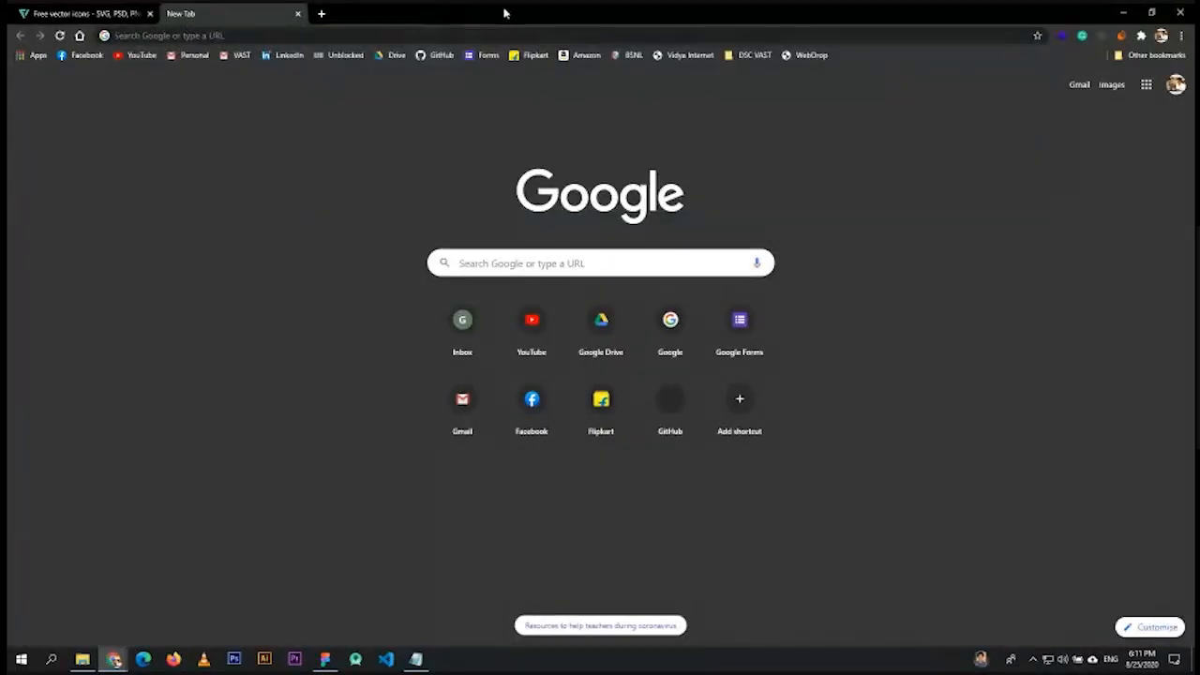
- Restore the new-tab window to a smaller size and snap the Meet window to the left half
double_click(505, 12)
left_click_drag(528, 65, 563, 57)
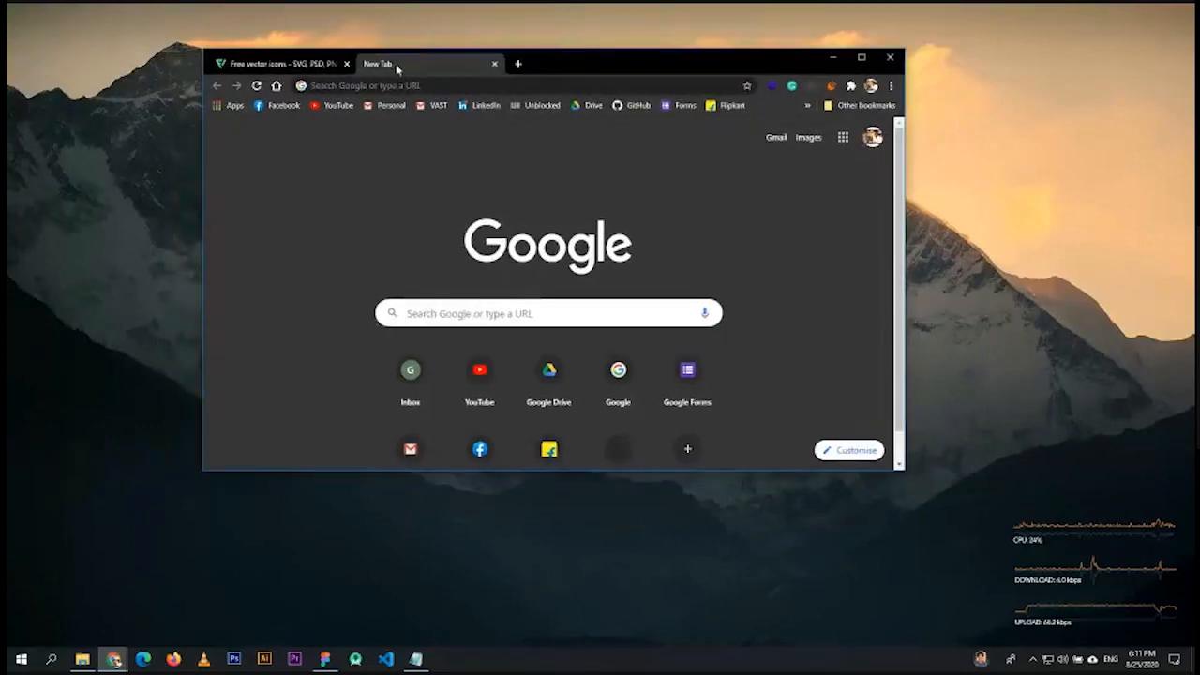
left_click(113, 659)
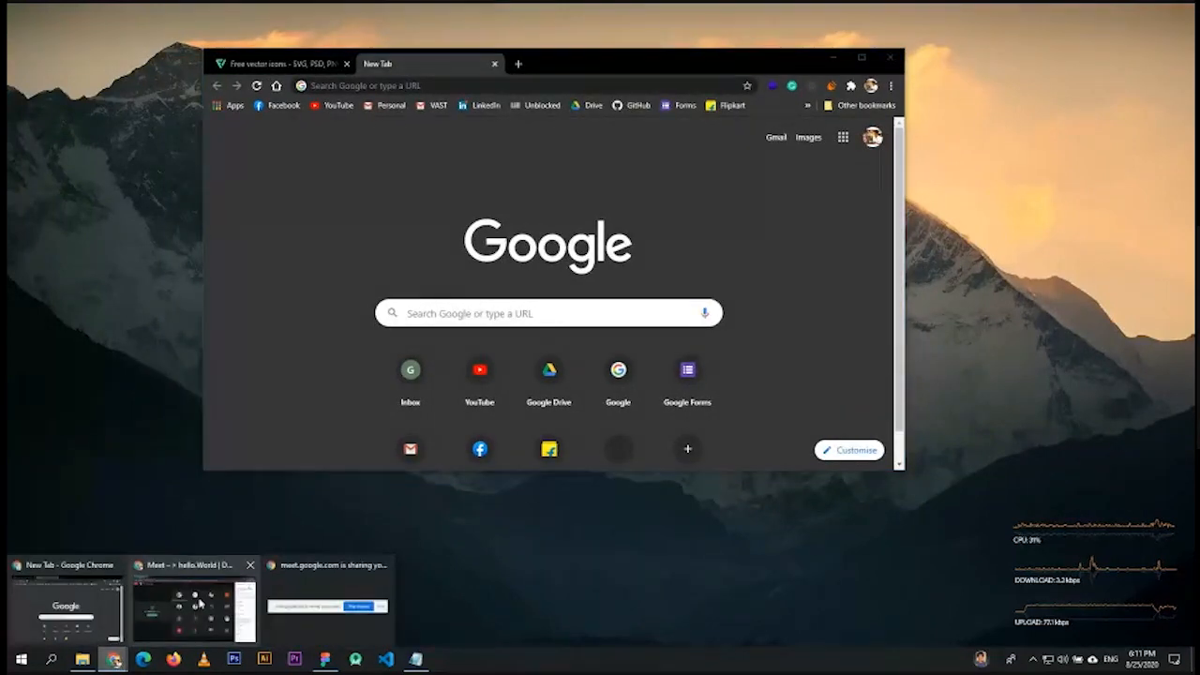
left_click(199, 603)
left_click_drag(544, 13, 3, 187)
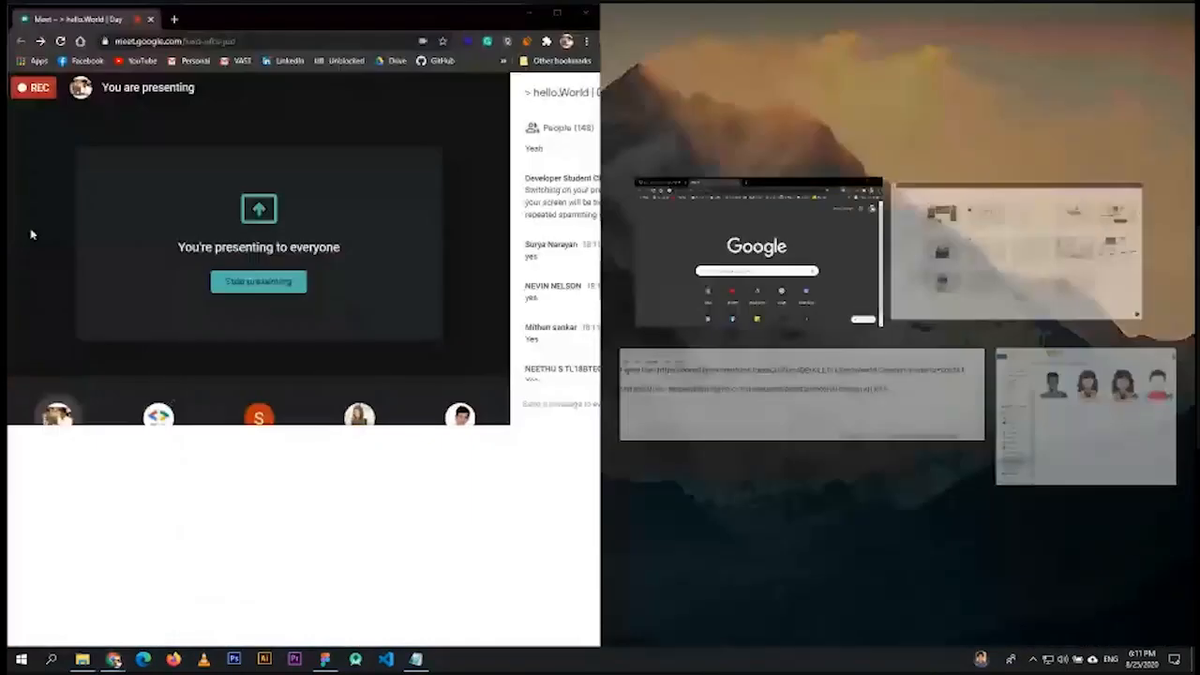
- Put the new tab on the right, close Meet chat, switch to Spotlight layout, maximize the new tab
left_click(802, 249)
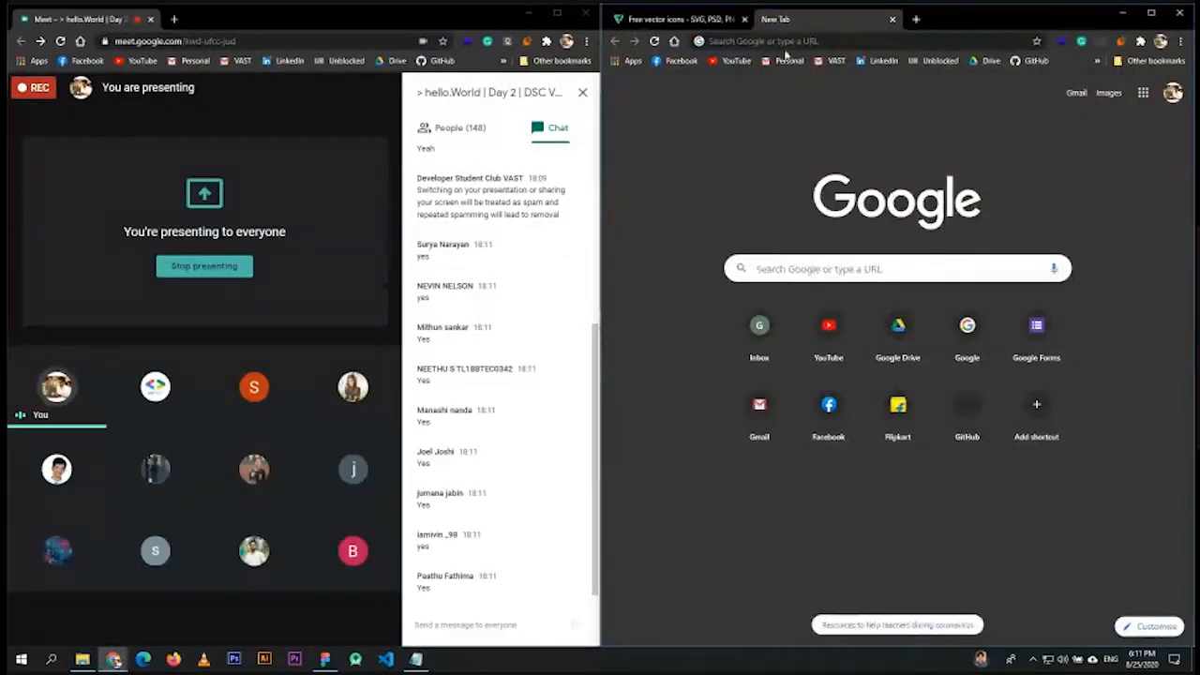
left_click(582, 91)
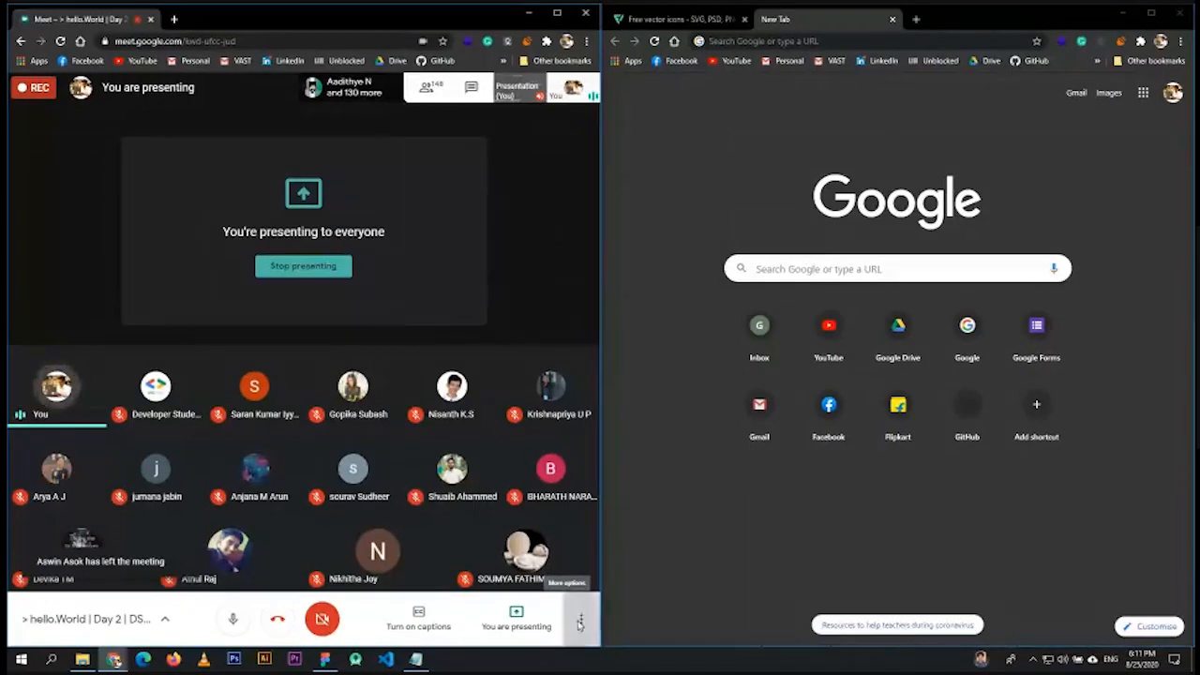
left_click(580, 622)
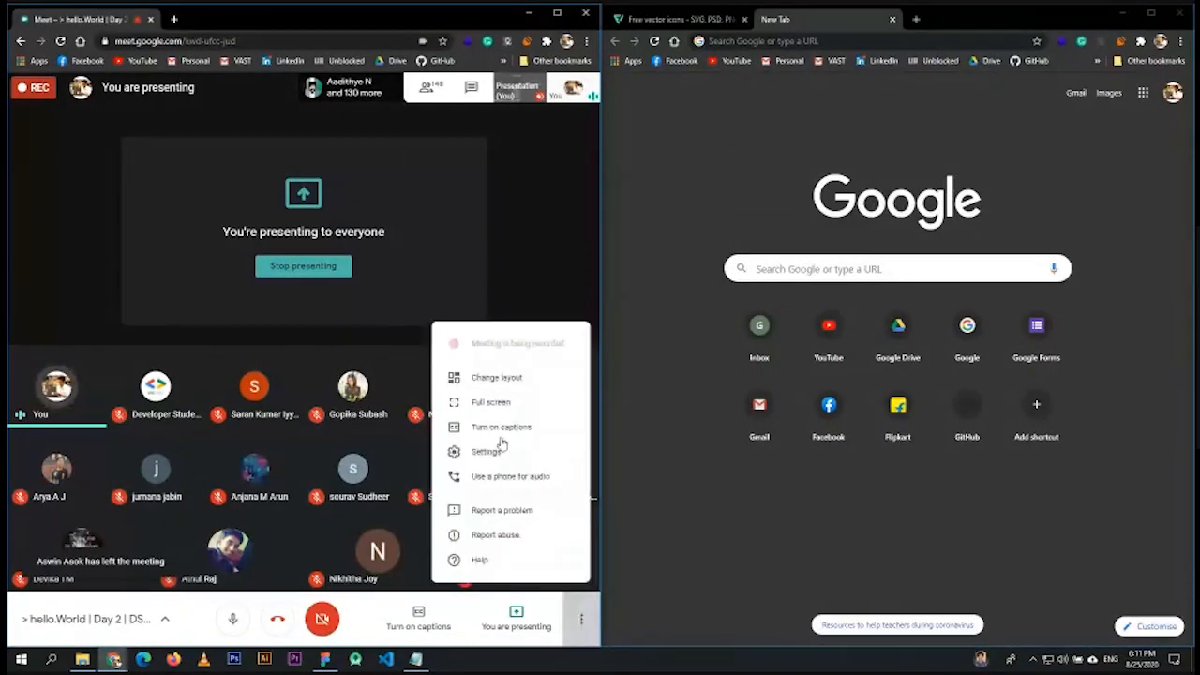
left_click(502, 378)
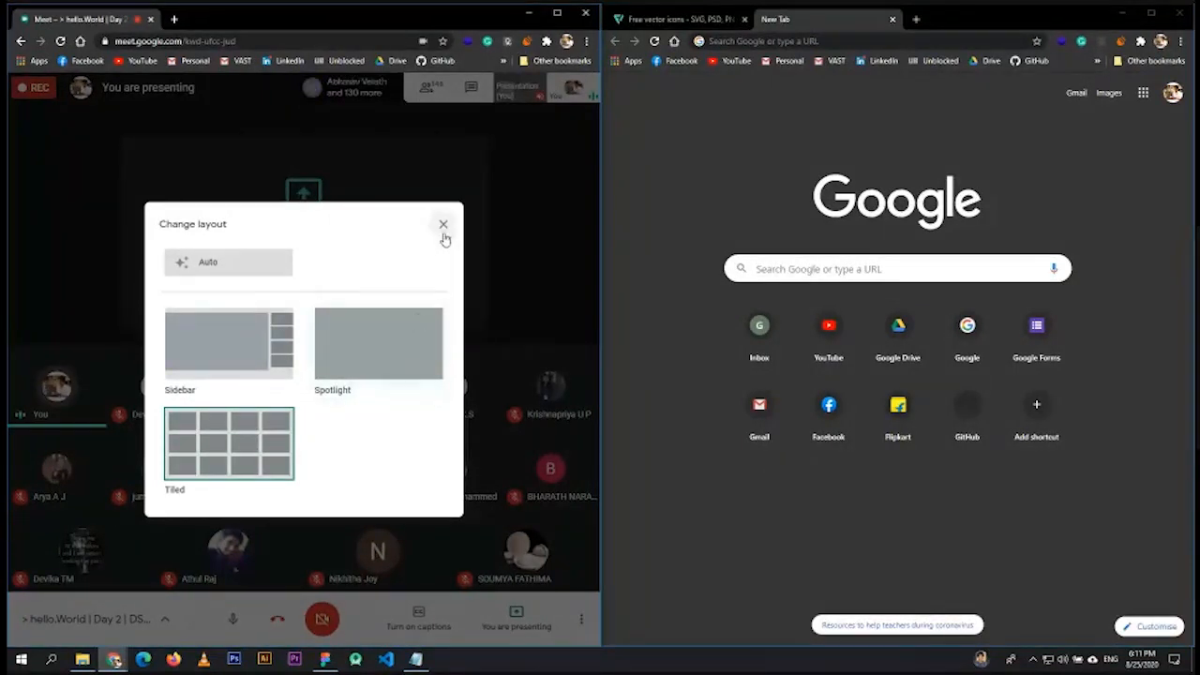
left_click(416, 314)
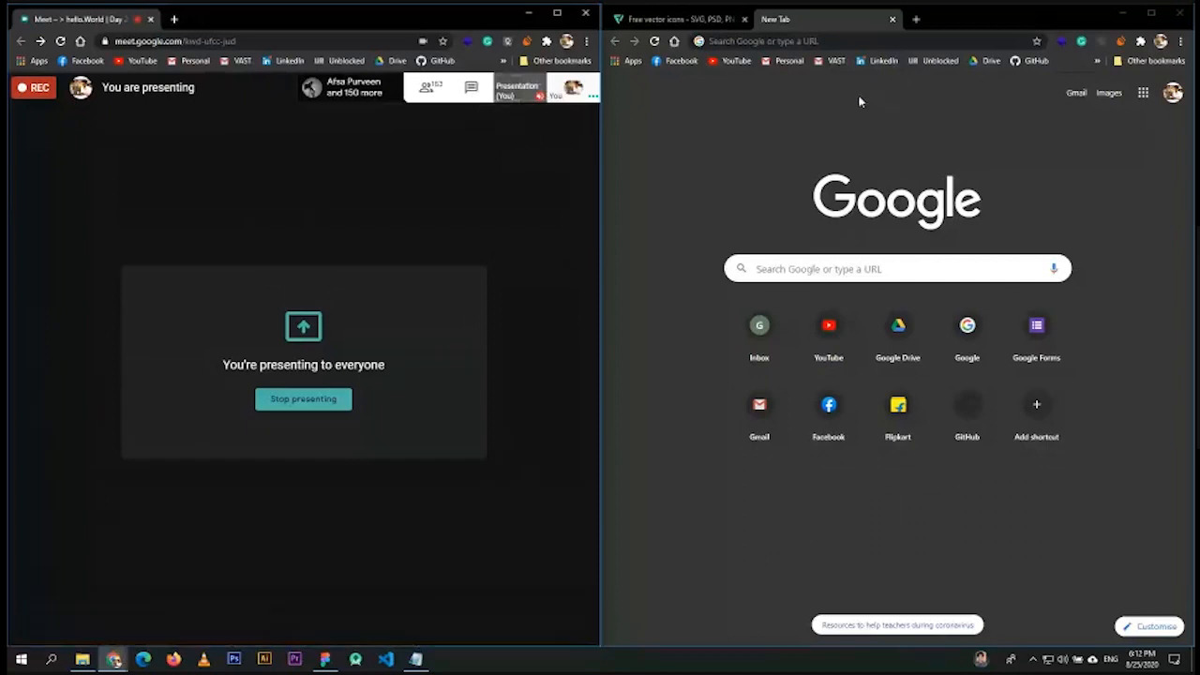
left_click(1151, 14)
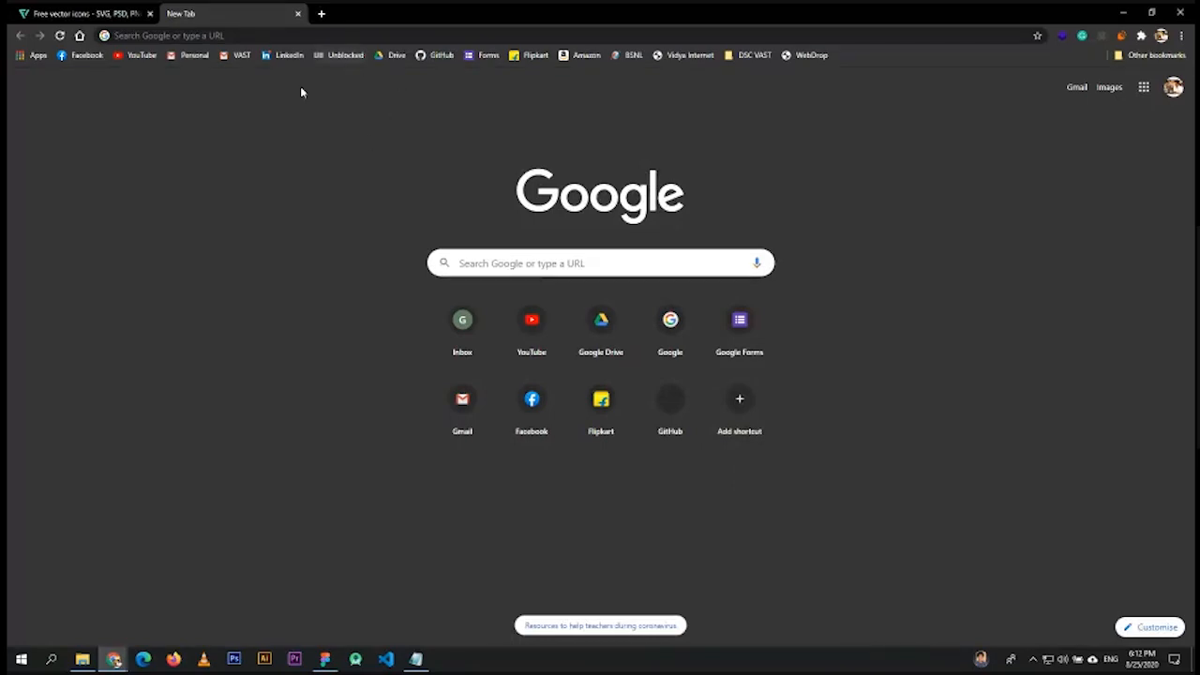
- Load figma.com in the current Chrome window
left_click(176, 34)
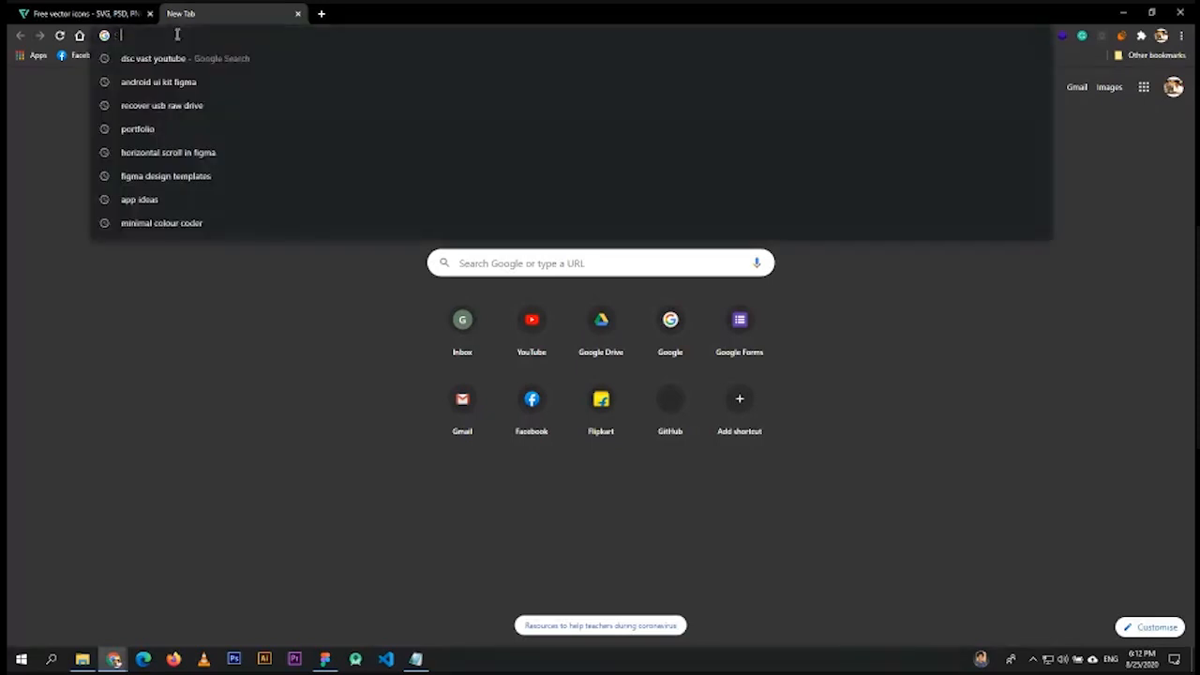
type("figma.com")
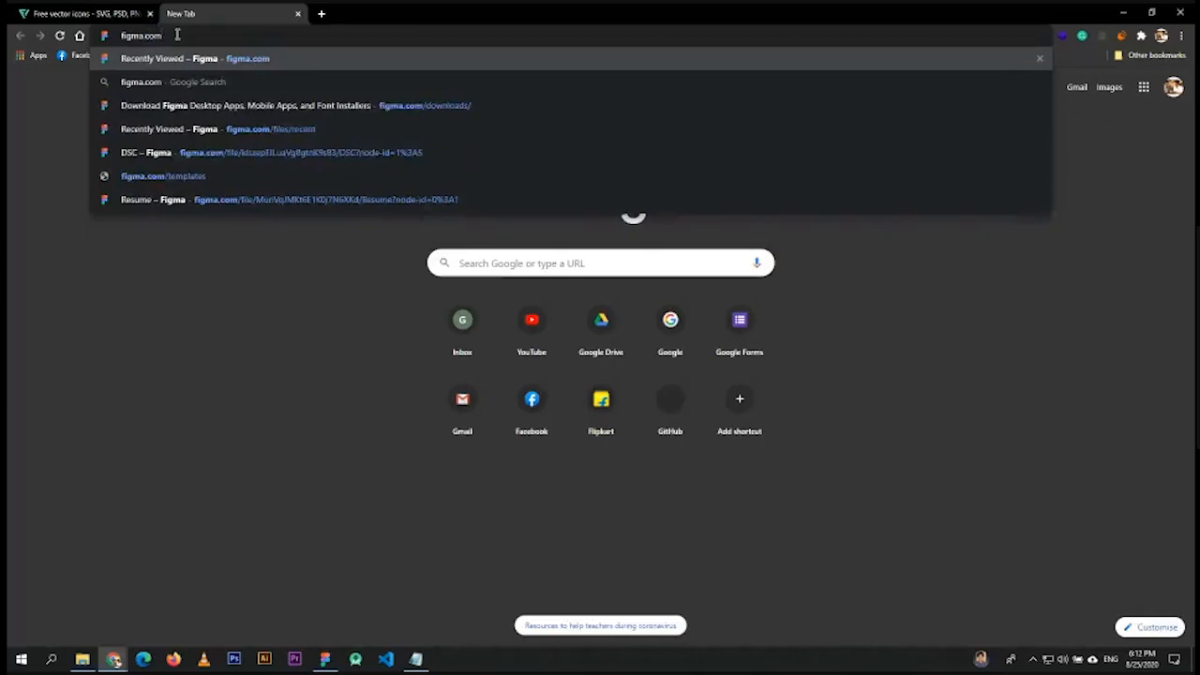
key("Return")
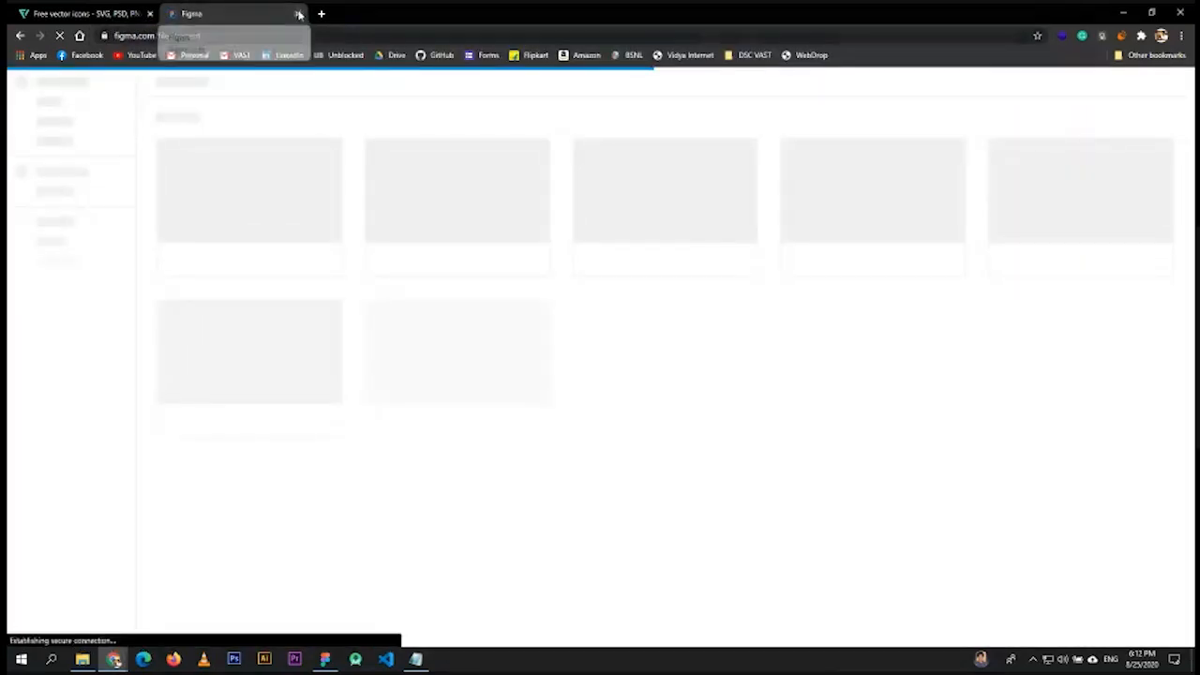
- Open a new incognito window and load figma.com there
key("ctrl+shift+n")
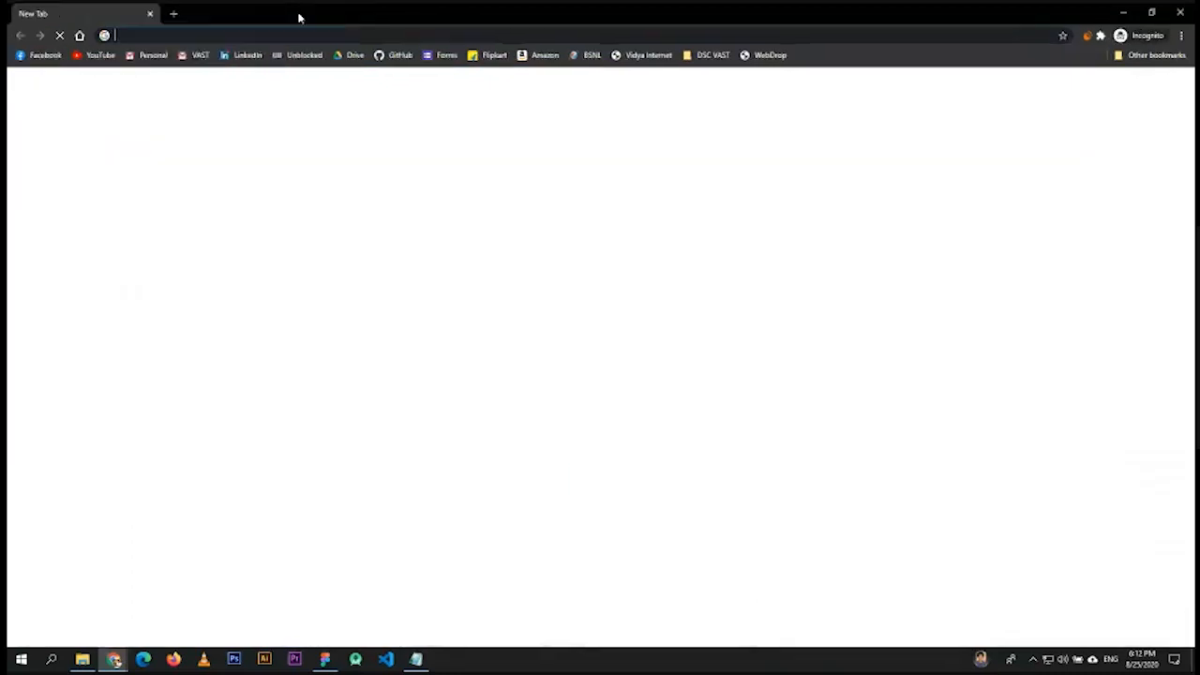
type("fig")
key("Return")
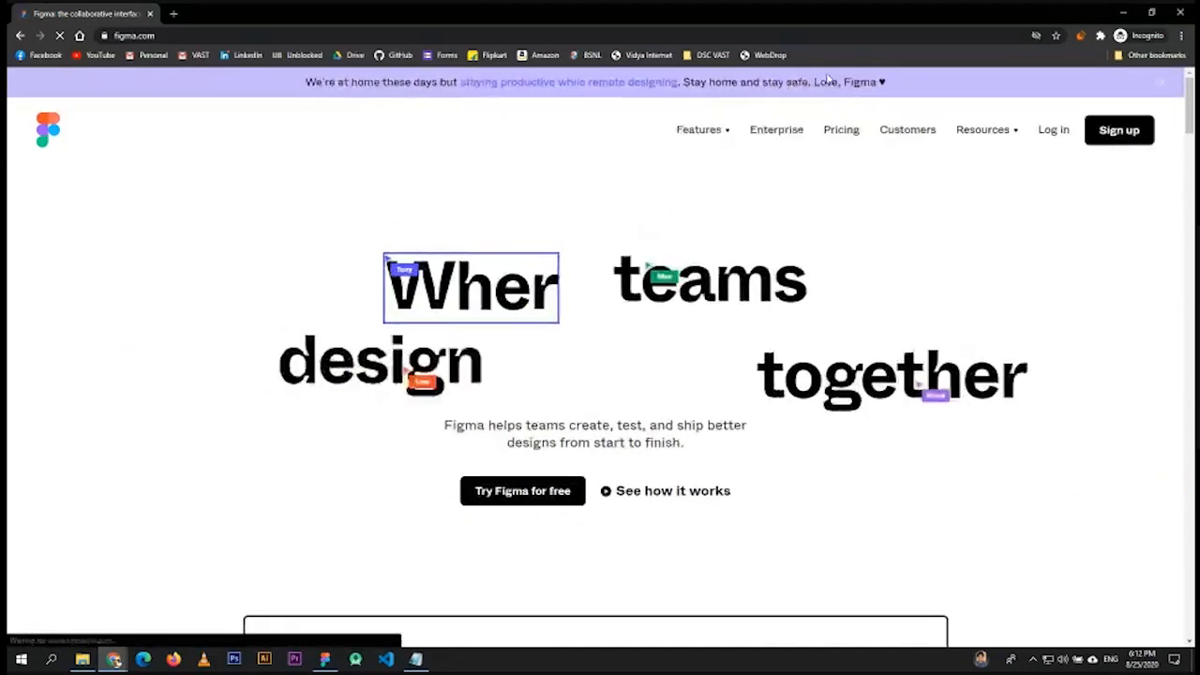
- Start a Google sign-up on Figma, then close the Google popup and the incognito window
left_click(1120, 133)
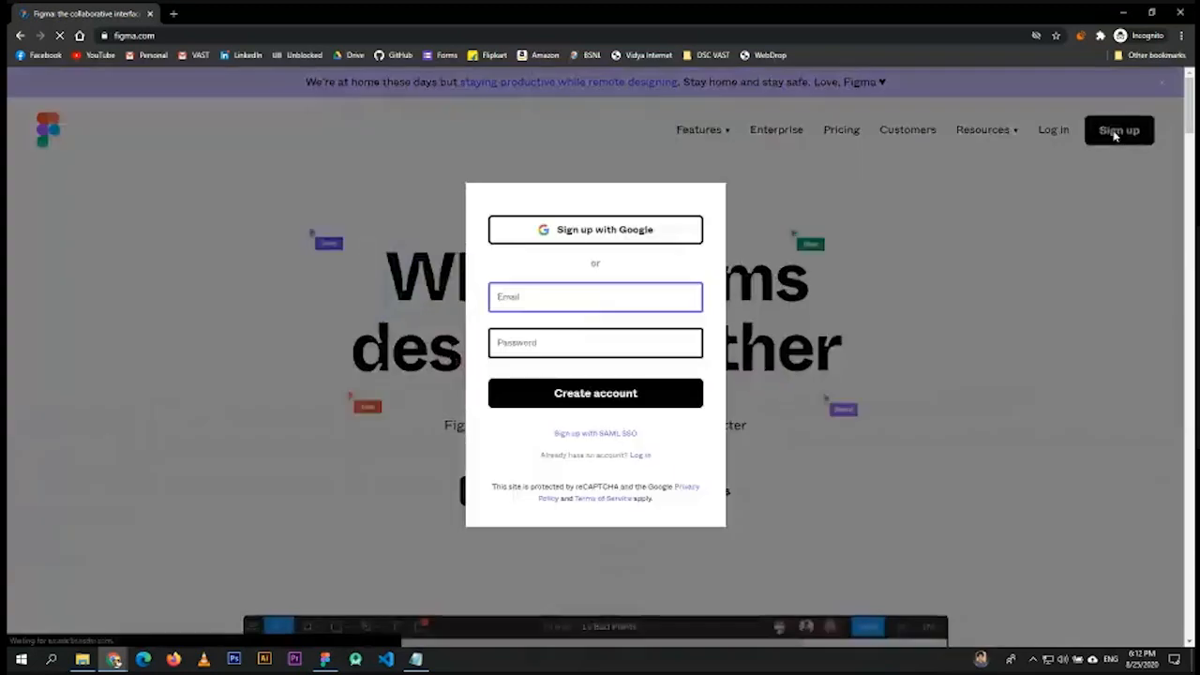
left_click(592, 237)
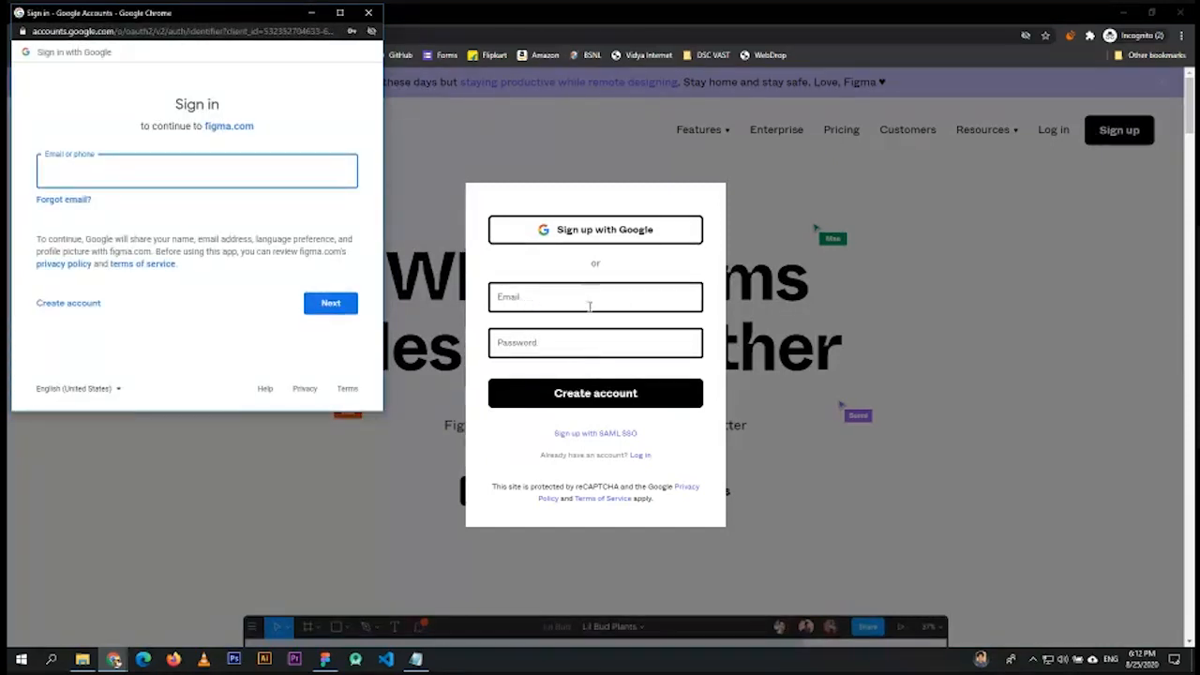
left_click(369, 12)
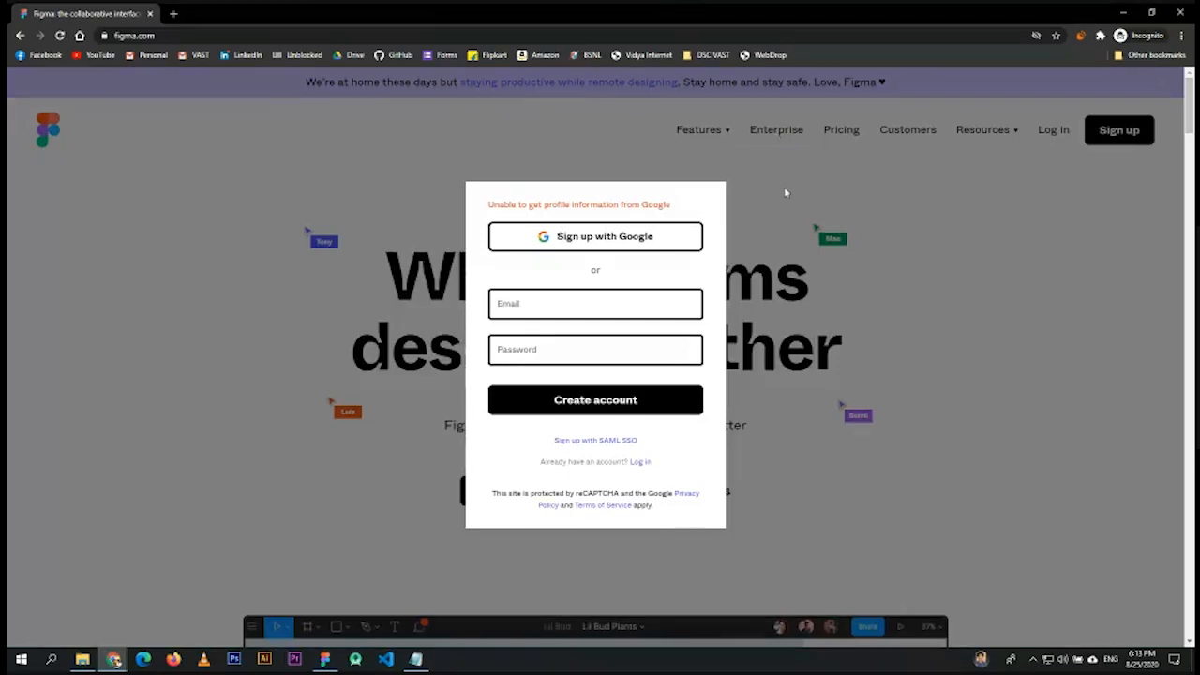
left_click(1182, 11)
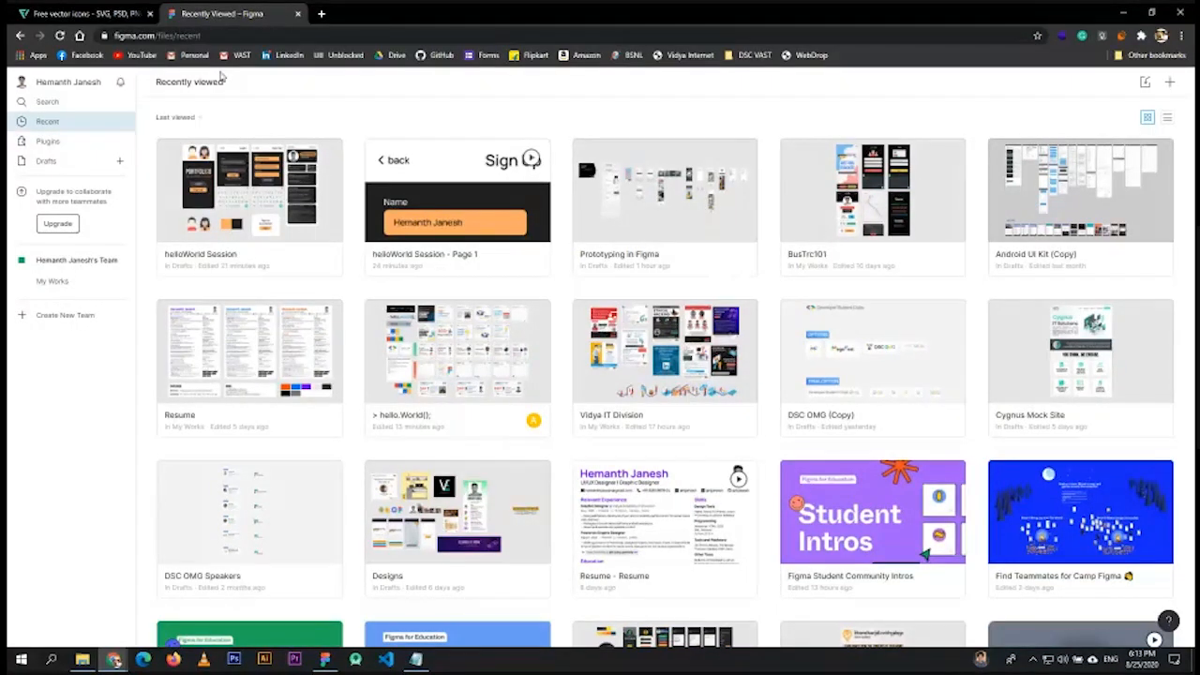
mouse_move(113, 659)
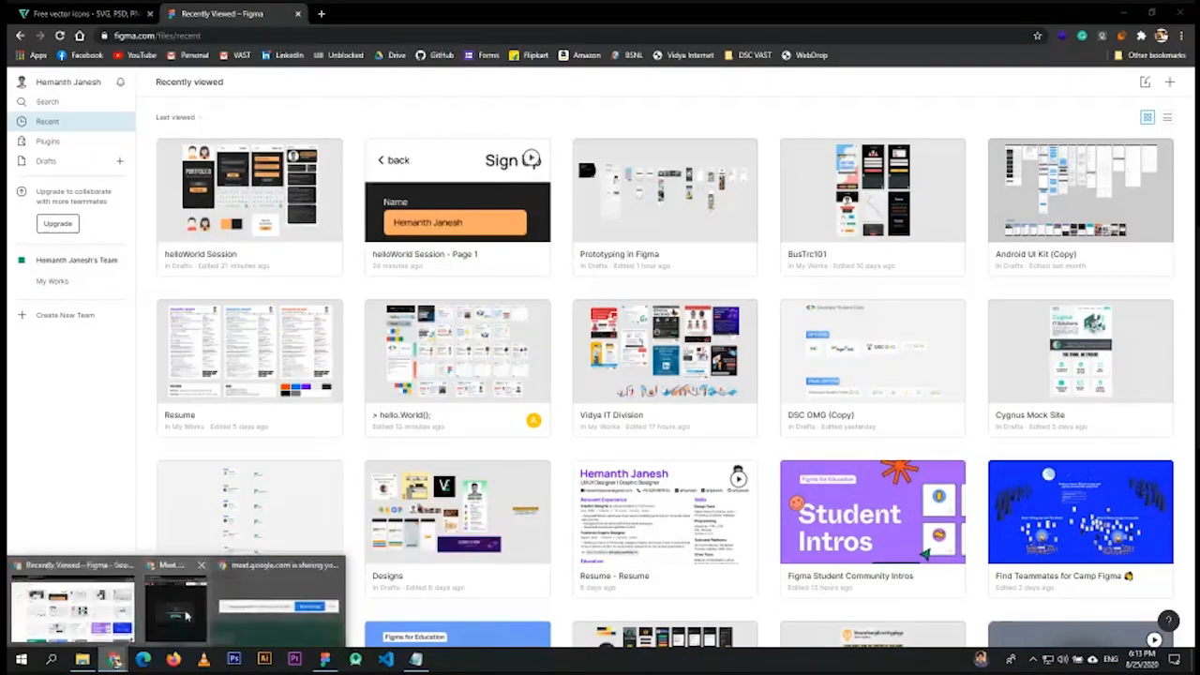
left_click(185, 616)
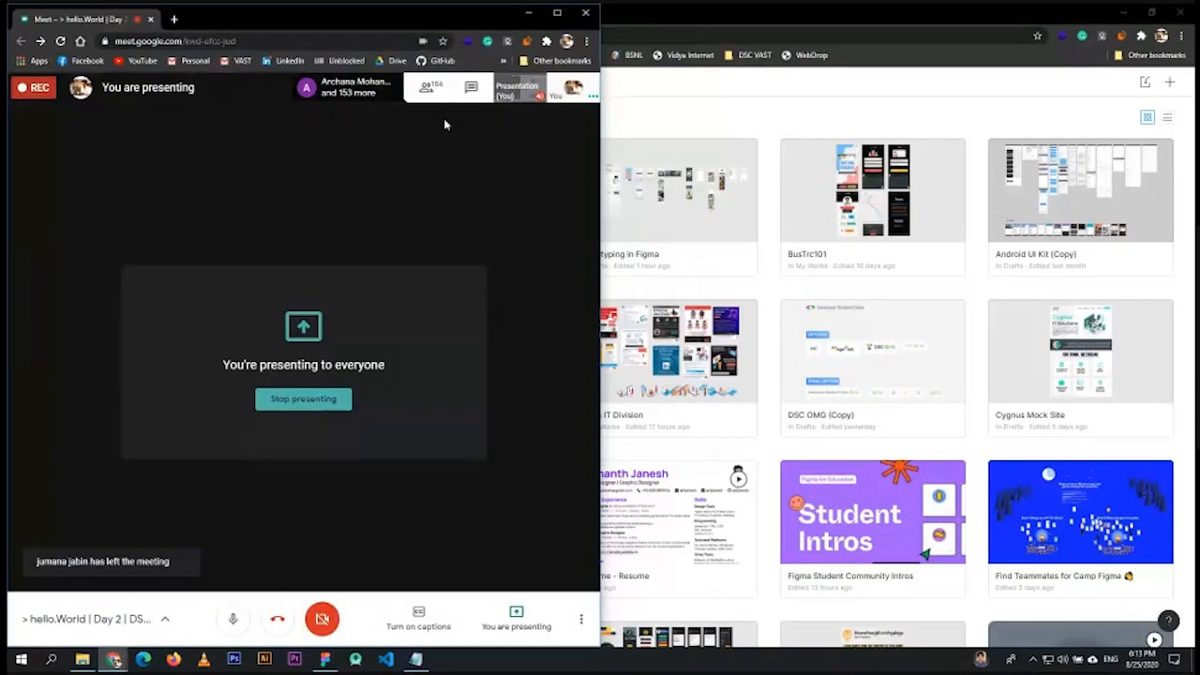
left_click(471, 86)
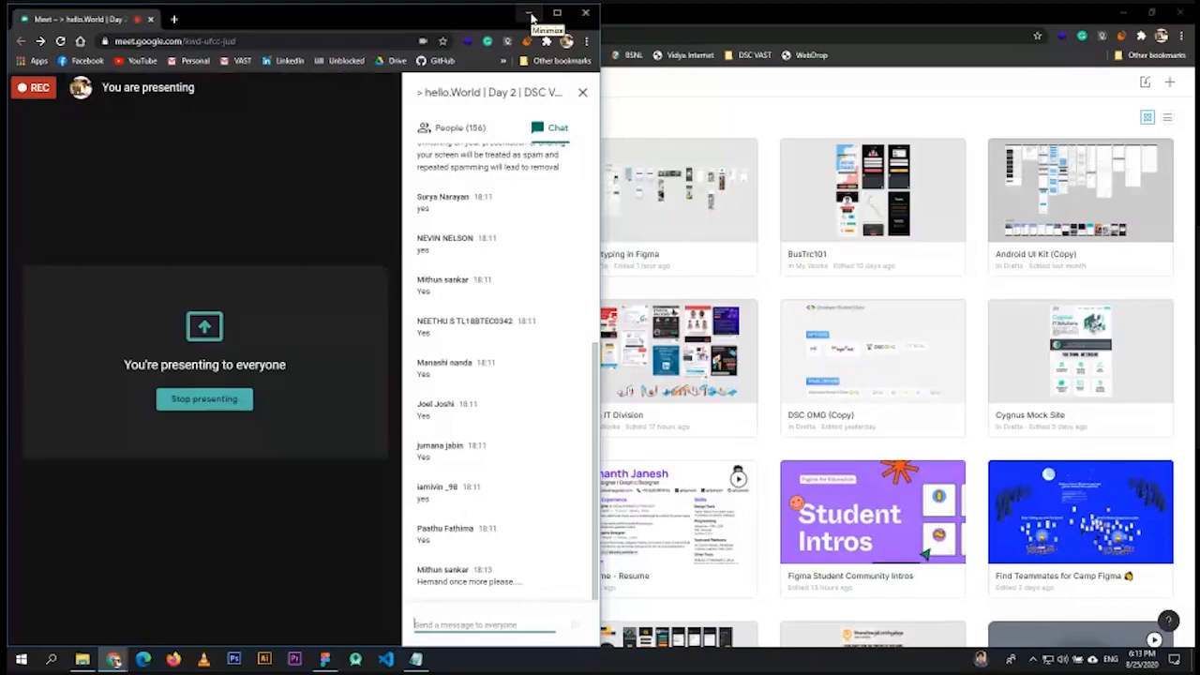
left_click(530, 15)
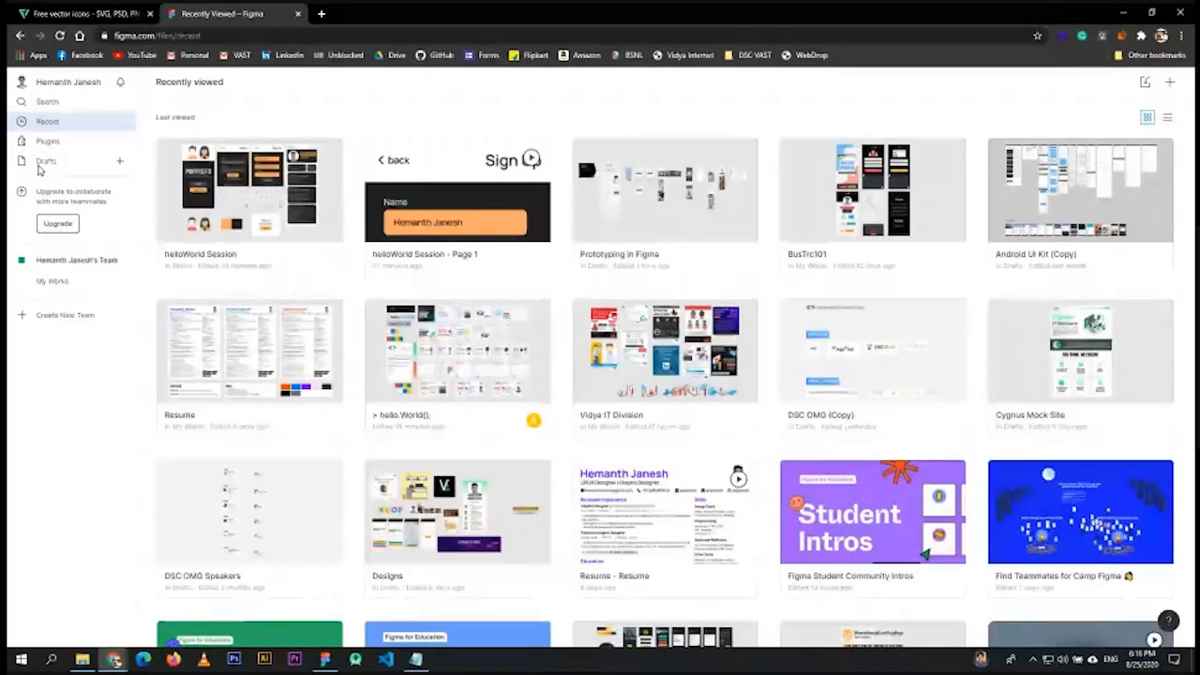
- Create a new Untitled design file with the + button beside Drafts
left_click(120, 164)
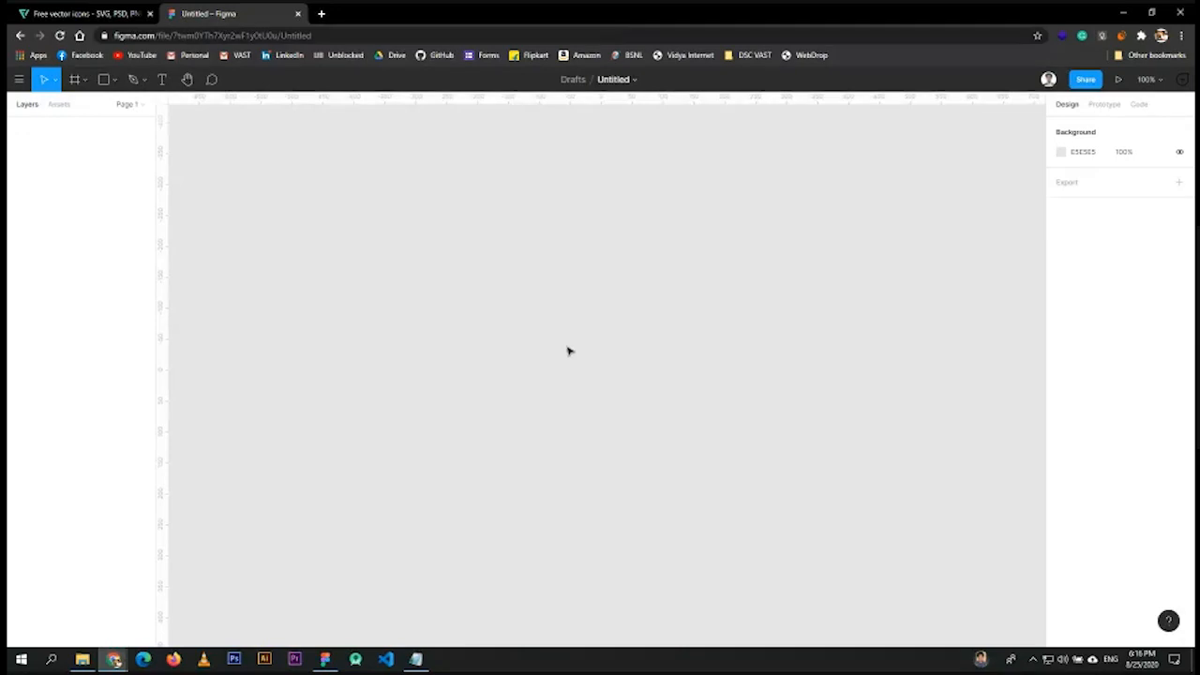
- Select the Figma file link on the first line of the notes, then minimize the notes
left_click(415, 659)
left_click_drag(1041, 248, 475, 246)
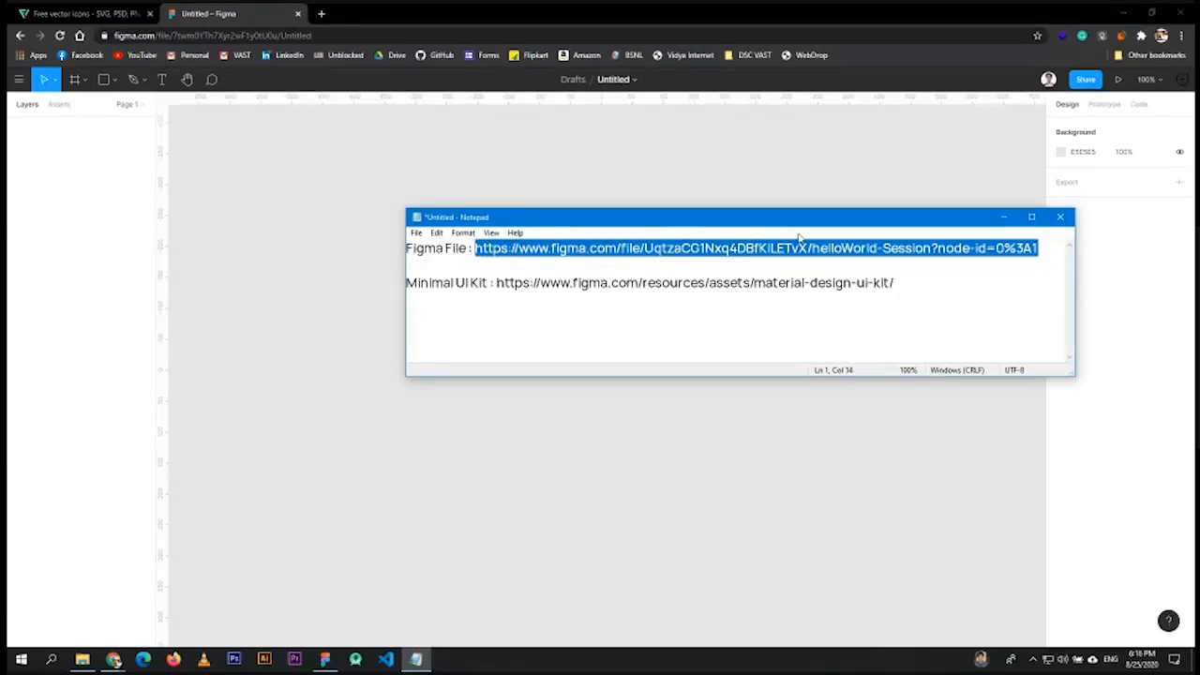
left_click_drag(884, 225, 781, 233)
left_click(900, 232)
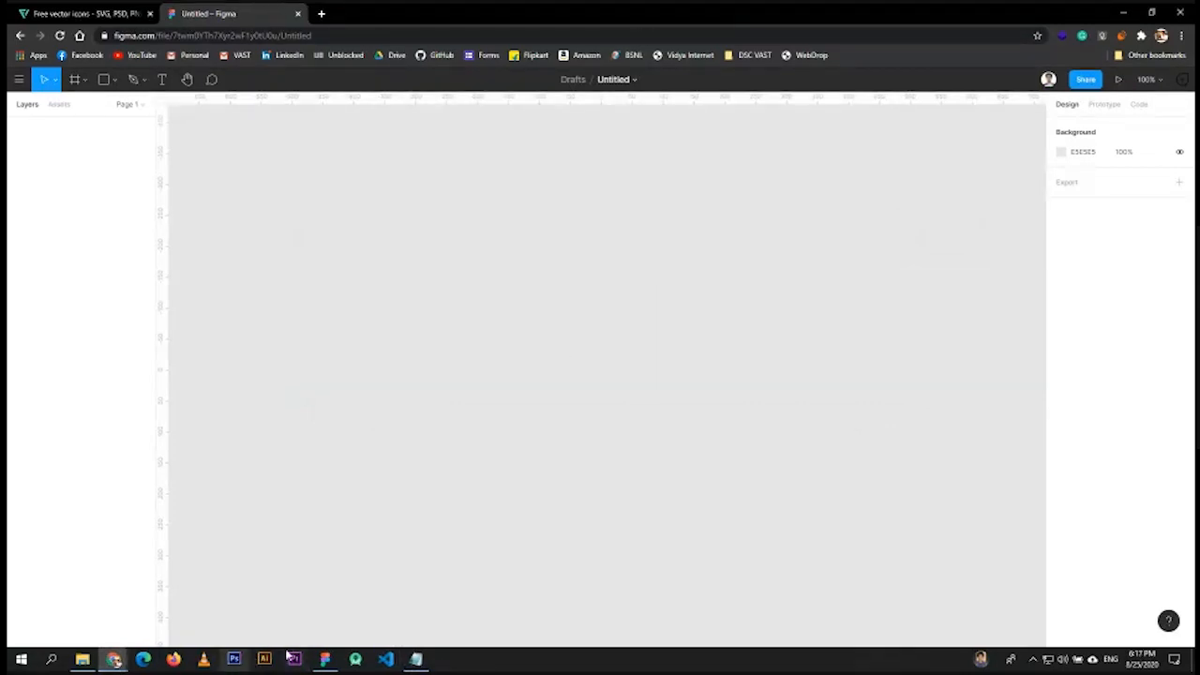
- Return to the Figma browser window, then bring the Google Meet call forward
mouse_move(113, 659)
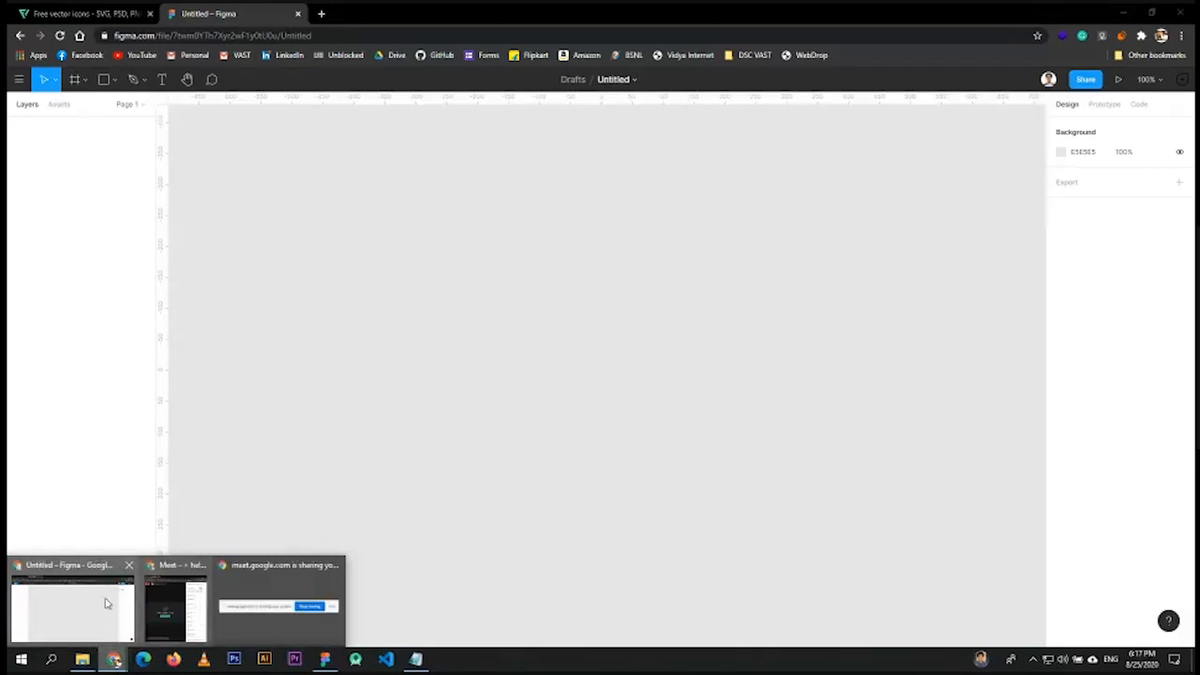
left_click(103, 608)
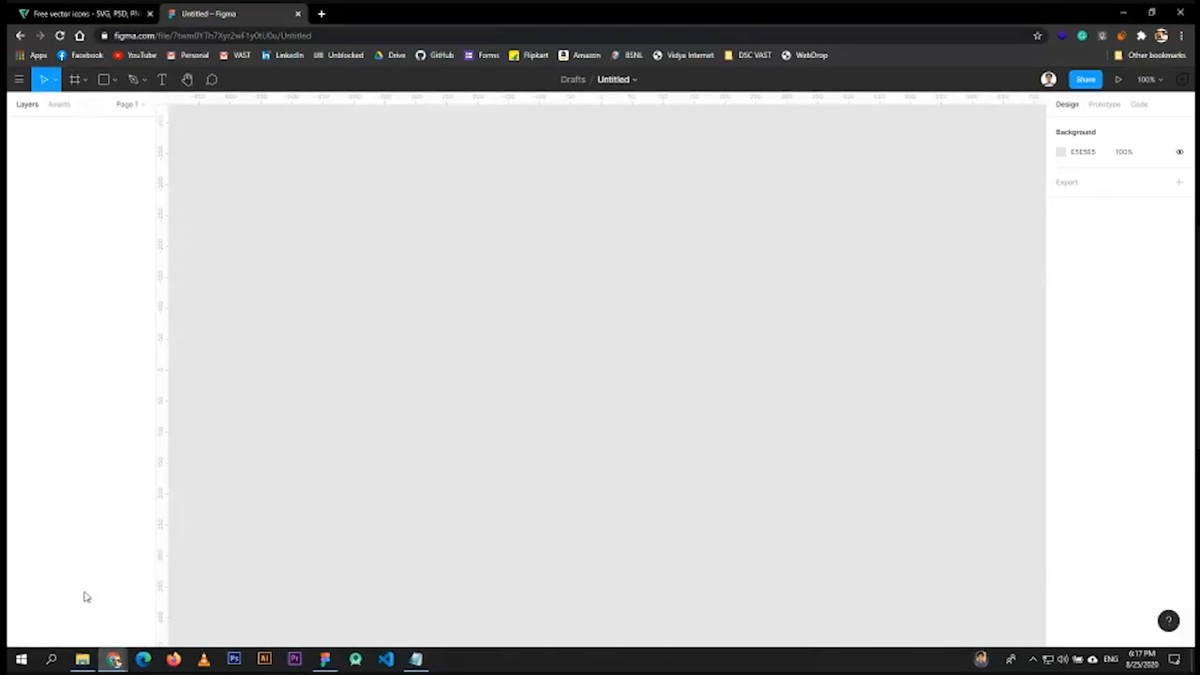
mouse_move(113, 659)
left_click(172, 623)
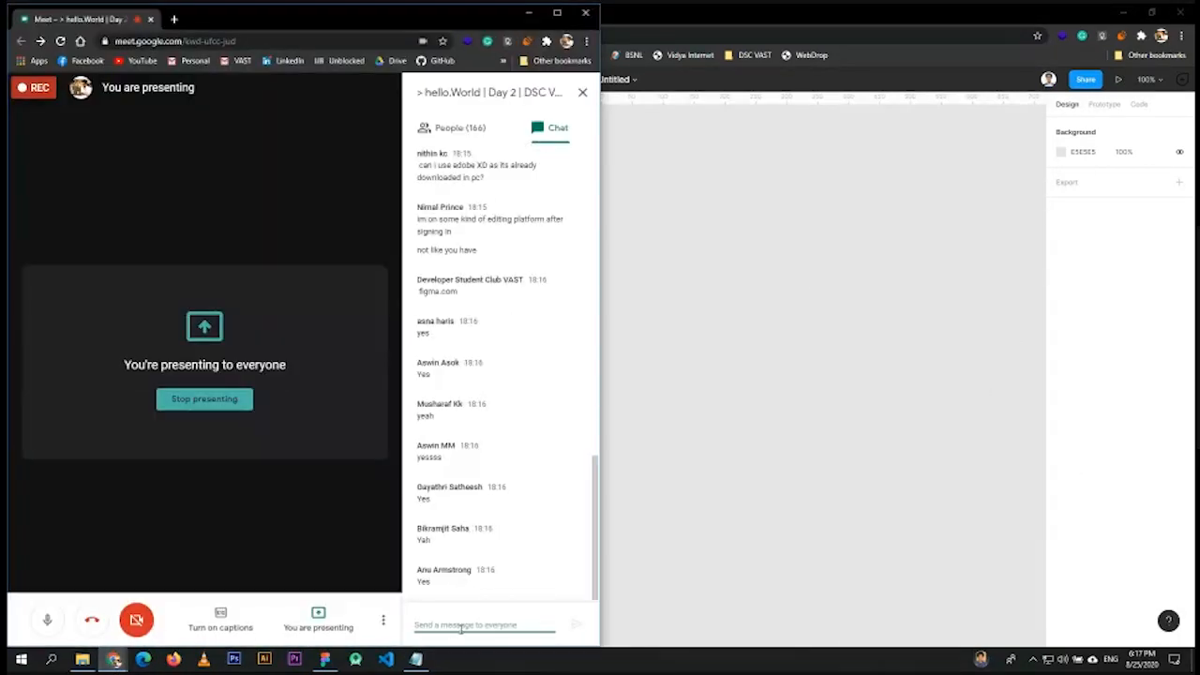
- Send the Figma file link in Meet chat and open it in an incognito window
key("Return")
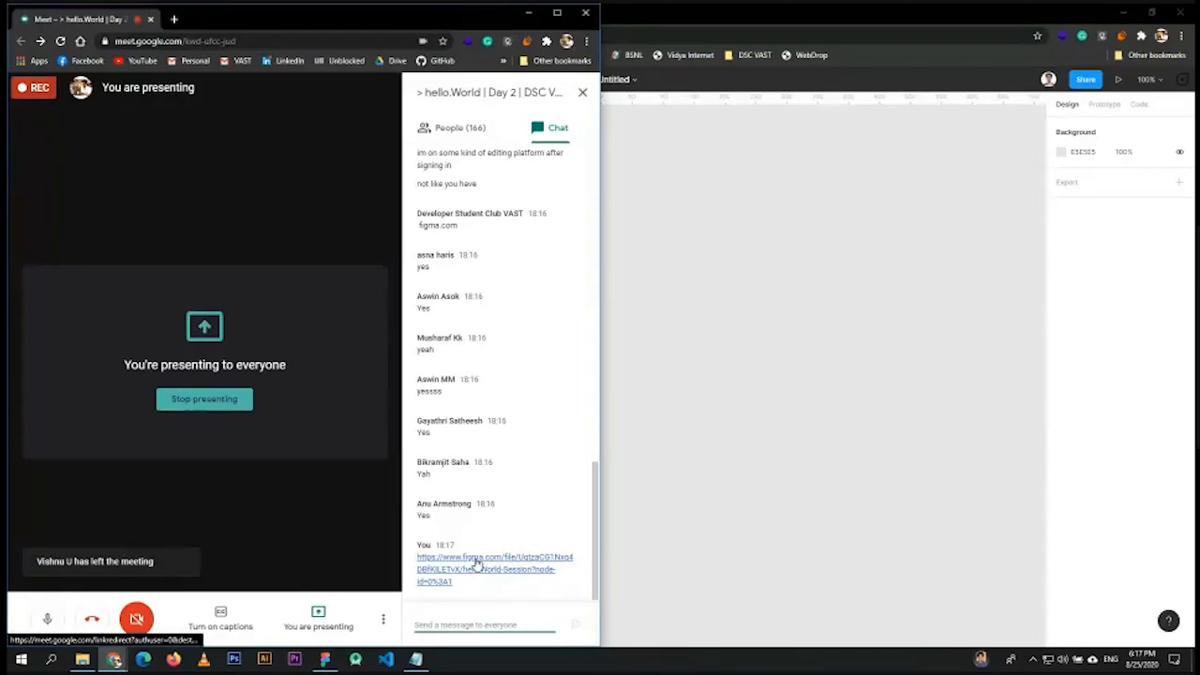
right_click(476, 563)
left_click(549, 422)
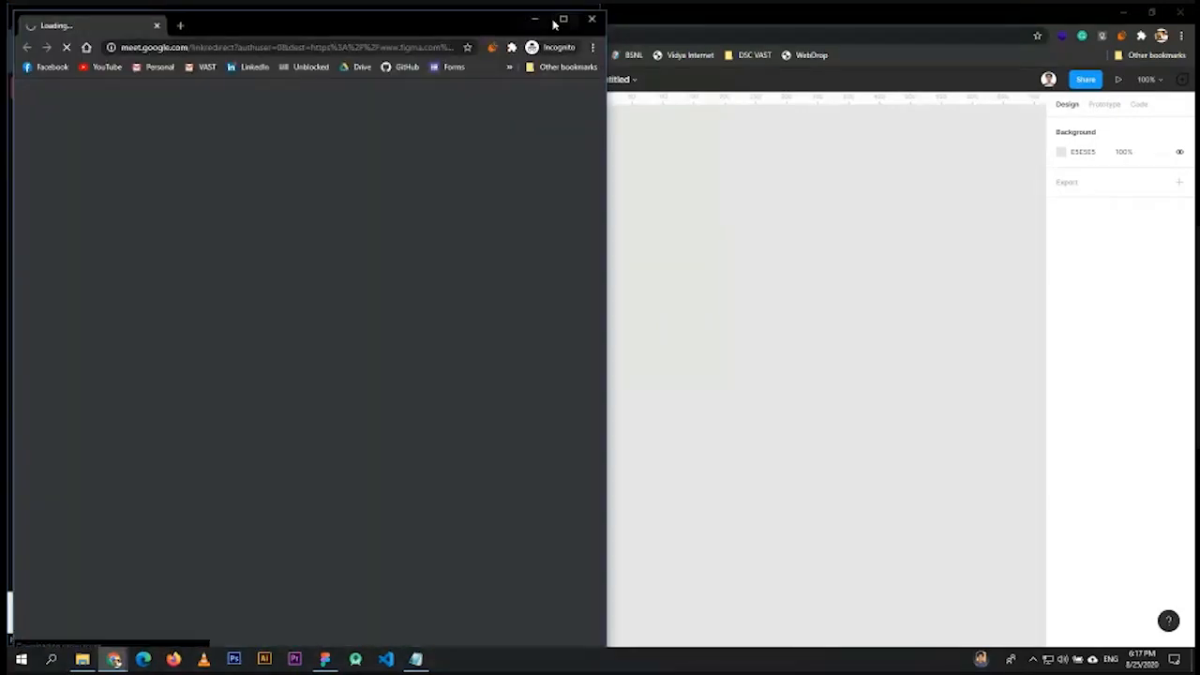
- Maximize the incognito window to check the file, then minimize it and refocus Untitled
left_click(562, 19)
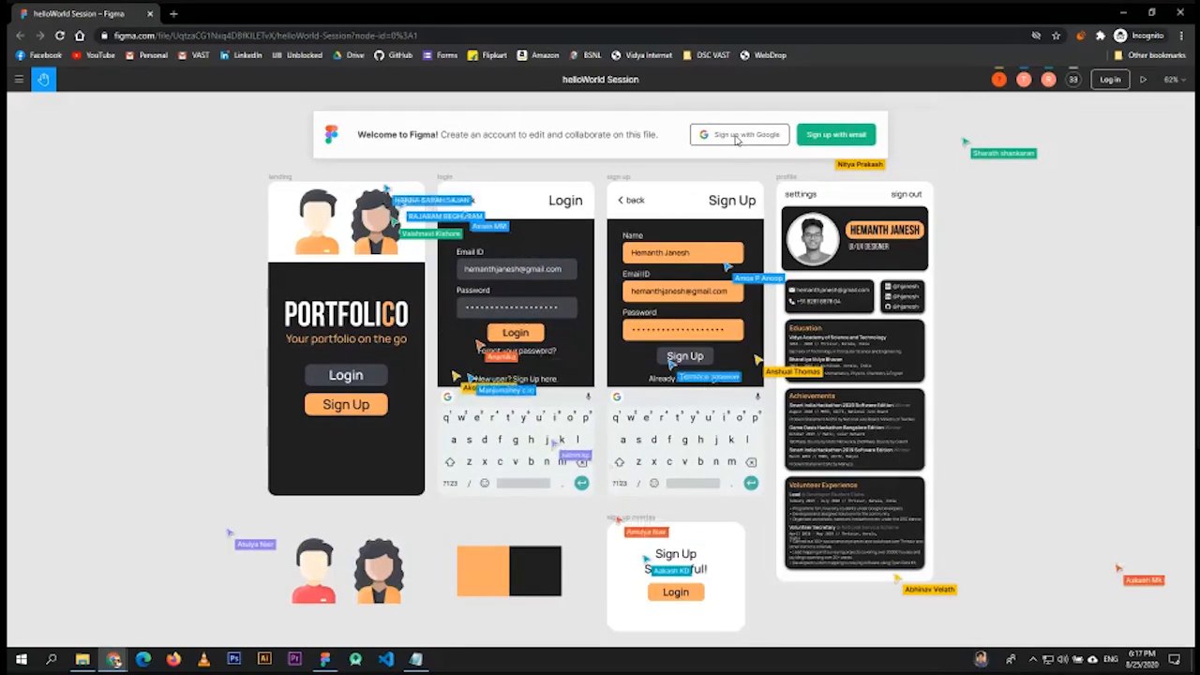
left_click(1123, 13)
left_click(676, 14)
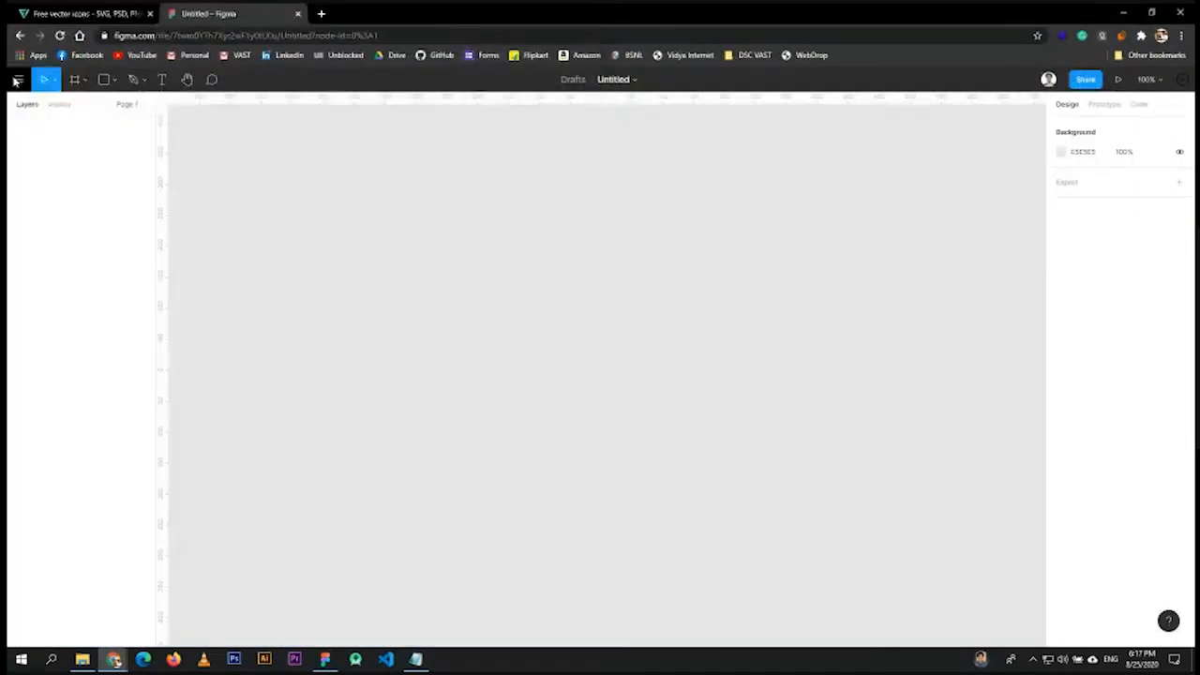
- Go back to the Drafts list via the main menu and open helloWorld Session's actions
left_click(18, 78)
left_click(41, 110)
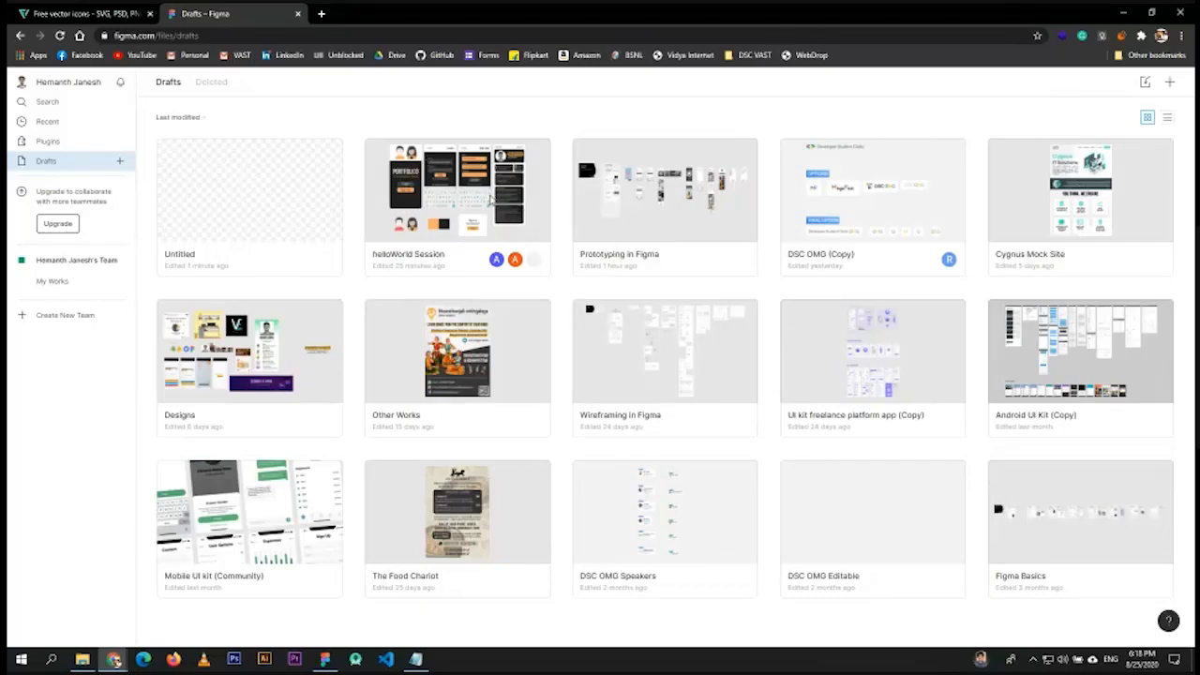
right_click(447, 180)
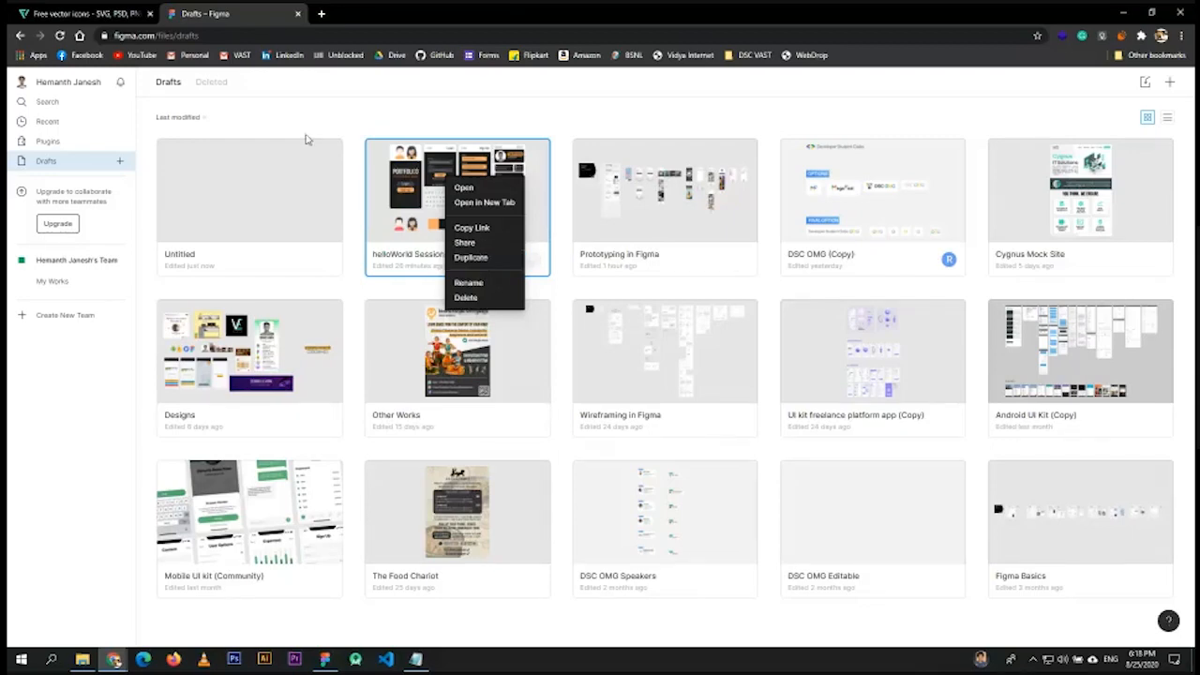
- Dismiss and reopen the helloWorld Session menu, then double-click the card to open the file
left_click(504, 120)
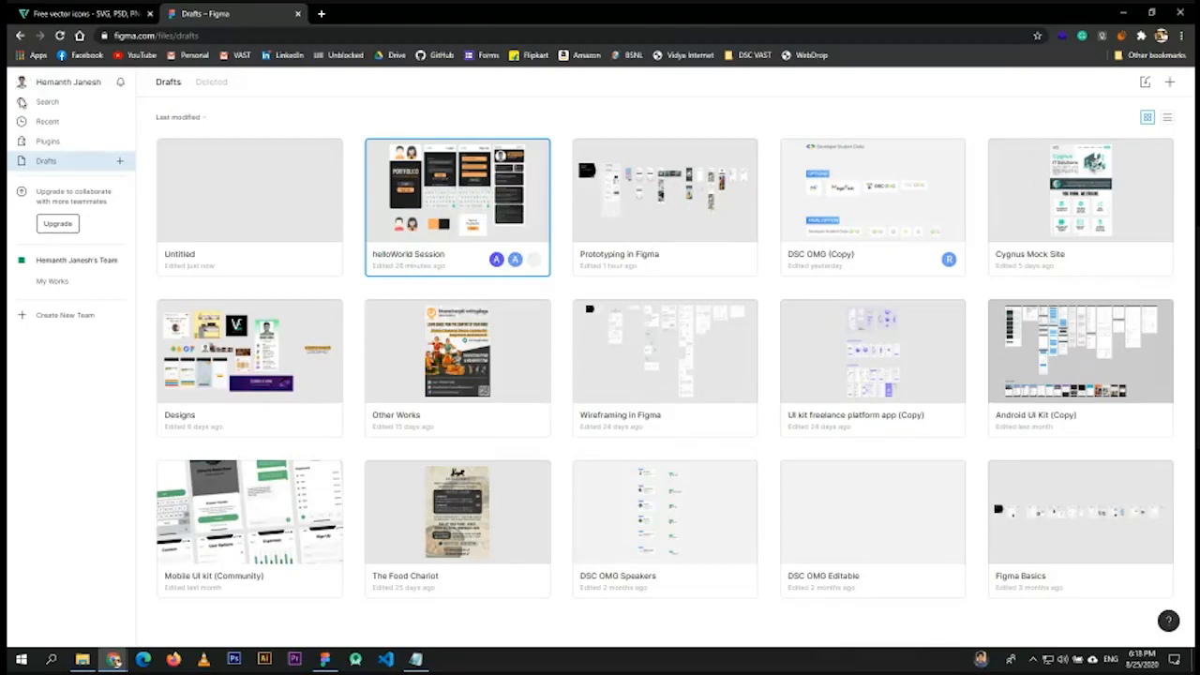
right_click(450, 189)
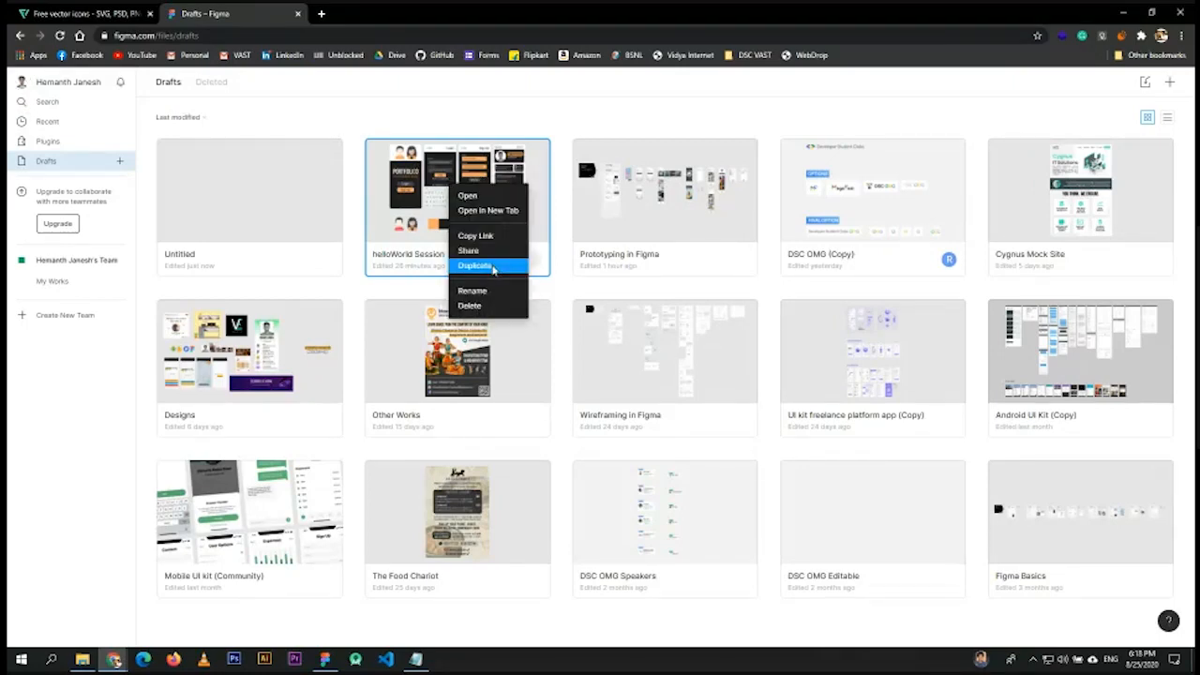
double_click(409, 242)
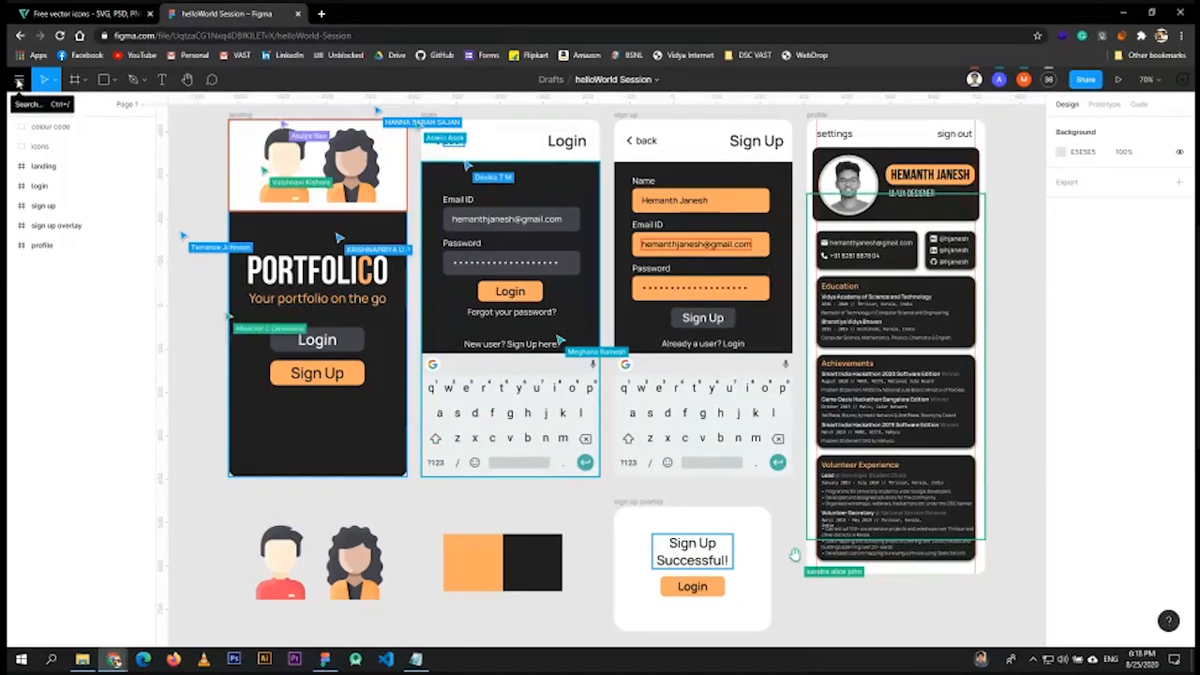
- Use the main menu's Back to Files to leave helloWorld Session for Drafts
left_click(17, 81)
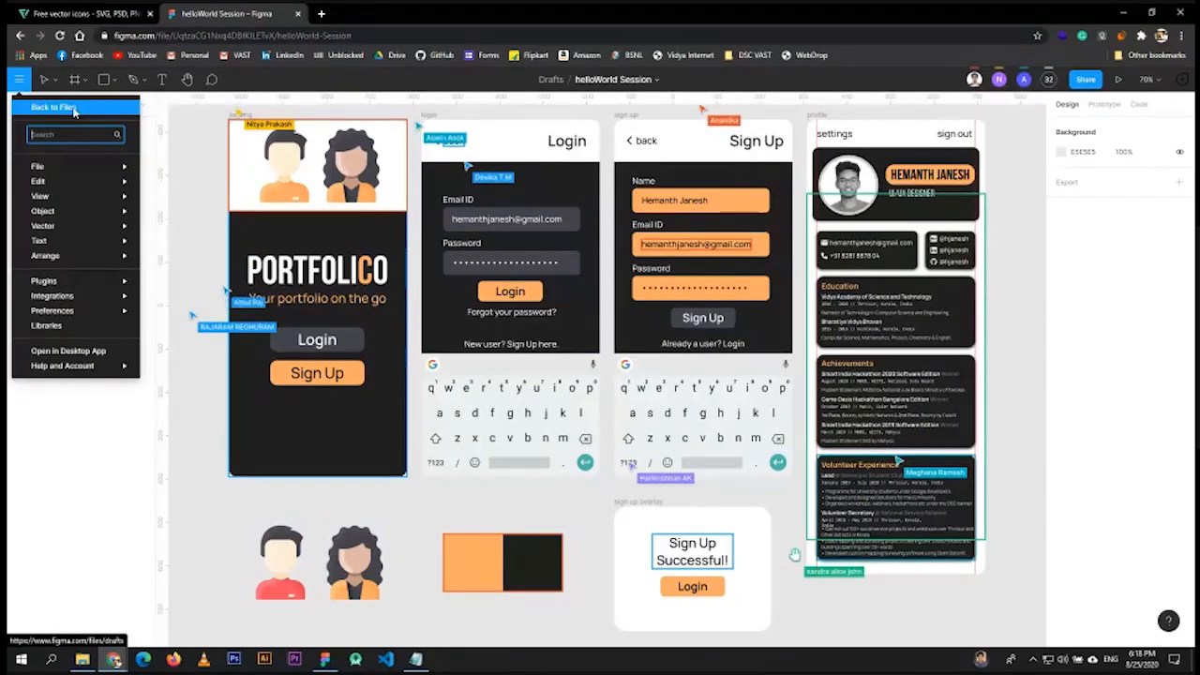
left_click(74, 109)
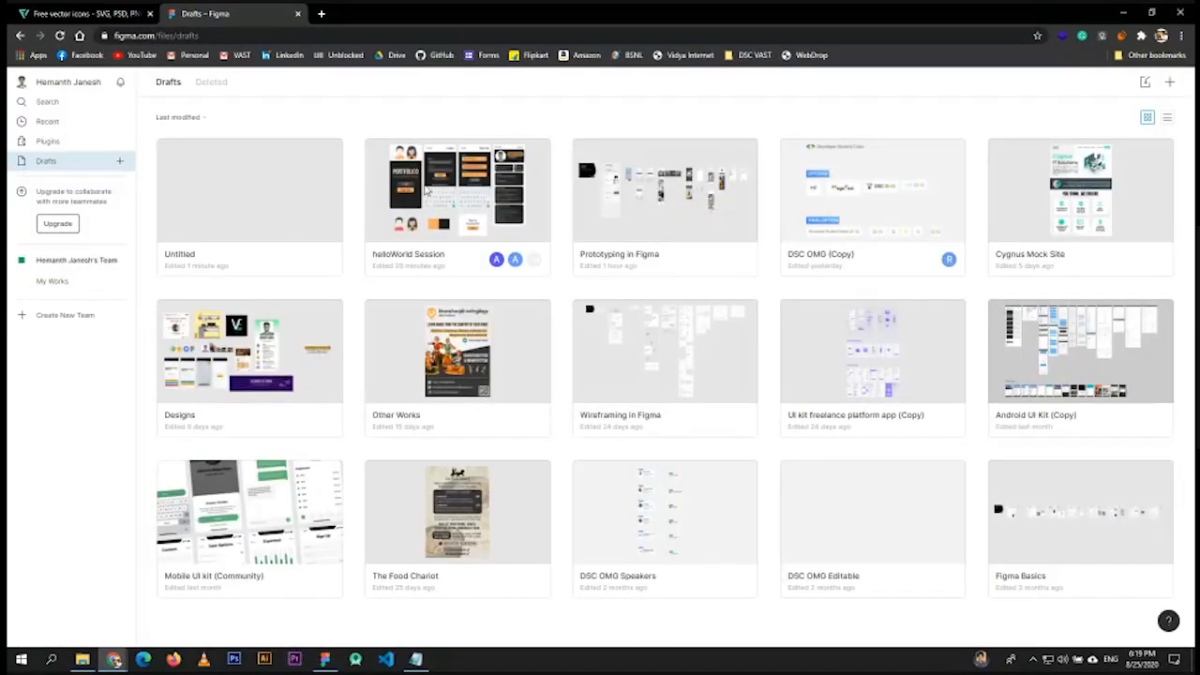
- Select the helloWorld Session card in Drafts and open the file
right_click(415, 202)
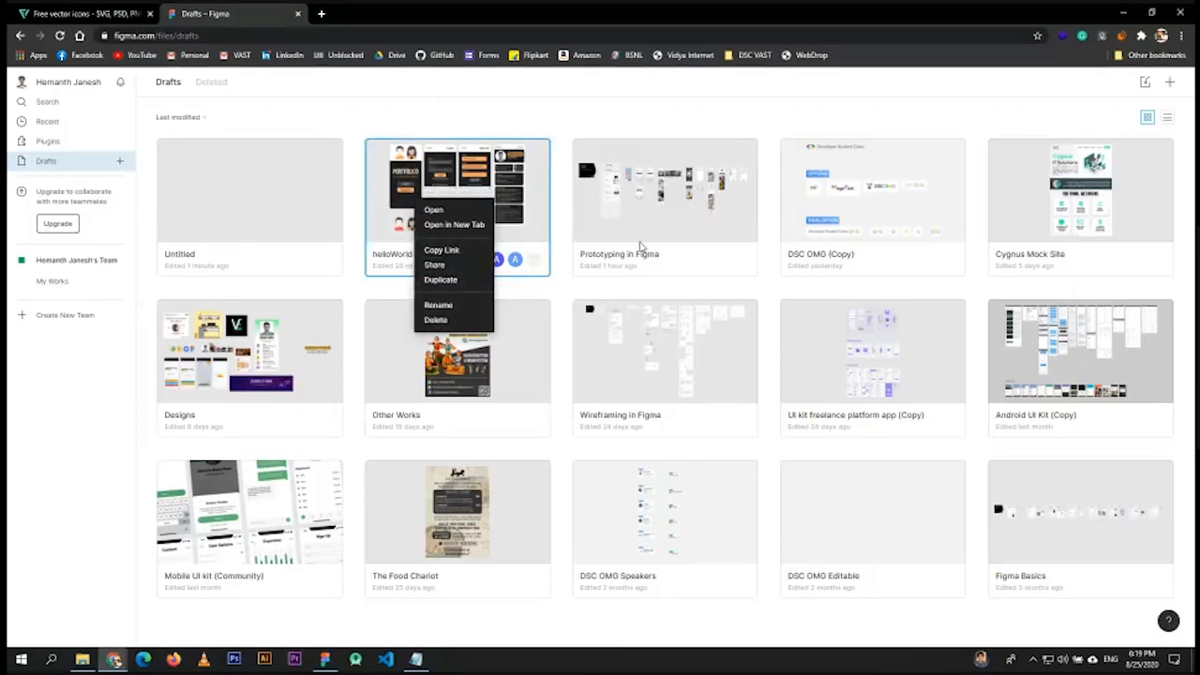
left_click(384, 244)
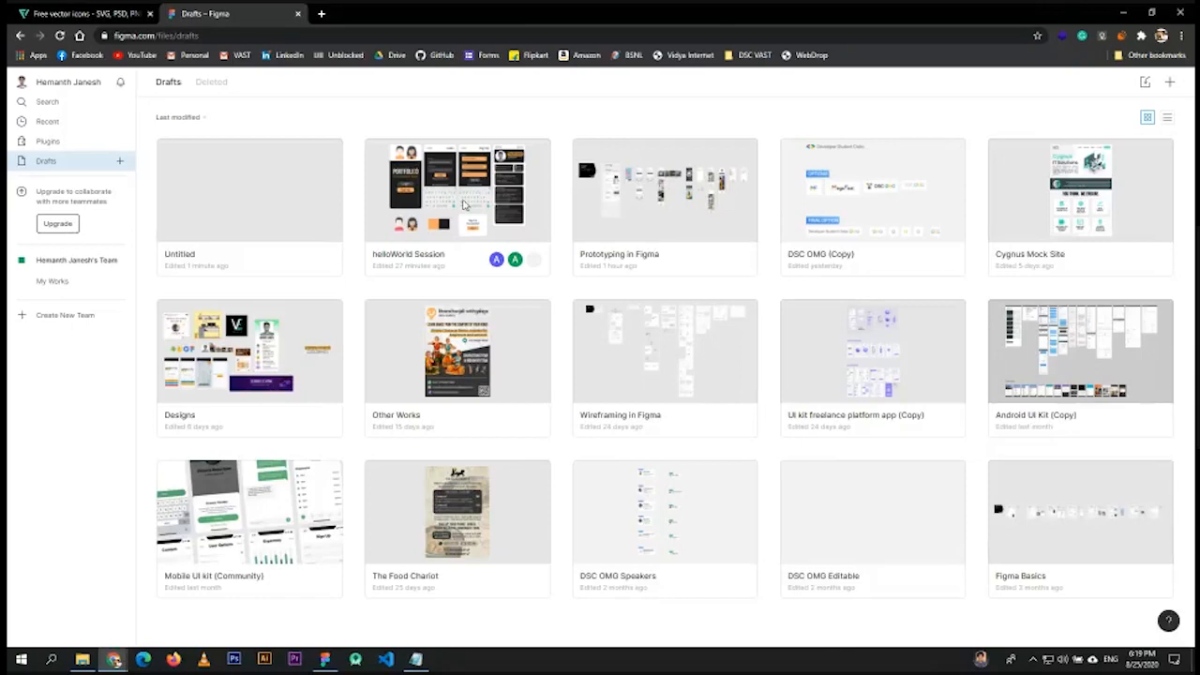
left_click(461, 229)
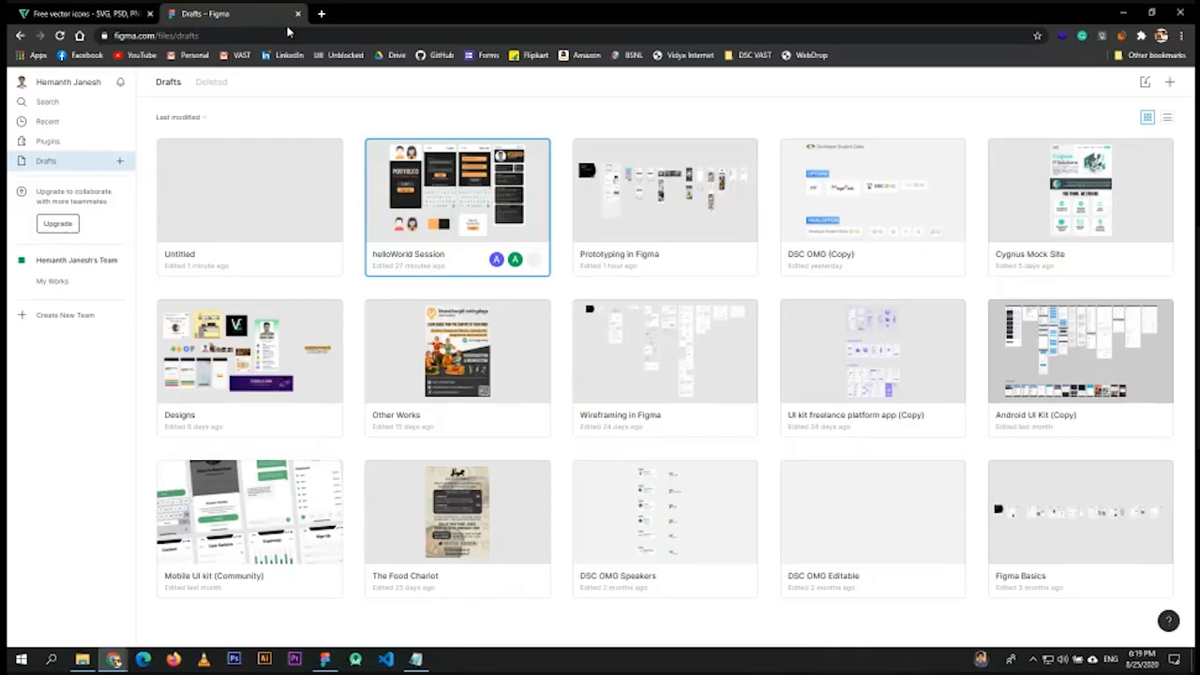
key("Return")
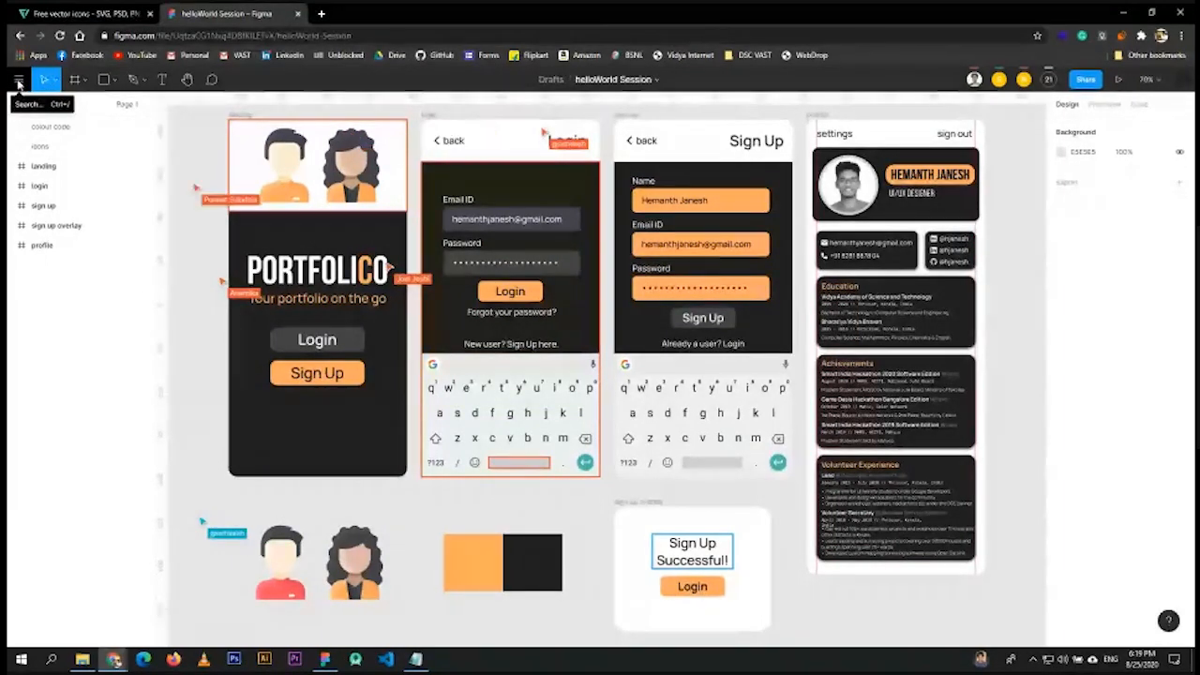
left_click(19, 84)
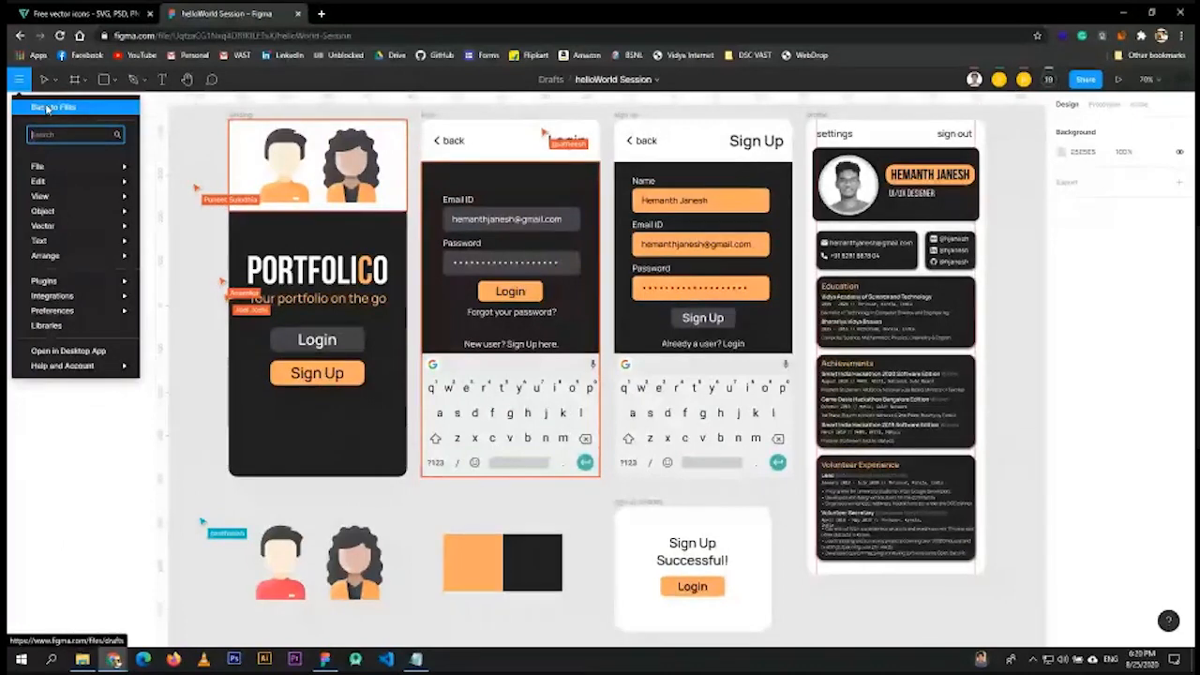
left_click(46, 108)
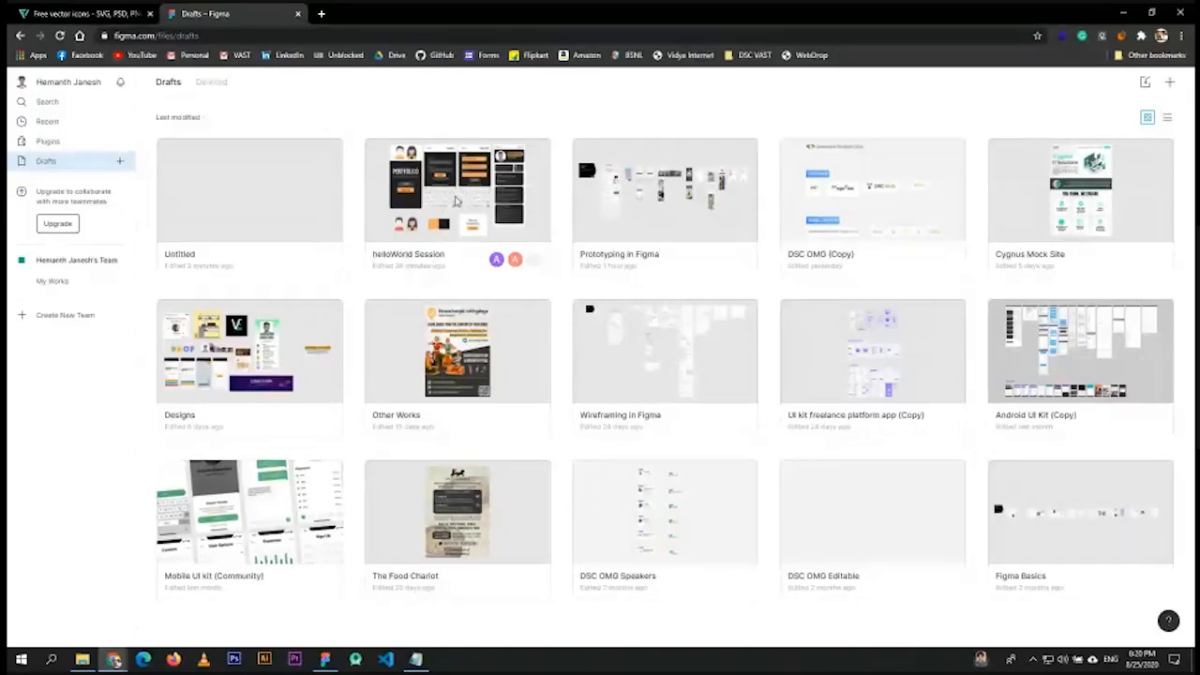
double_click(455, 201)
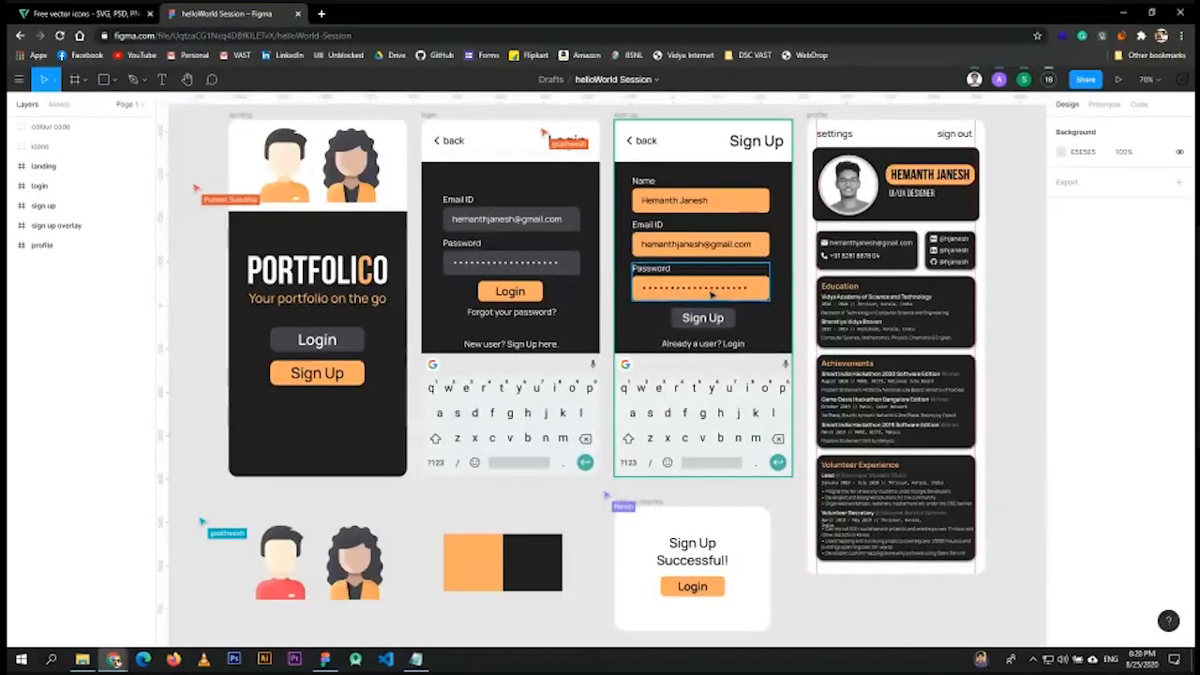
- Select the Email ID, Name and Login button groups on the canvas, then deselect
left_click(506, 218)
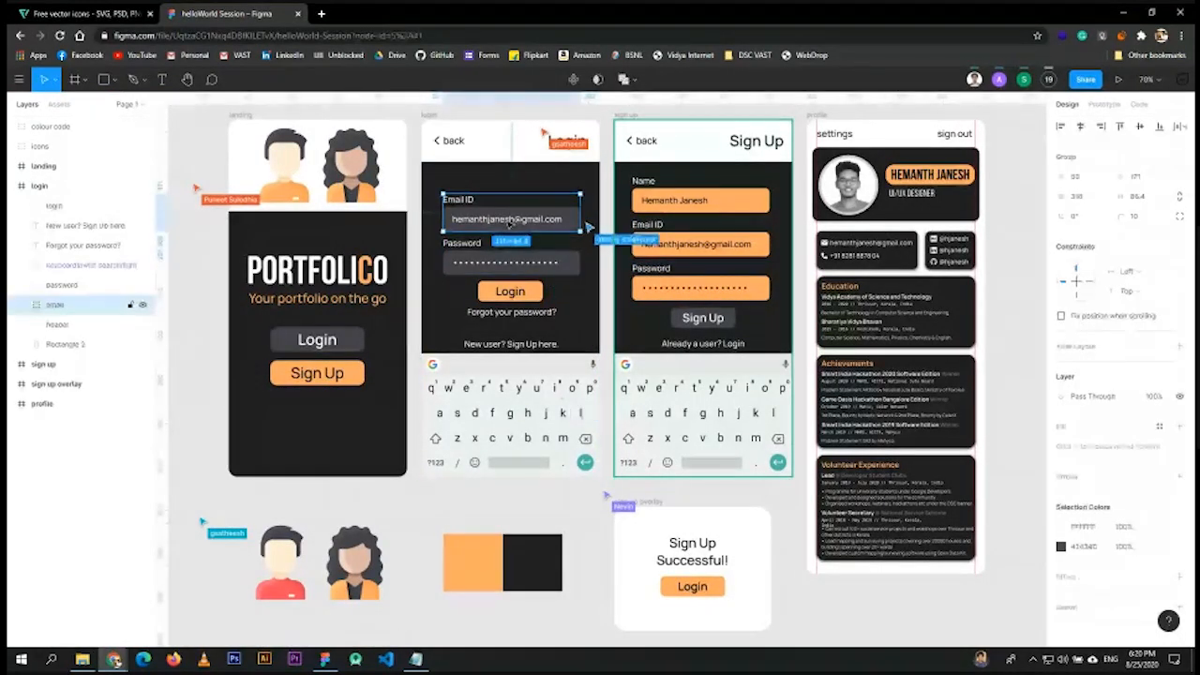
left_click(656, 212)
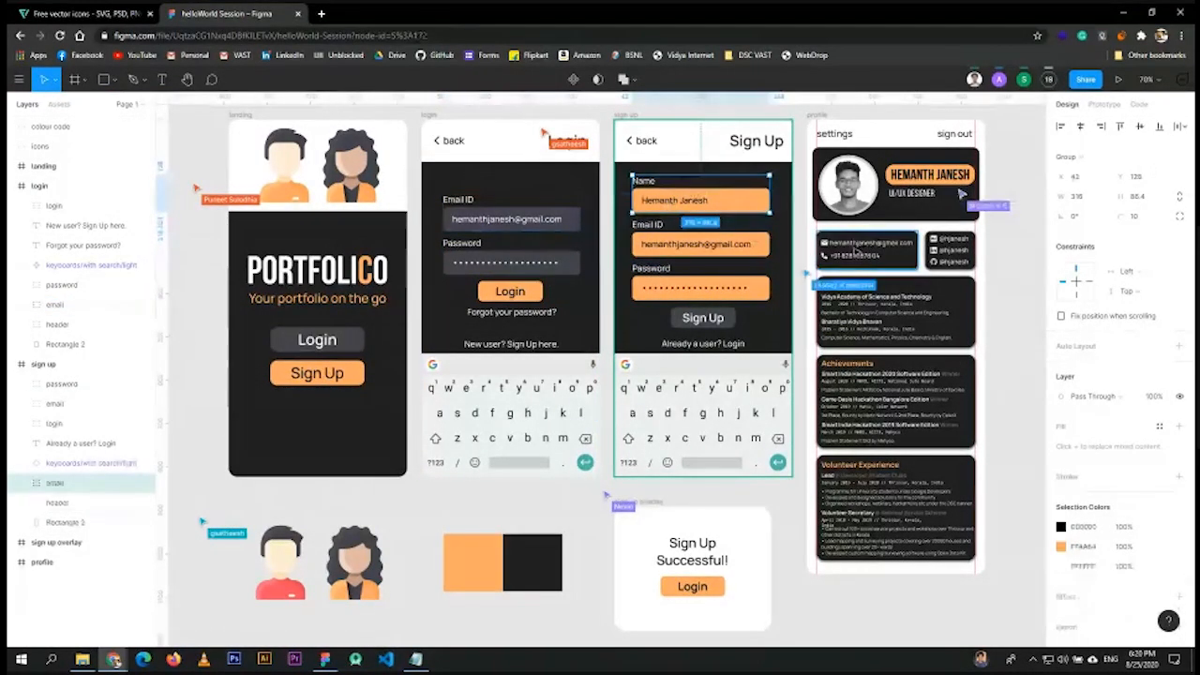
left_click(517, 295)
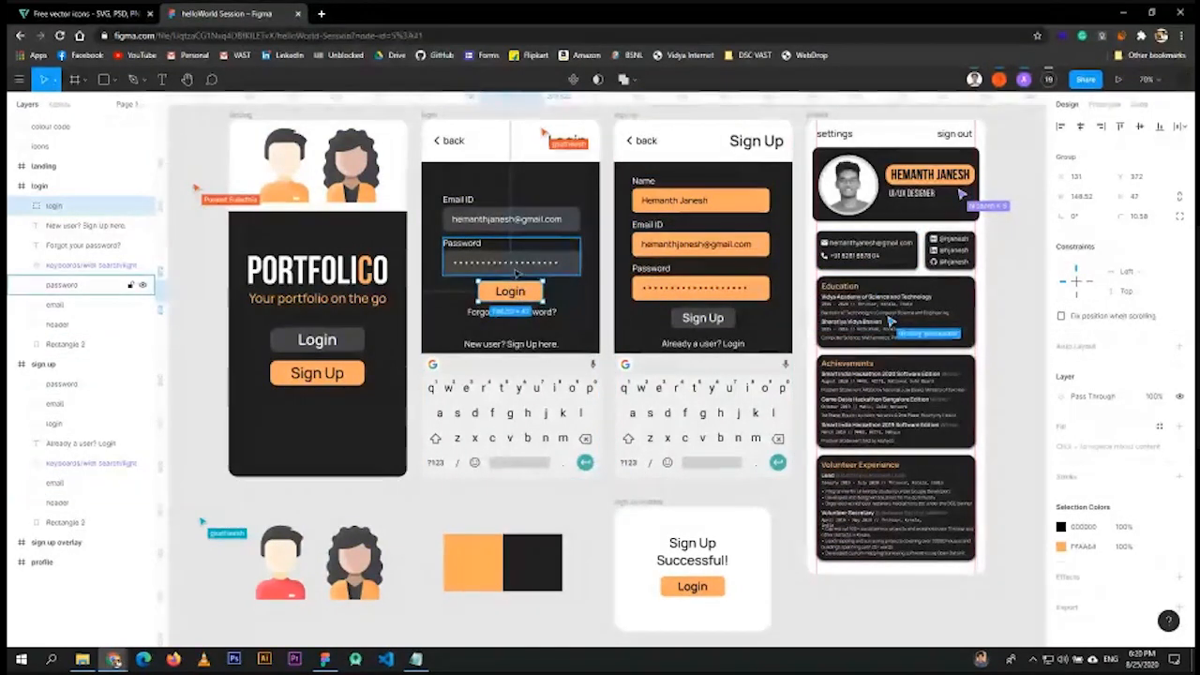
left_click(197, 273)
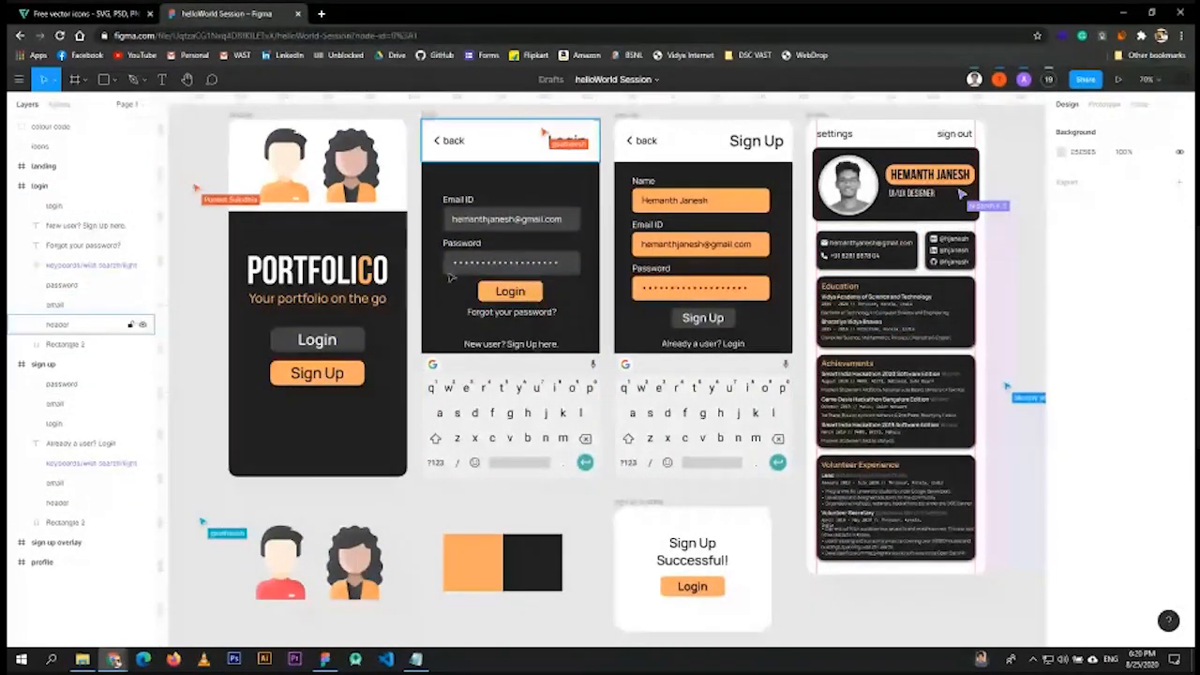
- Bring up the Figma desktop app and show the helloWorld Session prototype preview tab
left_click(324, 659)
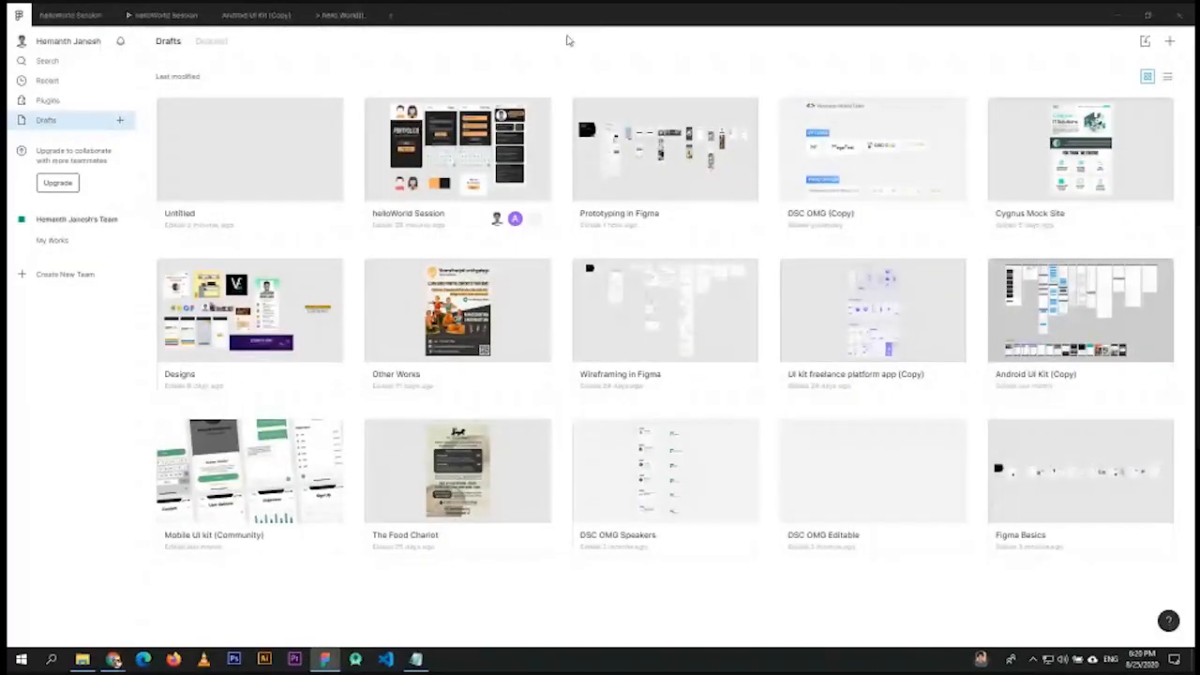
left_click(1117, 14)
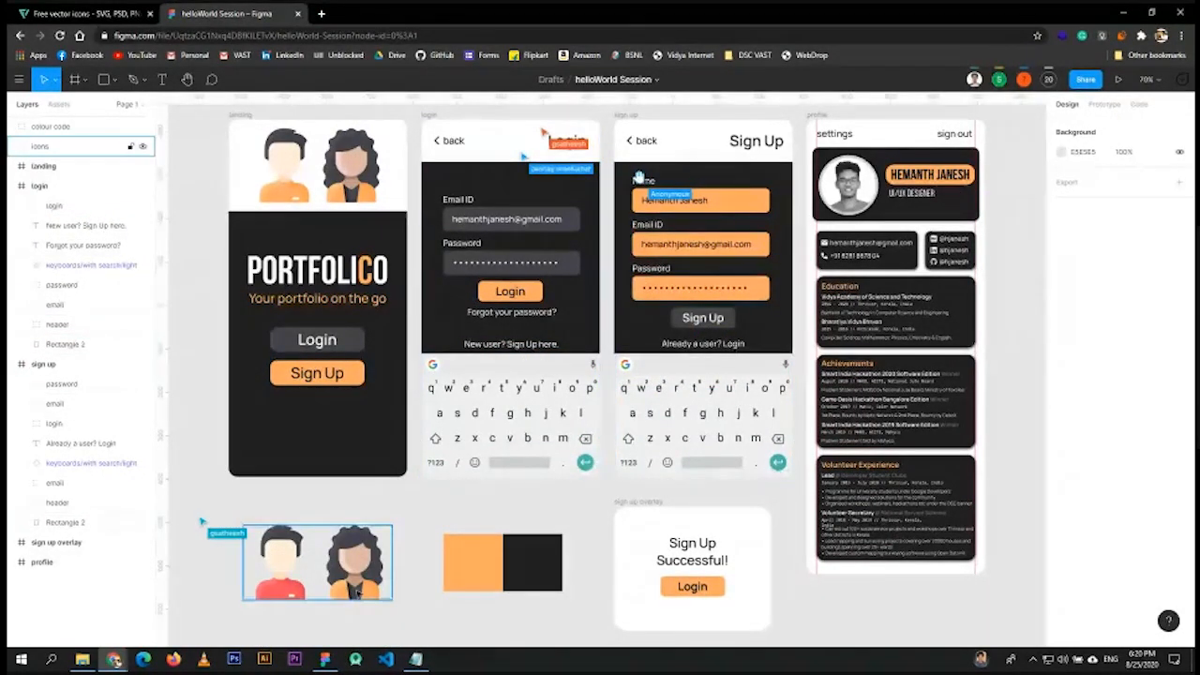
left_click(325, 659)
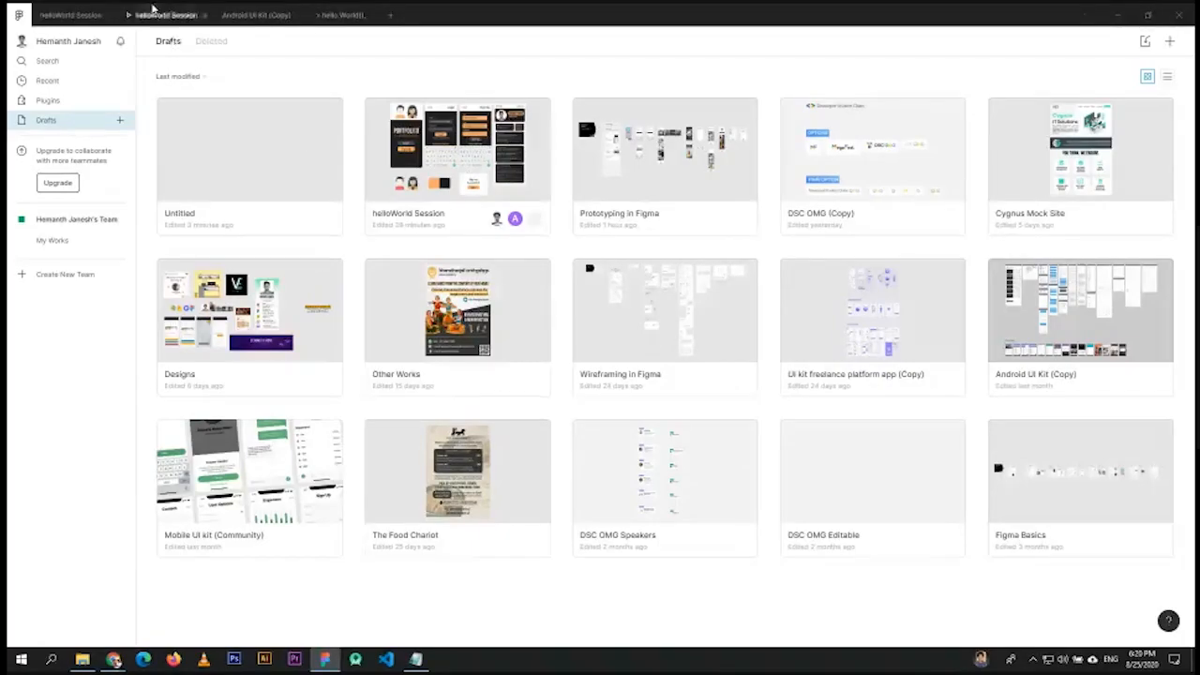
left_click(142, 14)
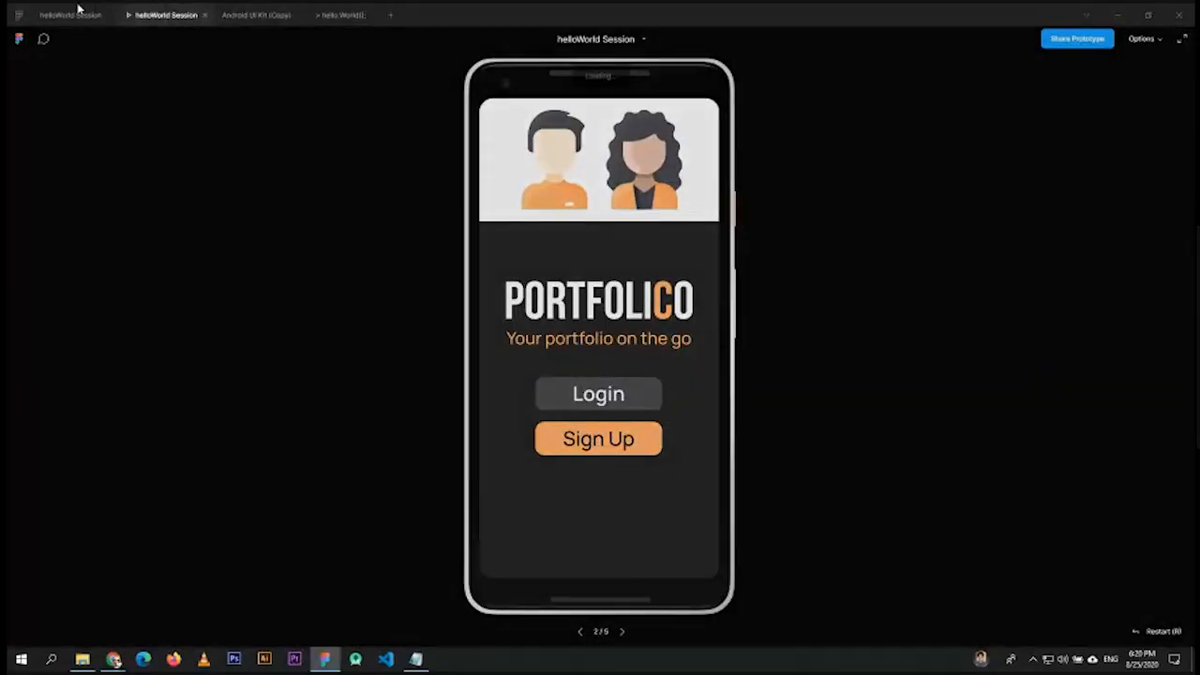
- Return to the helloWorld Session design editor tab in the desktop app
left_click(75, 14)
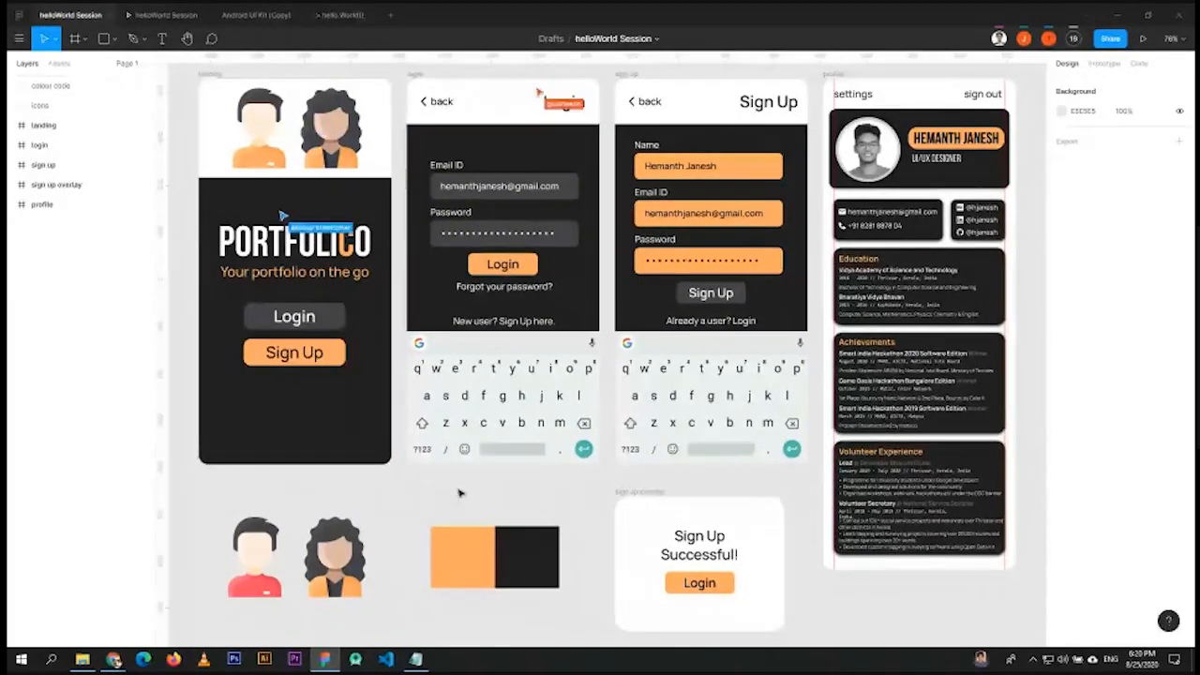
key("shift+1")
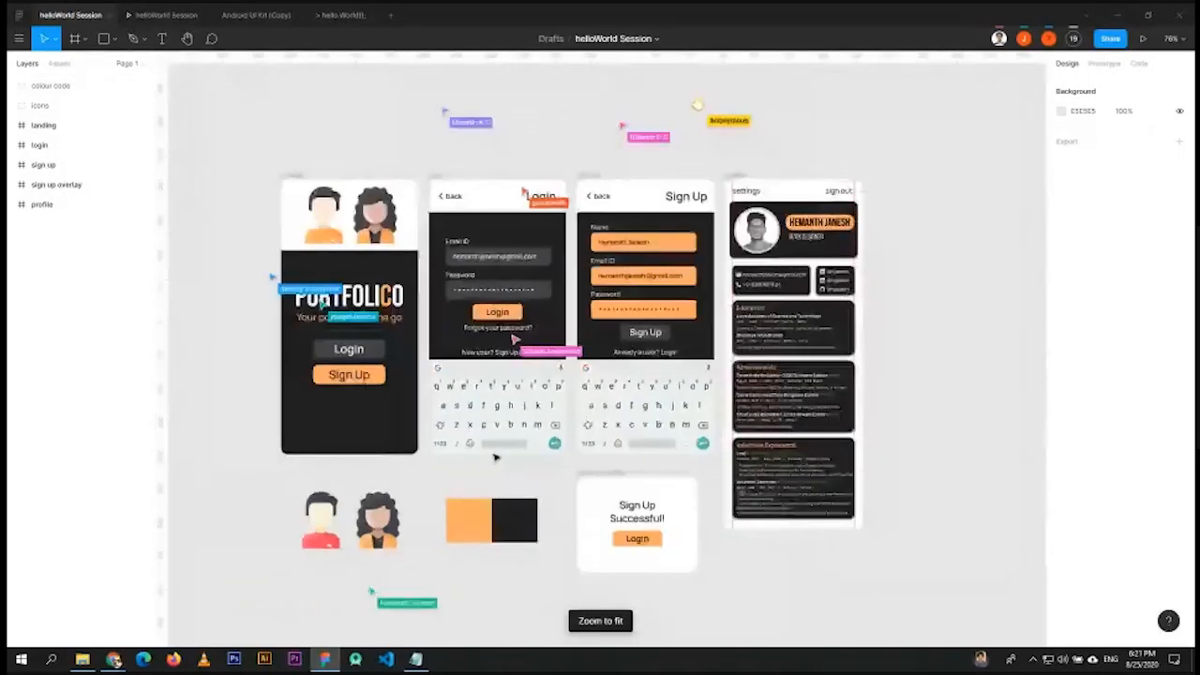
left_click_drag(750, 324, 522, 487)
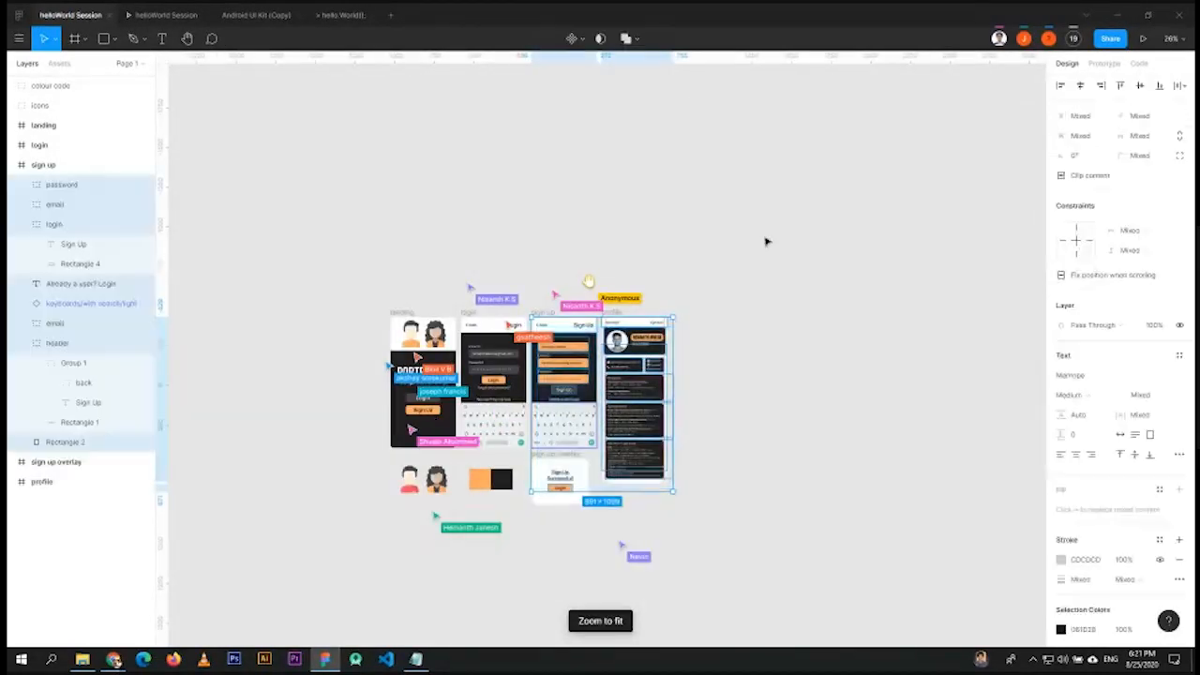
left_click(766, 239)
scroll(631, 398, "up", 3)
scroll(632, 398, "right", 2)
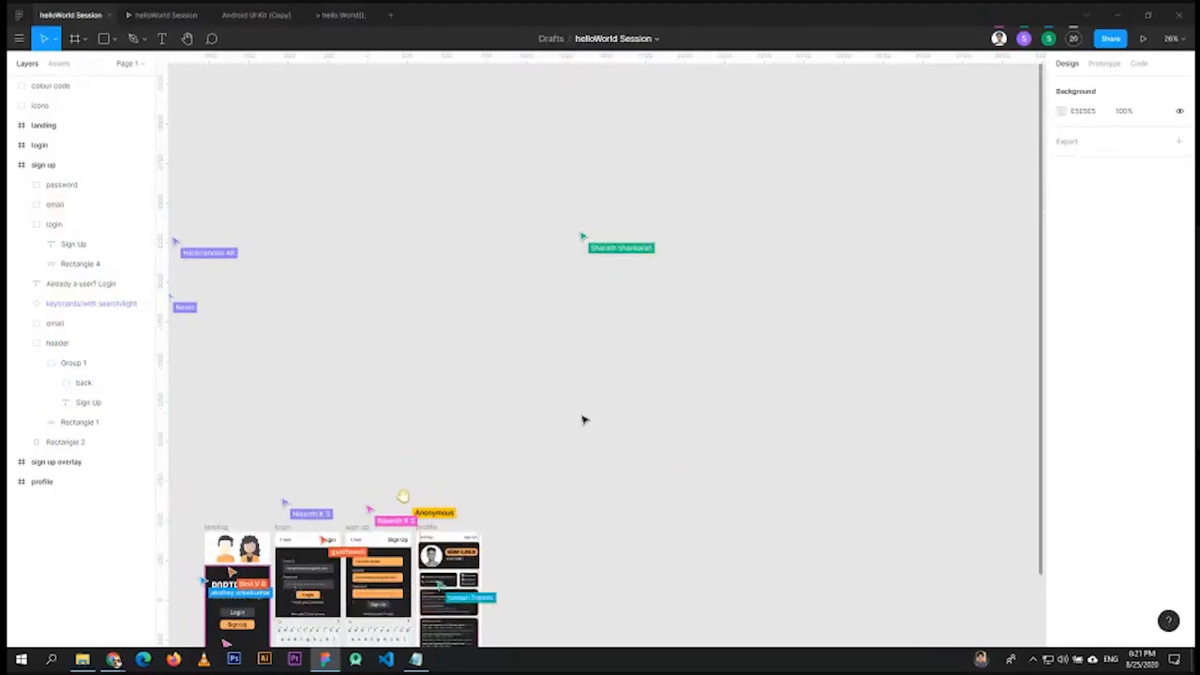
key("shift+1")
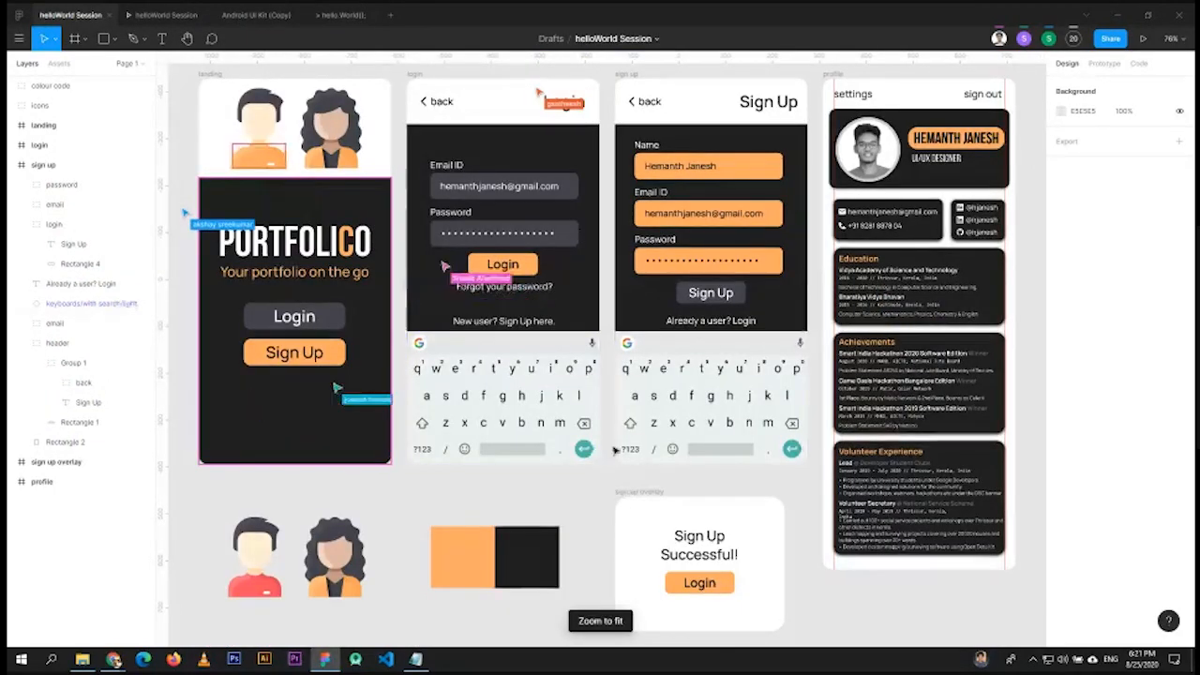
scroll(614, 461, "down", 5)
left_click_drag(841, 357, 897, 288)
scroll(622, 290, "down", 3)
scroll(621, 290, "left", 2)
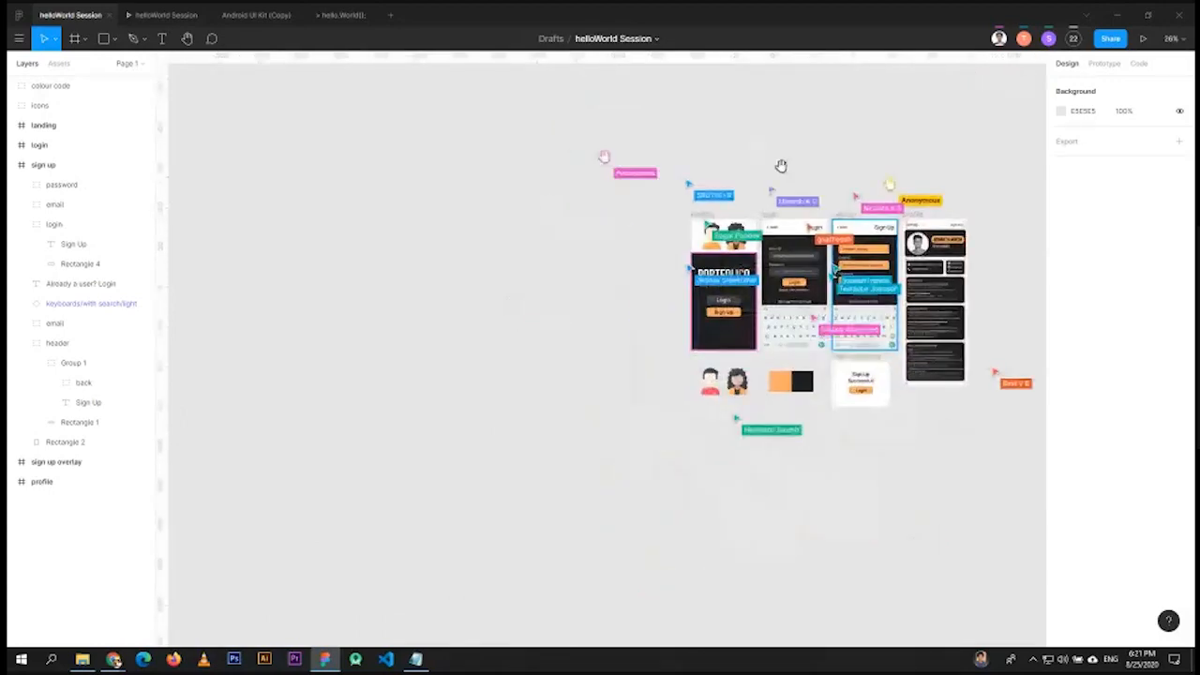
scroll(756, 497, "right", 3)
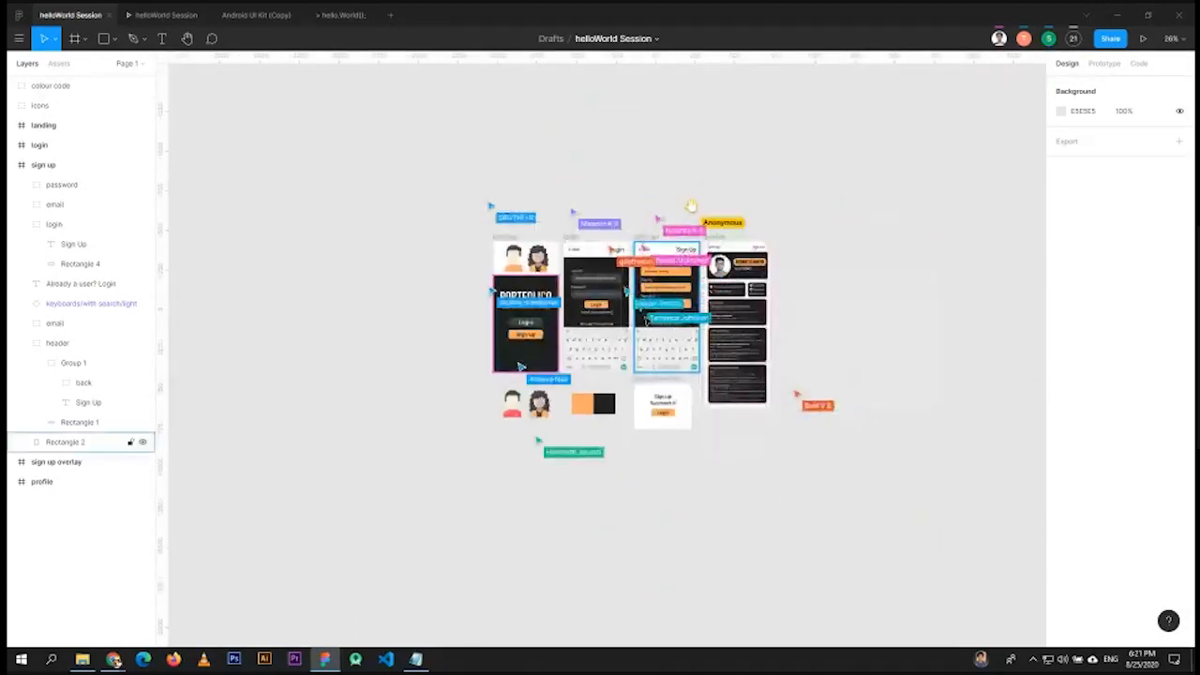
key("shift+1")
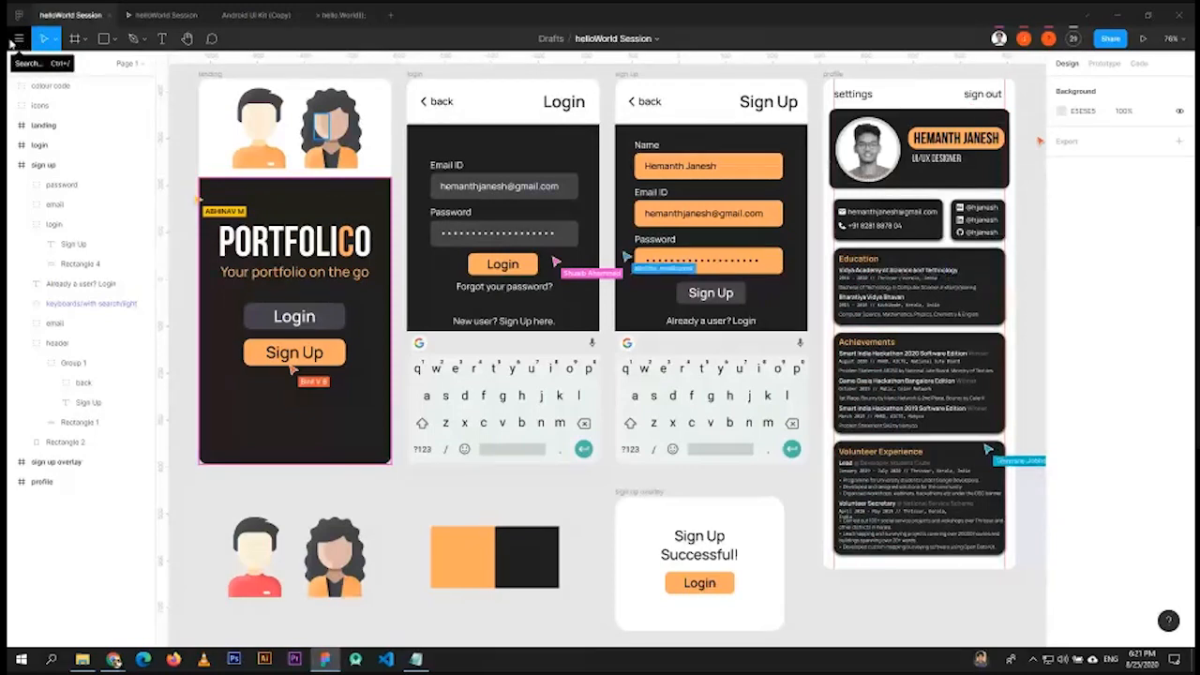
- Compare the main menu in the desktop app and the browser version of the file
left_click(17, 39)
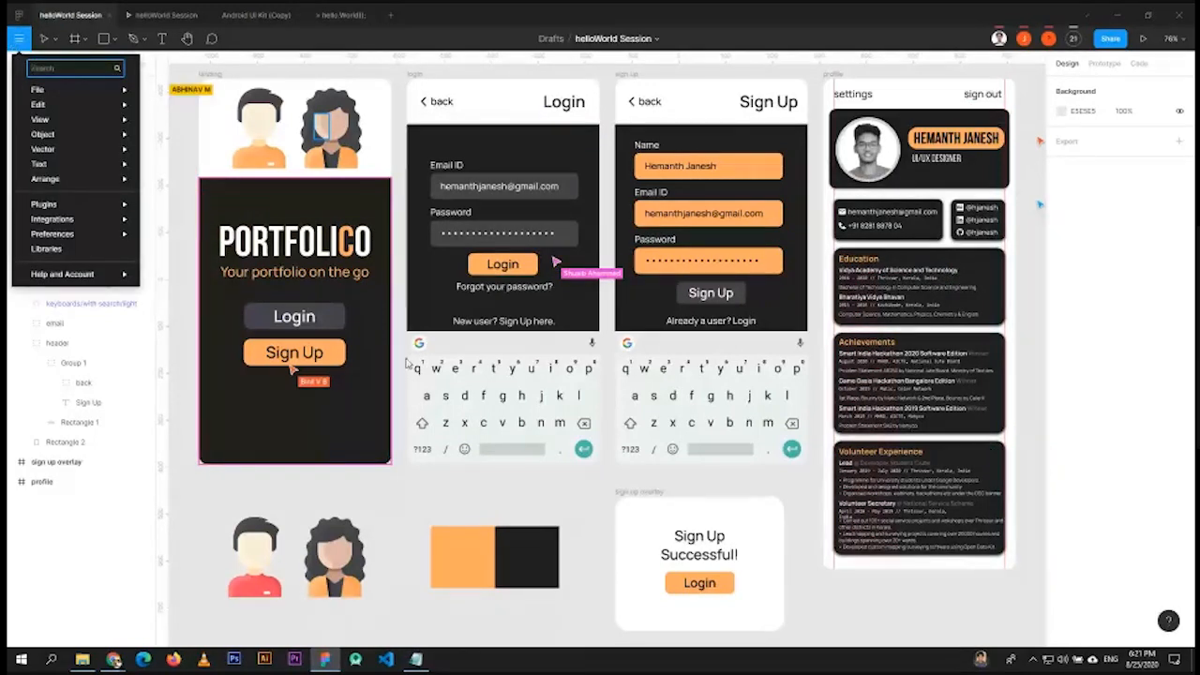
key("alt+Tab")
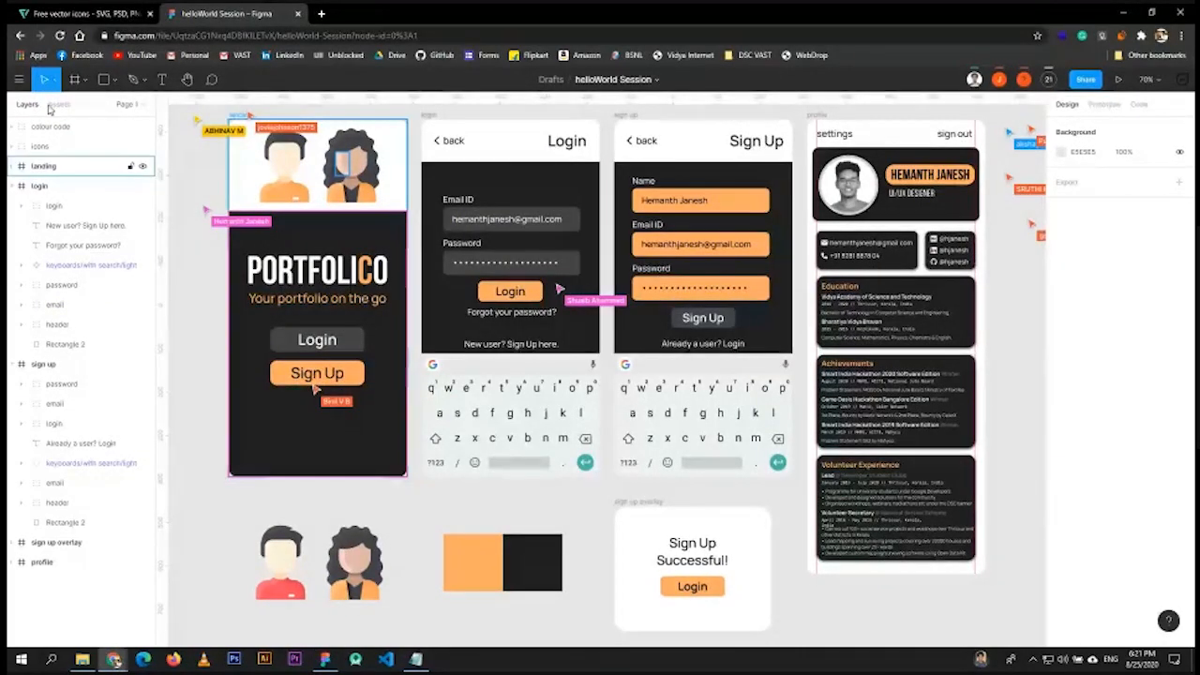
left_click(19, 79)
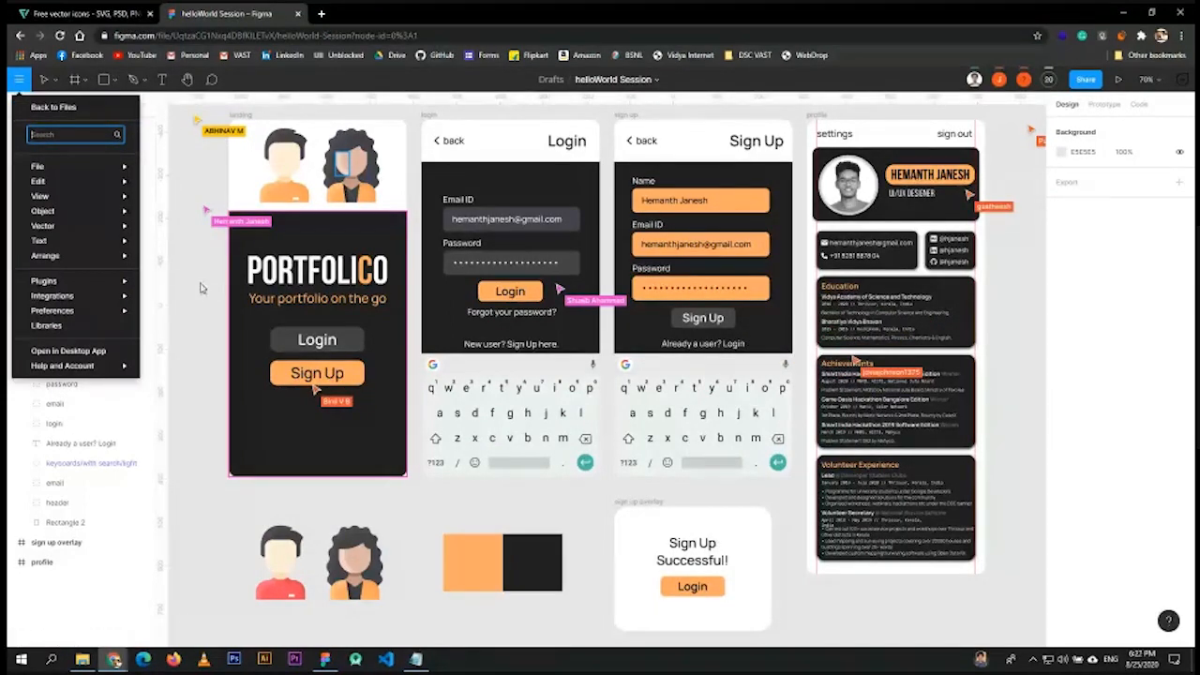
key("alt+Tab")
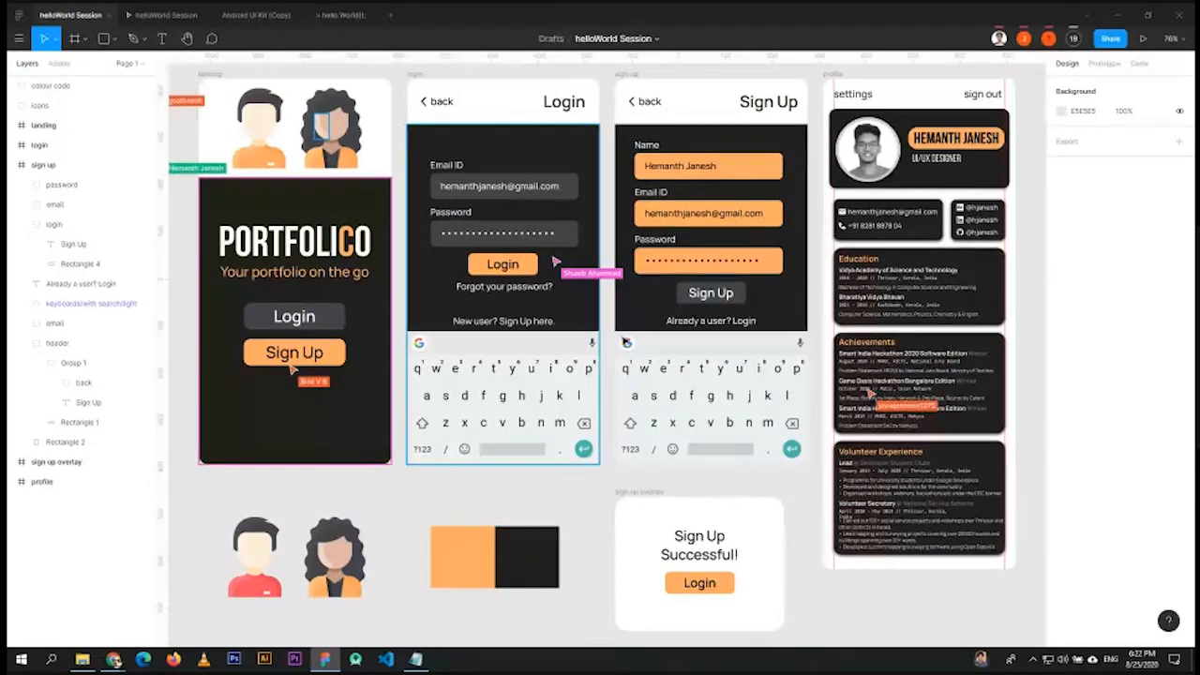
- Glance at Assets, return to Layers and collapse the 'sign up' layer group
scroll(532, 375, "down", 1)
scroll(531, 375, "up", 1)
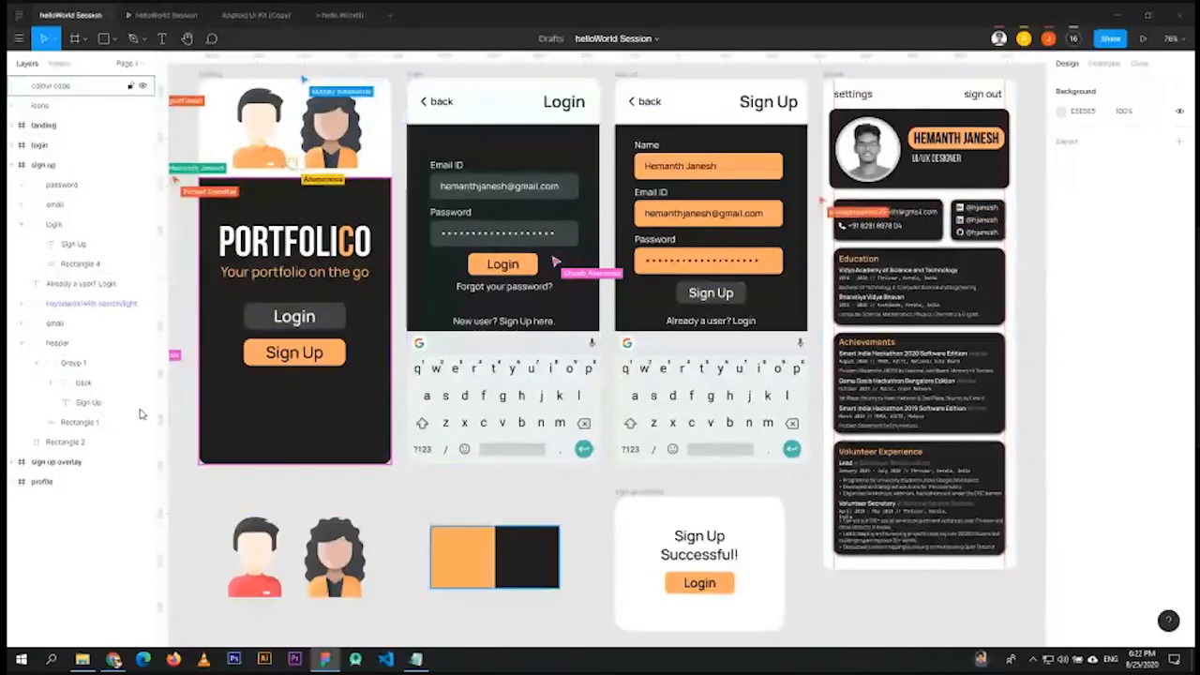
left_click(58, 63)
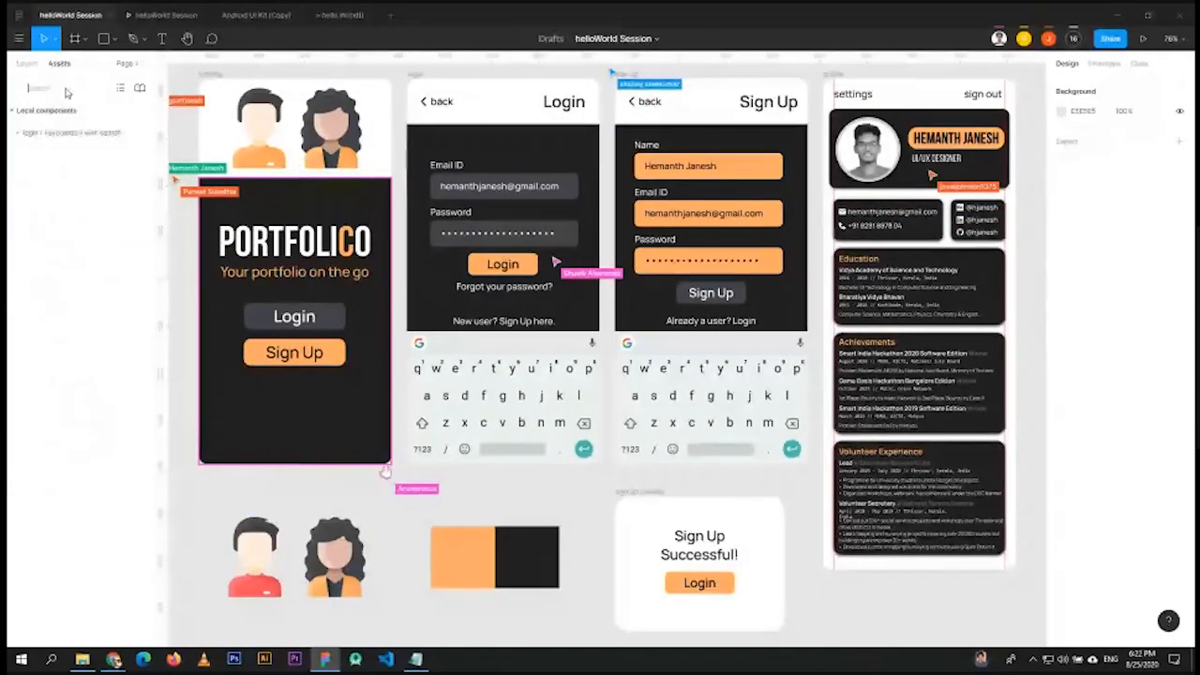
left_click(27, 63)
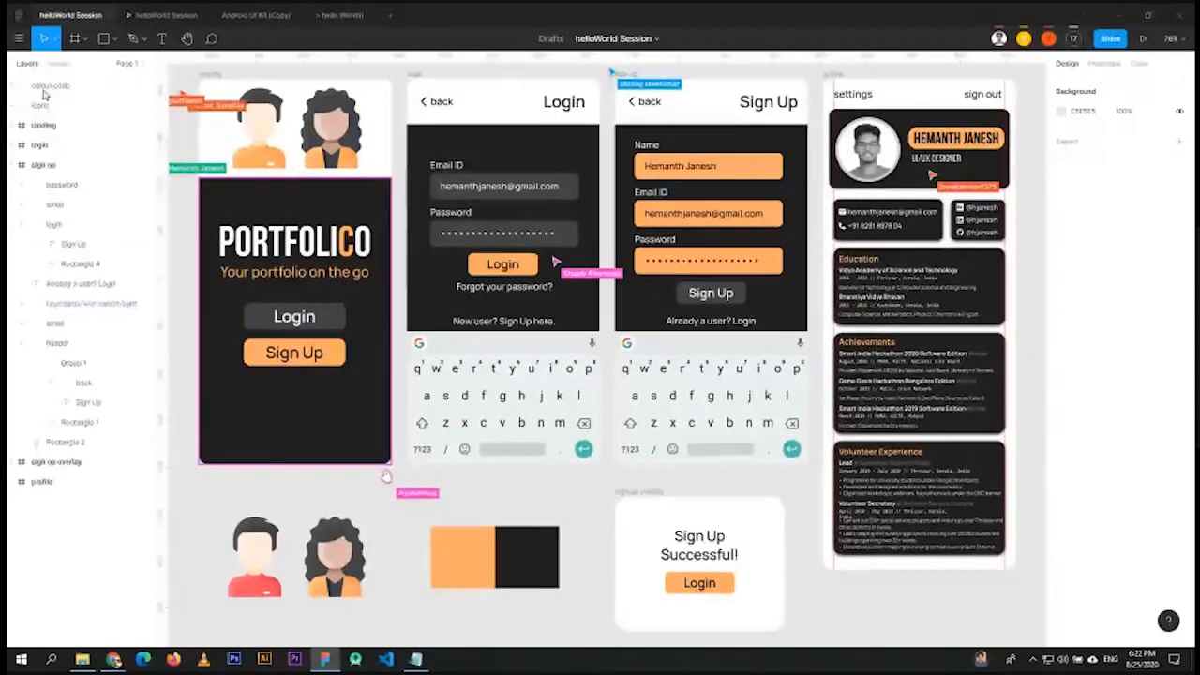
left_click(13, 164)
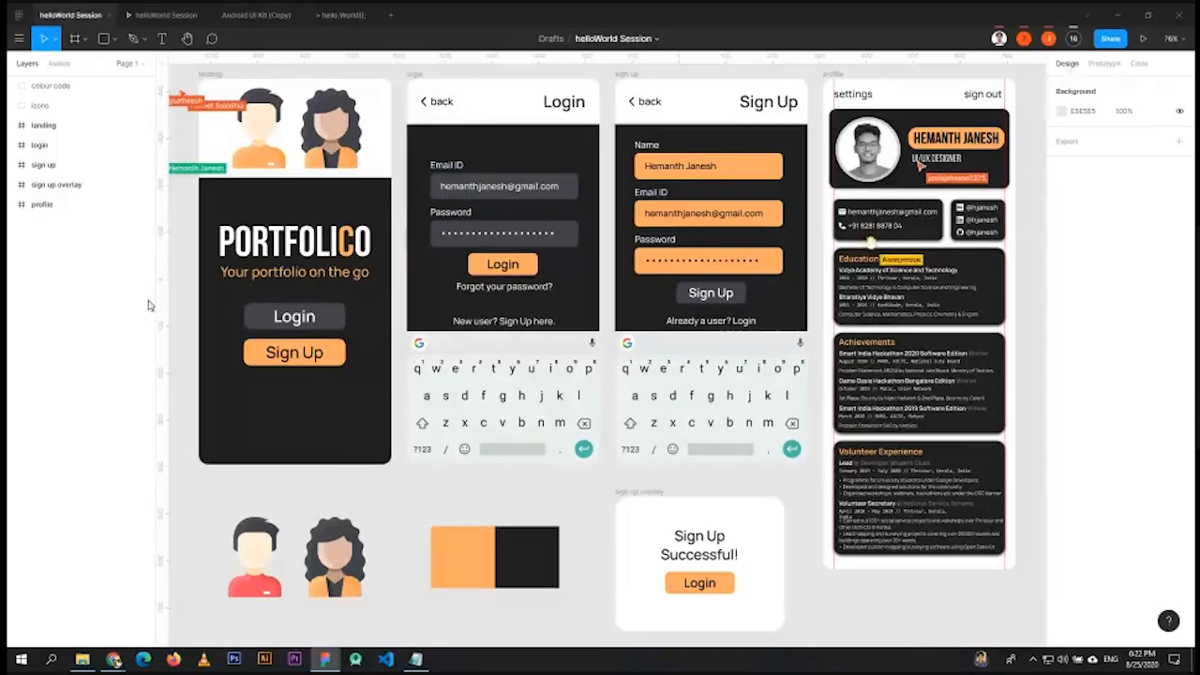
- Open the Code panel and show the generated code as Android XML
left_click(1104, 64)
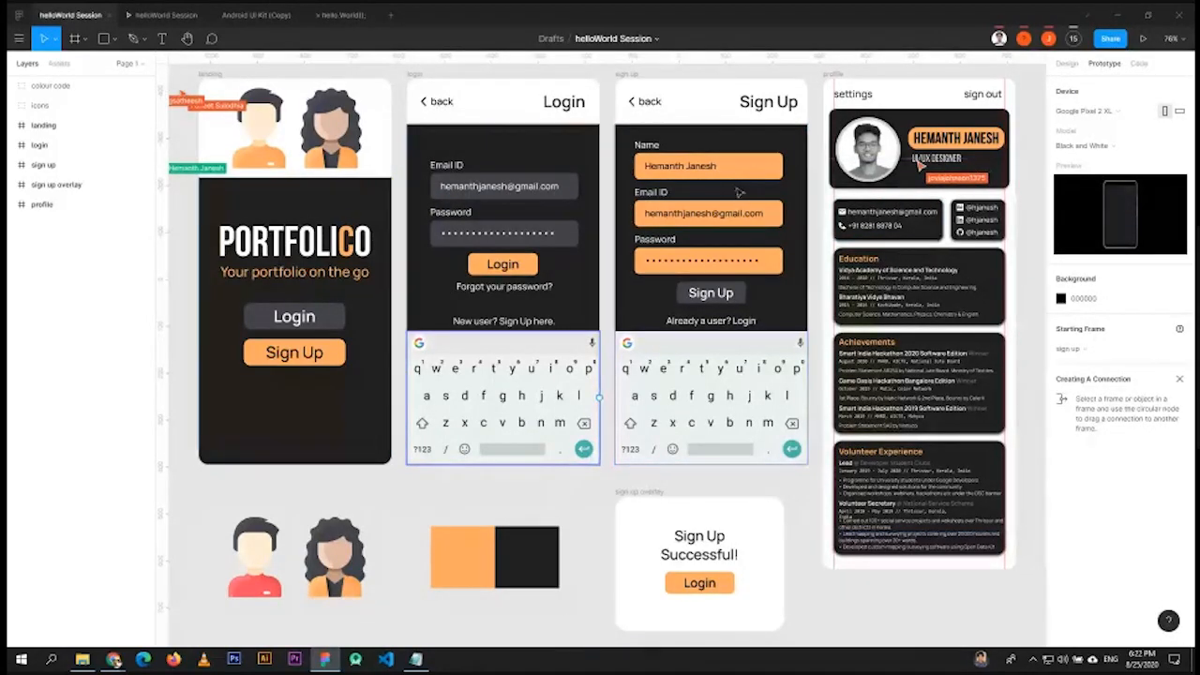
left_click(1140, 66)
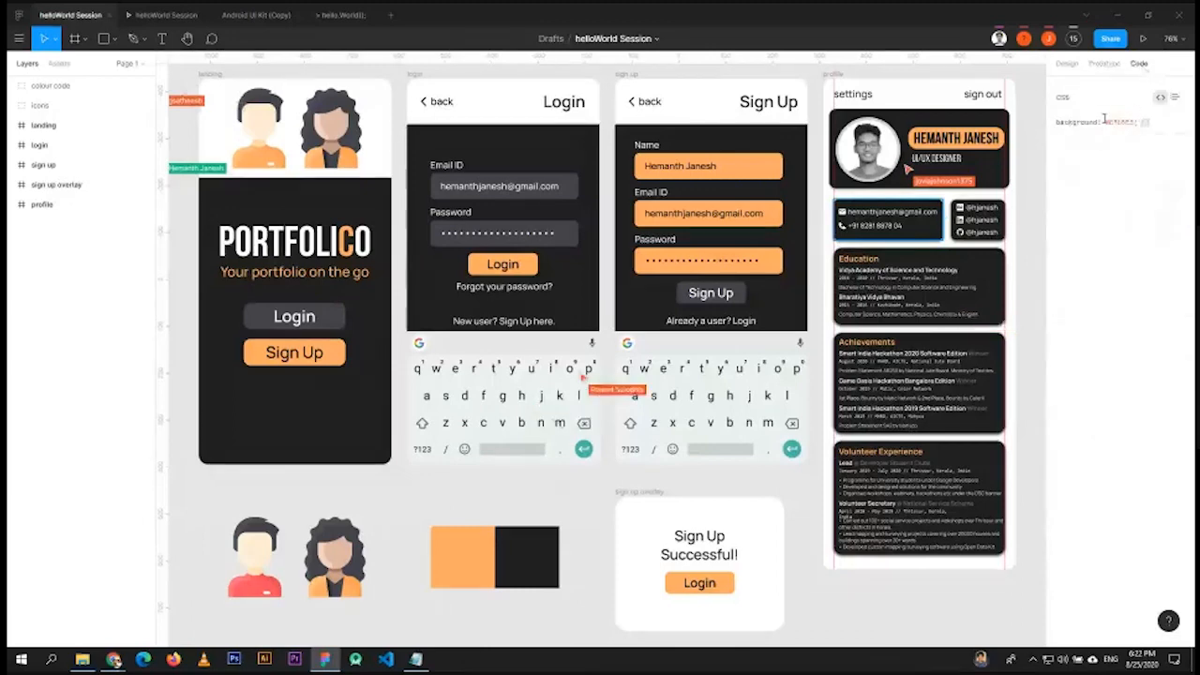
left_click(1082, 99)
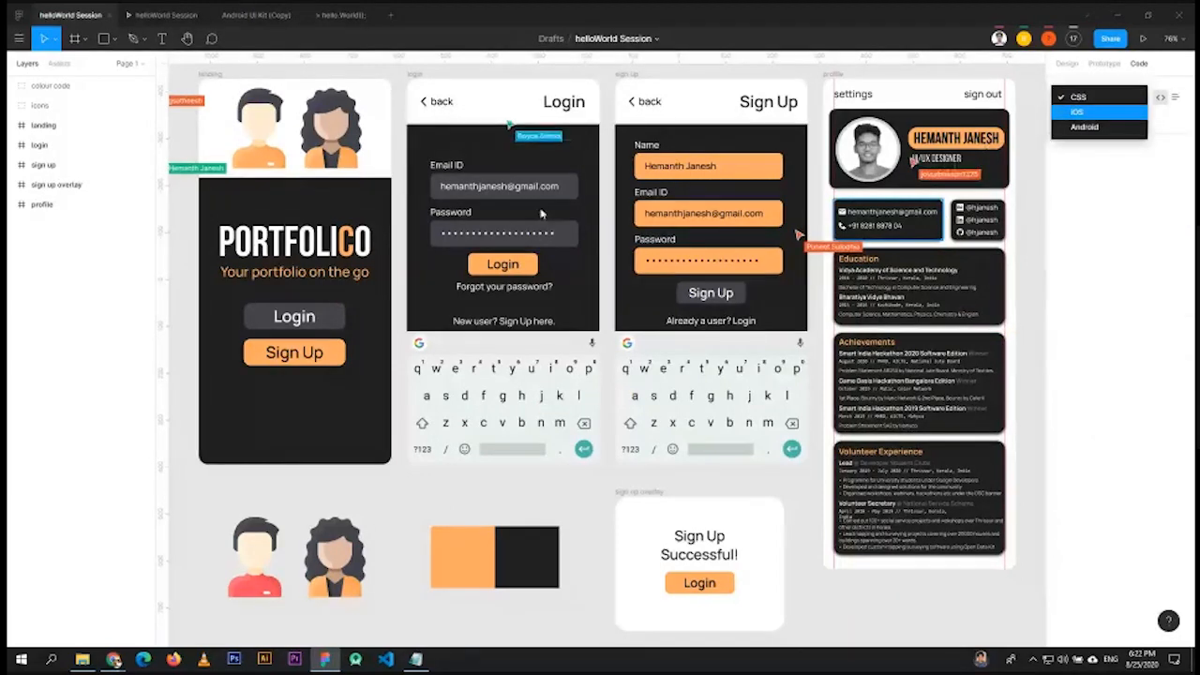
left_click(1085, 127)
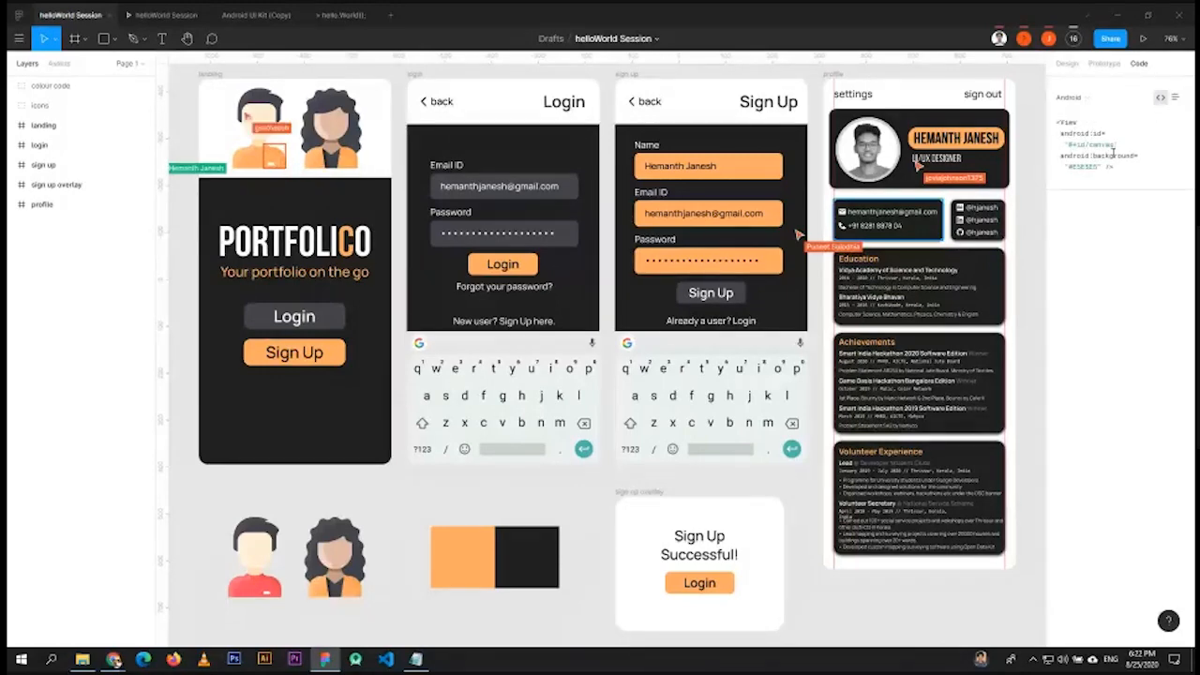
left_click(1073, 96)
left_click(1106, 323)
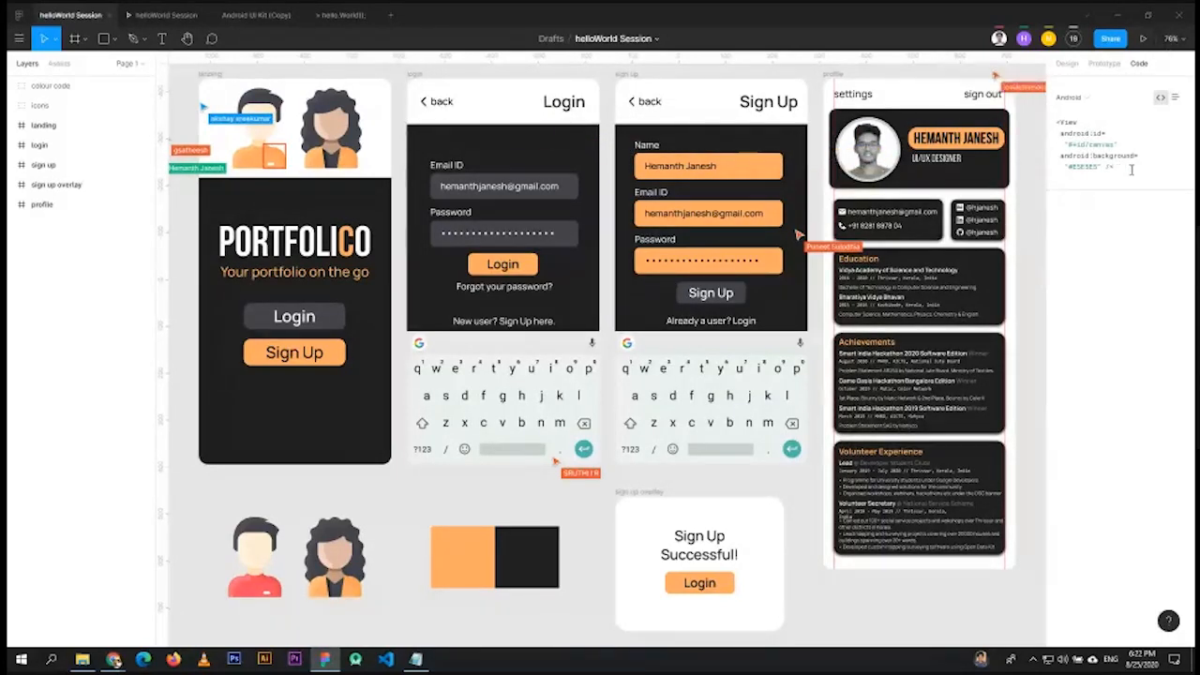
- Switch the code to iOS Swift, then back to CSS for the profile frame
left_click_drag(1131, 170, 1058, 120)
left_click(1098, 96)
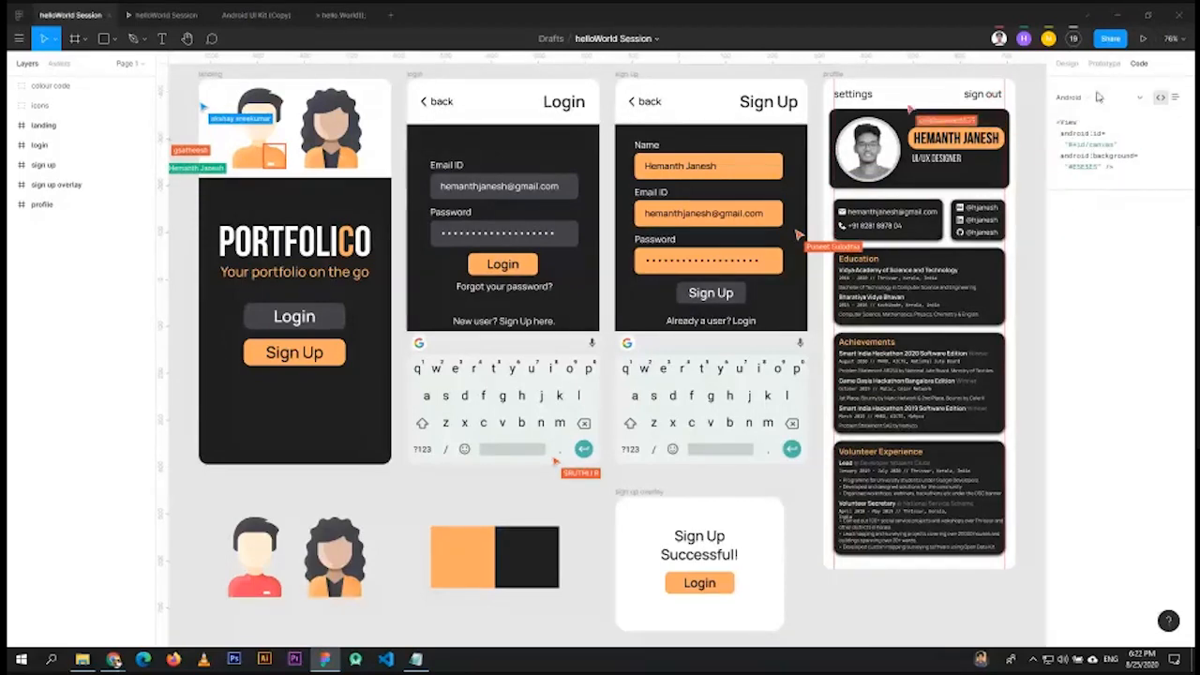
left_click(1098, 96)
left_click(1079, 81)
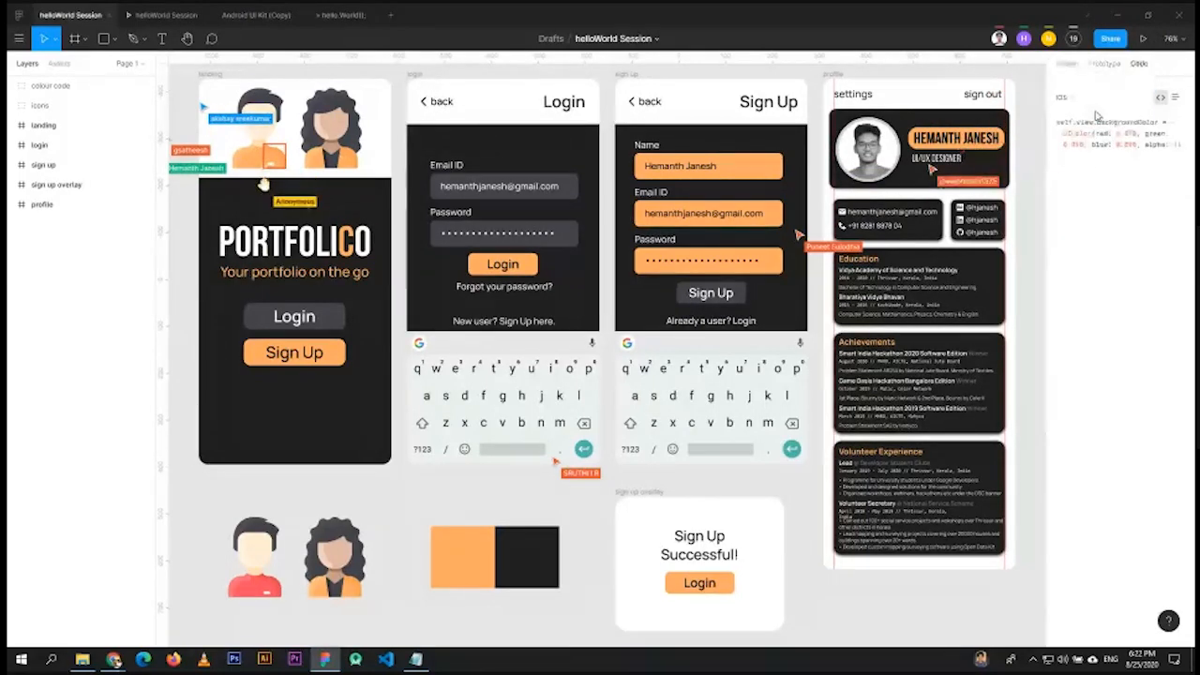
left_click(1096, 97)
left_click(1092, 91)
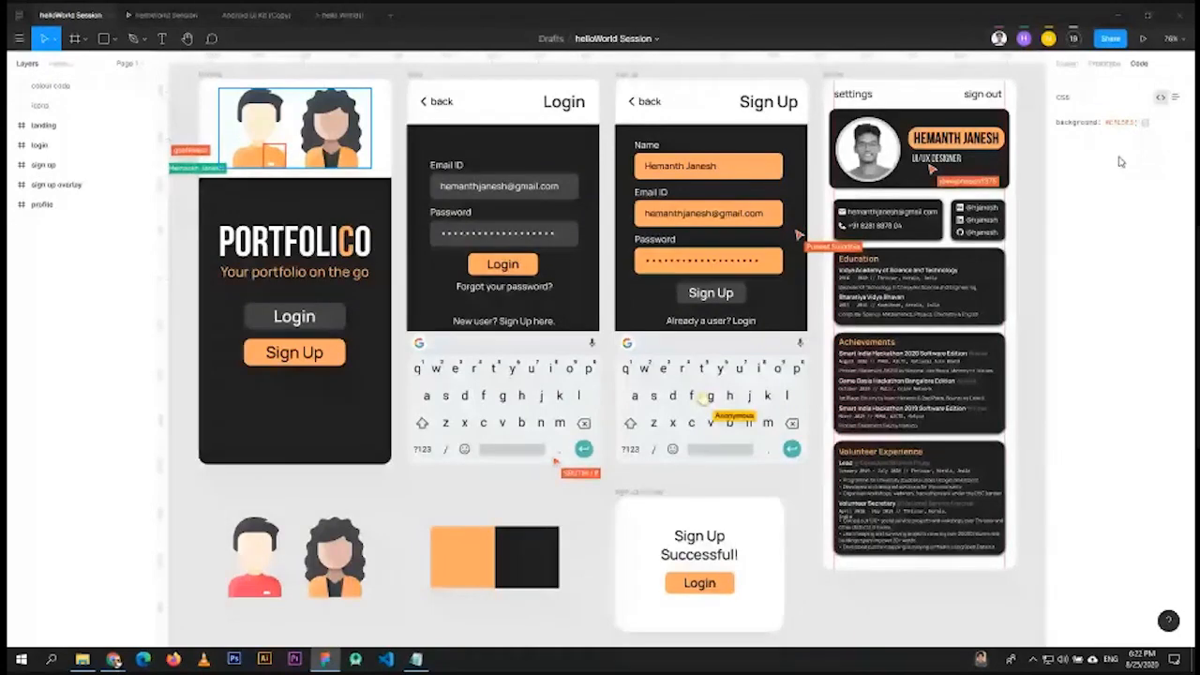
left_click(1012, 171)
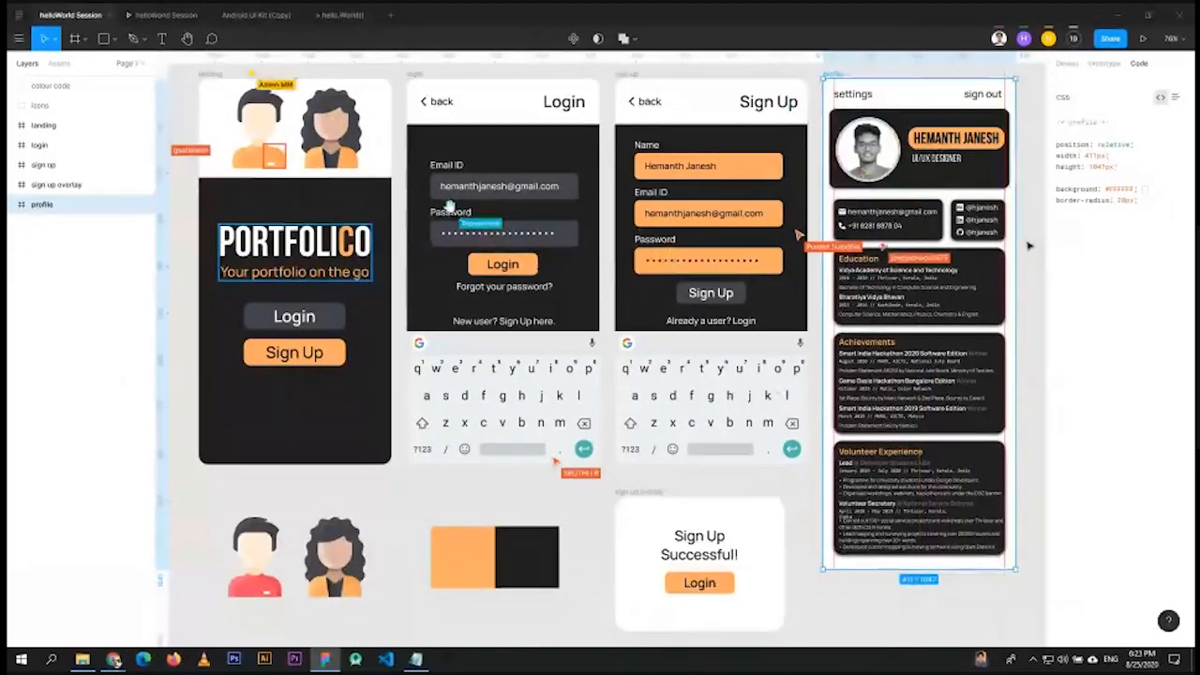
- Deselect the profile frame and zoom in and out around the canvas
key("Escape")
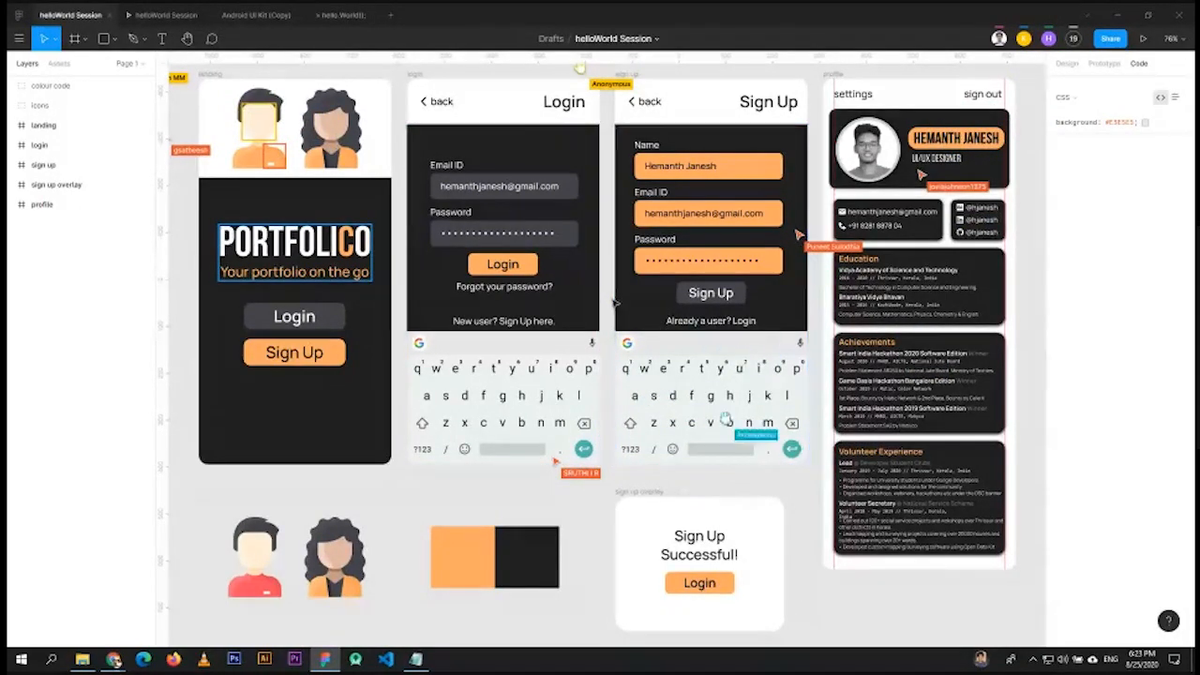
scroll(610, 323, "down", 5)
scroll(604, 337, "down", 5)
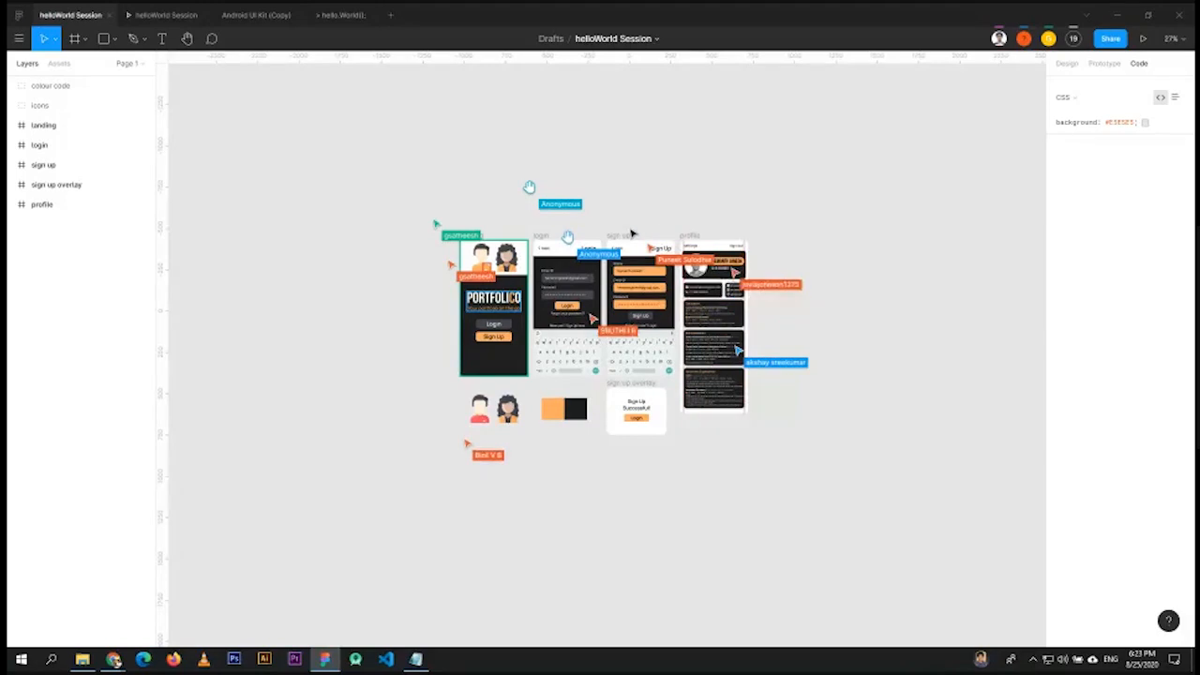
scroll(618, 307, "down", 5)
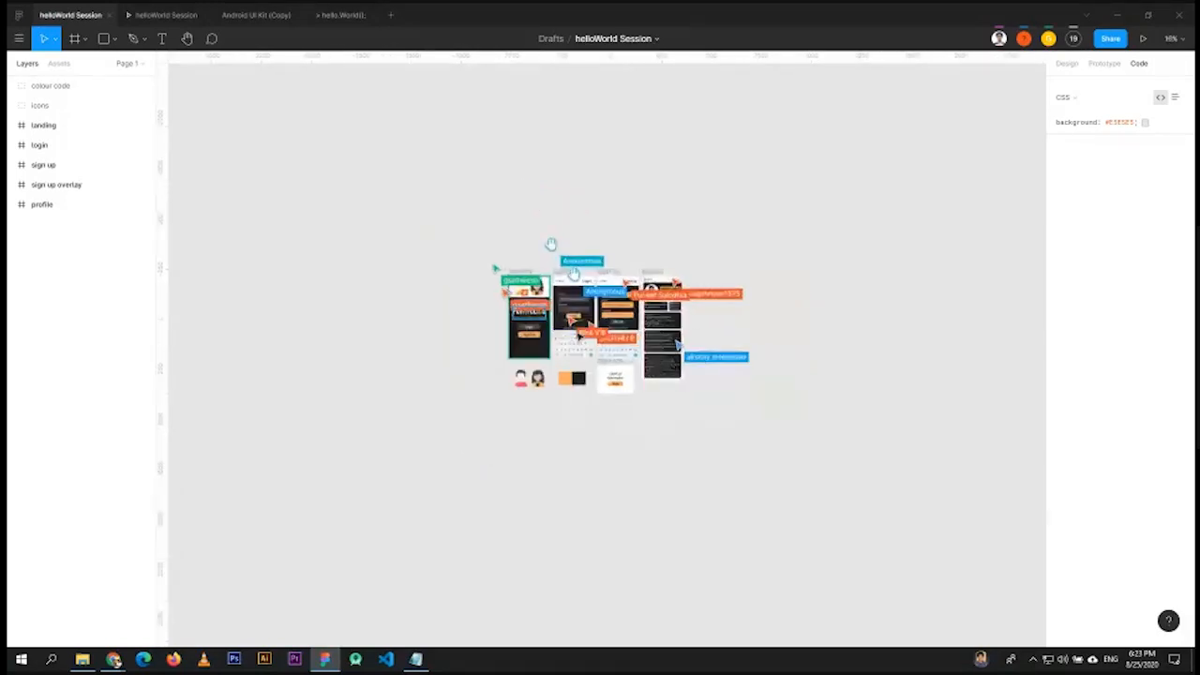
scroll(618, 306, "up", 3)
scroll(578, 344, "up", 5)
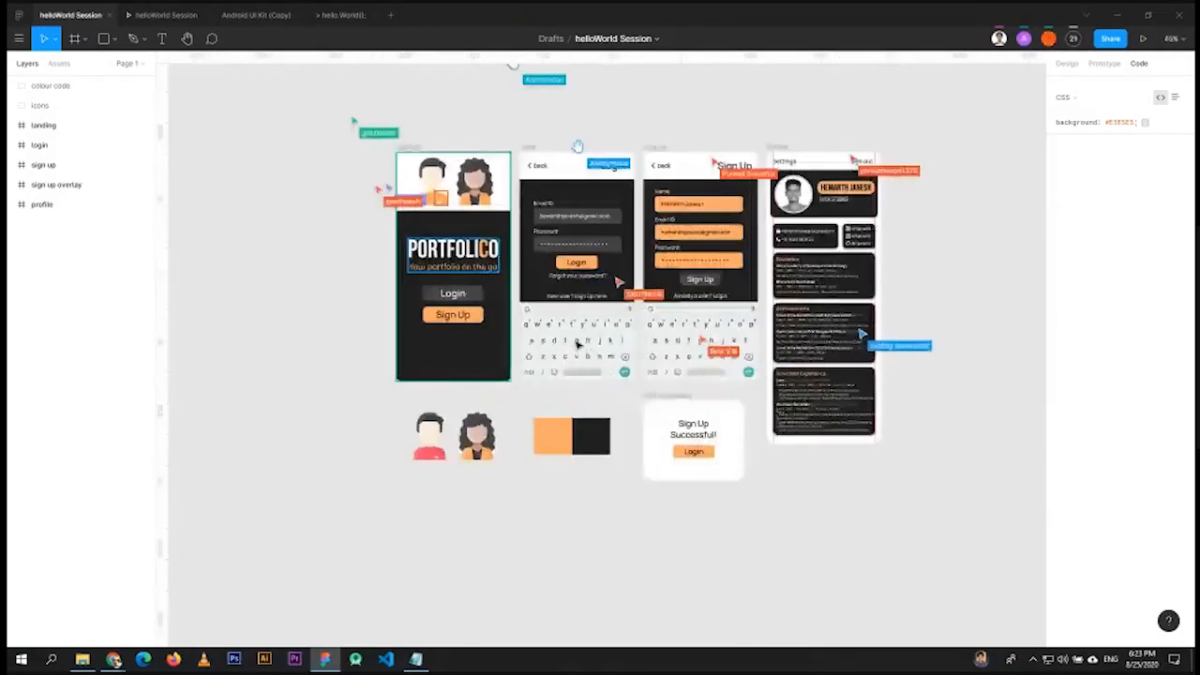
scroll(596, 327, "down", 3)
scroll(600, 319, "up", 1)
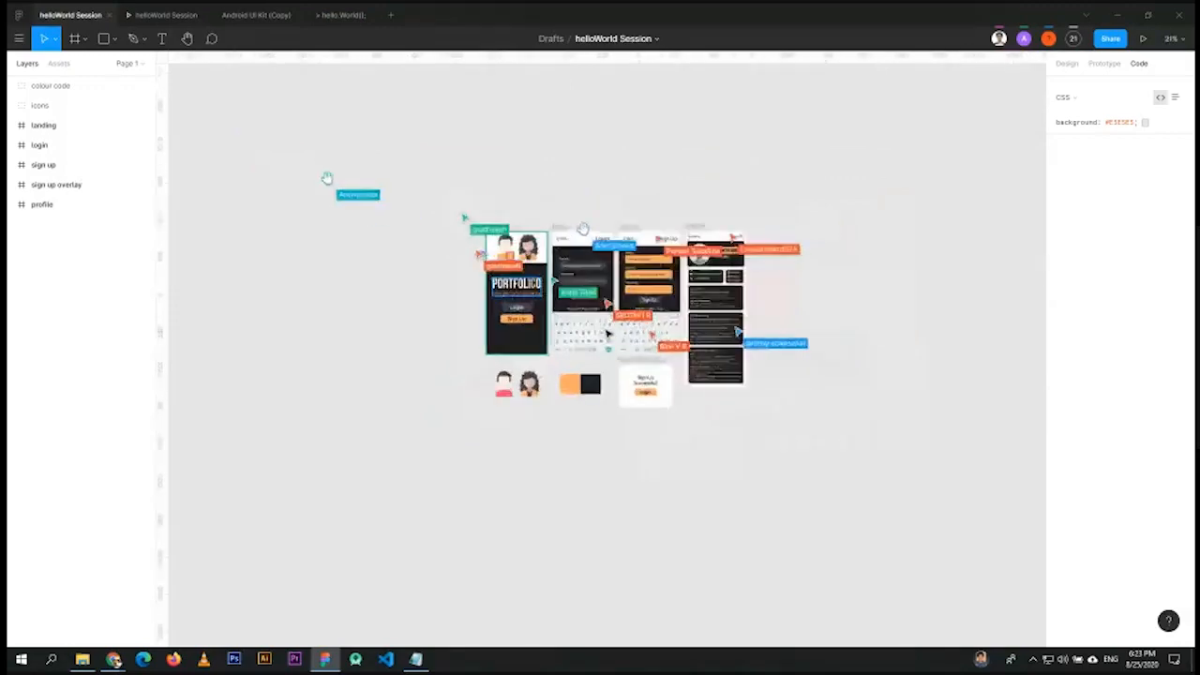
scroll(731, 282, "down", 1)
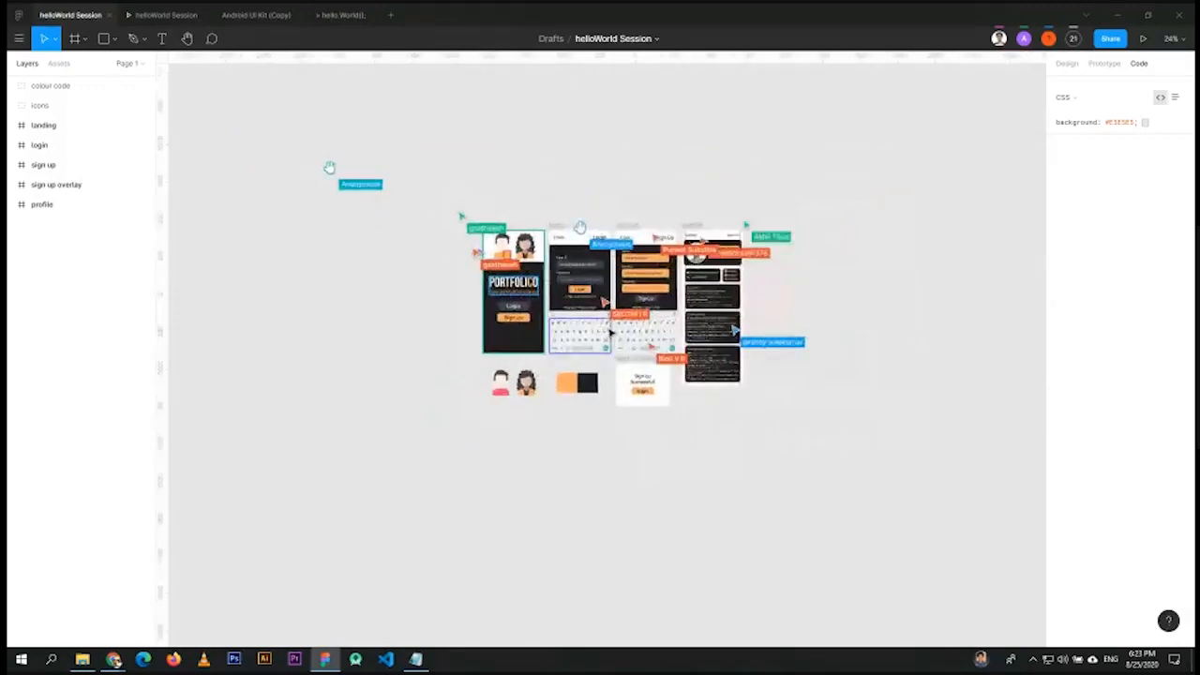
- Look at the zoom options without changing them, then switch to the Chrome window
left_click(1176, 43)
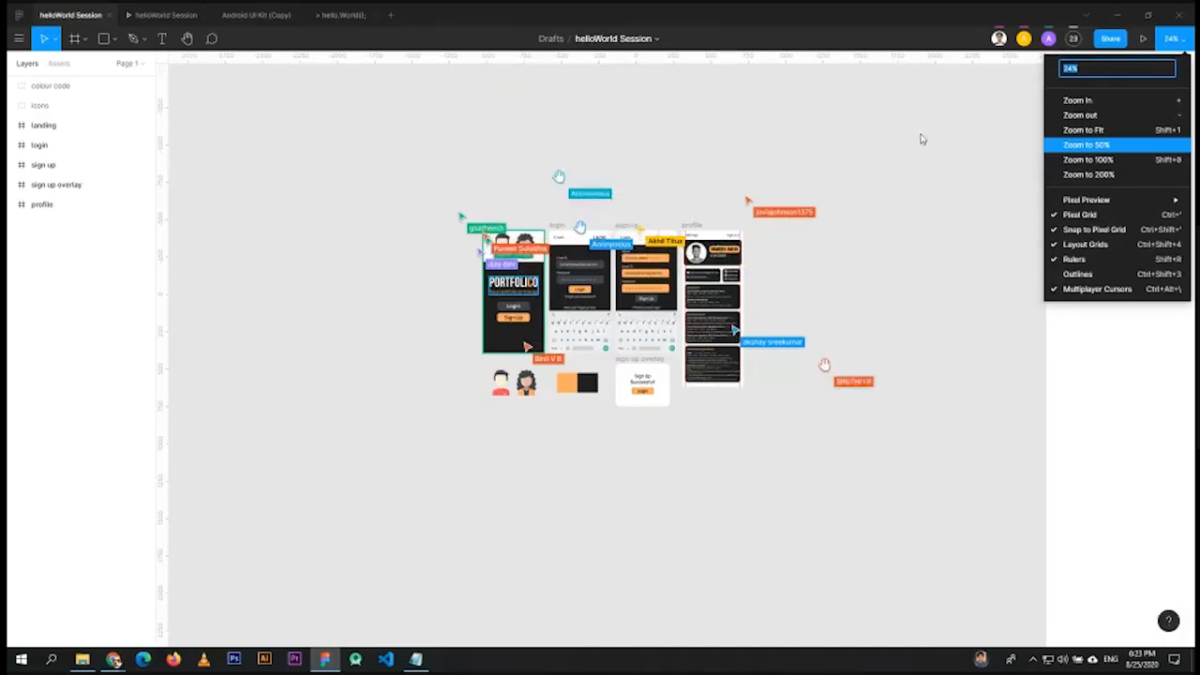
left_click(848, 162)
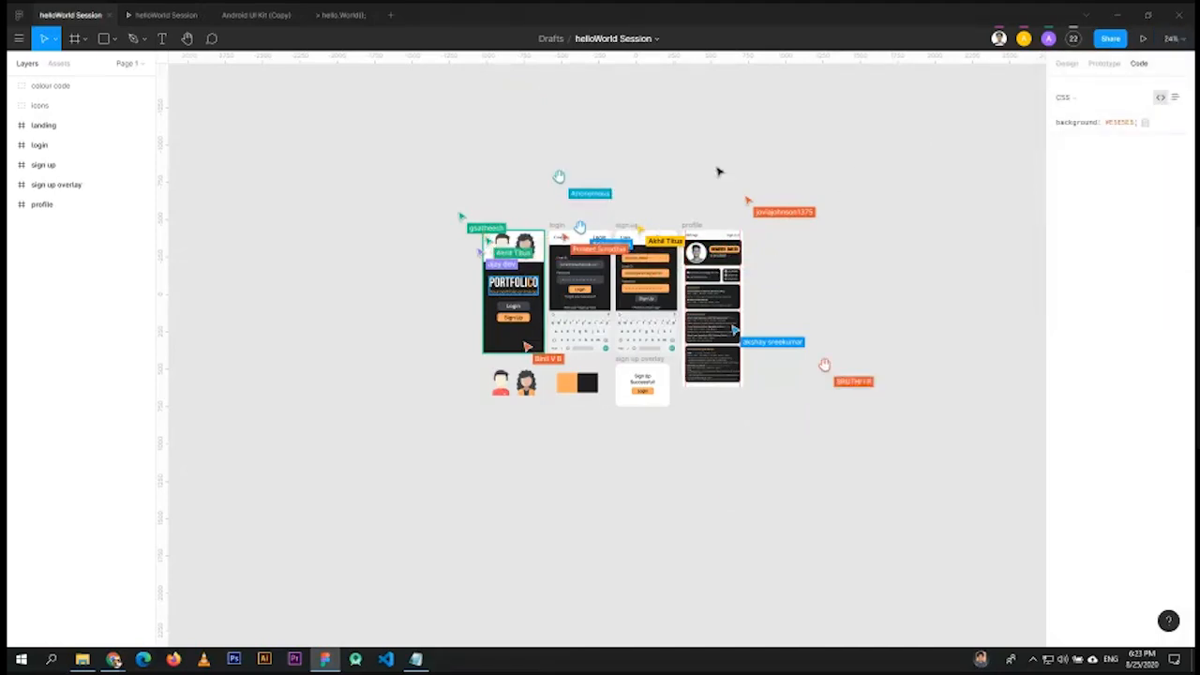
scroll(610, 266, "up", 5)
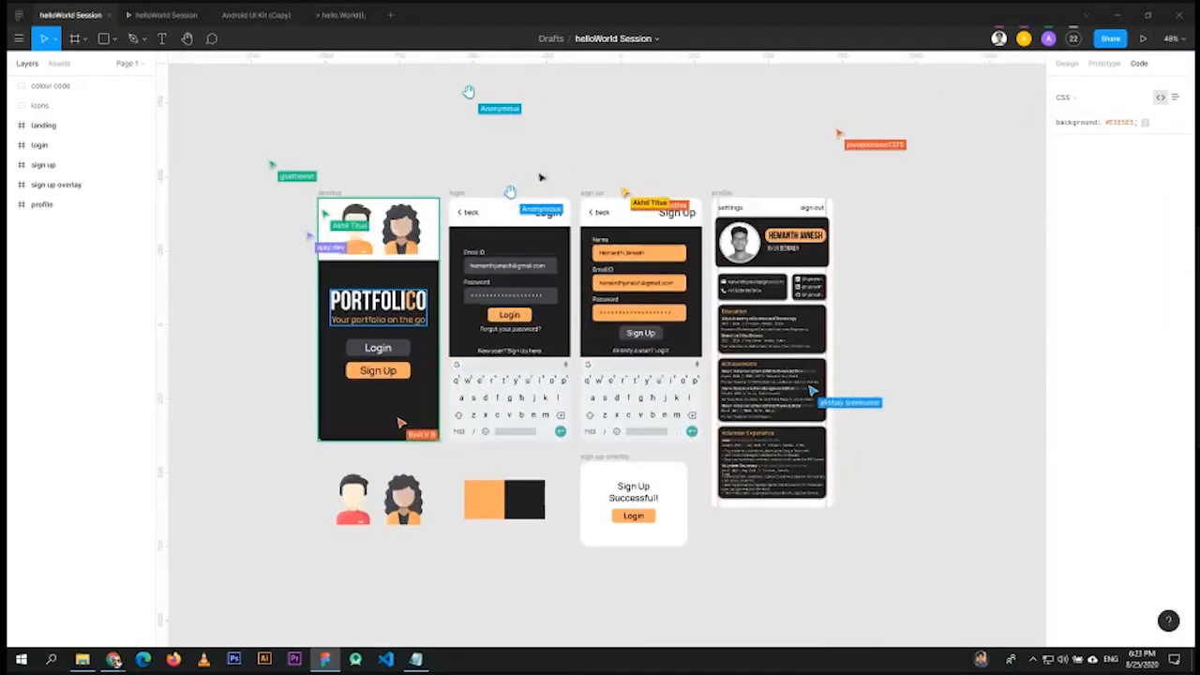
key("alt+Tab")
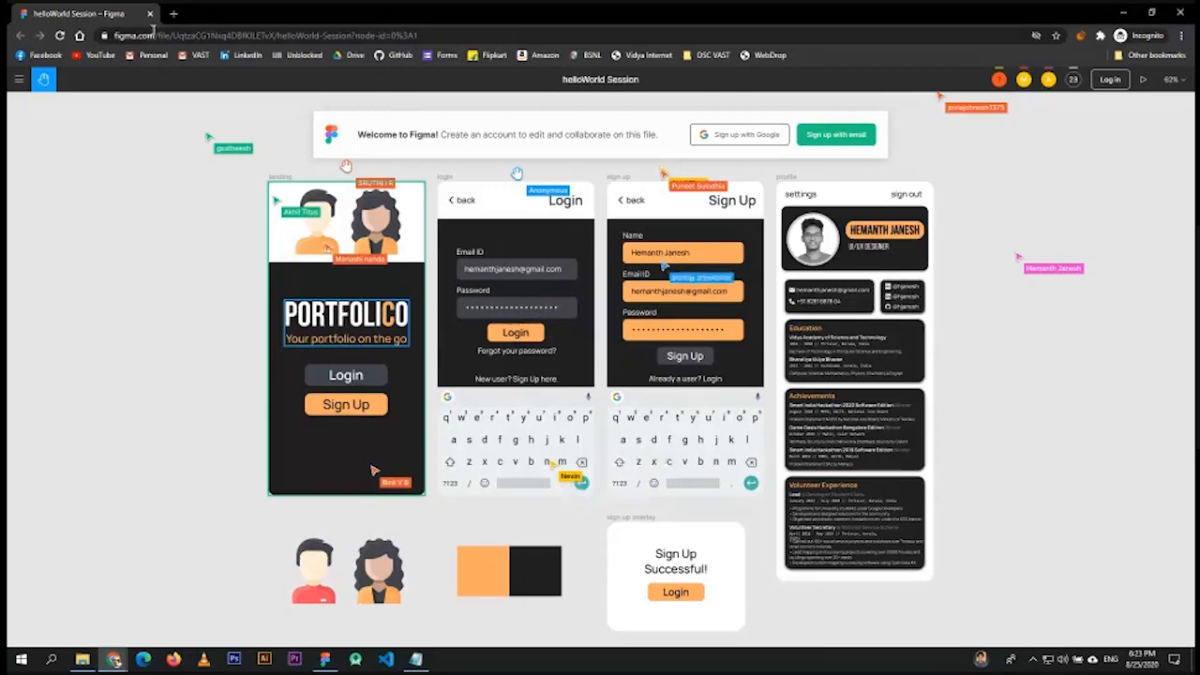
- Paste the helloWorld Session file link into the Google Meet chat and send it
left_click(324, 659)
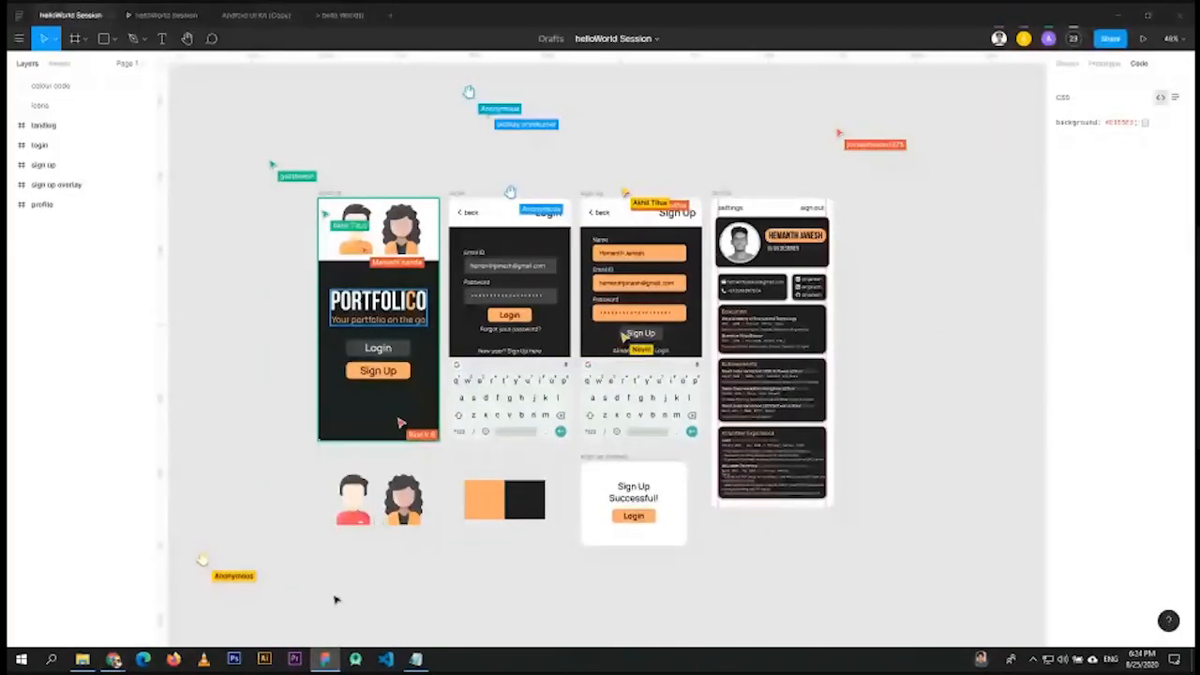
mouse_move(114, 659)
left_click(451, 614)
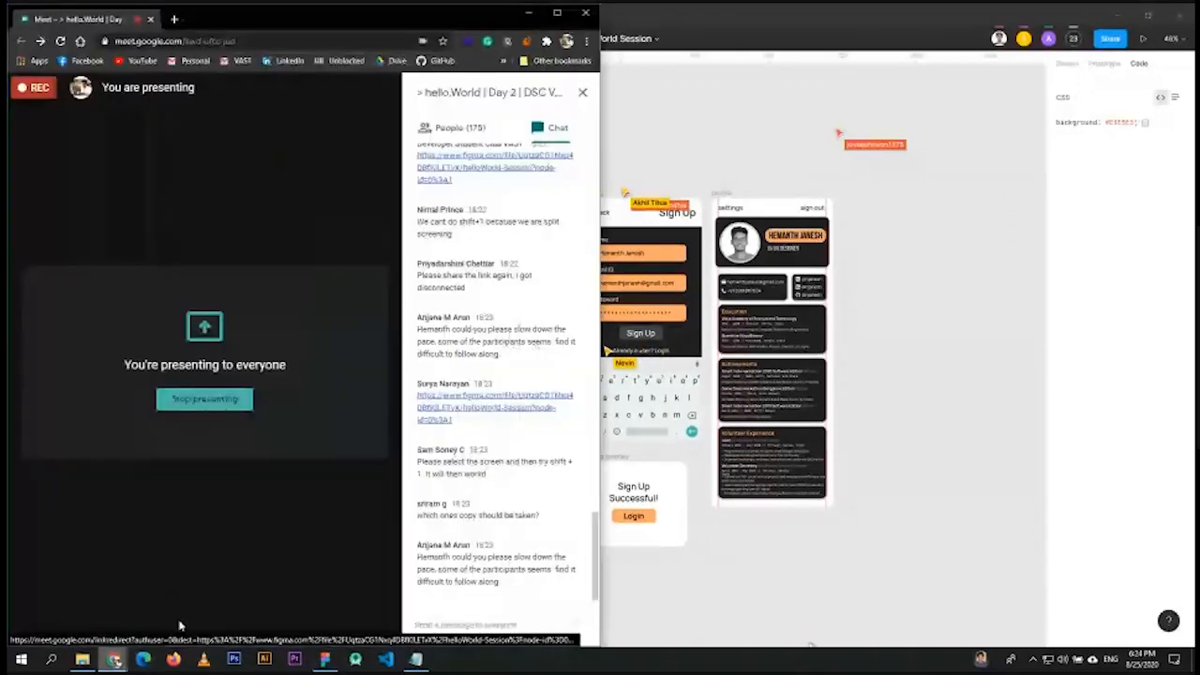
left_click(451, 619)
key("Return")
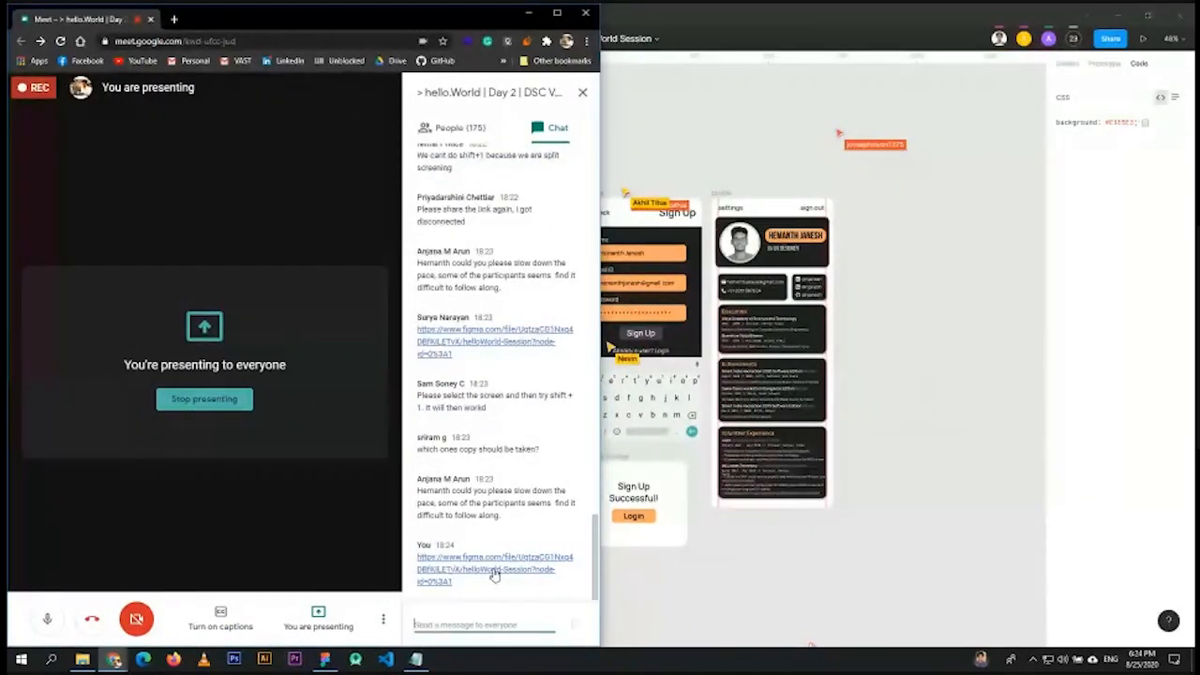
- Bring the browser window showing the helloWorld Session file to the front
key("alt+Tab")
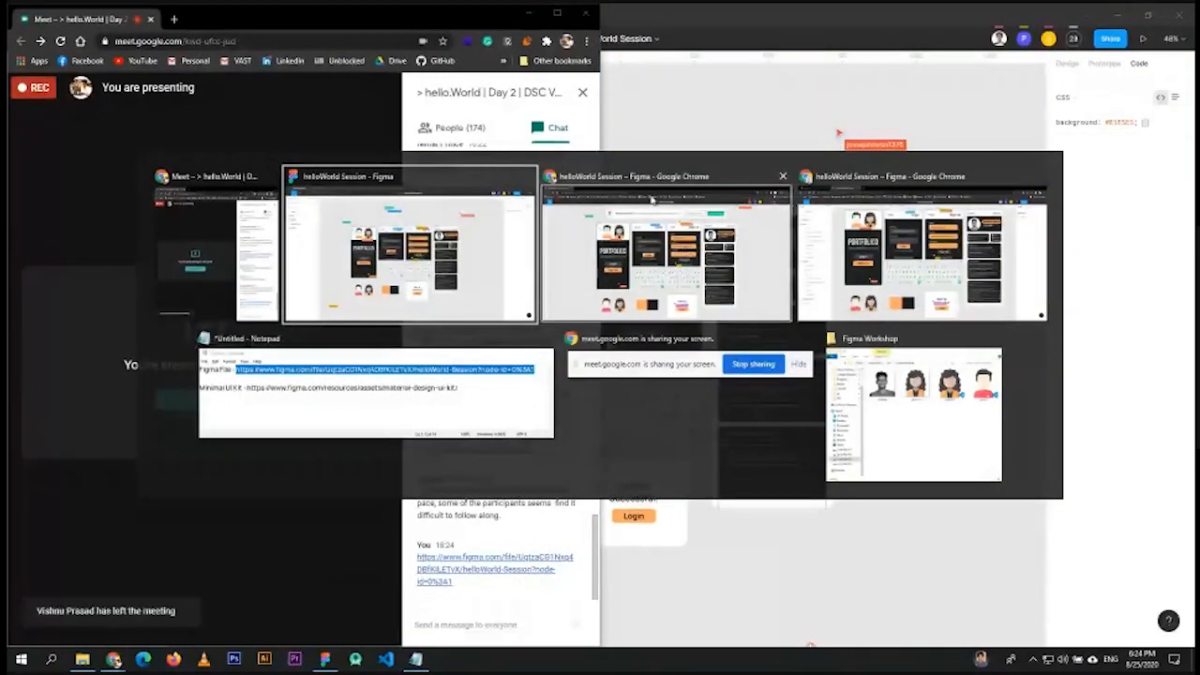
key("Tab")
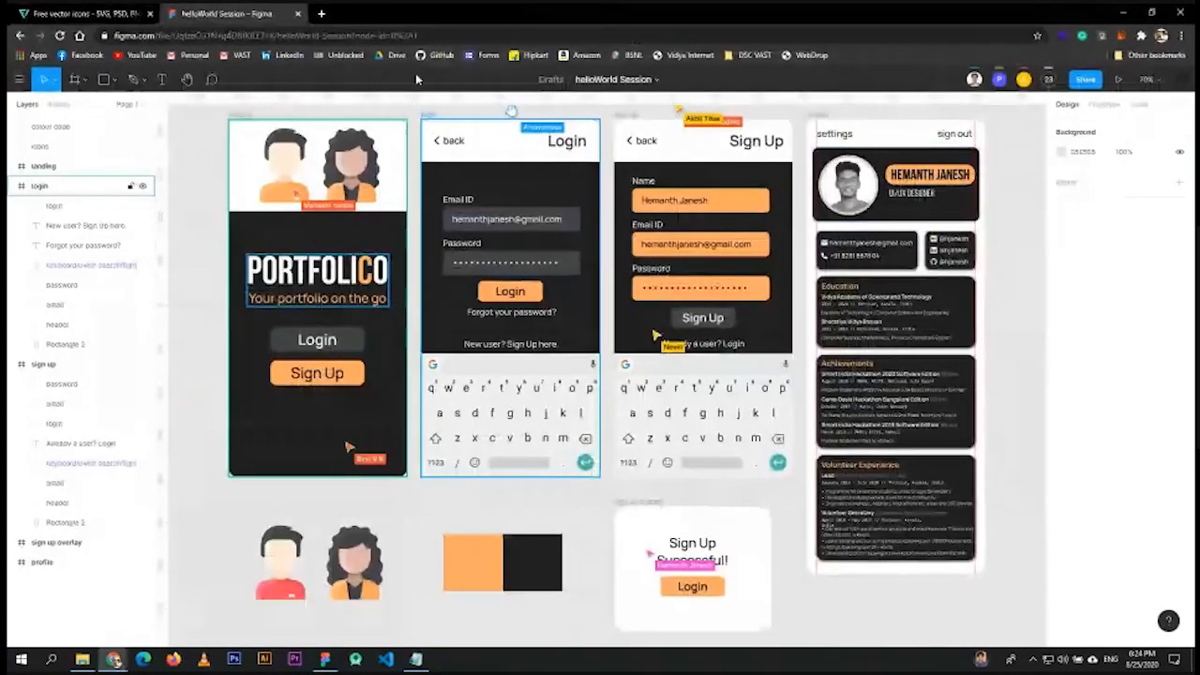
key("alt+Tab")
key("Tab")
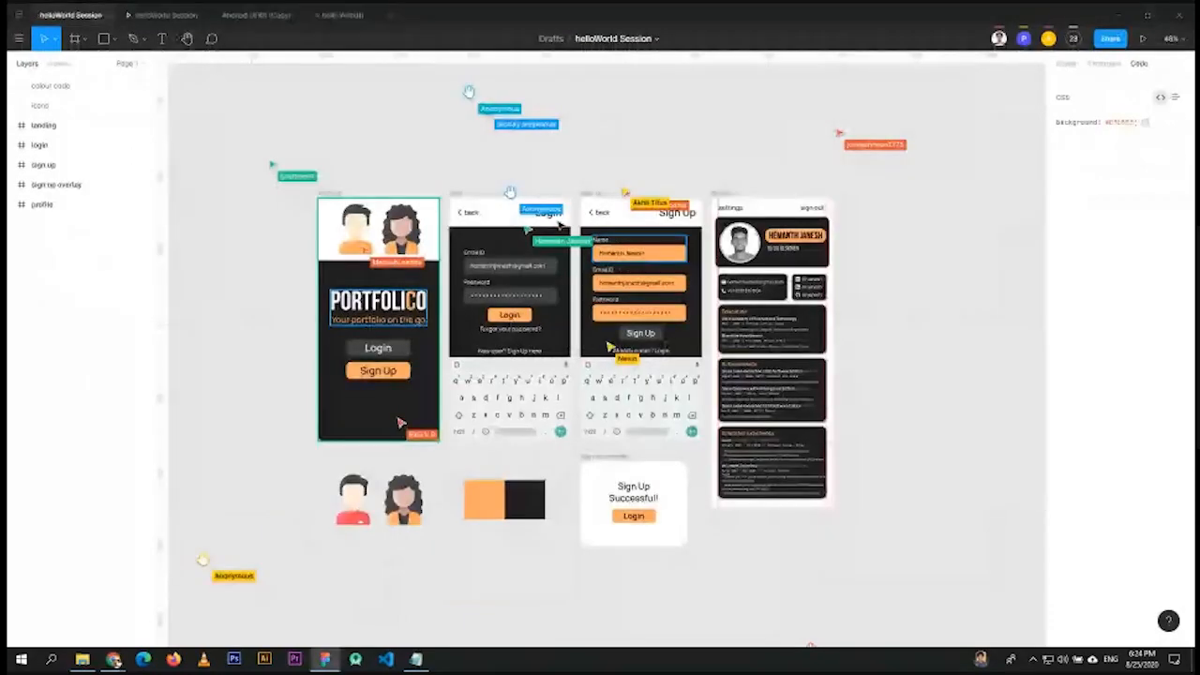
key("alt+Tab")
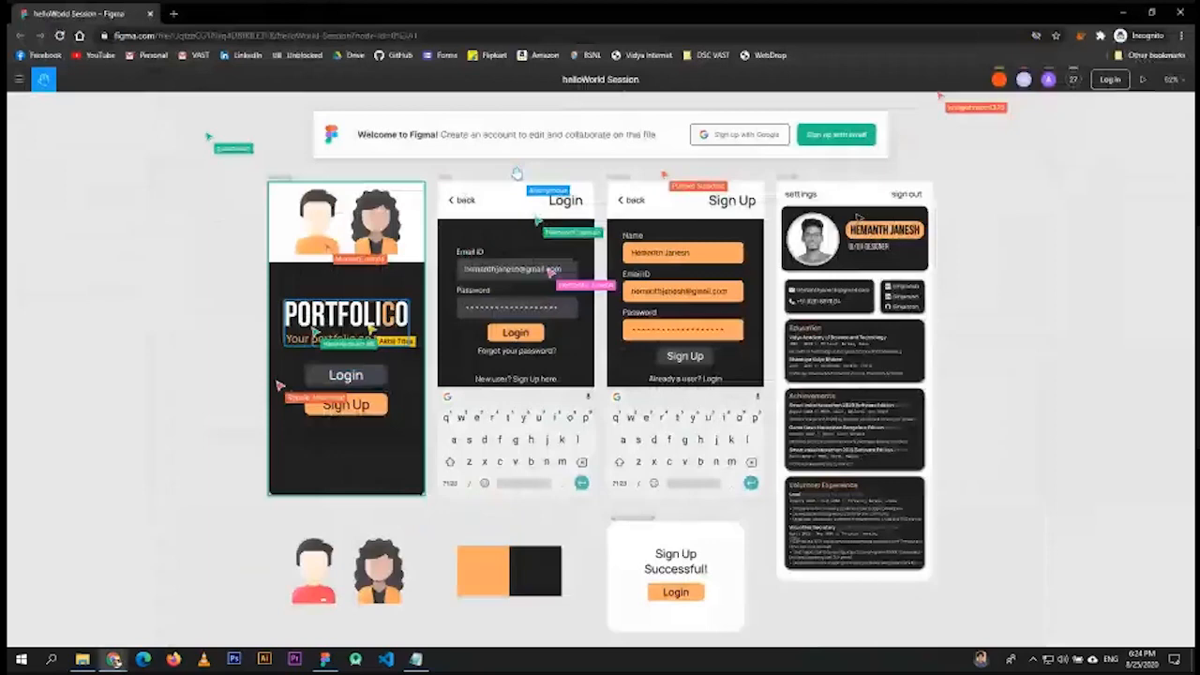
left_click(643, 206)
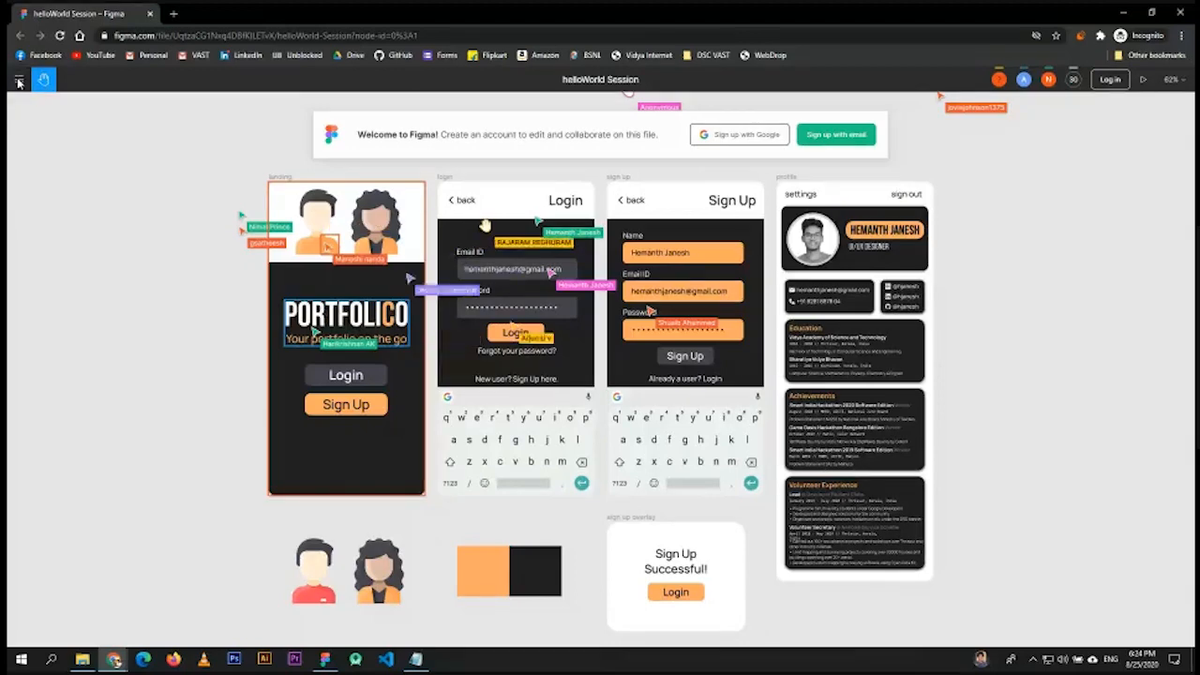
- Check the incognito view-only page, then return to the editable file and open its main menu
key("alt+Tab")
key("alt+Tab")
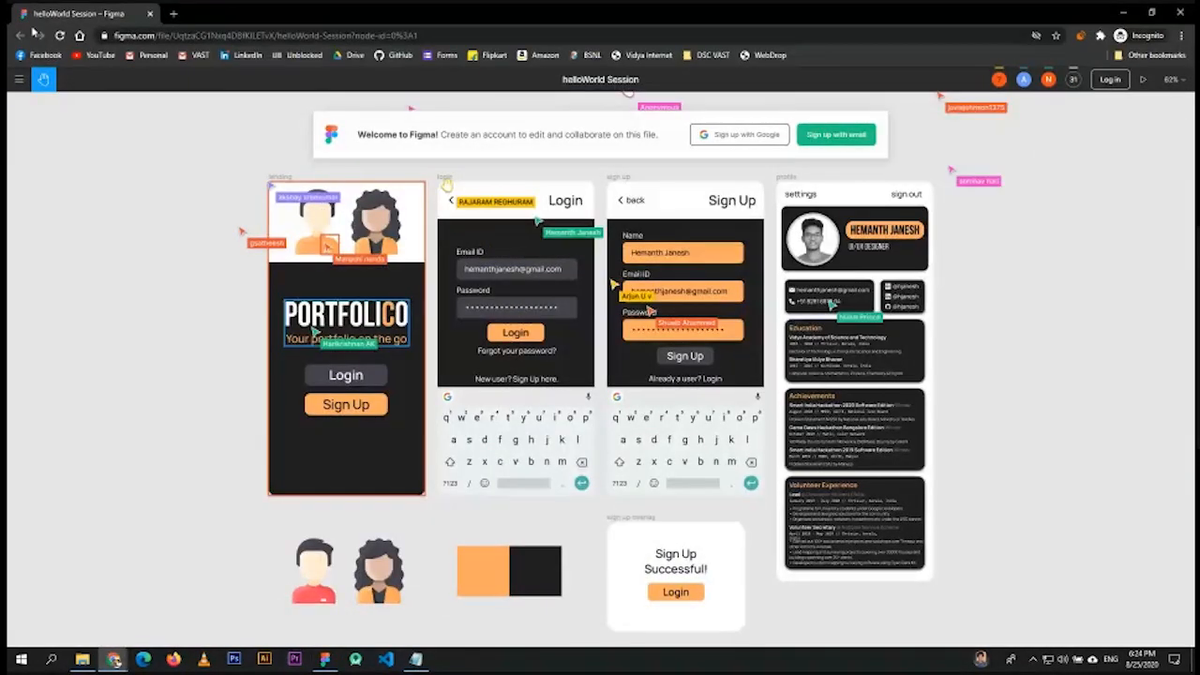
key("alt+Tab")
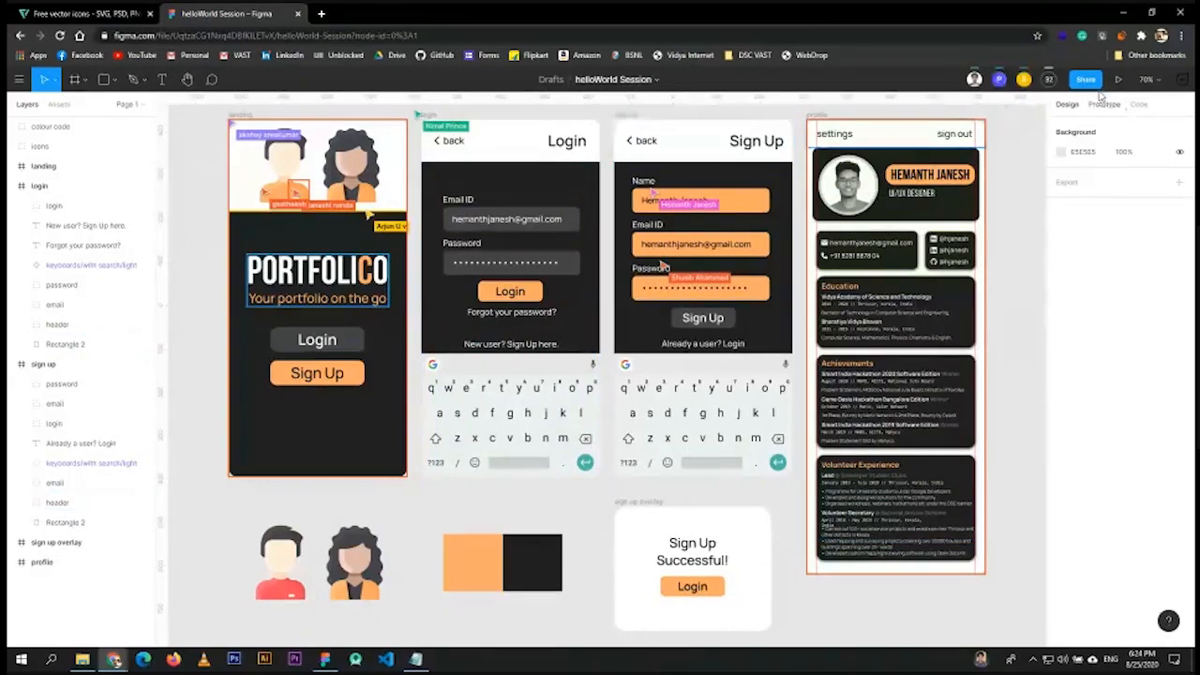
left_click(18, 81)
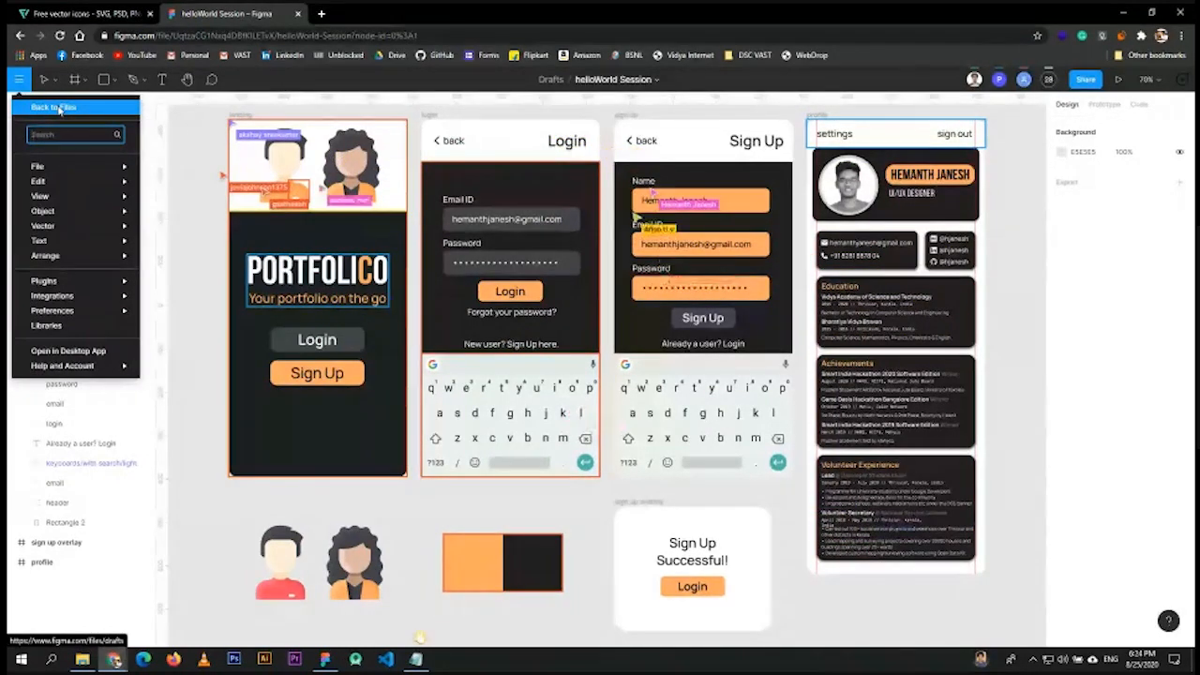
- Choose Back to Files to return to the Drafts list
left_click(59, 110)
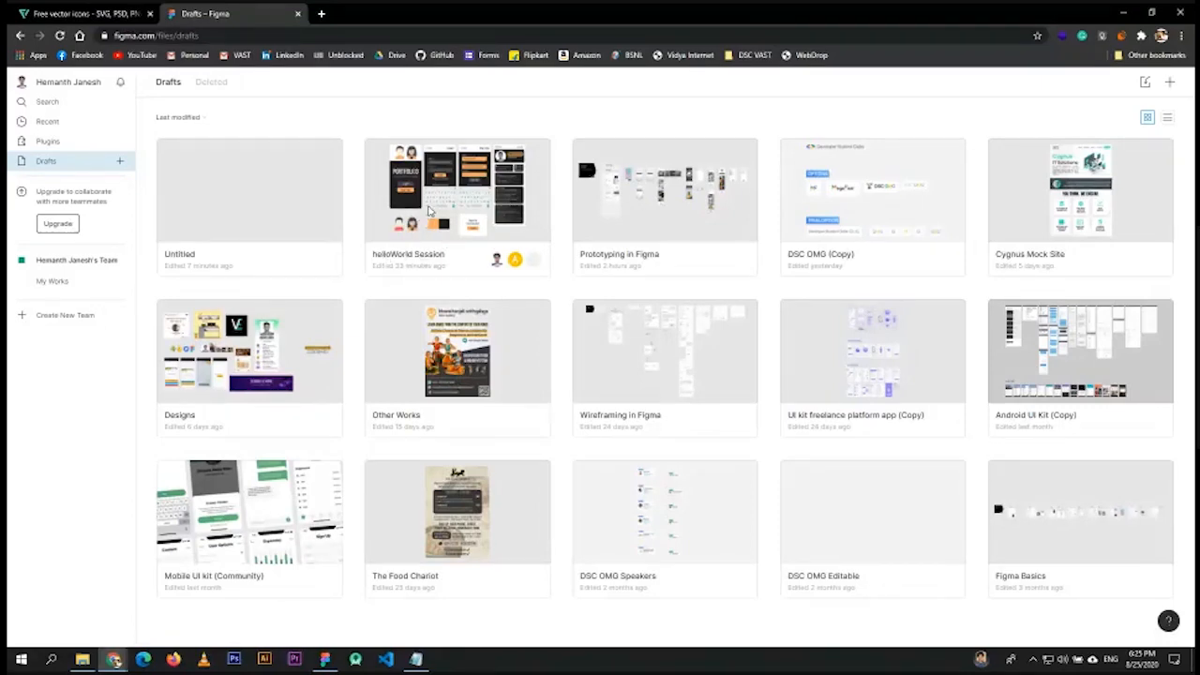
- Duplicate helloWorld Session from its Drafts context menu and select the new (Copy) file
right_click(457, 198)
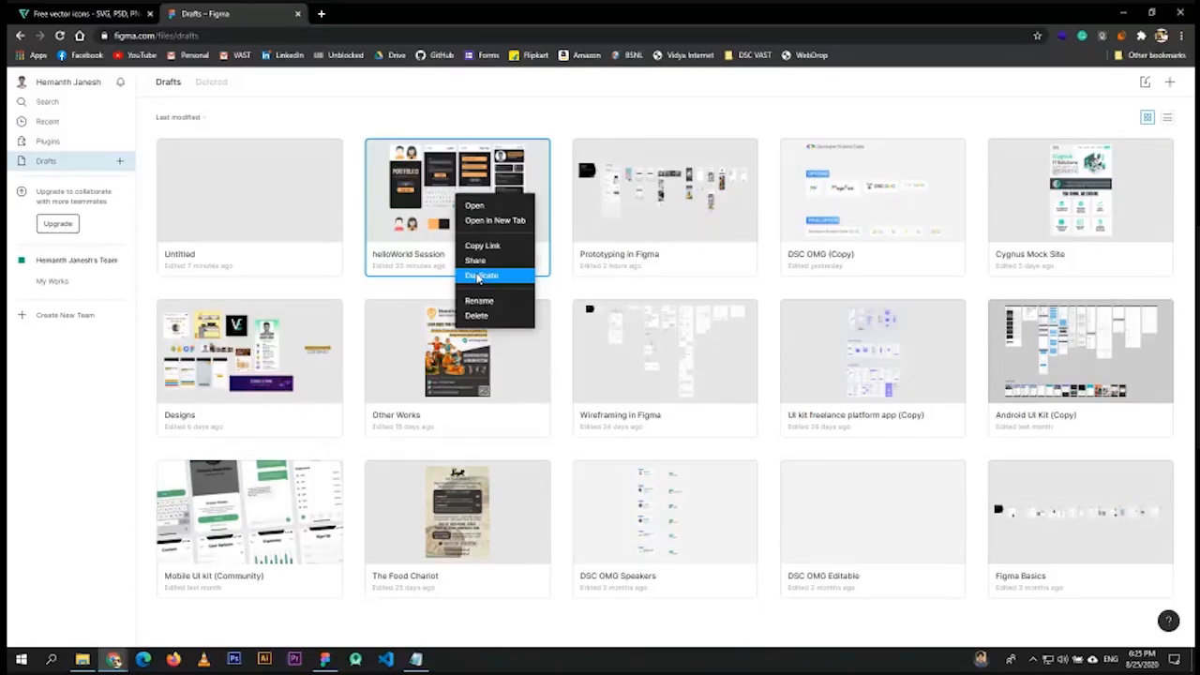
left_click(561, 285)
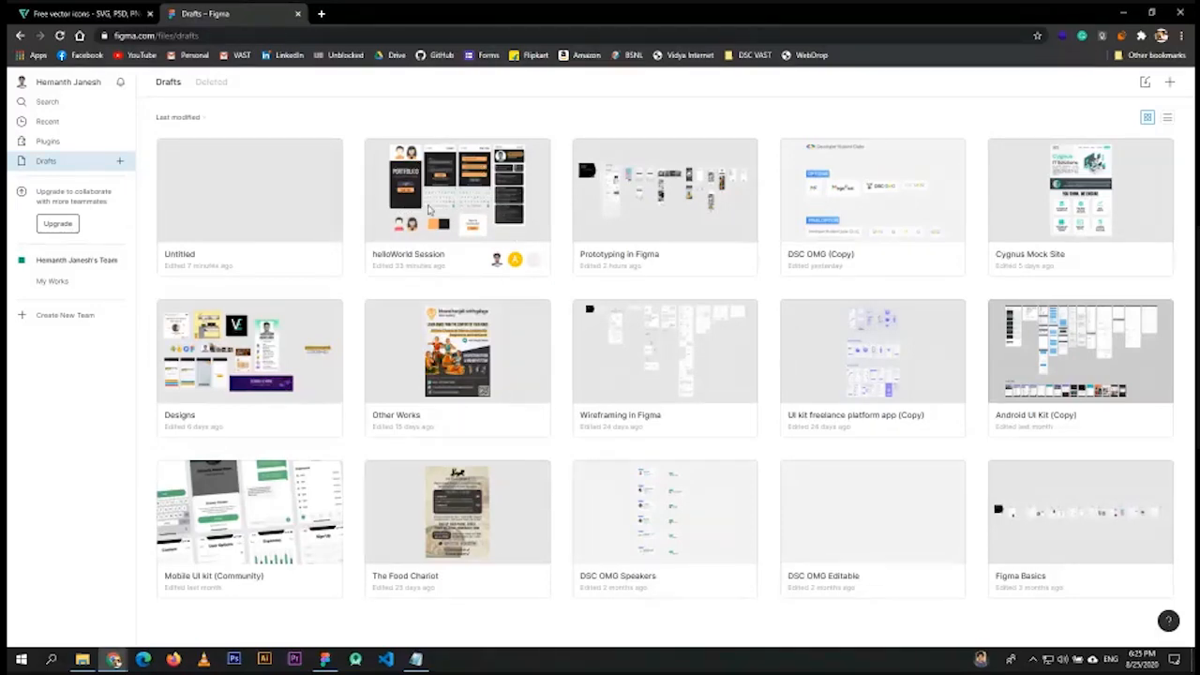
left_click(467, 187)
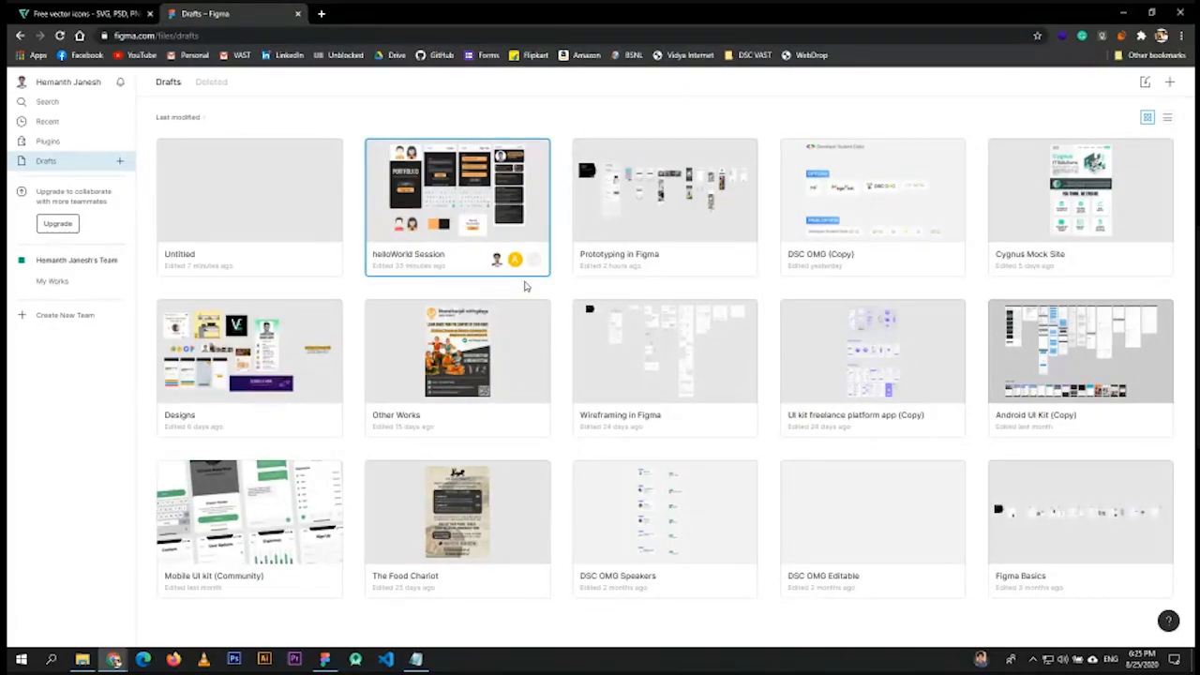
right_click(454, 206)
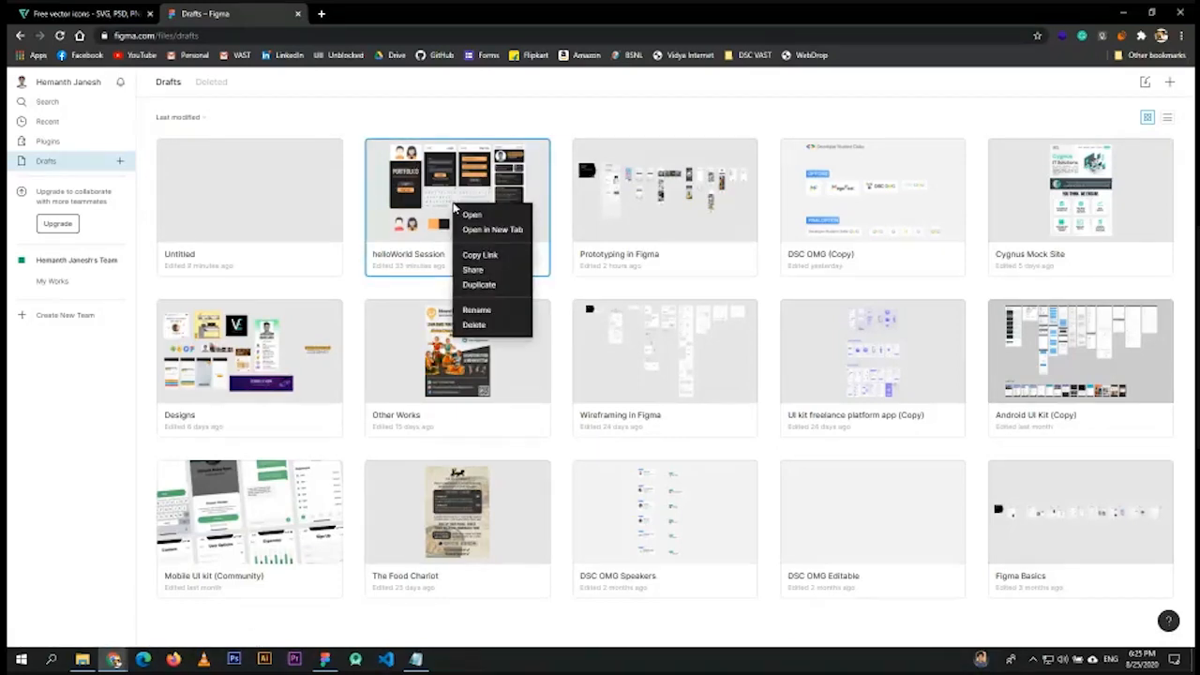
left_click(479, 285)
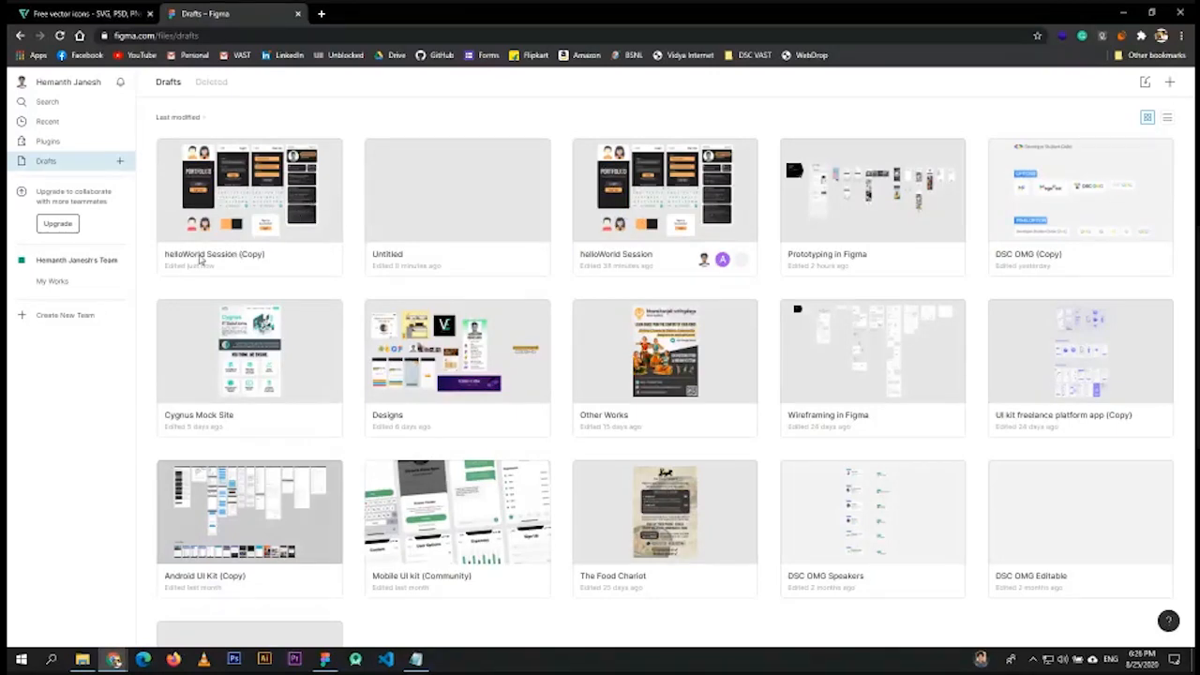
right_click(553, 201)
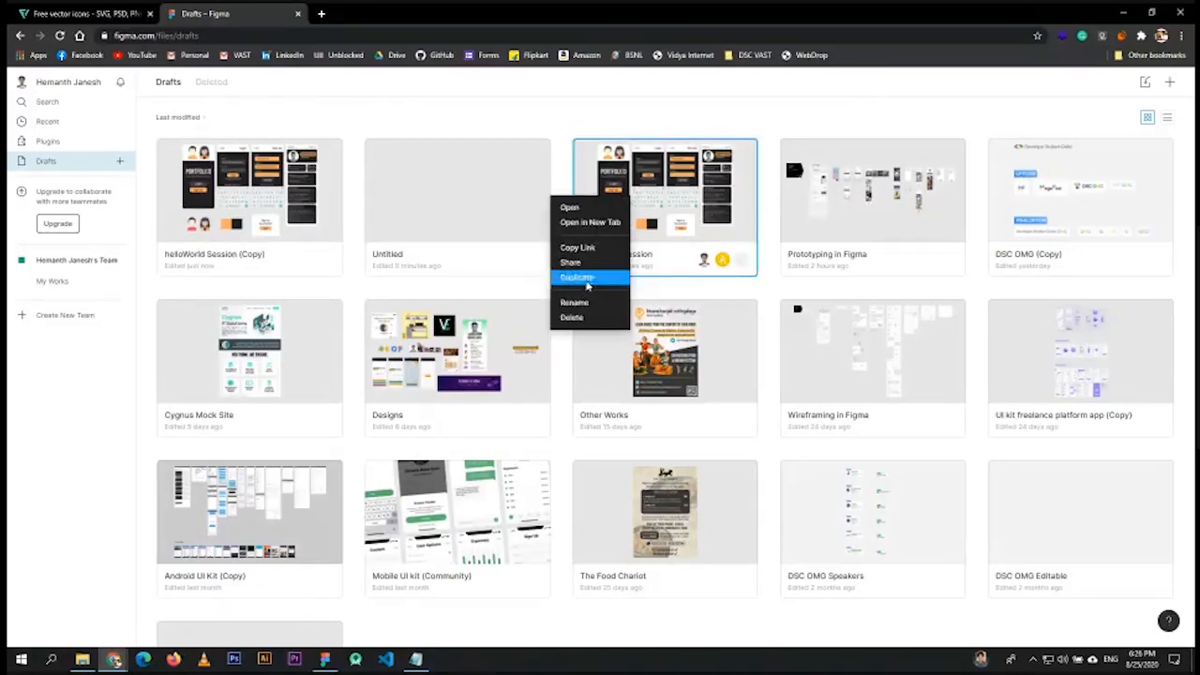
left_click(253, 265)
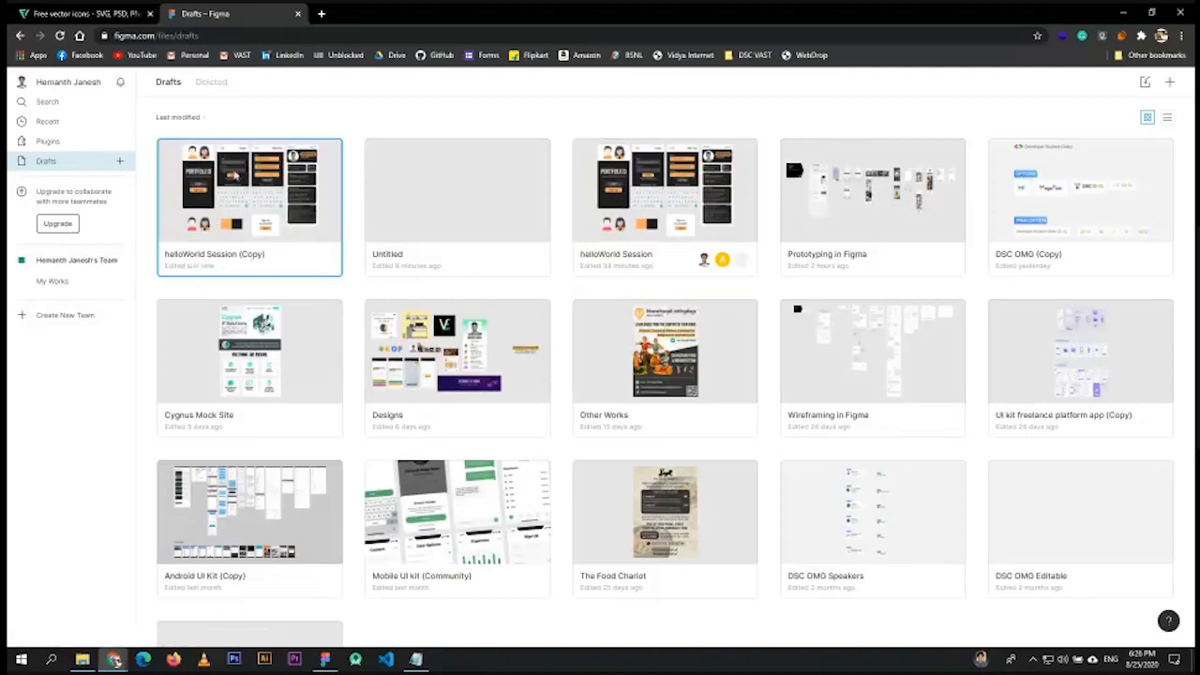
- Open the helloWorld Session (Copy) file and zoom out to 25% to view all its frames
double_click(236, 178)
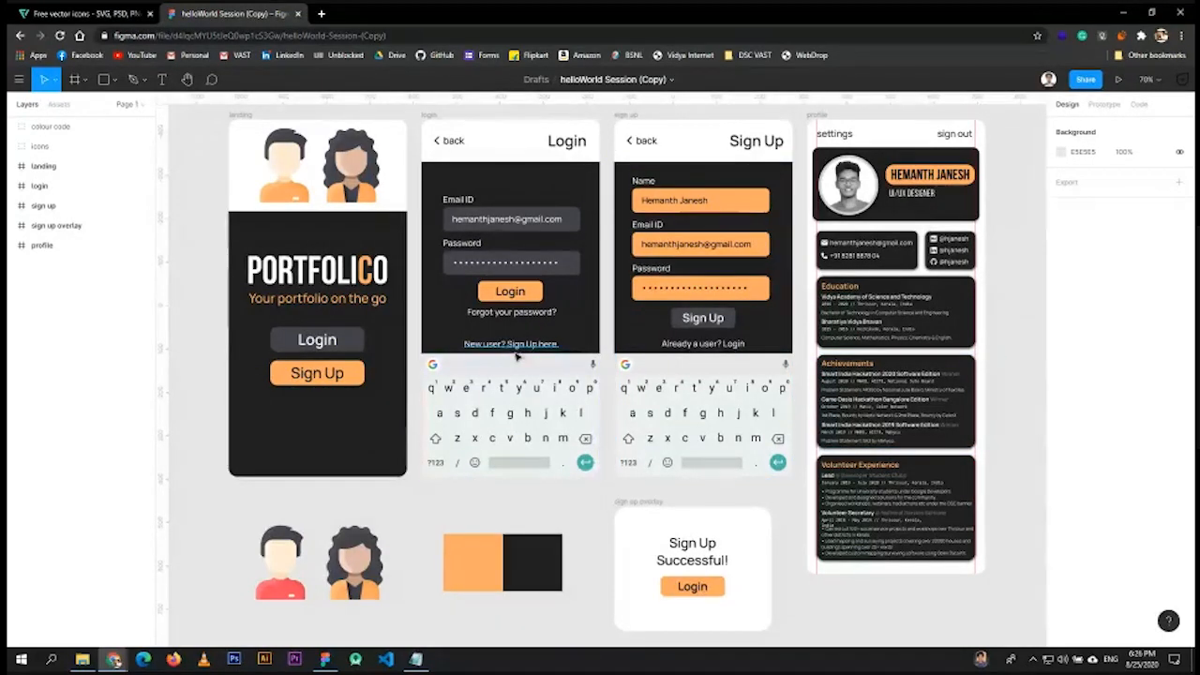
scroll(546, 356, "down", 6)
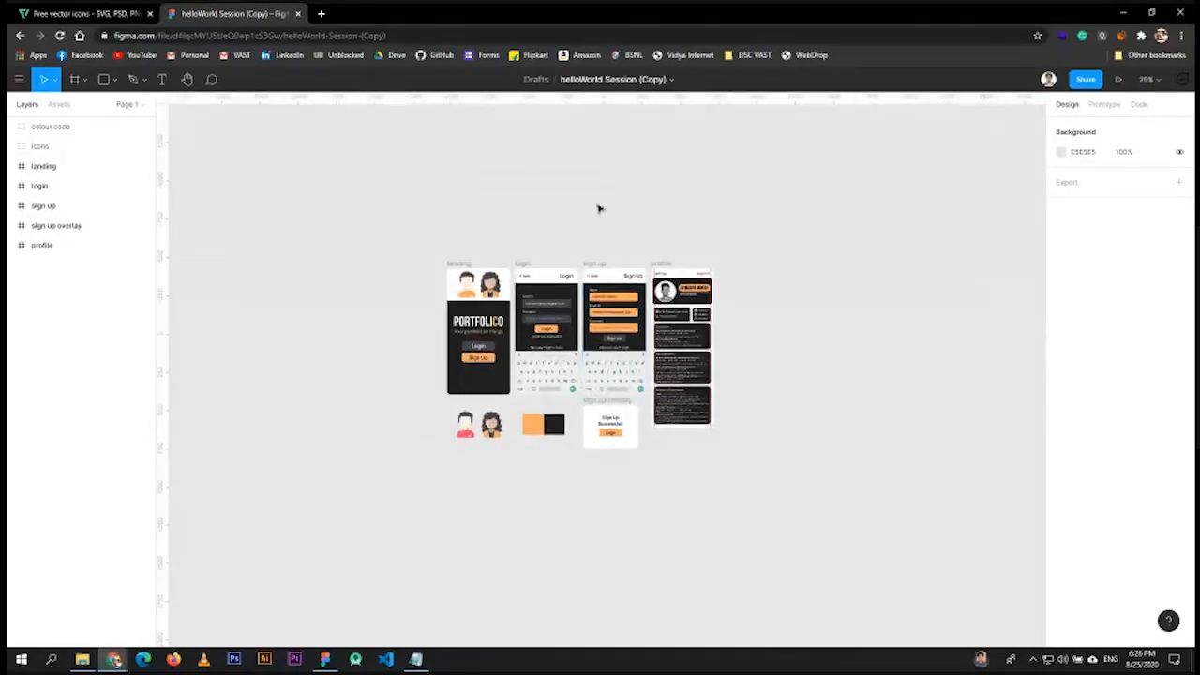
left_click(1150, 81)
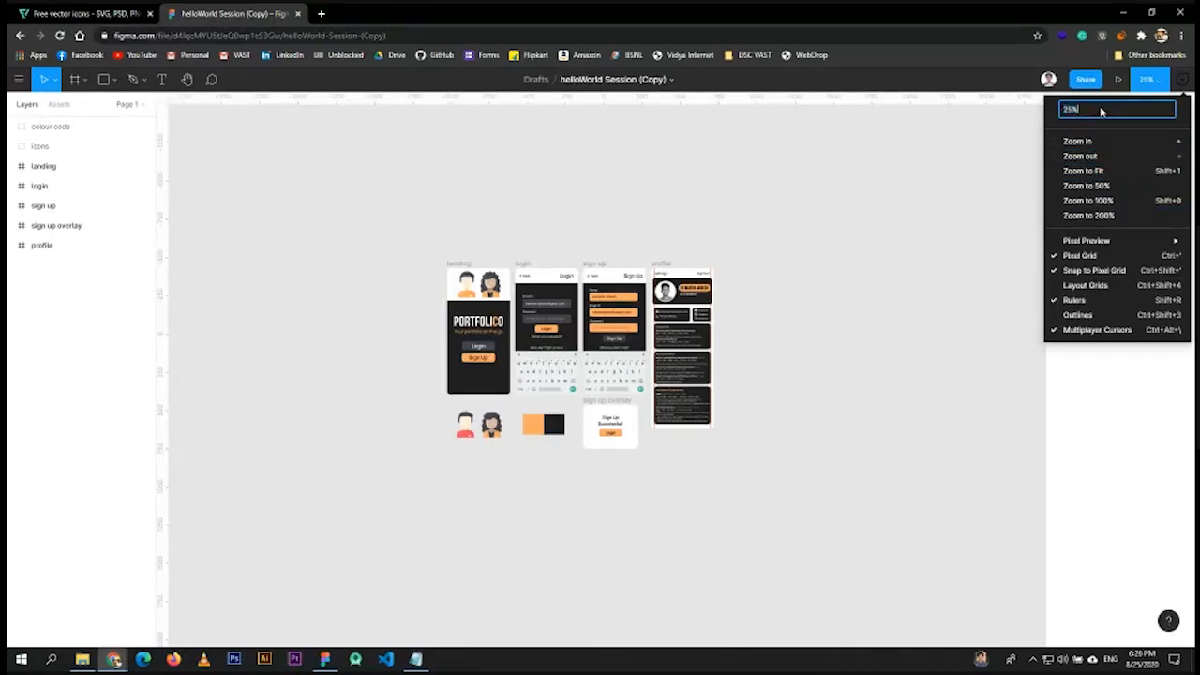
- Set the canvas zoom to 50%, then zoom out slightly
left_click(1044, 119)
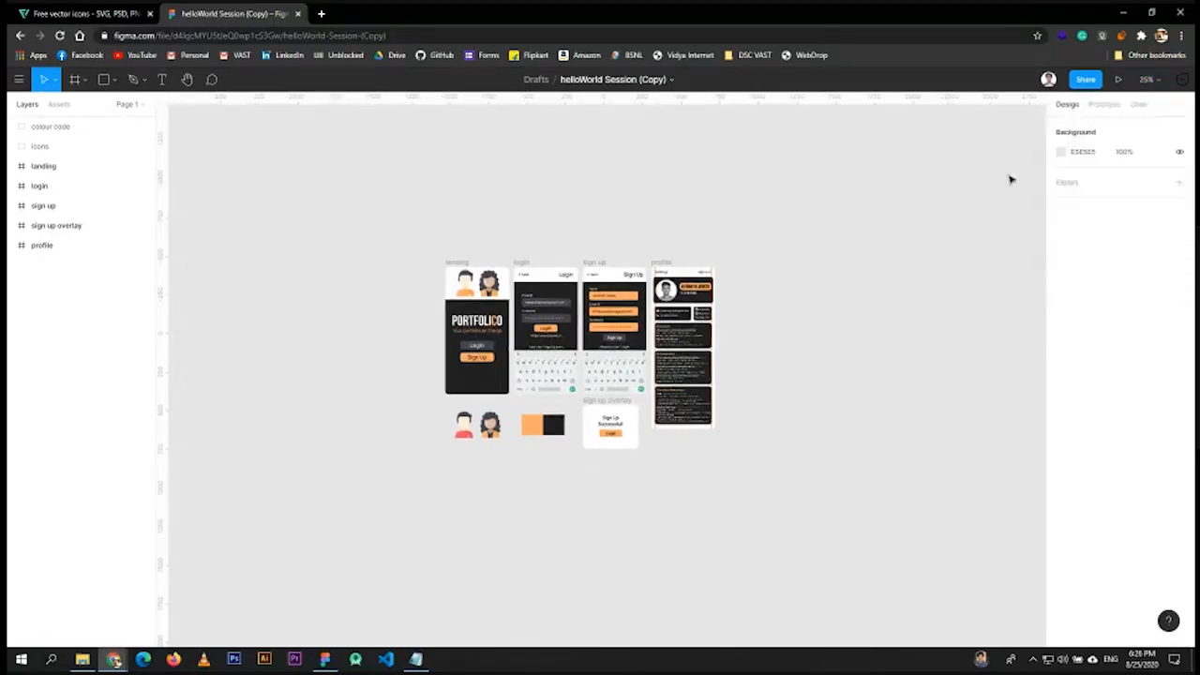
left_click(1153, 82)
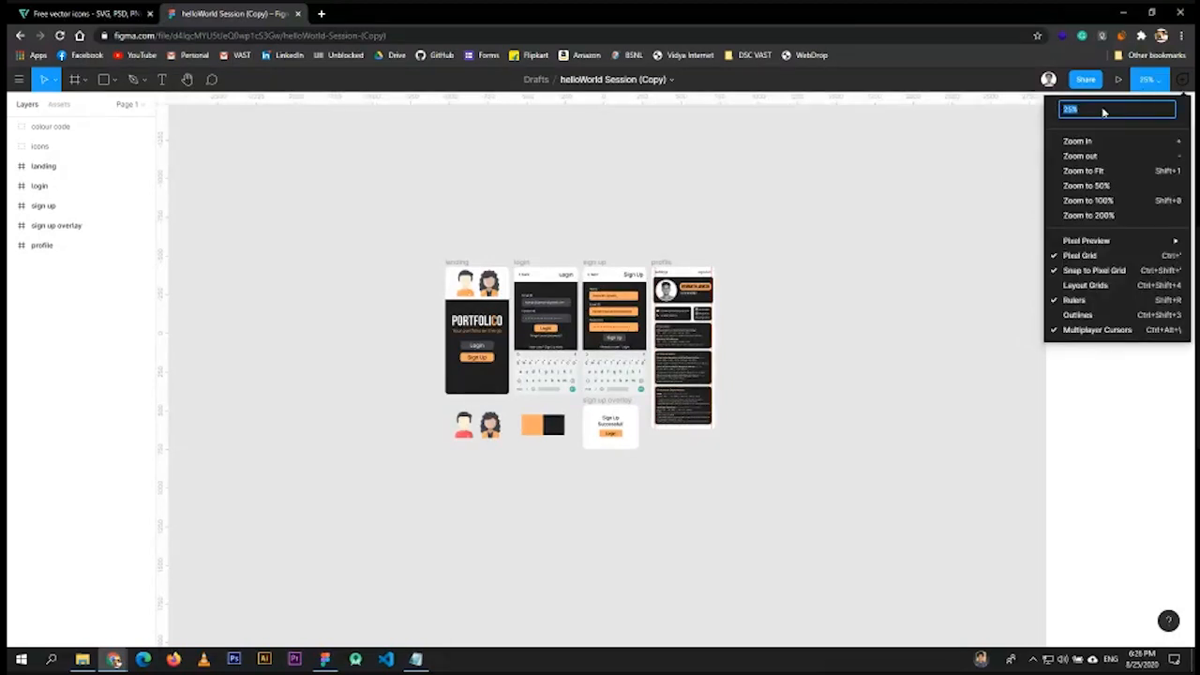
type("50")
key("Return")
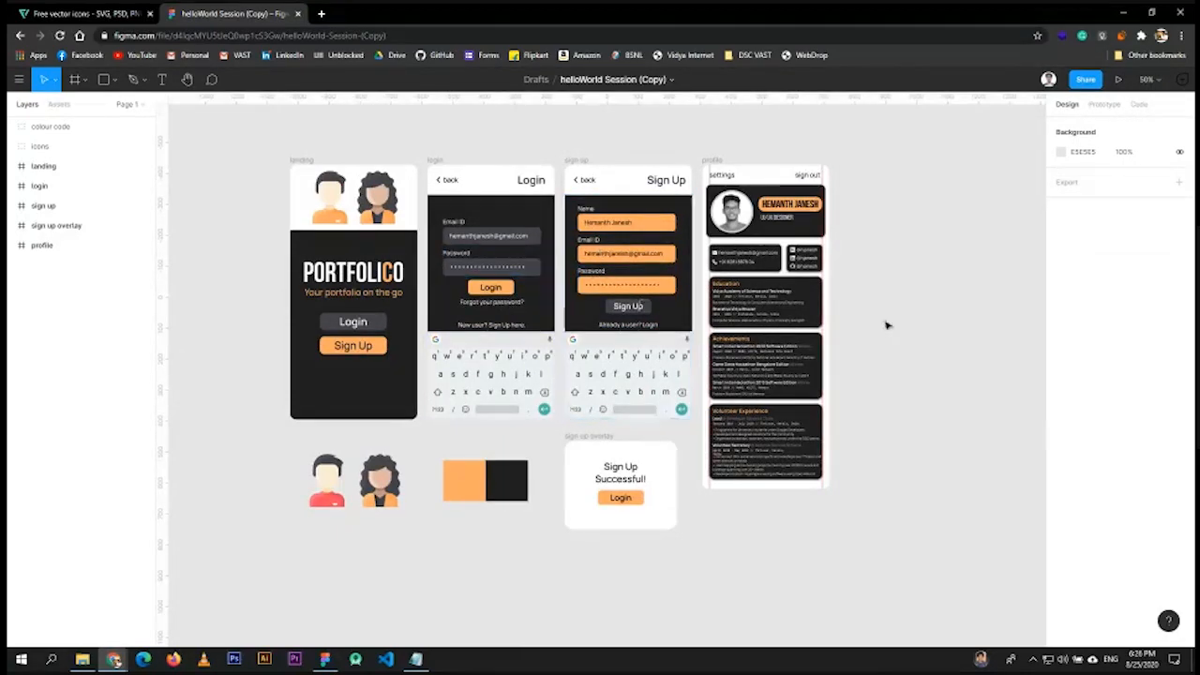
scroll(914, 328, "down", 2)
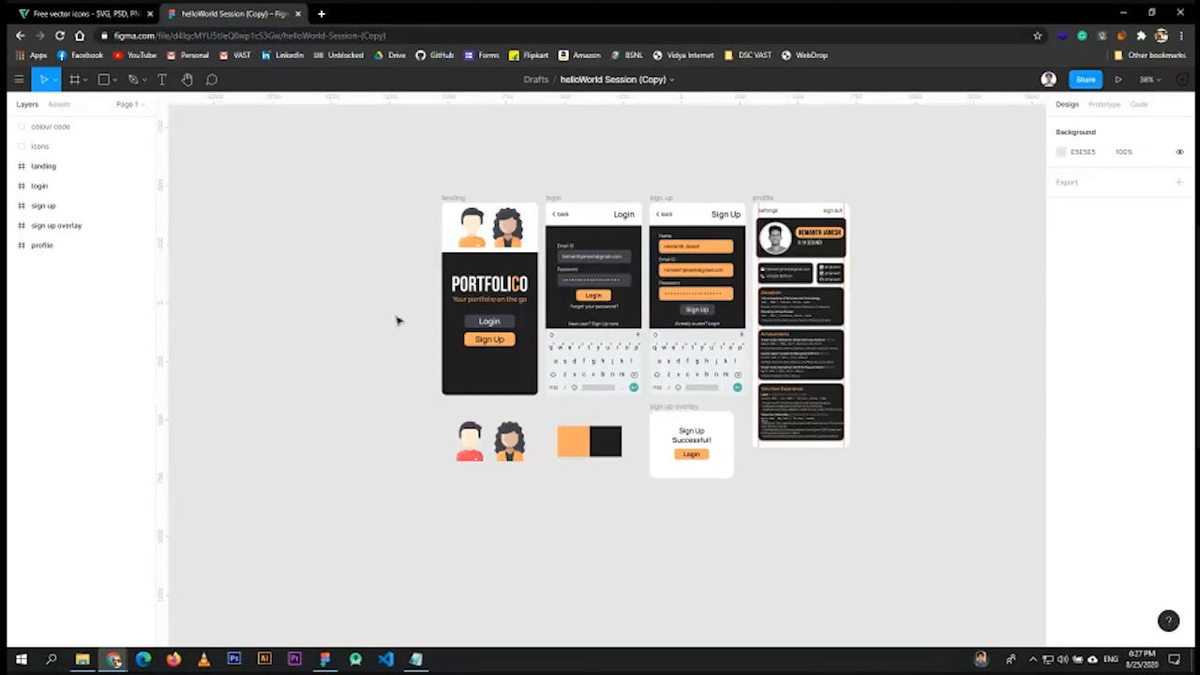
- Pan across the frames with Space-drag and the Hand tool, then return to the Move tool
key("space")
left_click_drag(377, 335, 356, 313)
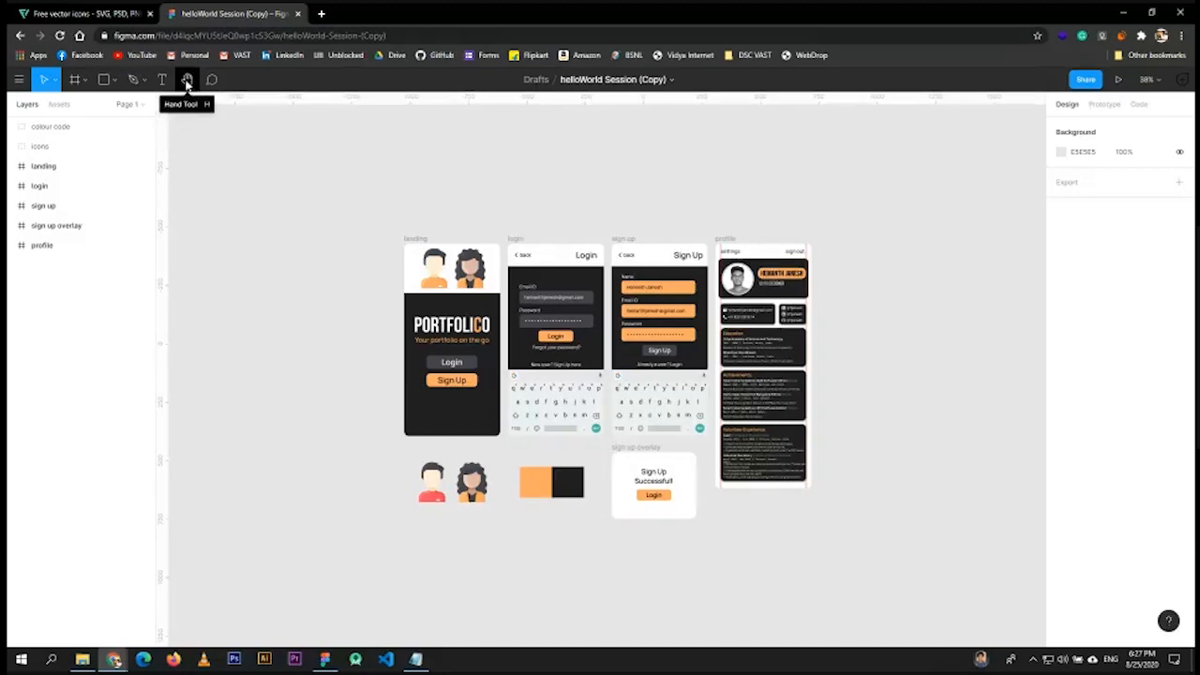
left_click(187, 83)
scroll(272, 198, "down", 1)
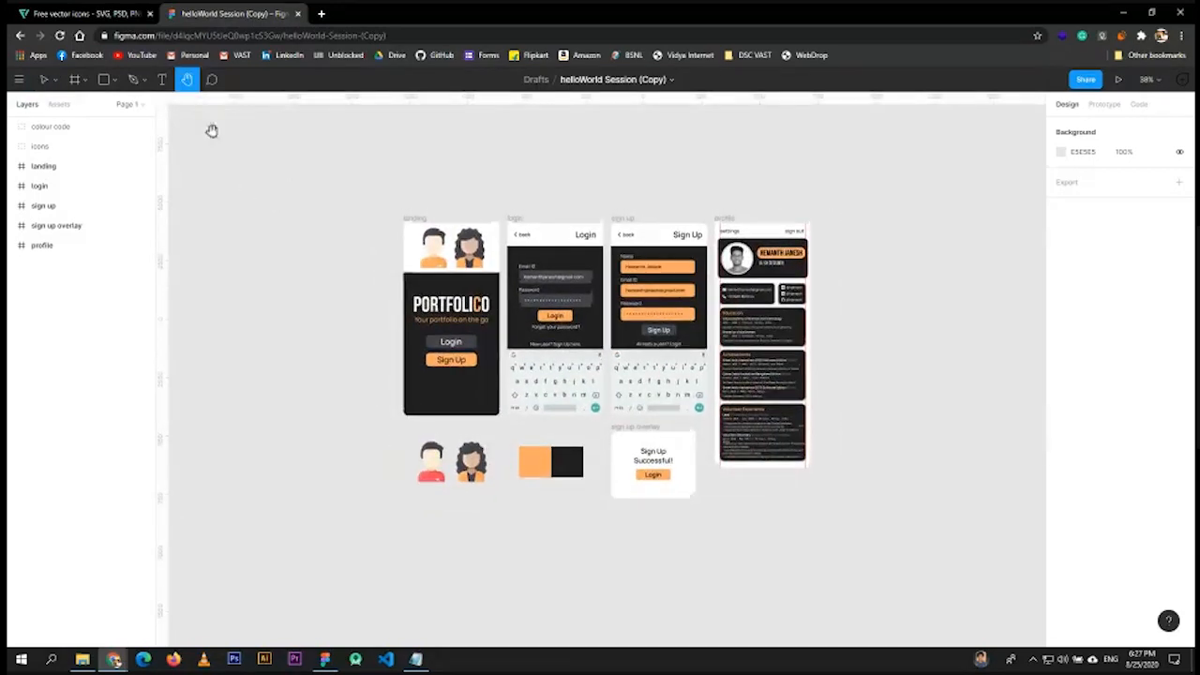
left_click(44, 79)
scroll(469, 262, "right", 3)
scroll(469, 263, "up", 1)
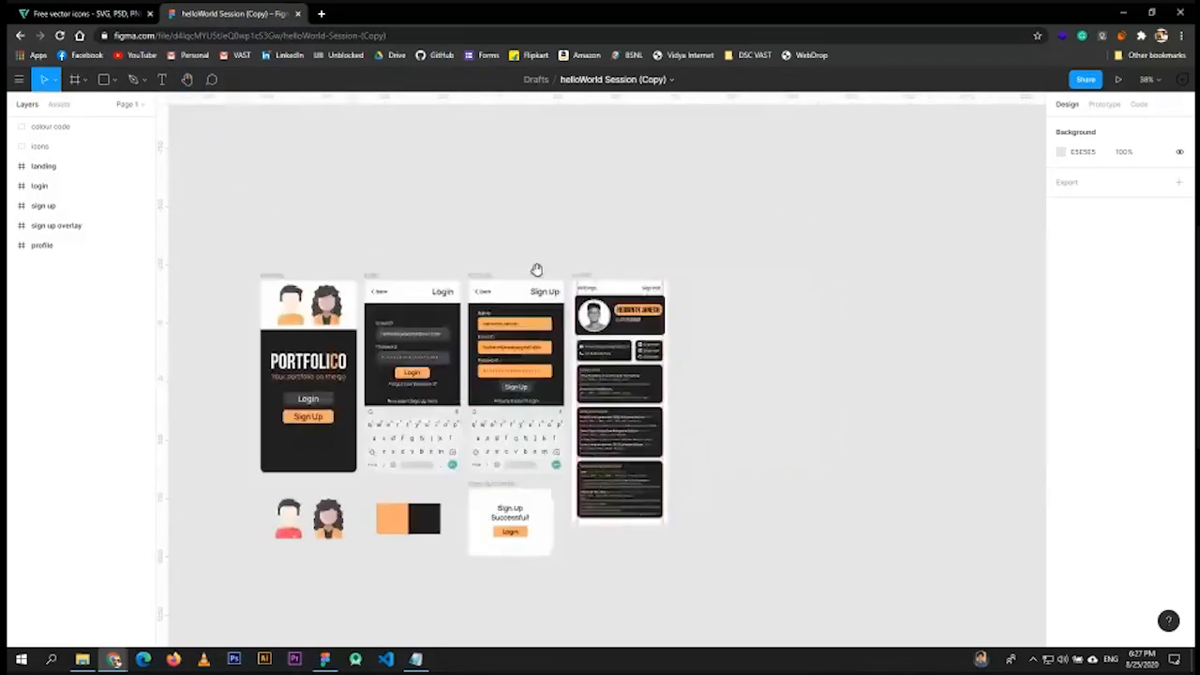
left_click(49, 80)
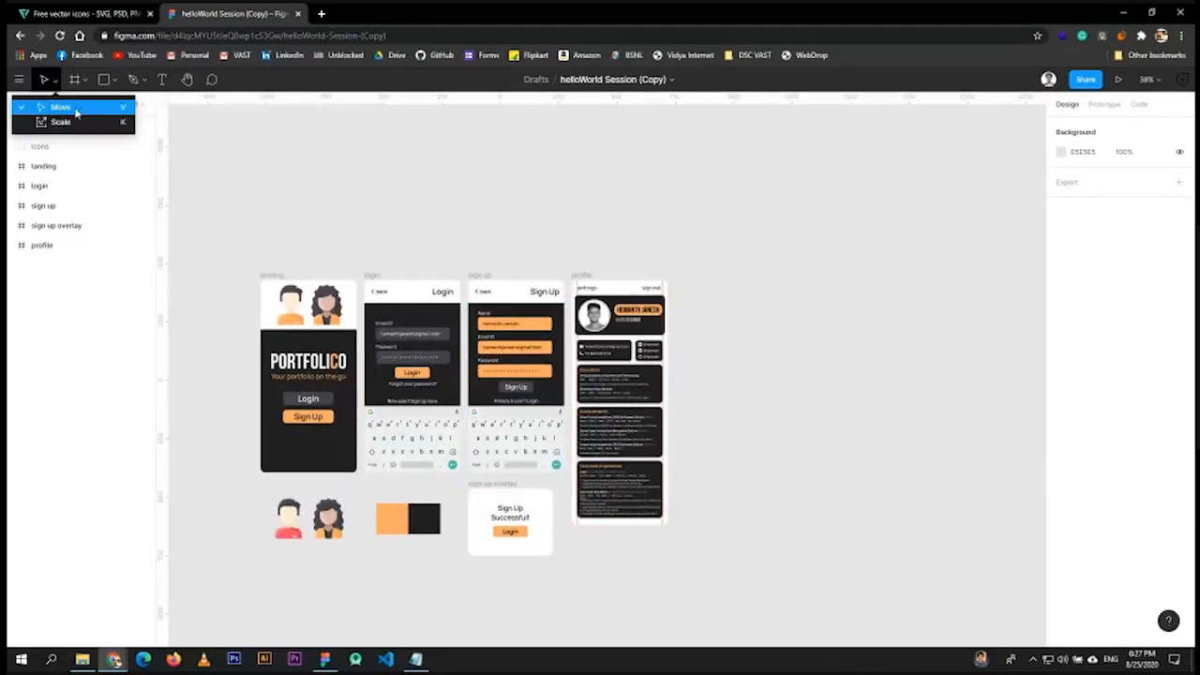
left_click(428, 216)
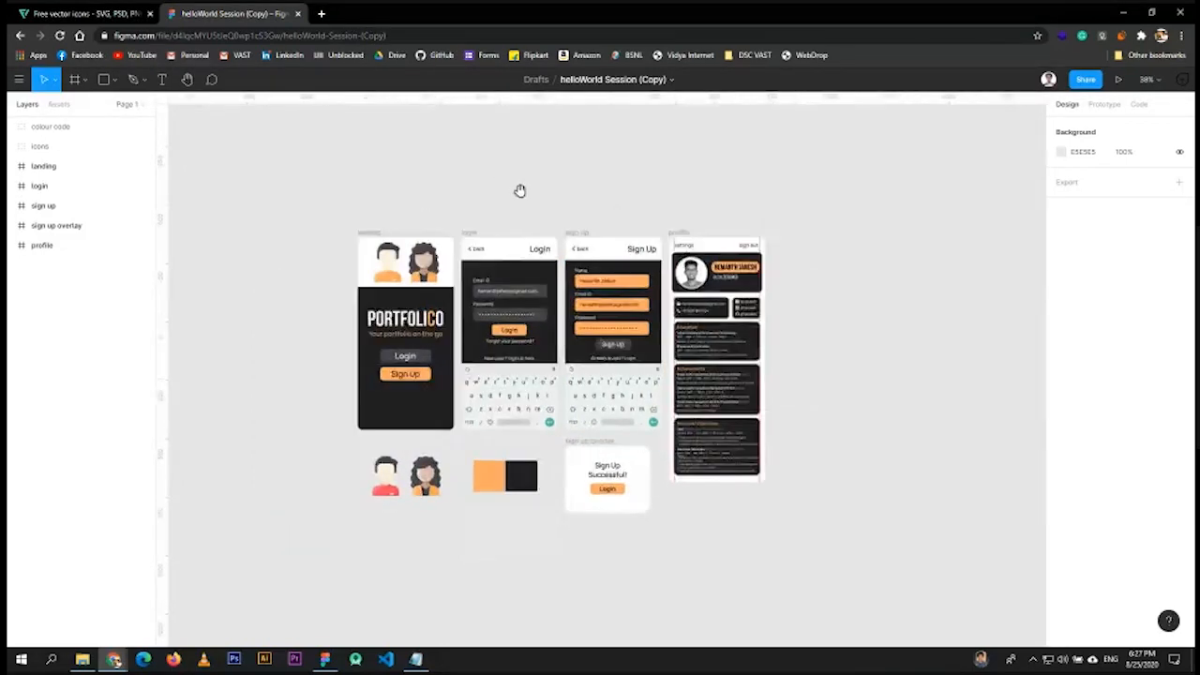
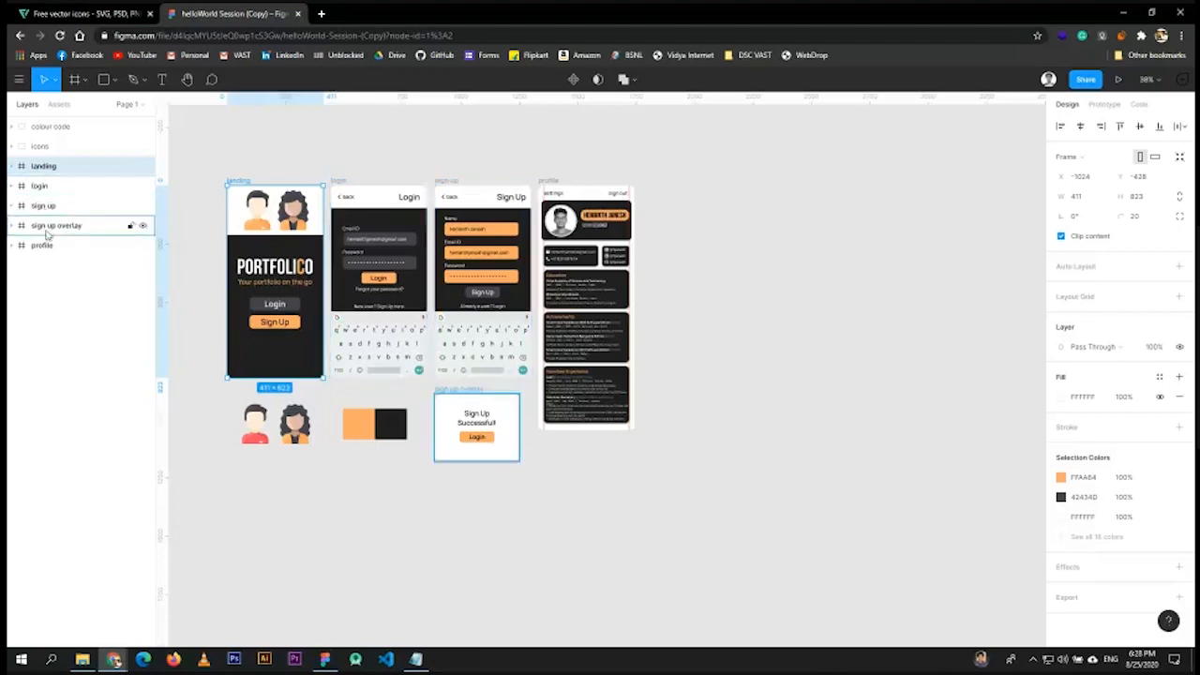
- Review the sign up overlay, login and landing frames from the Layers panel
left_click(42, 225)
left_click(42, 185)
left_click(52, 169)
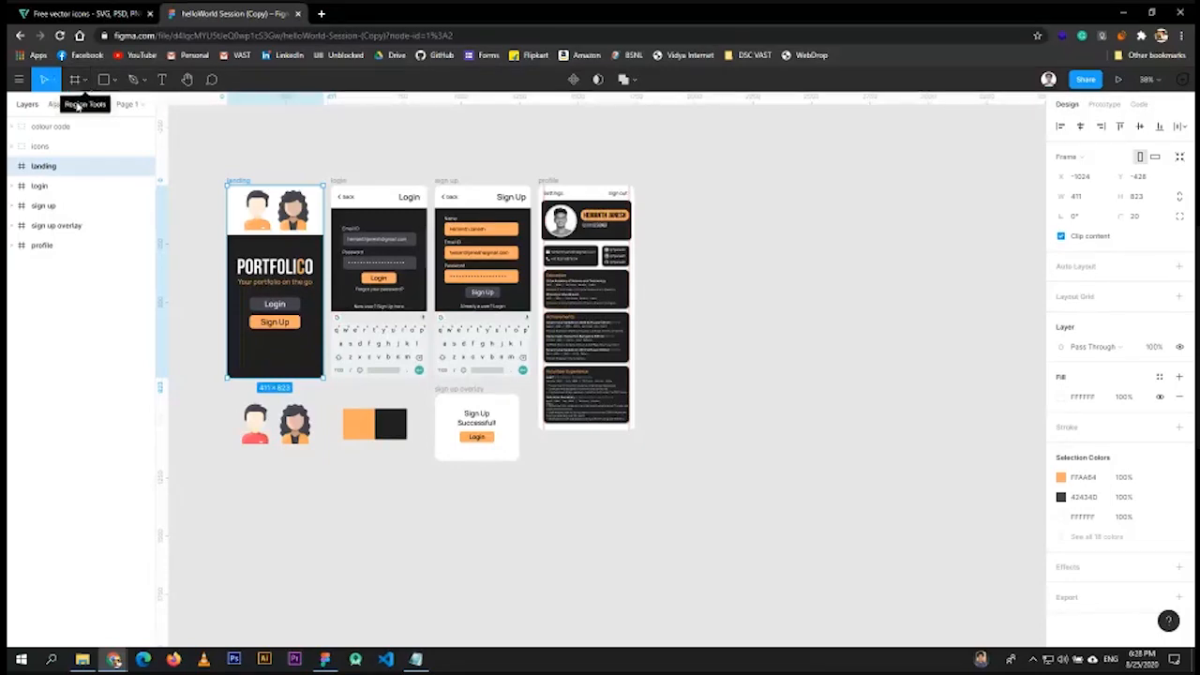
- Look through the Frame tool and Move/Scale tool options in the toolbar
left_click(83, 91)
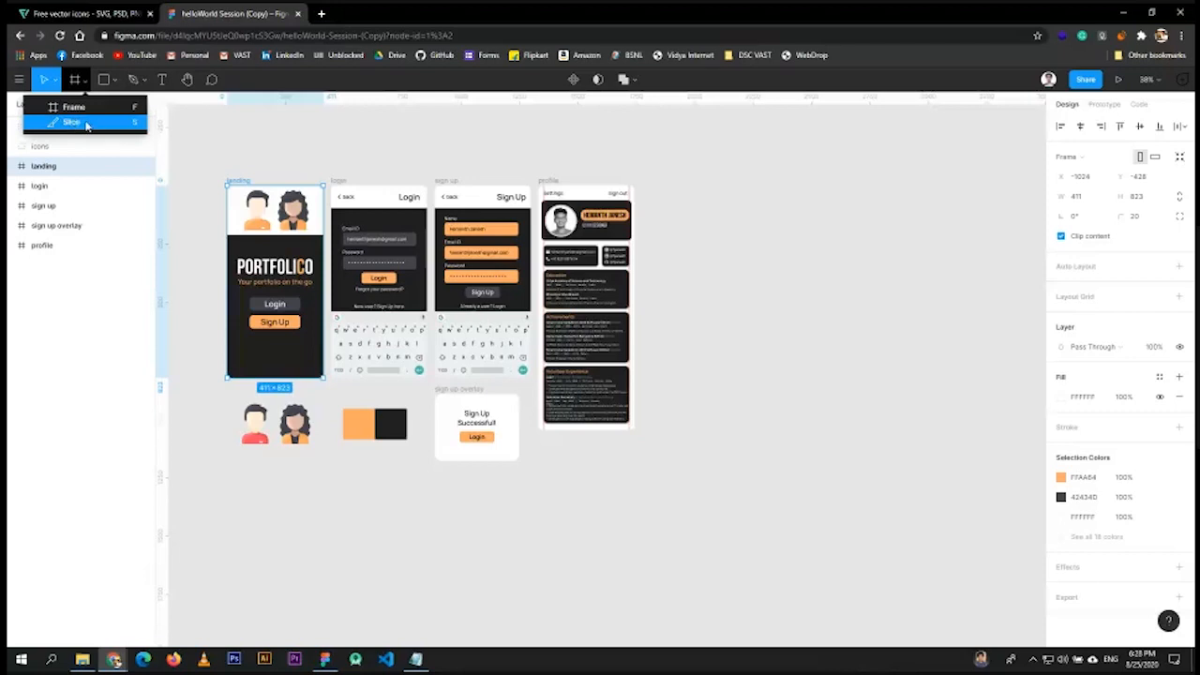
left_click(73, 109)
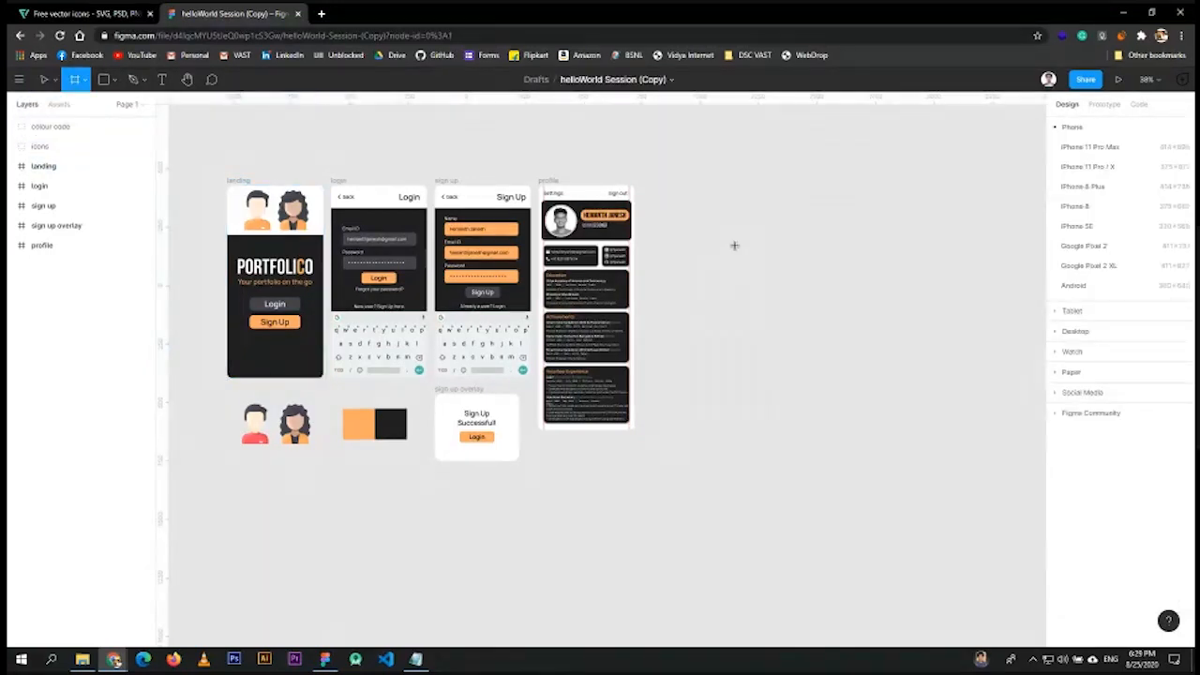
key("v")
left_click(55, 79)
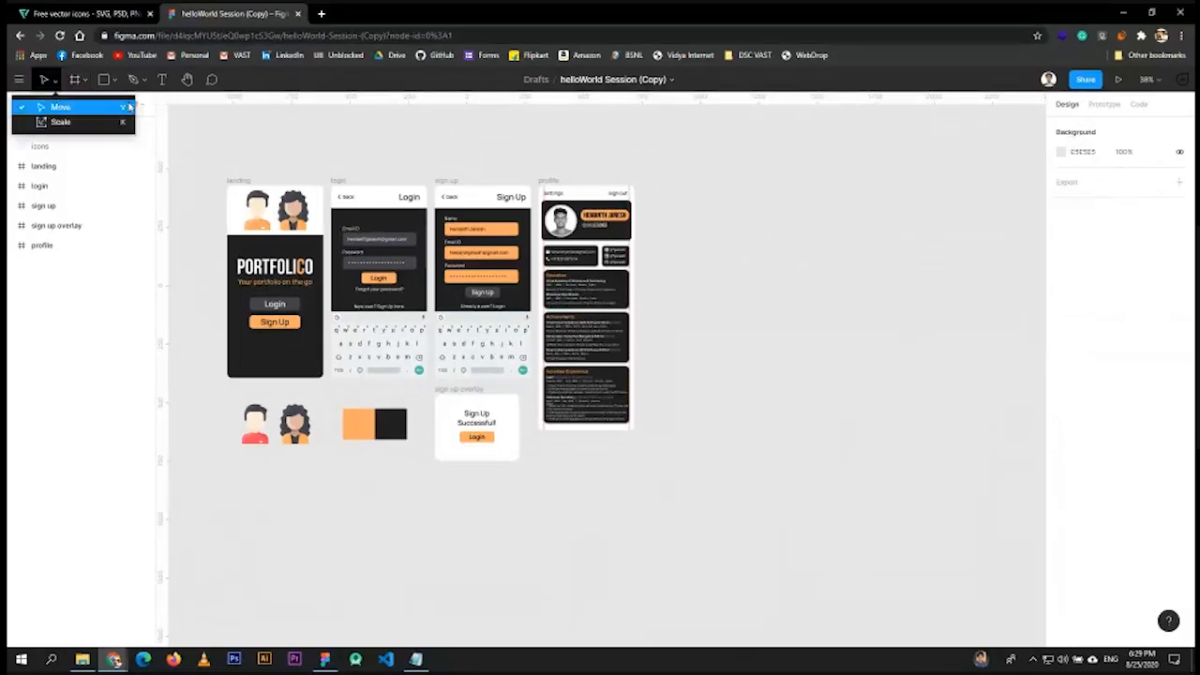
- Remove an accidental test frame and bring up the device frame size presets
key("f")
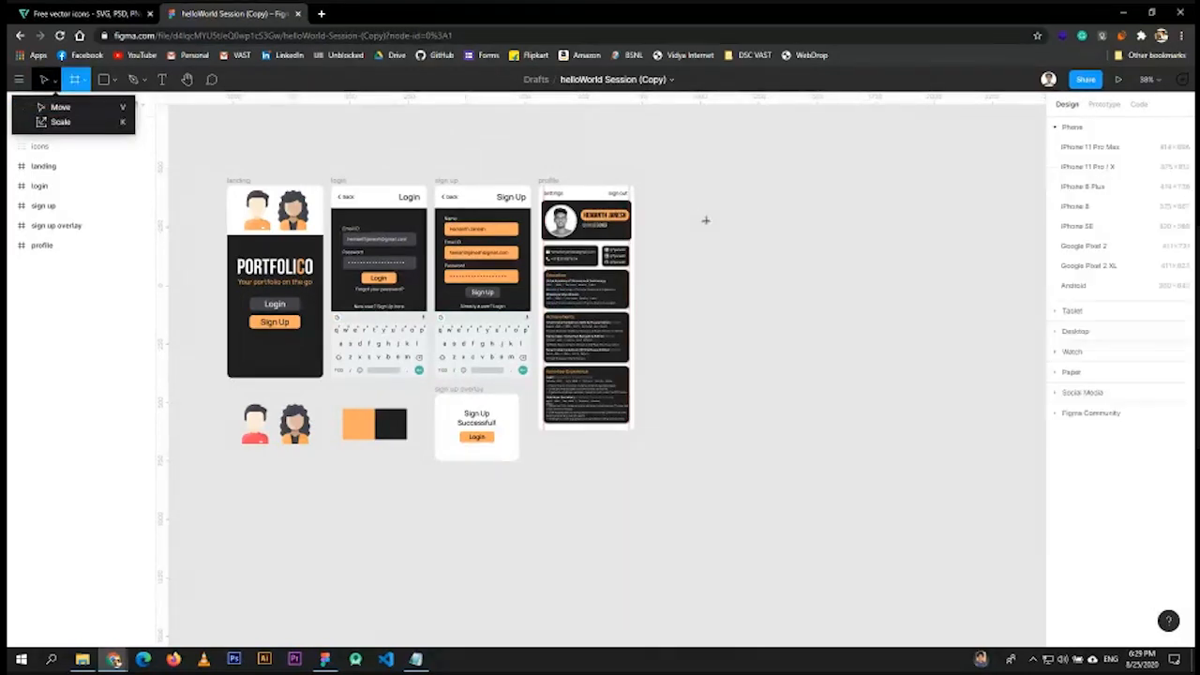
left_click(249, 134)
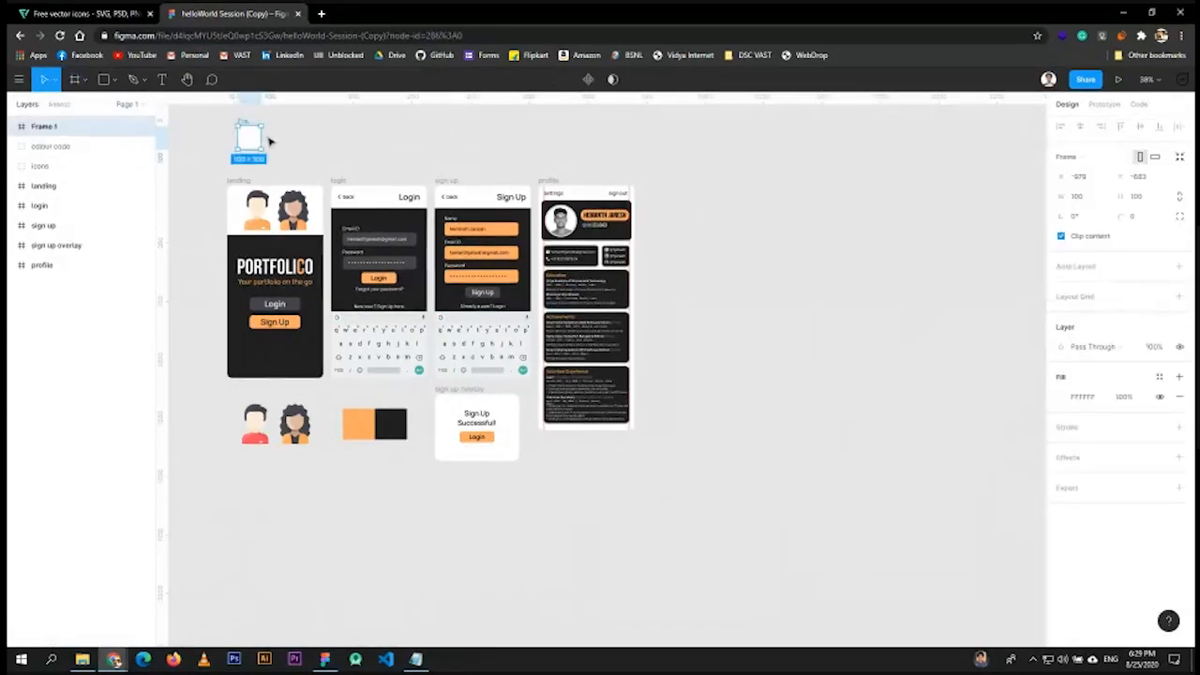
key("Delete")
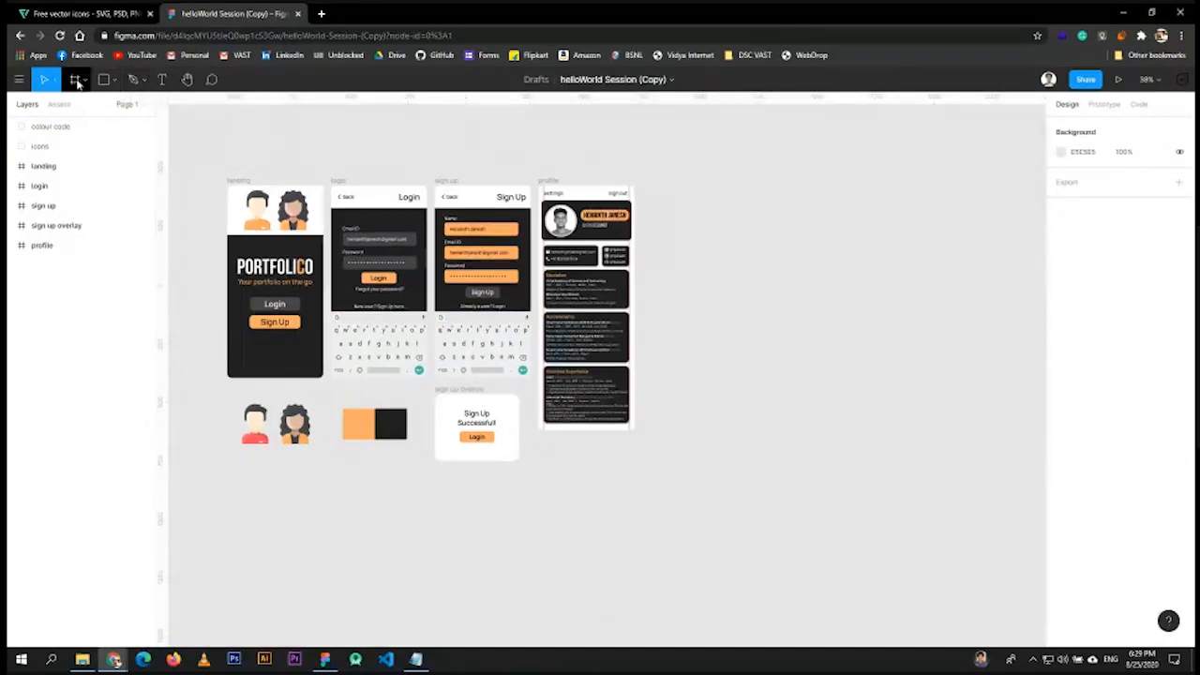
left_click(78, 82)
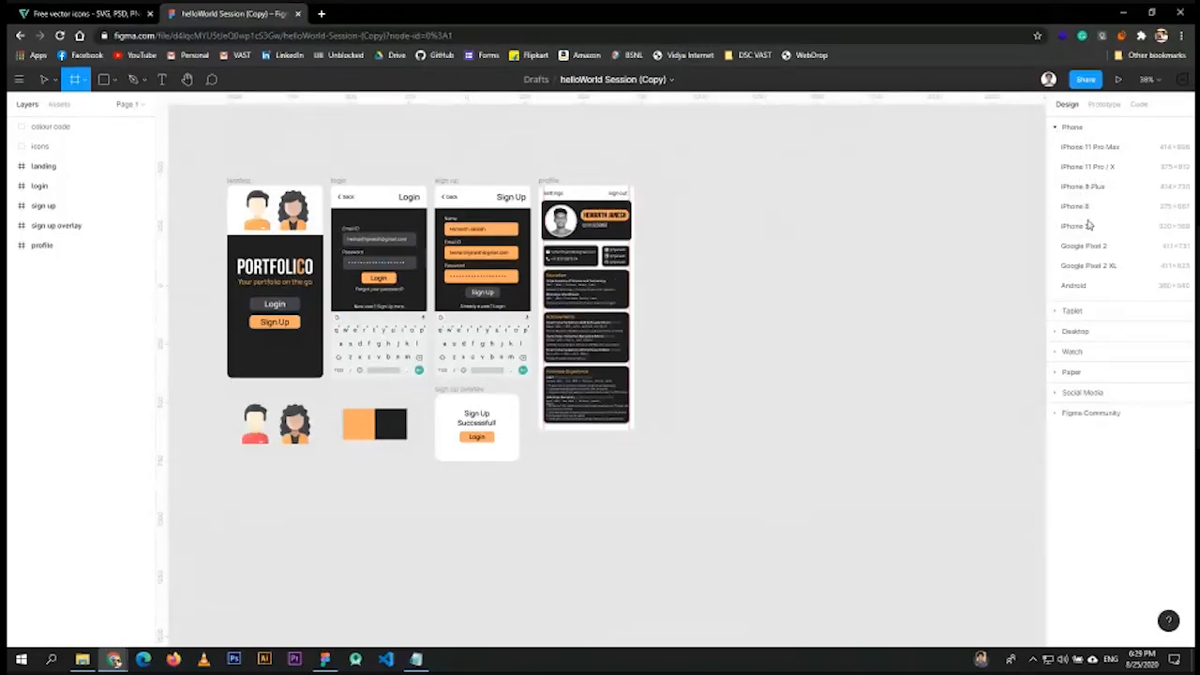
- Browse the Tablet and Desktop presets, adding and then deleting a Desktop frame
left_click(1065, 310)
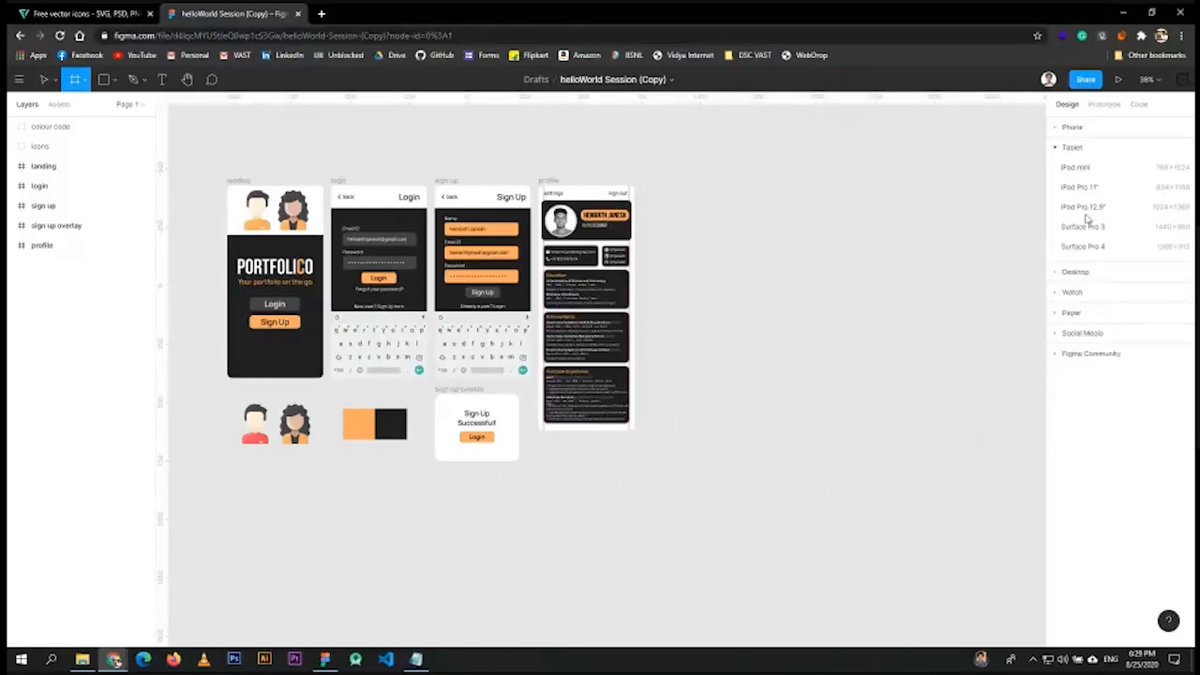
left_click(1074, 274)
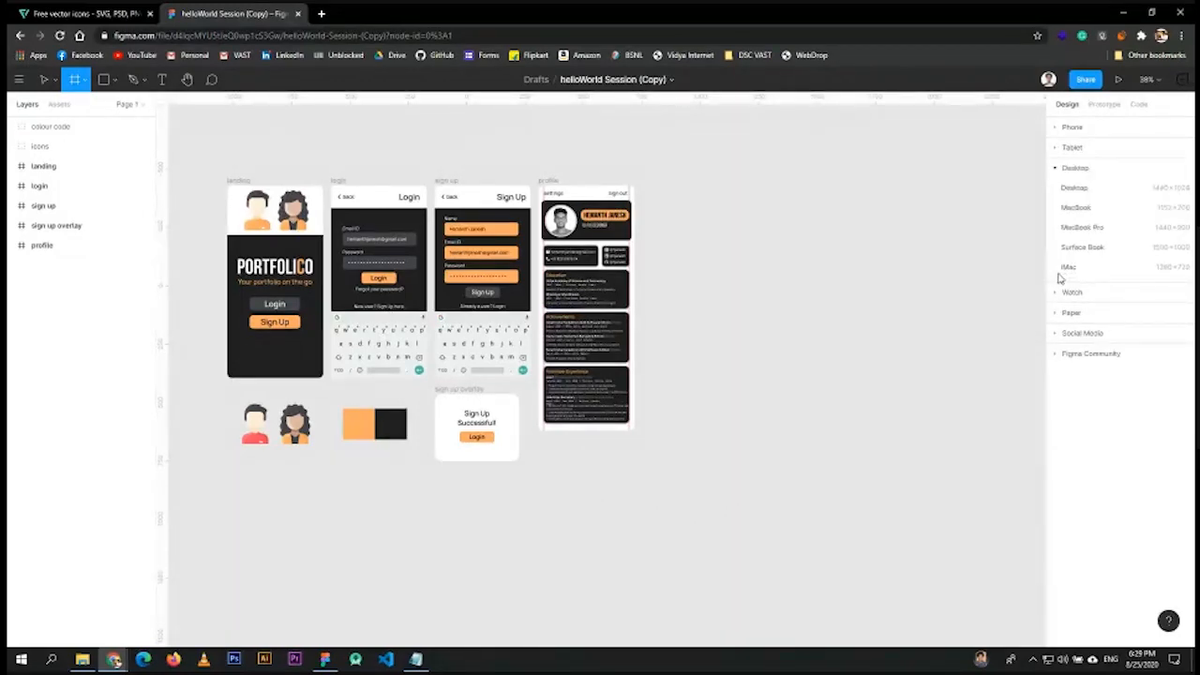
left_click(1163, 192)
key("Delete")
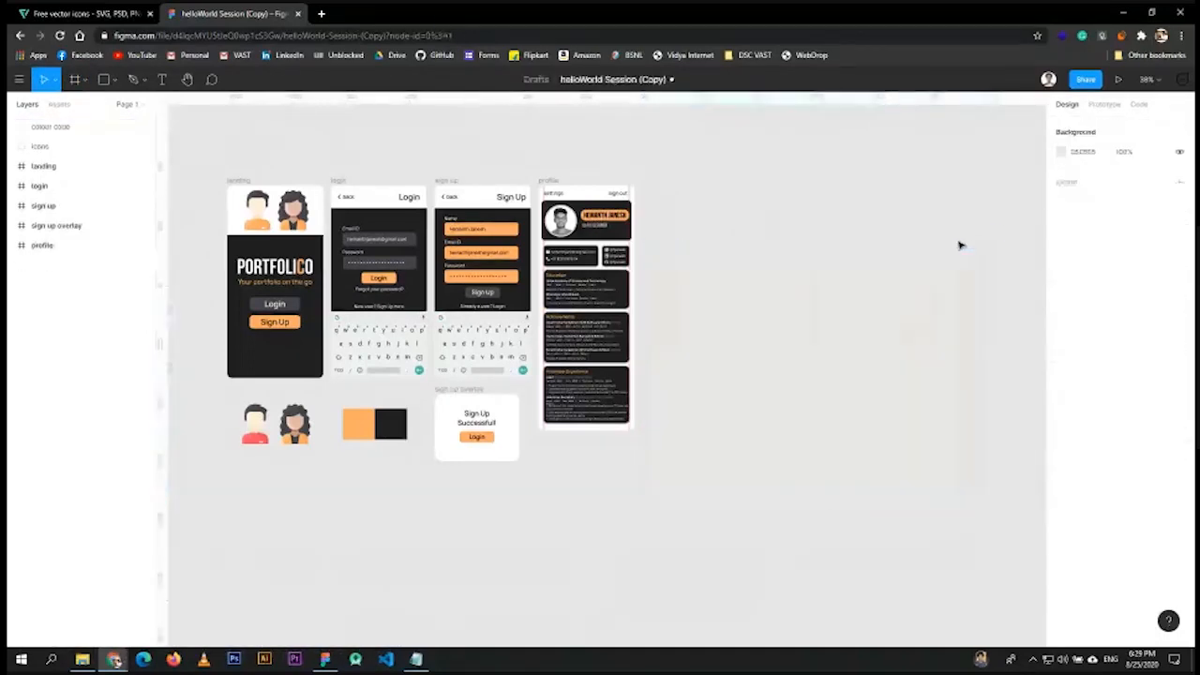
left_click(91, 85)
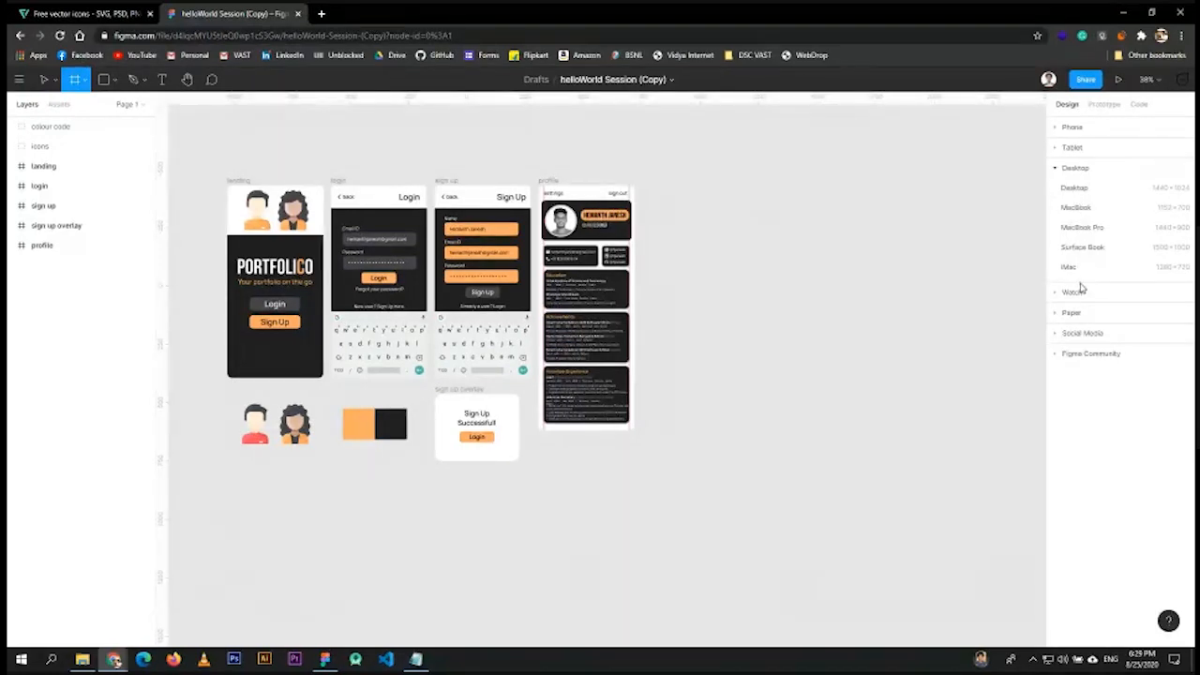
- Browse Watch, Paper, Social Media and Community presets, then add a Google Pixel 2 XL frame
left_click(1080, 291)
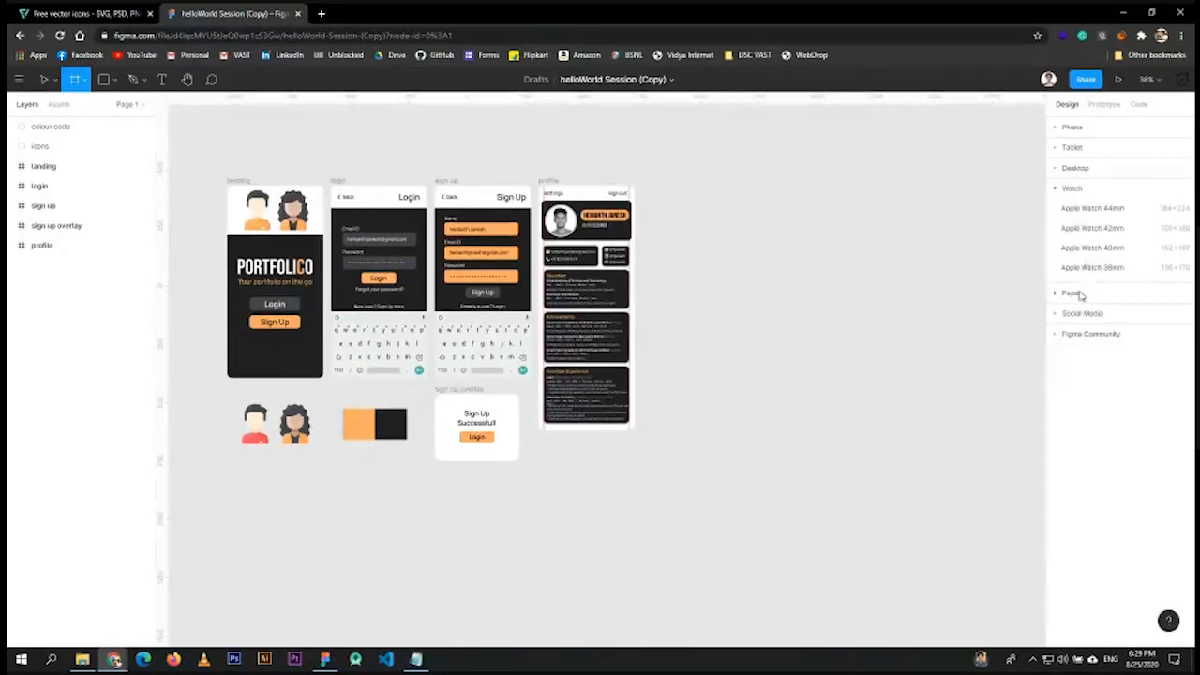
left_click(1080, 294)
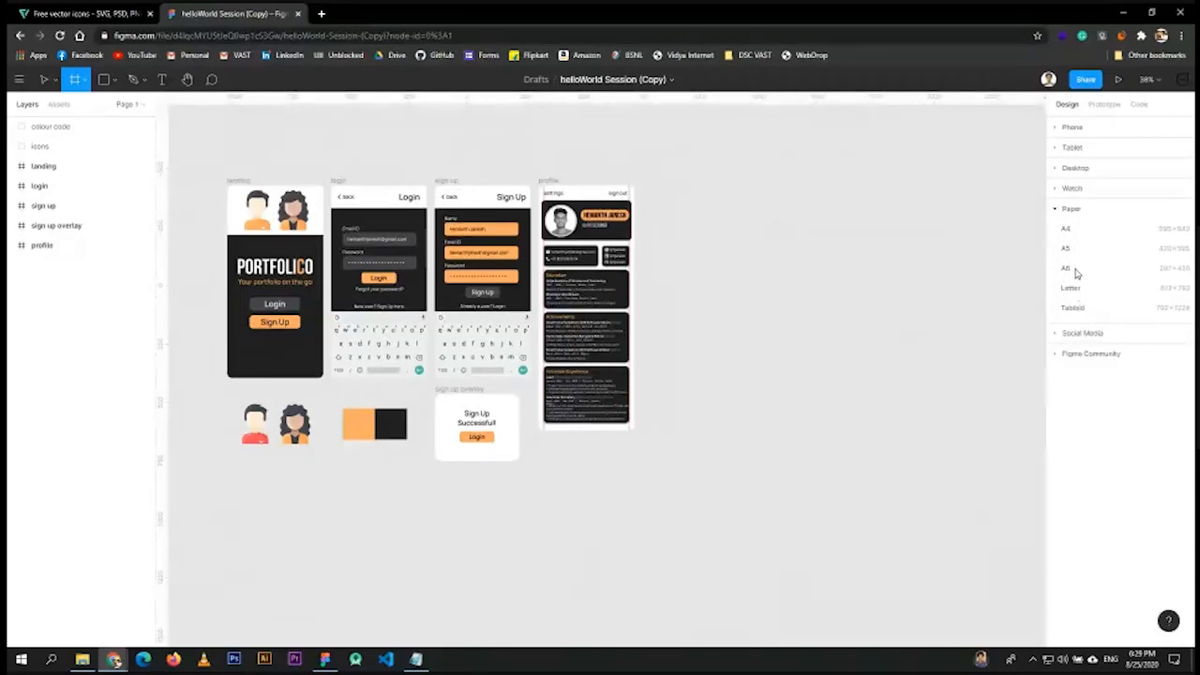
left_click(1078, 333)
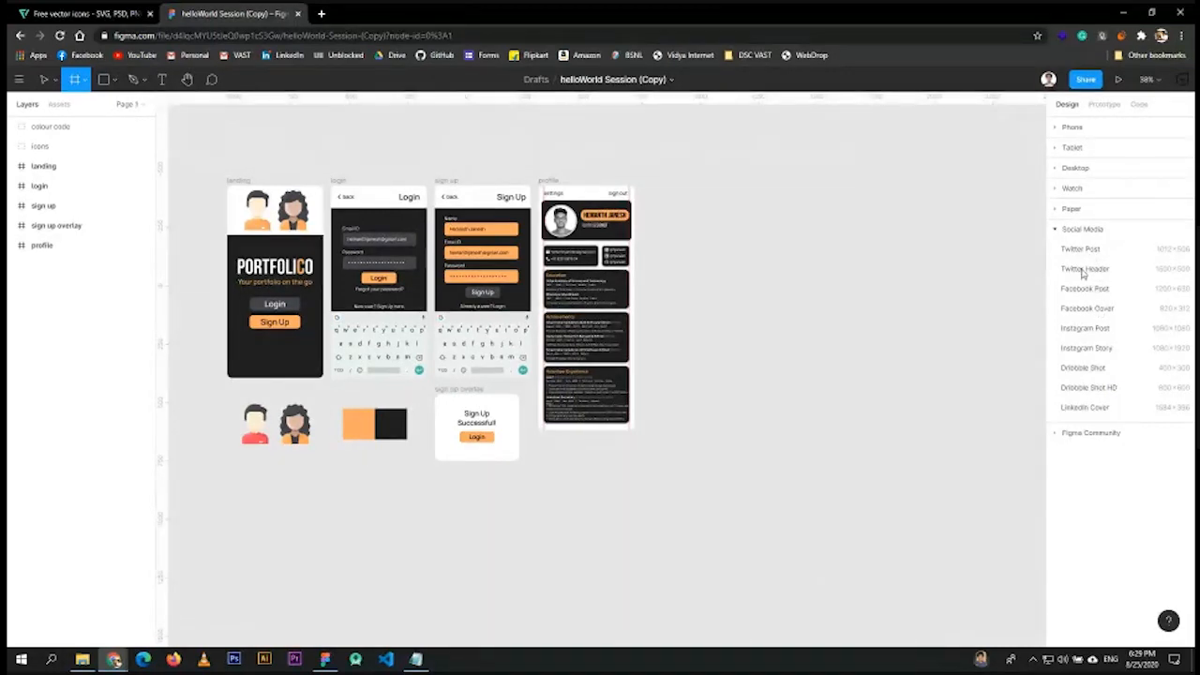
left_click(1081, 435)
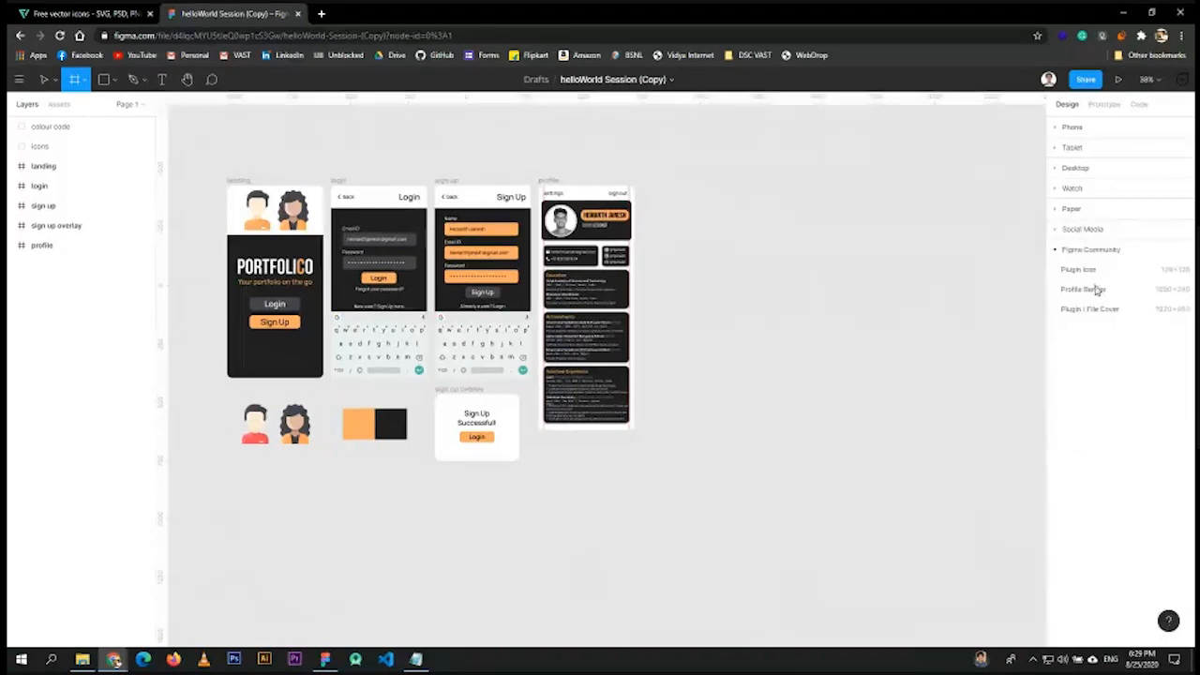
left_click(1060, 251)
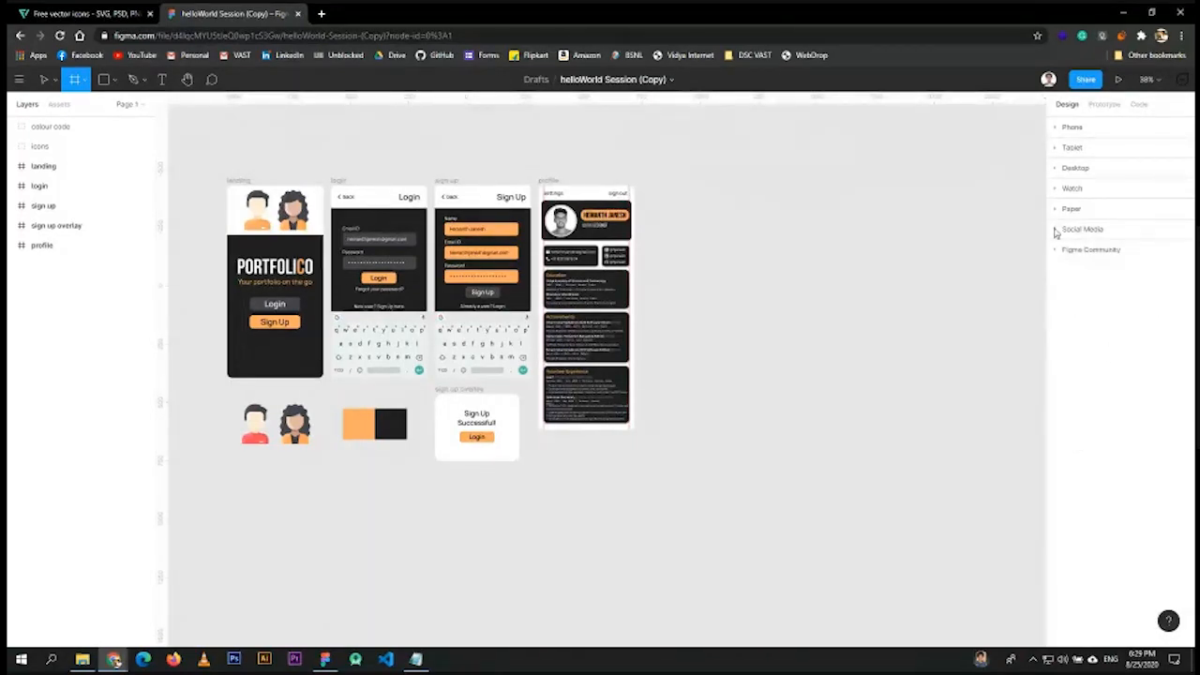
left_click(1063, 129)
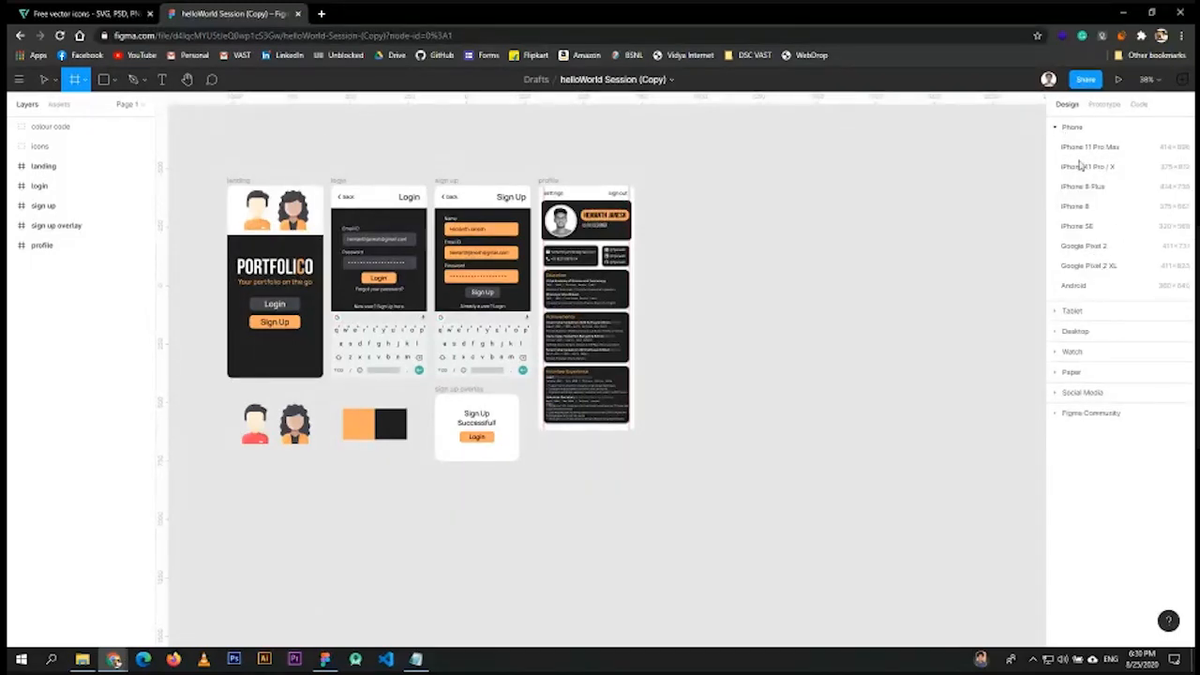
left_click(1088, 266)
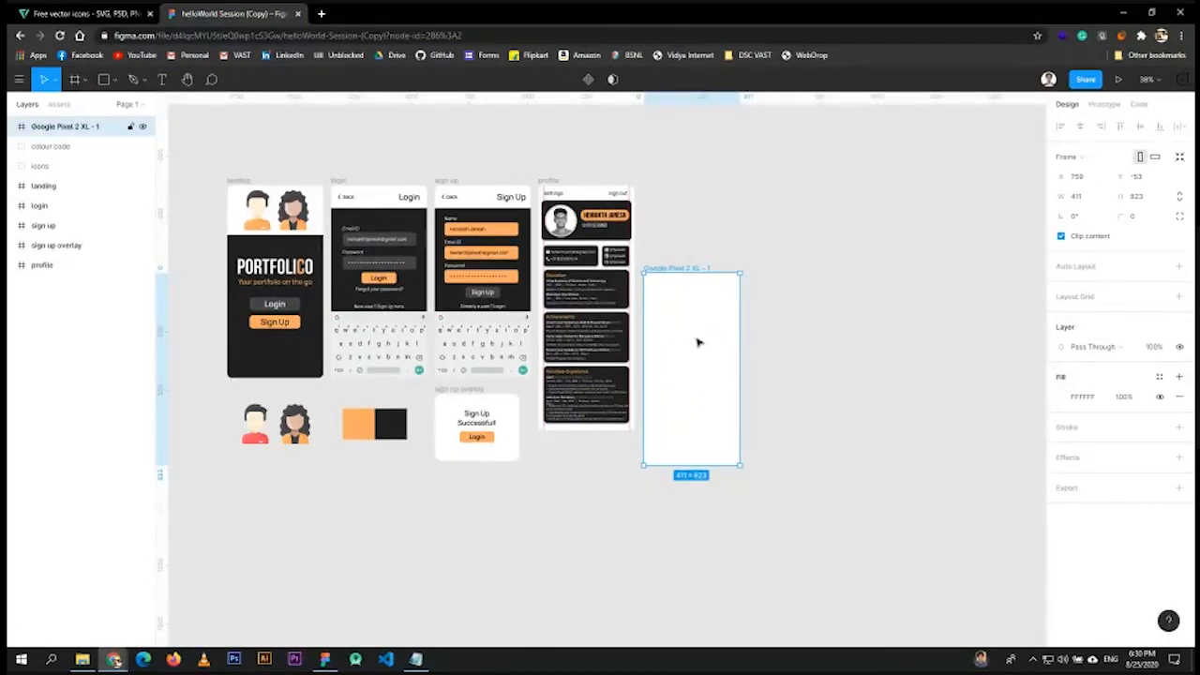
- Drag the Google Pixel 2 XL - 1 frame upward so its top matches the other screens
left_click_drag(696, 347, 690, 257)
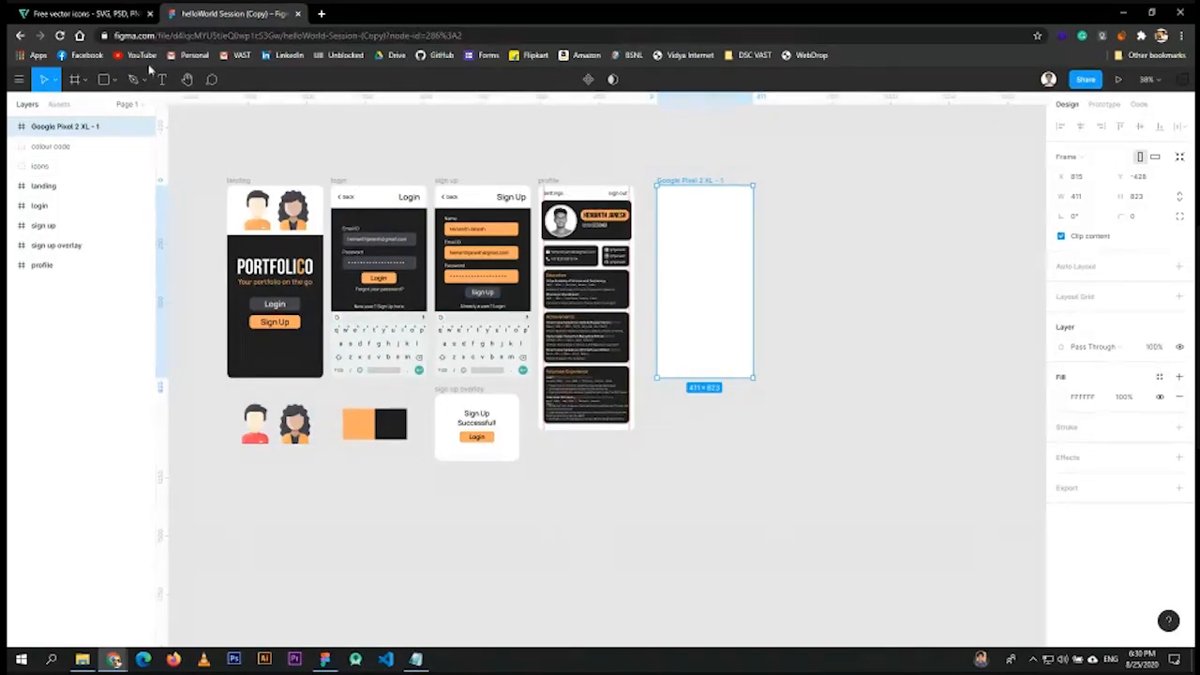
left_click(19, 78)
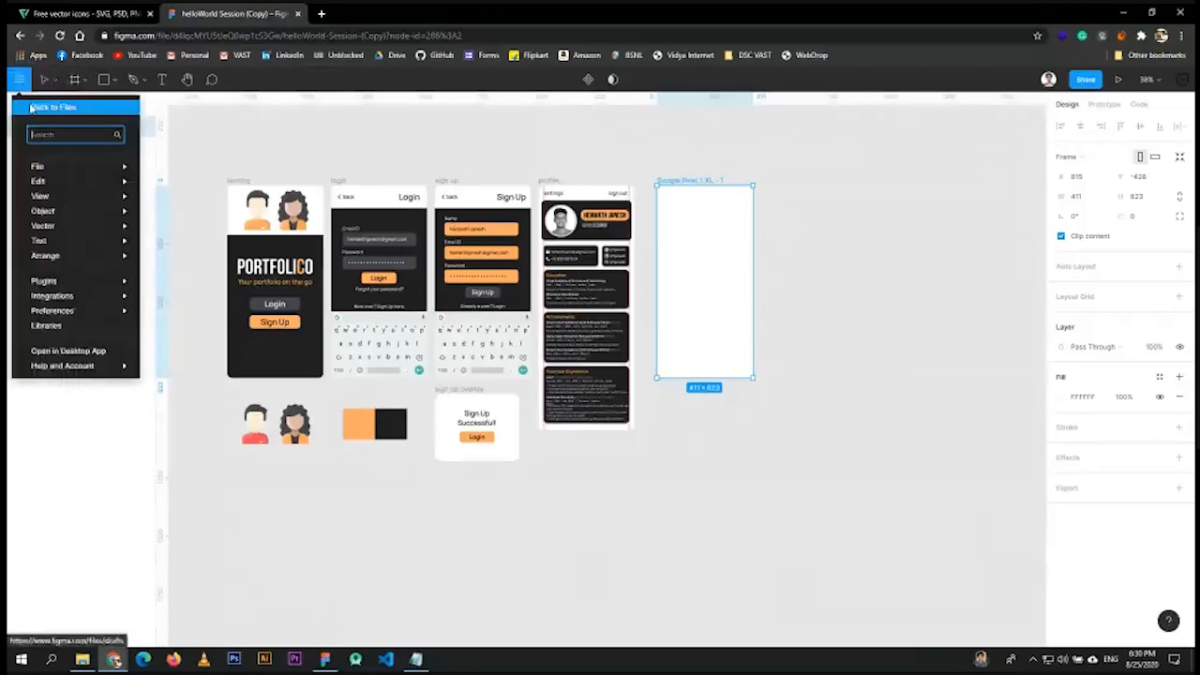
left_click(65, 105)
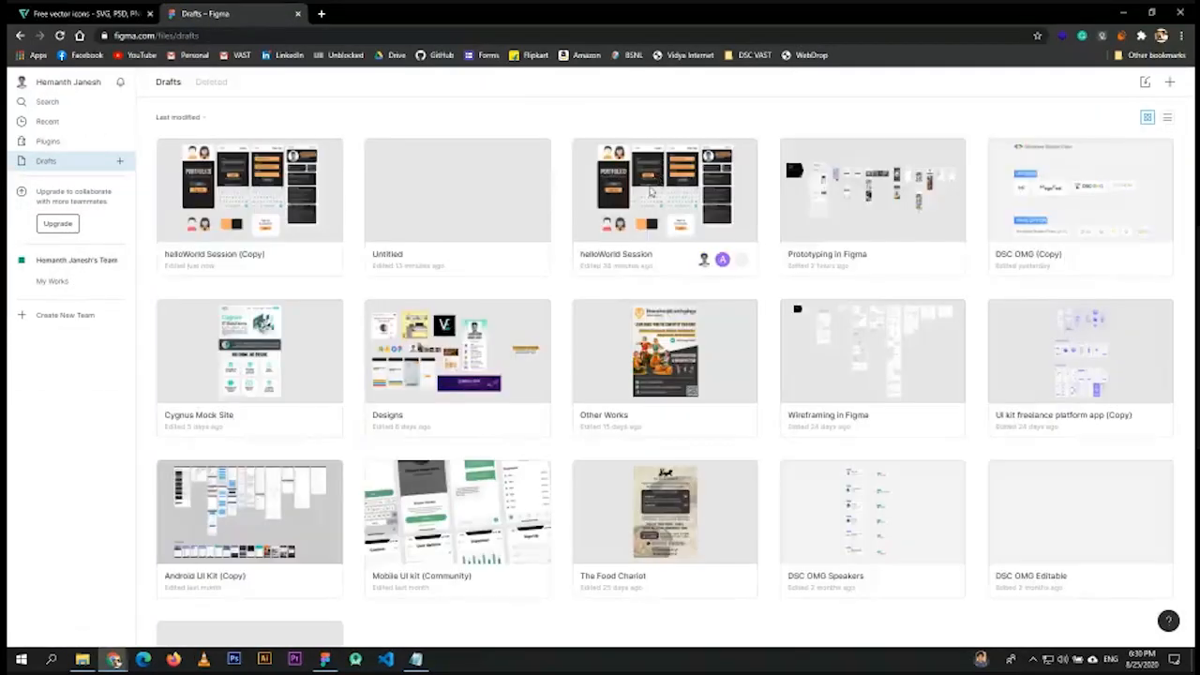
right_click(579, 176)
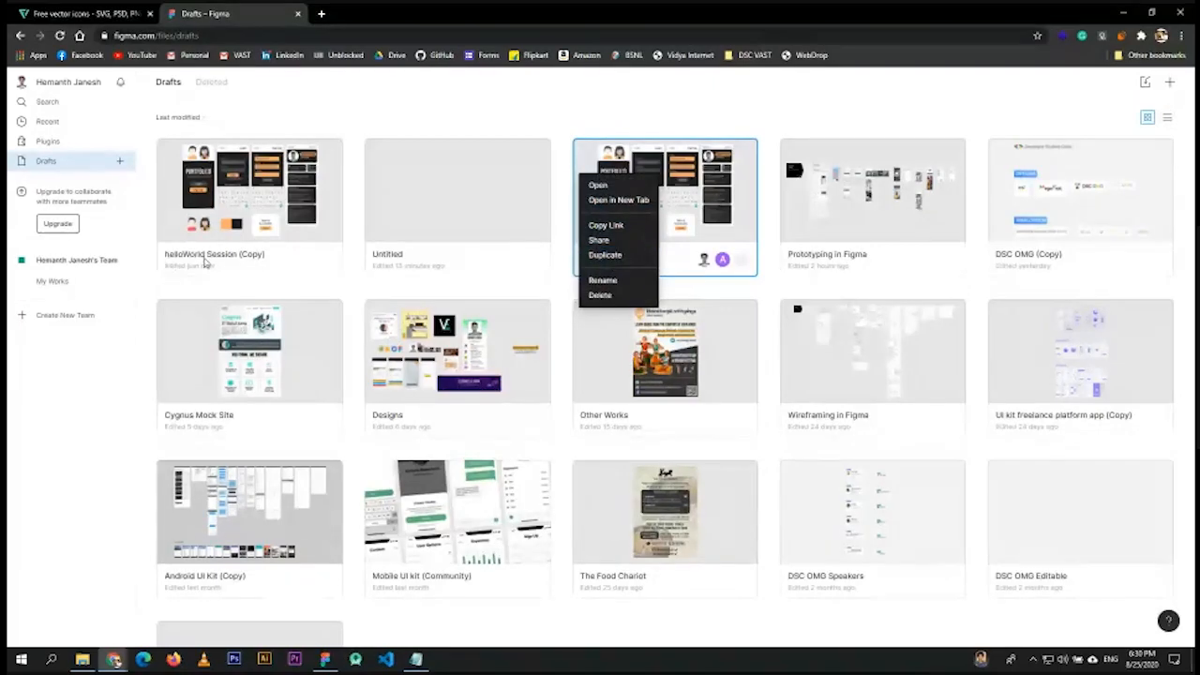
left_click(243, 197)
double_click(246, 197)
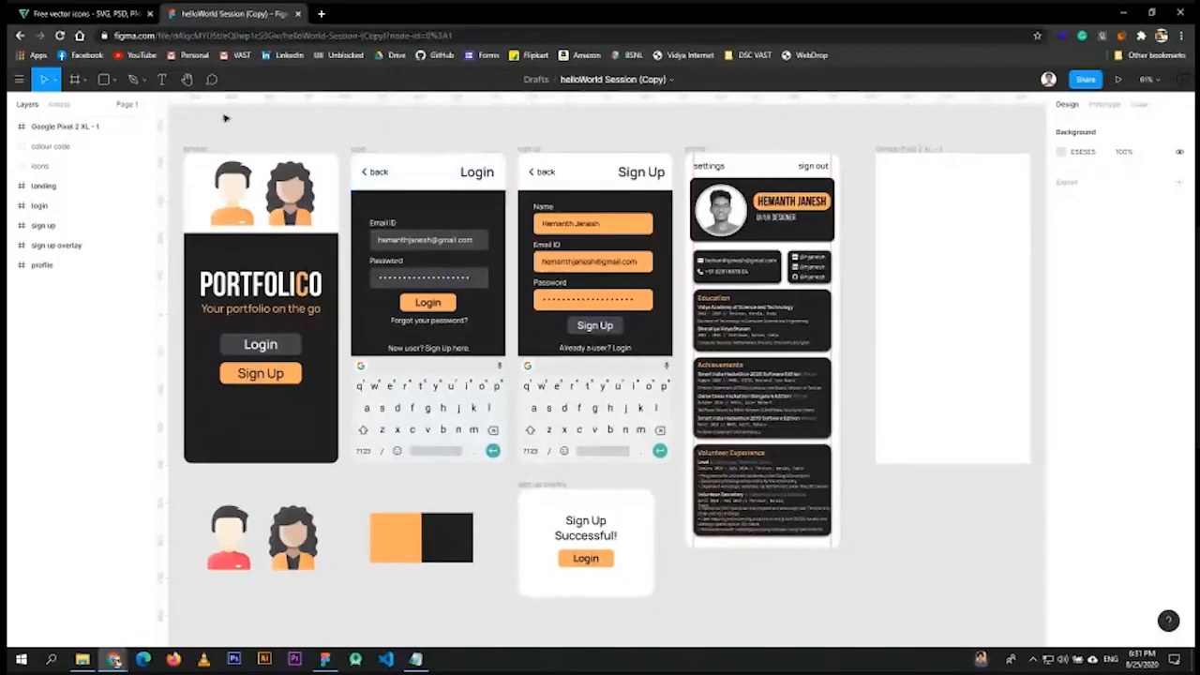
- With the Frame tool active, pan the canvas to bring the empty Pixel frame into view
key("f")
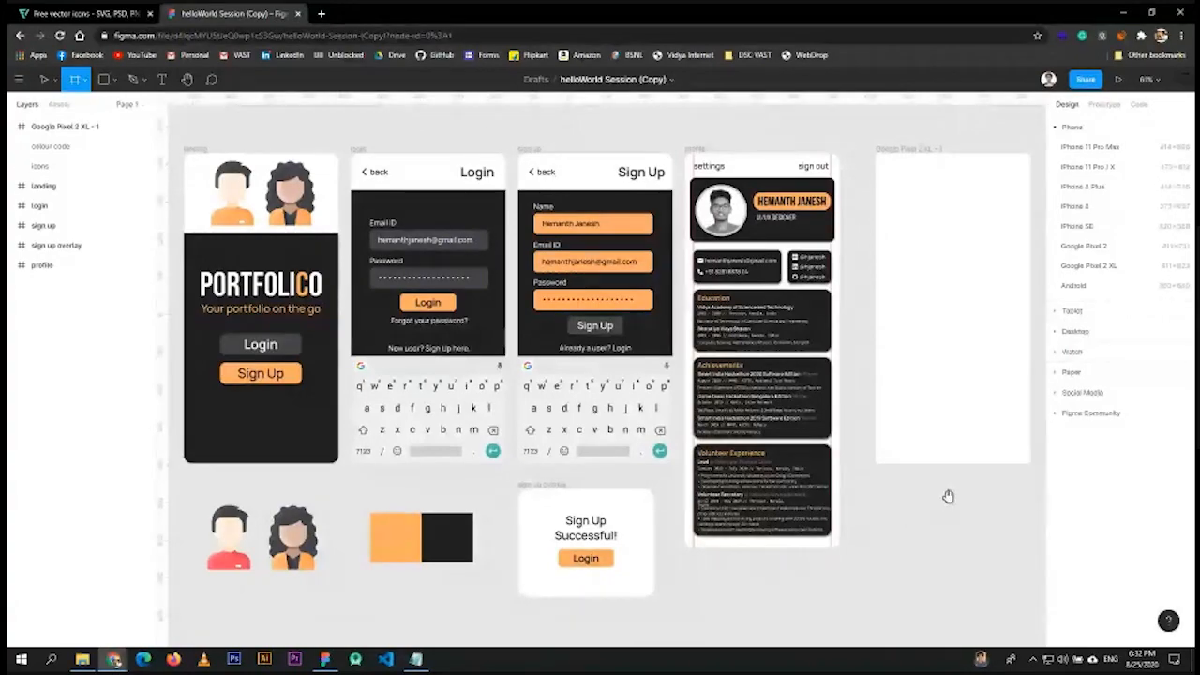
left_click_drag(948, 497, 814, 544)
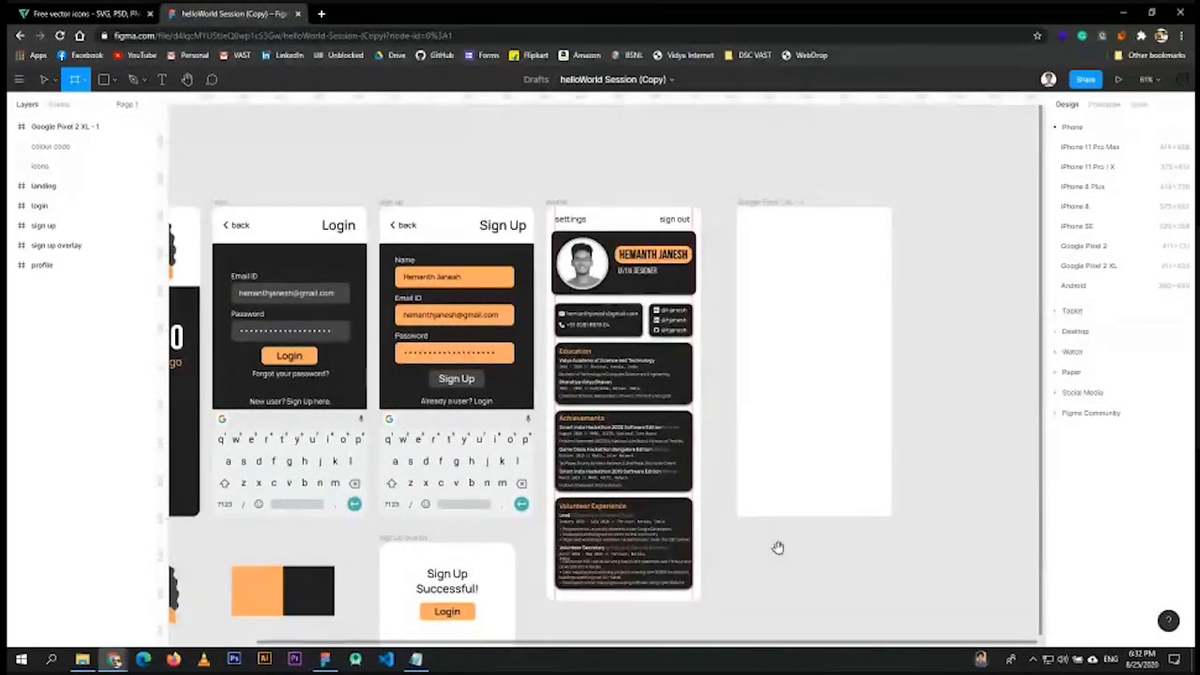
left_click_drag(777, 547, 841, 500)
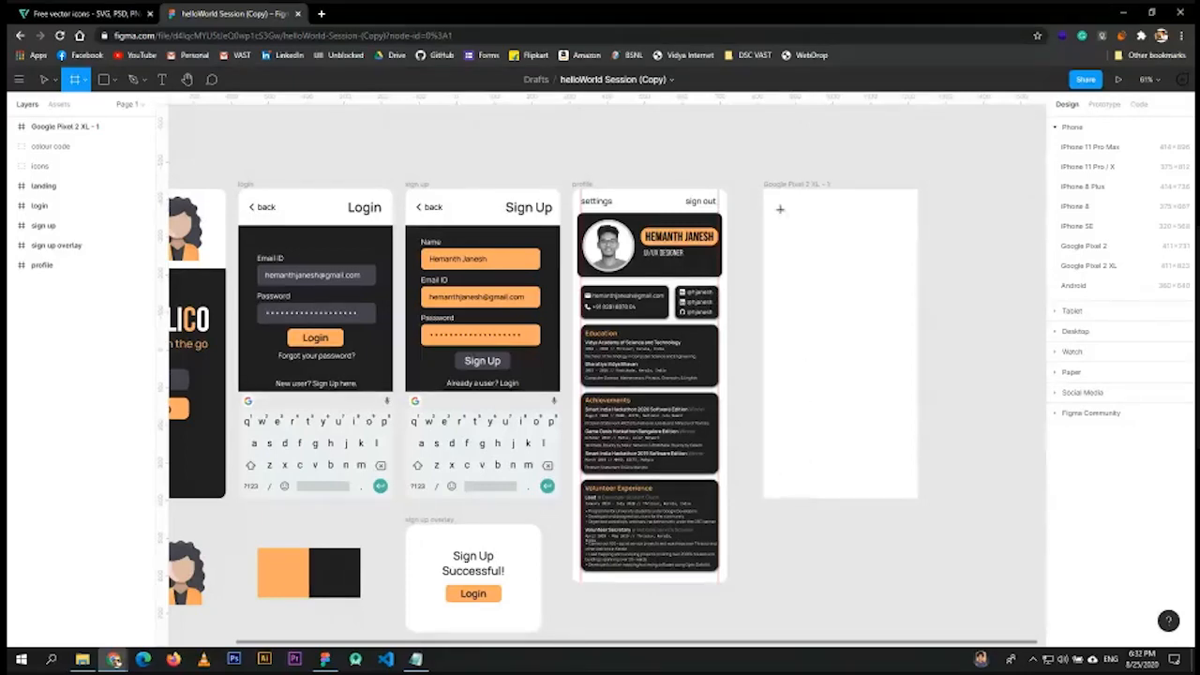
left_click_drag(675, 158, 709, 139)
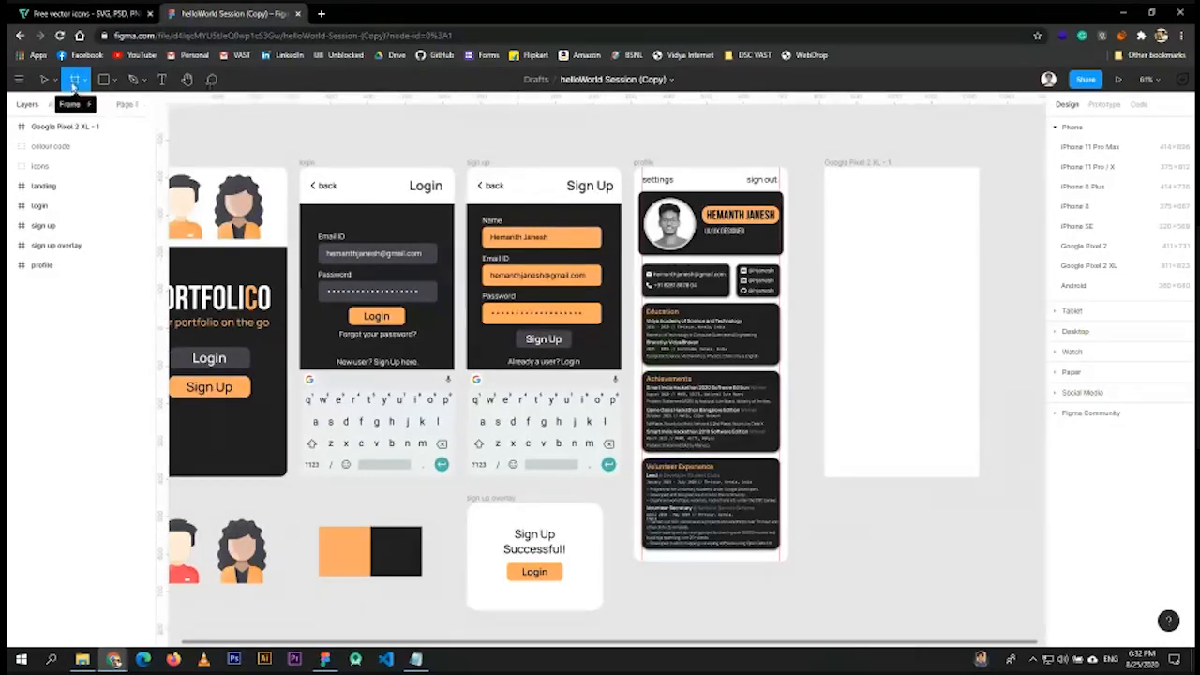
- Collapse and re-expand the Phone frame presets in the Design panel
left_click(18, 81)
left_click(17, 82)
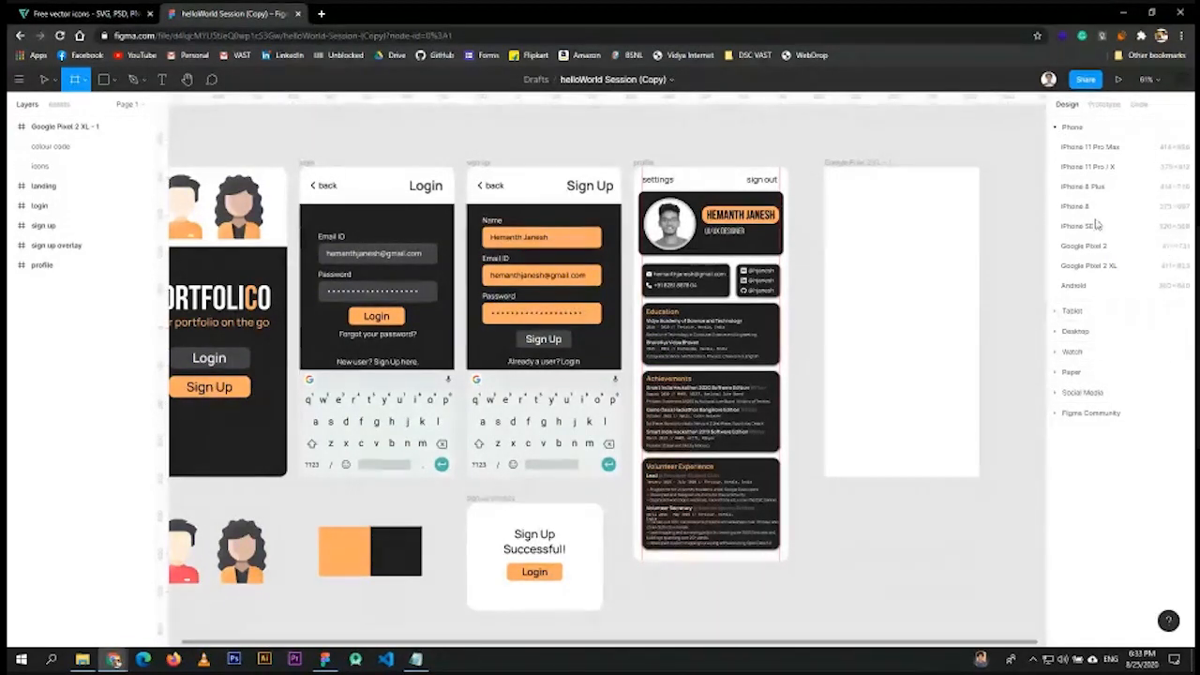
left_click(1061, 127)
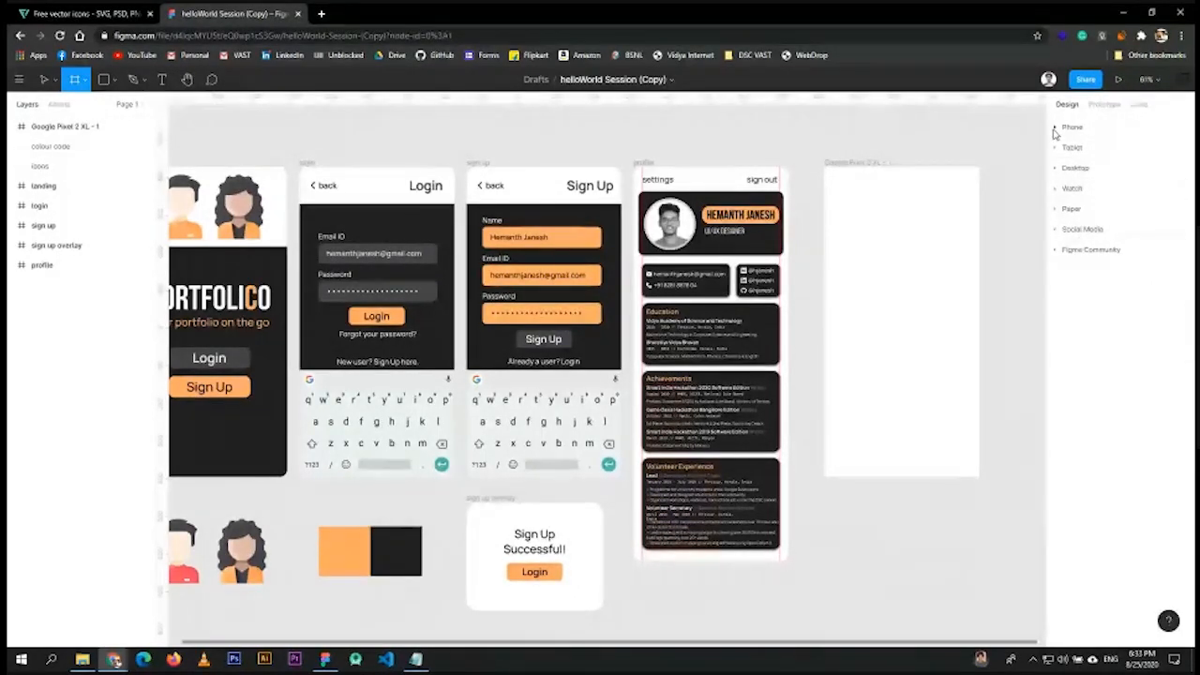
left_click(1056, 129)
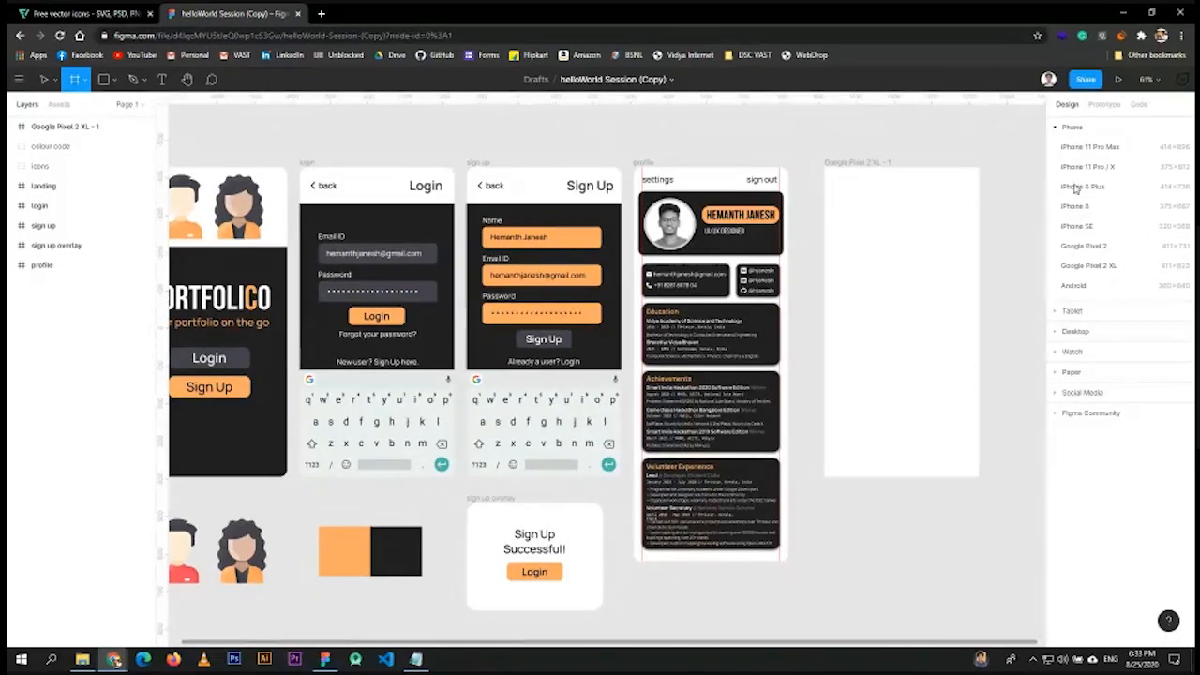
- Delete both the extra duplicate and the original empty Google Pixel 2 XL - 1 frames
left_click(1087, 266)
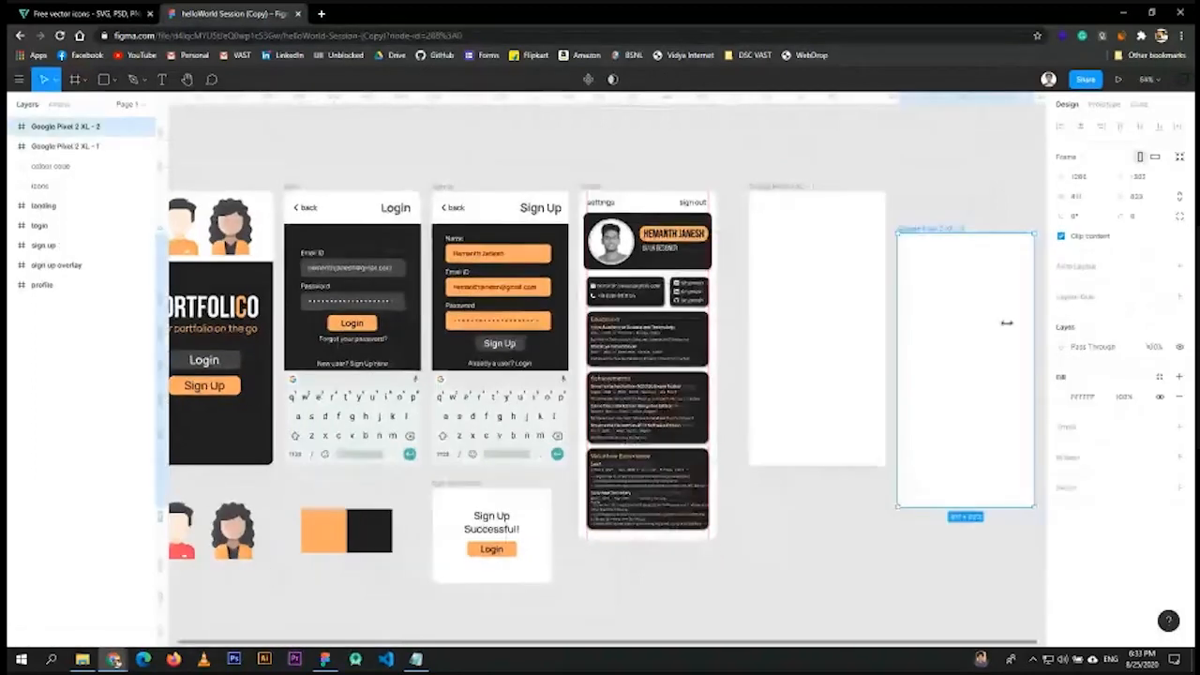
key("Delete")
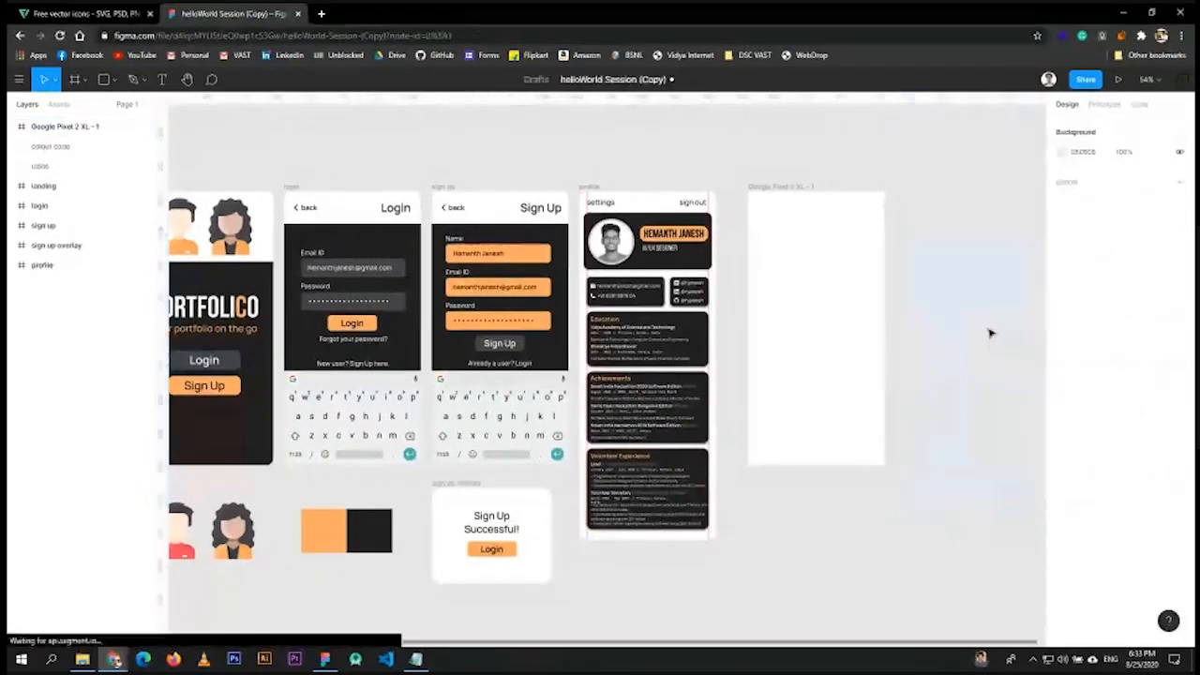
left_click(815, 232)
left_click_drag(816, 231, 806, 234)
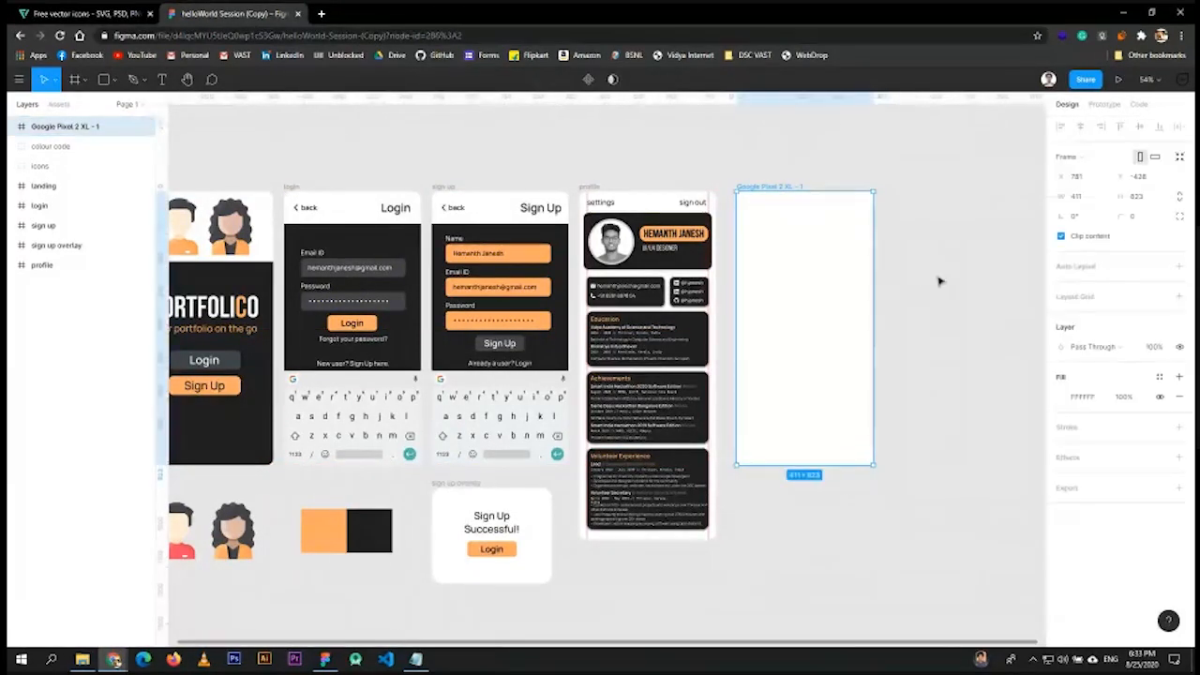
right_click(771, 256)
mouse_move(828, 480)
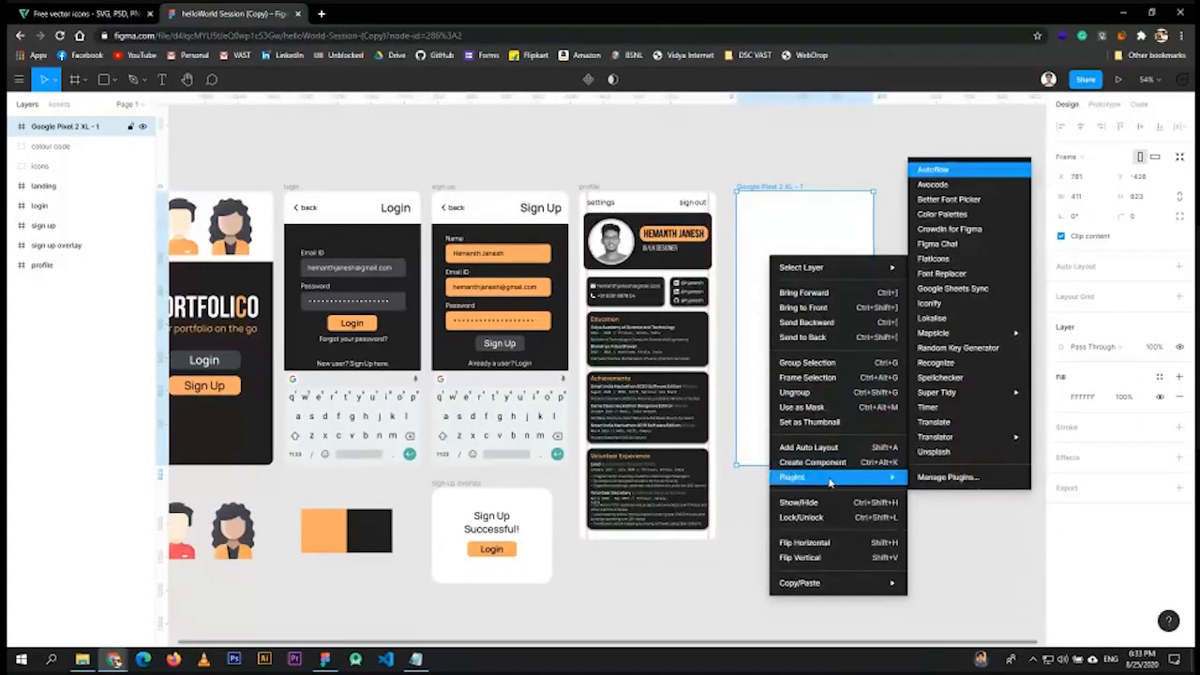
mouse_move(858, 585)
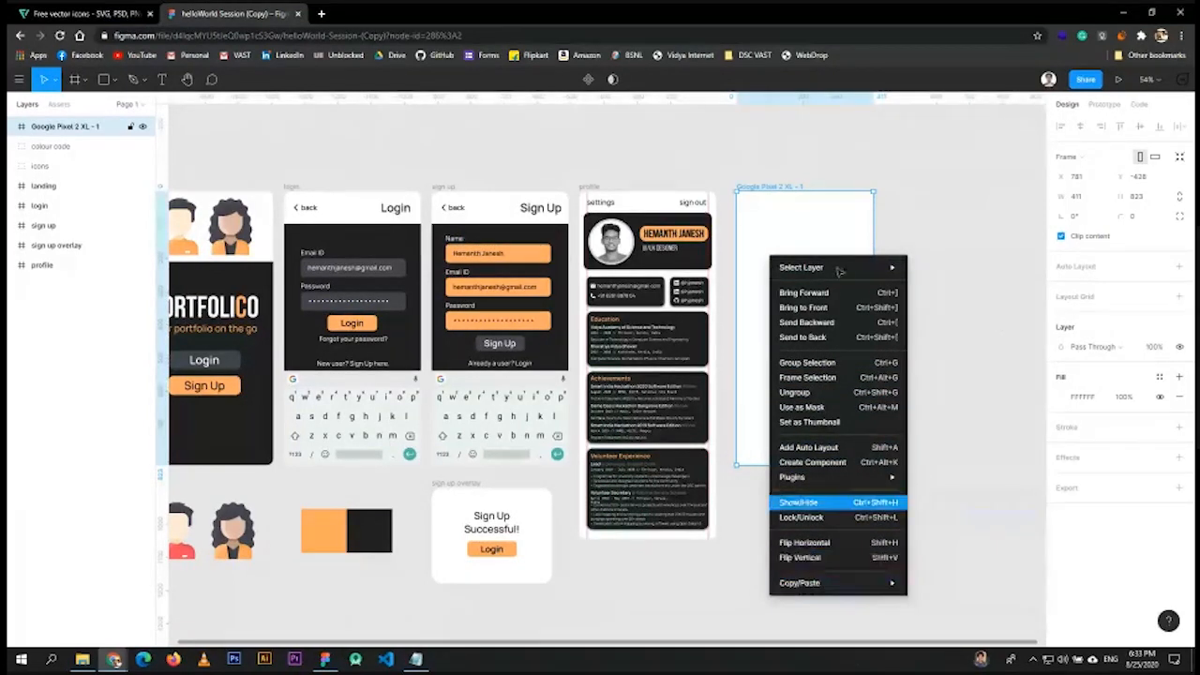
left_click(804, 208)
key("Delete")
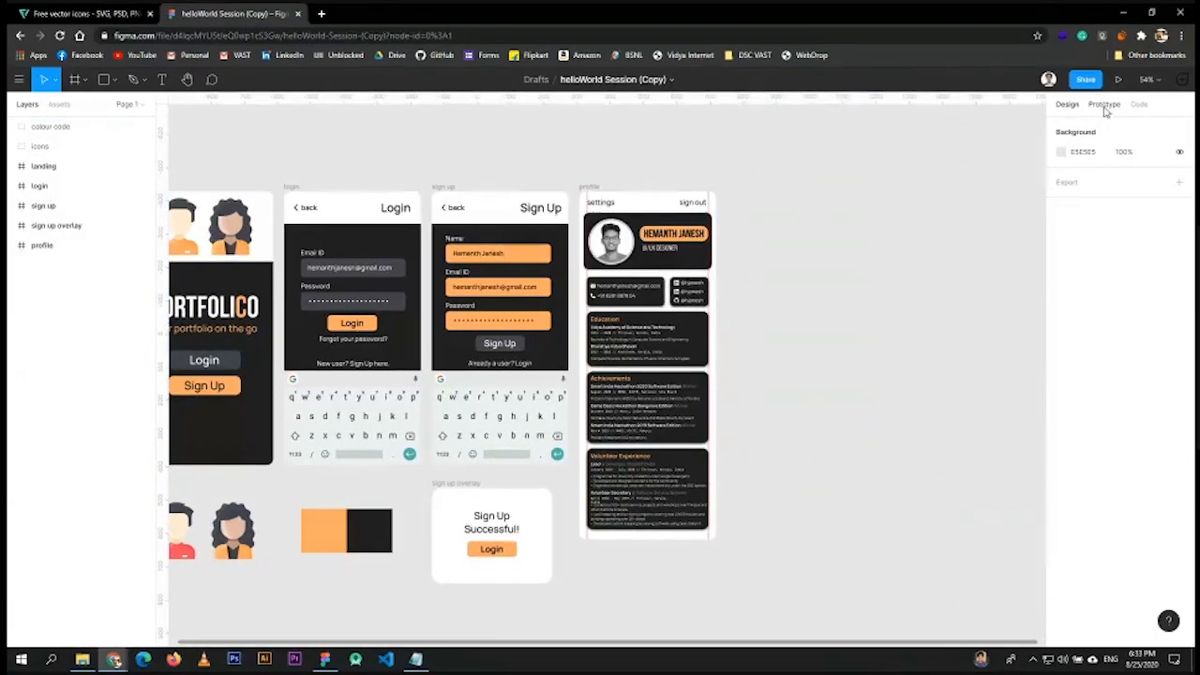
key("f")
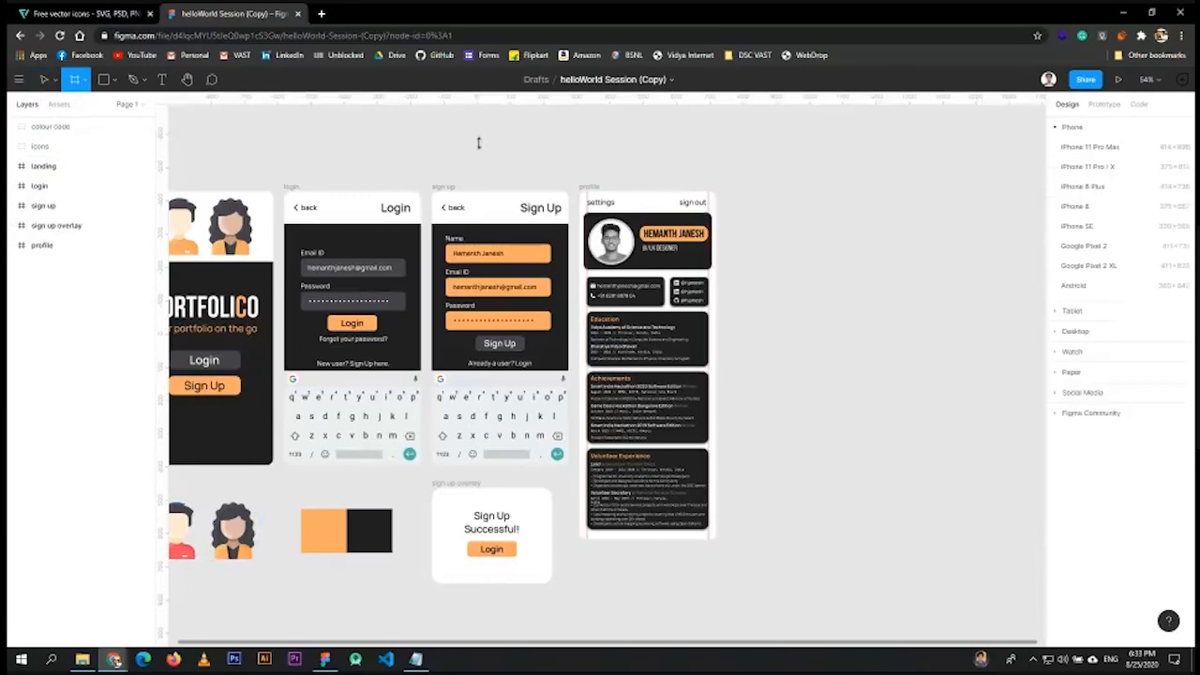
- Add a fresh 411×823 Google Pixel 2 XL frame and align its top with the screens
left_click(1091, 266)
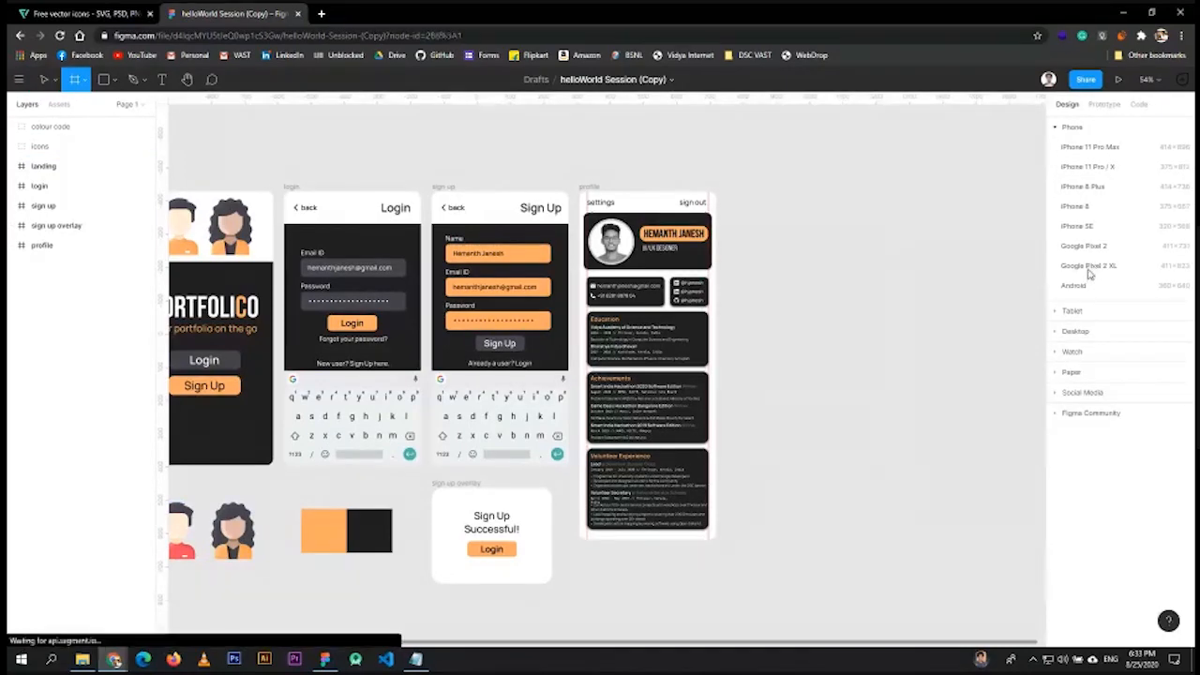
left_click_drag(778, 354, 782, 311)
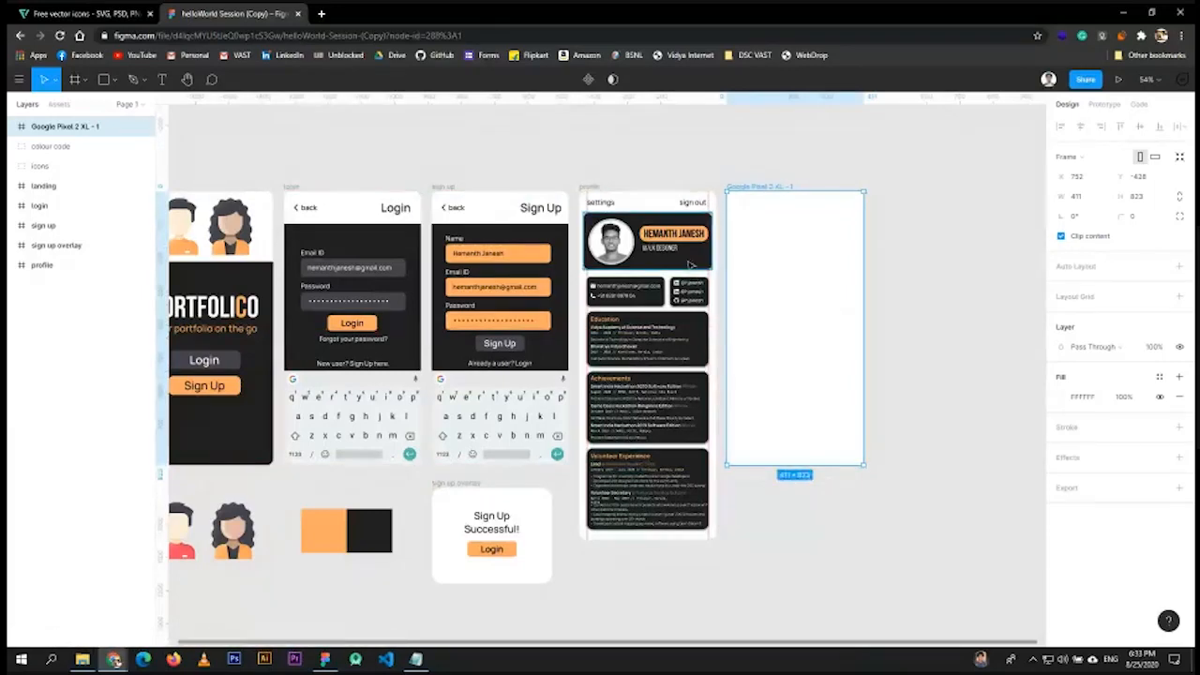
left_click_drag(463, 146, 517, 148)
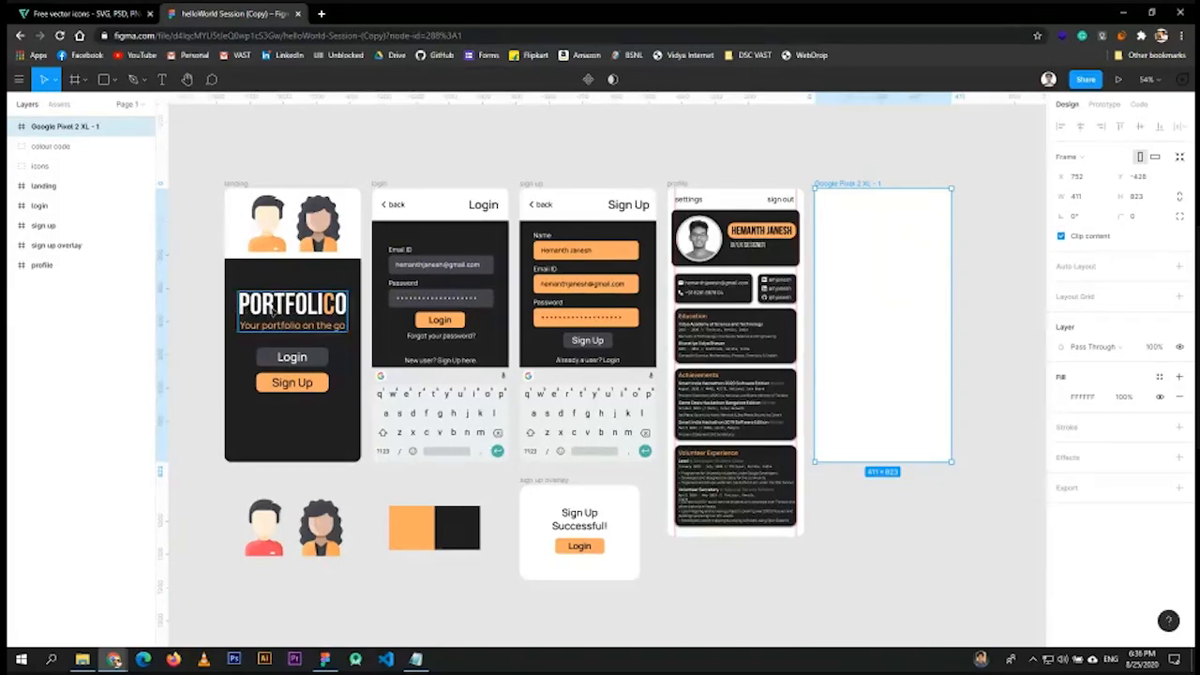
double_click(242, 305)
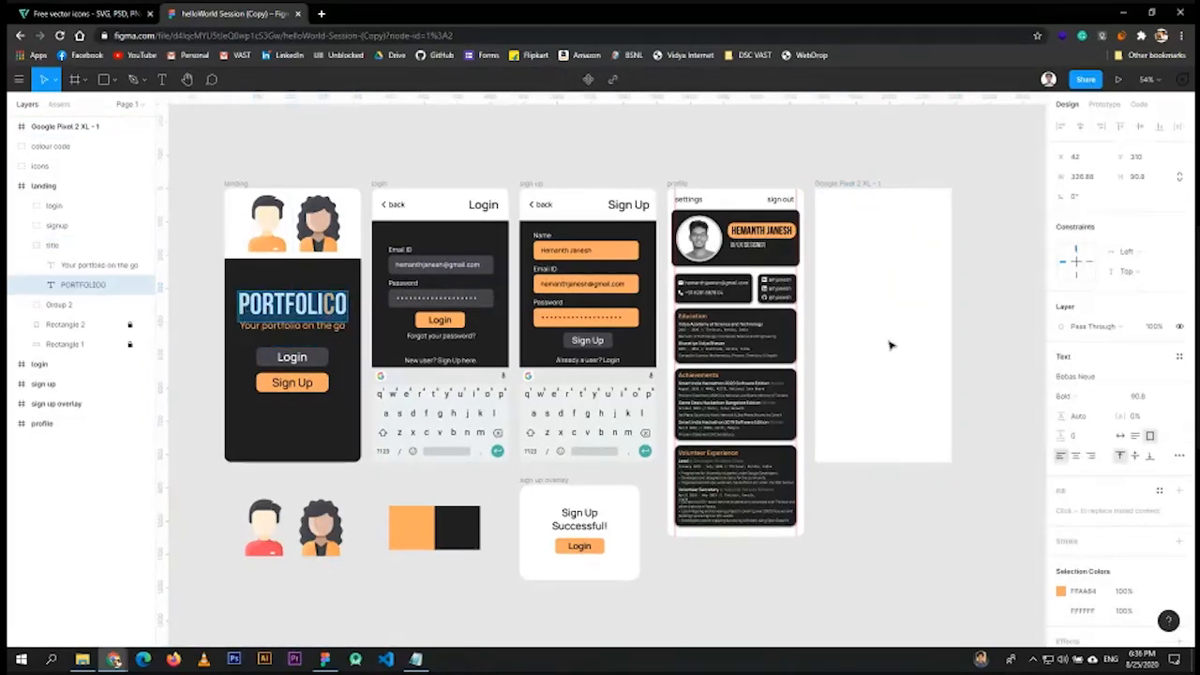
- Identify the fonts: Bebas Neue for the PORTFOLICO title, Manrope for the tagline
scroll(245, 287, "up", 5)
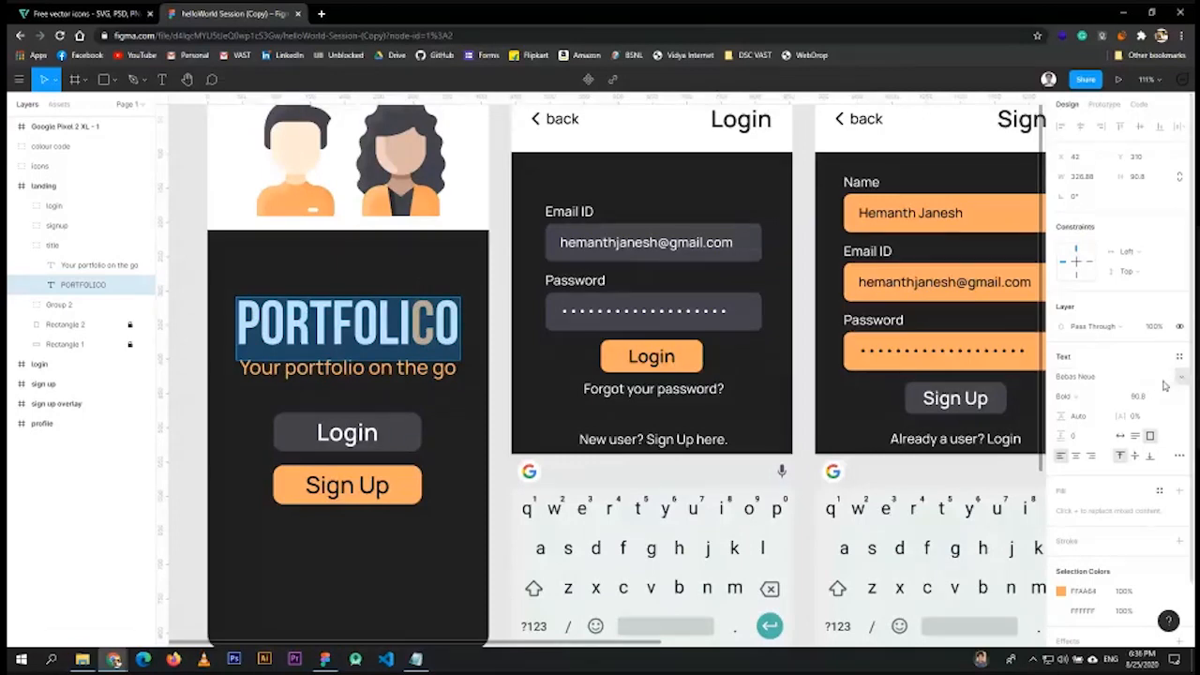
left_click(1132, 375)
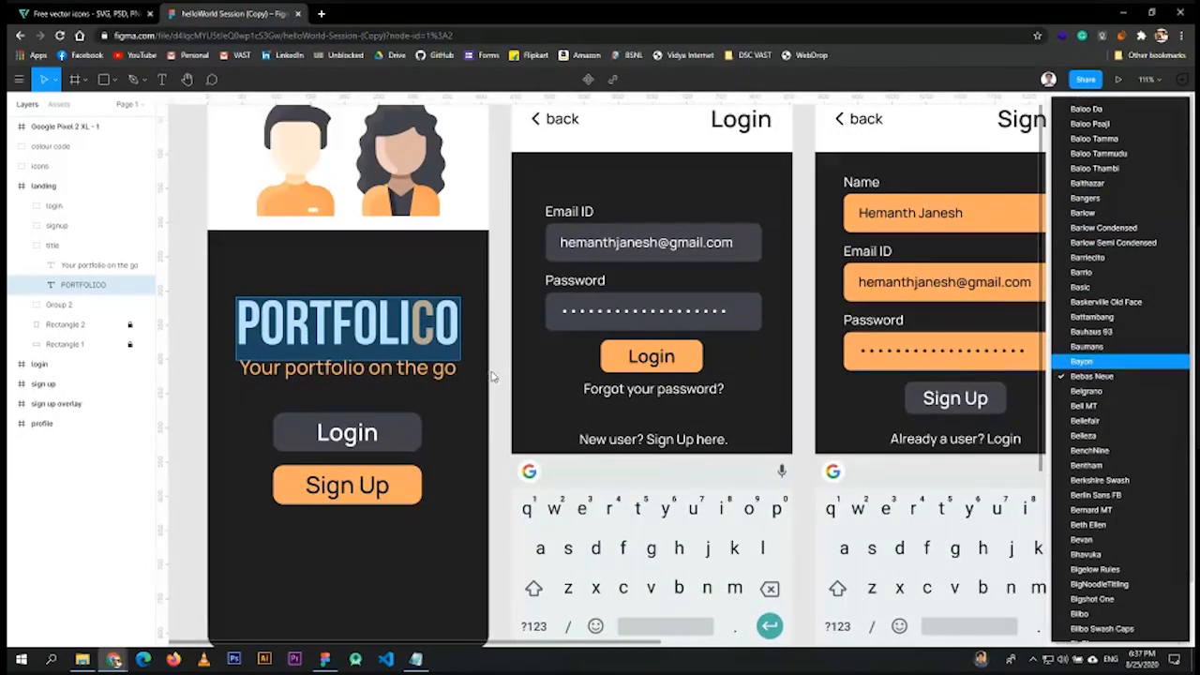
key("Escape")
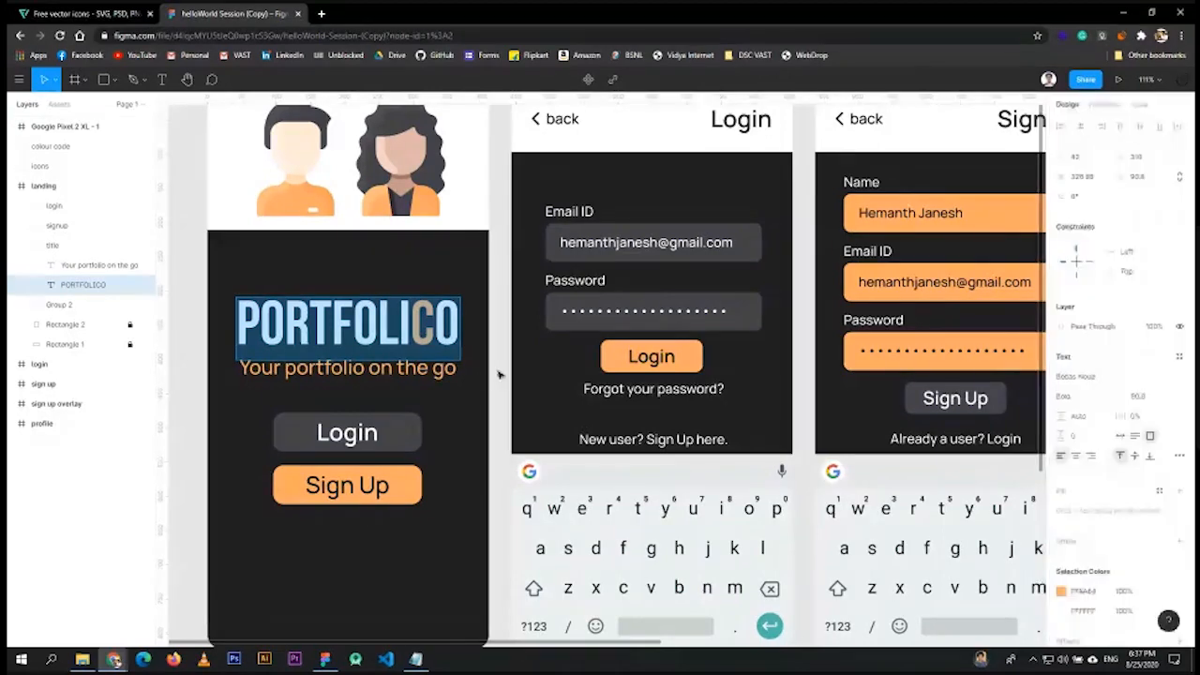
key("Escape")
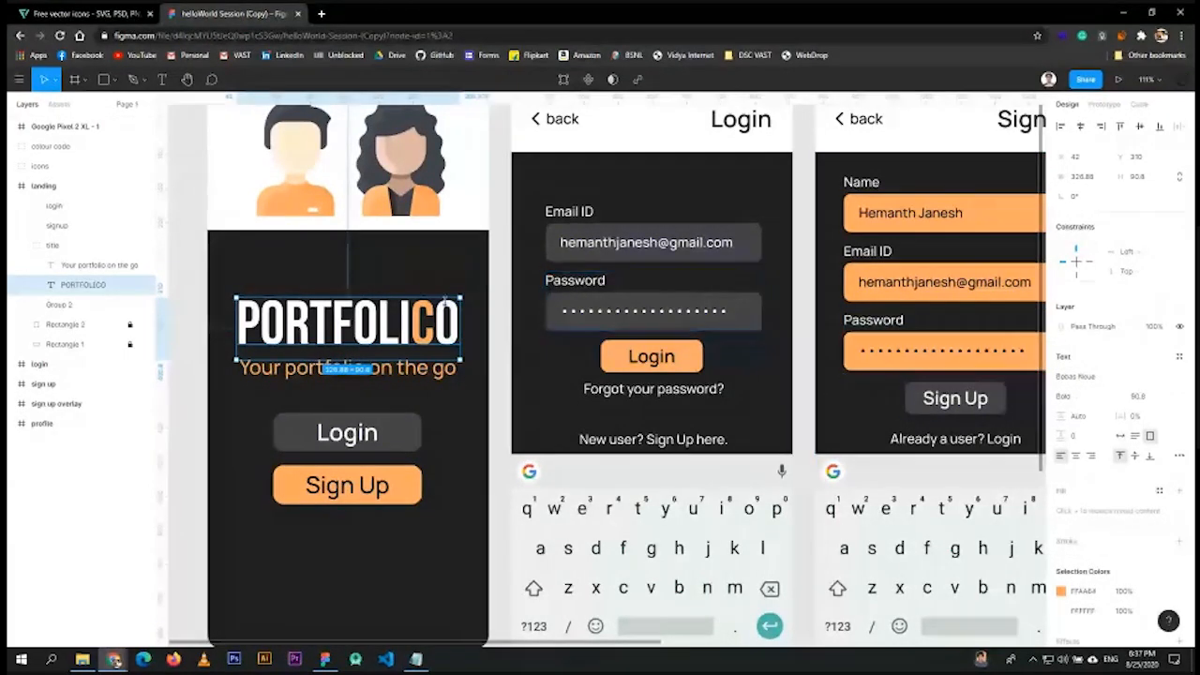
left_click(424, 370)
left_click(424, 370)
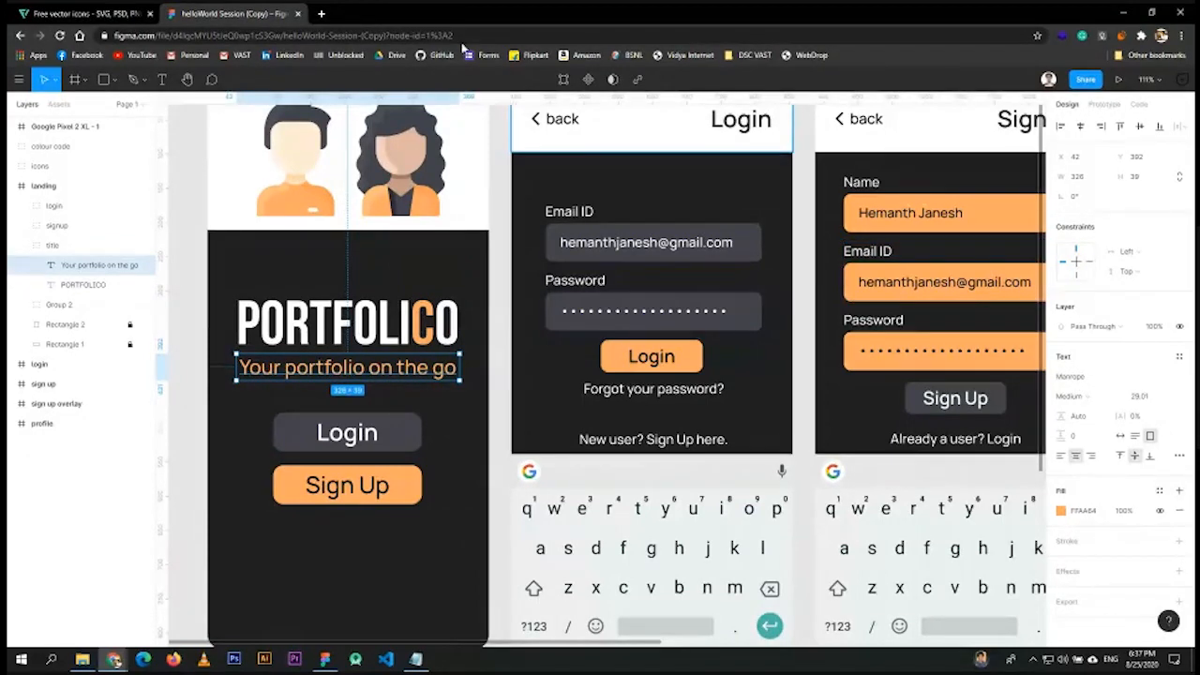
left_click(321, 13)
- Search 'manrope' and open the Manrope specimen page on Google Fonts
type("manrope")
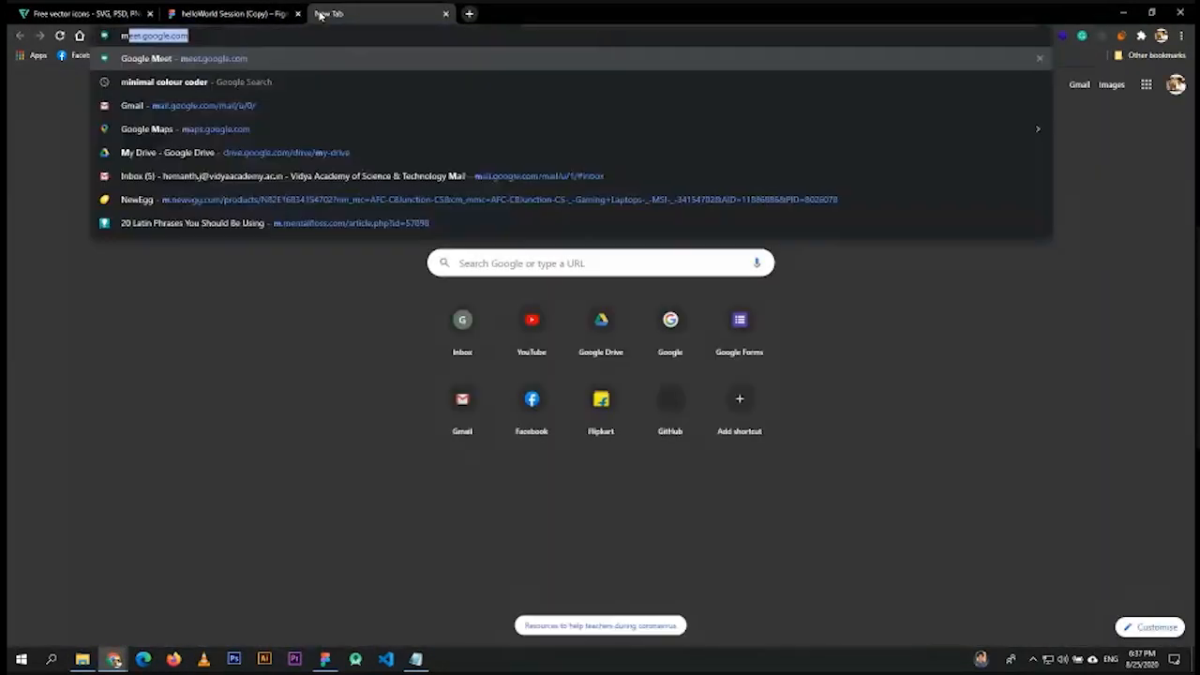
key("Return")
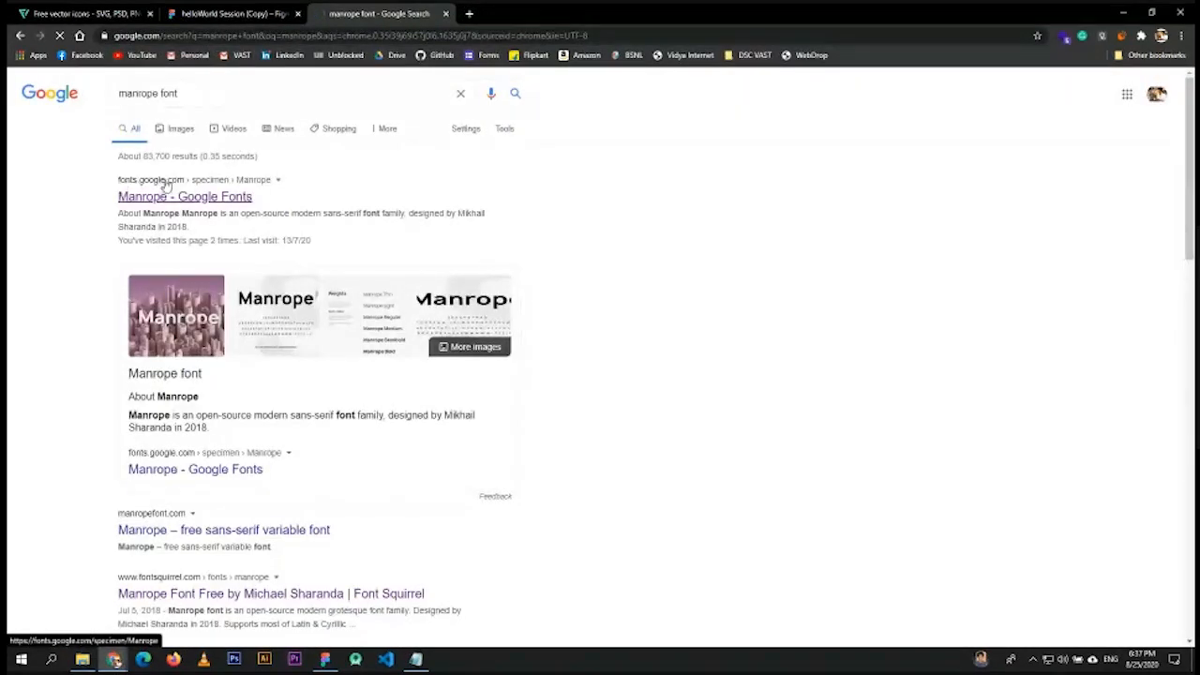
left_click(193, 198)
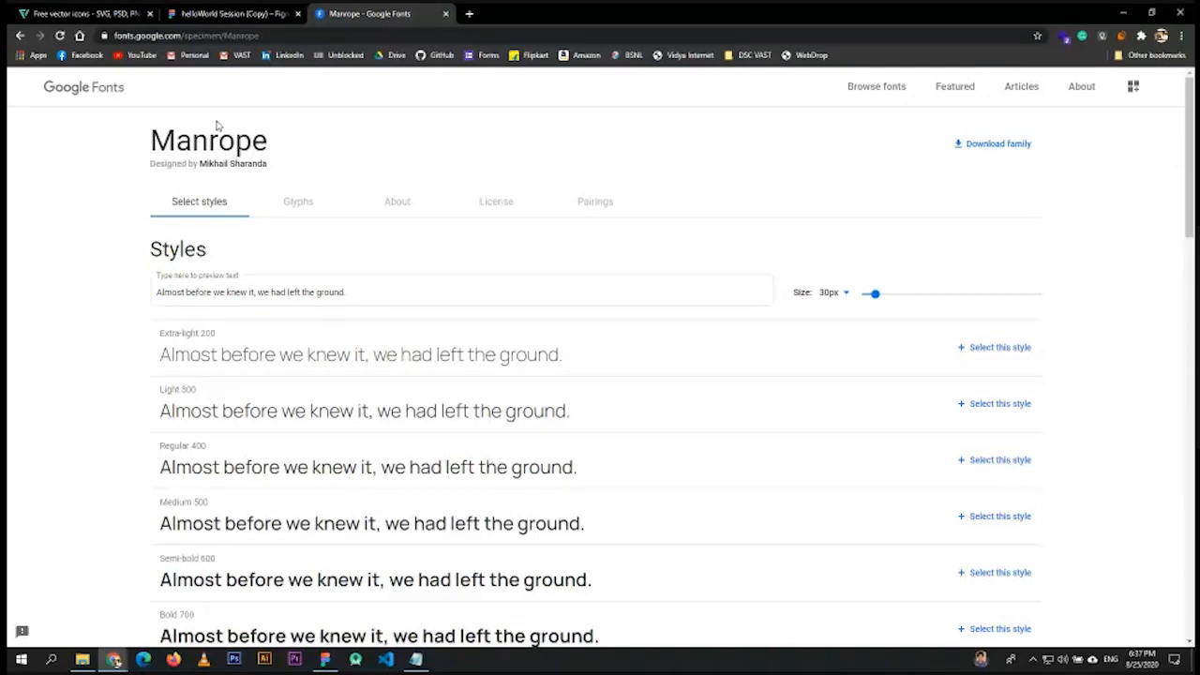
left_click(230, 13)
- Search 'bebas nue' in a new tab and open the Bebas Neue Google Fonts page
double_click(359, 330)
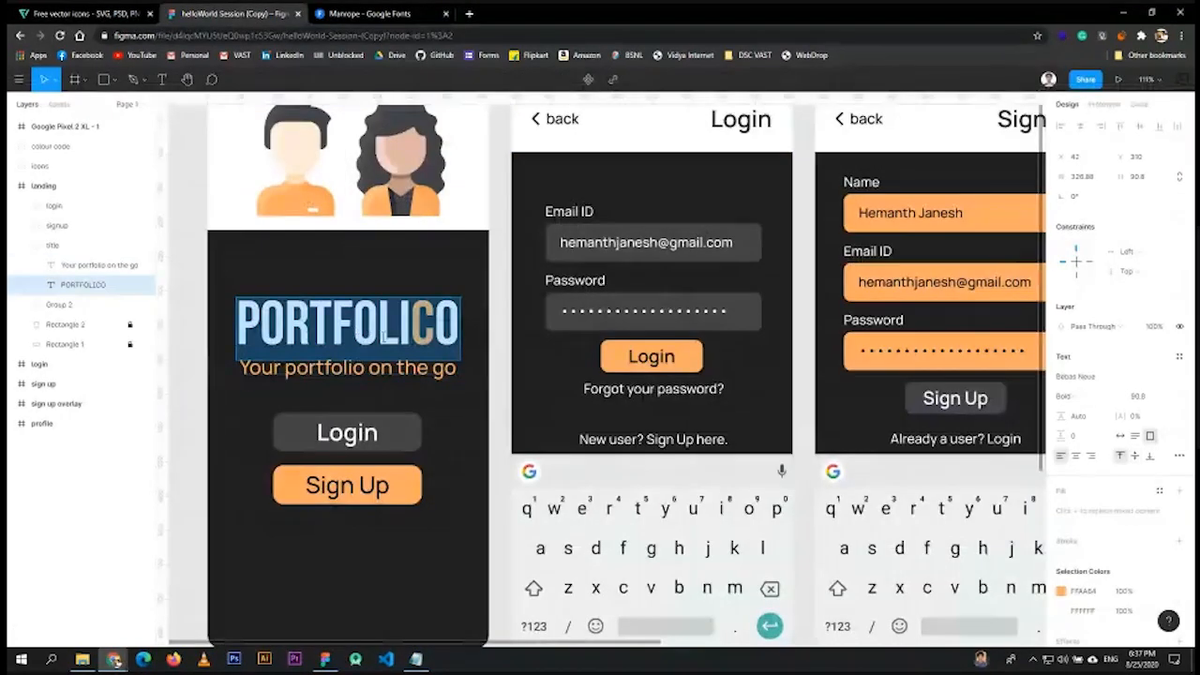
left_click(468, 13)
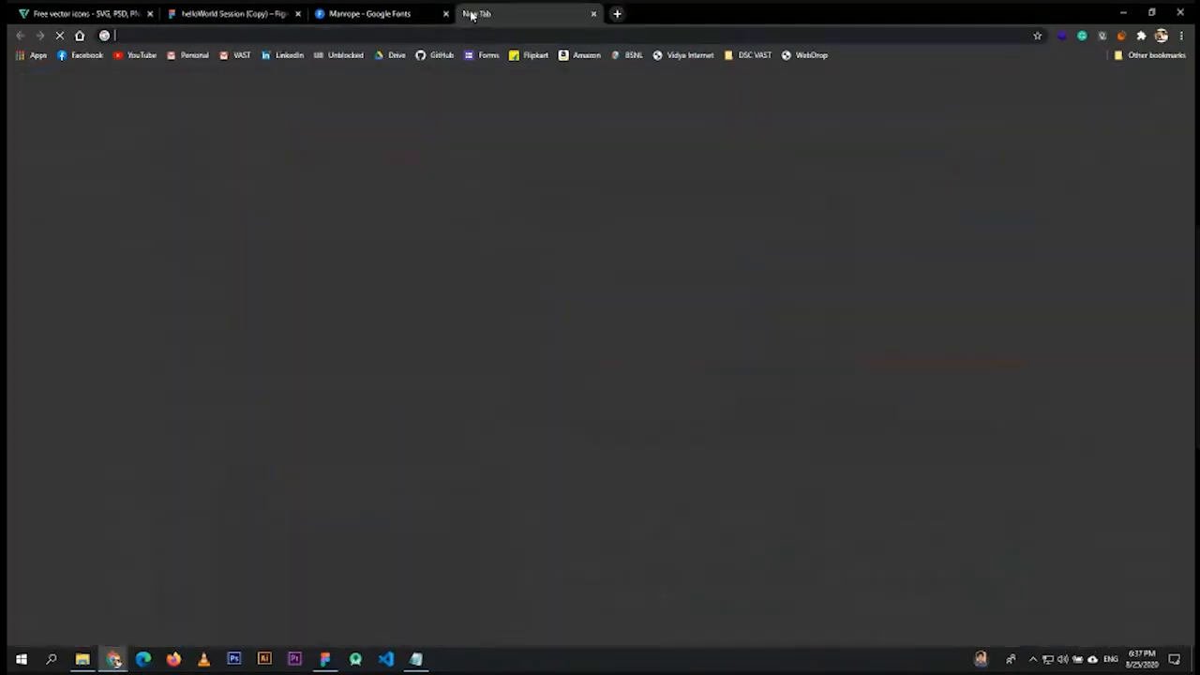
type("bebas nue")
key("Return")
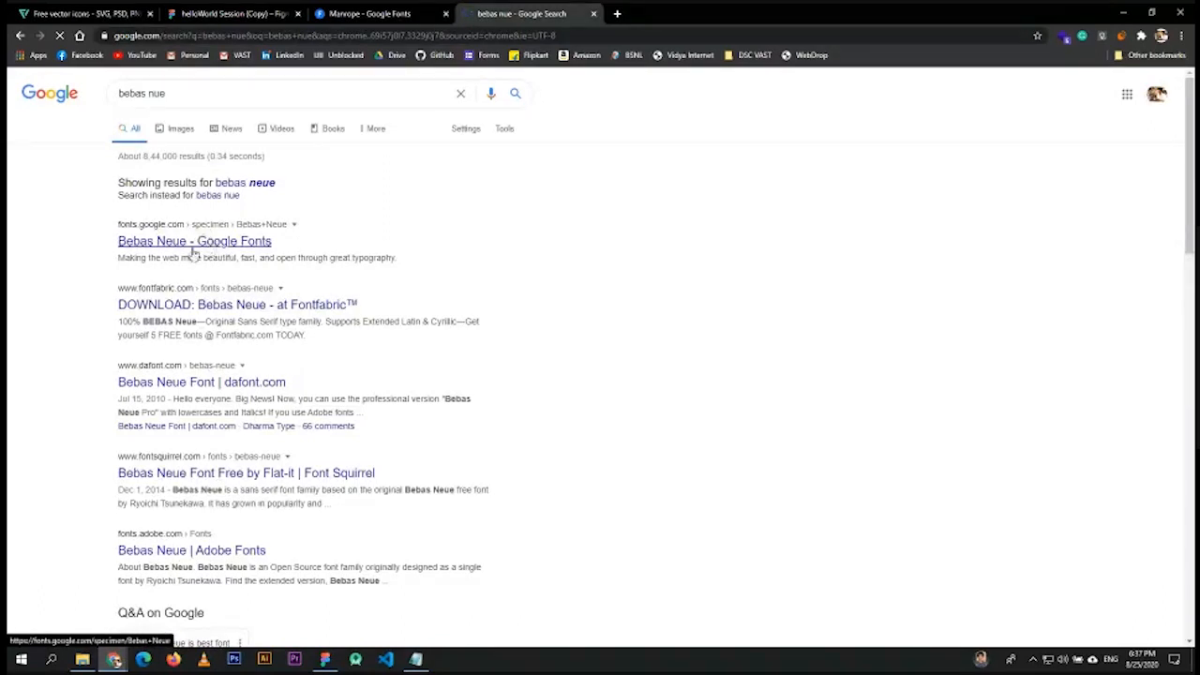
left_click(170, 243)
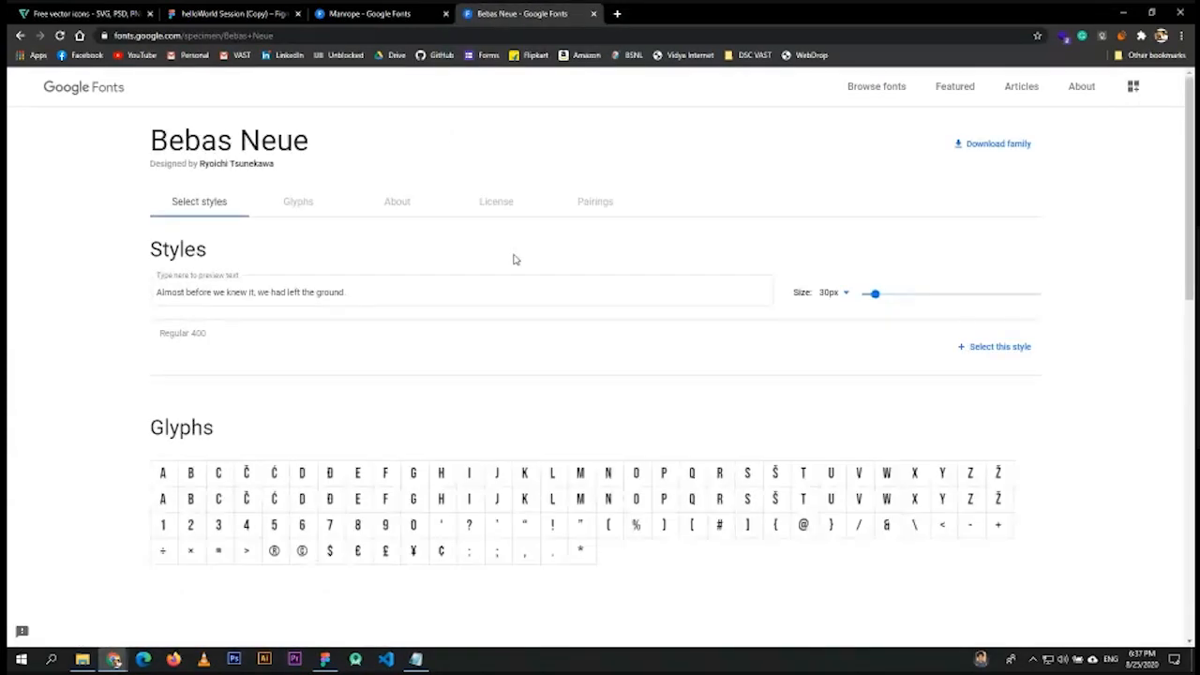
left_click(230, 13)
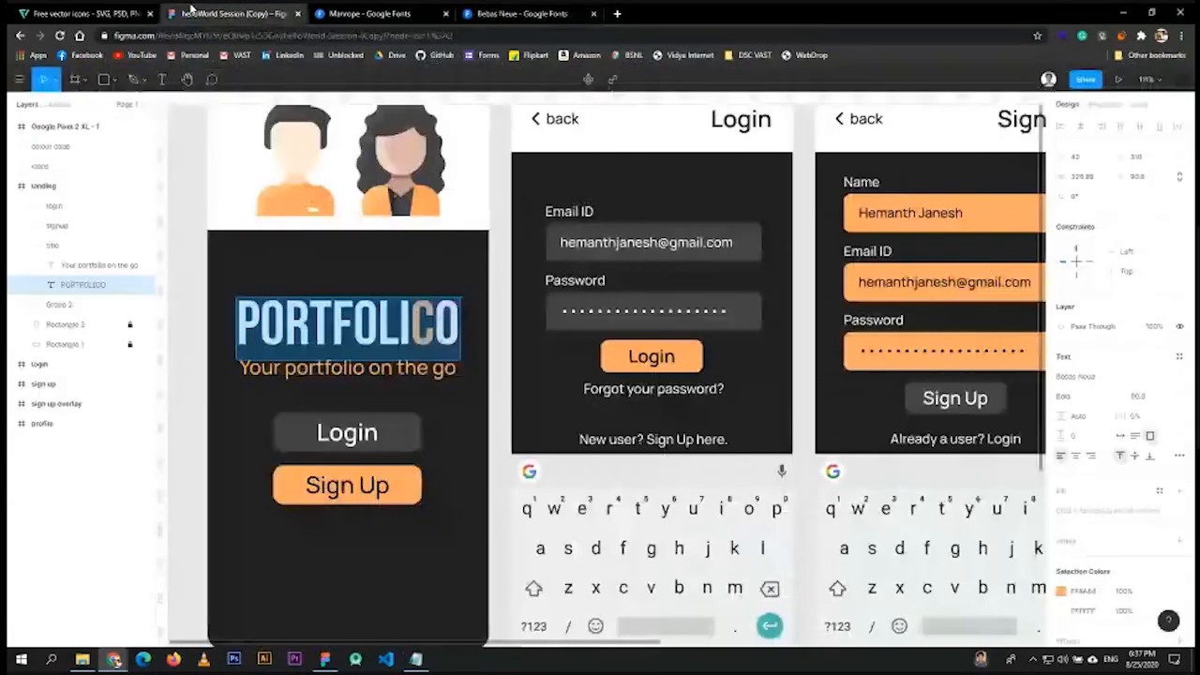
- Exit text editing, zoom out to centre all screens, then show the Bebas Neue fonts tab
key("Escape")
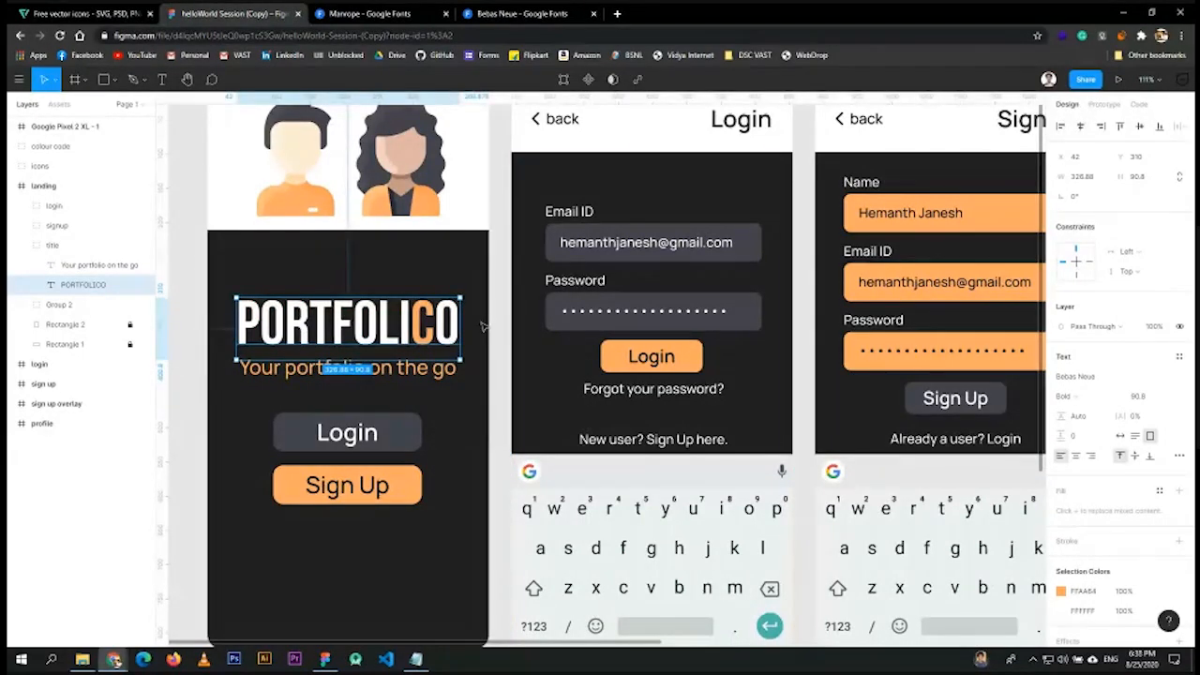
scroll(589, 366, "down", 3)
scroll(594, 369, "down", 3)
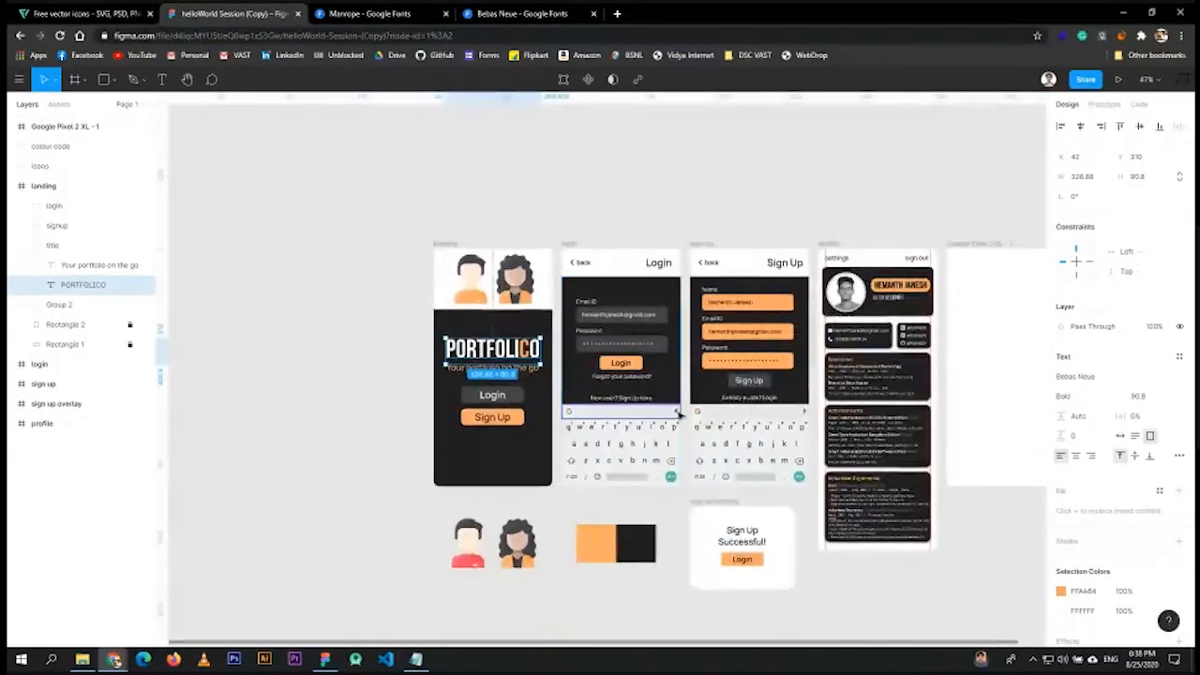
left_click_drag(822, 204, 712, 144)
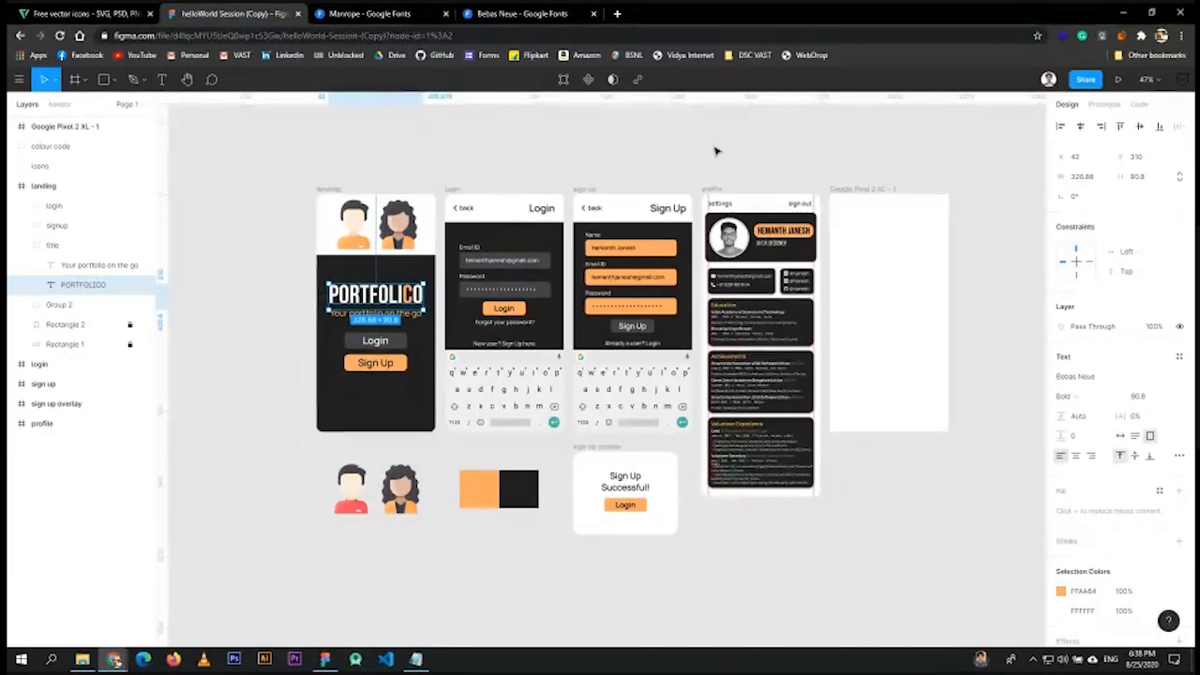
left_click(525, 13)
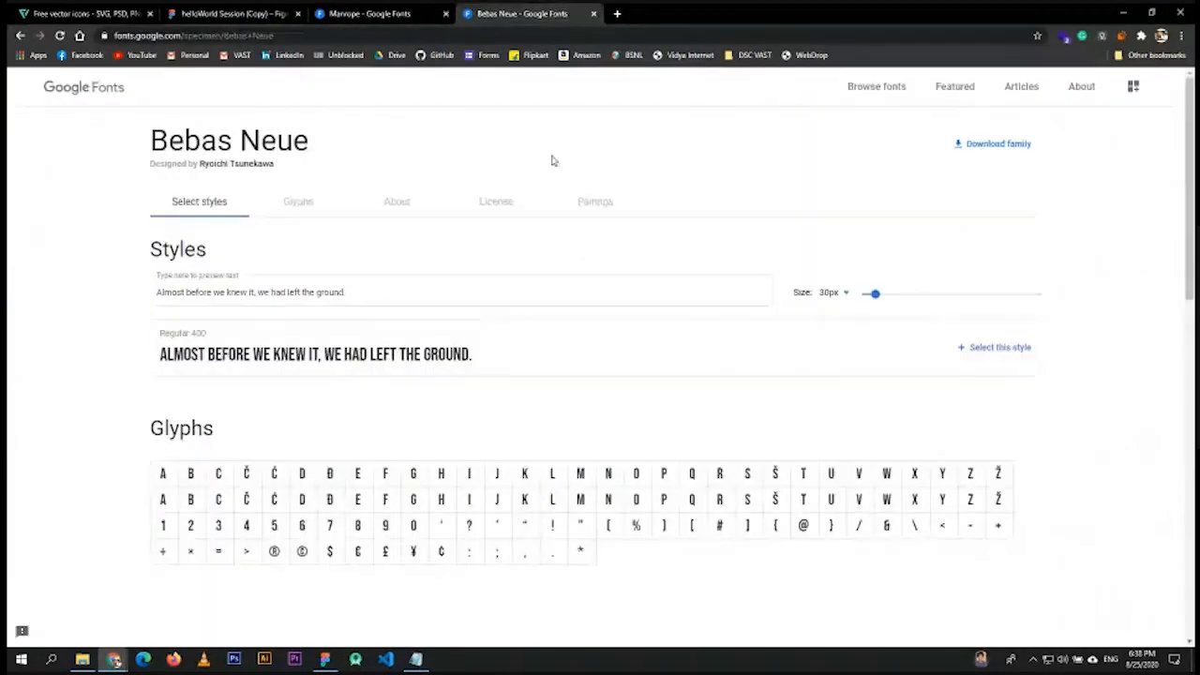
- Download the Bebas Neue family zip and open it in WinRAR, listing BebasNeue-Regular.ttf
left_click(977, 151)
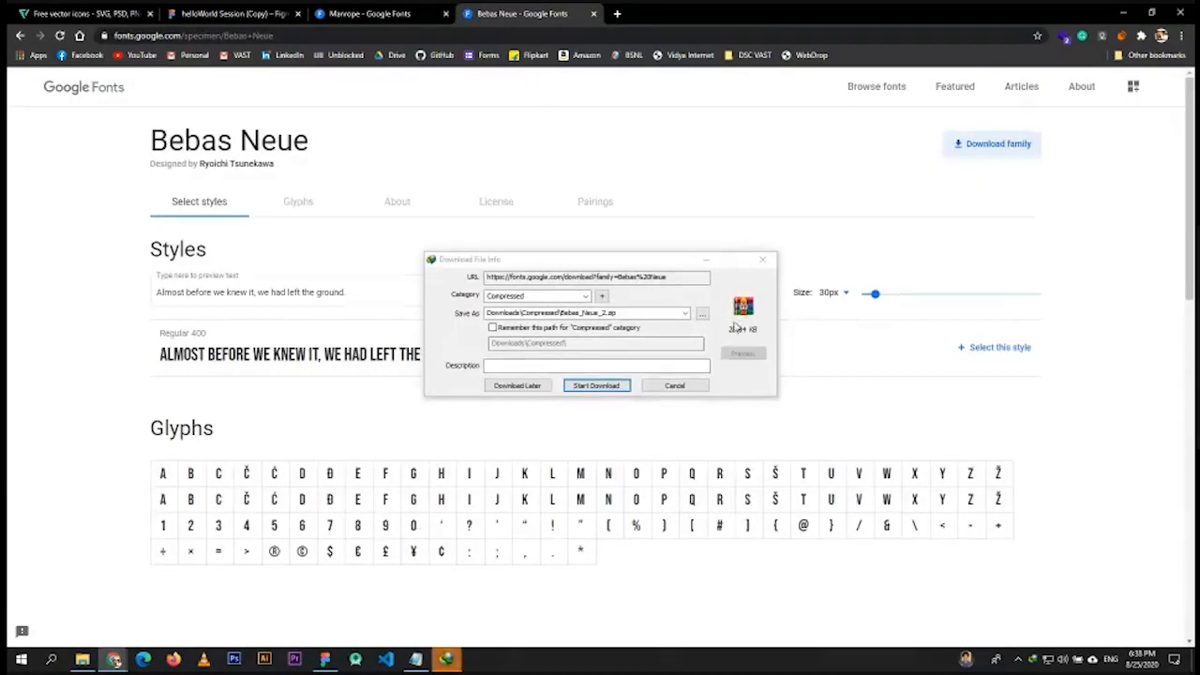
left_click(594, 385)
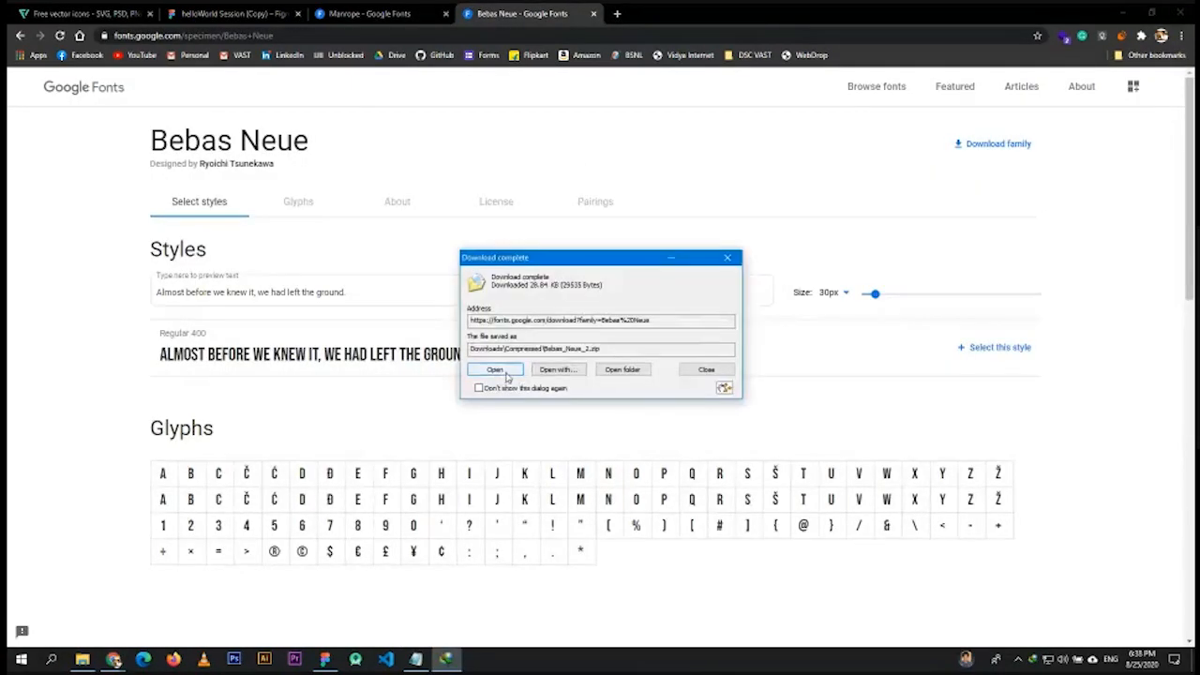
left_click(519, 373)
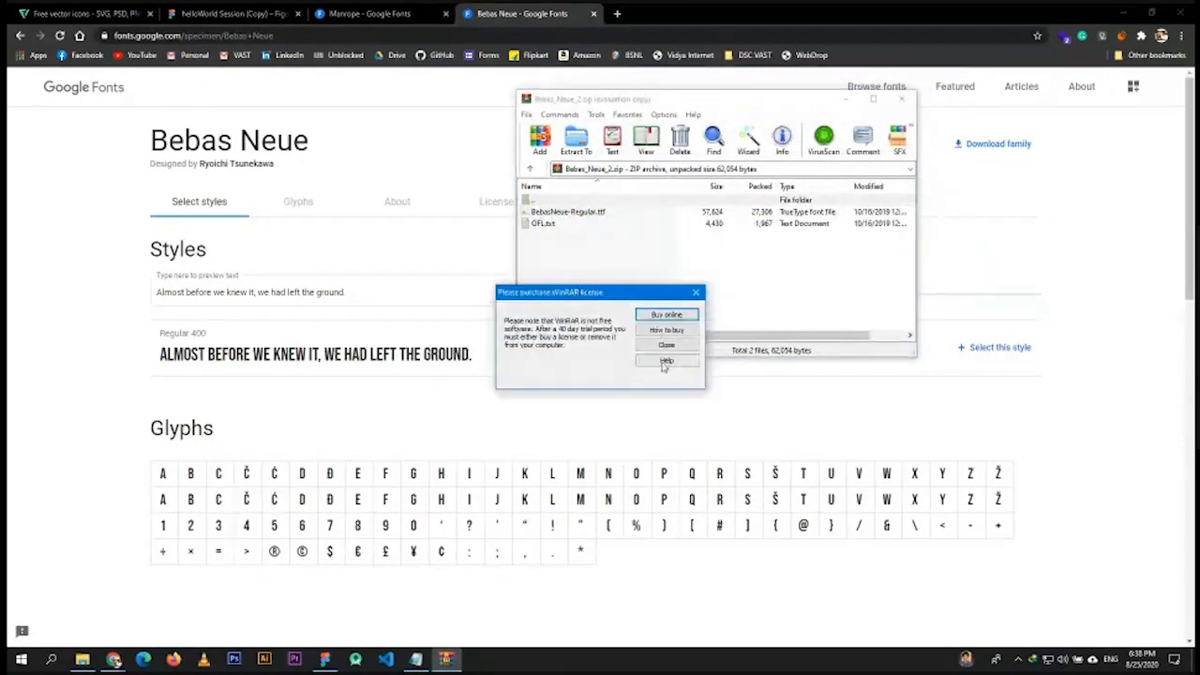
left_click(668, 347)
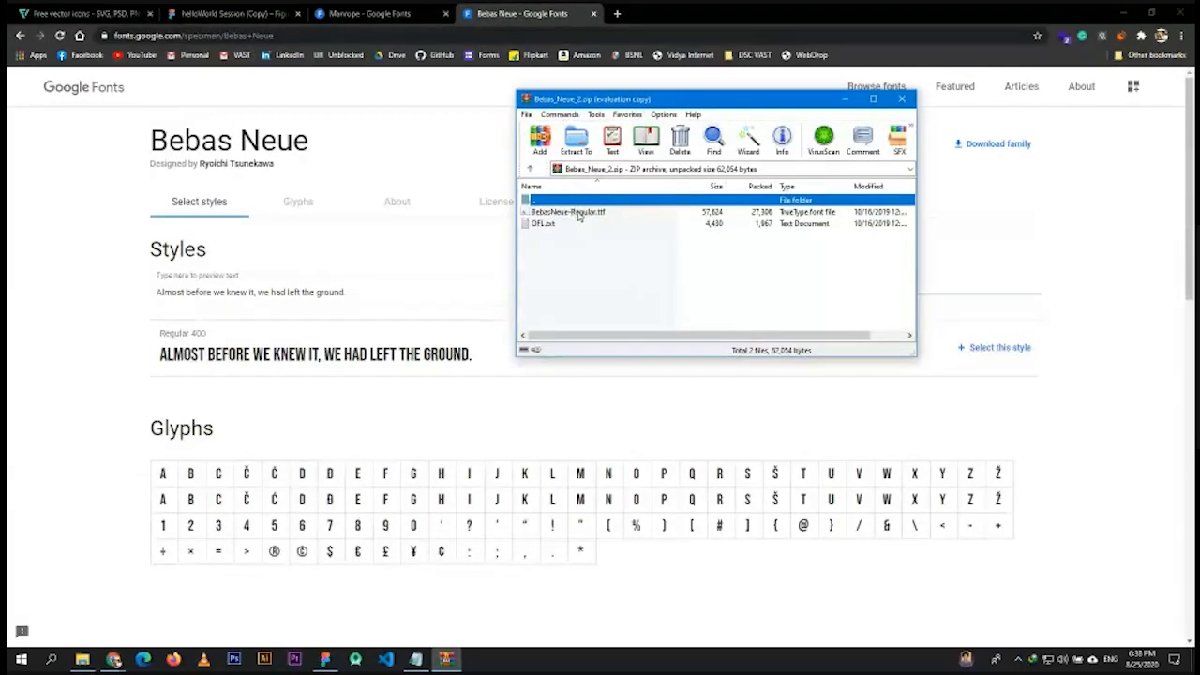
left_click(1125, 198)
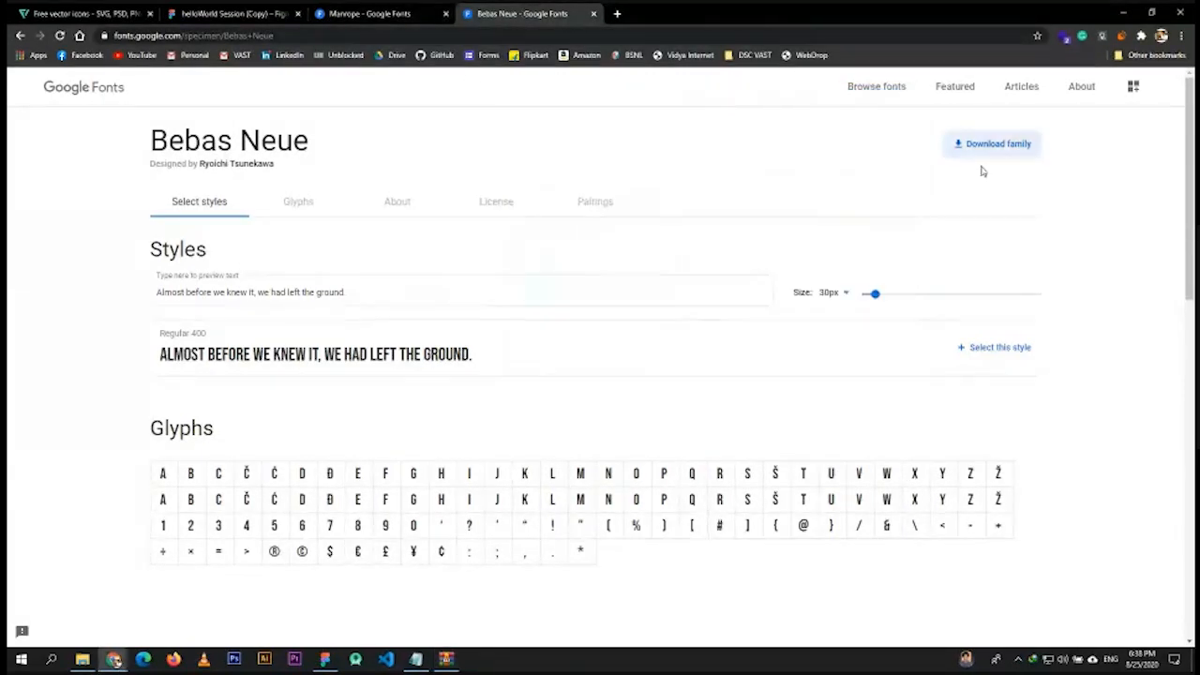
key("alt+Tab")
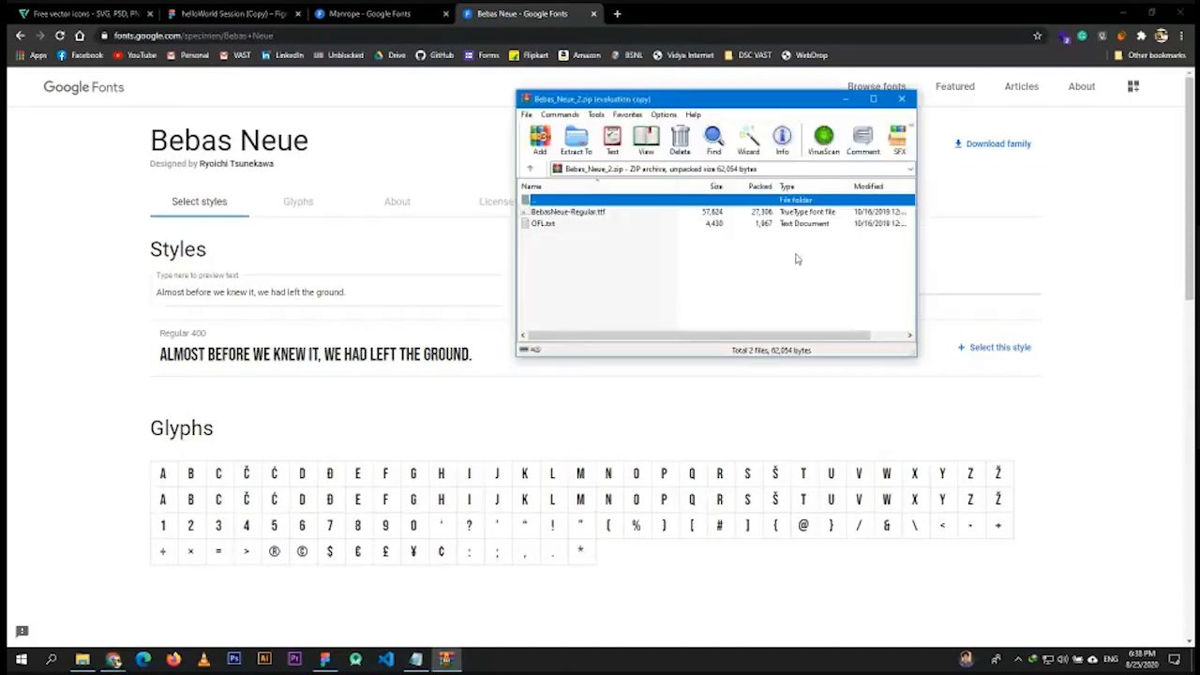
- Install Bebas Neue Regular from BebasNeue-Regular.ttf, answering the already-installed prompt
left_click(564, 214)
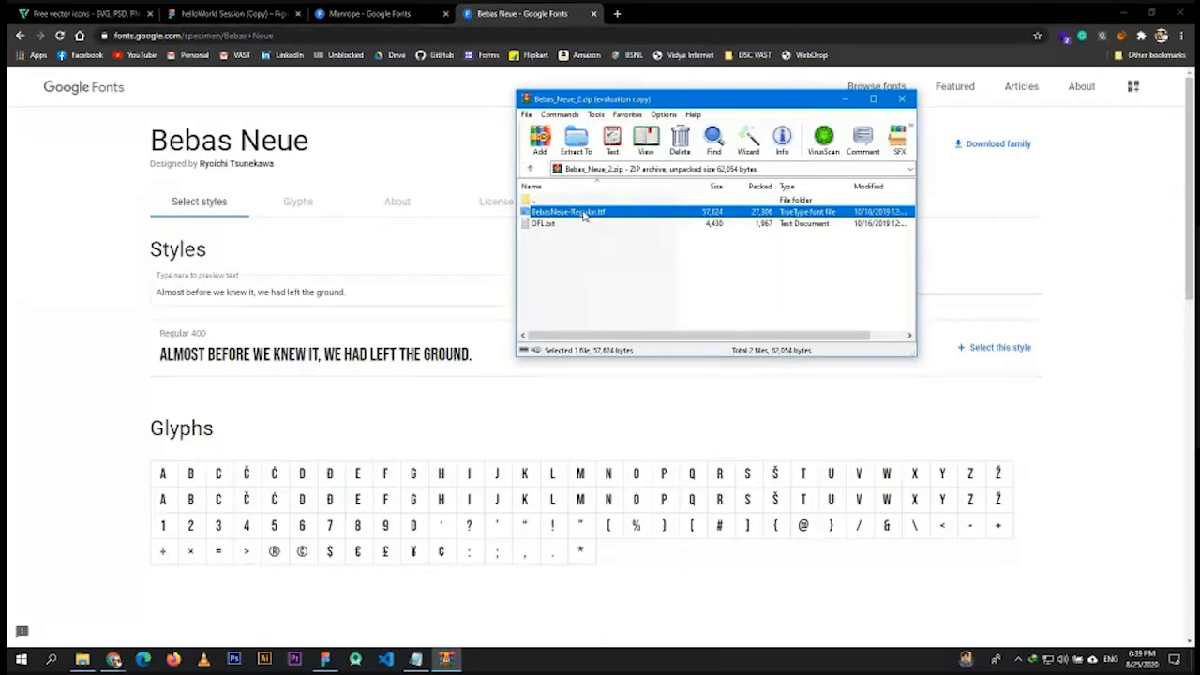
double_click(584, 216)
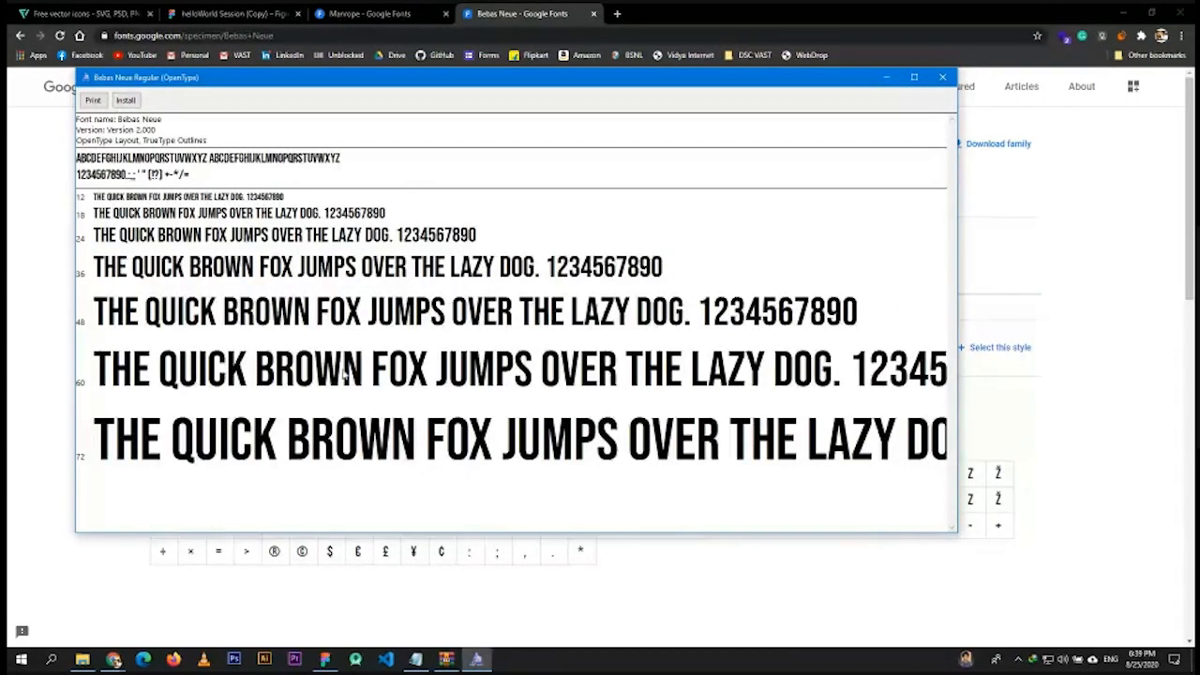
left_click(130, 101)
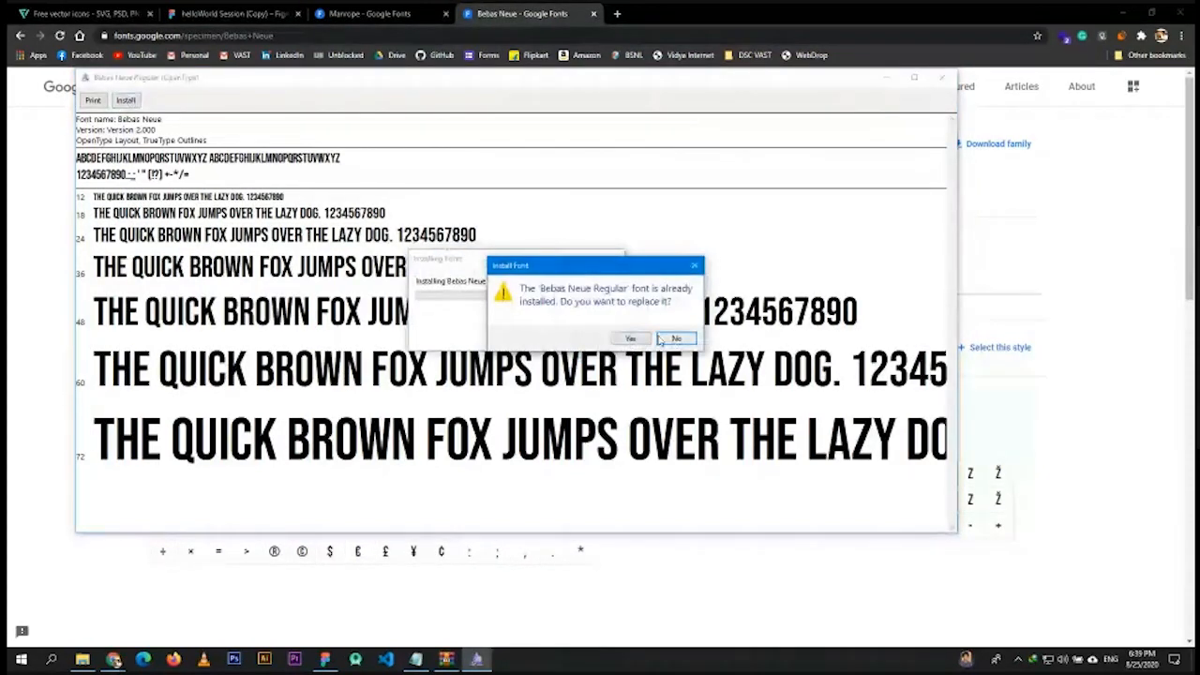
left_click(631, 338)
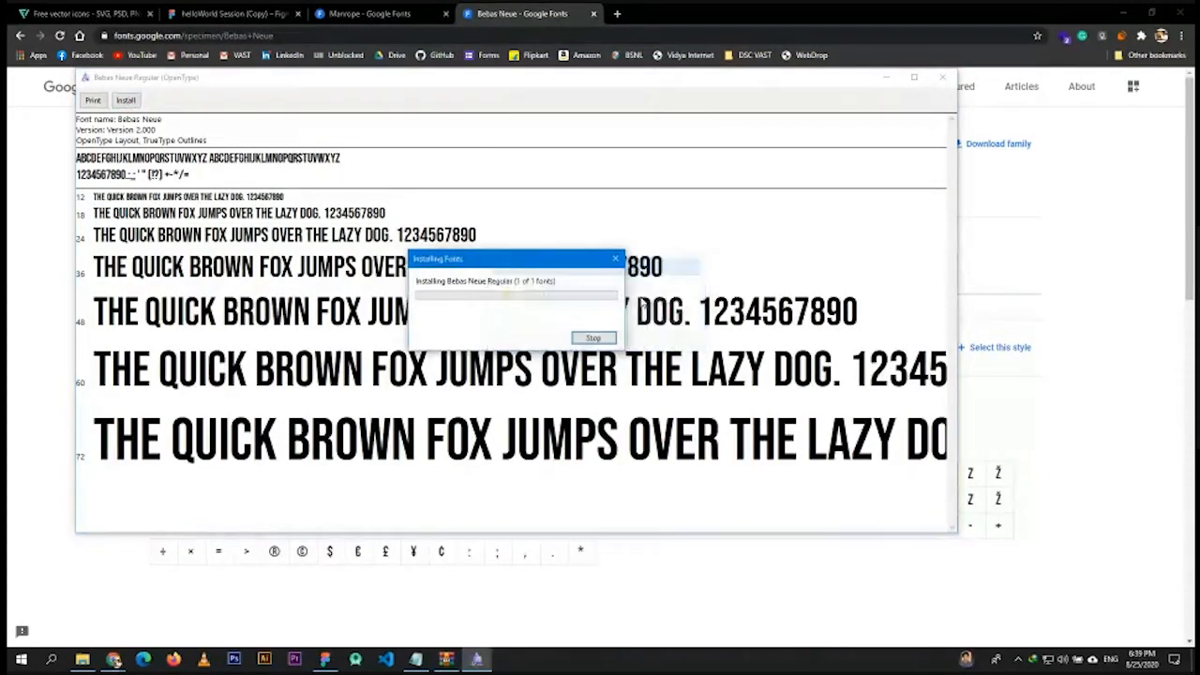
left_click(614, 262)
- Close the font preview, the WinRAR archive and the Manrope and Bebas Neue tabs
left_click(942, 77)
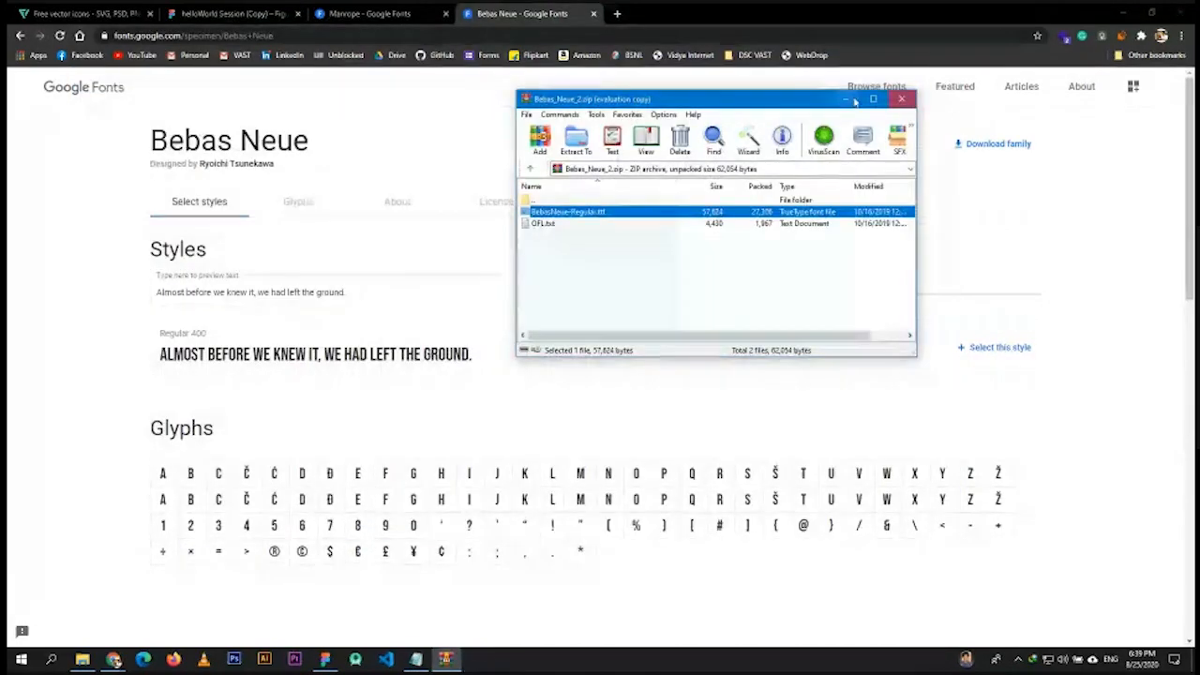
left_click(901, 99)
left_click(394, 13)
left_click(445, 14)
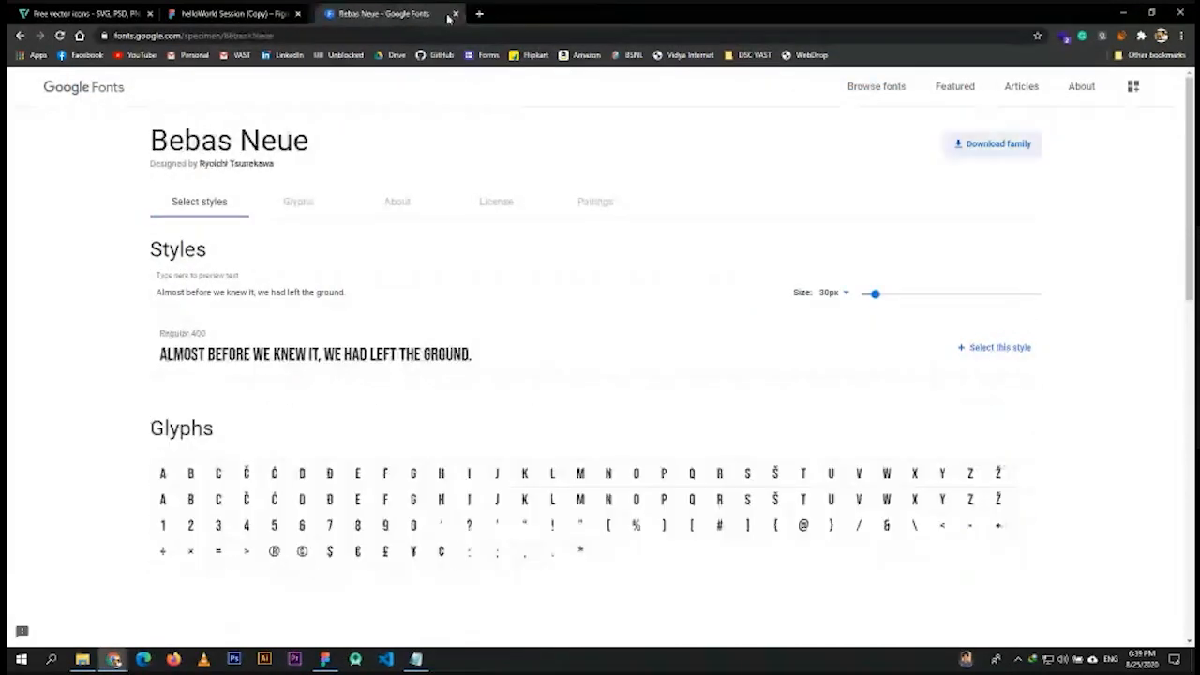
left_click(455, 13)
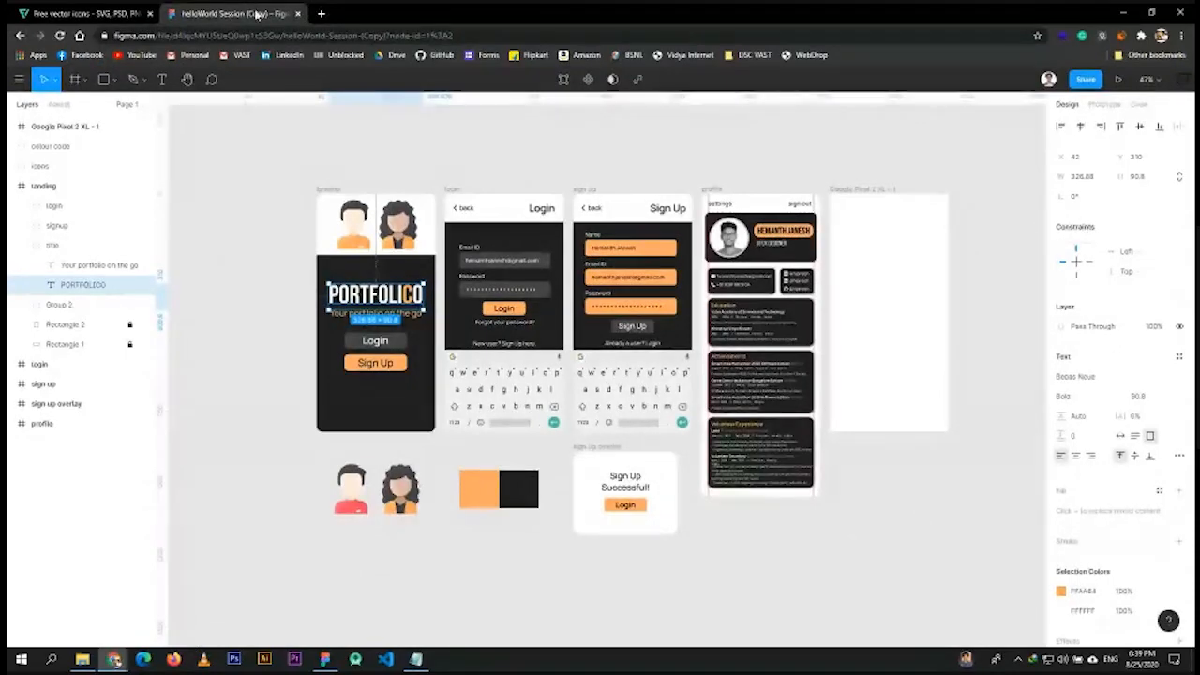
- Deselect the PORTFOLICO text and leave the file for the Drafts list
left_click(348, 152)
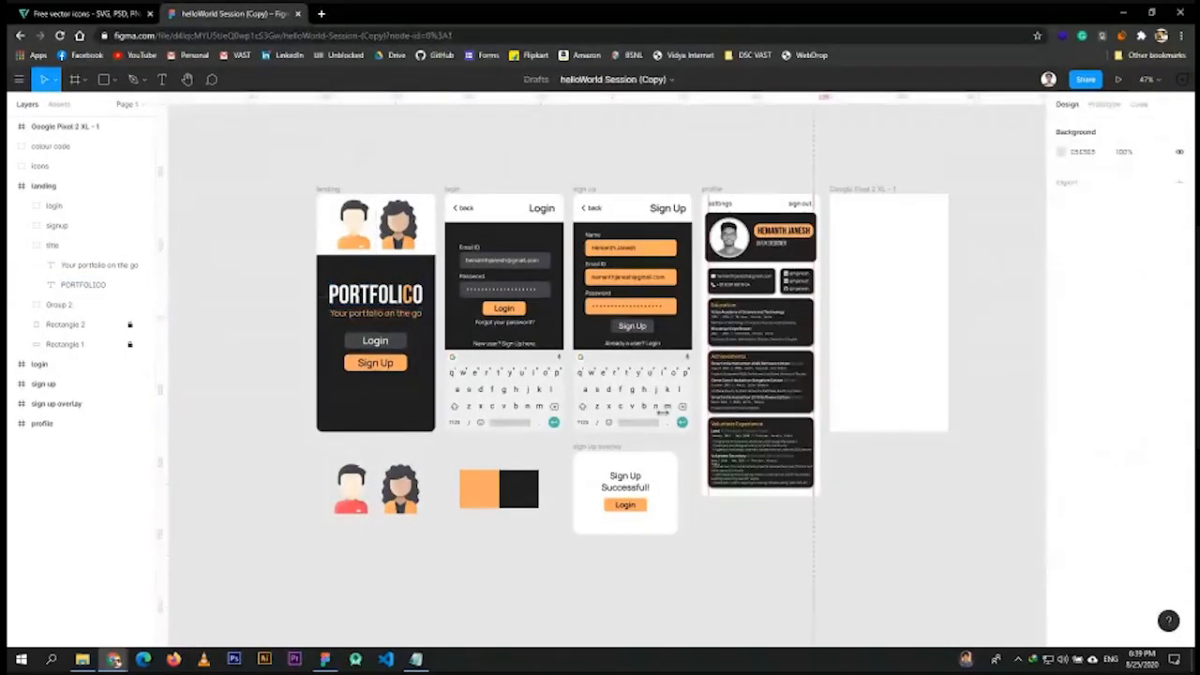
left_click(19, 80)
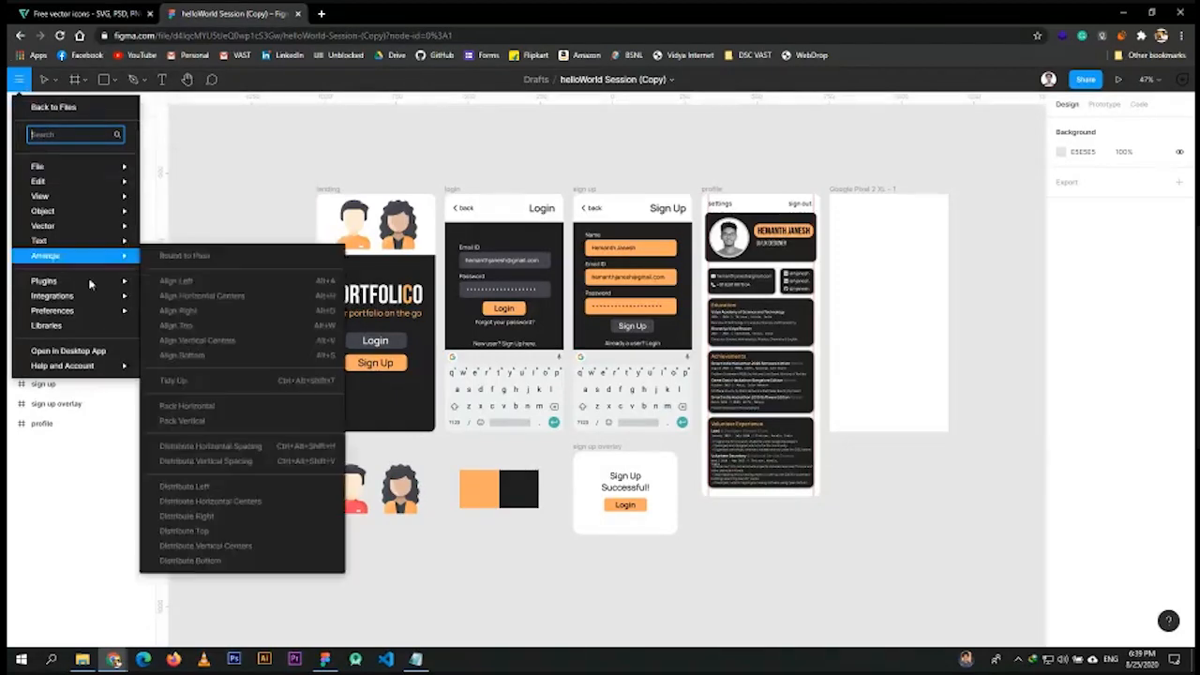
left_click(49, 110)
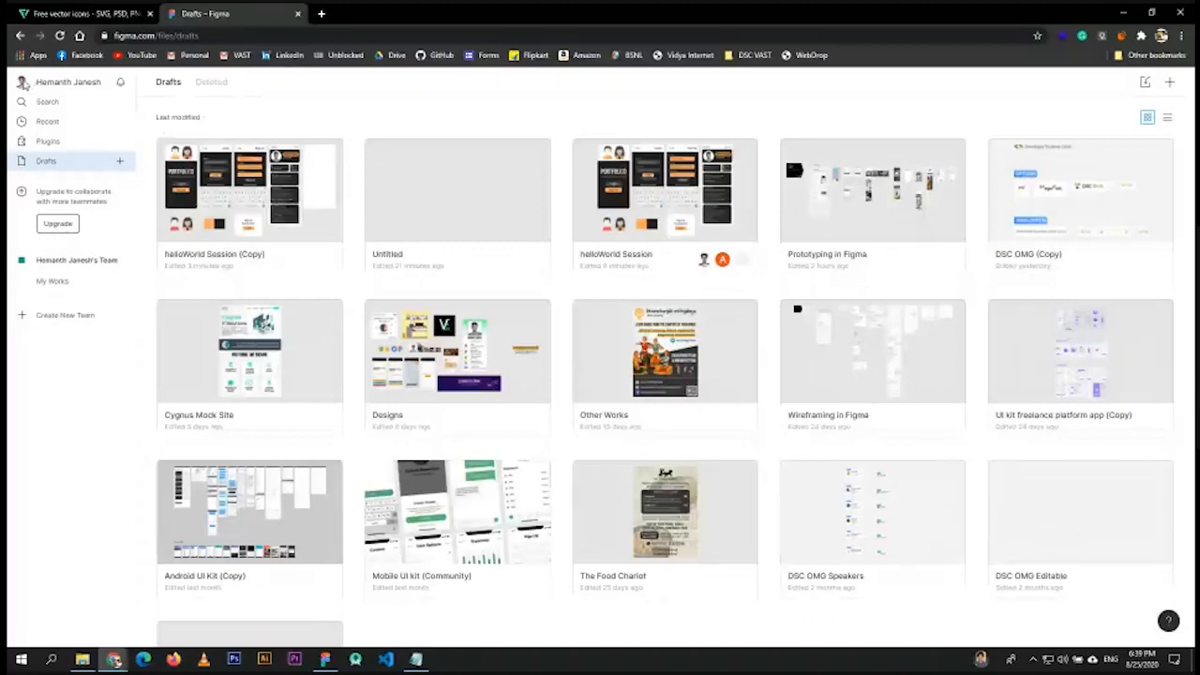
- Check in account Settings that local fonts are enabled through Figma Helper
left_click(22, 82)
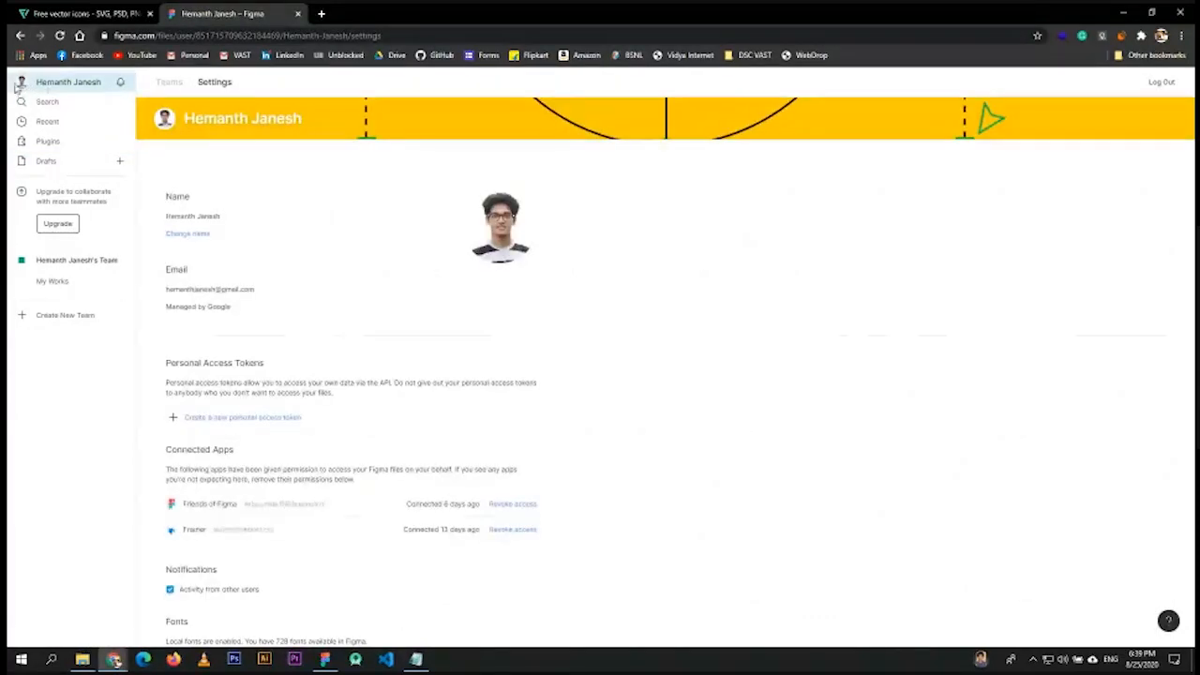
scroll(241, 434, "down", 2)
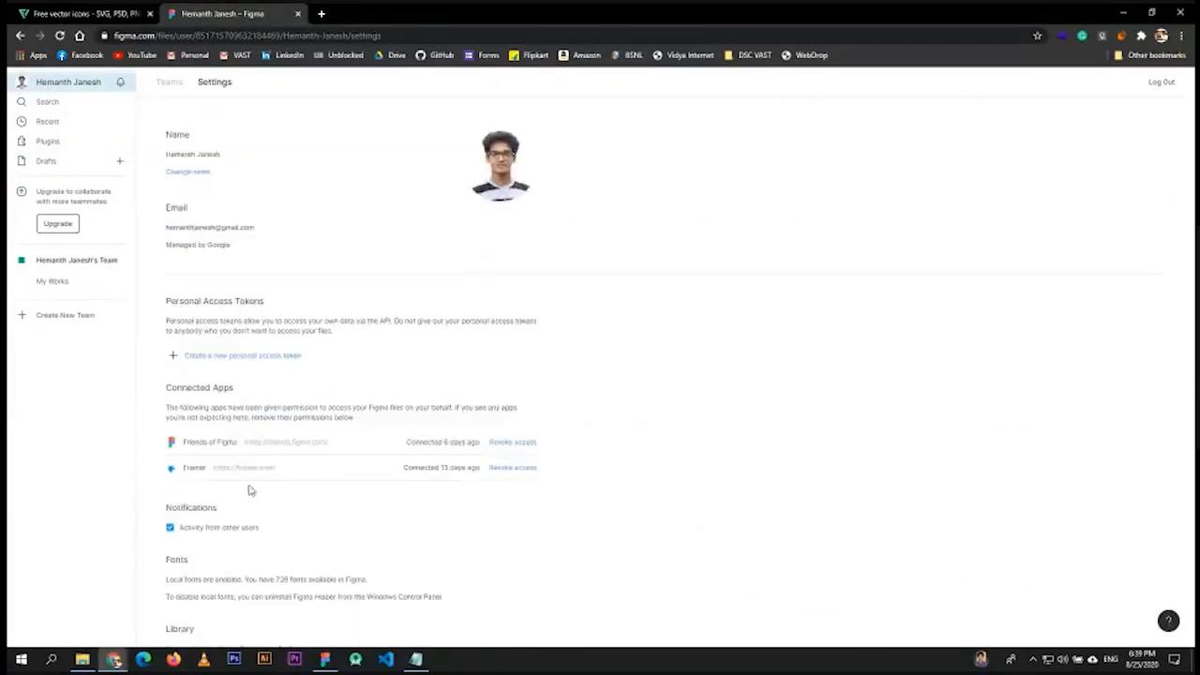
scroll(251, 533, "down", 1)
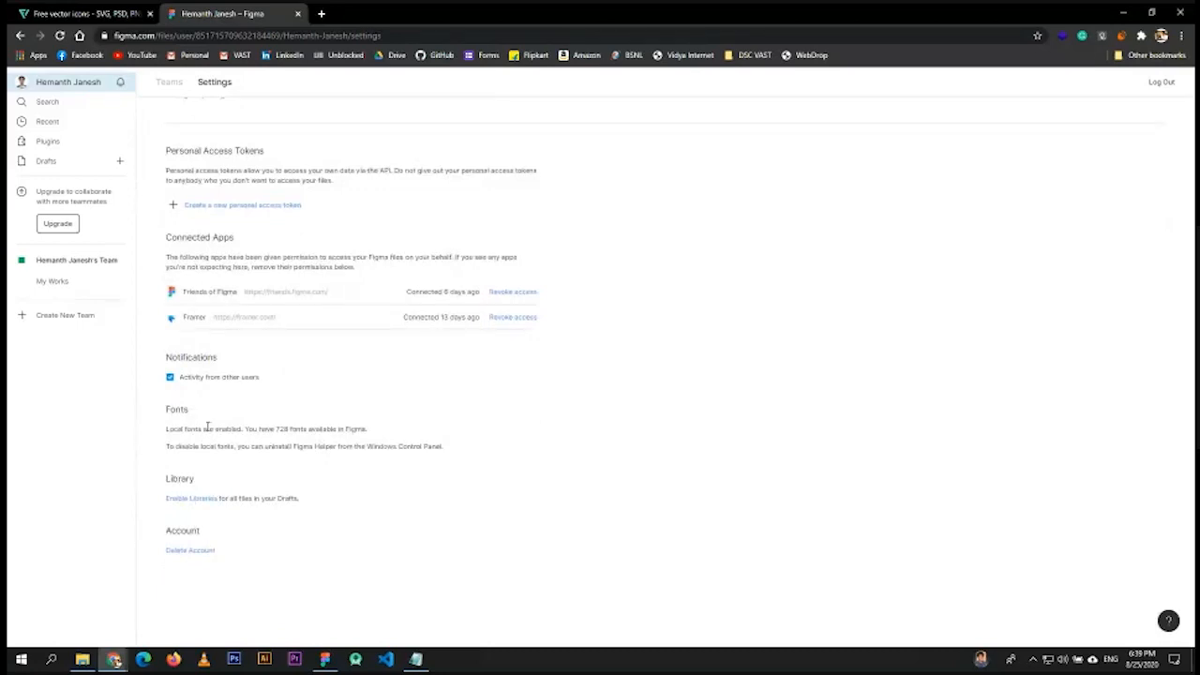
left_click_drag(163, 433, 404, 431)
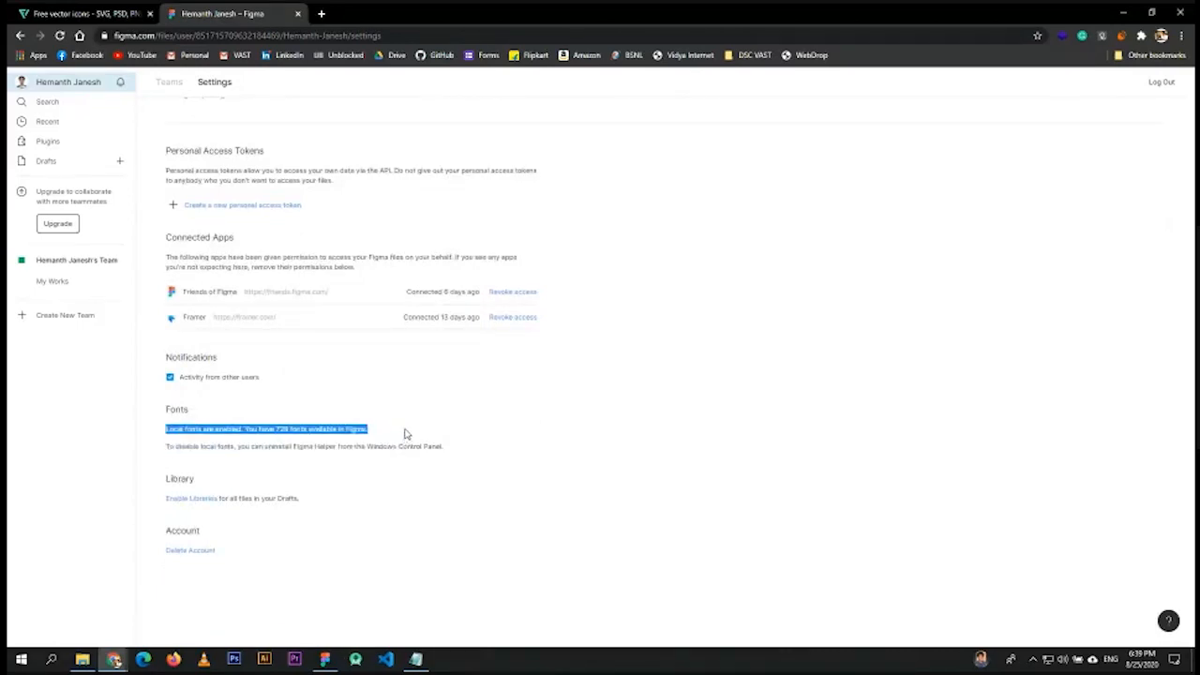
left_click(323, 478)
left_click_drag(294, 447, 324, 447)
scroll(315, 332, "up", 3)
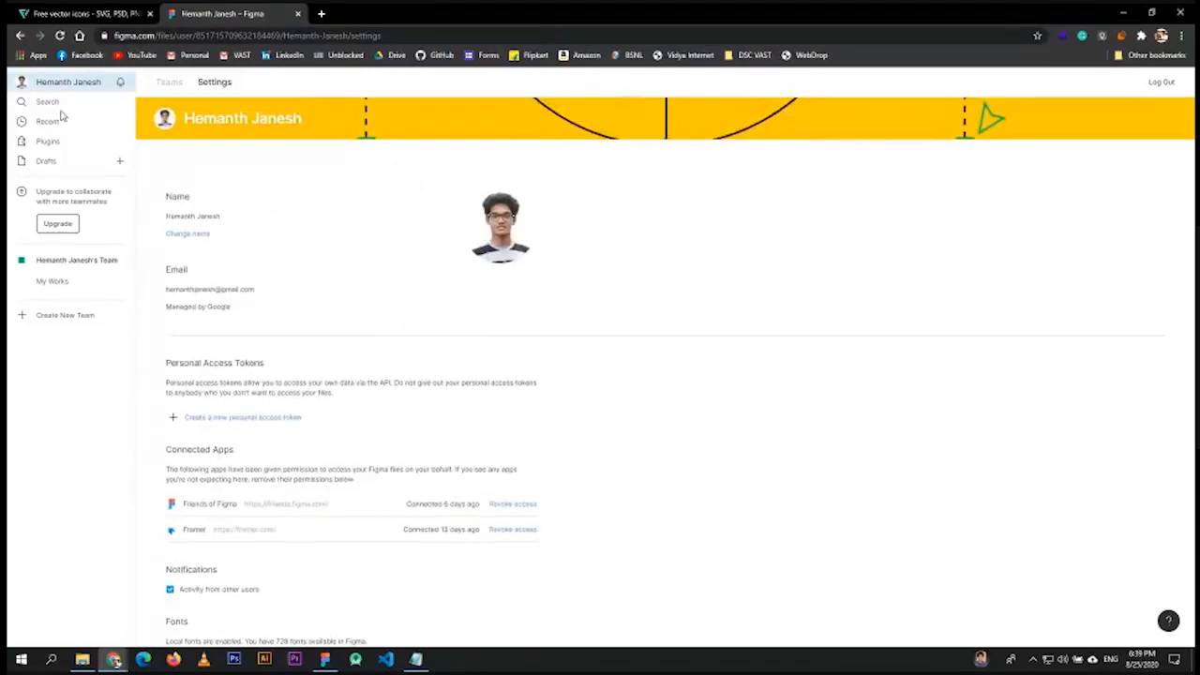
- Reopen helloWorld Session (Copy) from Drafts, then enter 'font combinations' in a new tab
left_click(48, 163)
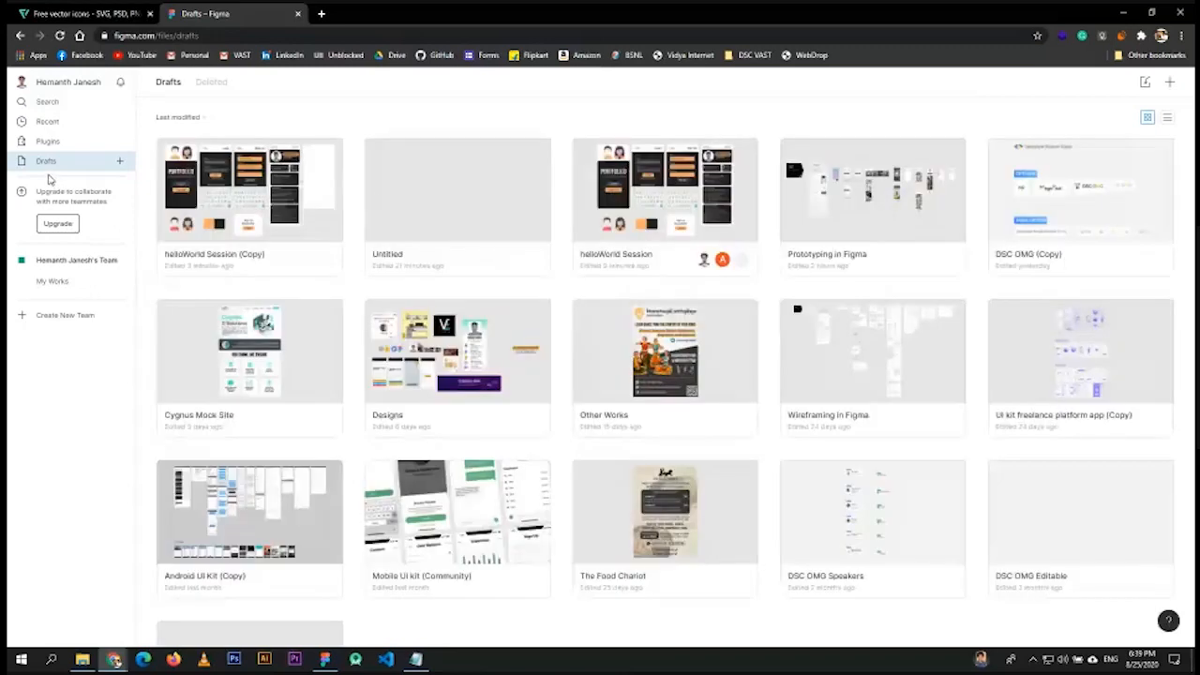
left_click(272, 196)
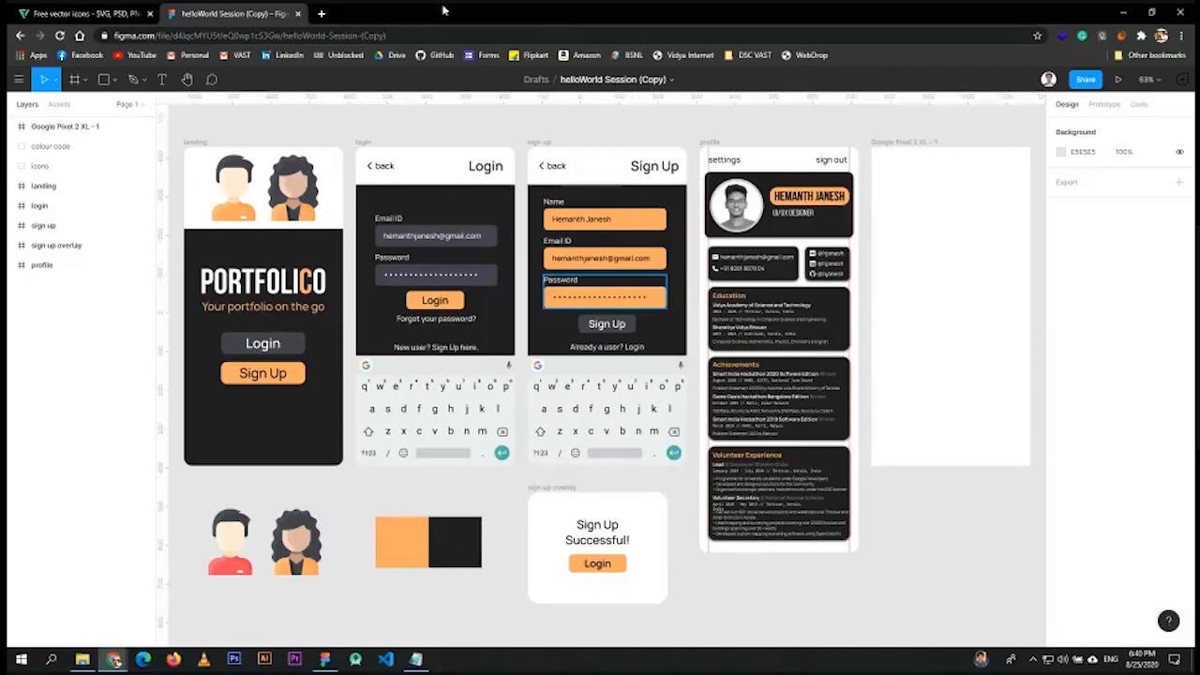
left_click(317, 15)
type("fo")
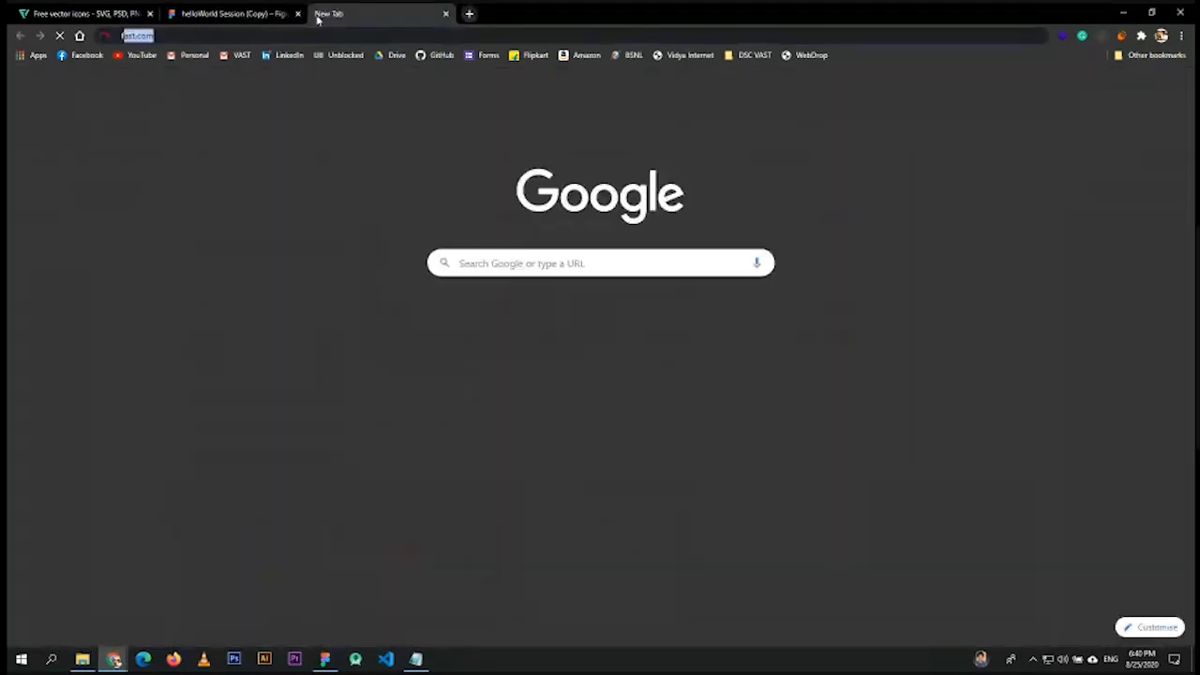
type("nt com")
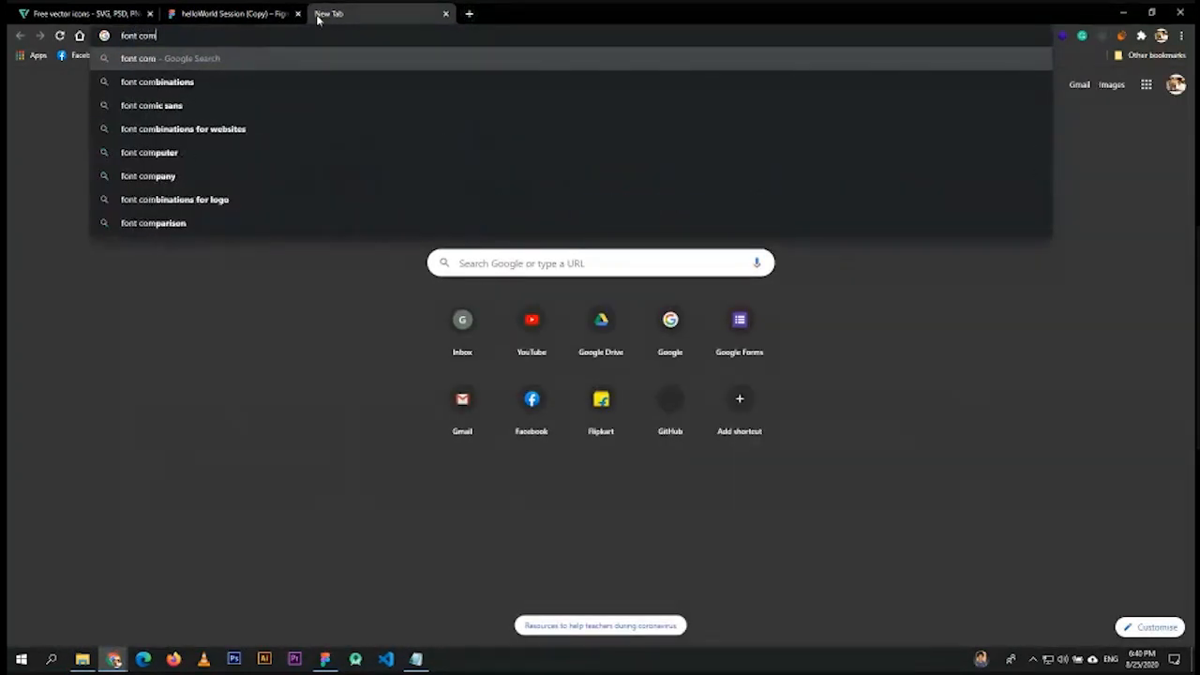
type("binations")
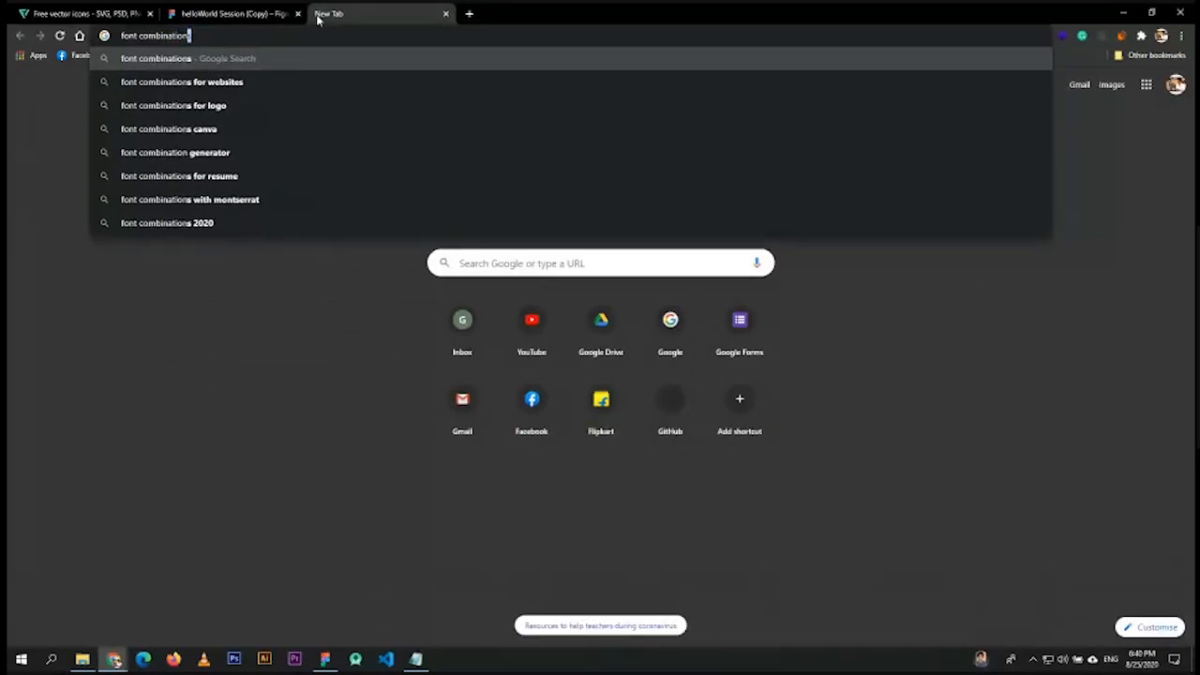
- Search 'font combinations', highlight pairings like Montserrat / Cardo, and start a 'colour com' query
key("Return")
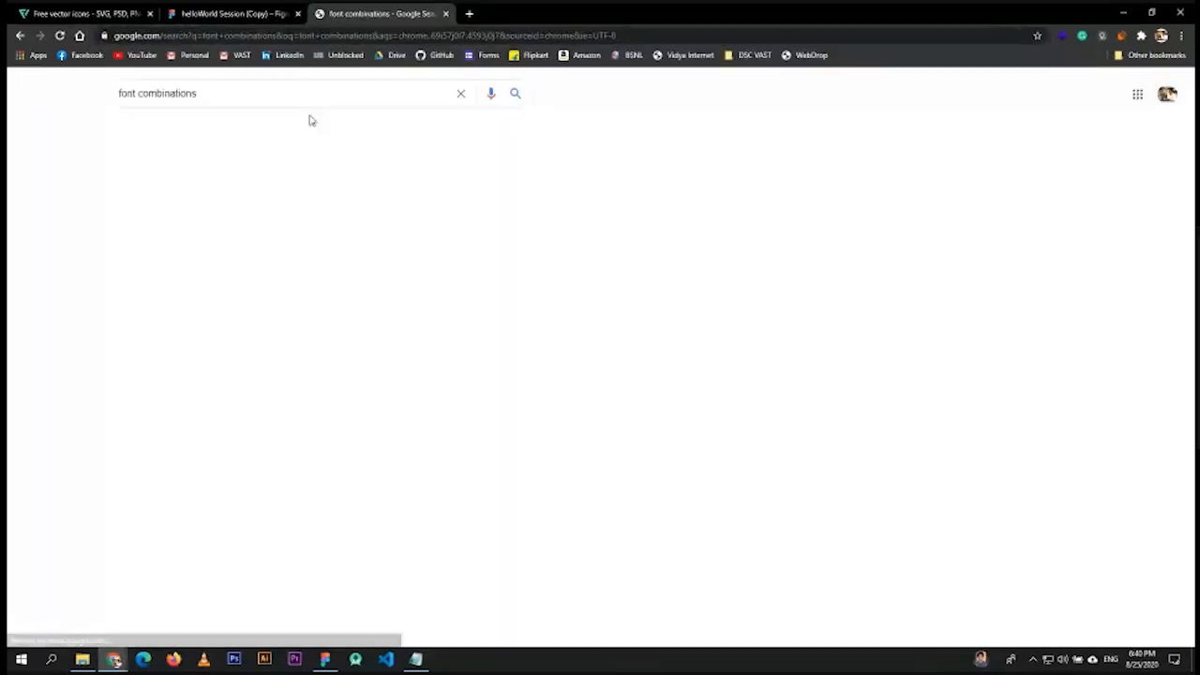
left_click_drag(144, 213, 281, 212)
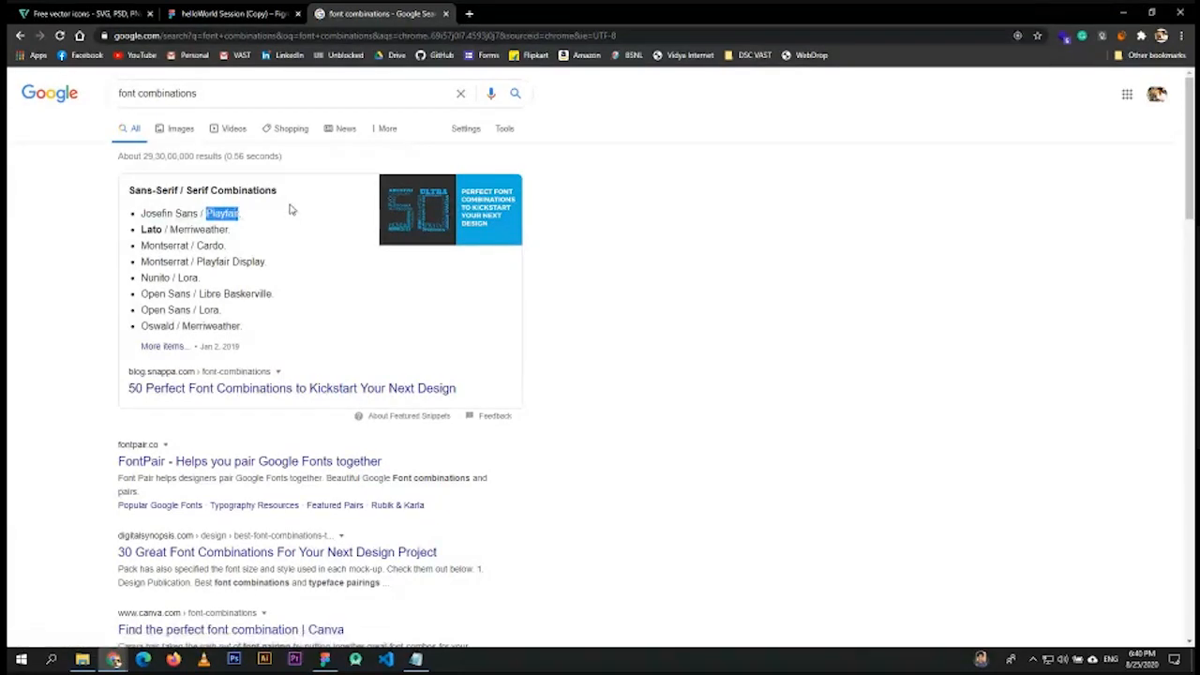
left_click(188, 227)
left_click_drag(233, 246, 185, 245)
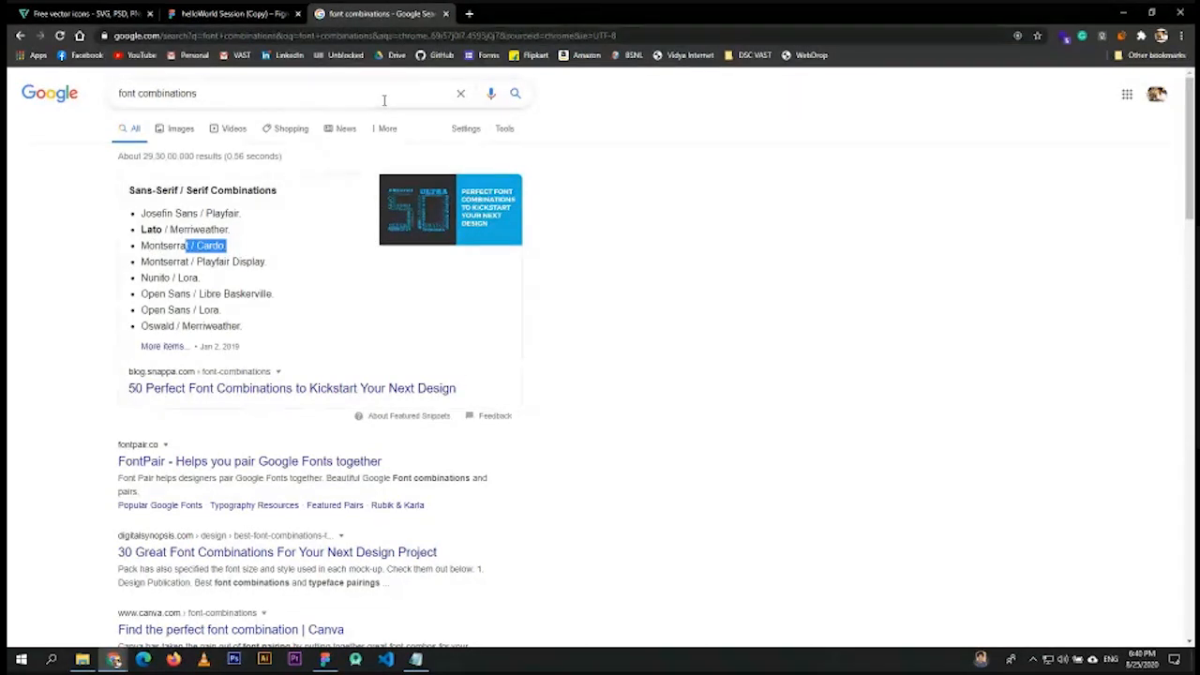
left_click_drag(141, 293, 264, 294)
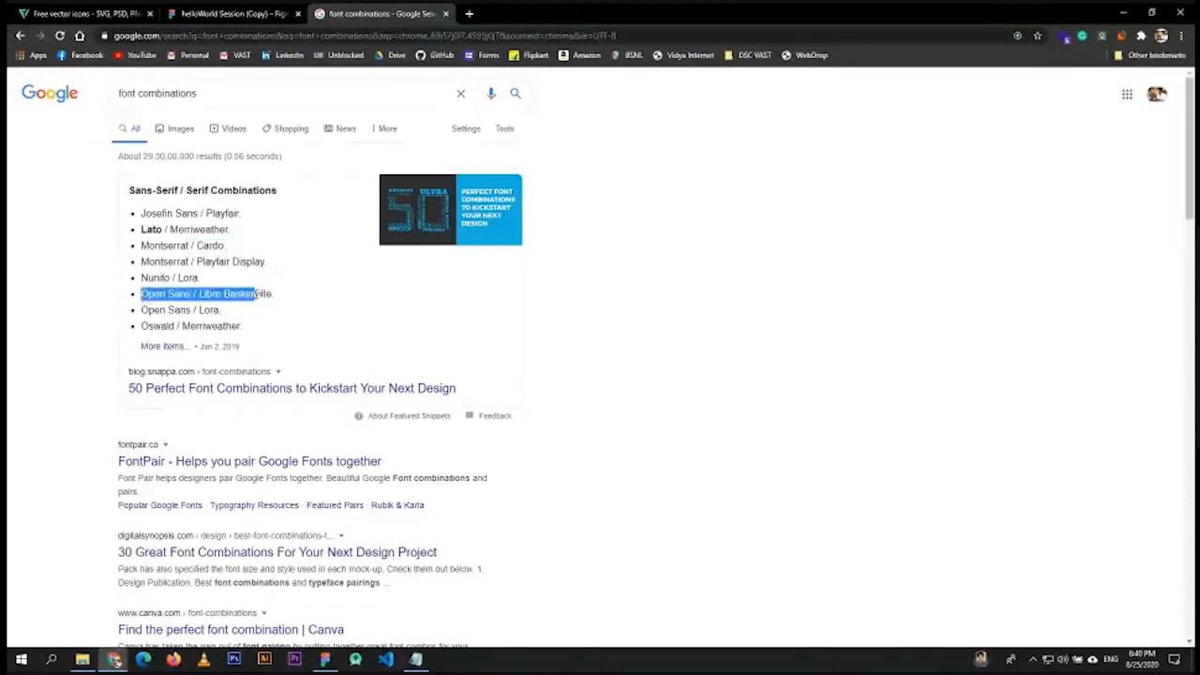
left_click_drag(216, 93, 101, 100)
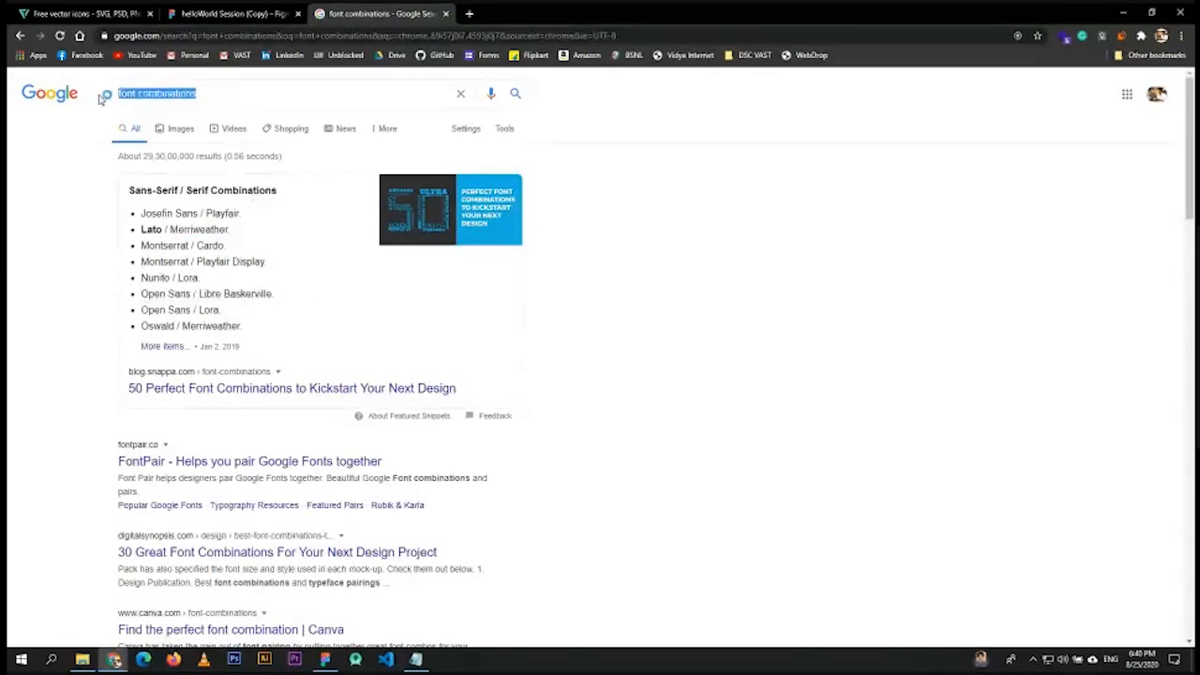
type("colour com")
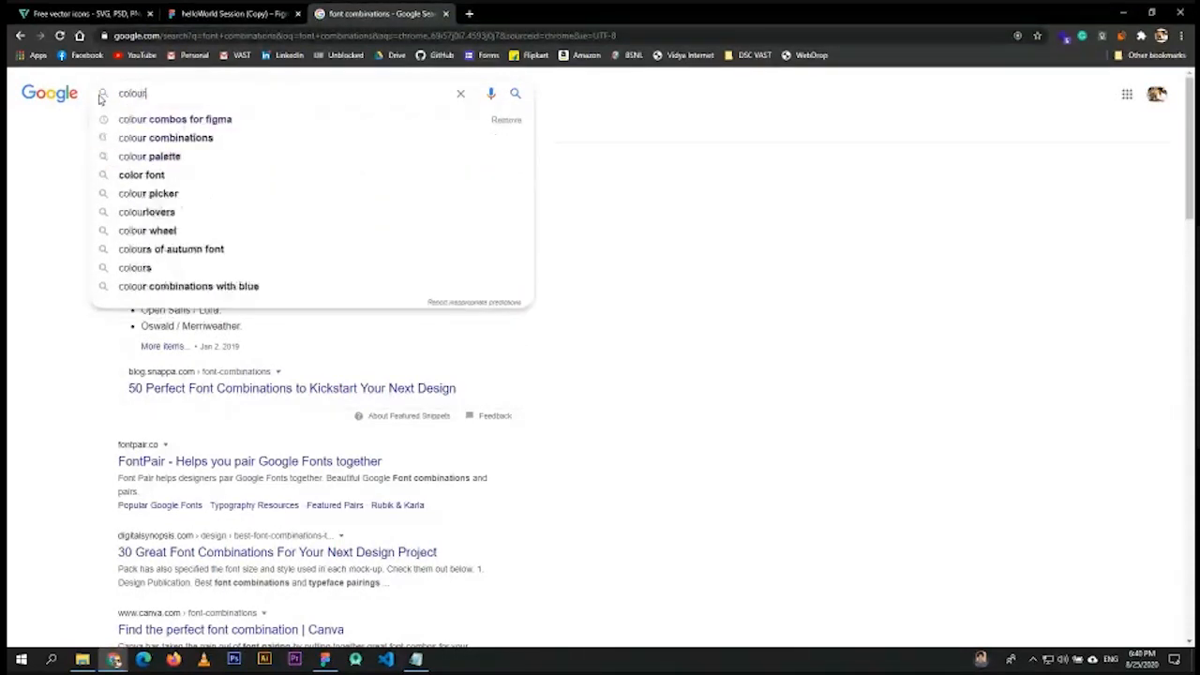
- Search 'colour combinations', browse the image results of palettes, then close the search tab
key("Down")
key("Down")
key("Up")
key("Down")
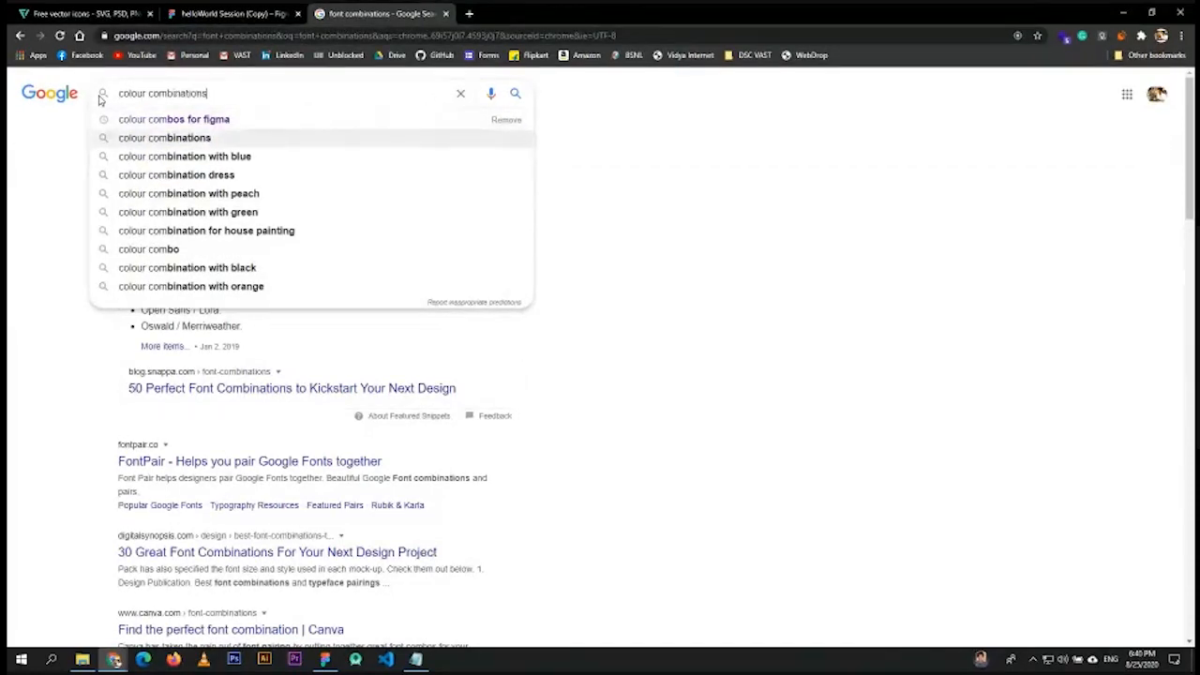
key("Return")
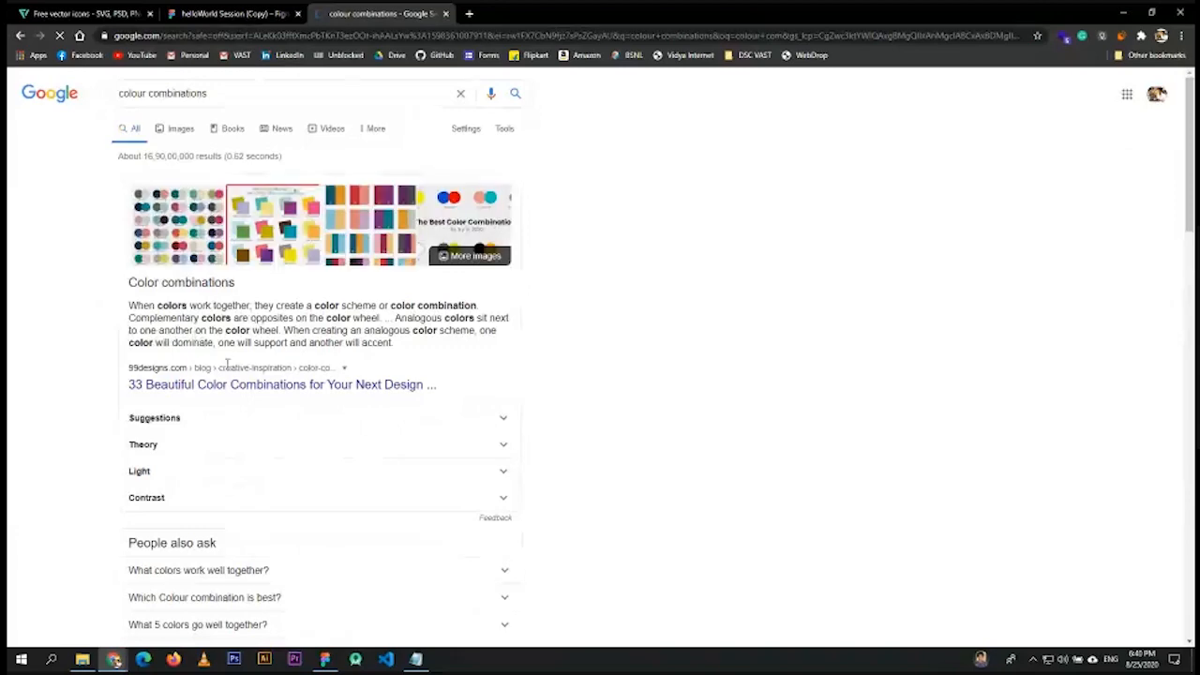
scroll(263, 482, "down", 3)
scroll(250, 466, "up", 2)
scroll(279, 324, "up", 1)
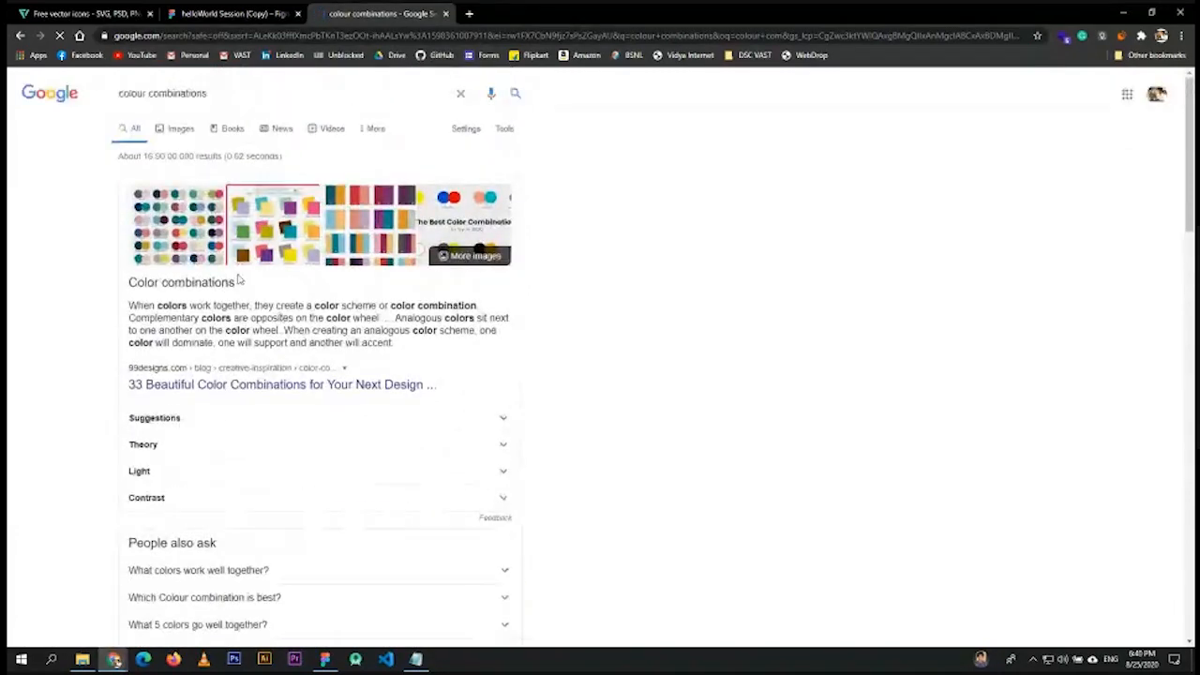
left_click(180, 134)
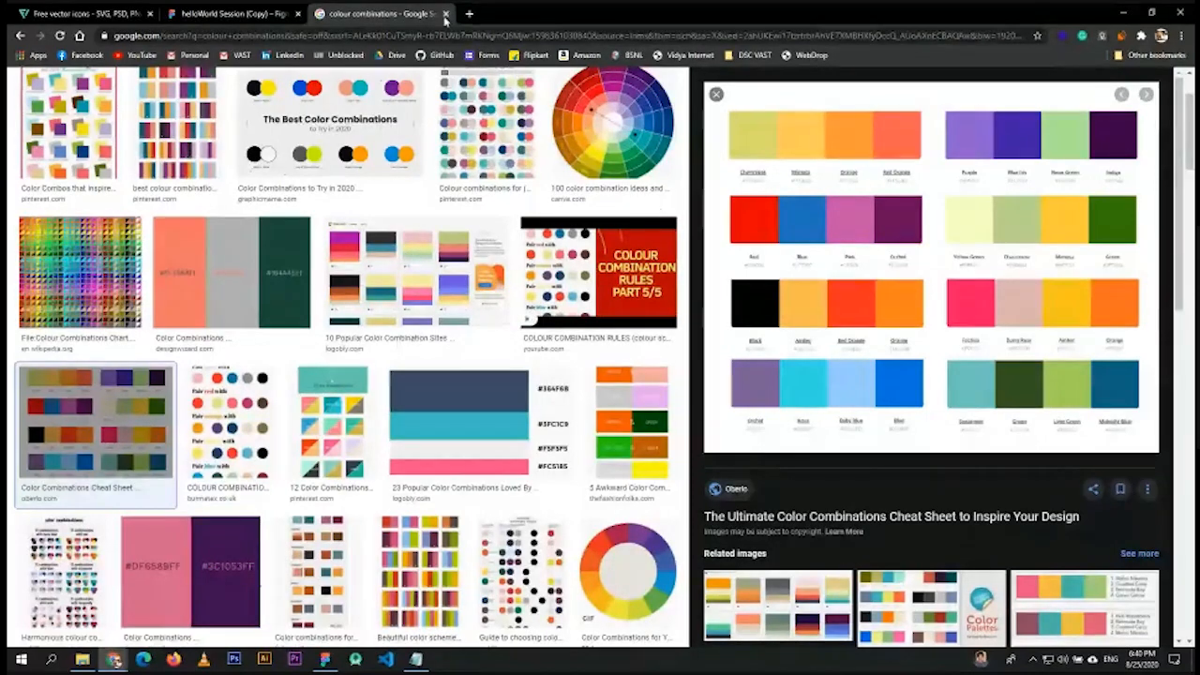
left_click(445, 14)
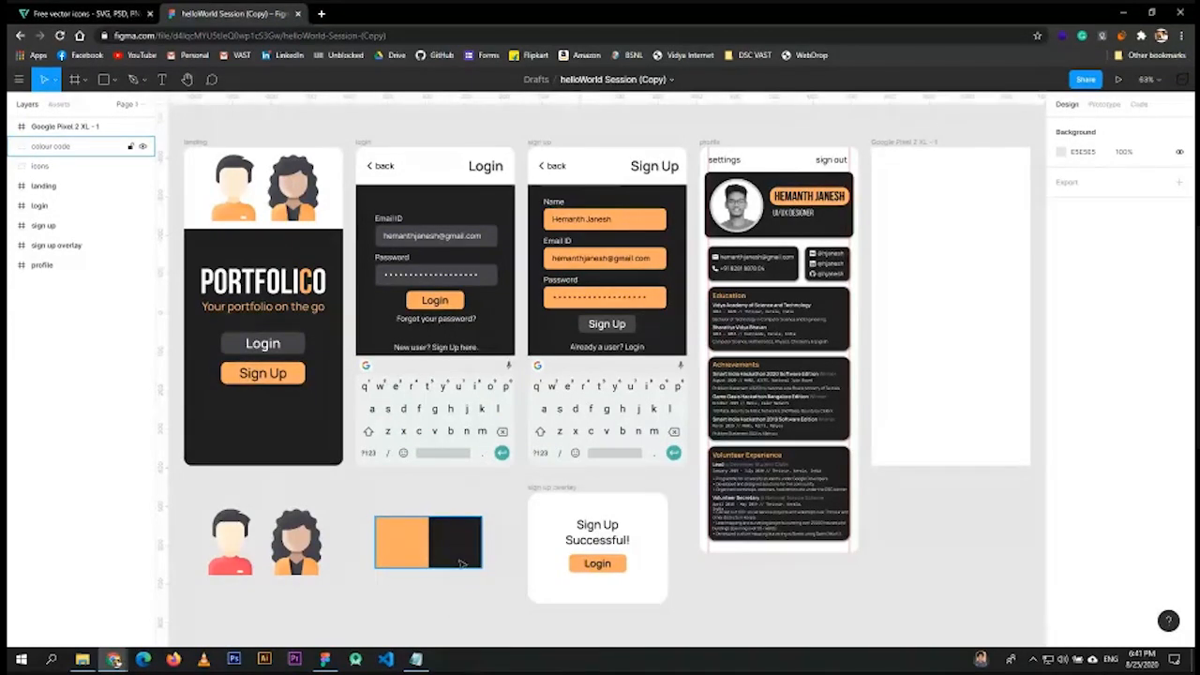
left_click(405, 548)
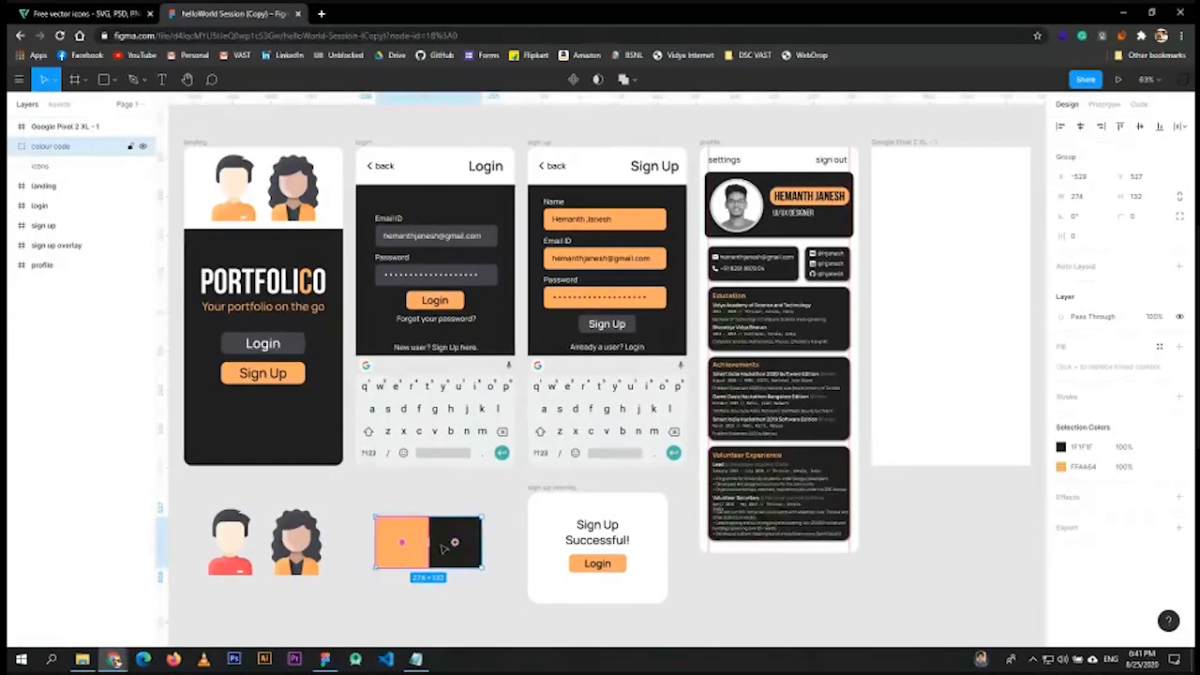
left_click(450, 498)
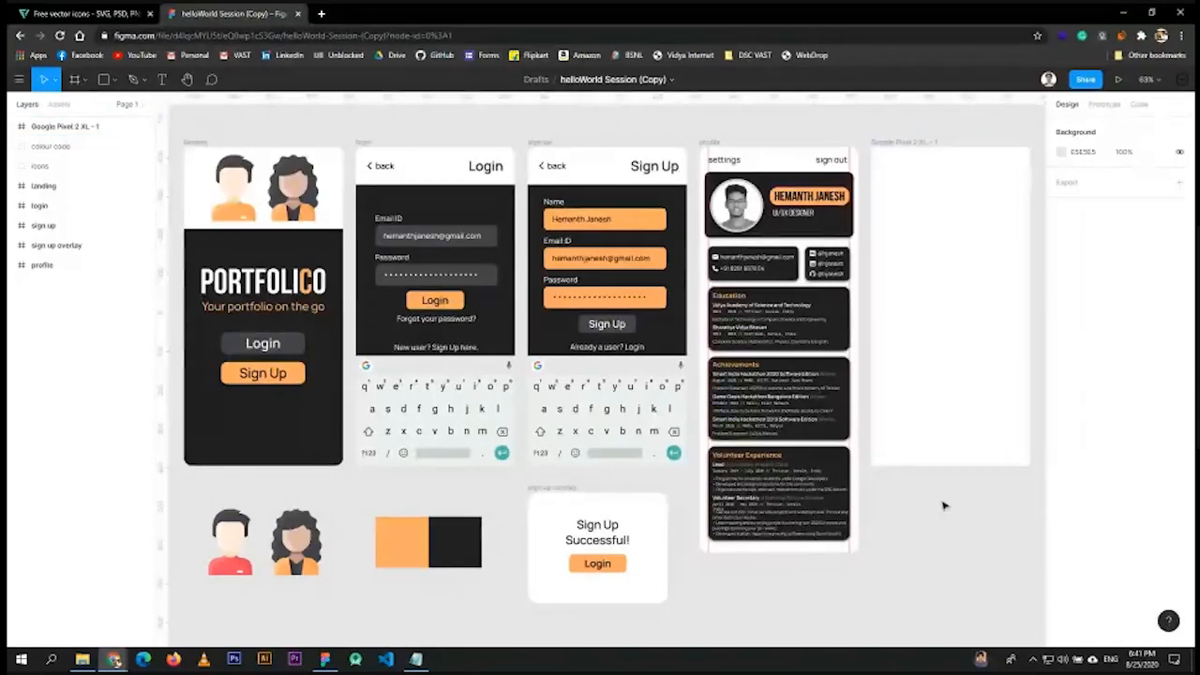
scroll(937, 525, "up", 1)
left_click(895, 319)
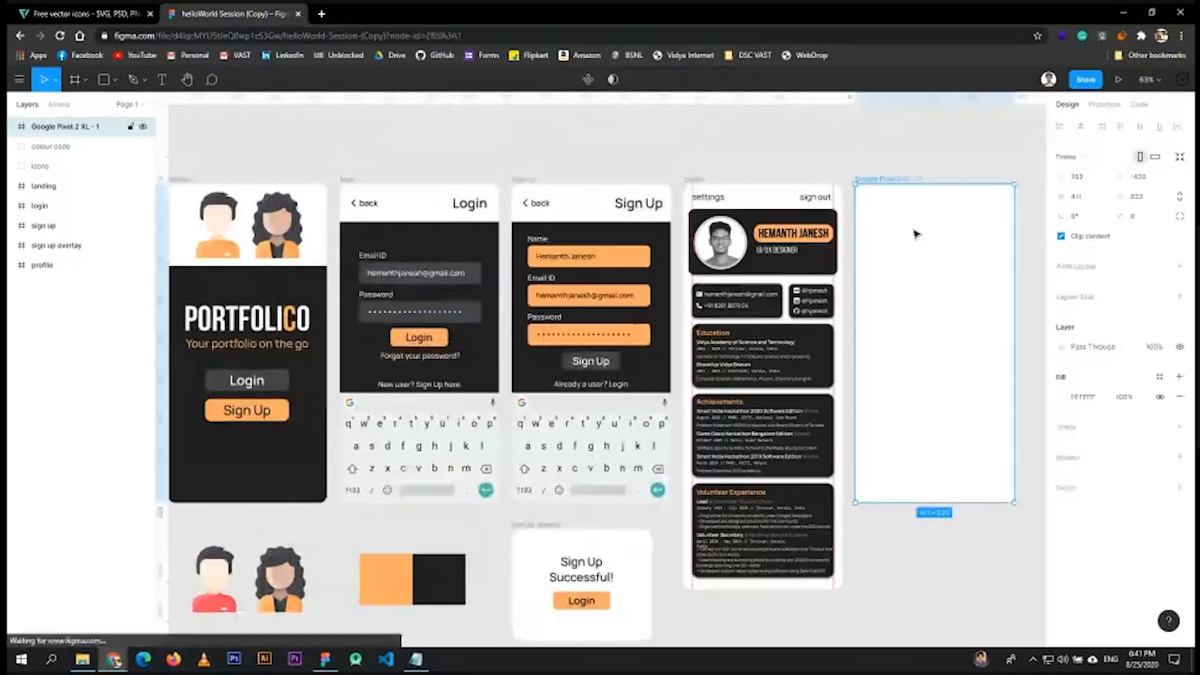
left_click(75, 79)
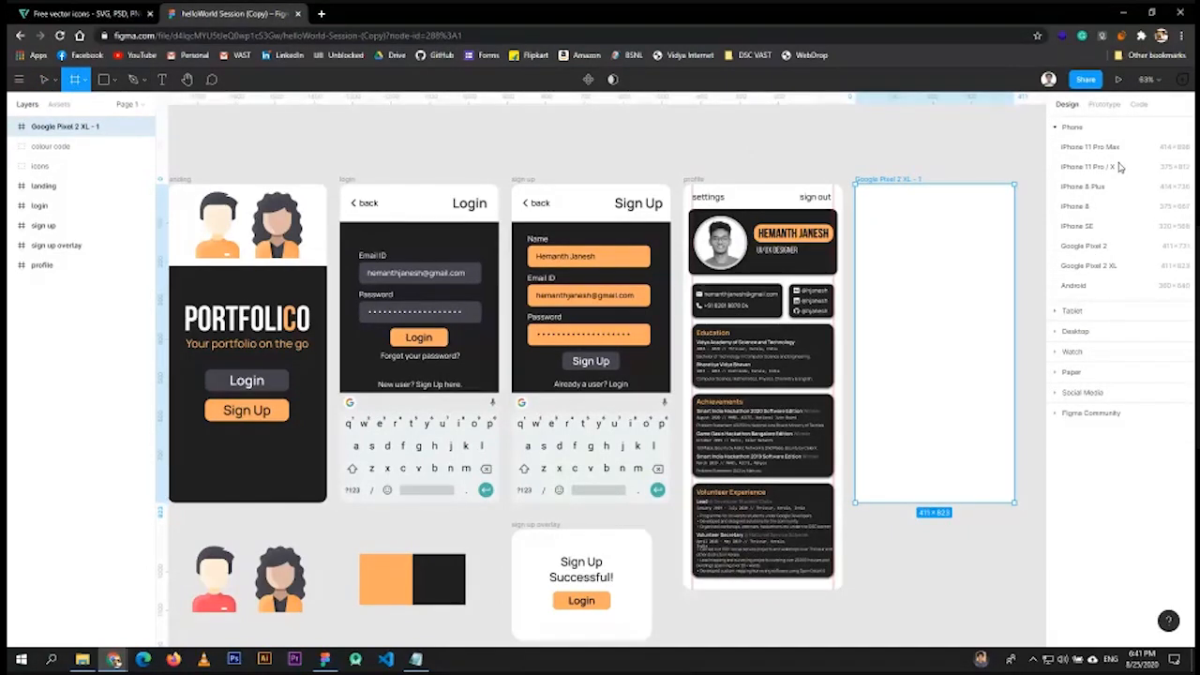
left_click(890, 209)
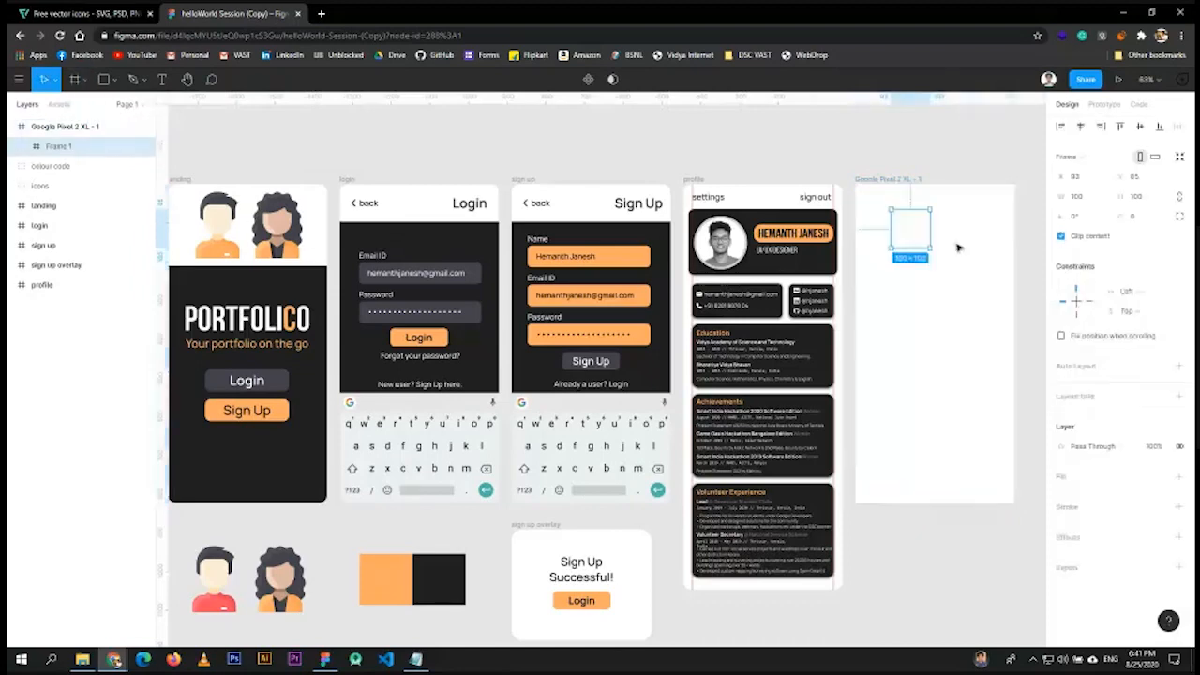
key("Delete")
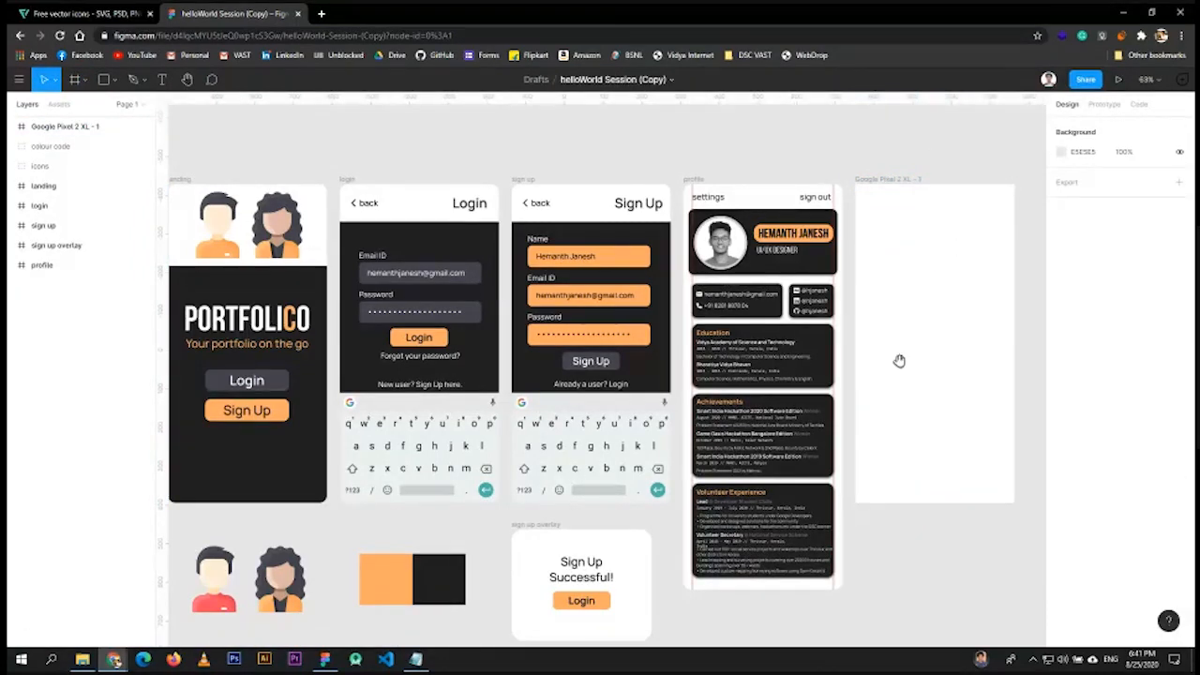
left_click_drag(899, 361, 908, 319)
left_click(947, 319)
key("Escape")
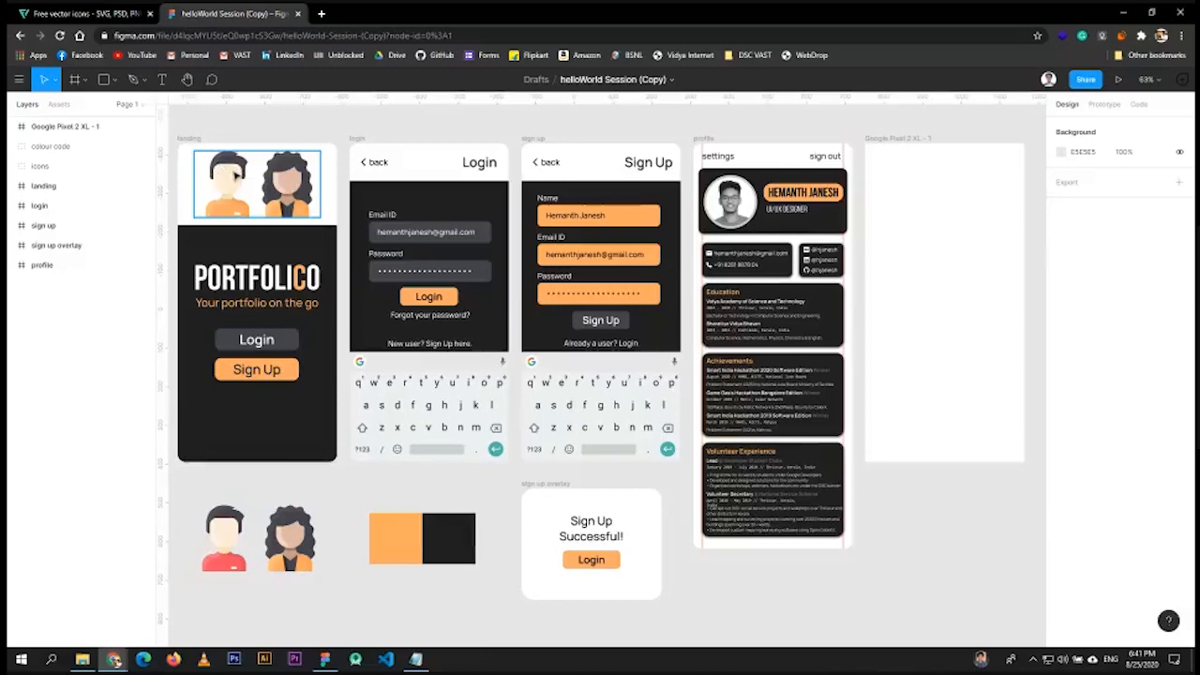
left_click(108, 14)
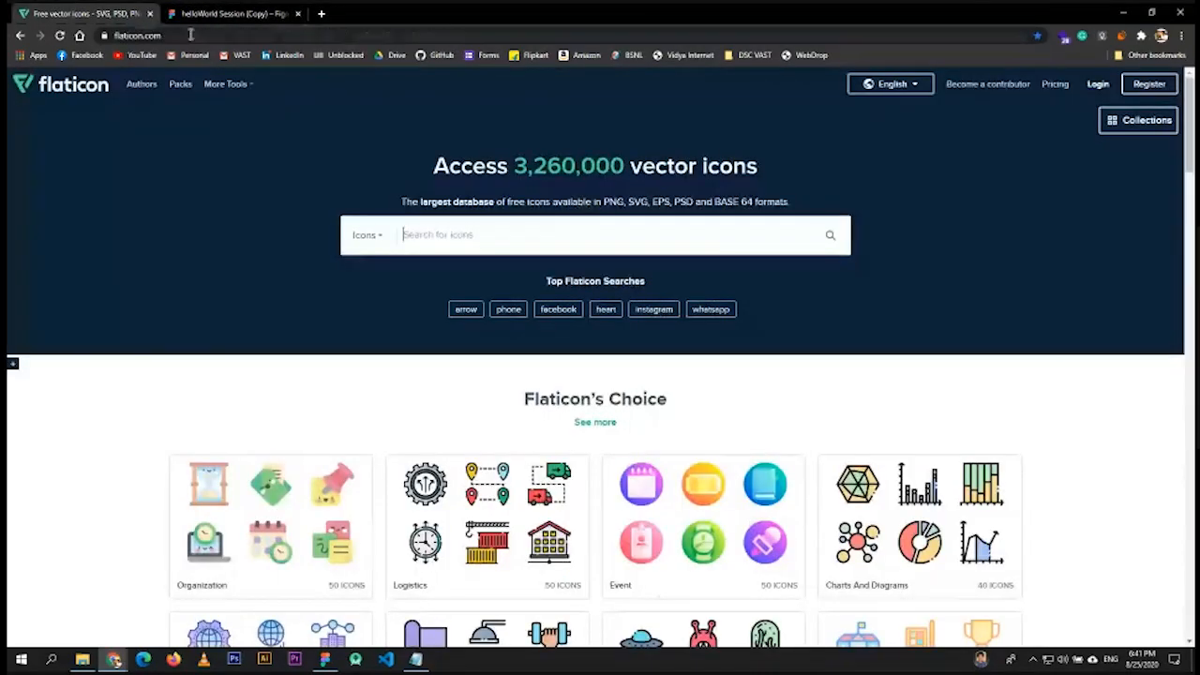
- Check the avatar icons group in Figma, then return to Flaticon and focus its icon search
left_click(191, 34)
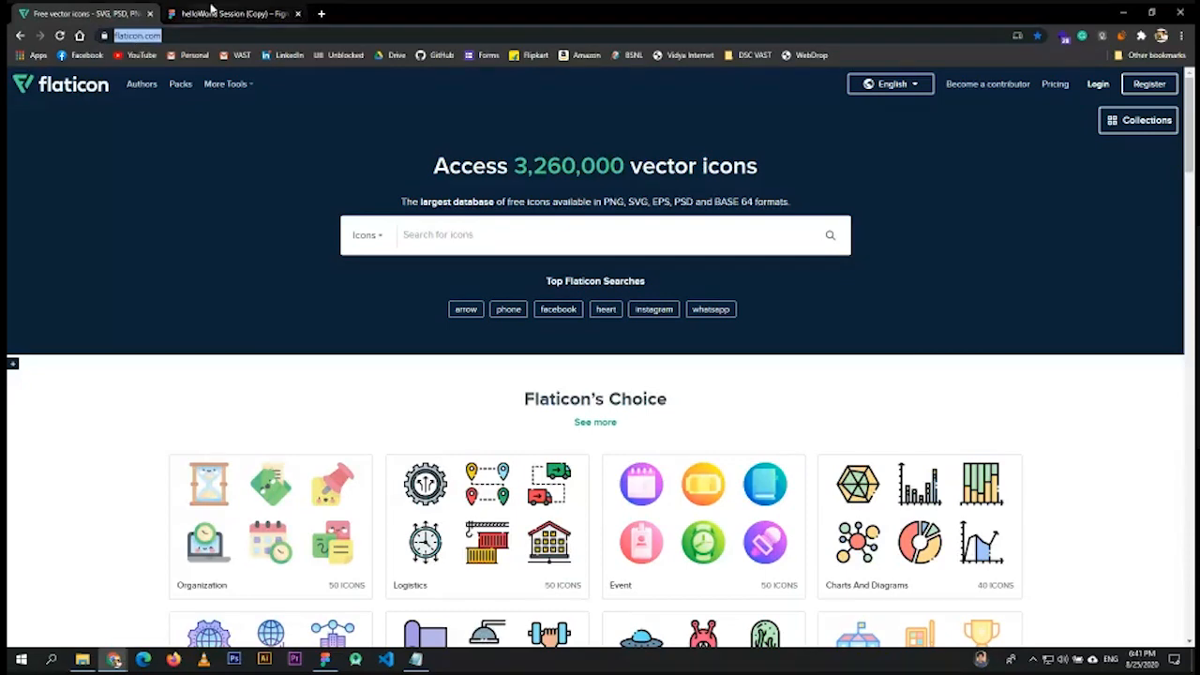
left_click(260, 12)
left_click(280, 541)
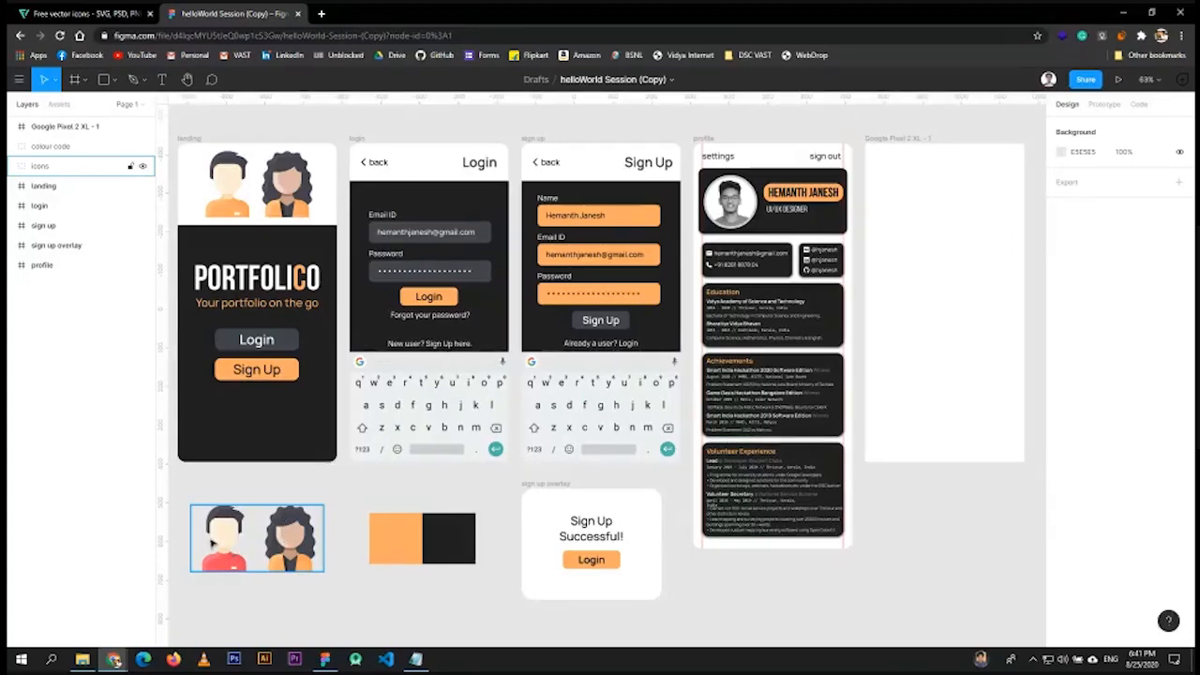
left_click(289, 539)
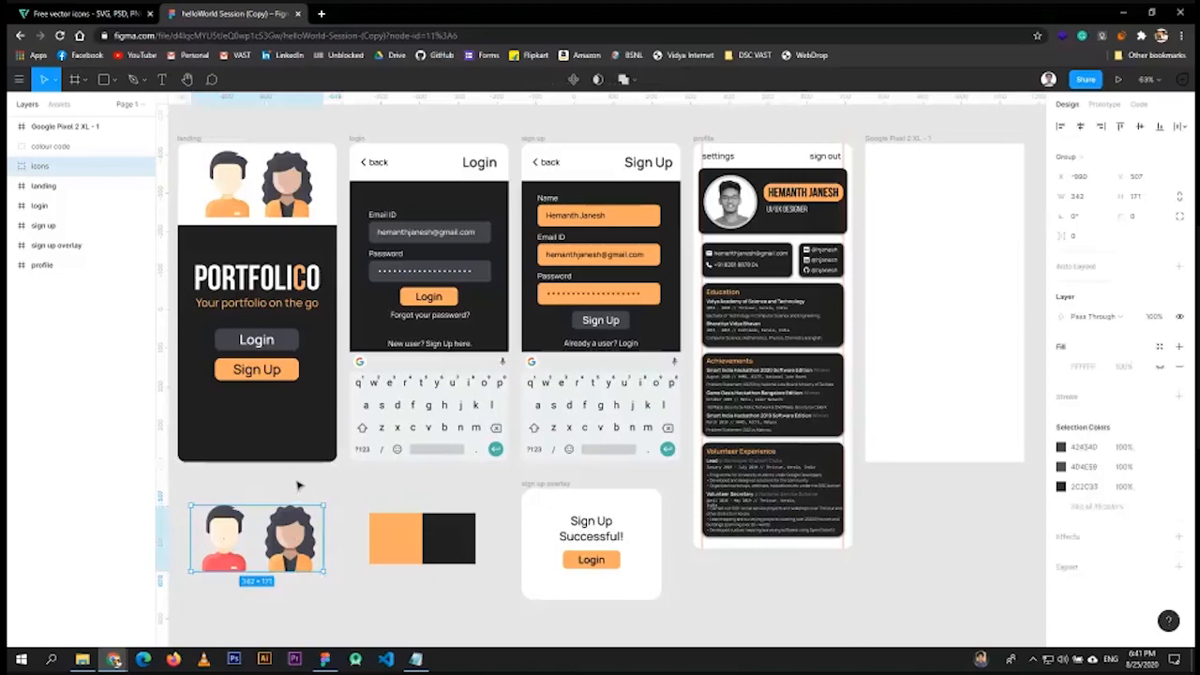
left_click(84, 14)
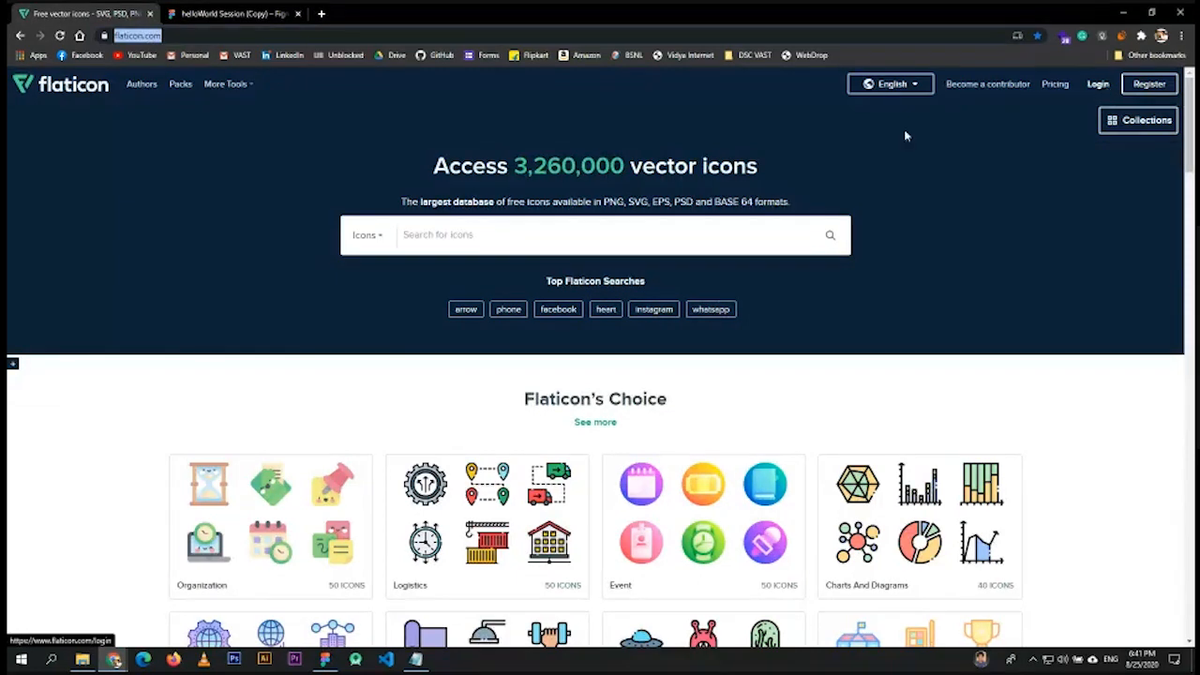
left_click(510, 240)
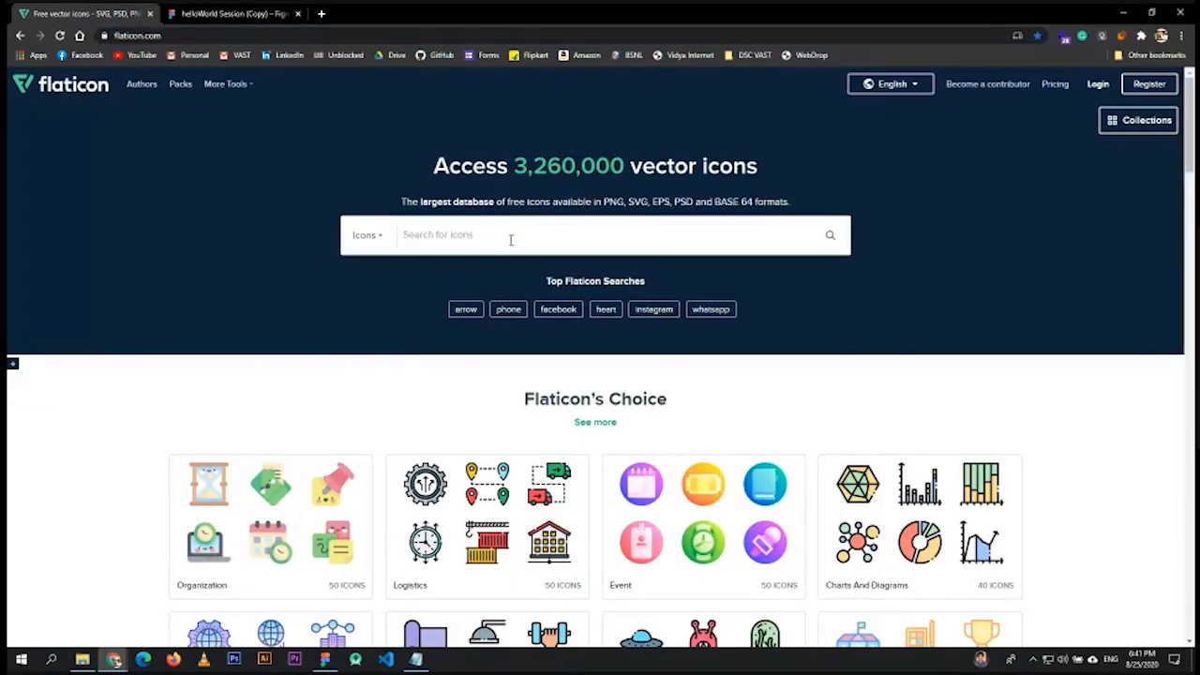
- Search Flaticon for 'user' and open the red-shirted man avatar's details
type("user")
key("Return")
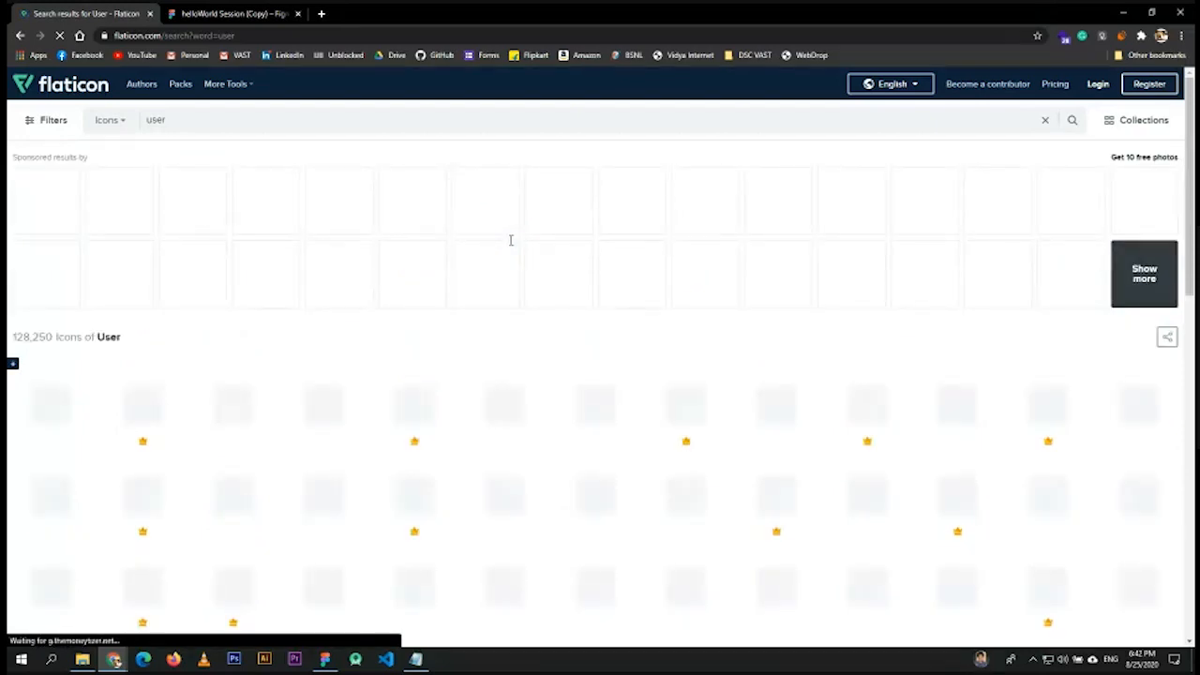
scroll(489, 241, "down", 2)
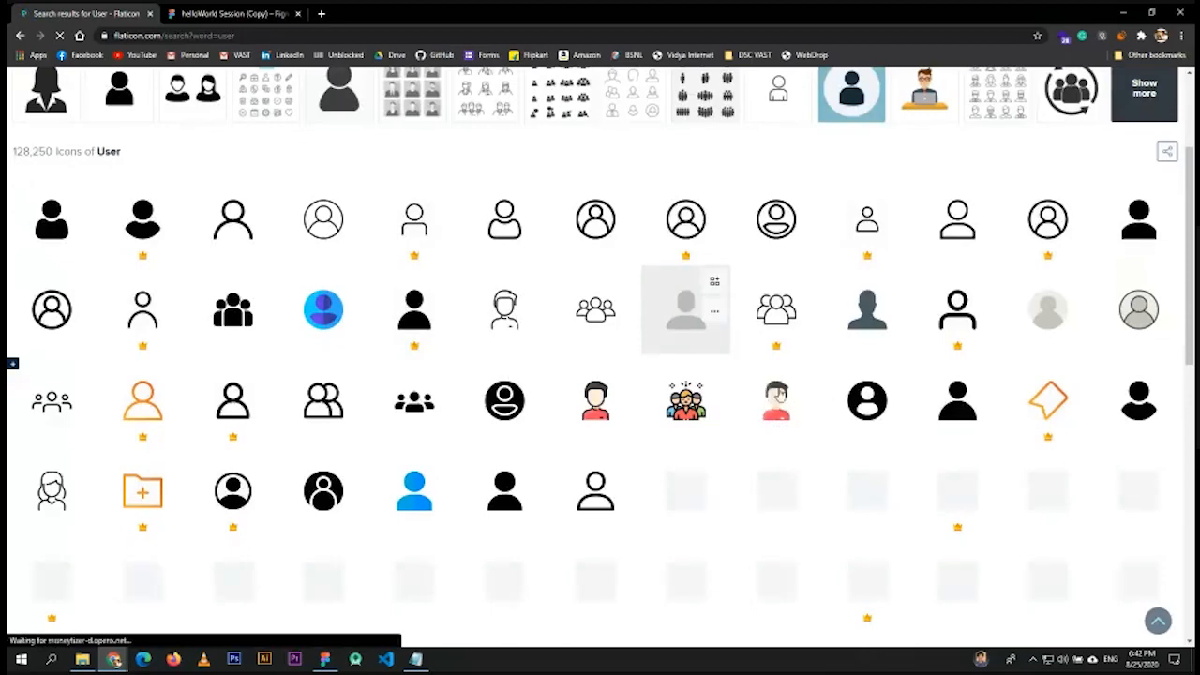
left_click(776, 396)
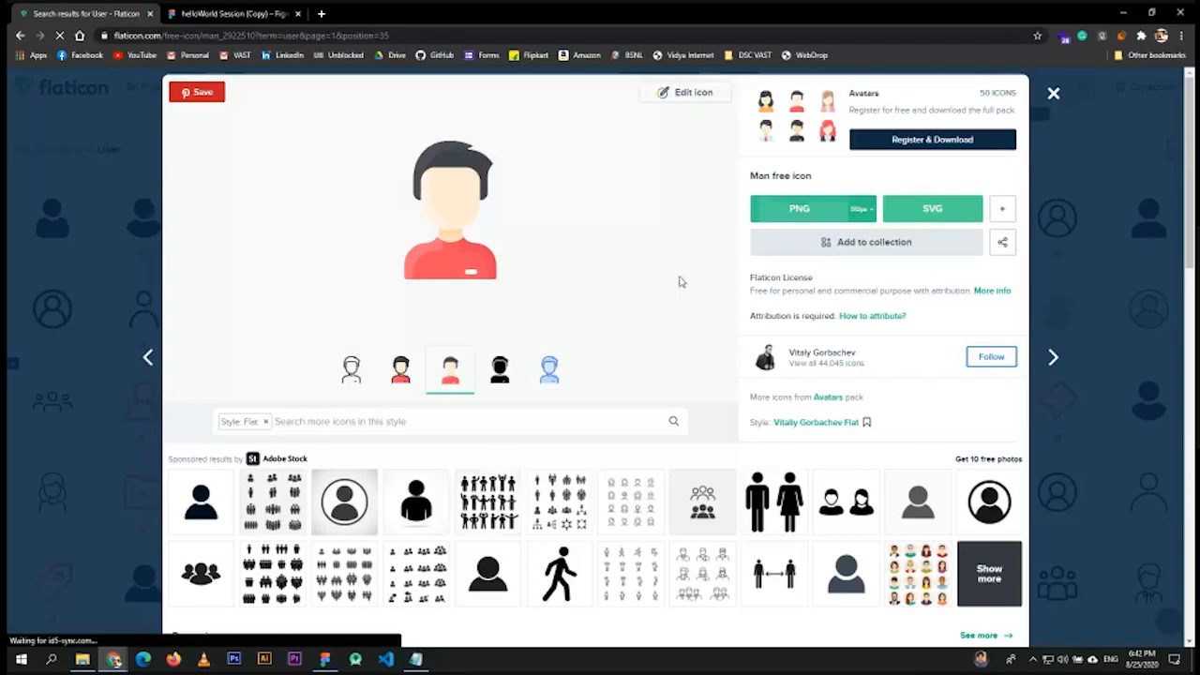
scroll(661, 302, "down", 9)
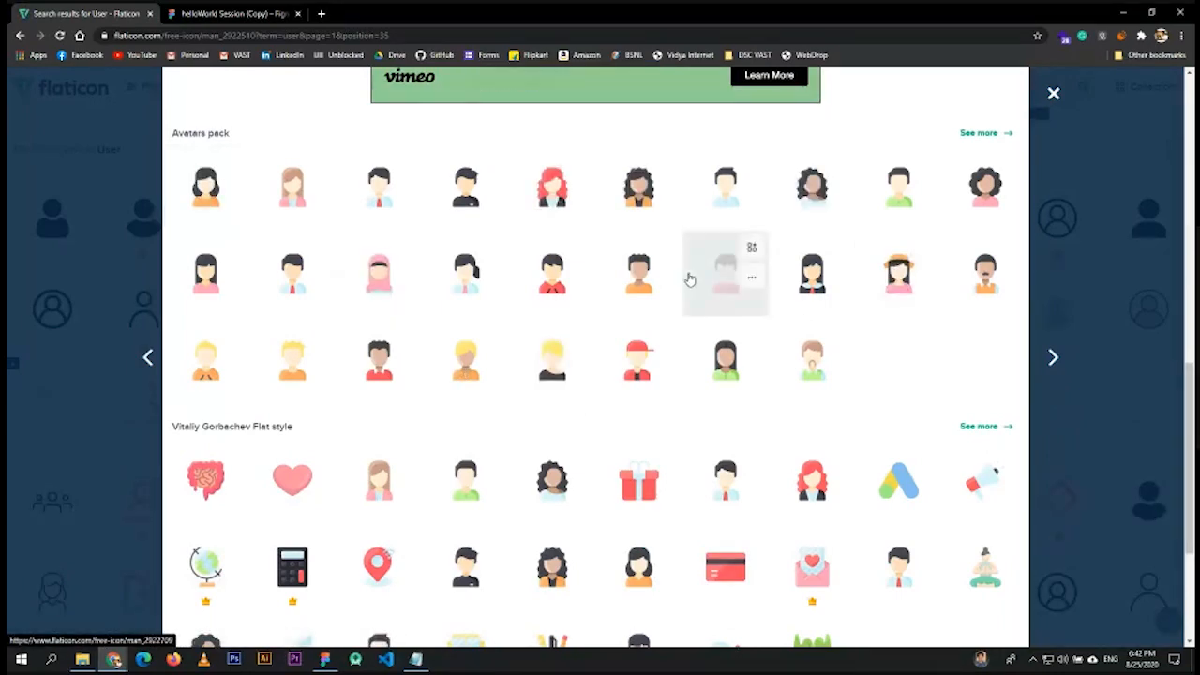
left_click(637, 187)
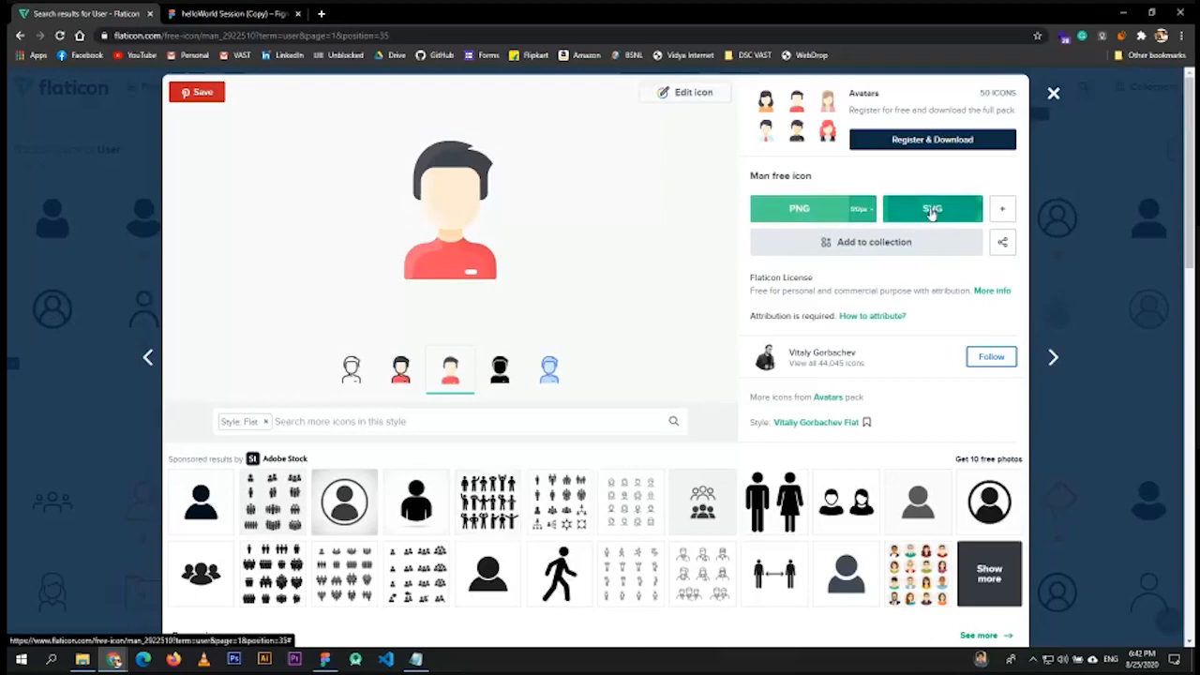
- Download the man avatar as a free SVG, dismiss the popups and close Flaticon
left_click(930, 210)
left_click(718, 333)
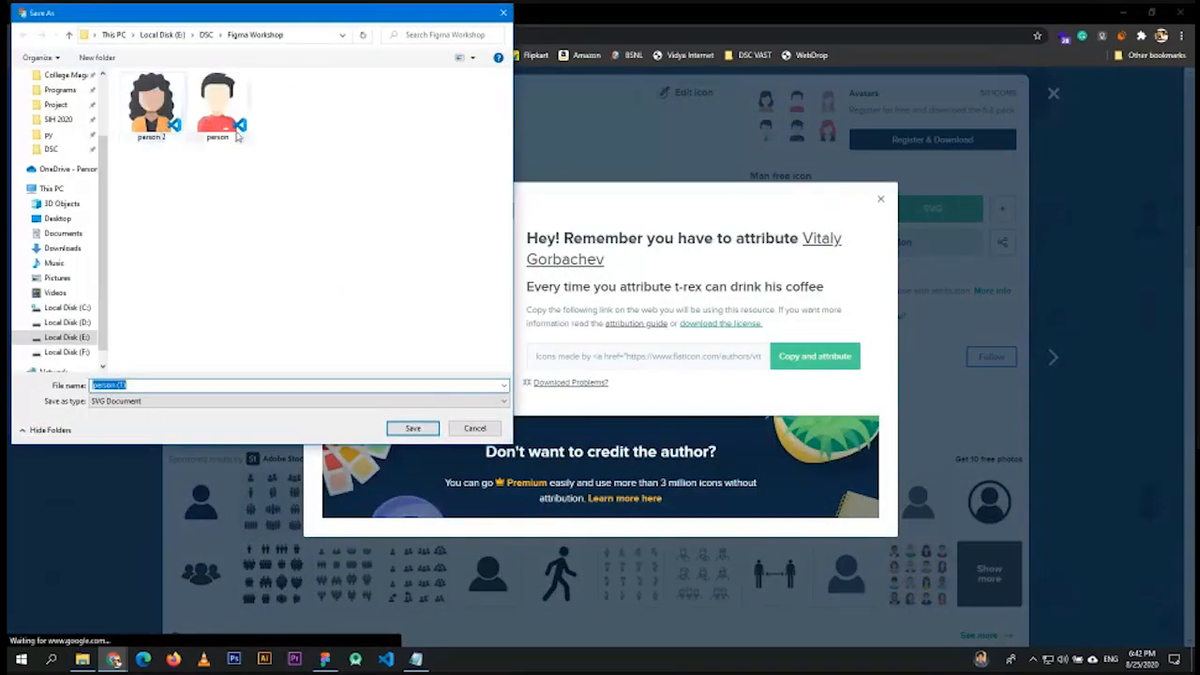
left_click(505, 14)
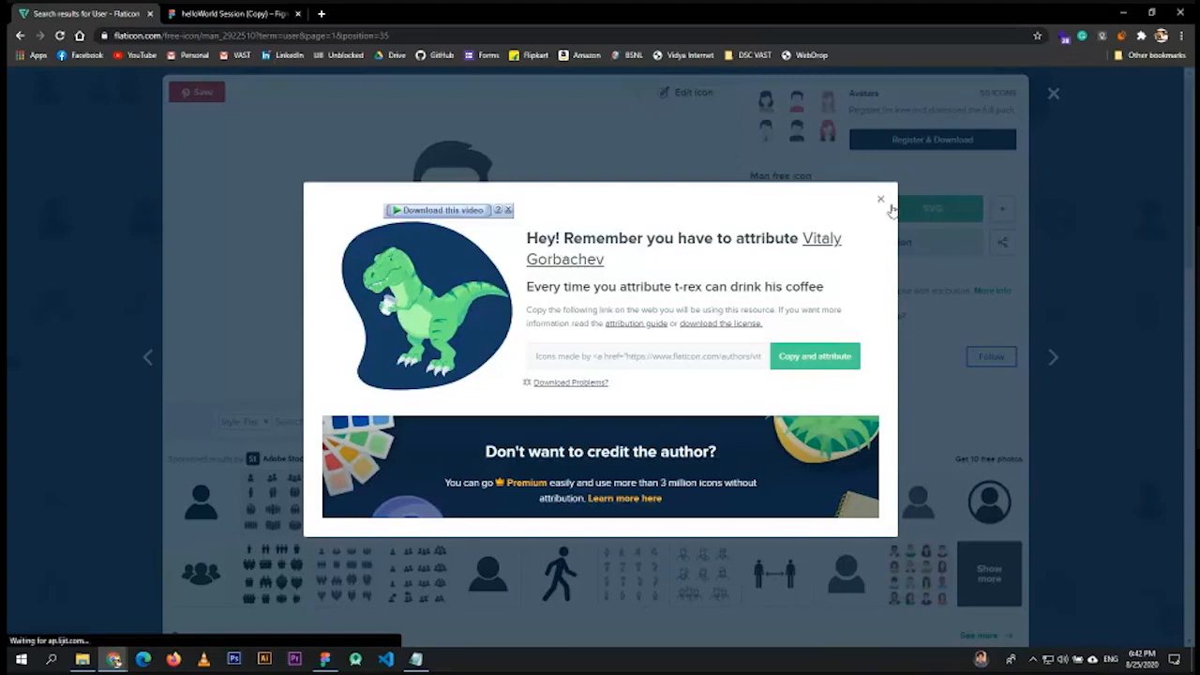
left_click(881, 200)
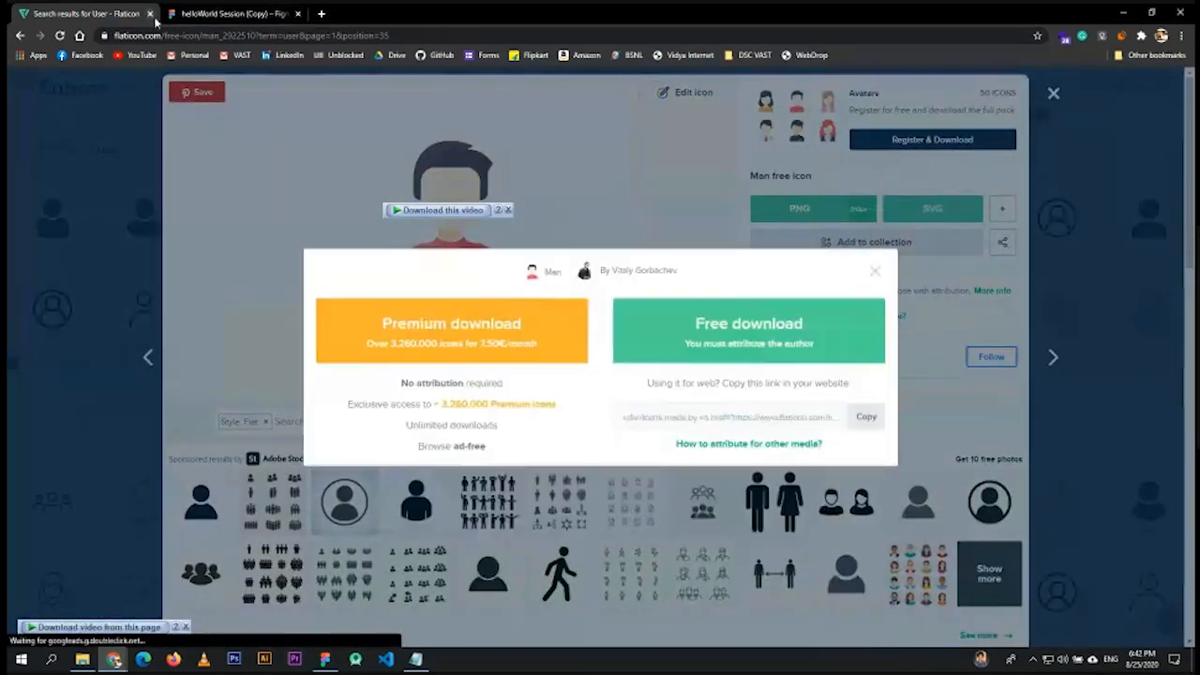
left_click(150, 14)
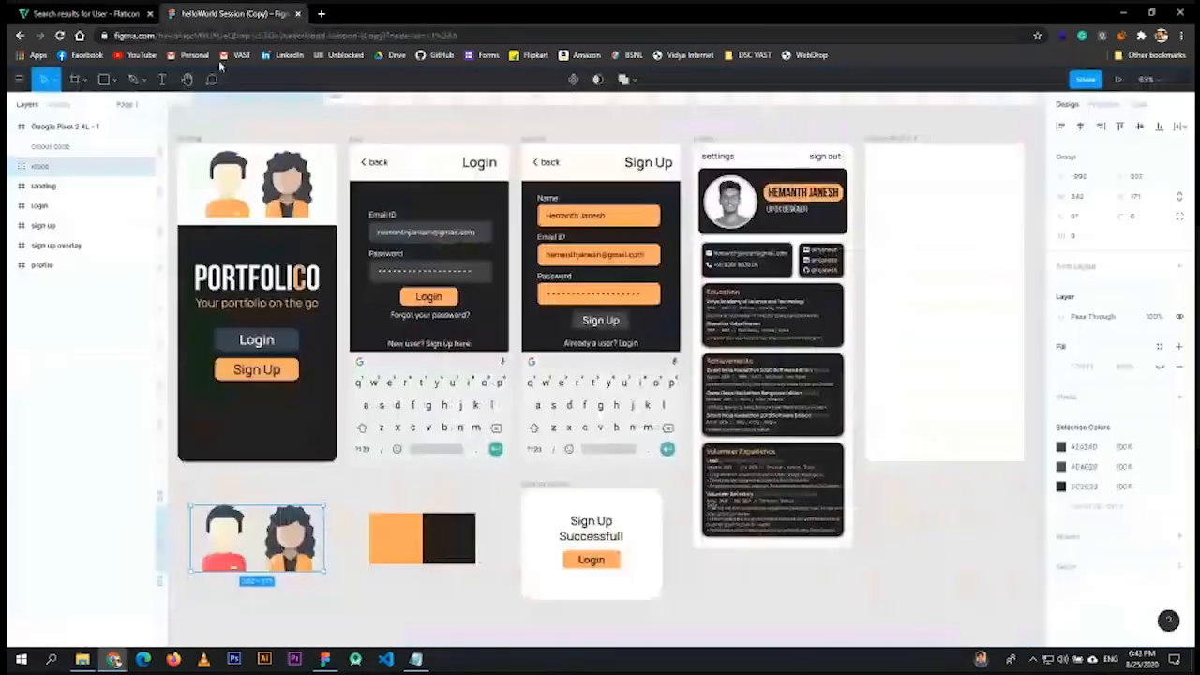
- Pick out the person 2 image in the Figma Workshop folder
left_click(130, 585)
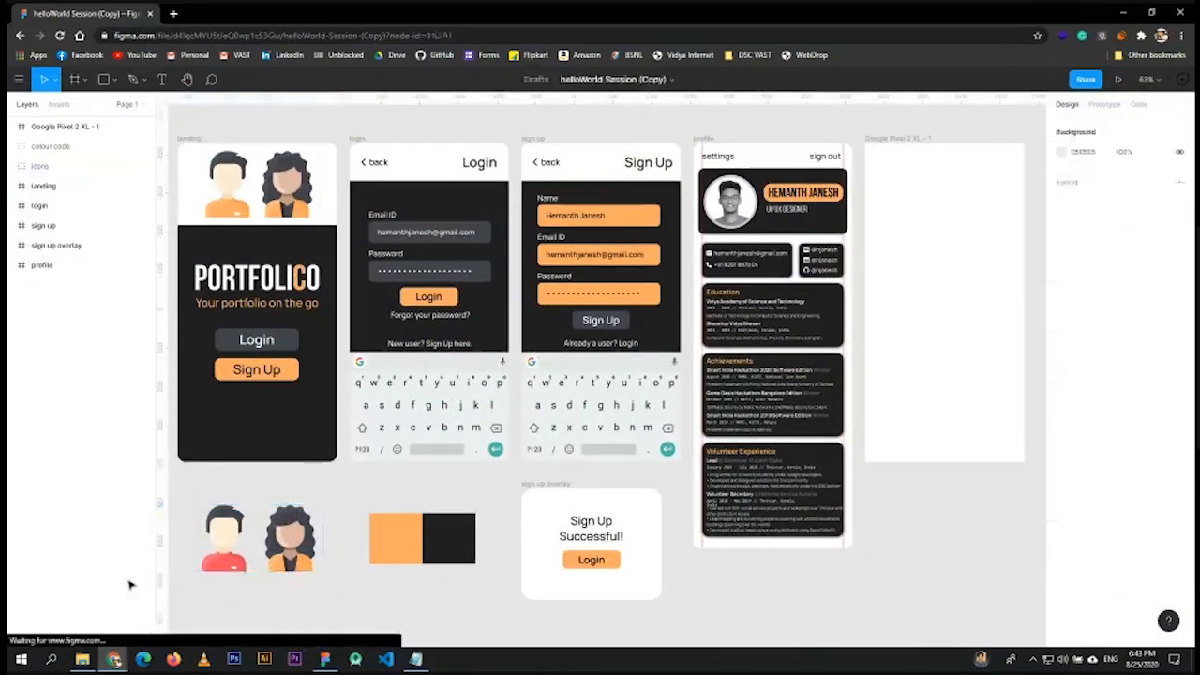
left_click(234, 539)
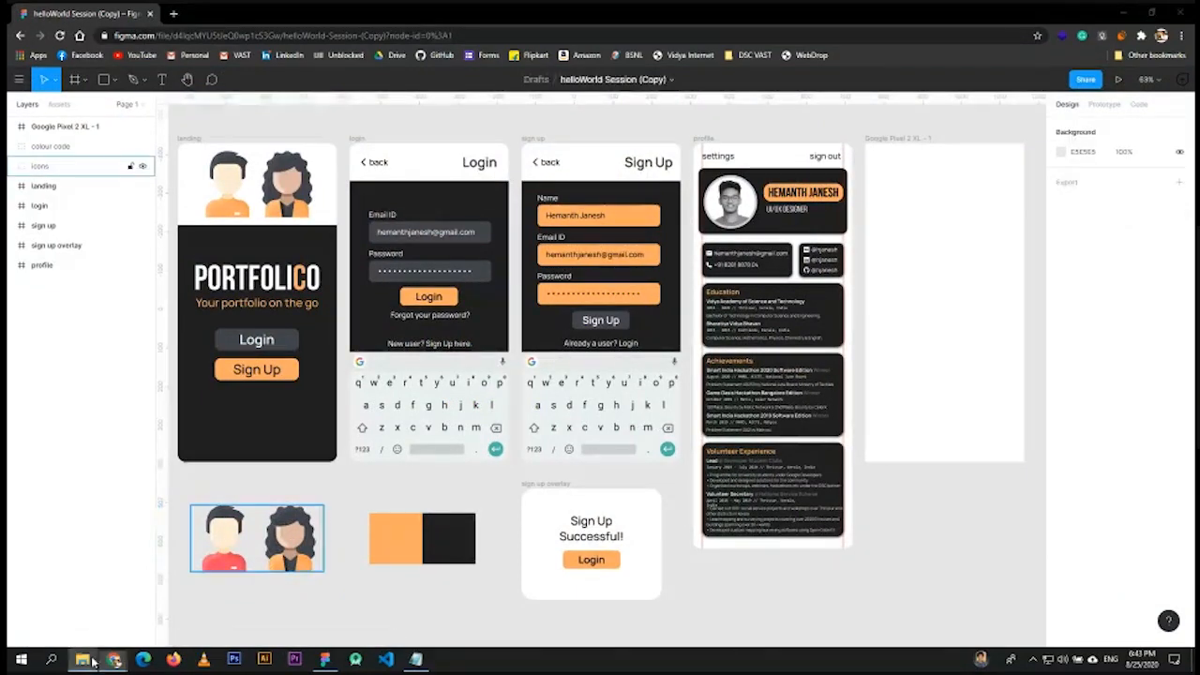
left_click(83, 659)
left_click(606, 251)
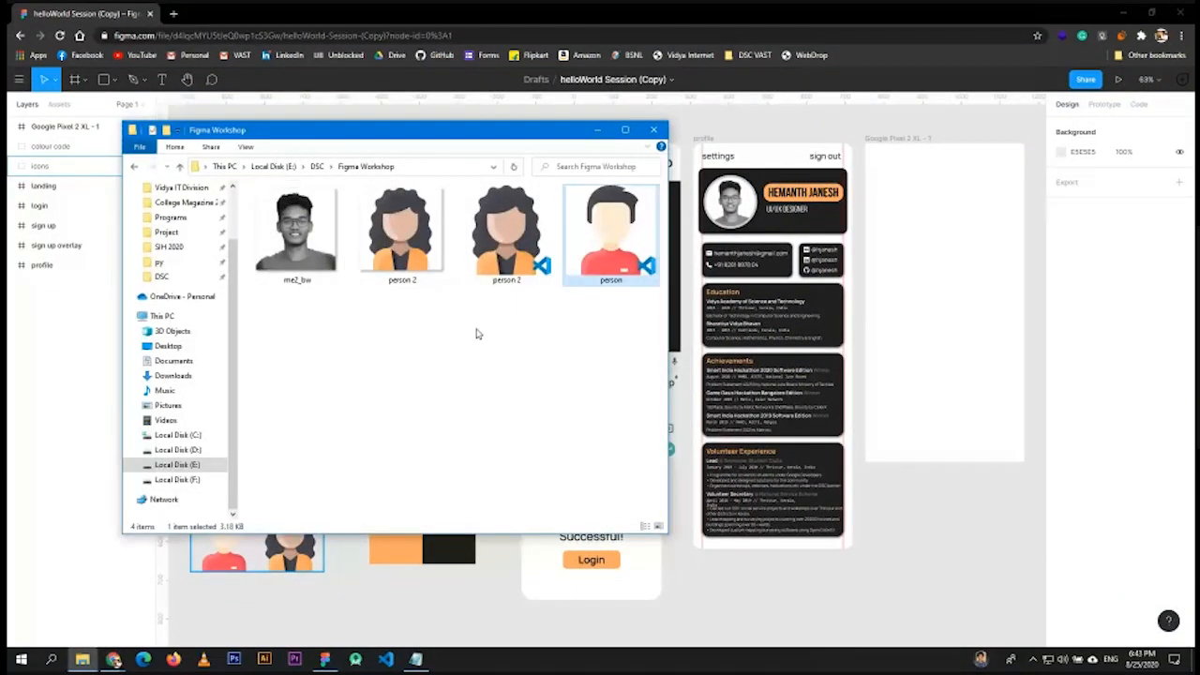
left_click(517, 242)
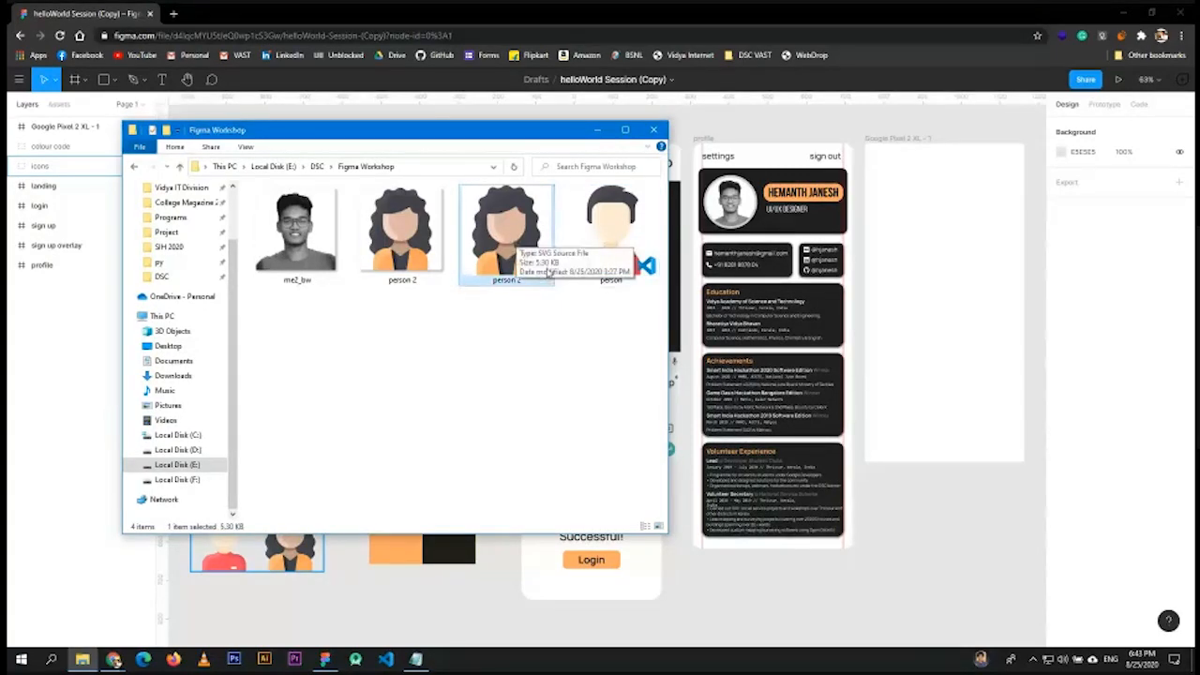
left_click(410, 234)
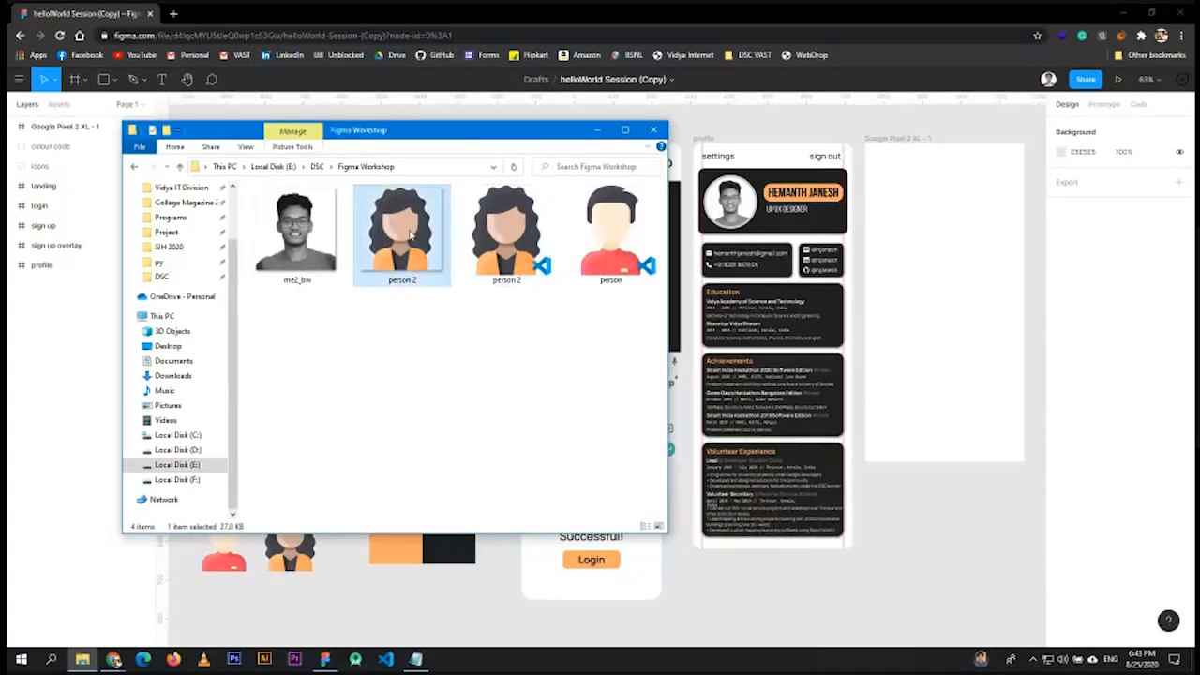
left_click(477, 296)
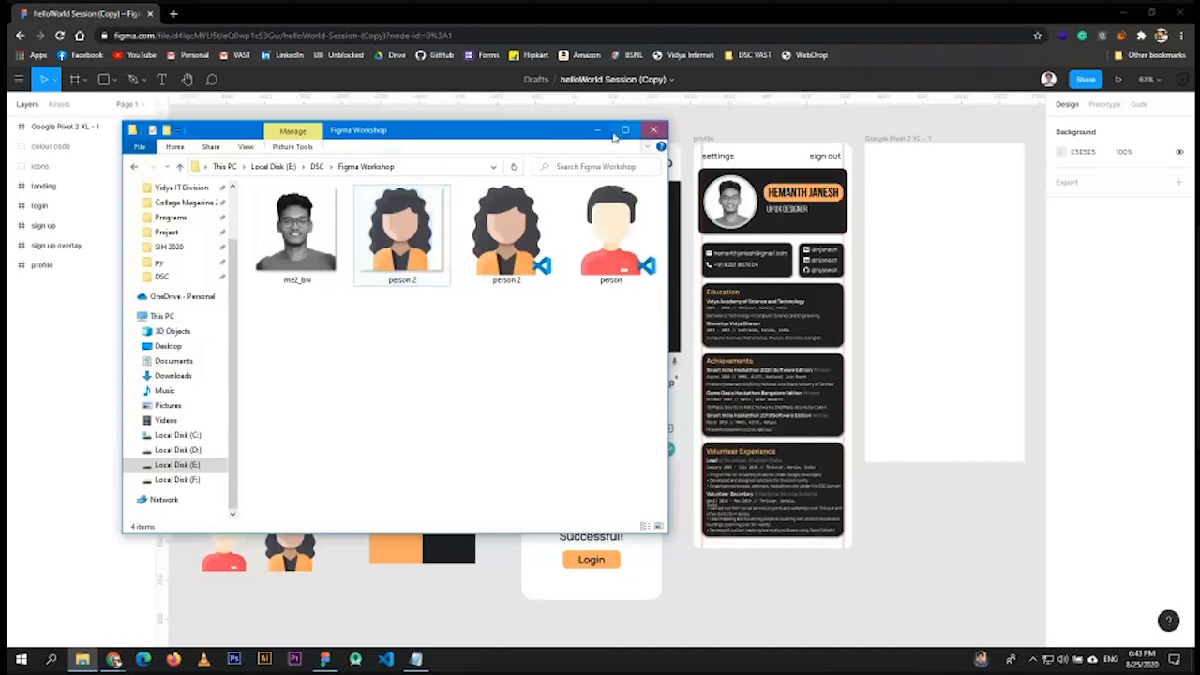
left_click(401, 234)
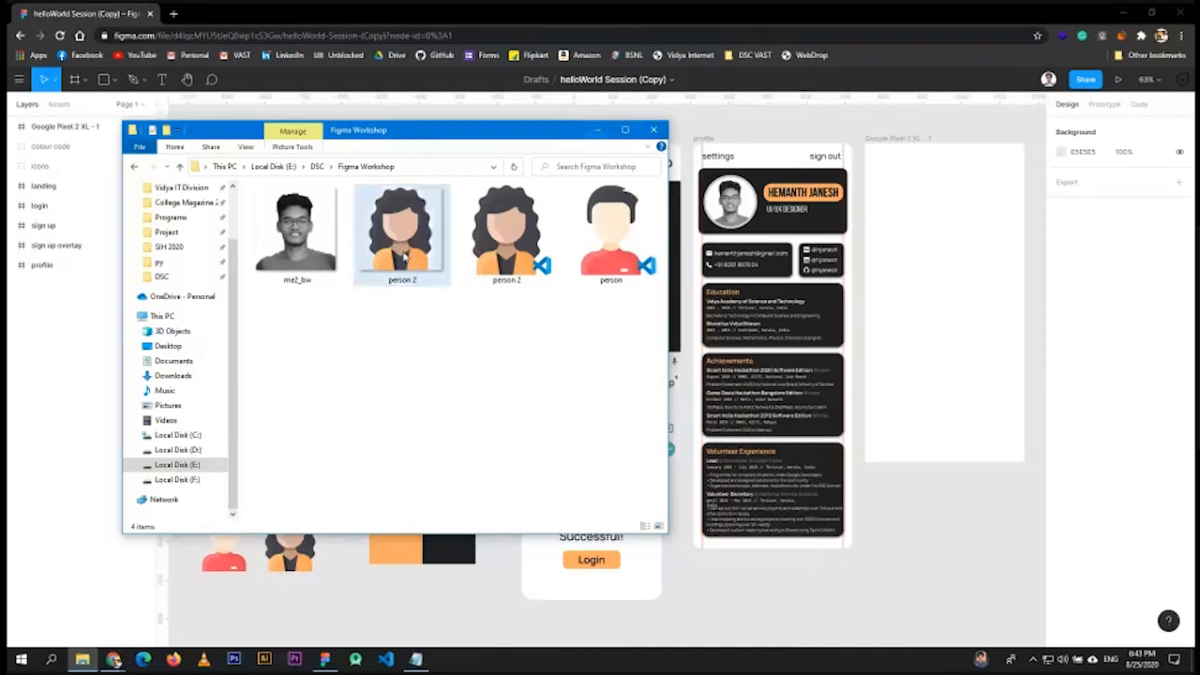
- Drag person 2 into the Pixel 2 XL frame, pull it out, check its fill, then delete it
left_click_drag(398, 226, 954, 504)
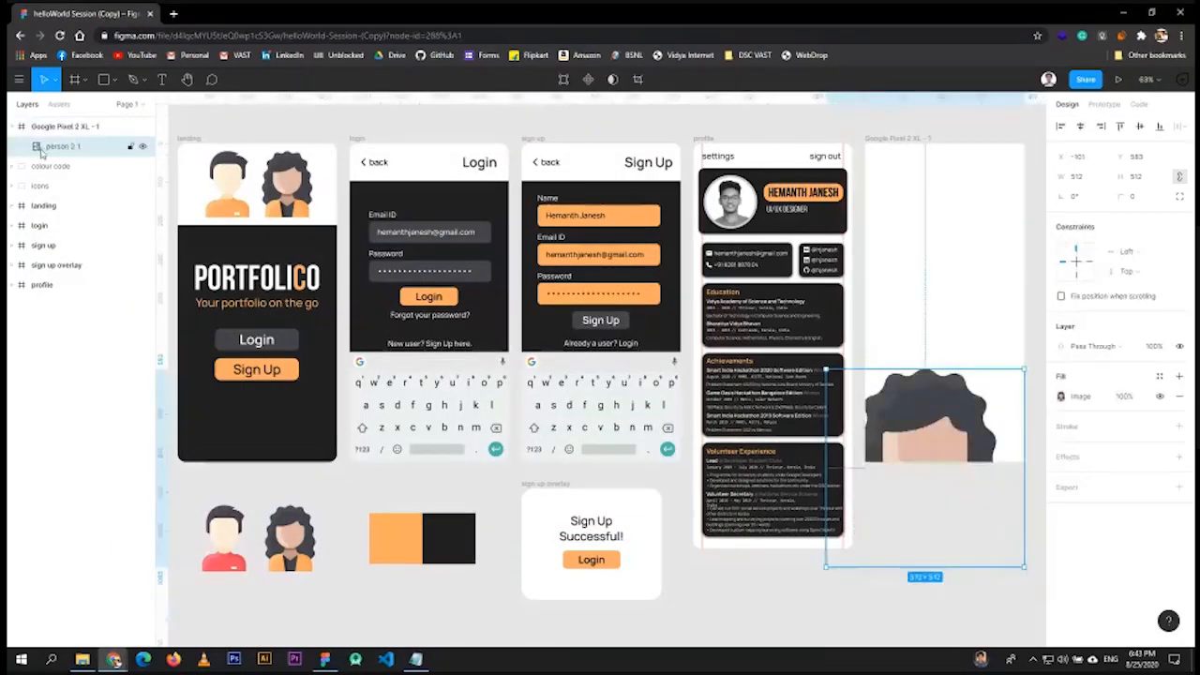
double_click(82, 148)
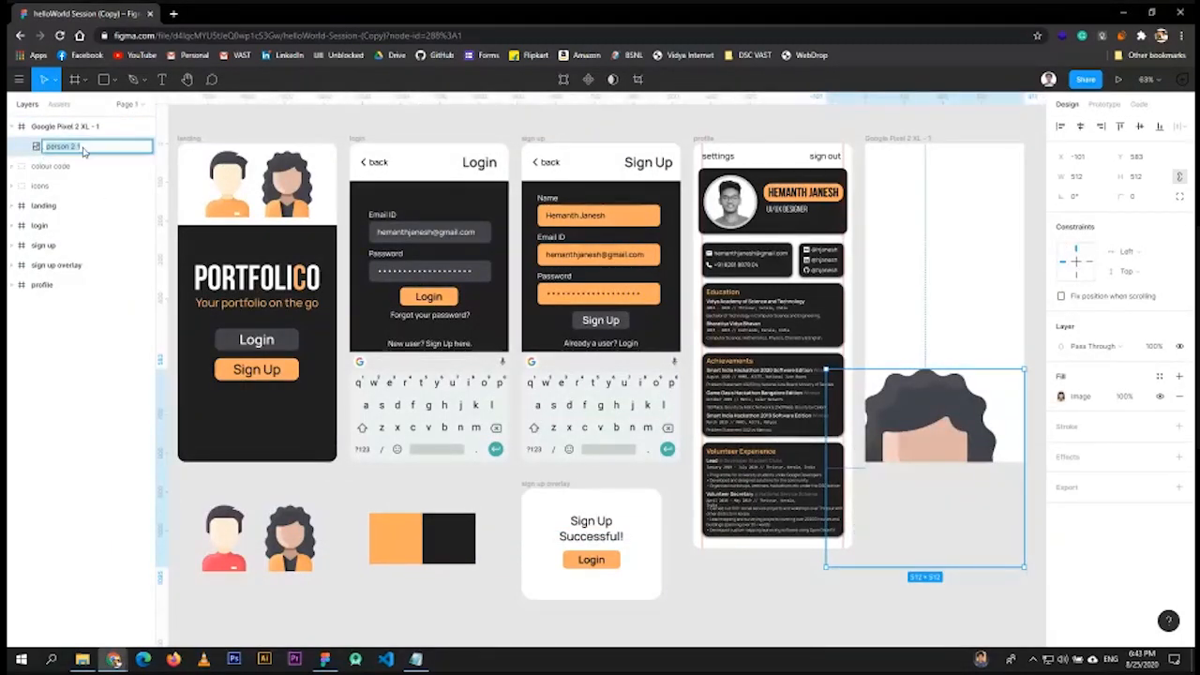
key("Return")
left_click_drag(954, 420, 954, 514)
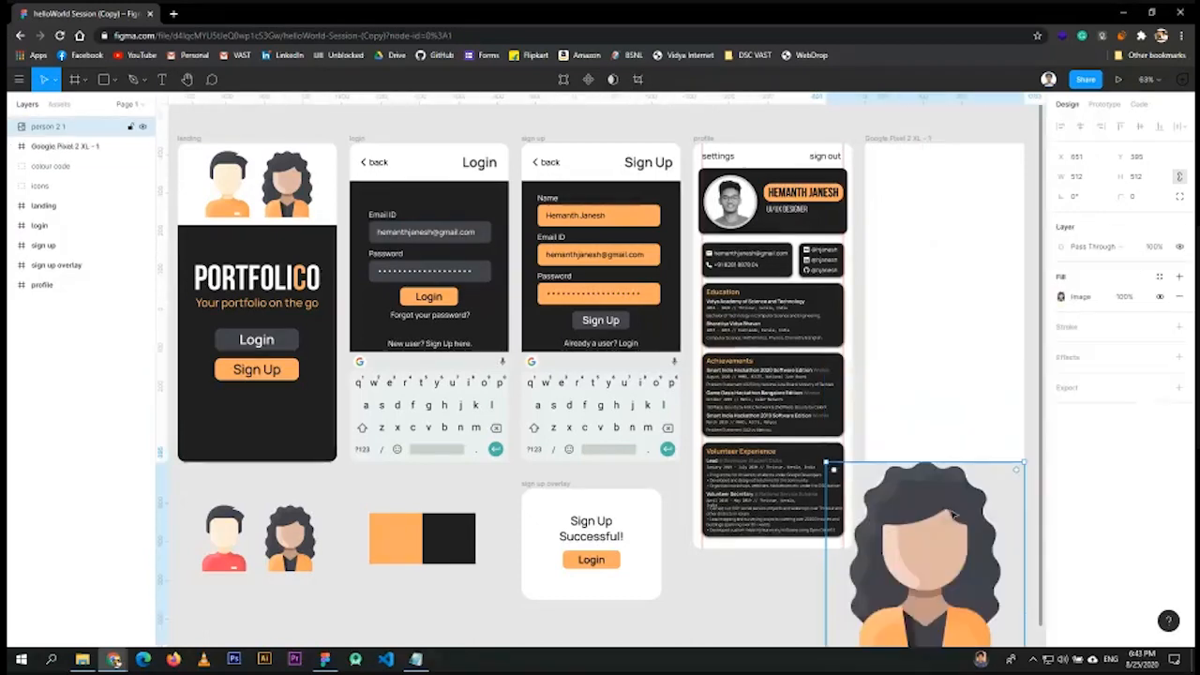
left_click(1060, 297)
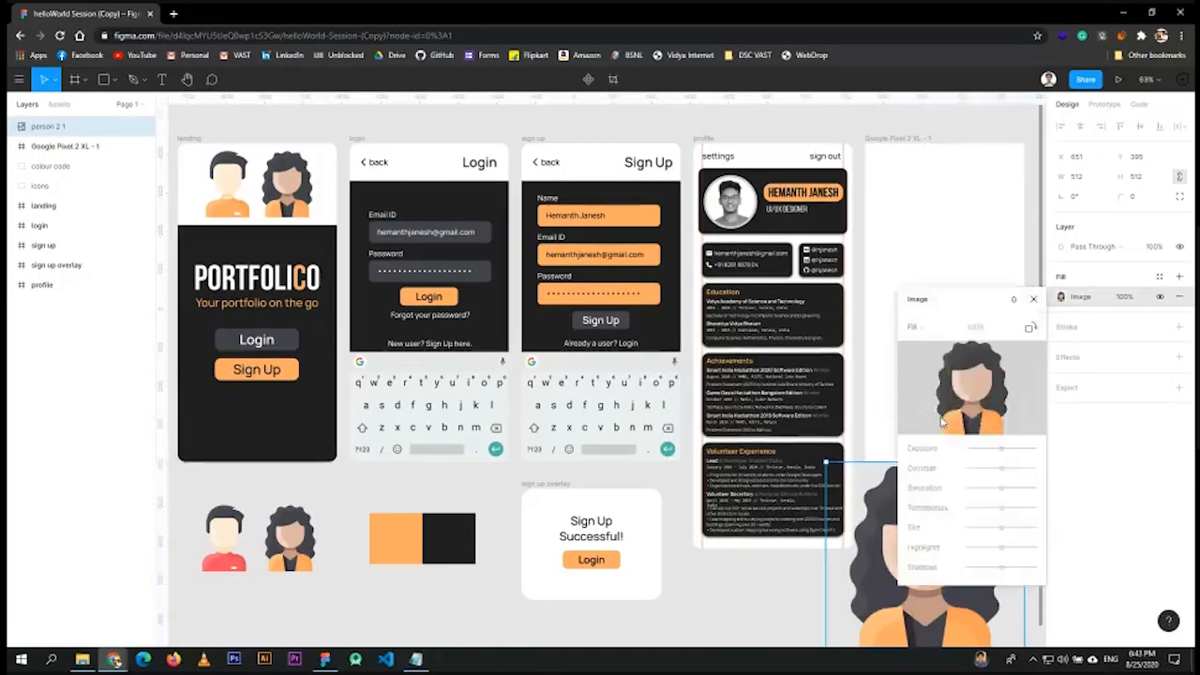
left_click(1033, 300)
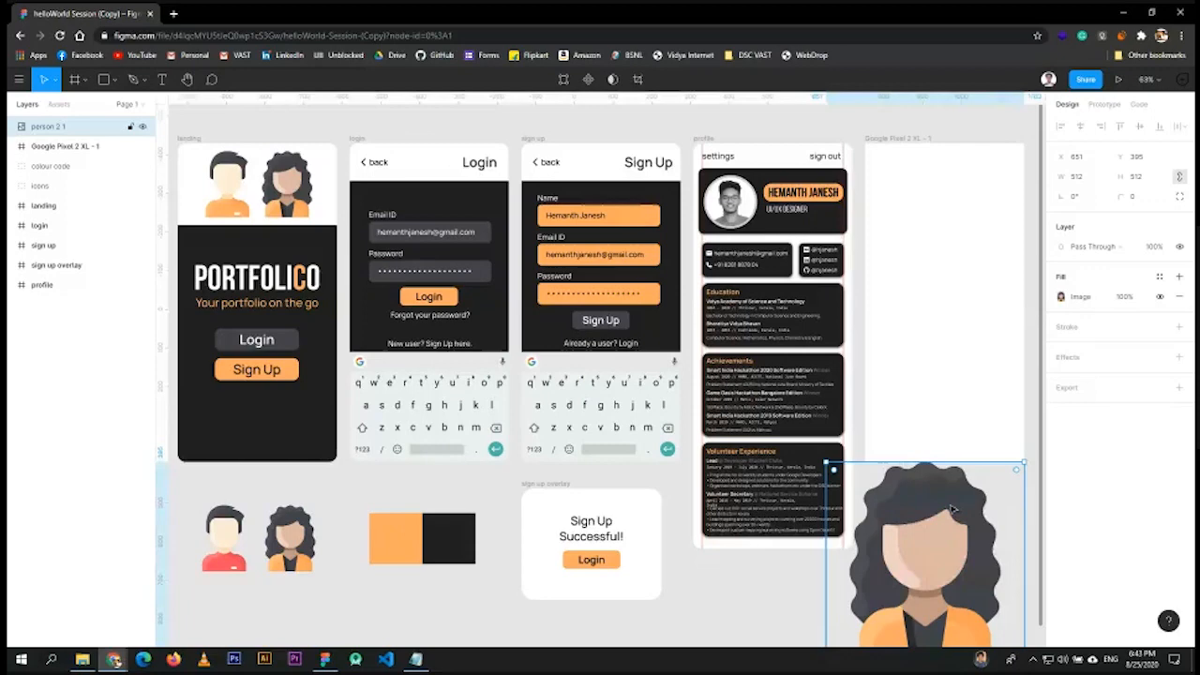
key("Delete")
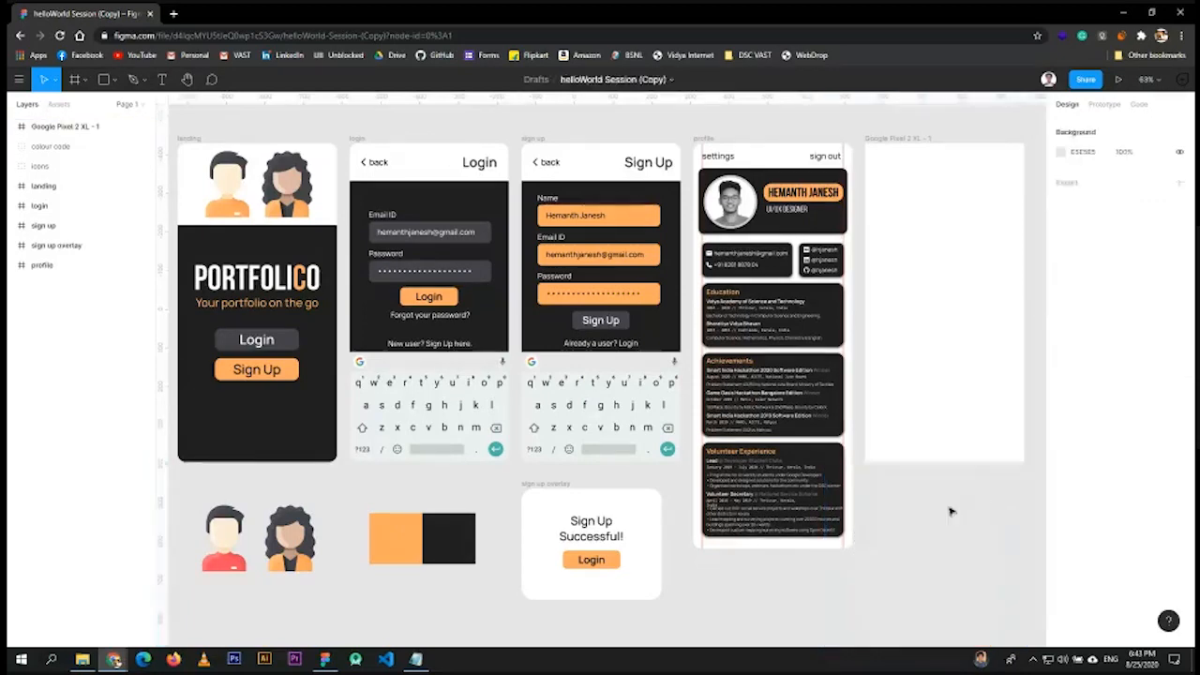
- Drop the woman avatar file onto the canvas again, then delete it
key("alt+Tab")
left_click(509, 242)
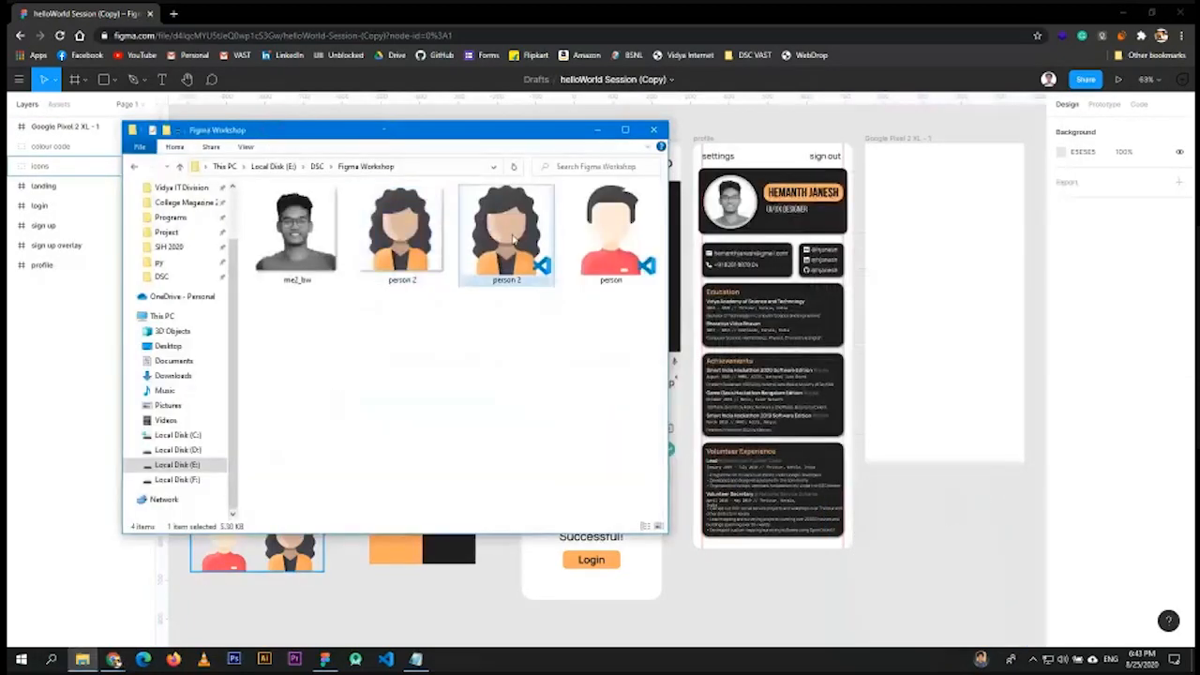
left_click_drag(509, 242, 972, 533)
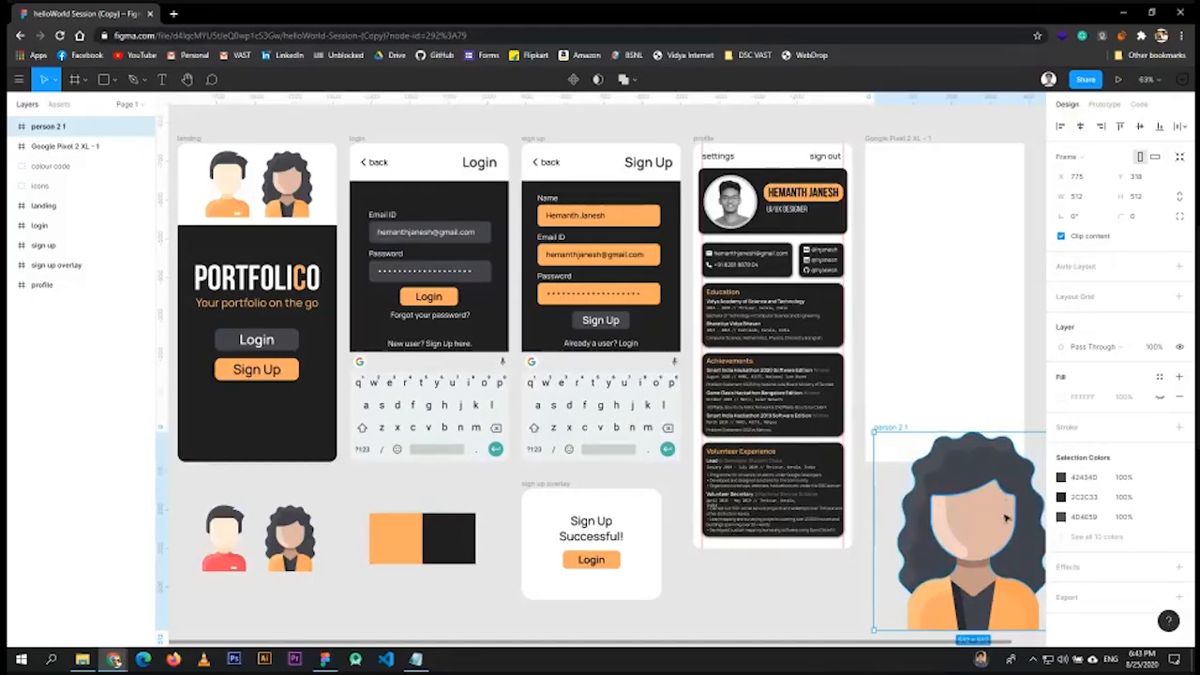
key("Delete")
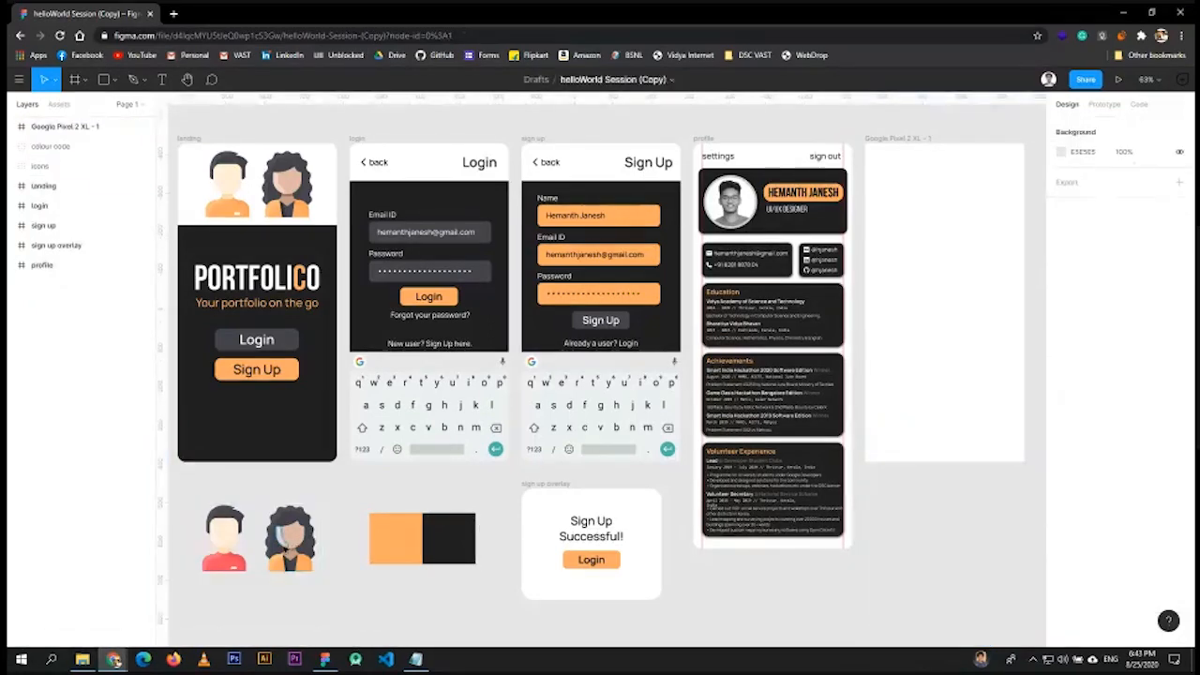
scroll(286, 558, "up", 5, "ctrl")
scroll(276, 394, "down", 1)
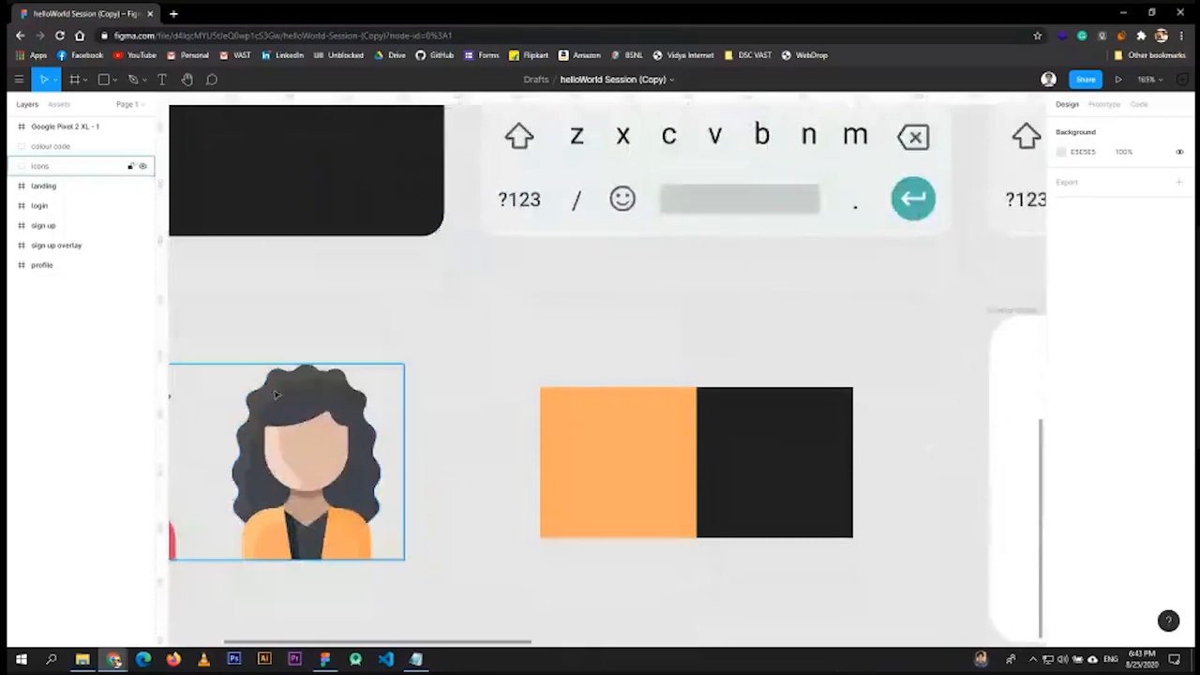
- Expand person 2 and inspect its Vector shapes, including the F2D1C2 skin and 424340 parts
left_click(276, 396)
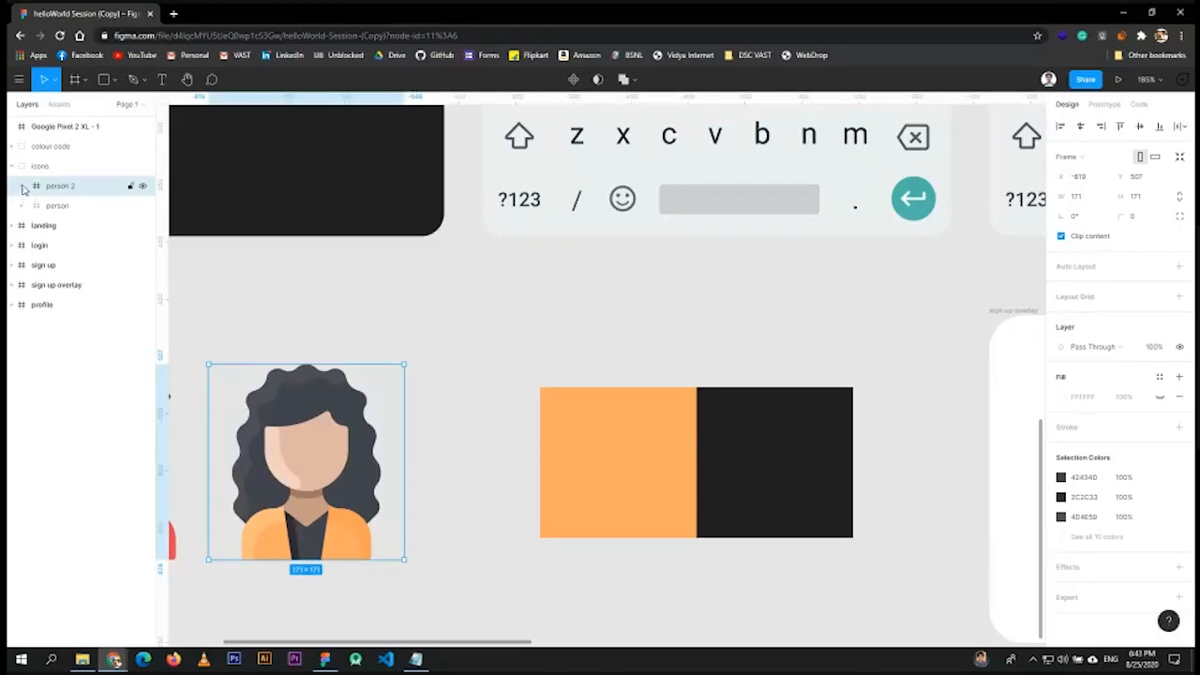
left_click(22, 188)
left_click(73, 210)
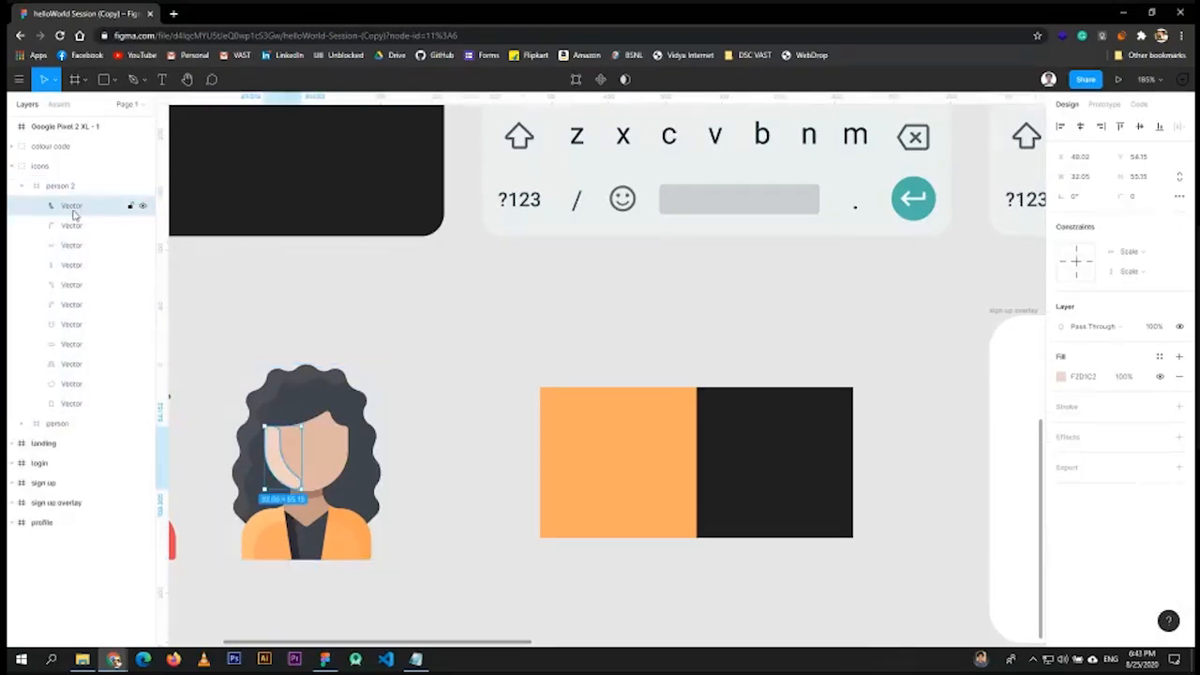
left_click(74, 226)
left_click(73, 246)
left_click(74, 266)
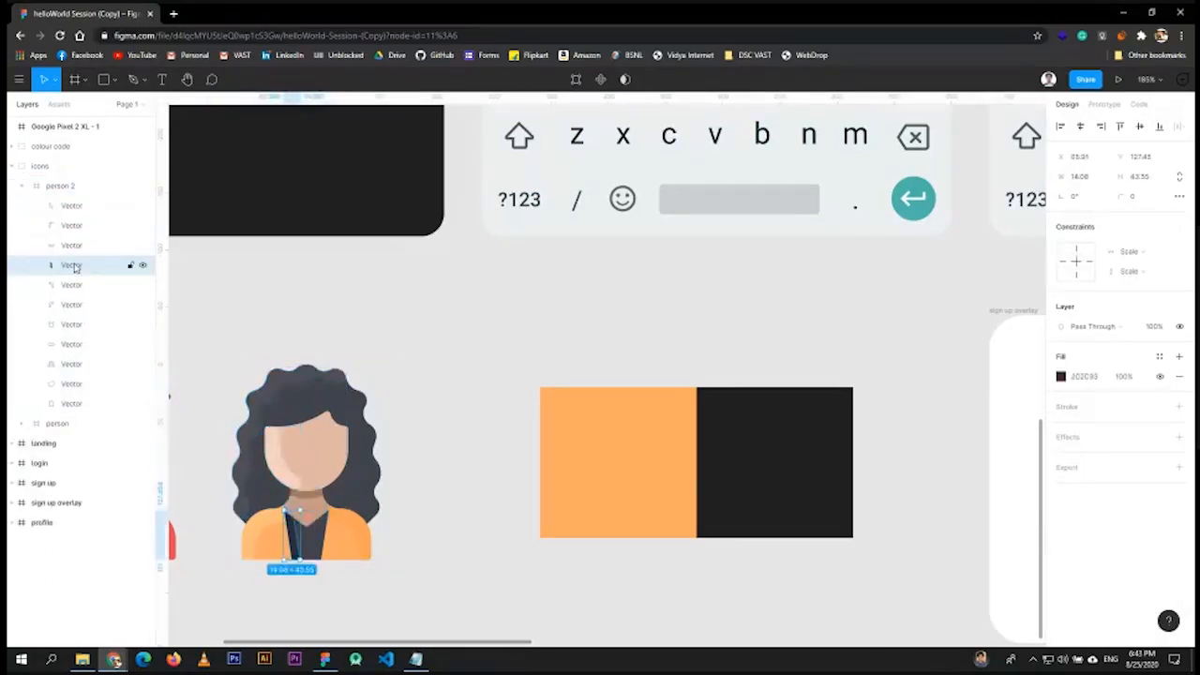
left_click(75, 285)
left_click(74, 305)
left_click(74, 324)
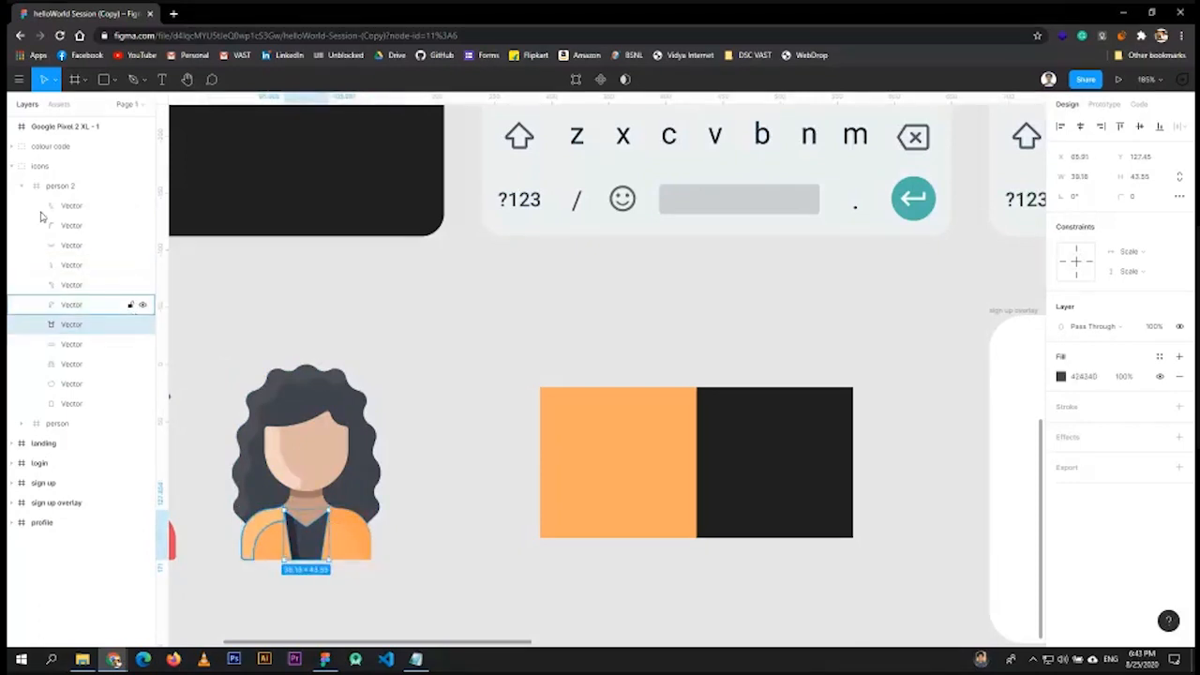
left_click(73, 206)
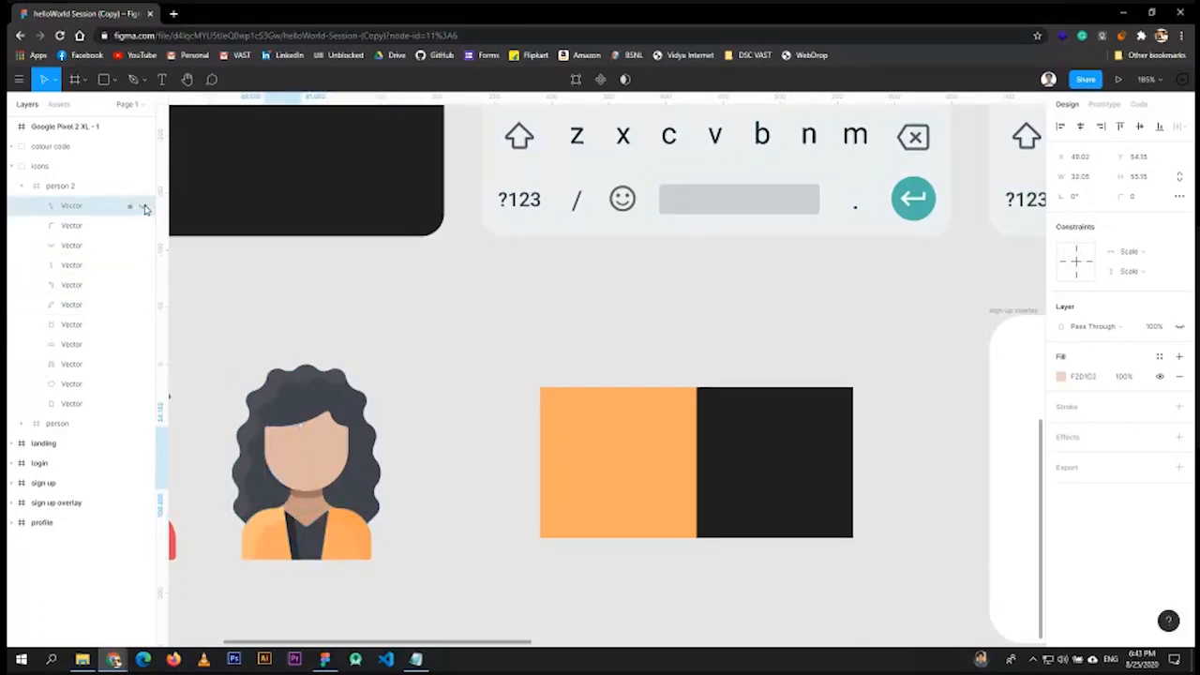
left_click(141, 324)
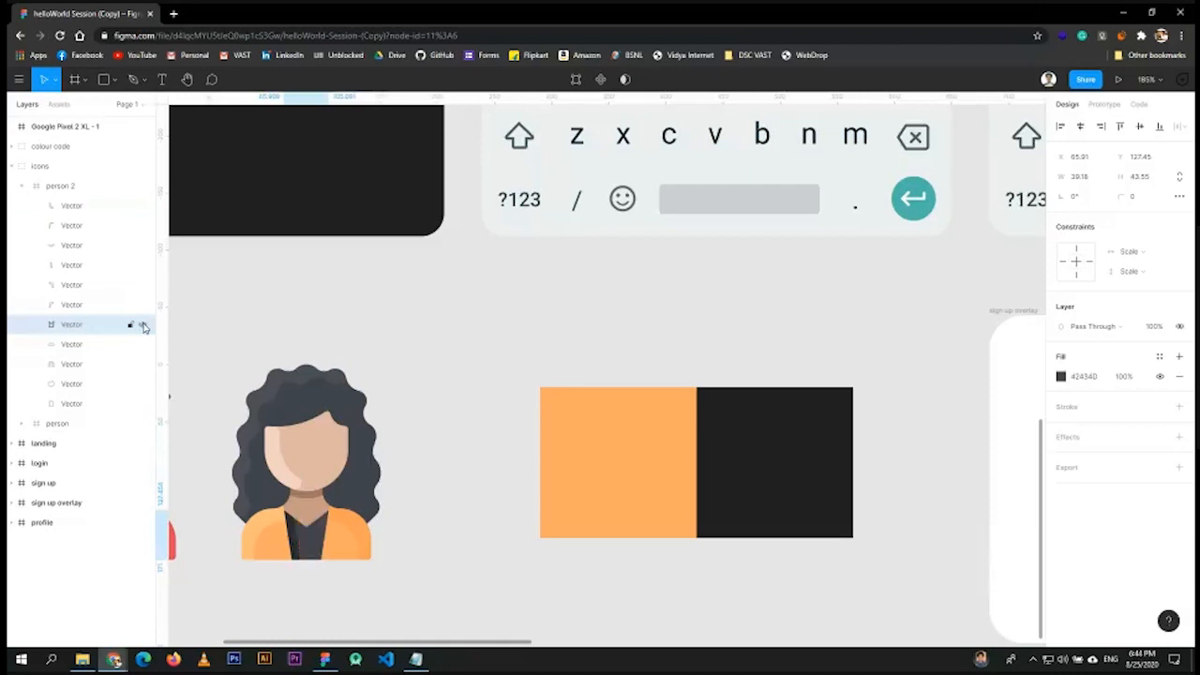
left_click(141, 383)
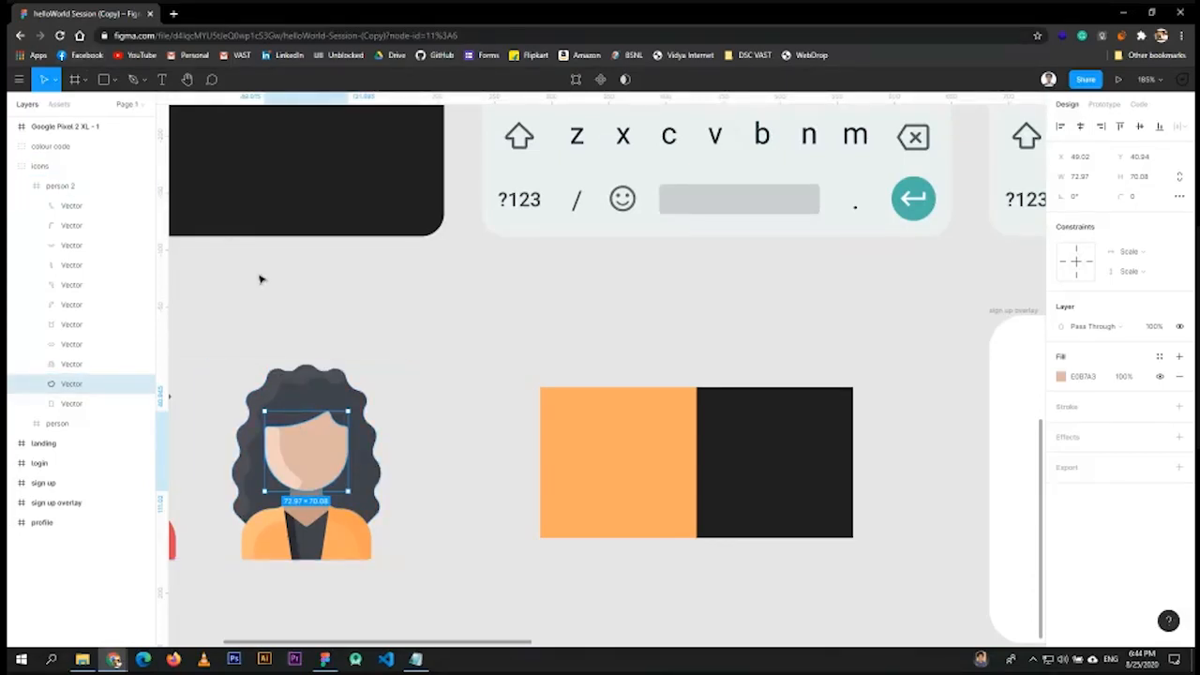
- Pan to show both avatars and select the group holding them
left_click_drag(278, 284, 600, 313)
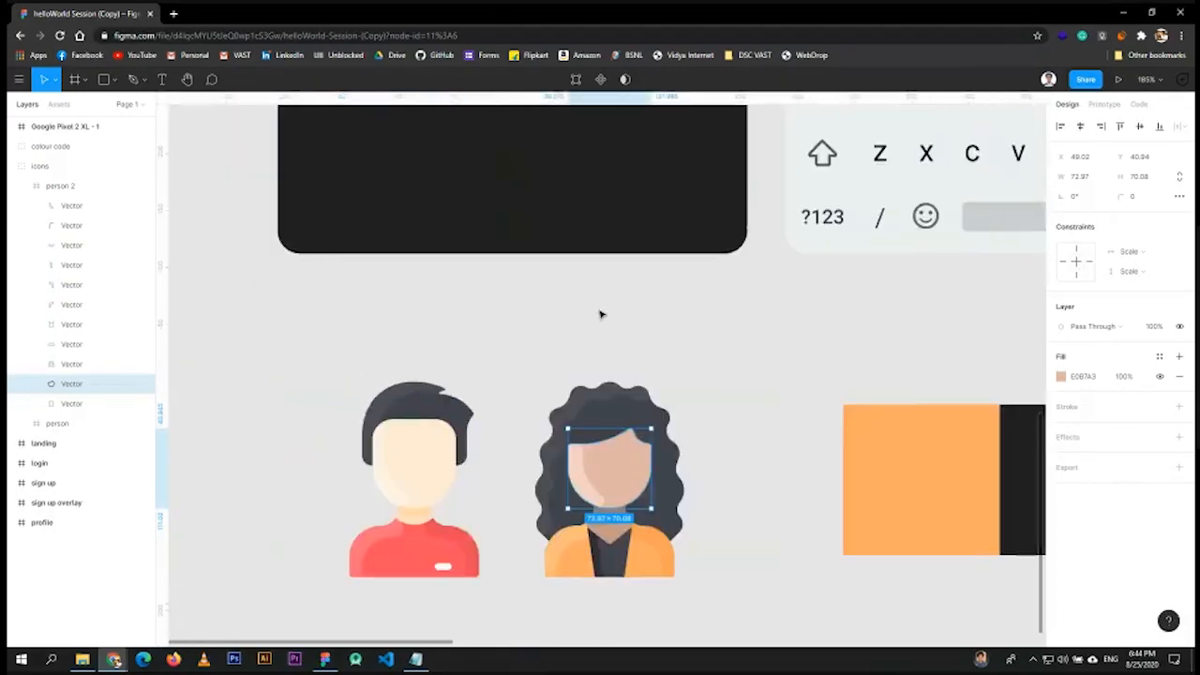
scroll(601, 314, "down", 3)
left_click_drag(699, 310, 614, 366)
left_click(689, 313)
left_click(871, 385)
left_click(591, 398)
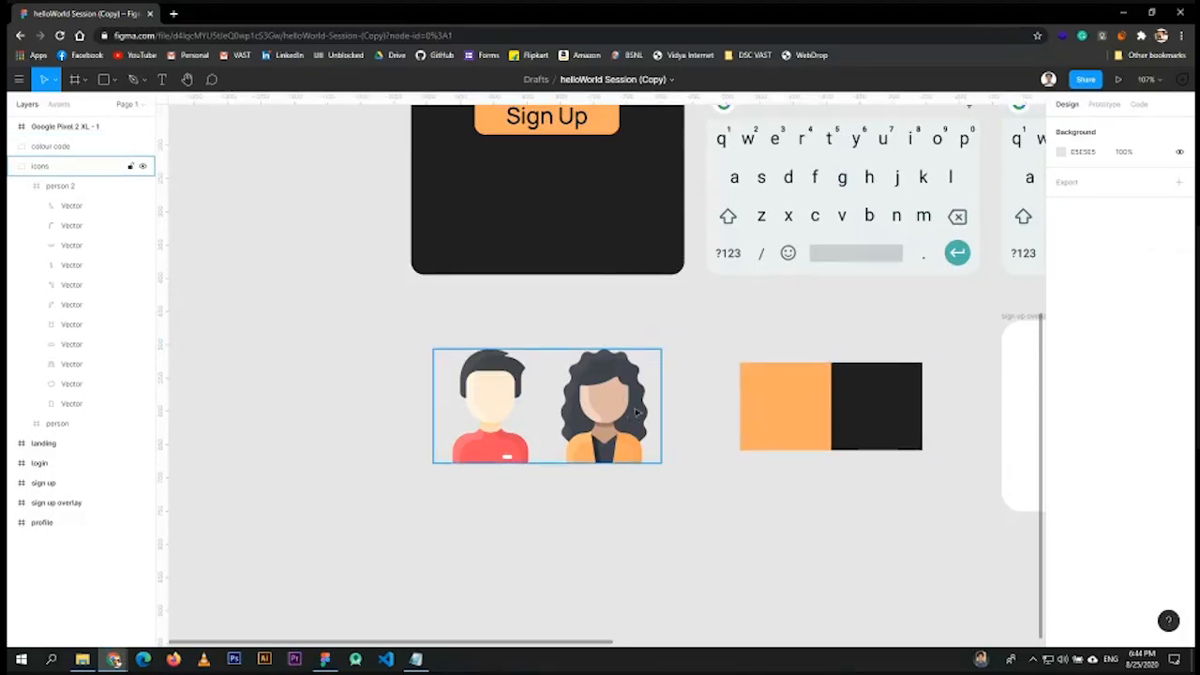
left_click(790, 415)
left_click(630, 384)
left_click(733, 330)
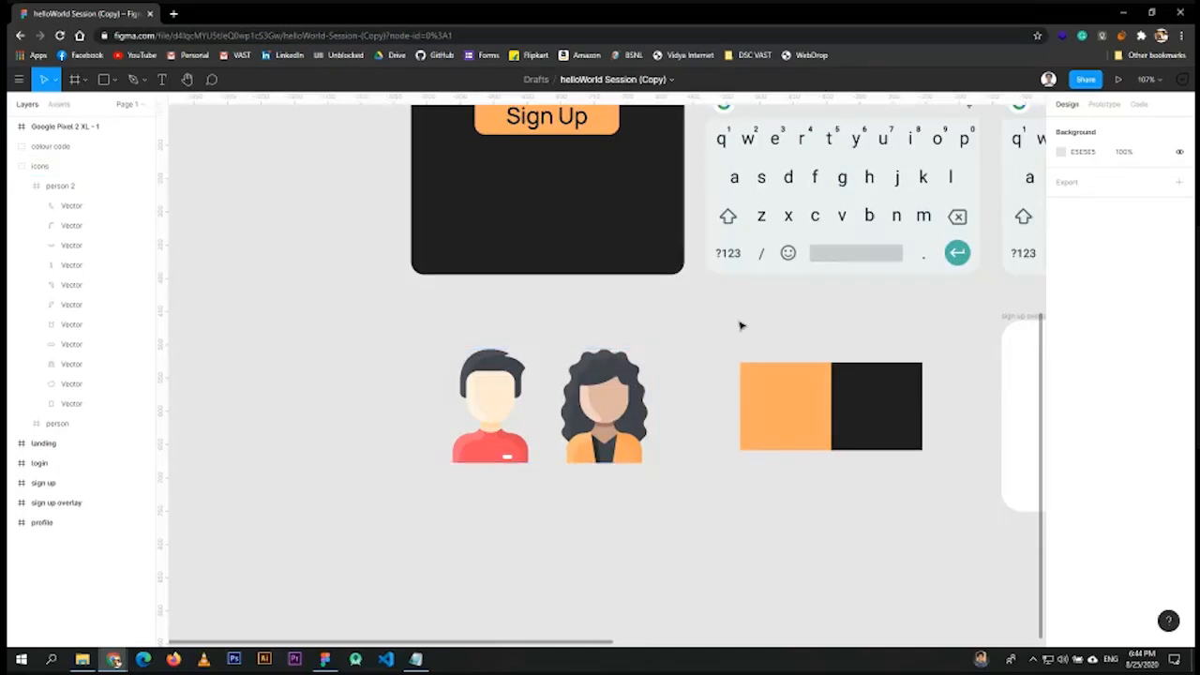
scroll(740, 326, "right", 2)
scroll(740, 325, "up", 1)
left_click(446, 410)
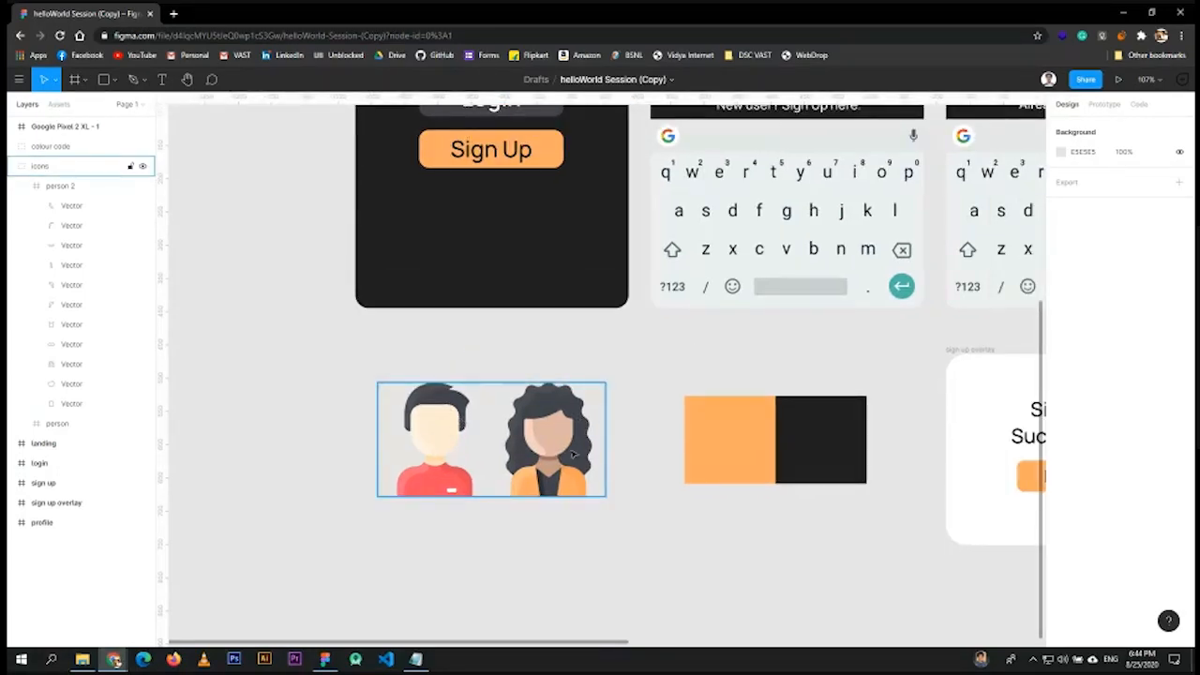
left_click(644, 369)
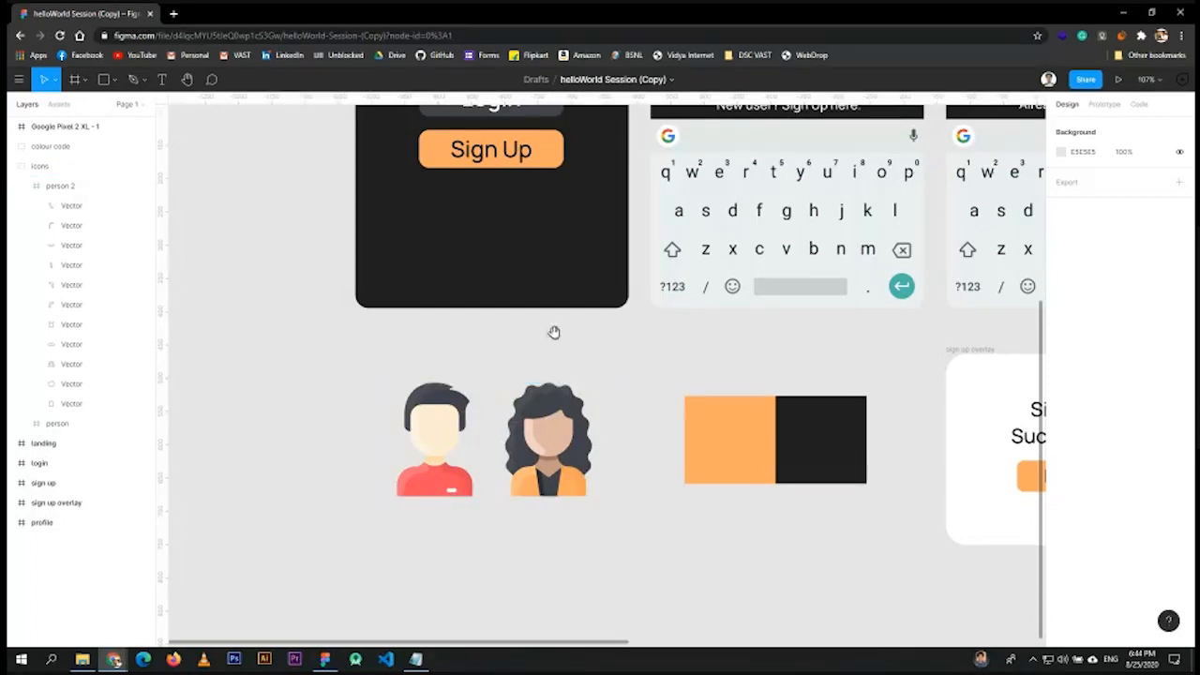
scroll(554, 334, "up", 10)
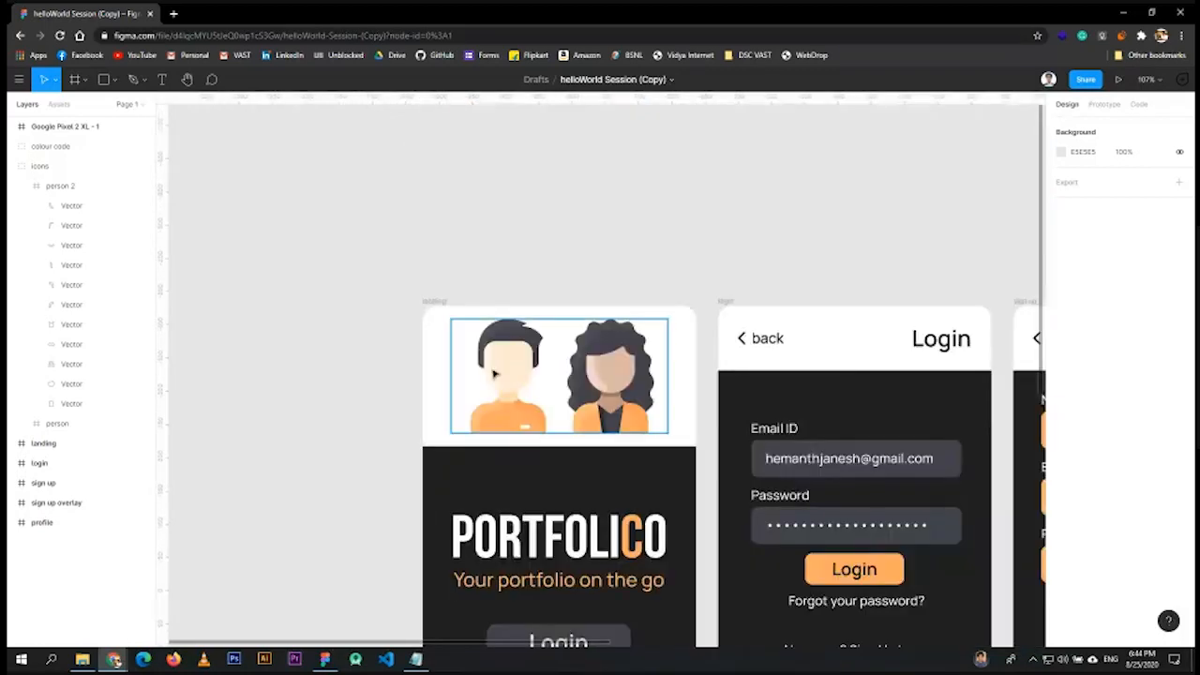
left_click(632, 413)
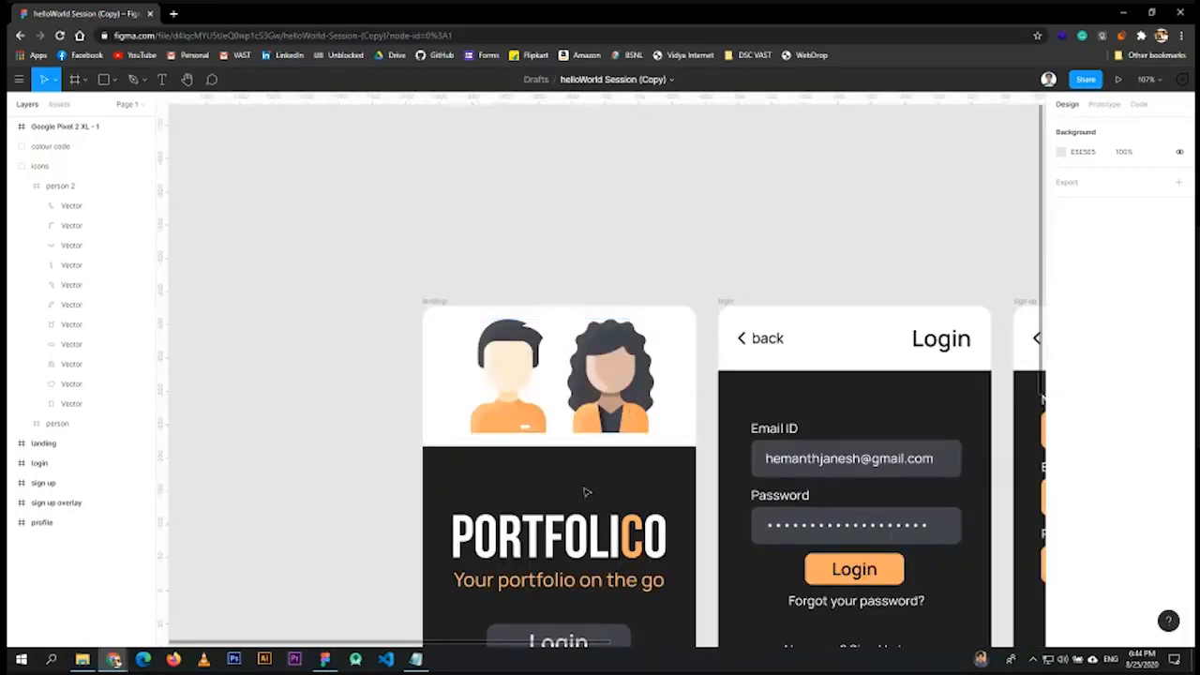
scroll(286, 423, "down", 7)
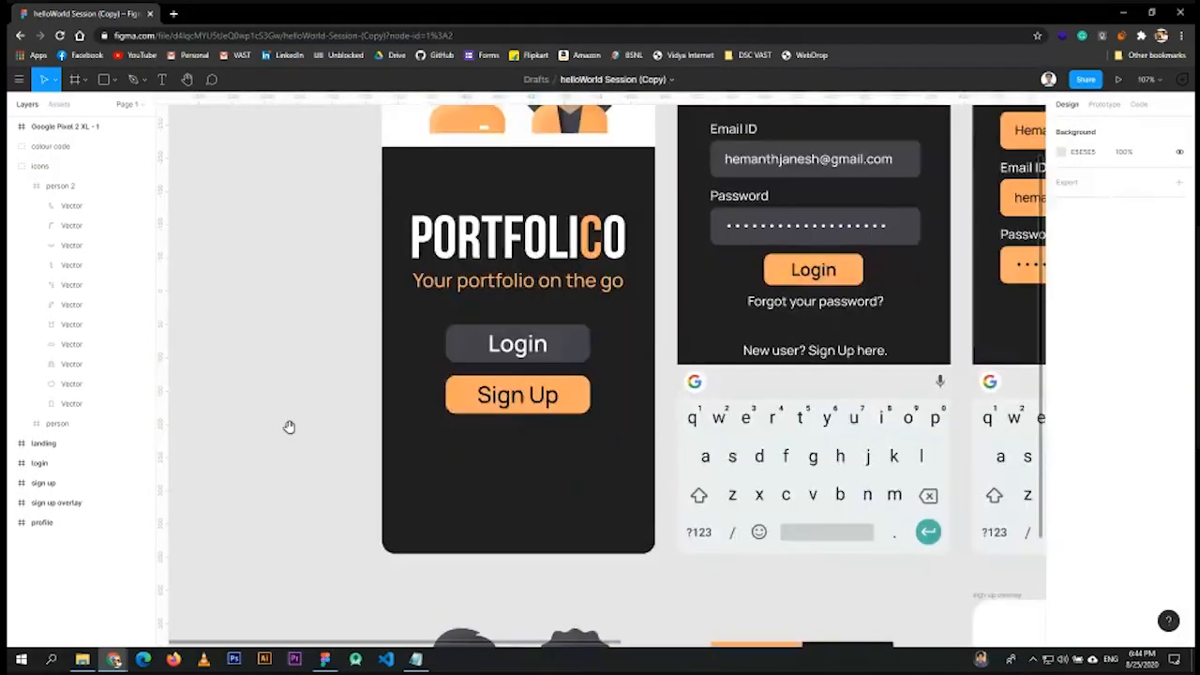
left_click(449, 328)
double_click(450, 330)
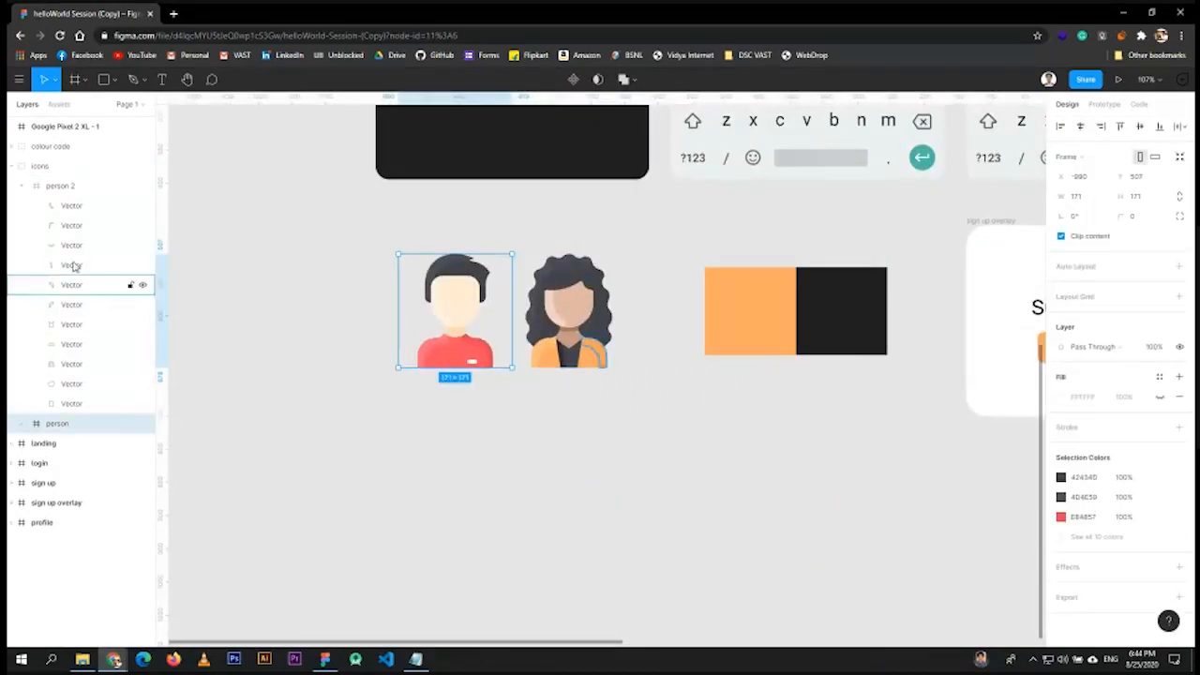
- Expand the male 'person' layer and scroll through its Vector shapes, coloured 424340, 4D4E59, E84857
left_click(20, 427)
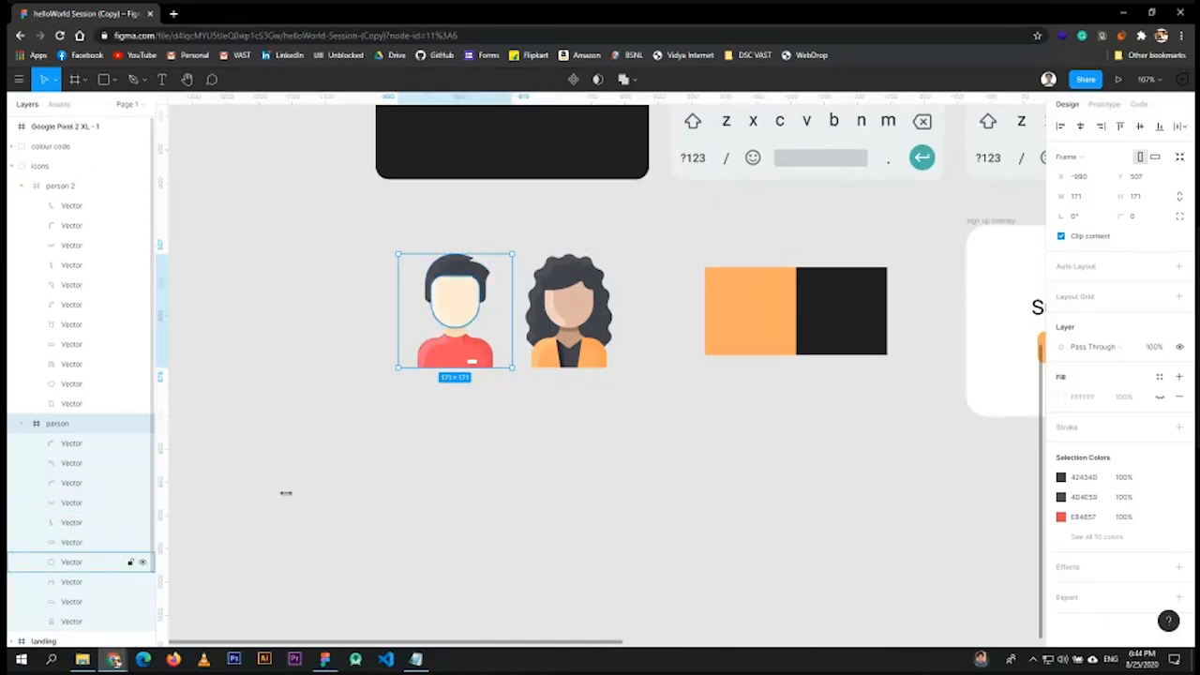
scroll(140, 420, "down", 2)
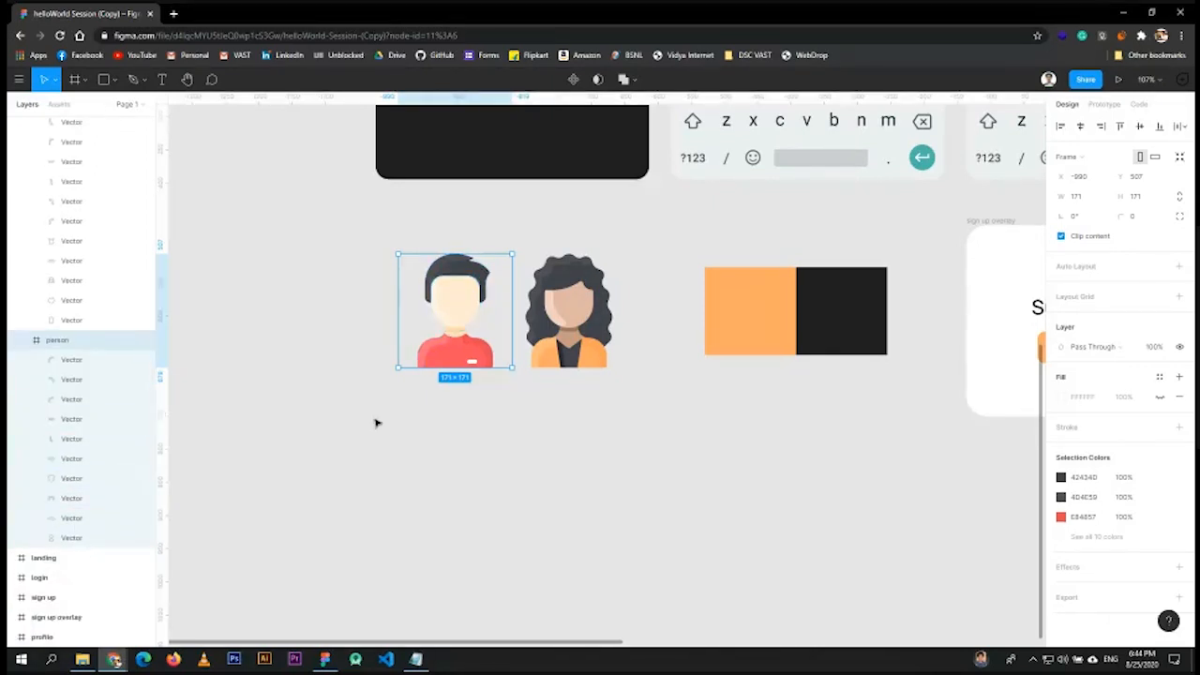
scroll(446, 363, "up", 10)
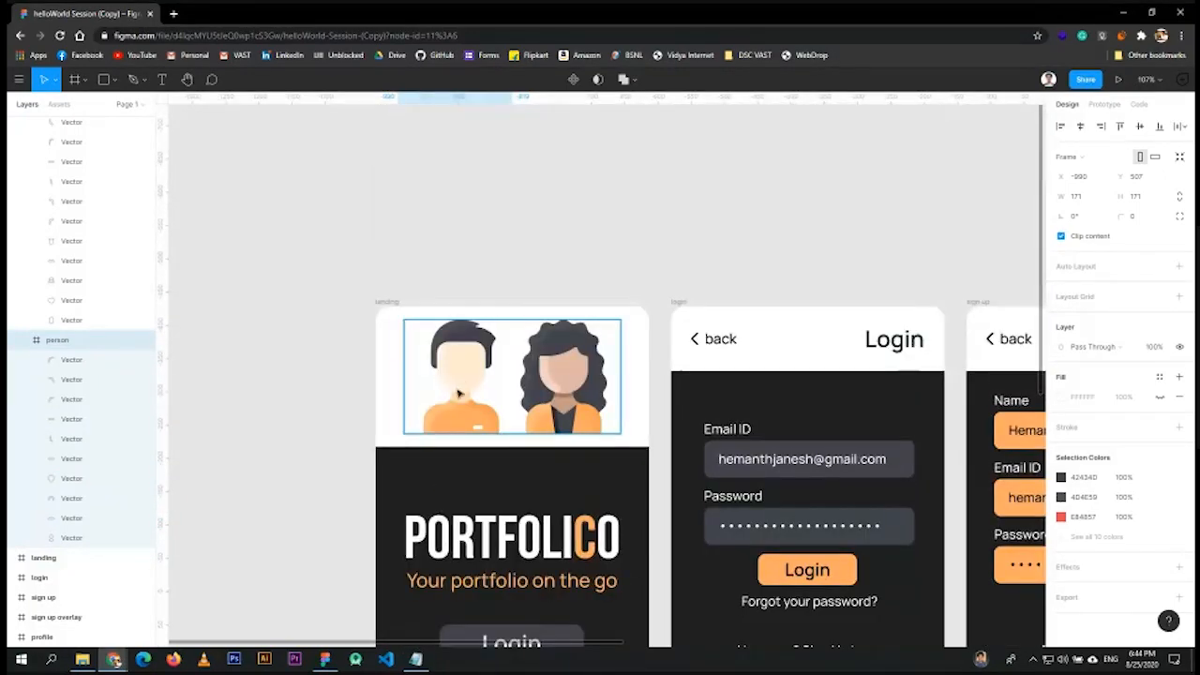
scroll(460, 394, "down", 8)
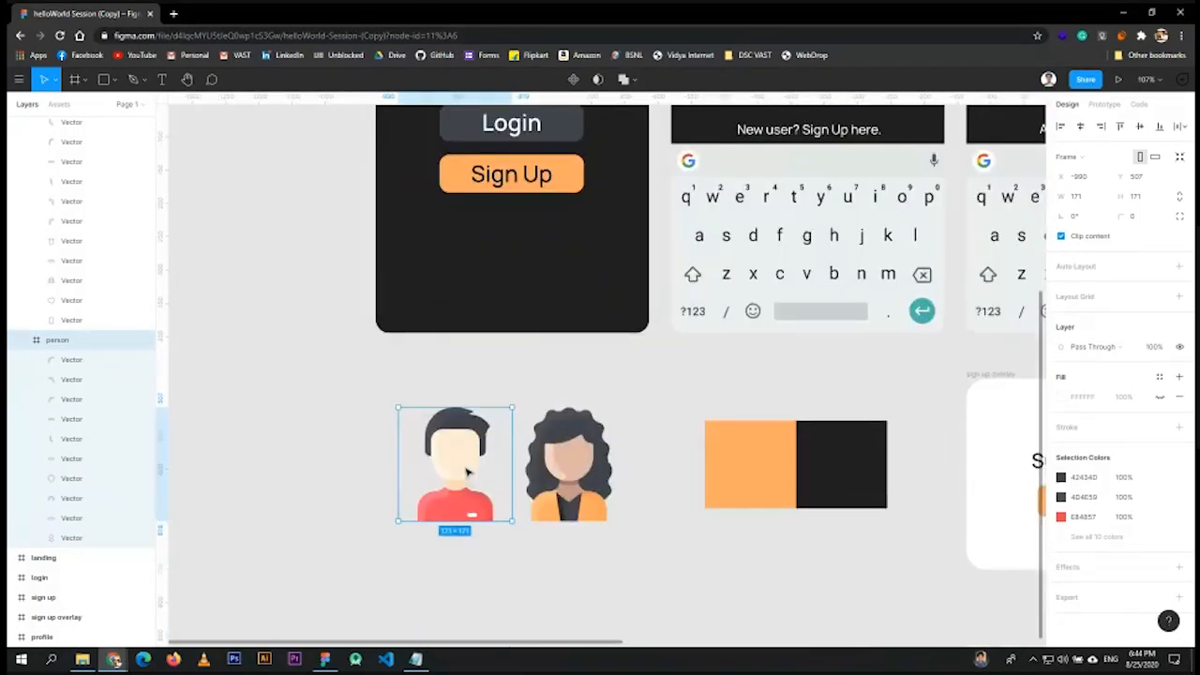
scroll(467, 473, "down", 2)
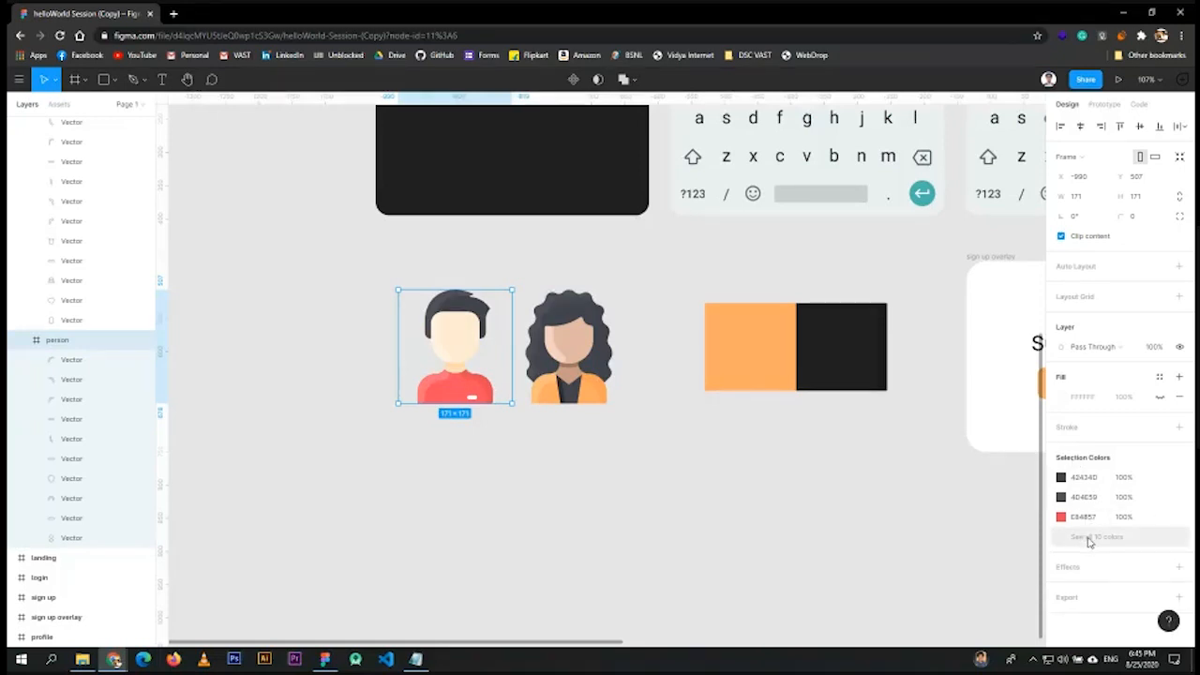
left_click(366, 345)
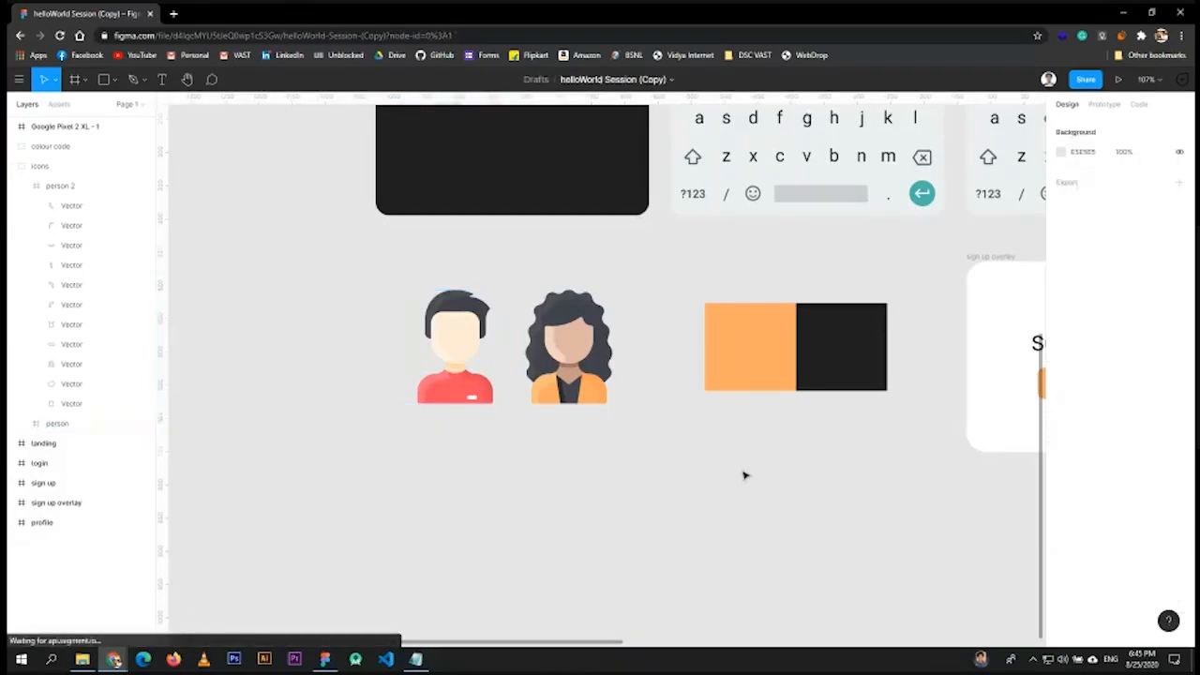
left_click(460, 380)
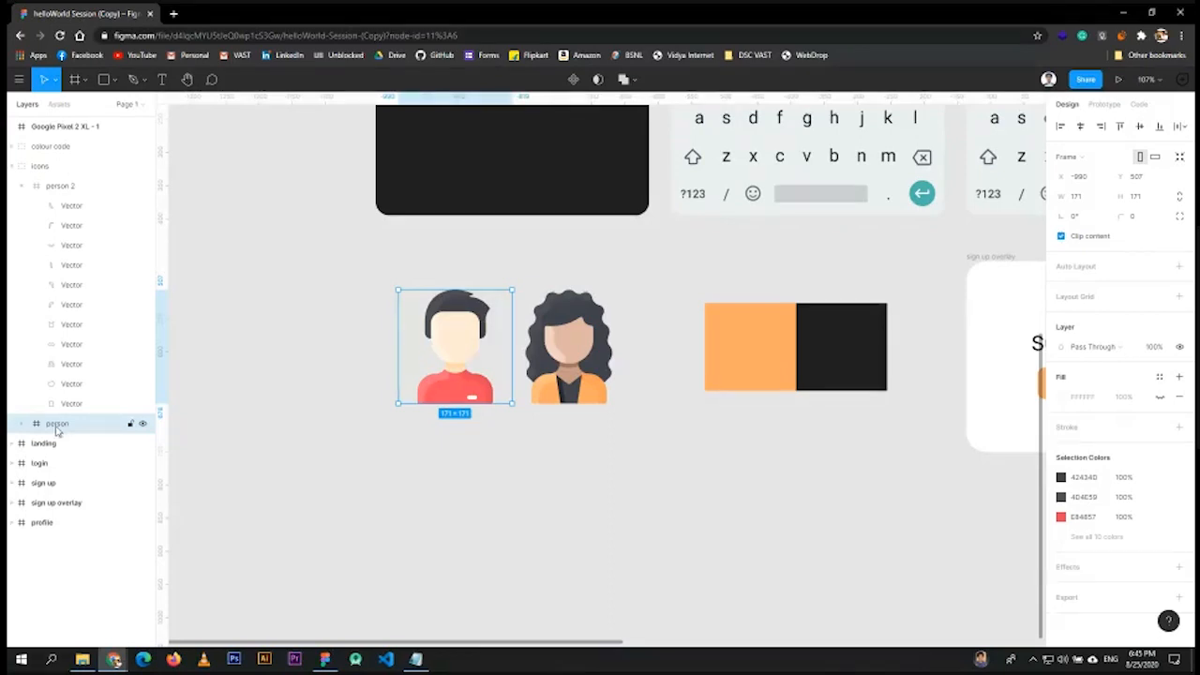
left_click(24, 424)
scroll(69, 511, "down", 2)
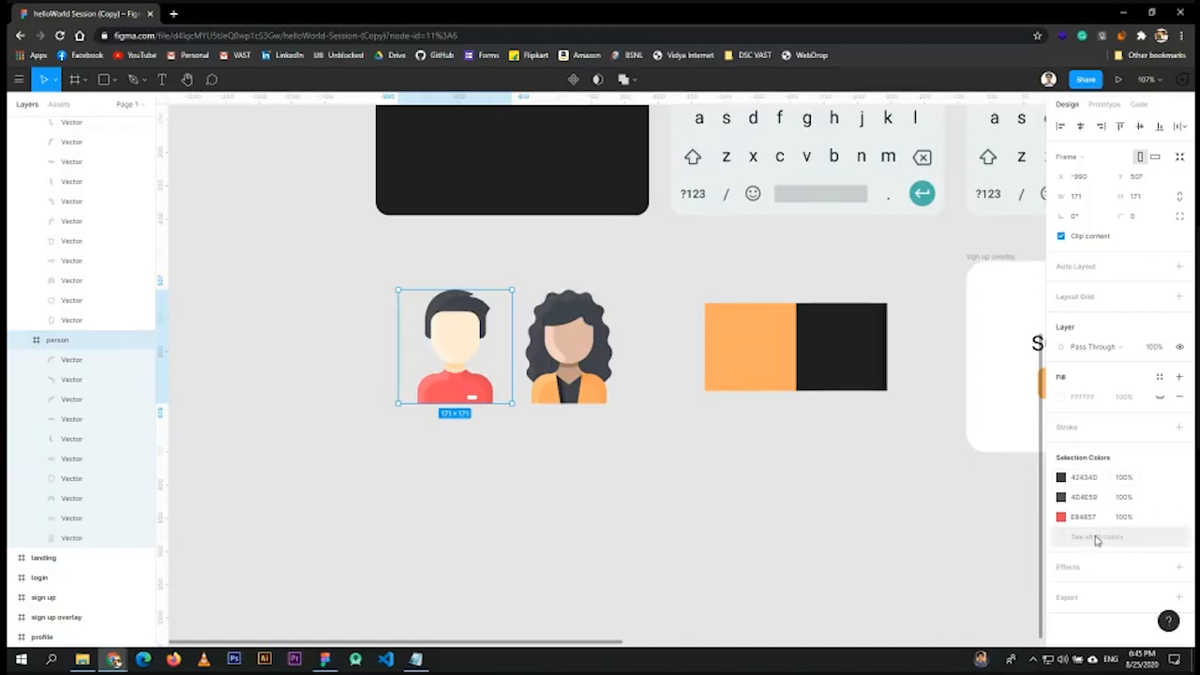
- Compare the man avatar's Selection Colors with the woman avatar's orange jacket colours
left_click(1097, 539)
left_click(1087, 537)
scroll(1101, 525, "down", 2)
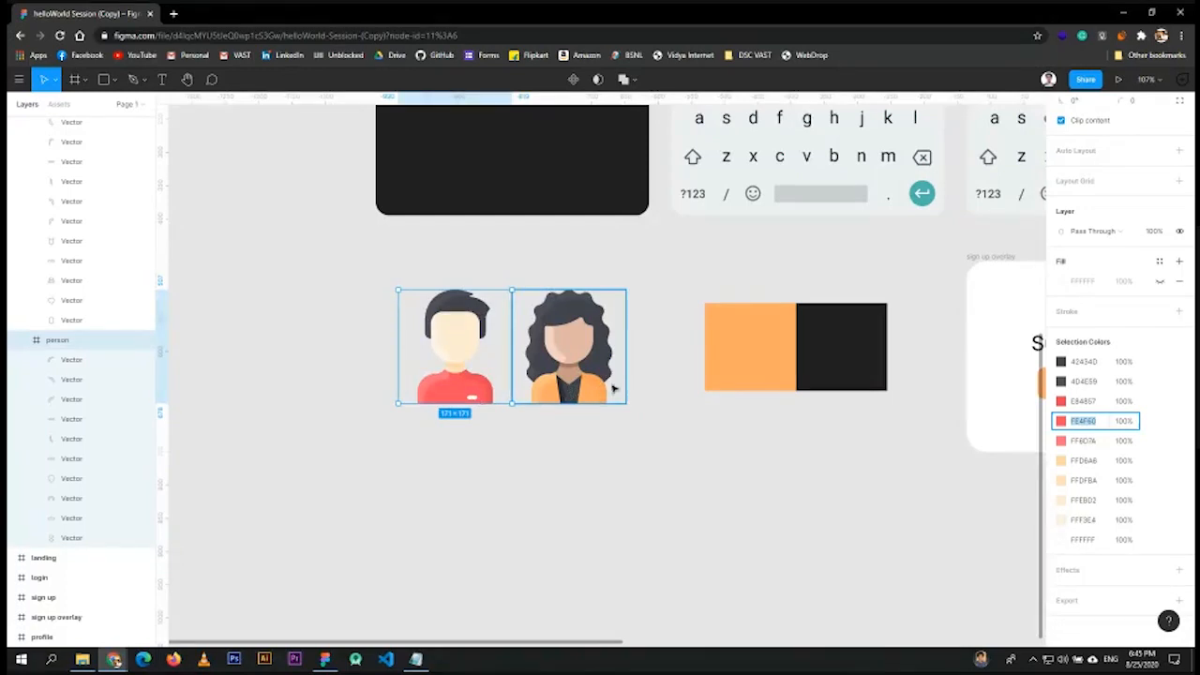
left_click(1082, 403)
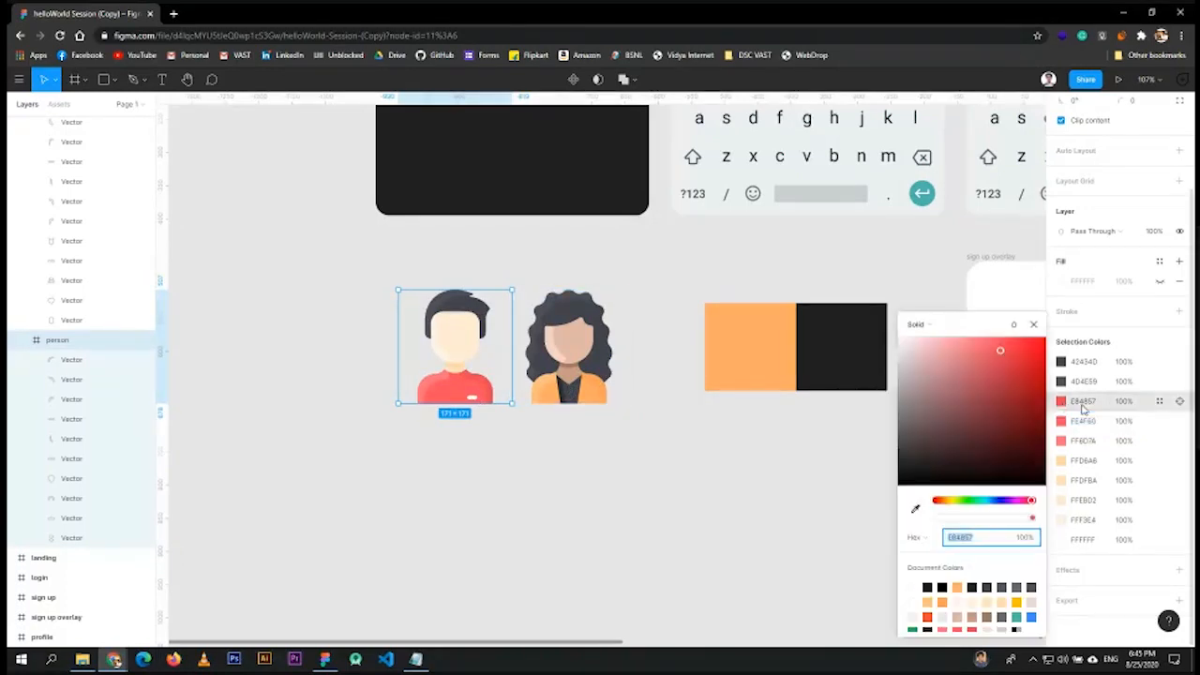
key("Escape")
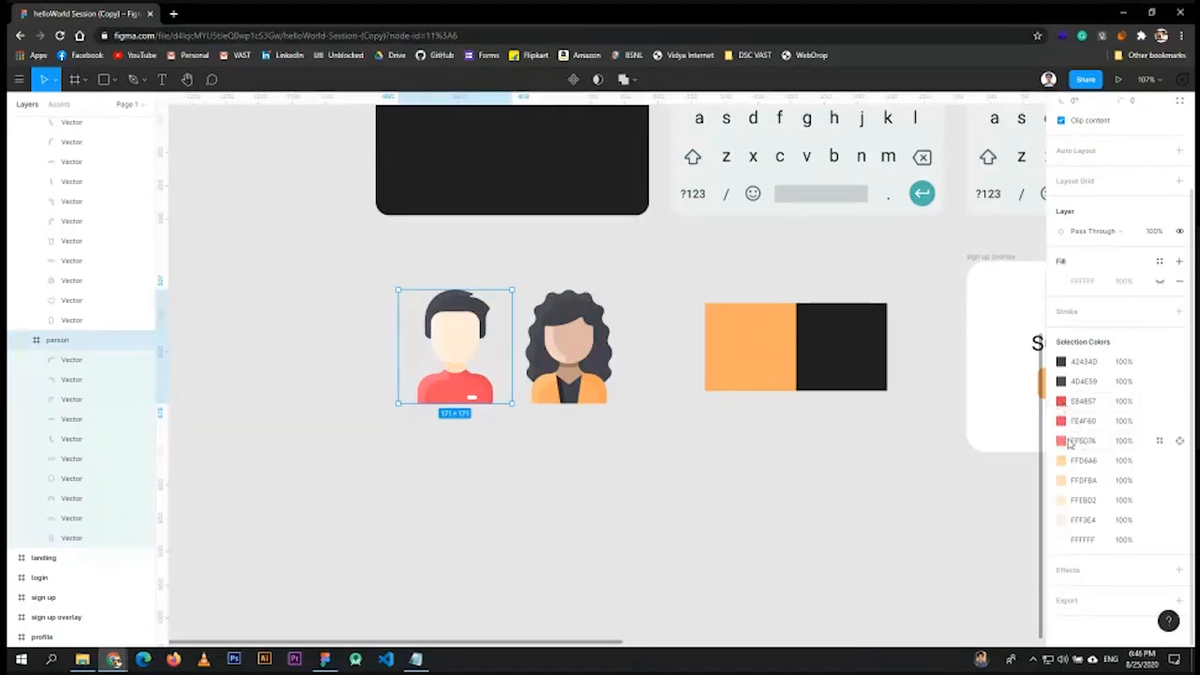
left_click(608, 393, "shift")
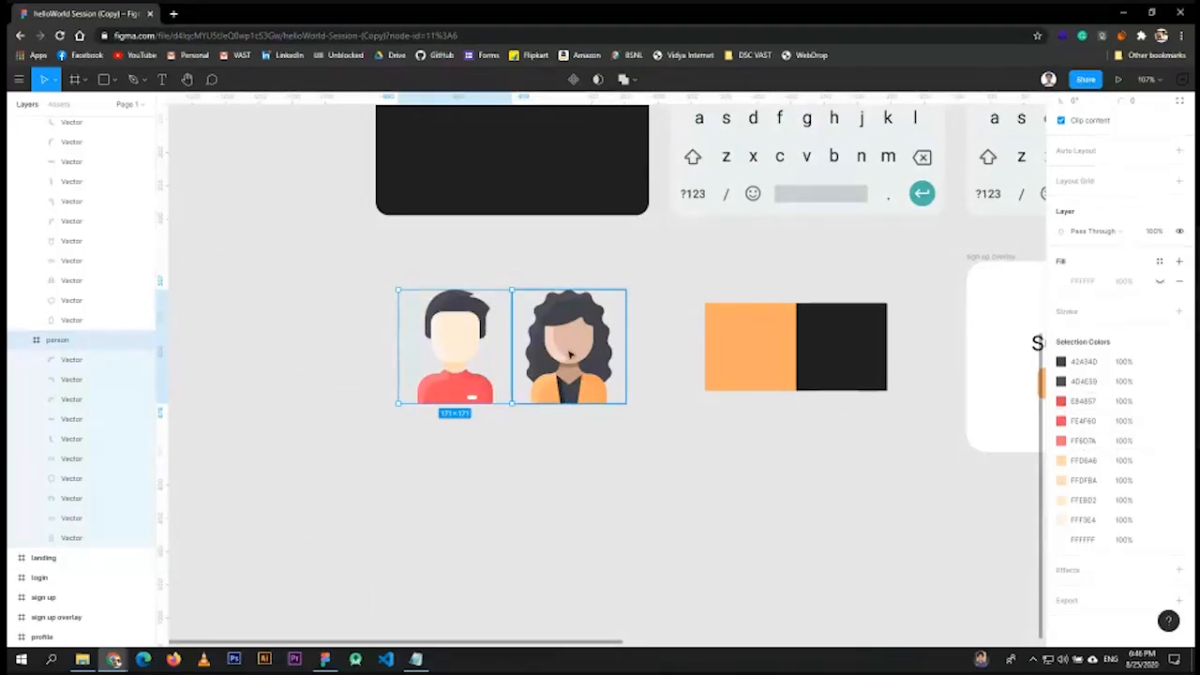
left_click(569, 354)
left_click(1091, 538)
left_click(1087, 536)
scroll(1087, 536, "down", 2)
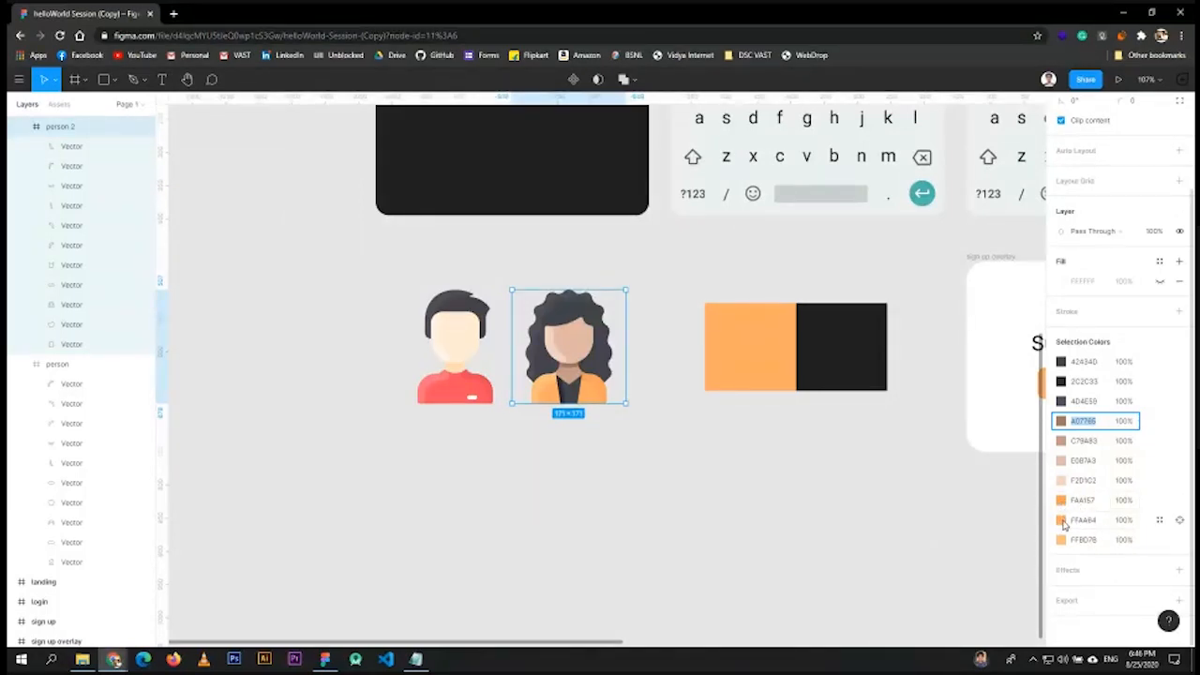
- Recolour the man's E84857 shirt red with the woman's jacket orange using the eyedropper
left_click(492, 389)
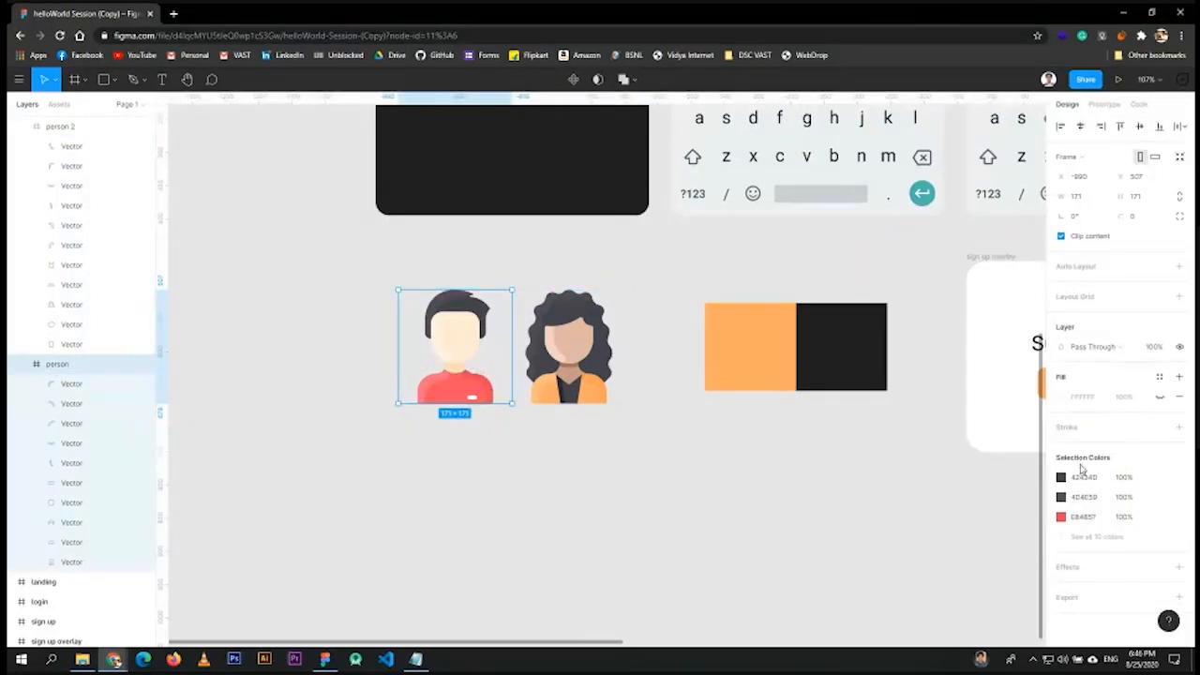
left_click(1087, 535)
scroll(1088, 531, "down", 2)
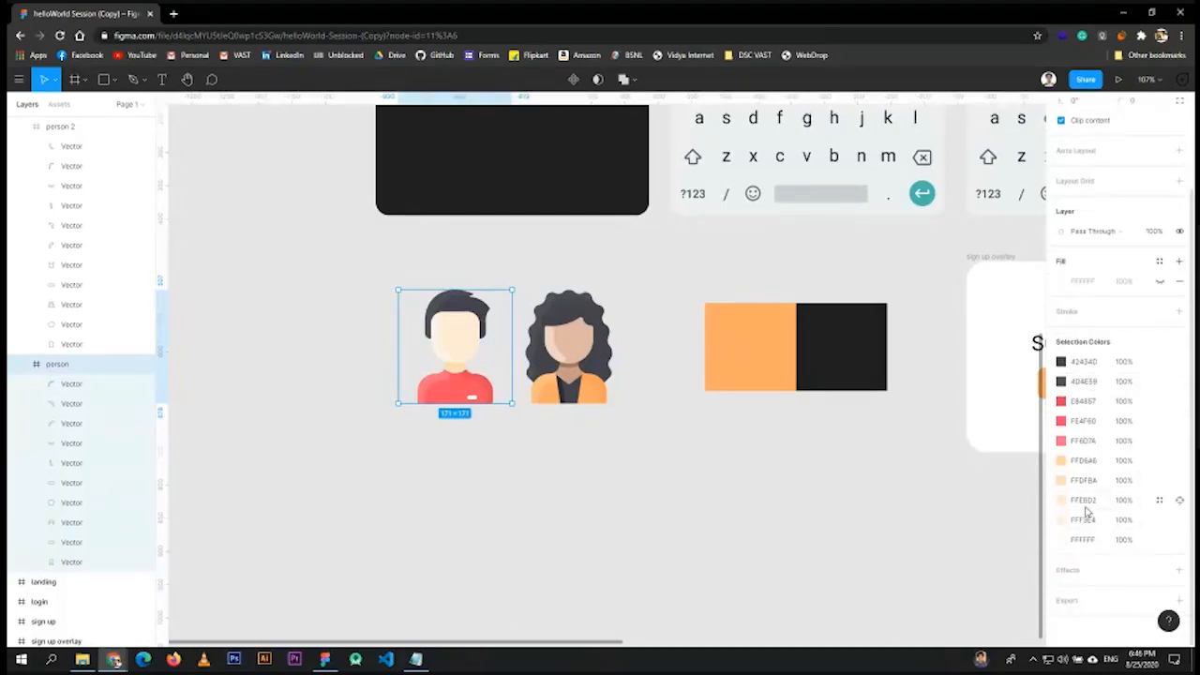
left_click(1061, 401)
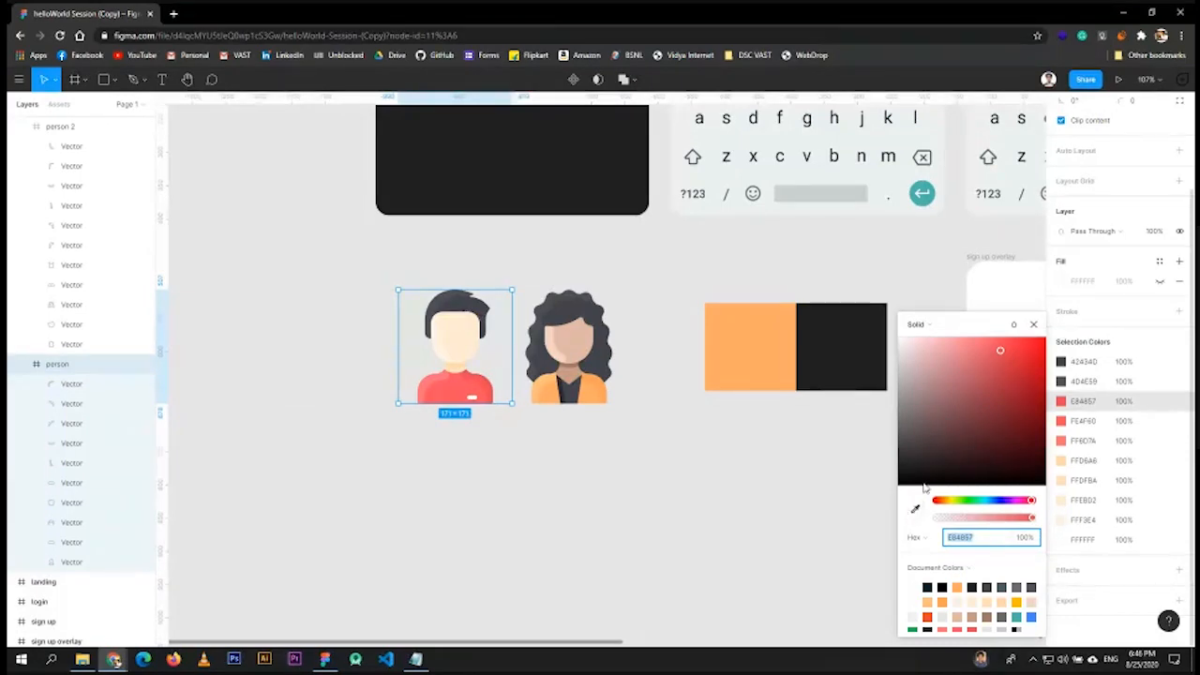
left_click(916, 513)
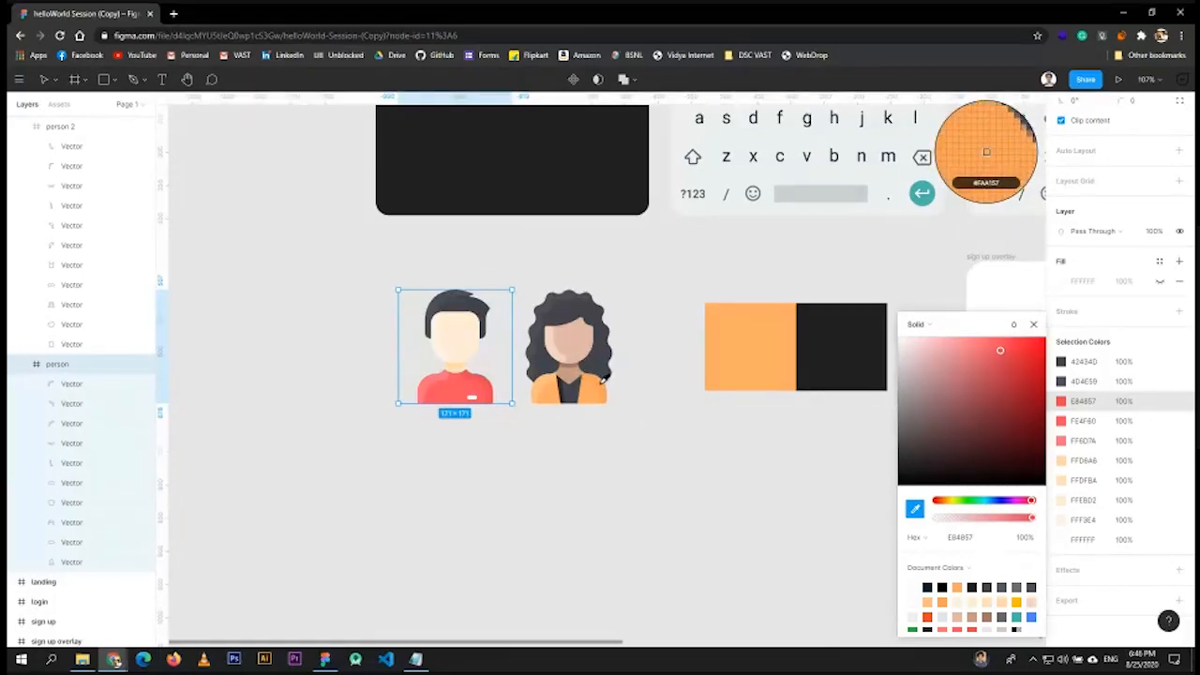
left_click(604, 376)
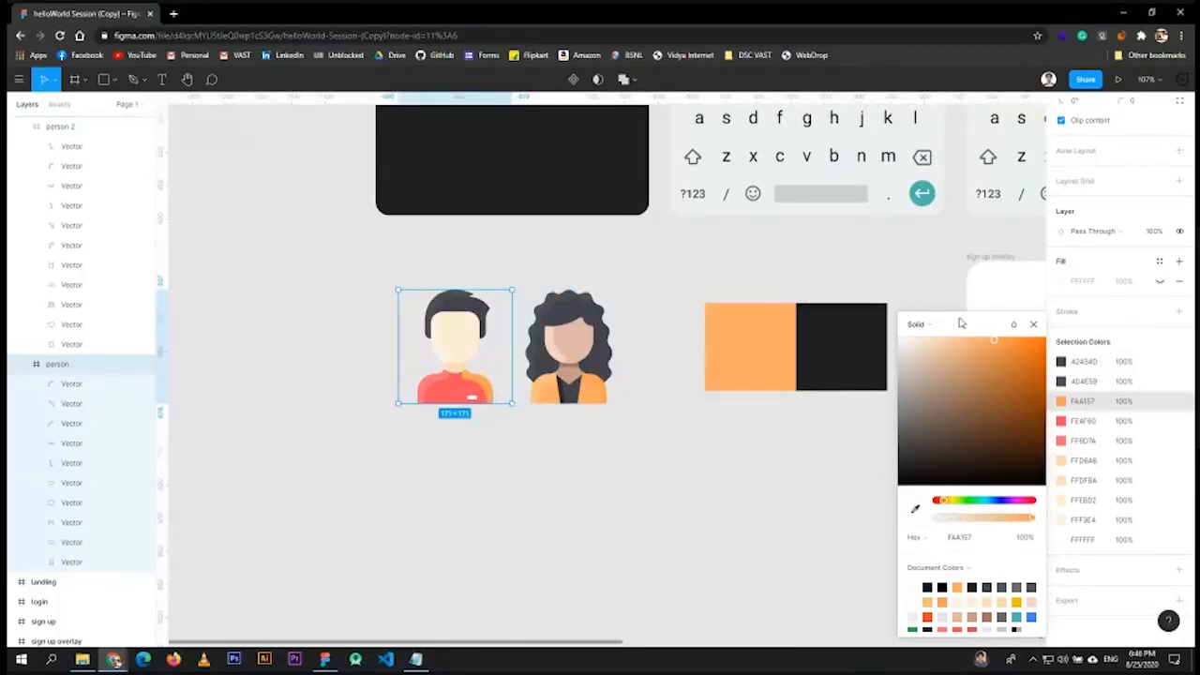
left_click(1035, 325)
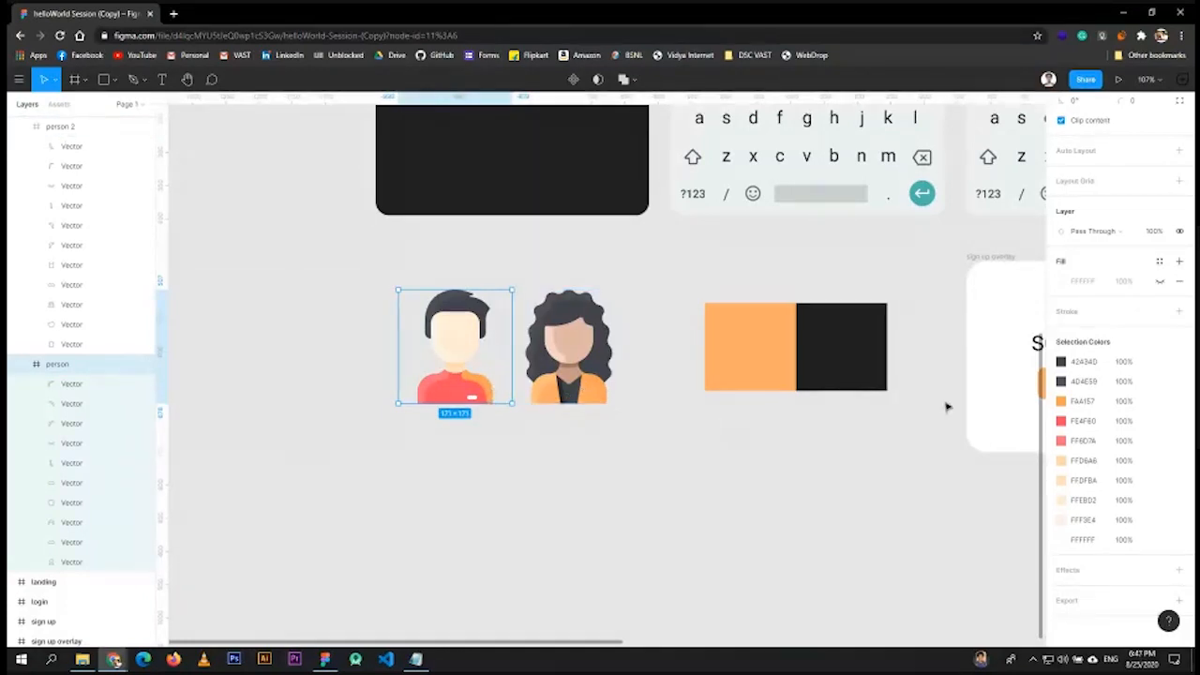
- Replace the FE4F60 and FF6D7A shirt shades with the same sampled jacket orange
left_click(1061, 421)
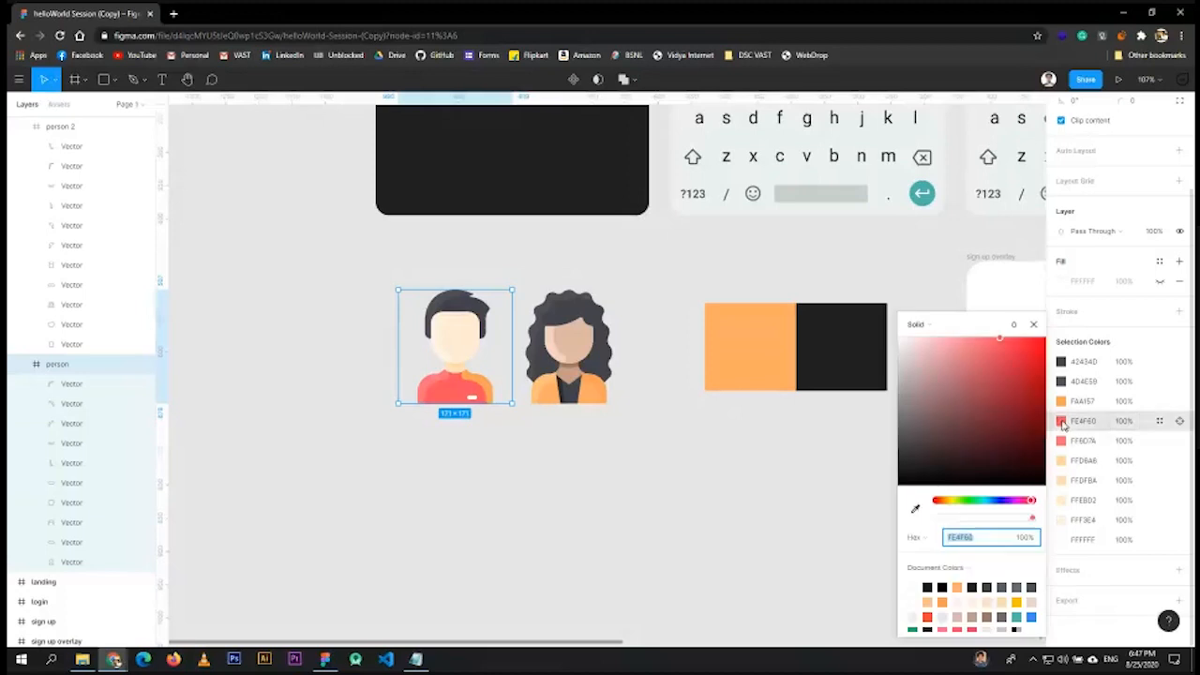
left_click(916, 509)
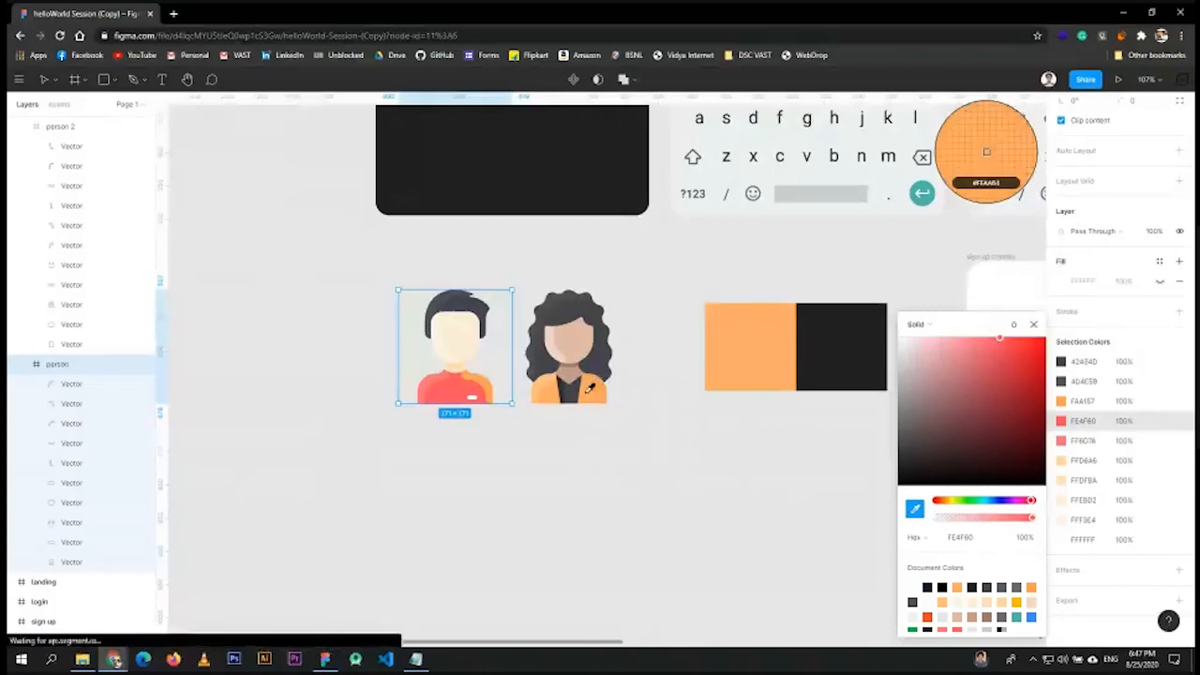
left_click(592, 386)
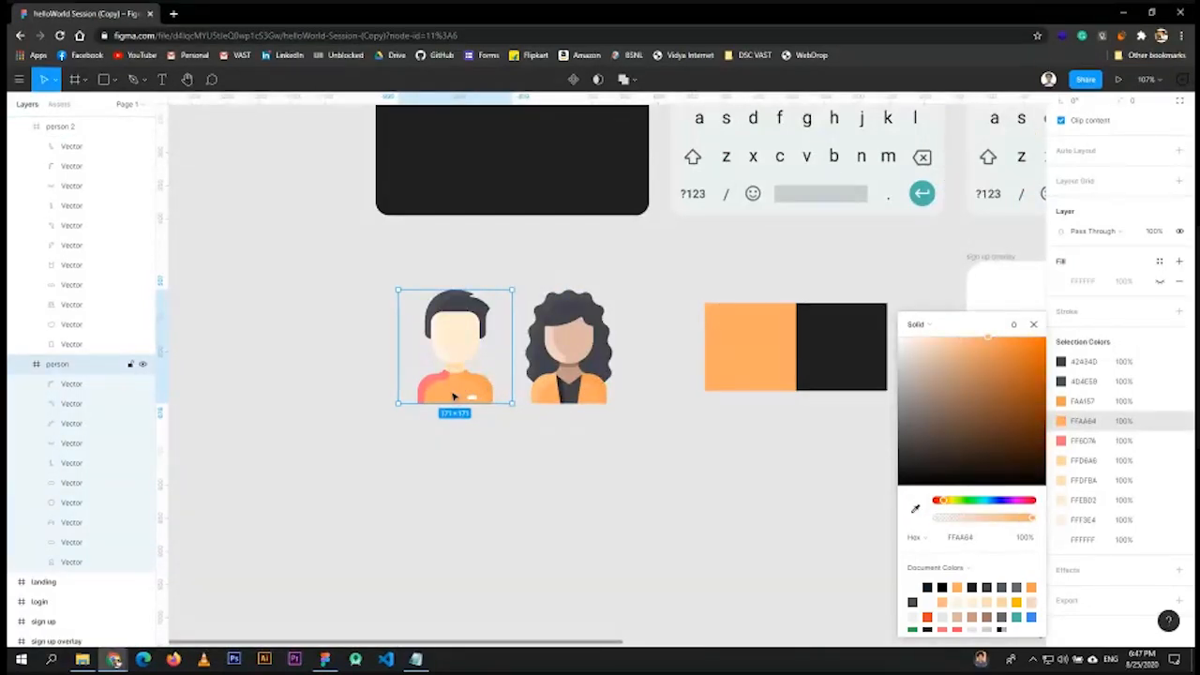
left_click(1033, 325)
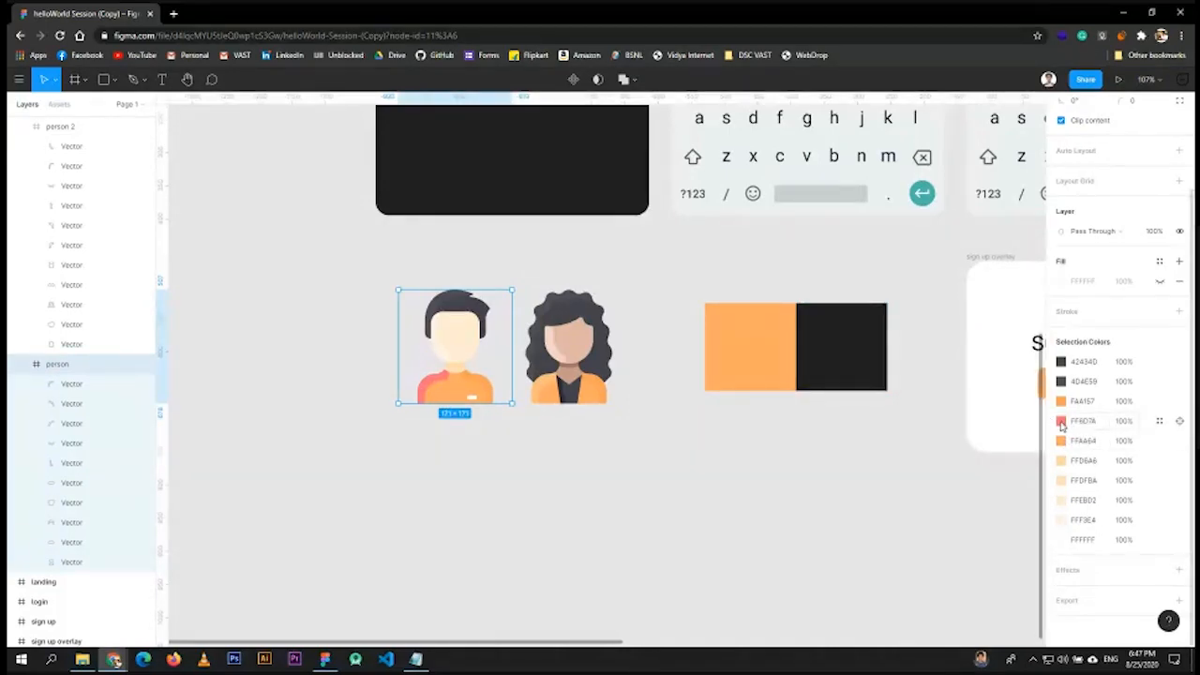
left_click(1060, 422)
left_click(914, 509)
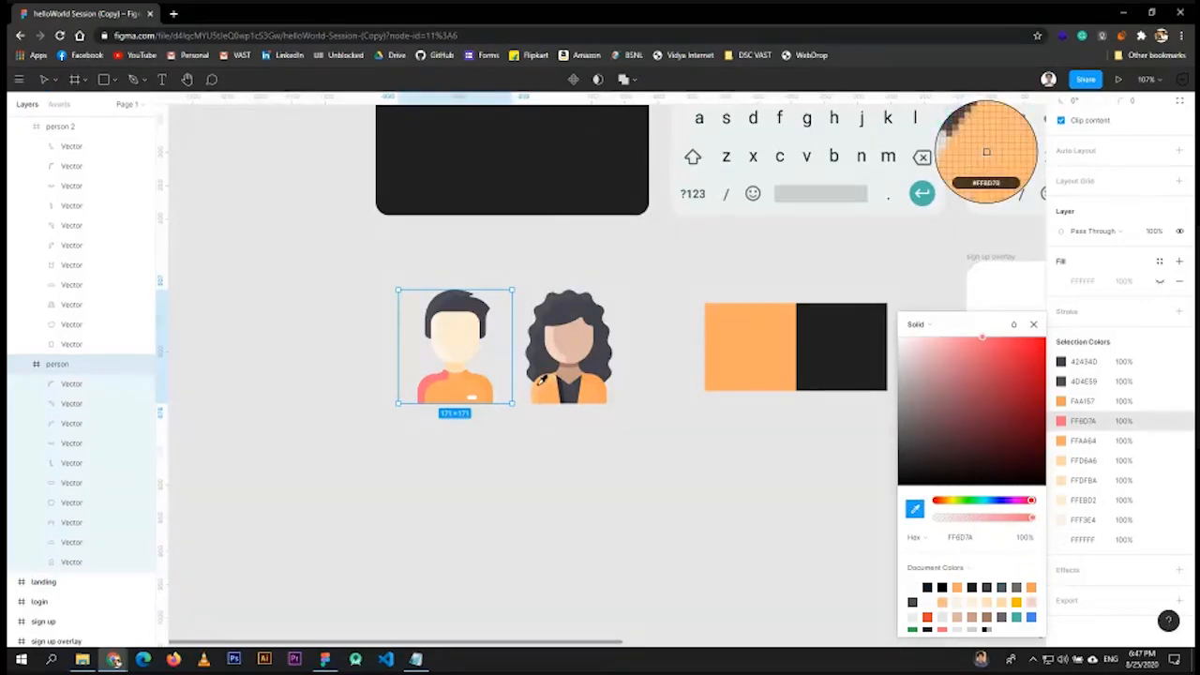
left_click(539, 383)
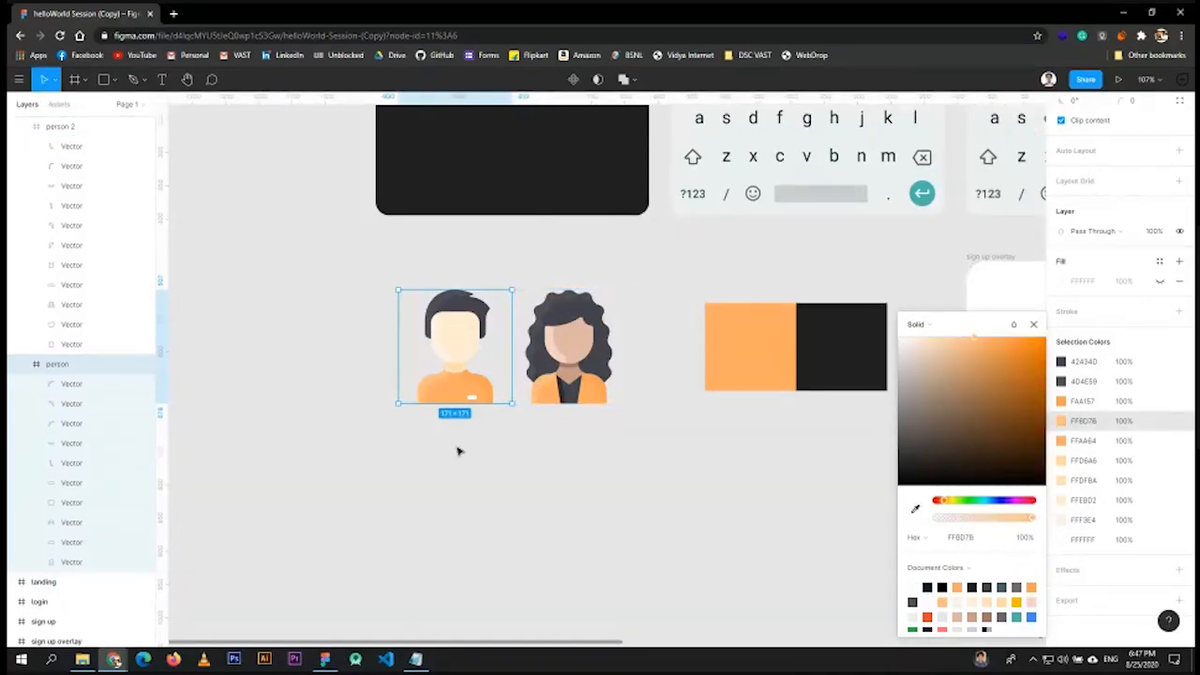
left_click(458, 451)
scroll(460, 394, "up", 8)
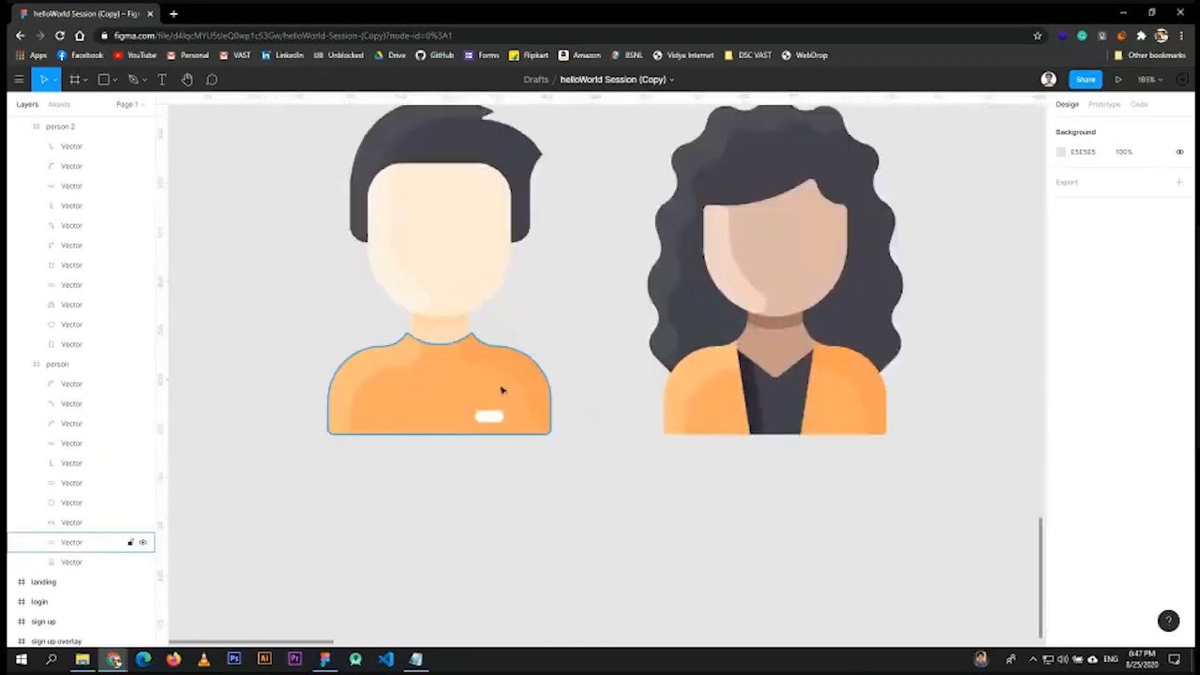
left_click_drag(807, 519, 753, 554)
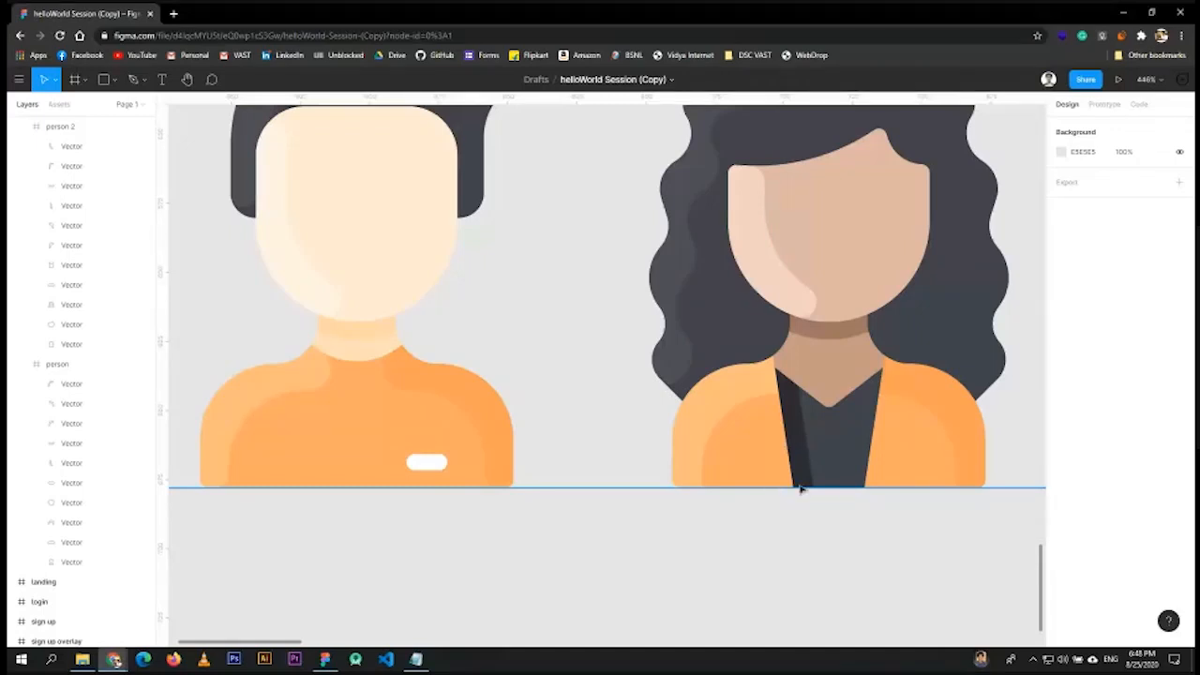
scroll(570, 445, "down", 3)
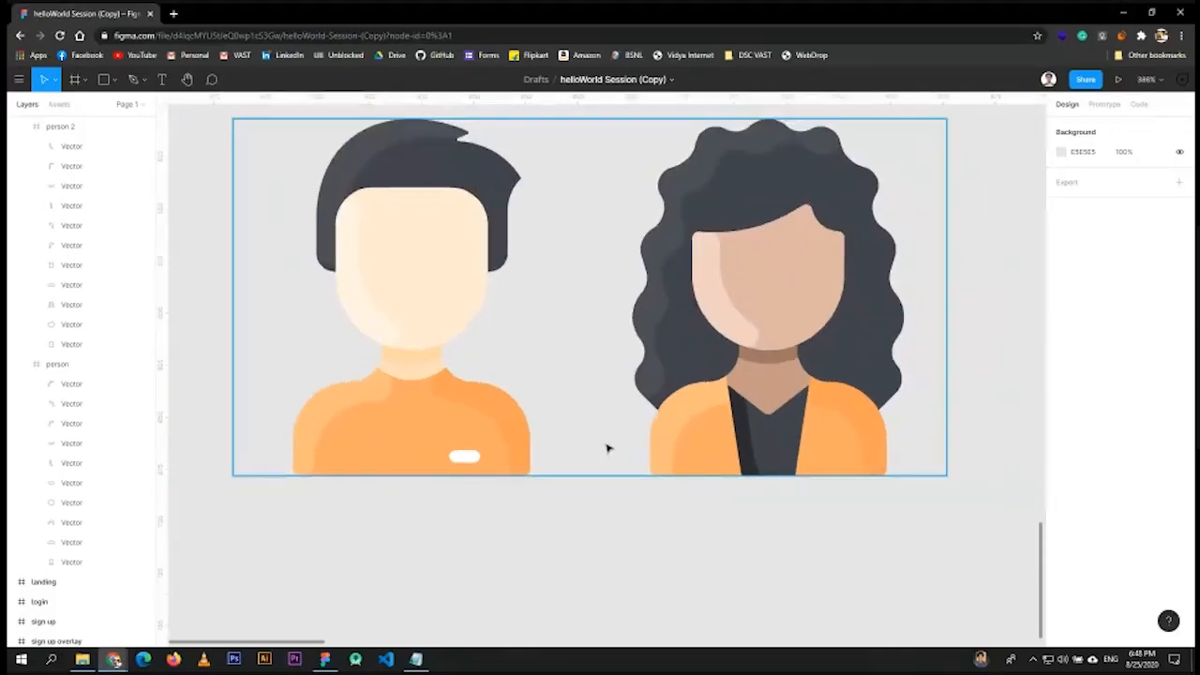
scroll(600, 407, "up", 3)
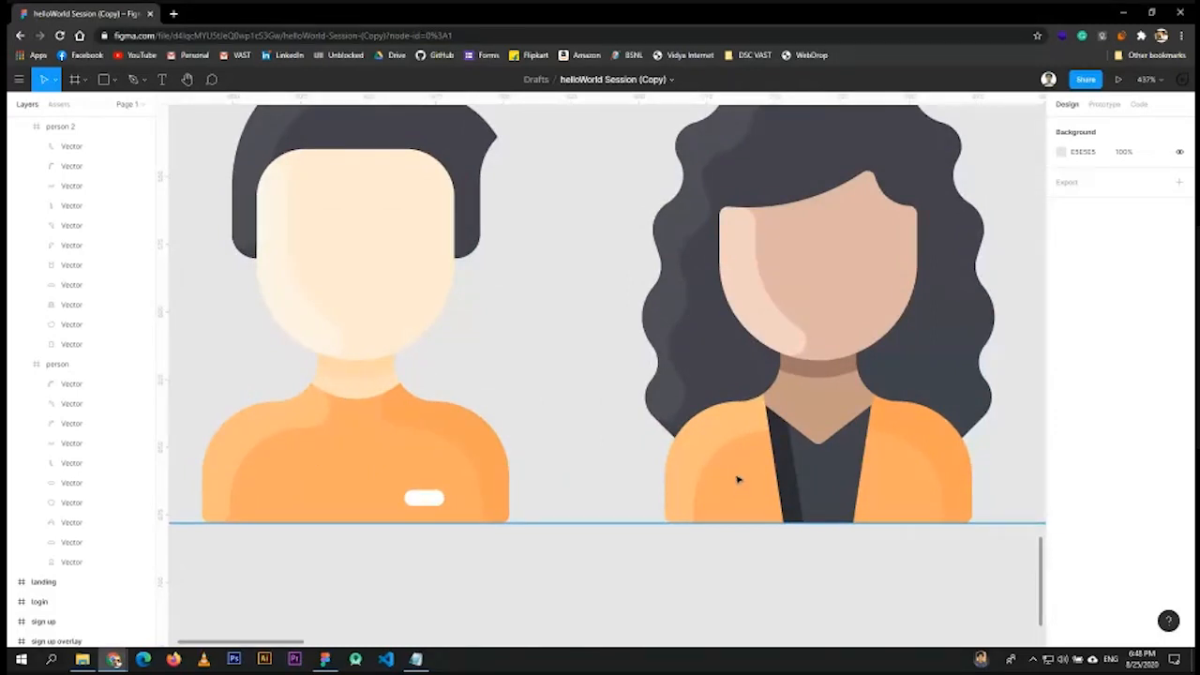
scroll(592, 447, "down", 5)
left_click(496, 480)
scroll(511, 489, "down", 5)
left_click(541, 443)
left_click_drag(540, 444, 543, 293)
scroll(543, 293, "up", 3)
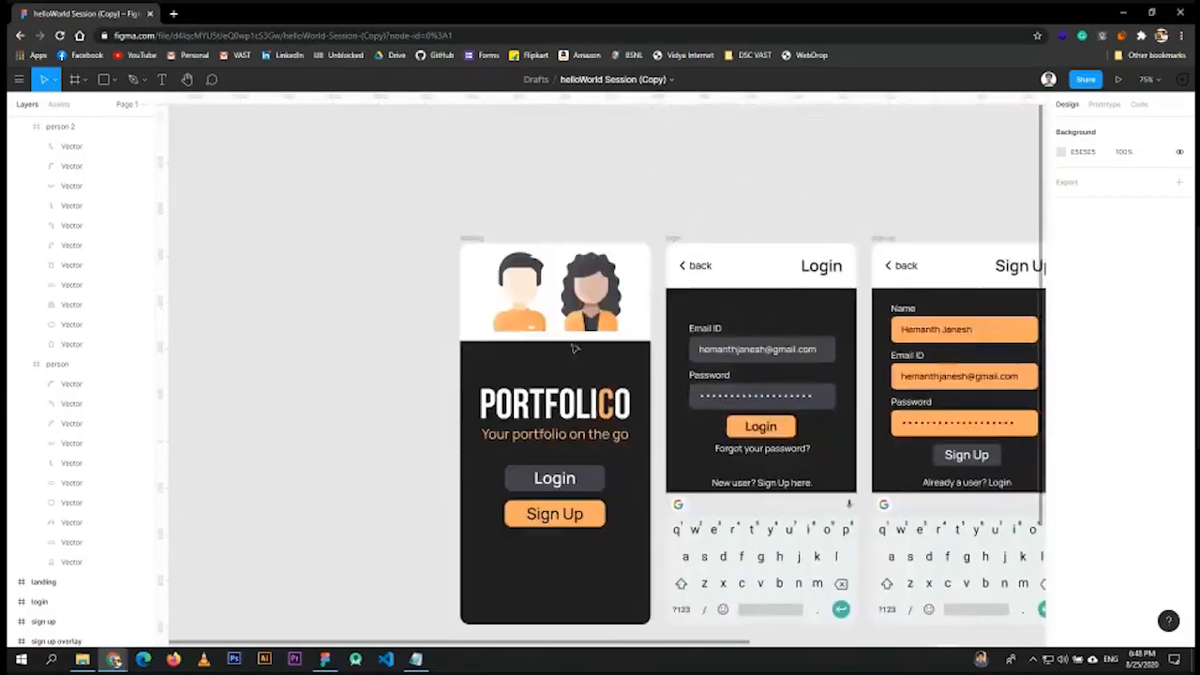
scroll(594, 422, "down", 4)
key("ctrl+z")
left_click(587, 563)
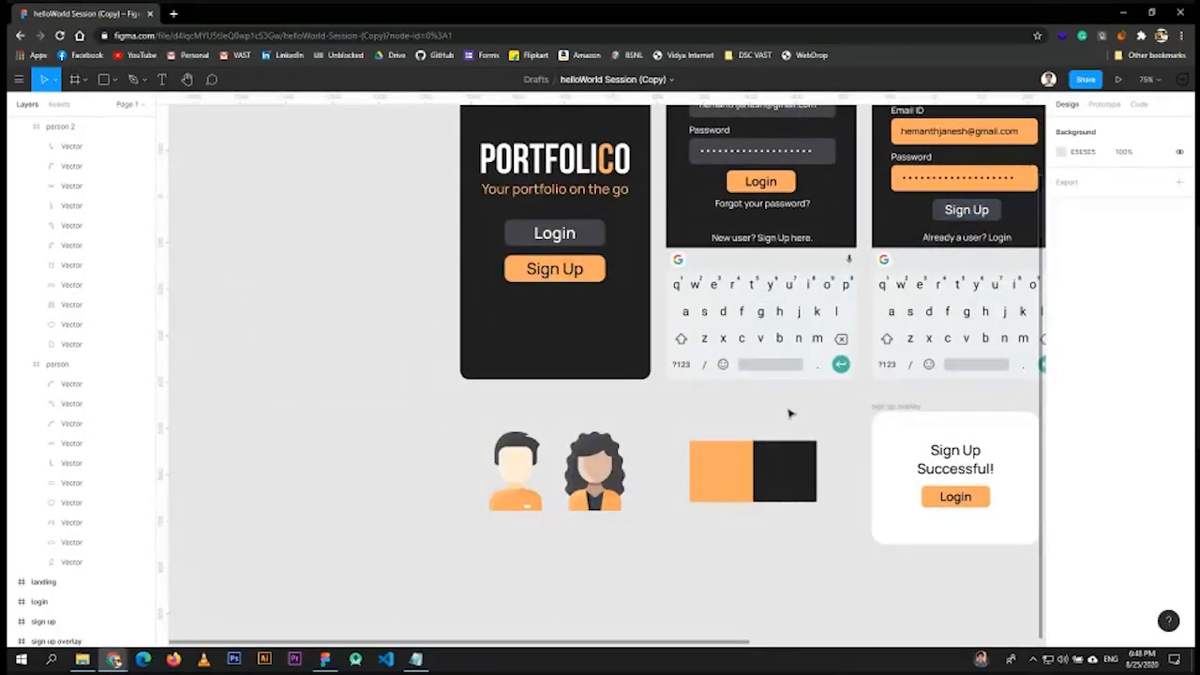
scroll(806, 384, "right", 6)
scroll(806, 384, "up", 2)
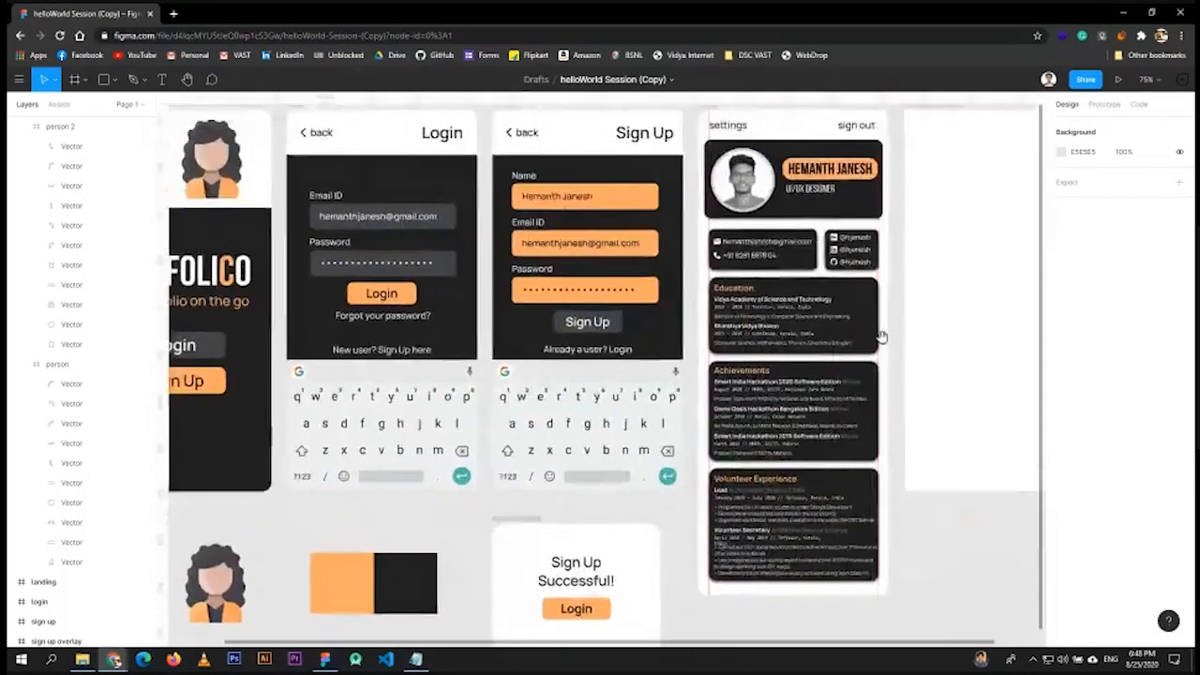
scroll(881, 336, "right", 3)
scroll(881, 335, "up", 1)
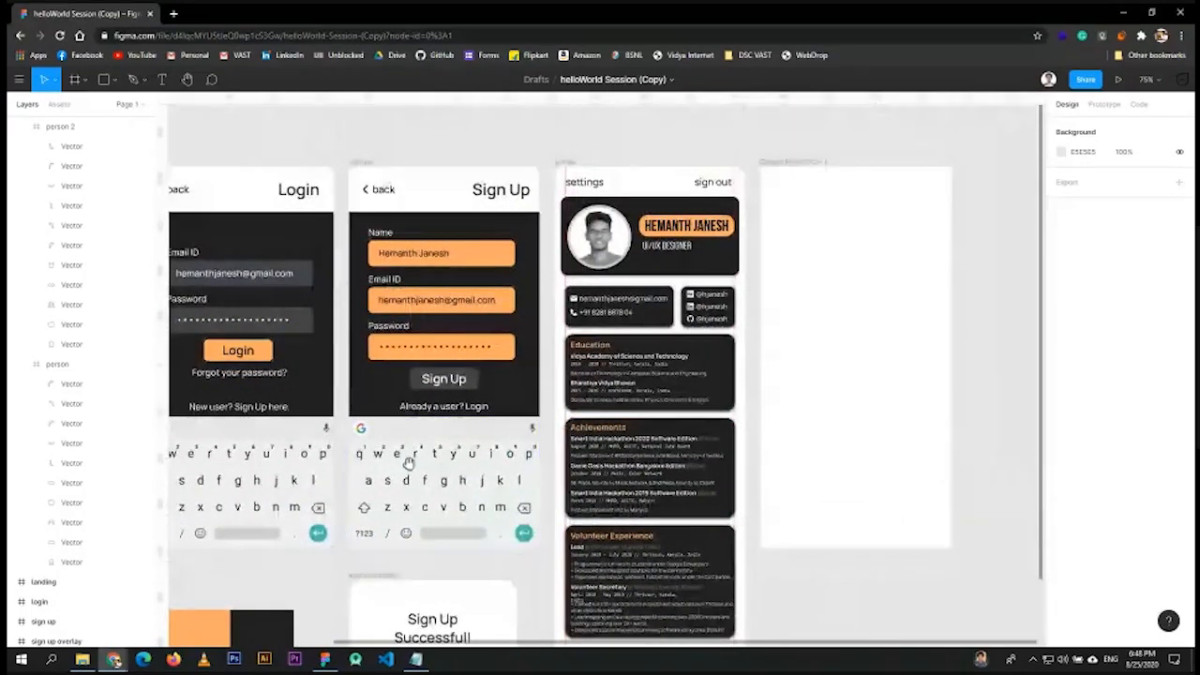
scroll(408, 463, "down", 4)
scroll(408, 463, "left", 8)
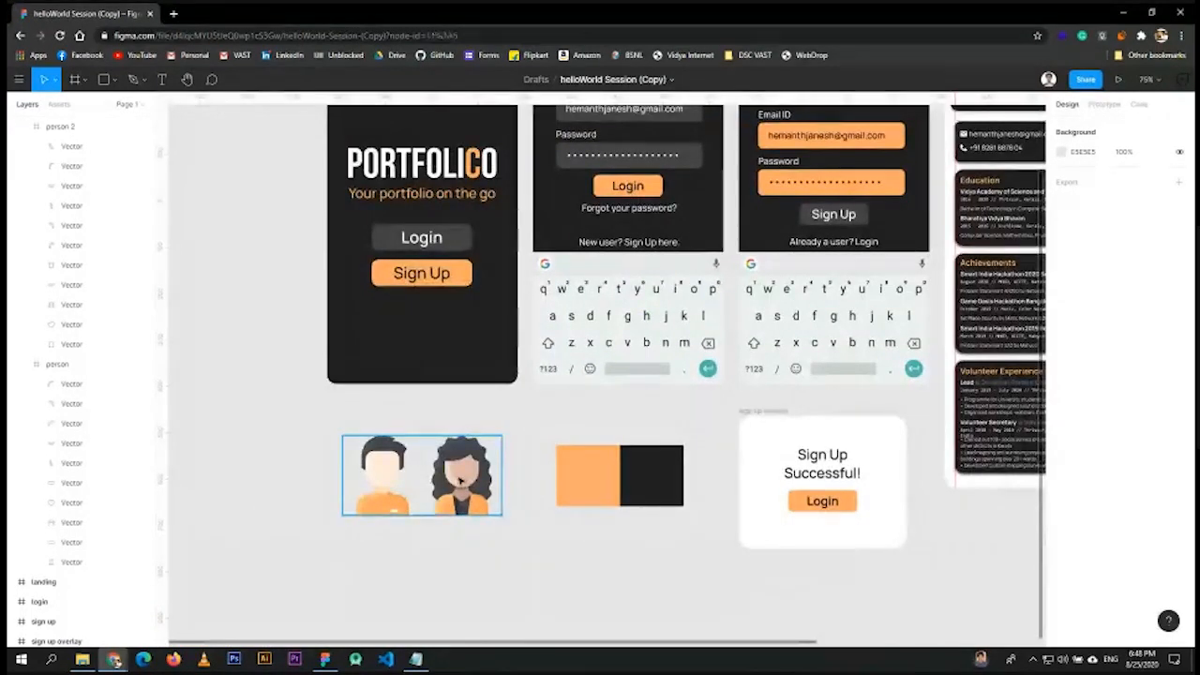
- Move the Icons avatar group to the top of the Pixel 2 XL frame, centred horizontally
left_click(459, 480)
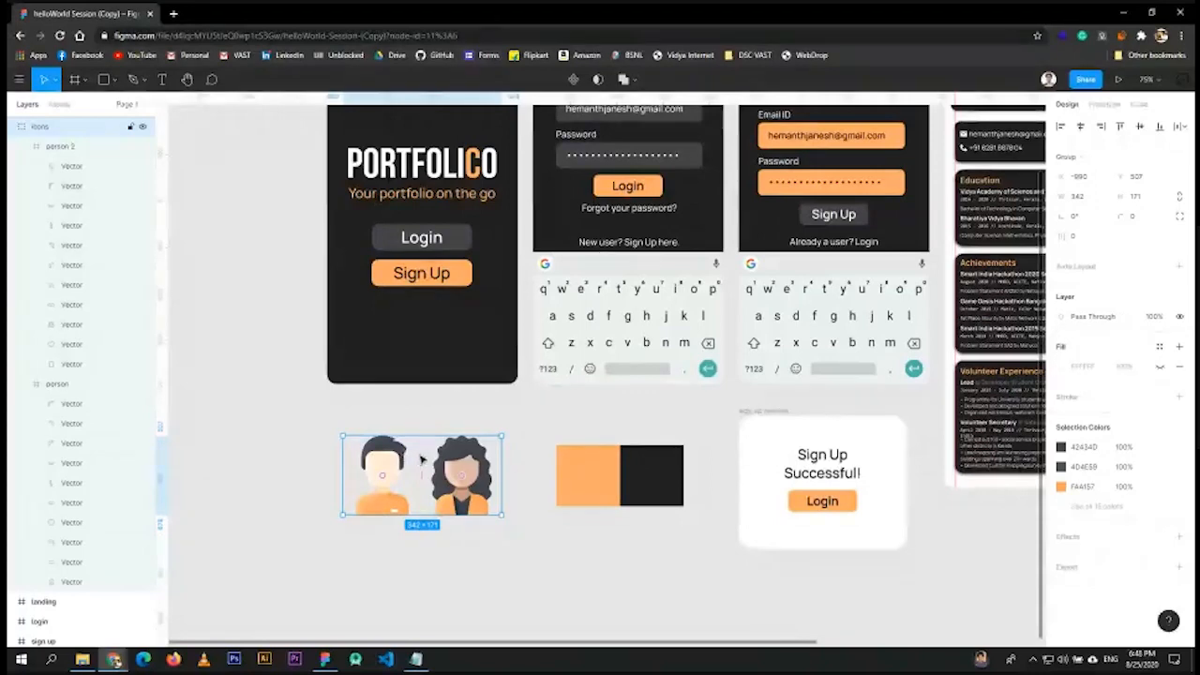
left_click(21, 126)
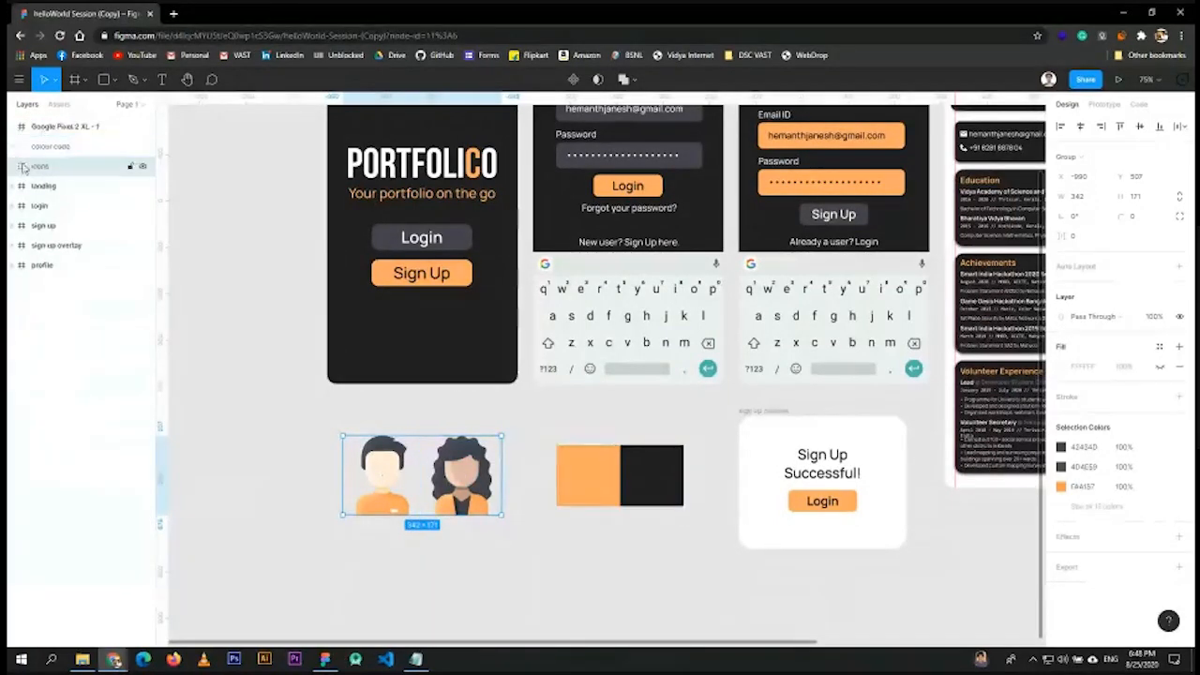
left_click(14, 167)
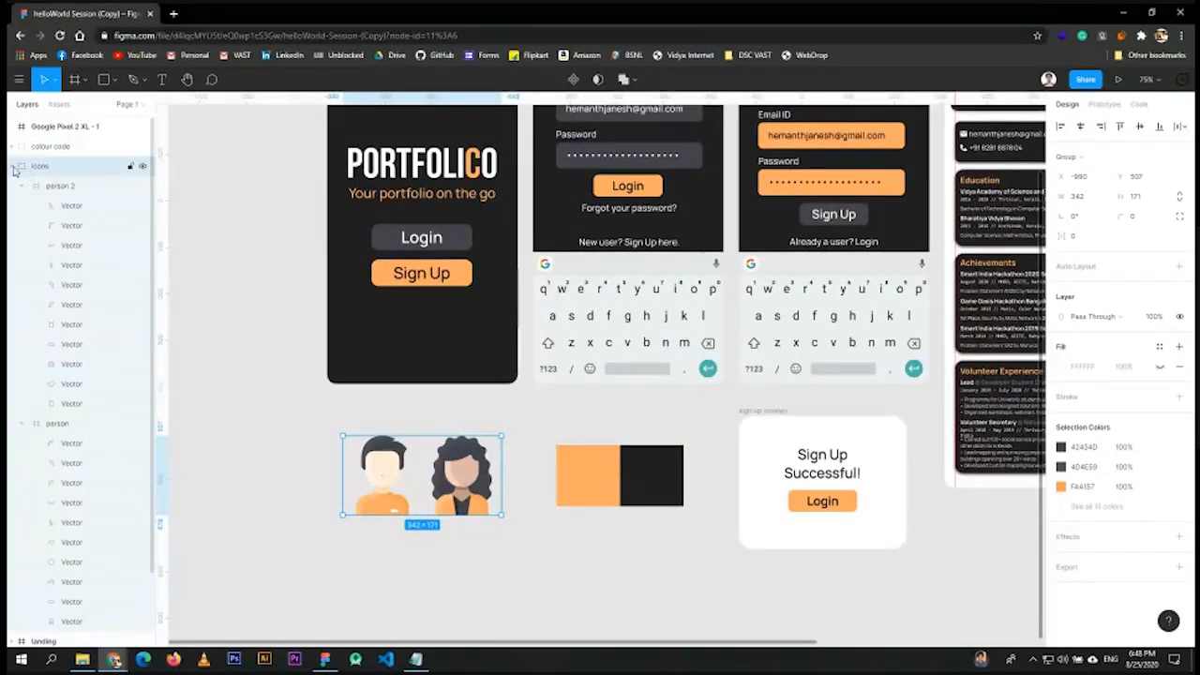
left_click(14, 167)
left_click(450, 549)
left_click(453, 457)
left_click_drag(454, 457, 848, 276)
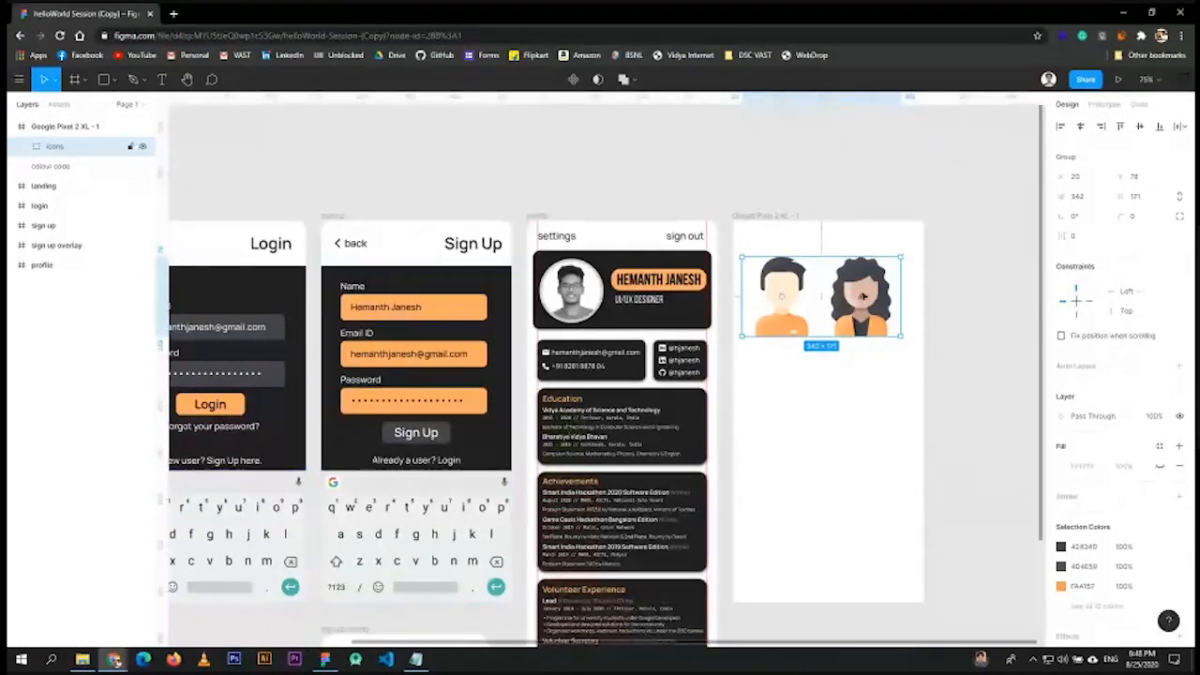
left_click_drag(872, 283, 869, 255)
scroll(869, 255, "up", 5)
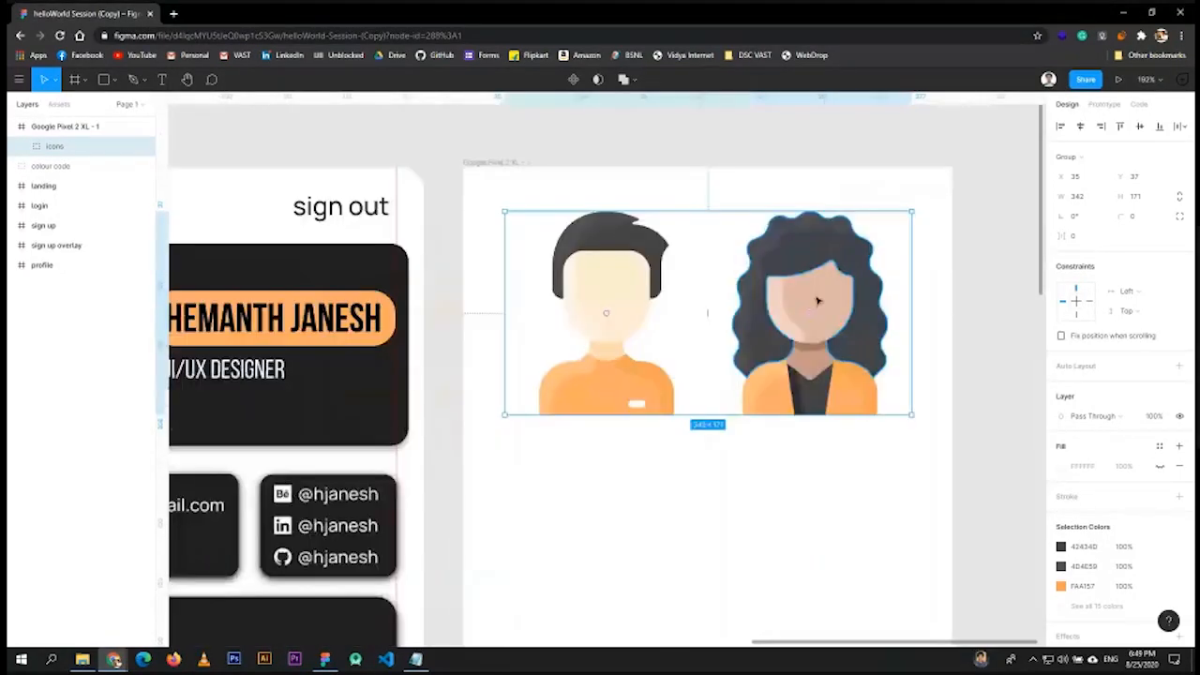
left_click_drag(817, 301, 748, 291)
left_click_drag(748, 291, 802, 279)
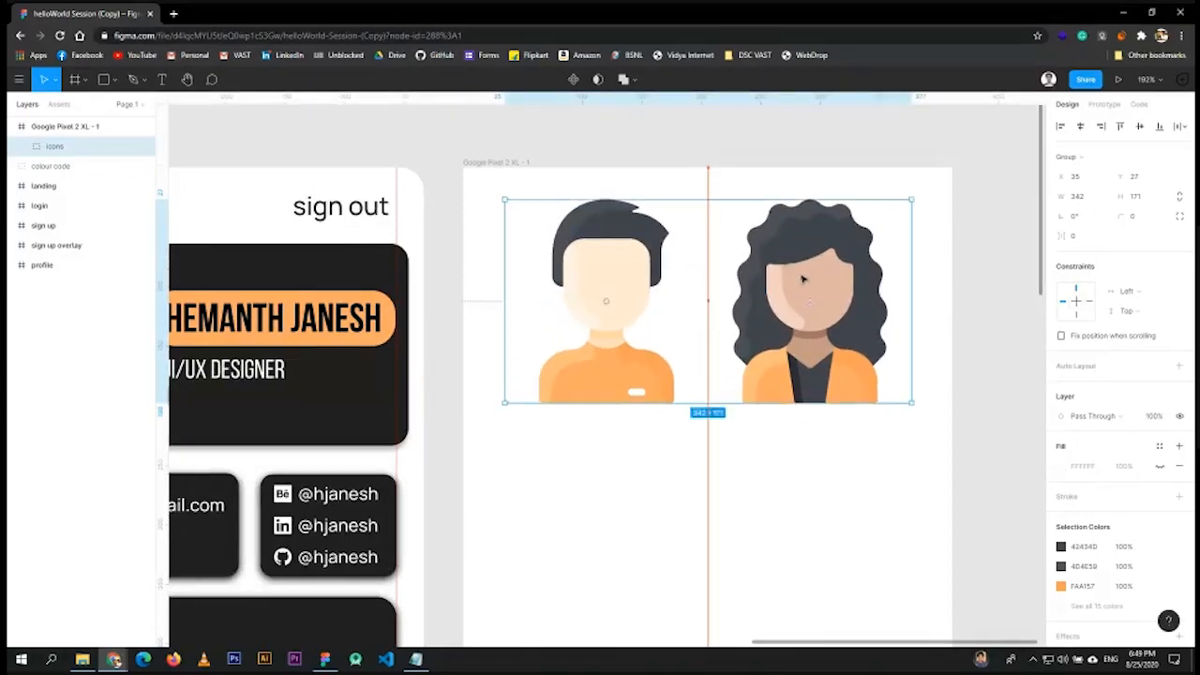
- Deselect the avatars and zoom to fit all frames with Shift+1
left_click(927, 319)
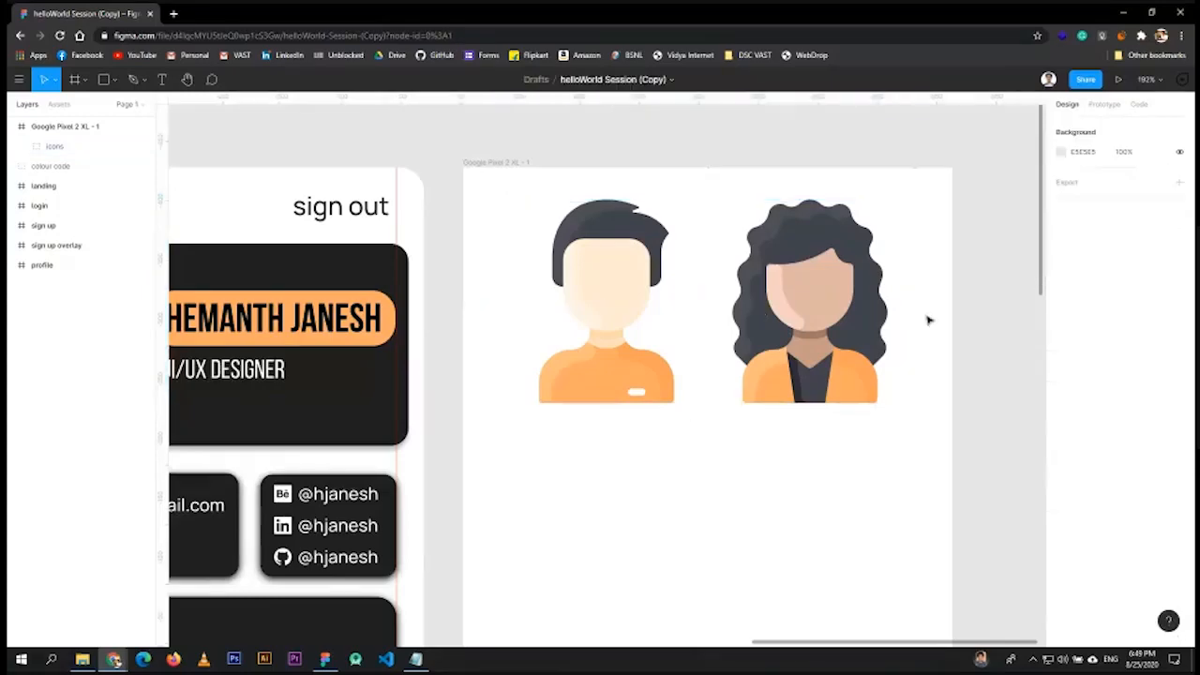
key("shift+1")
scroll(603, 441, "down", 3)
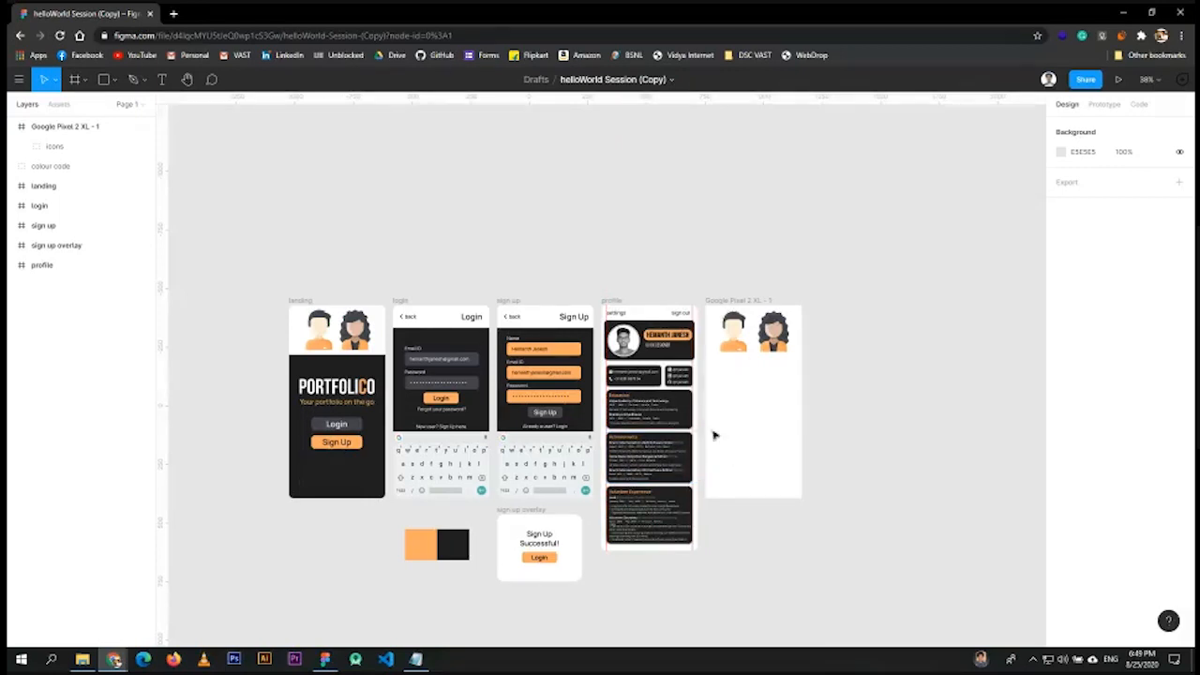
- Pan to the Pixel 2 XL frame and pick Rectangle from the Shape Tools menu
scroll(606, 438, "up", 1)
left_click_drag(335, 216, 406, 163)
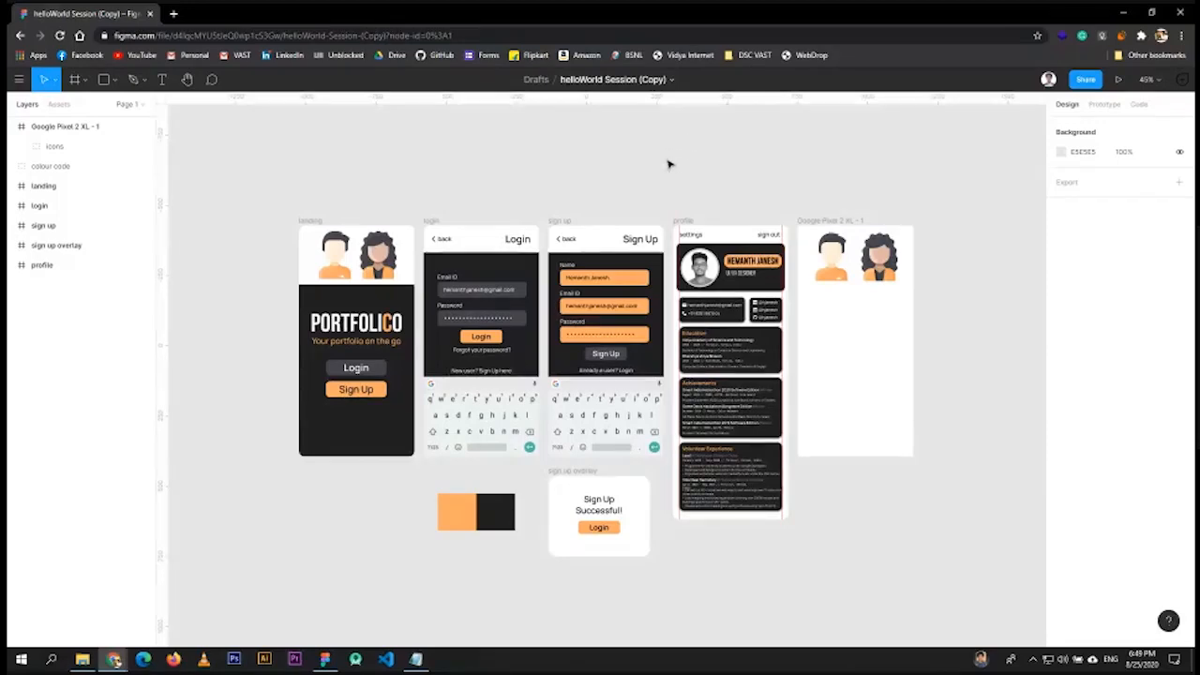
scroll(810, 249, "up", 4)
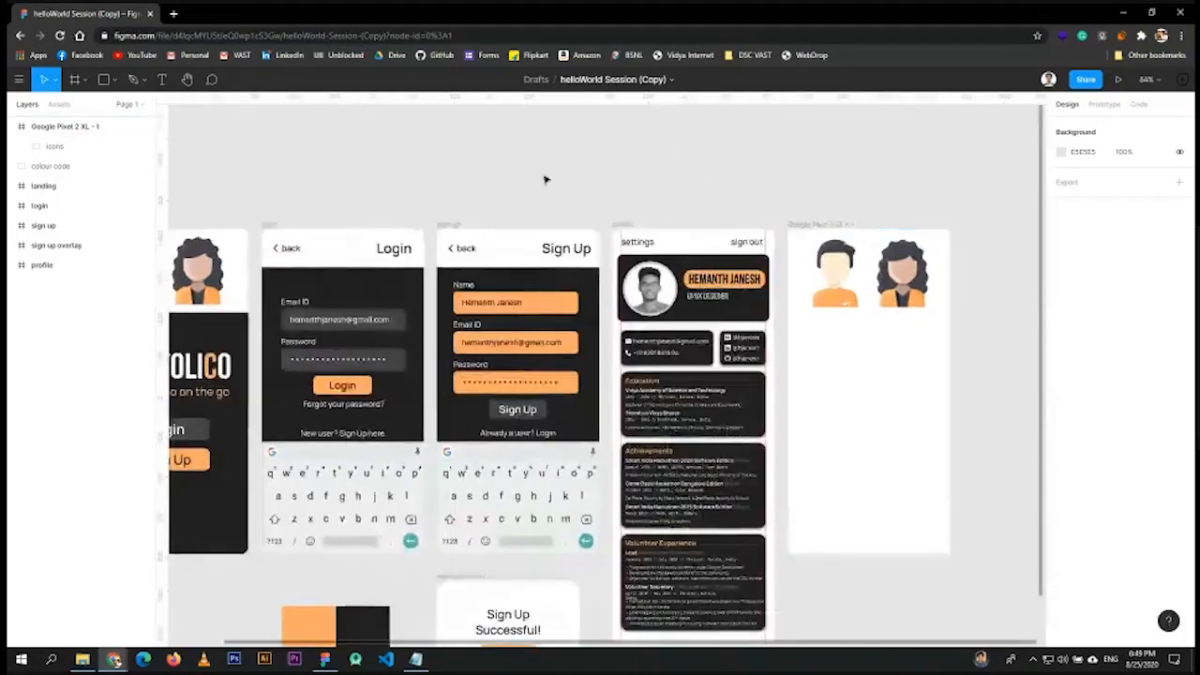
left_click_drag(554, 144, 606, 140)
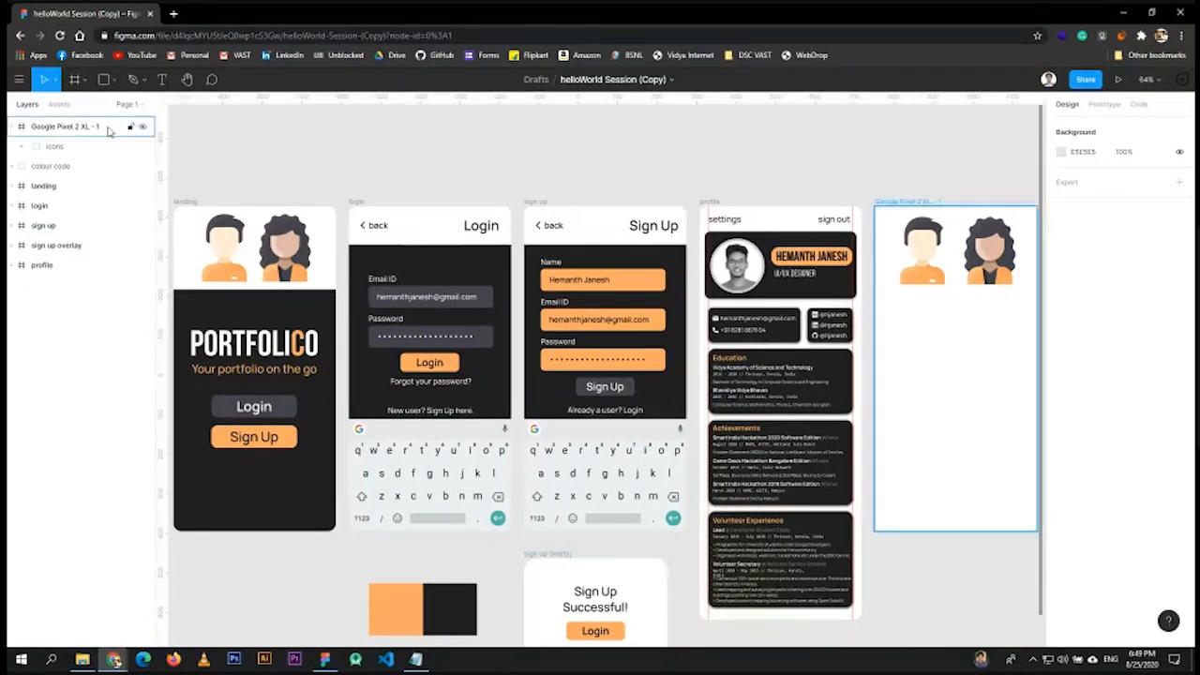
left_click(117, 79)
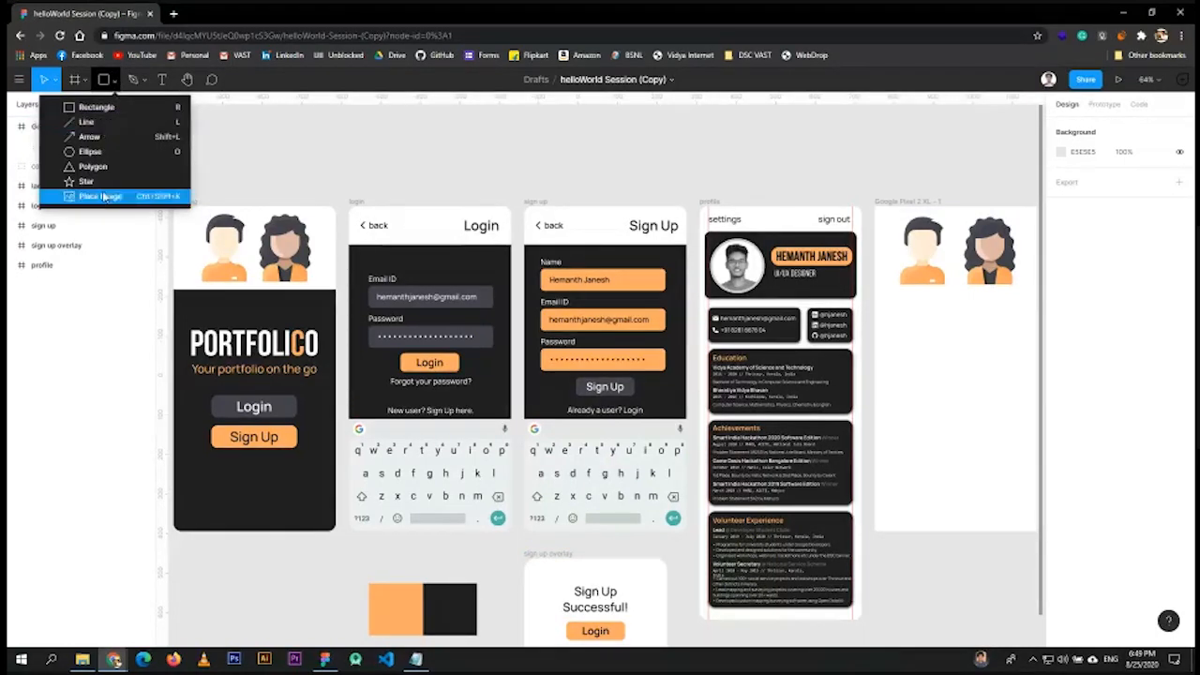
left_click(116, 109)
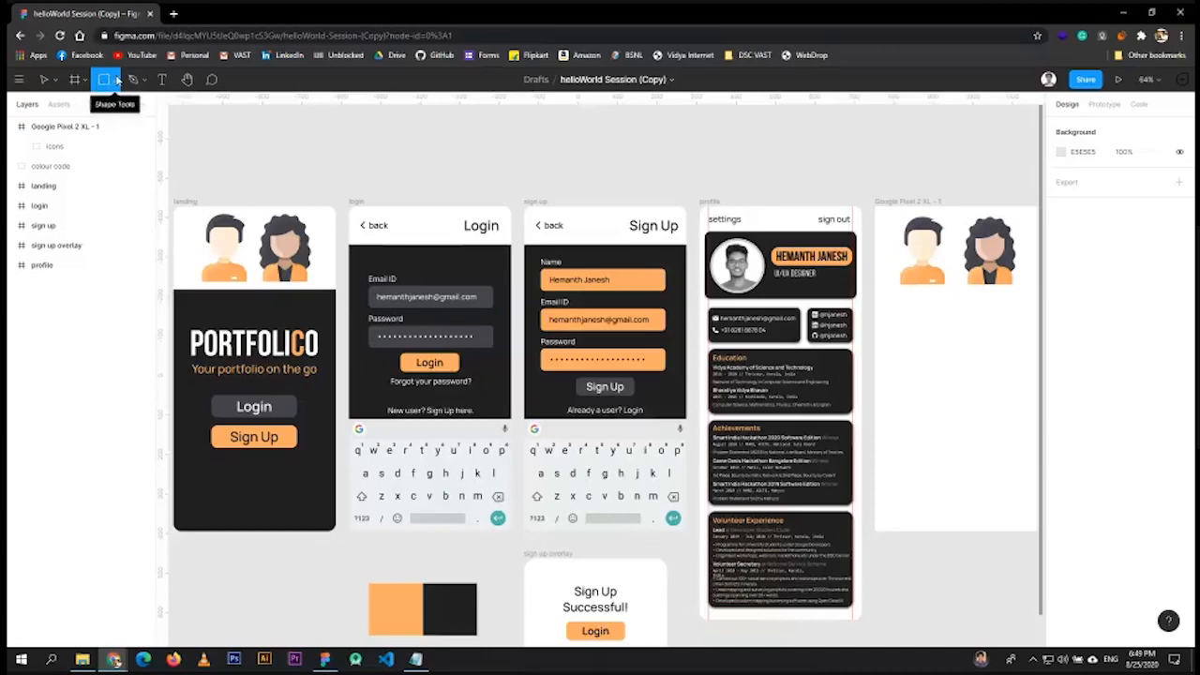
left_click(116, 81)
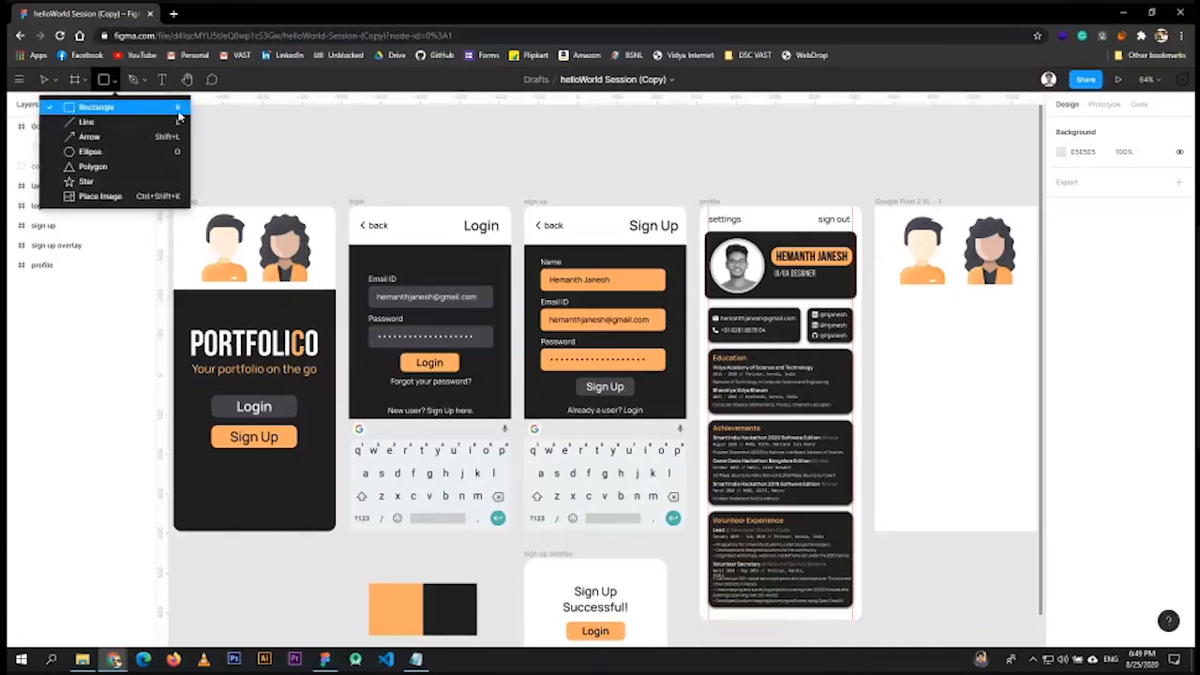
left_click(165, 109)
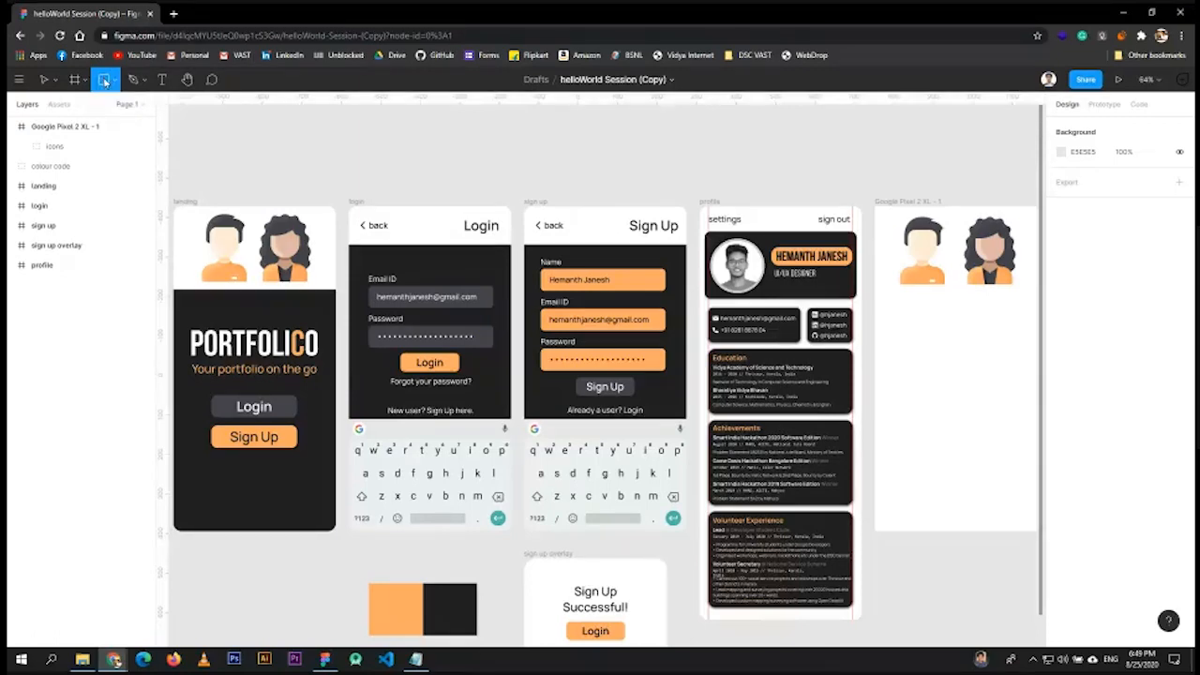
- Draw a grey rectangle inside the Pixel 2 XL frame below the avatars
left_click_drag(906, 351, 662, 346)
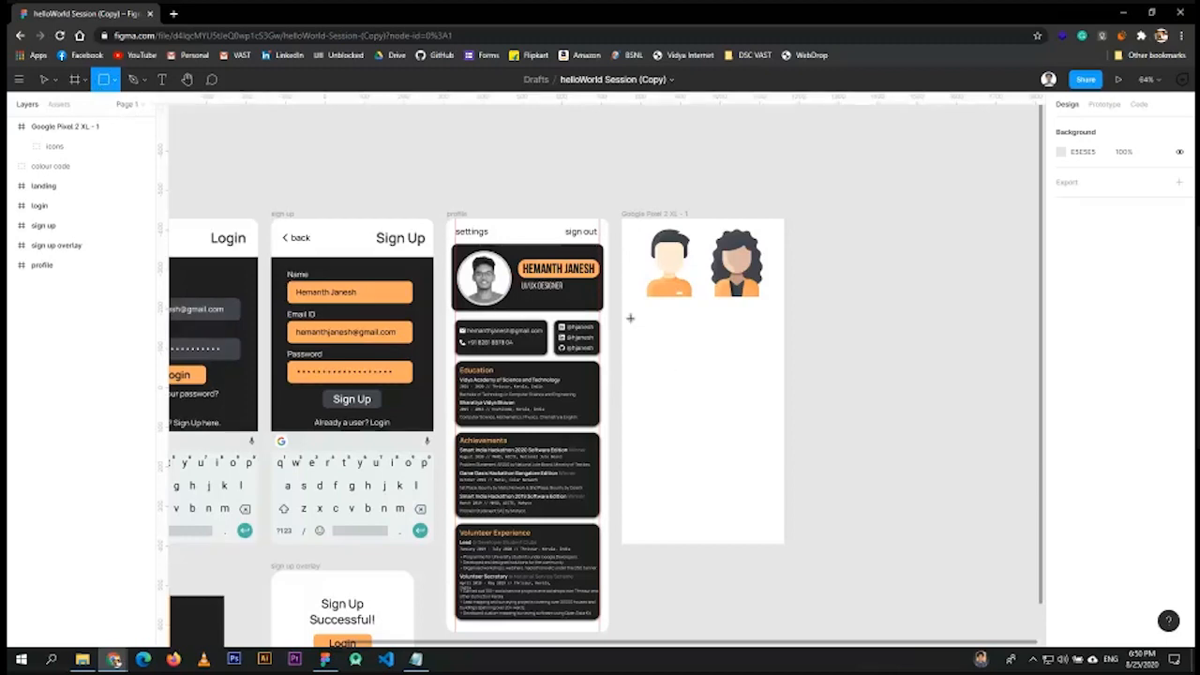
scroll(621, 316, "up", 5)
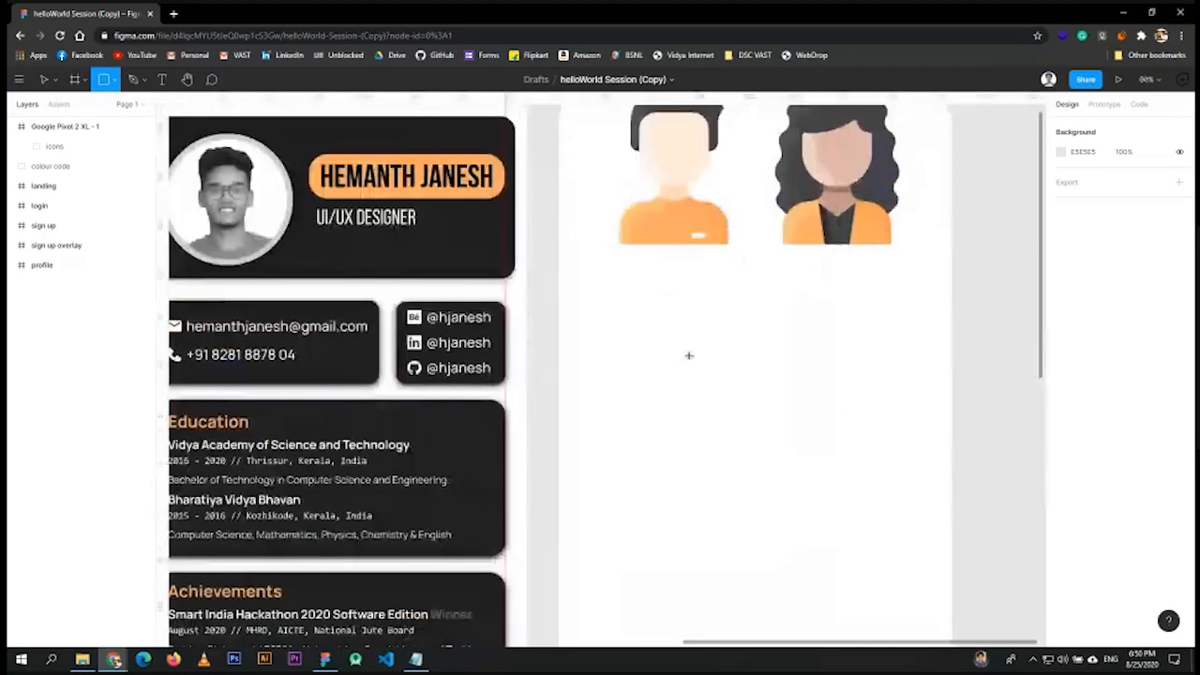
mouse_move(558, 303)
left_mouse_down()
mouse_move(614, 335)
mouse_move(951, 416)
mouse_move(951, 645)
mouse_move(967, 645)
mouse_move(938, 416)
mouse_move(951, 408)
mouse_move(953, 425)
mouse_move(955, 415)
left_mouse_up()
scroll(955, 414, "down", 5)
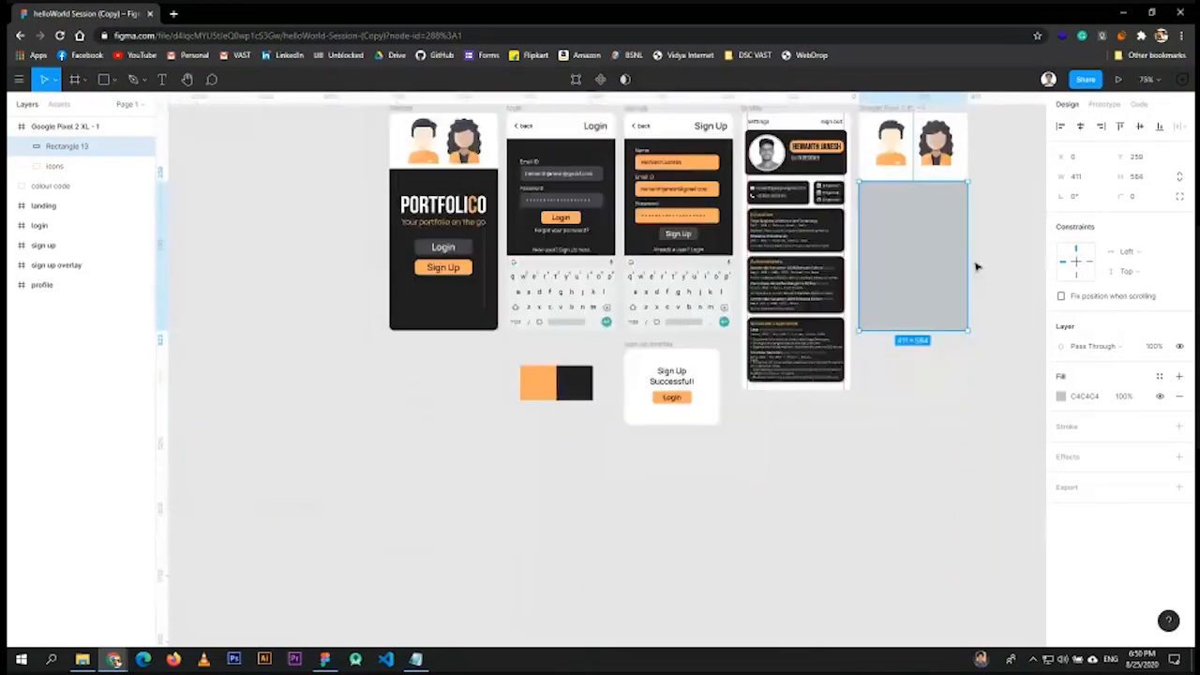
left_click_drag(999, 218, 887, 317)
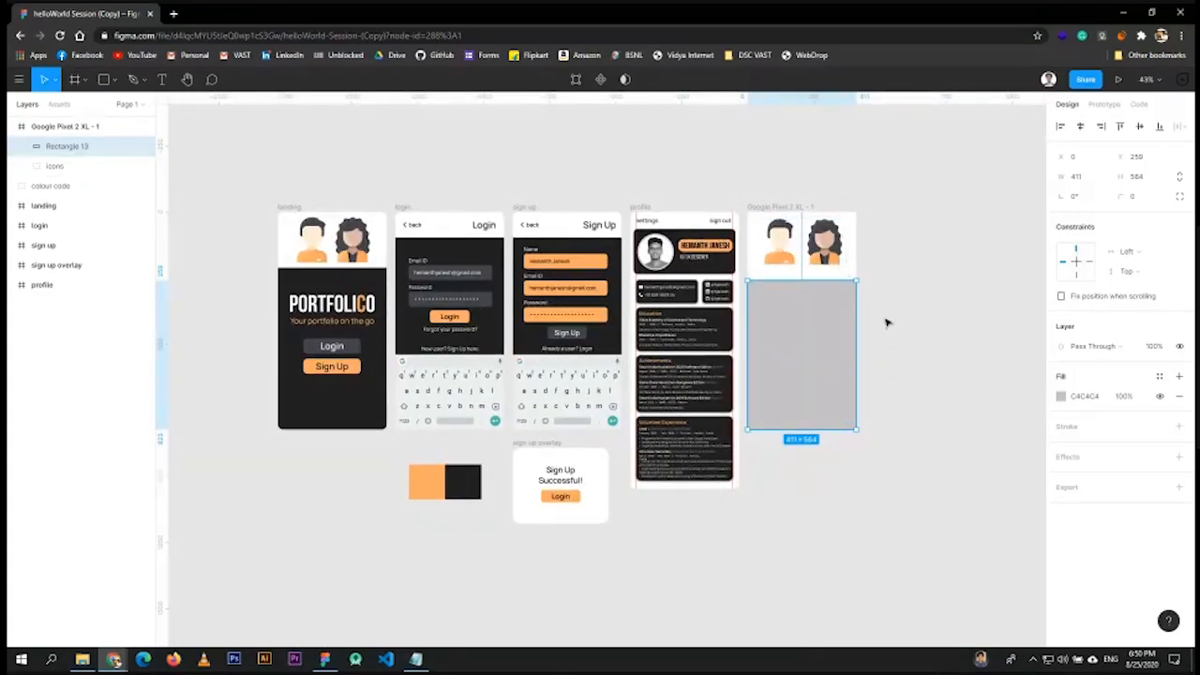
scroll(886, 328, "down", 1)
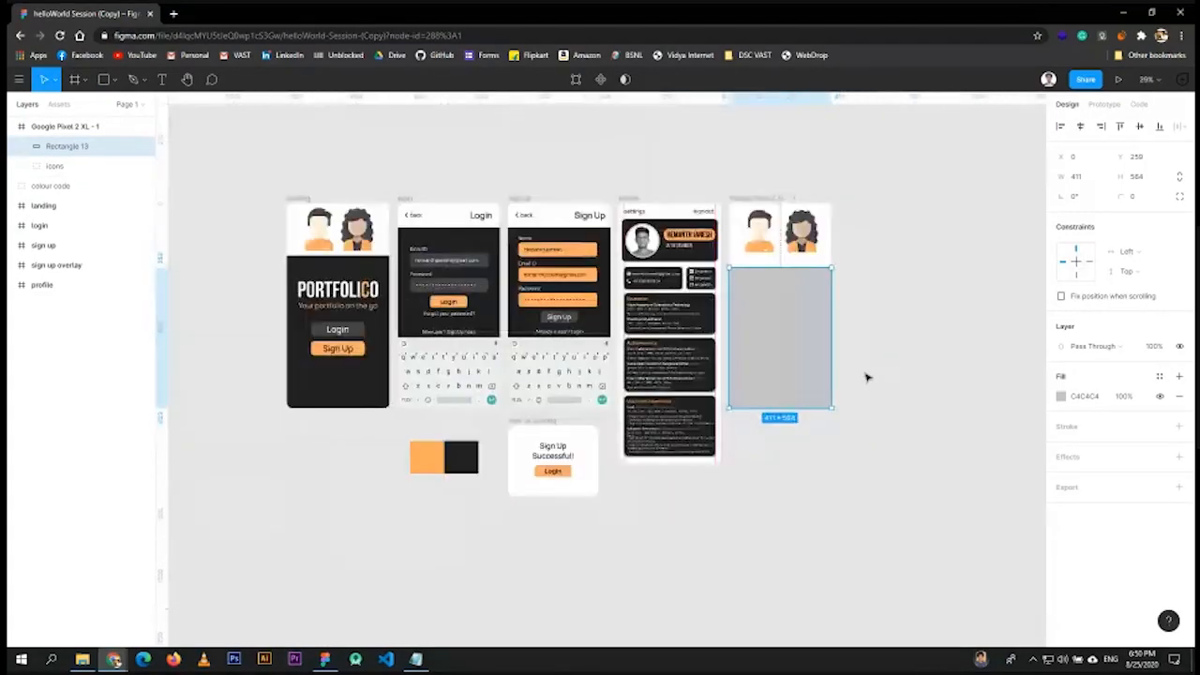
scroll(867, 377, "up", 6)
scroll(790, 347, "down", 2)
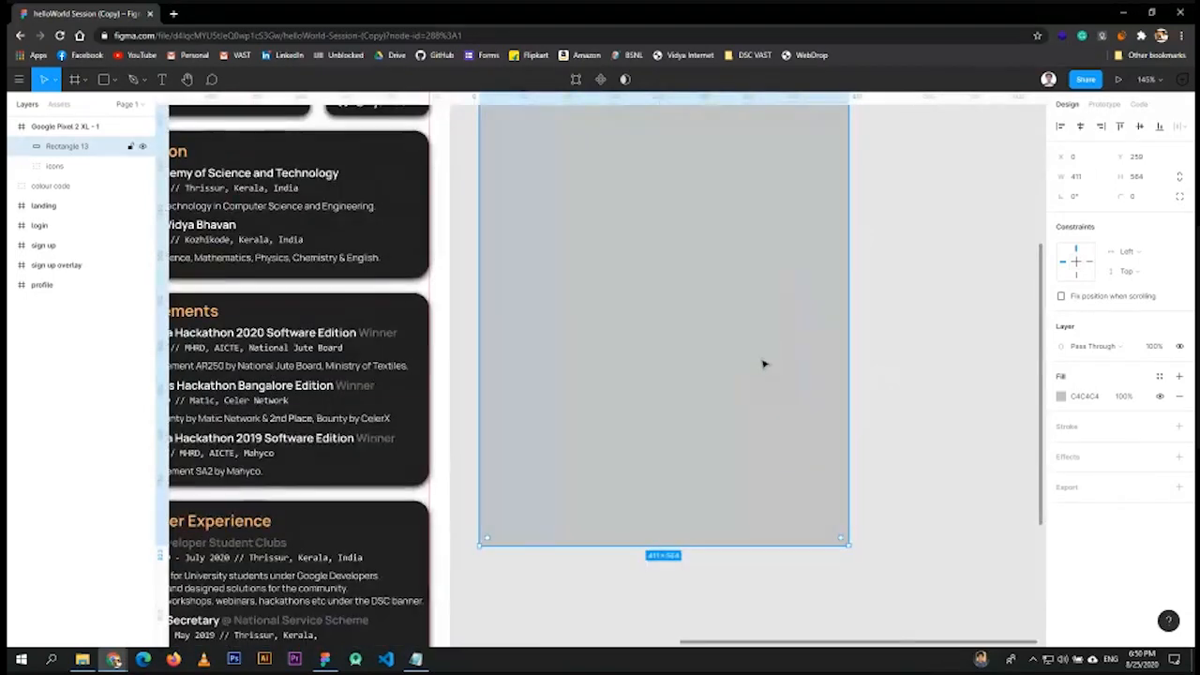
scroll(763, 364, "up", 1)
scroll(740, 388, "down", 3)
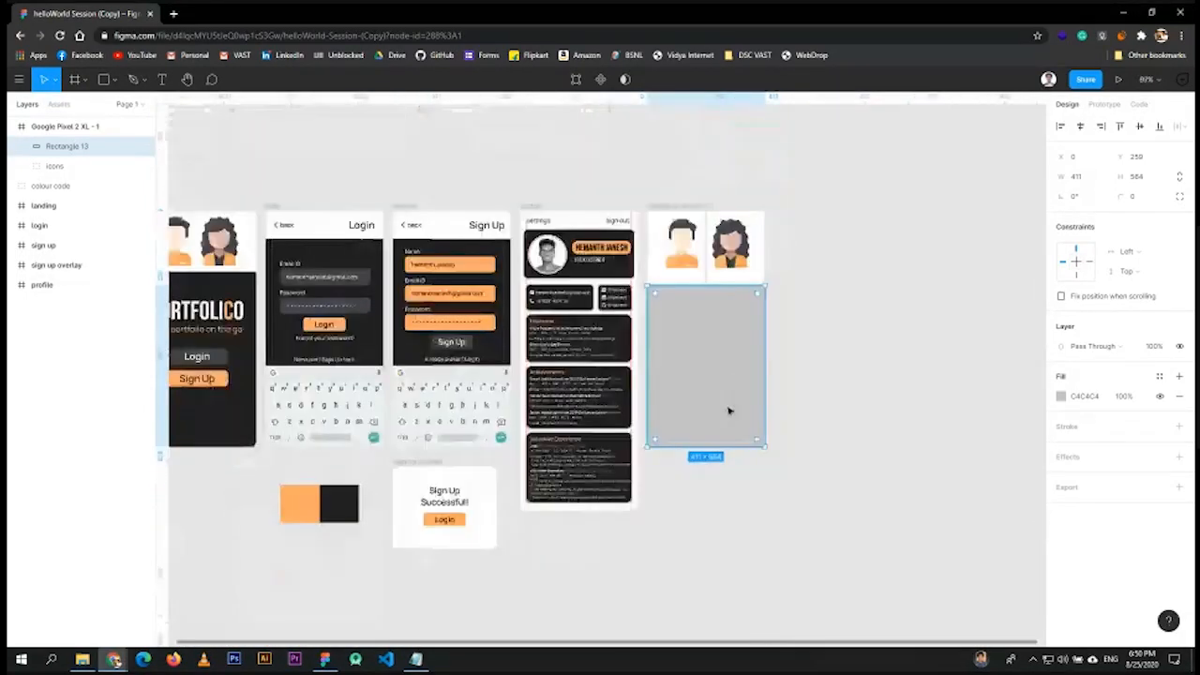
scroll(729, 409, "up", 3)
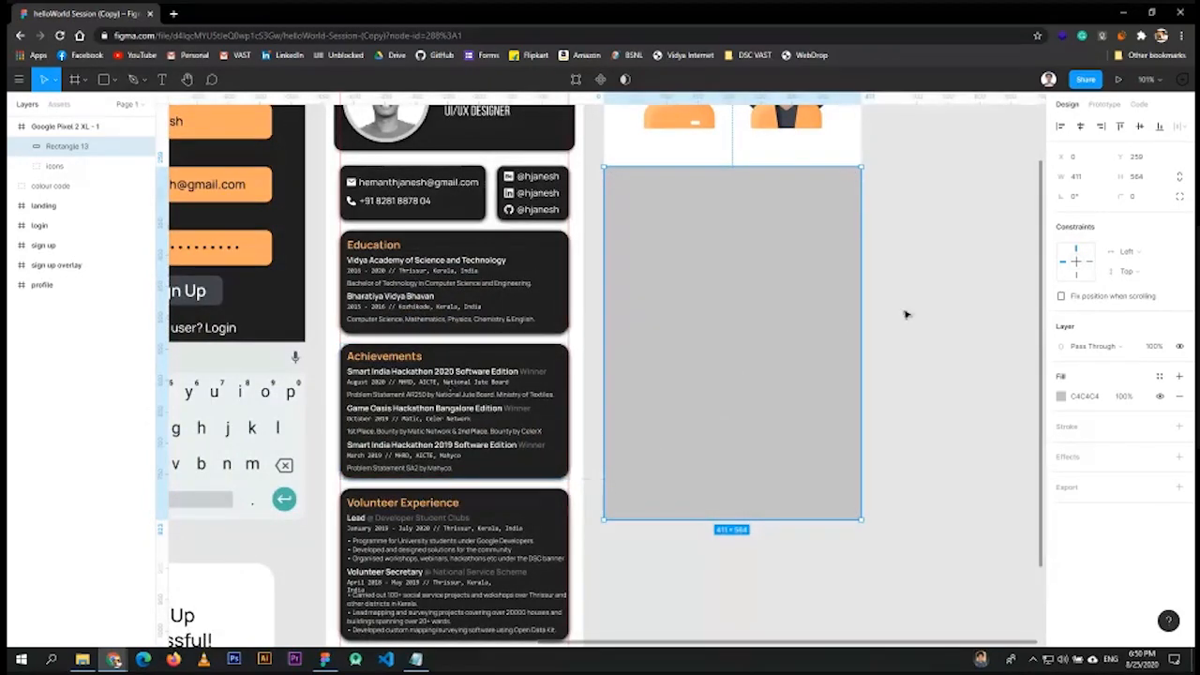
left_click_drag(922, 300, 851, 405)
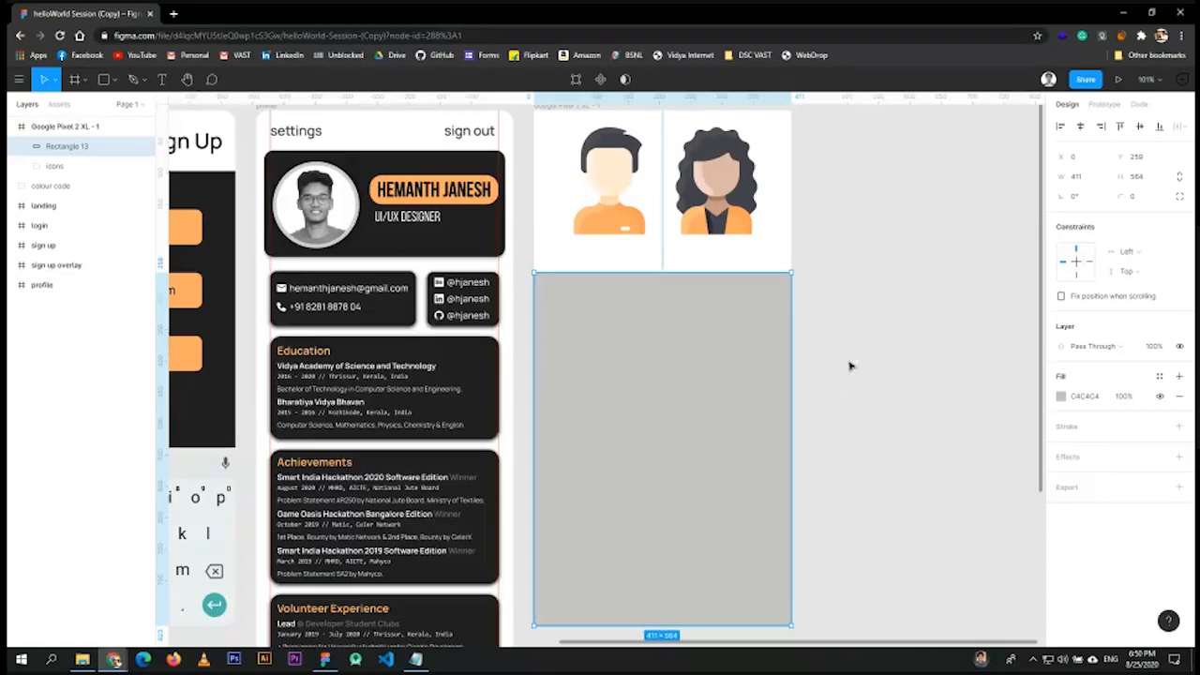
left_click_drag(849, 365, 891, 350)
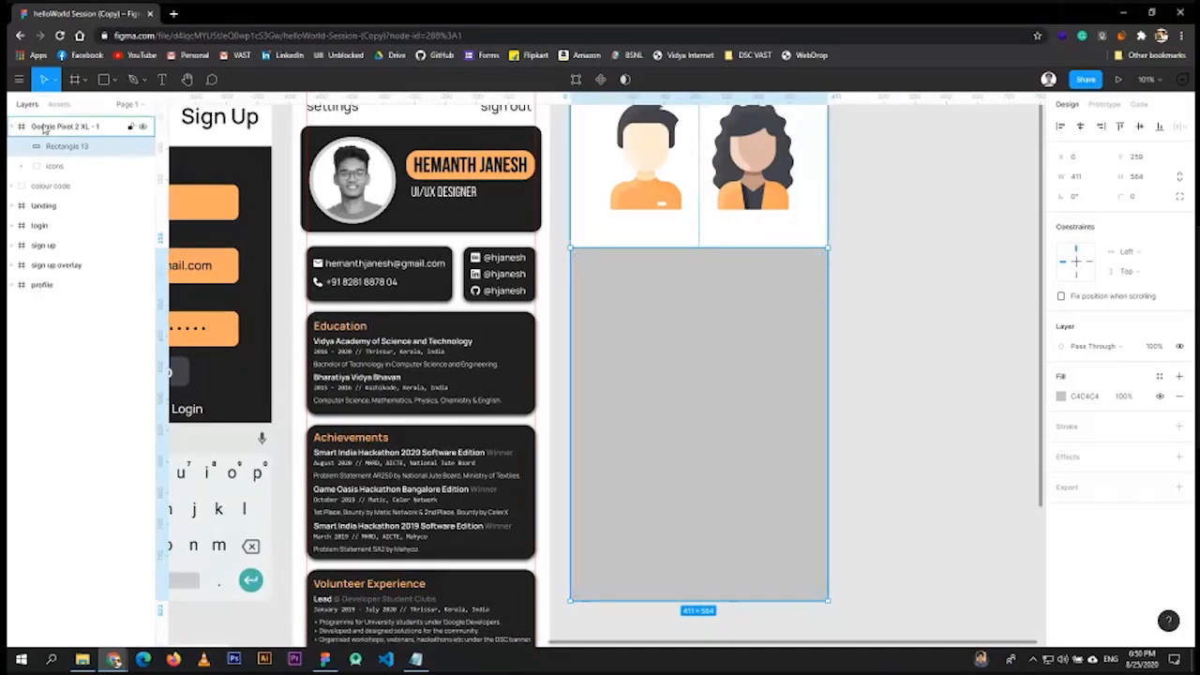
- Stretch Rectangle 13 up to meet the avatars so it measures 411×602
left_click(89, 126)
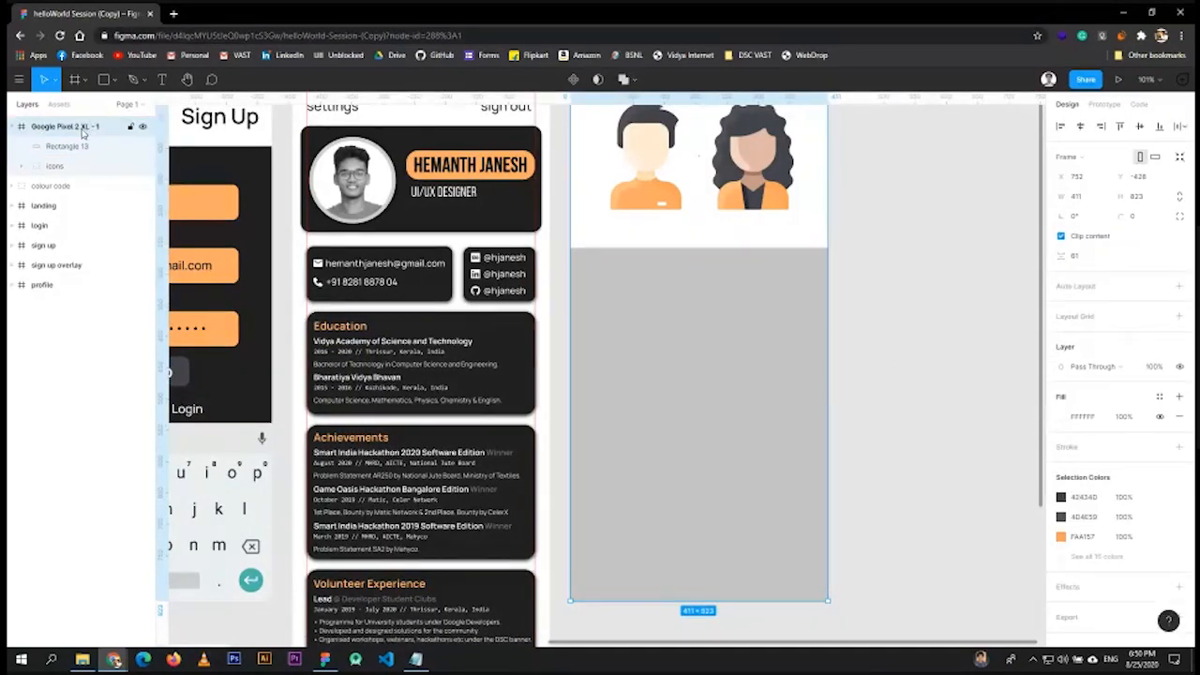
scroll(664, 251, "up", 1)
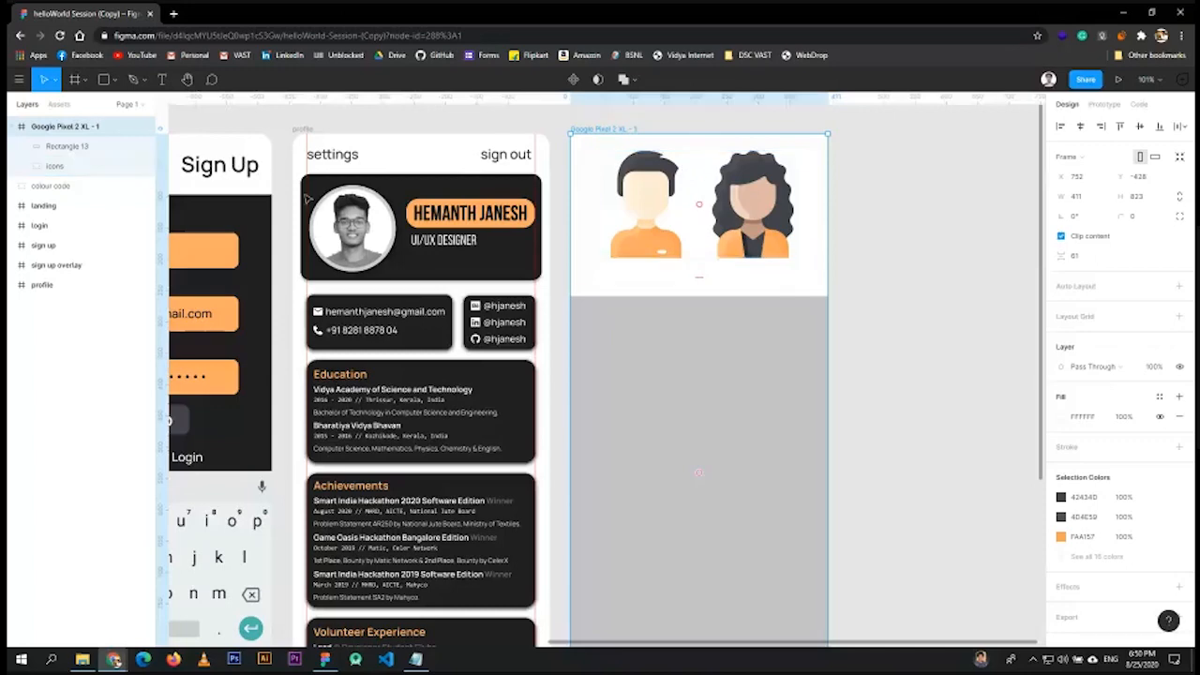
left_click(58, 166)
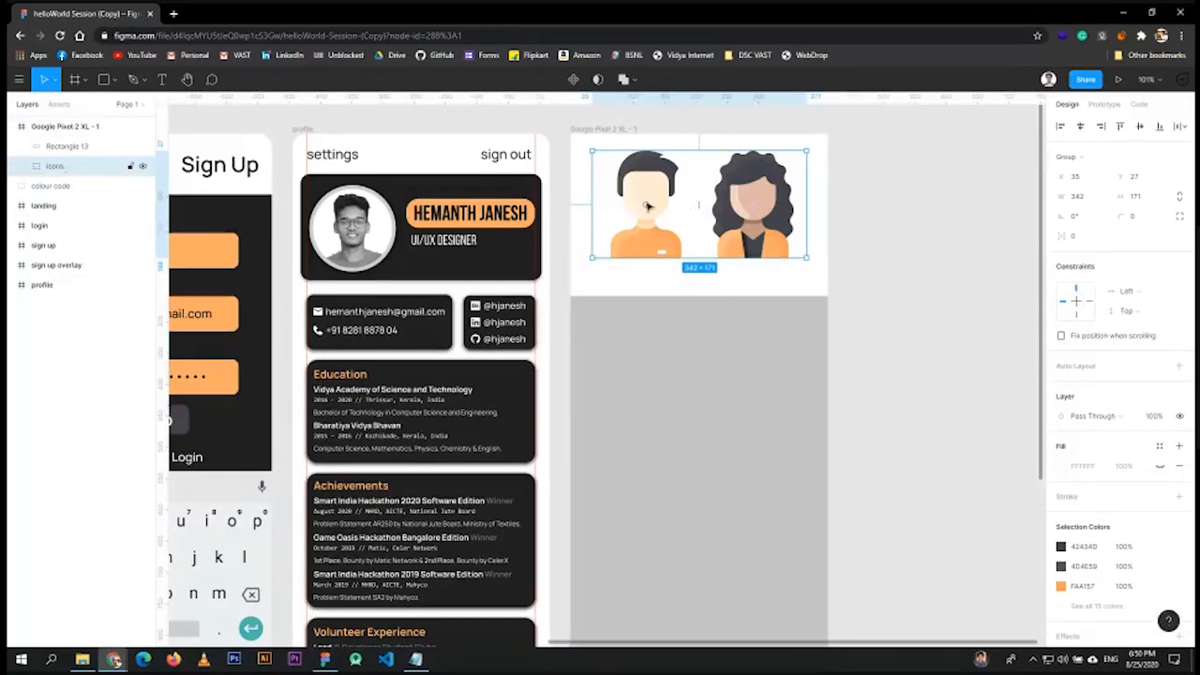
left_click(68, 146)
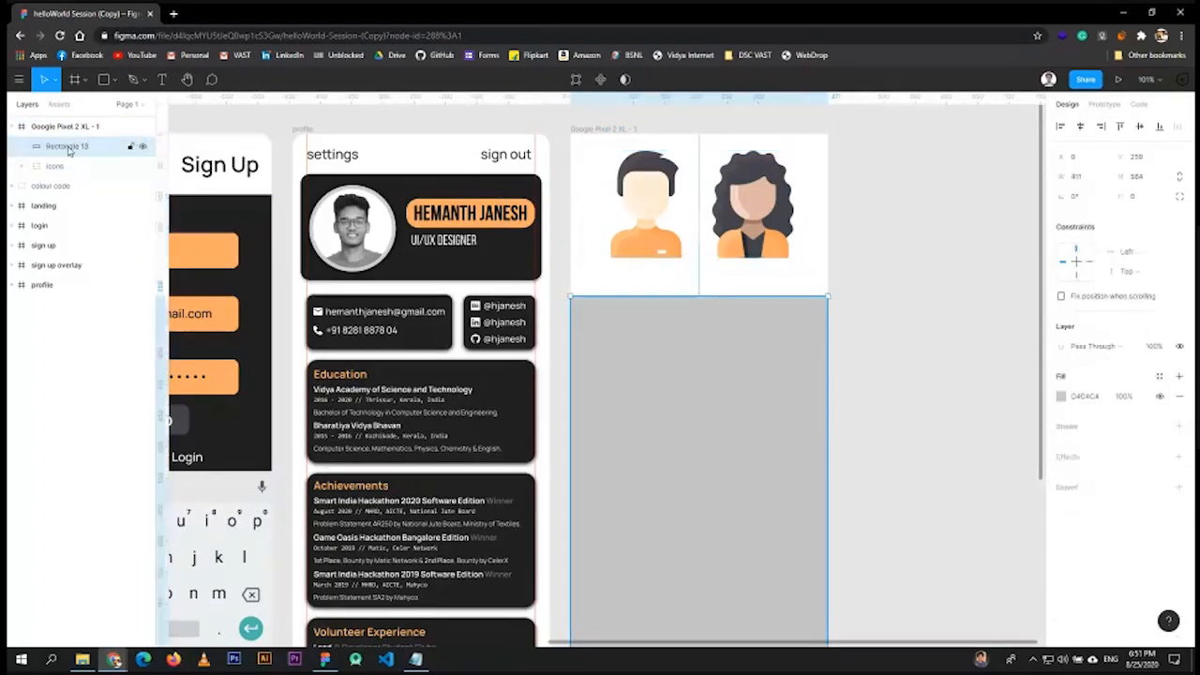
scroll(672, 477, "down", 2)
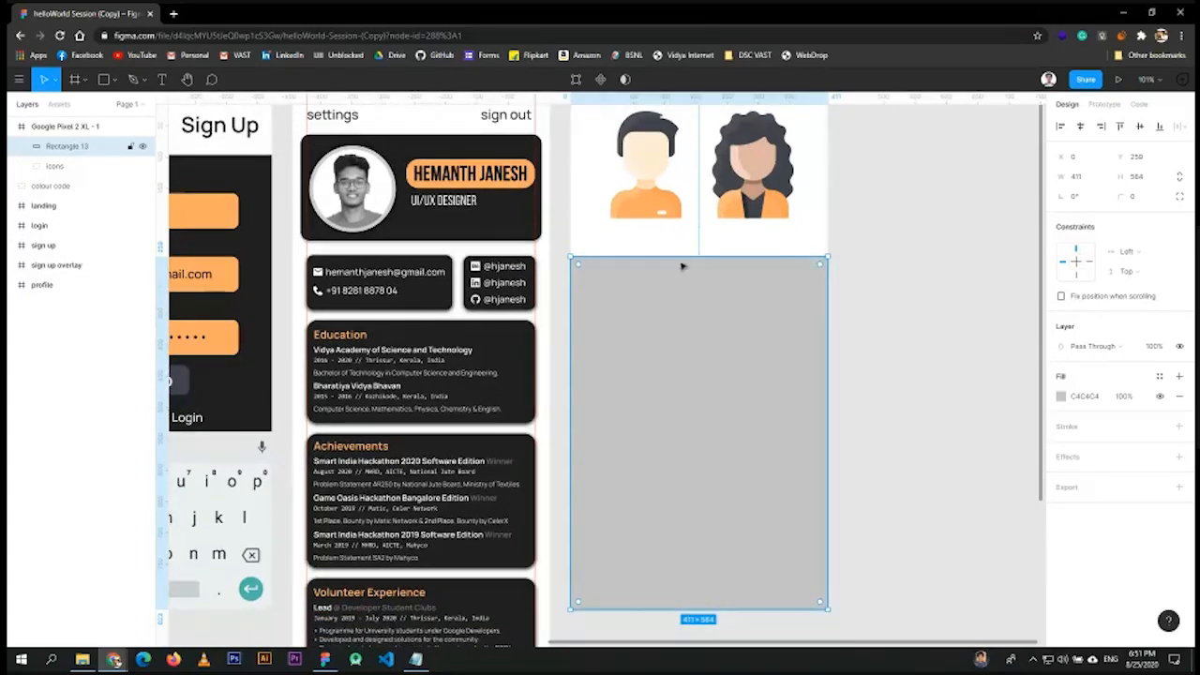
left_click_drag(681, 254, 685, 233)
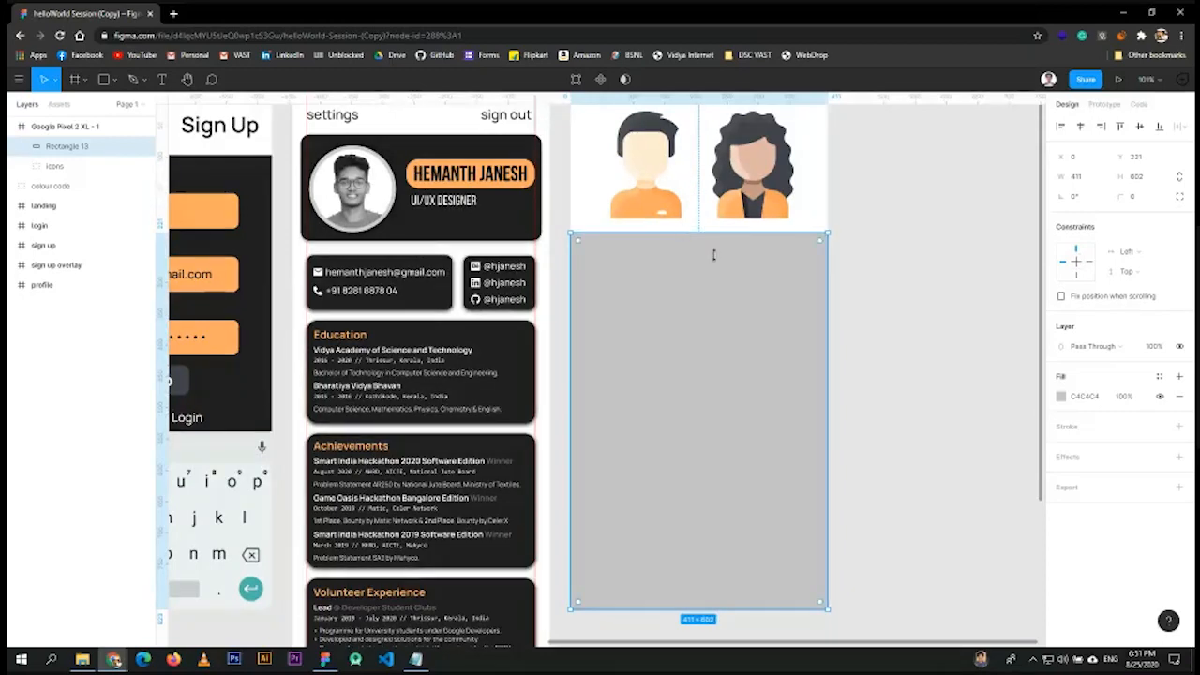
left_click(887, 324)
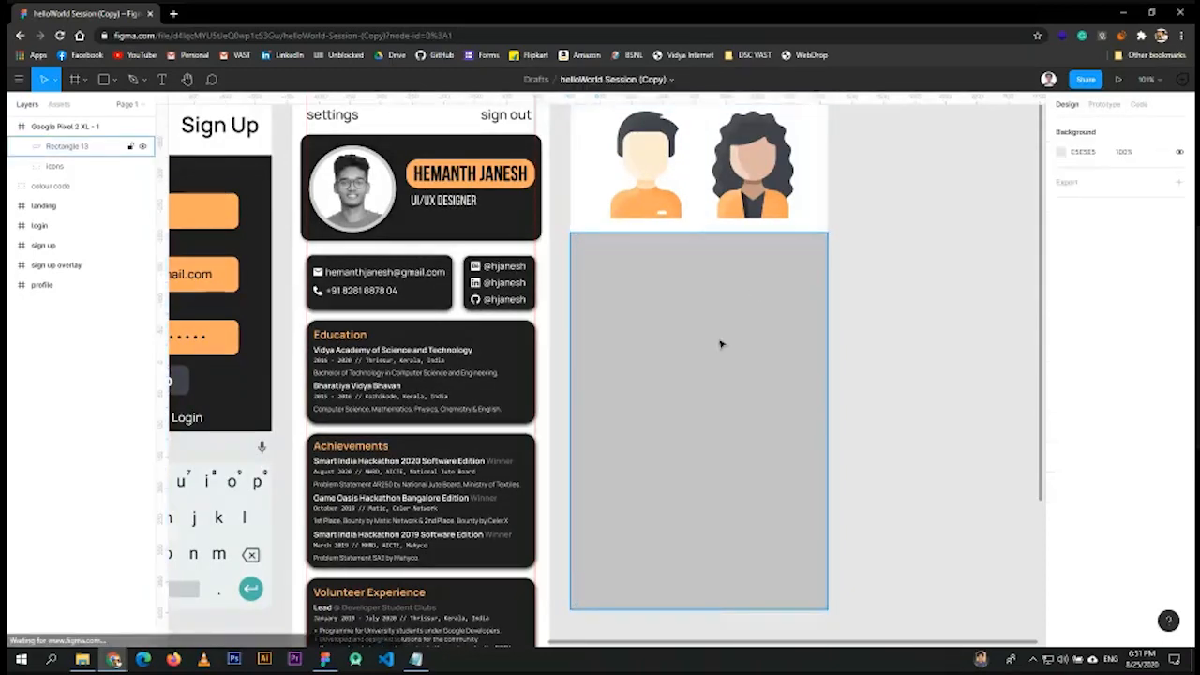
left_click(732, 371)
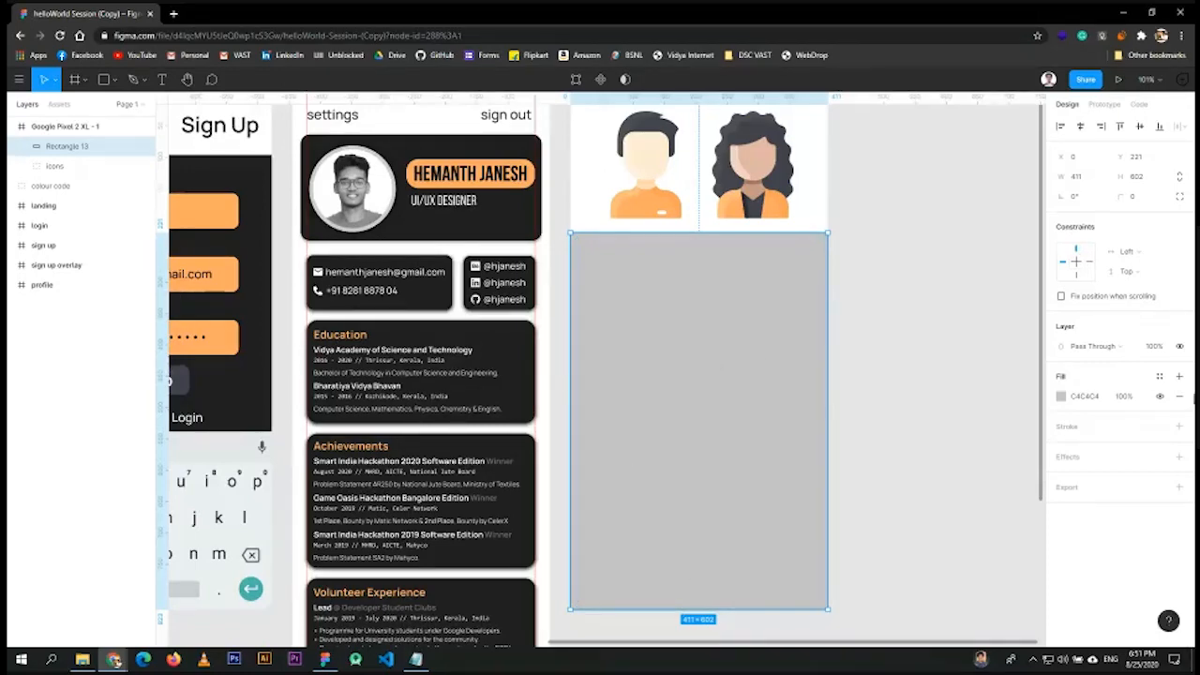
- Darken Rectangle 13's fill toward near-black in its Fill colour picker
left_click(1062, 397)
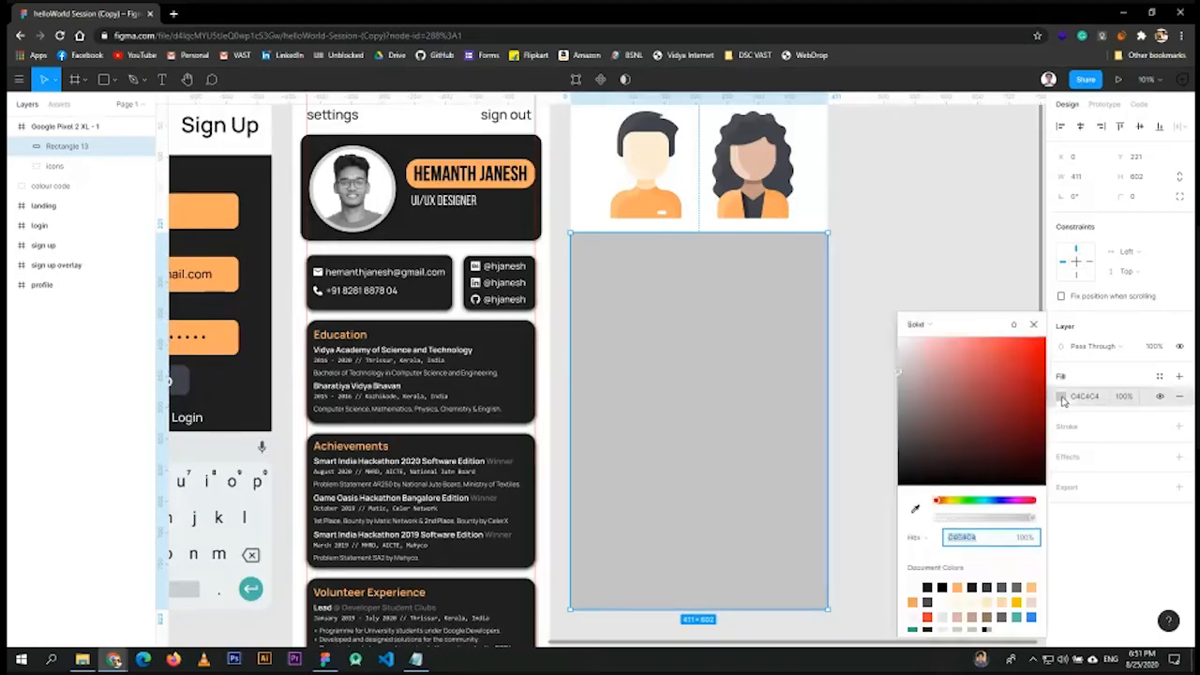
left_click(914, 470)
left_click_drag(914, 471, 897, 497)
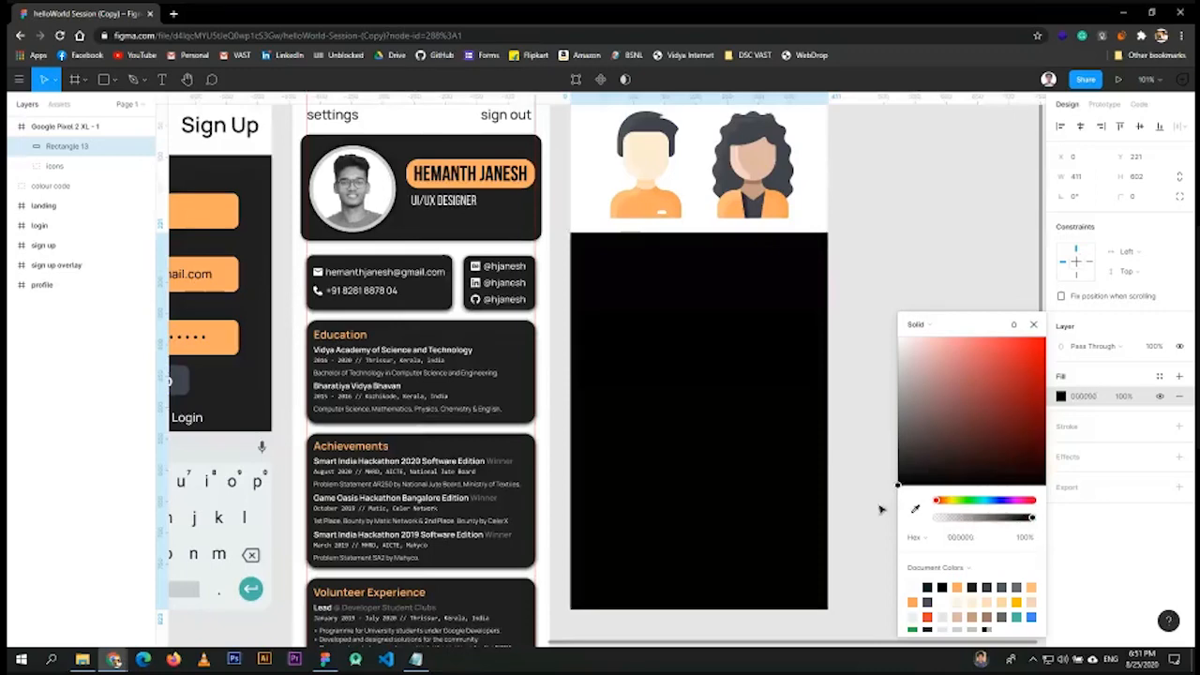
scroll(619, 427, "up", 2)
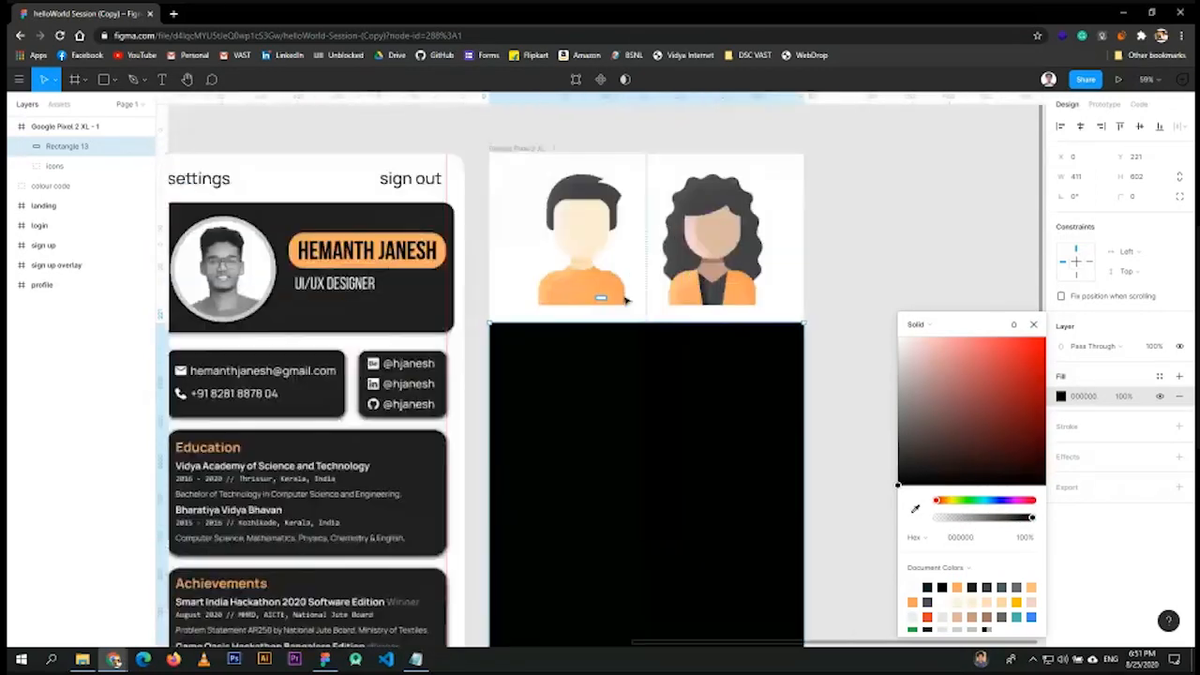
scroll(619, 307, "down", 1)
scroll(503, 421, "down", 2)
scroll(503, 421, "down", 3)
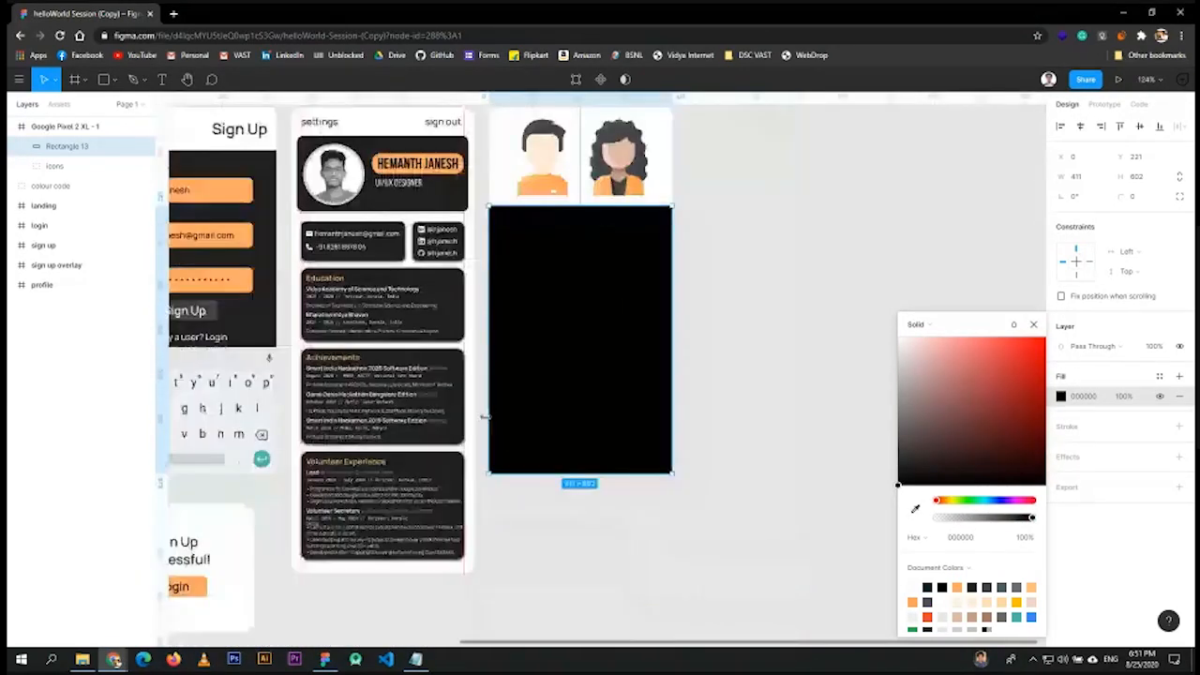
left_click_drag(416, 604, 735, 488)
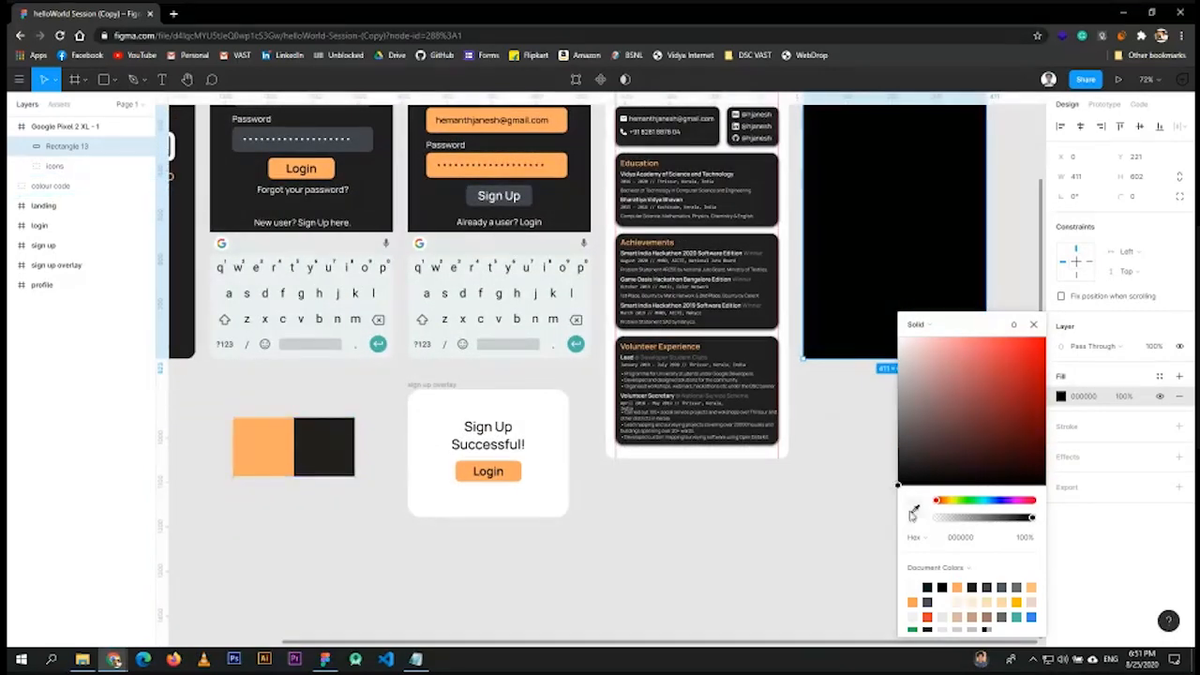
- Sample dark grey 1F1F1F with the eyedropper as the rectangle's fill, then deselect it
left_click(915, 511)
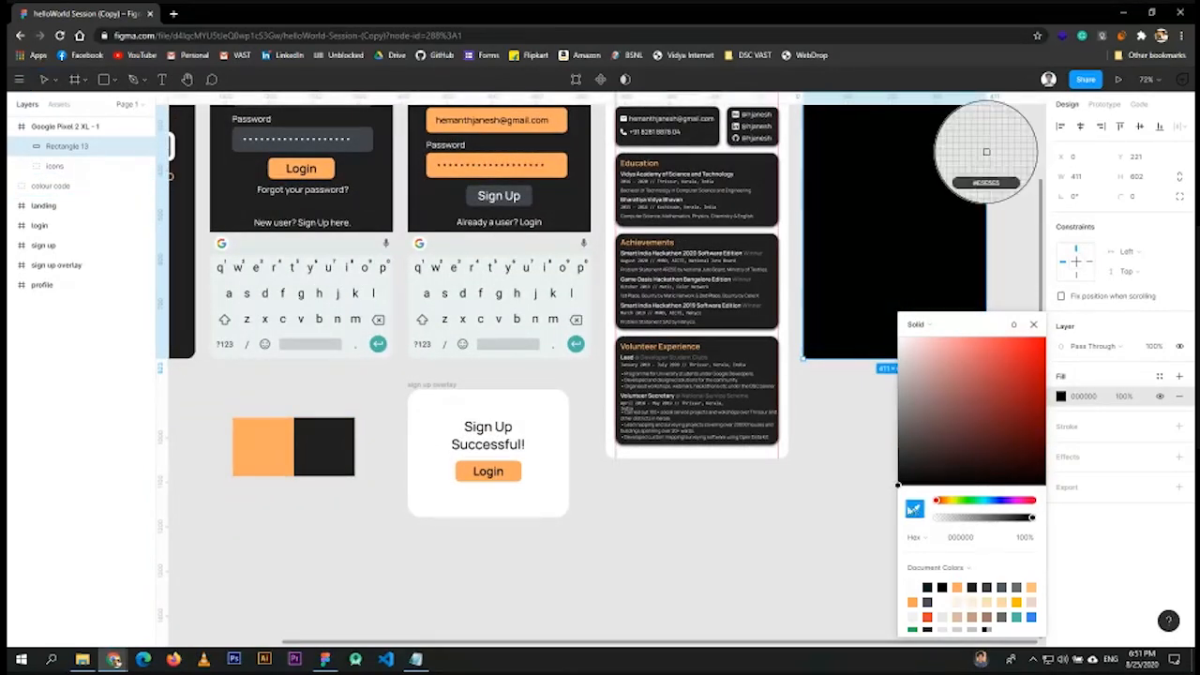
left_click(985, 151)
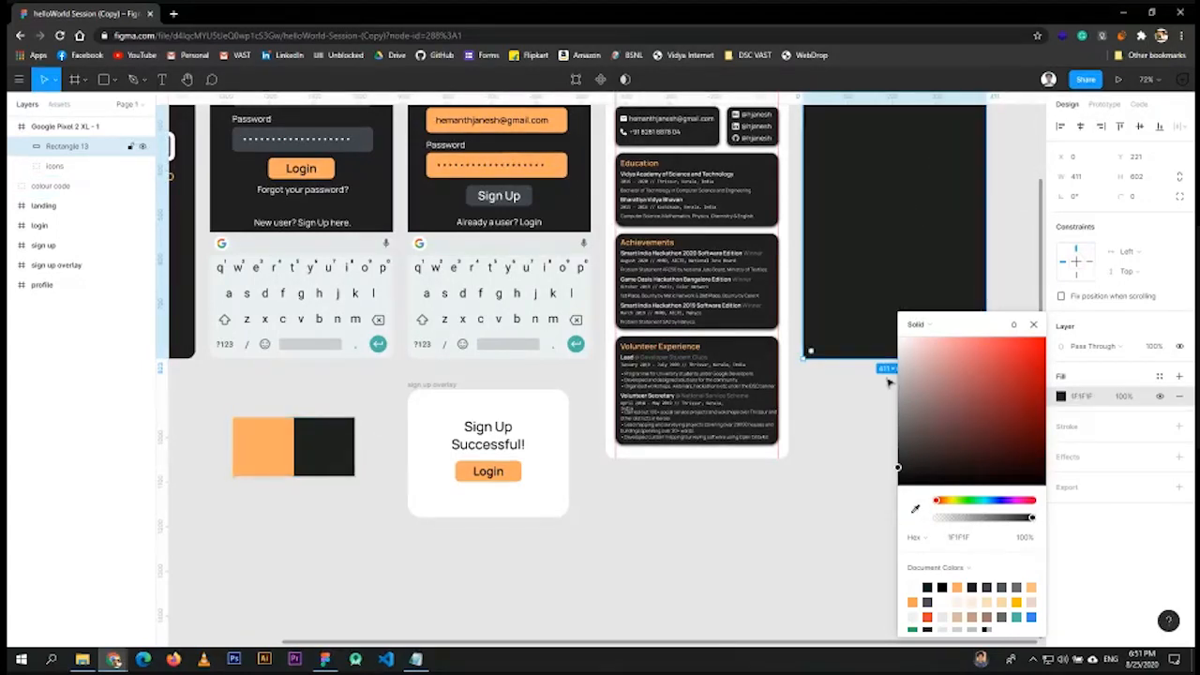
left_click_drag(897, 468, 898, 475)
left_click(915, 508)
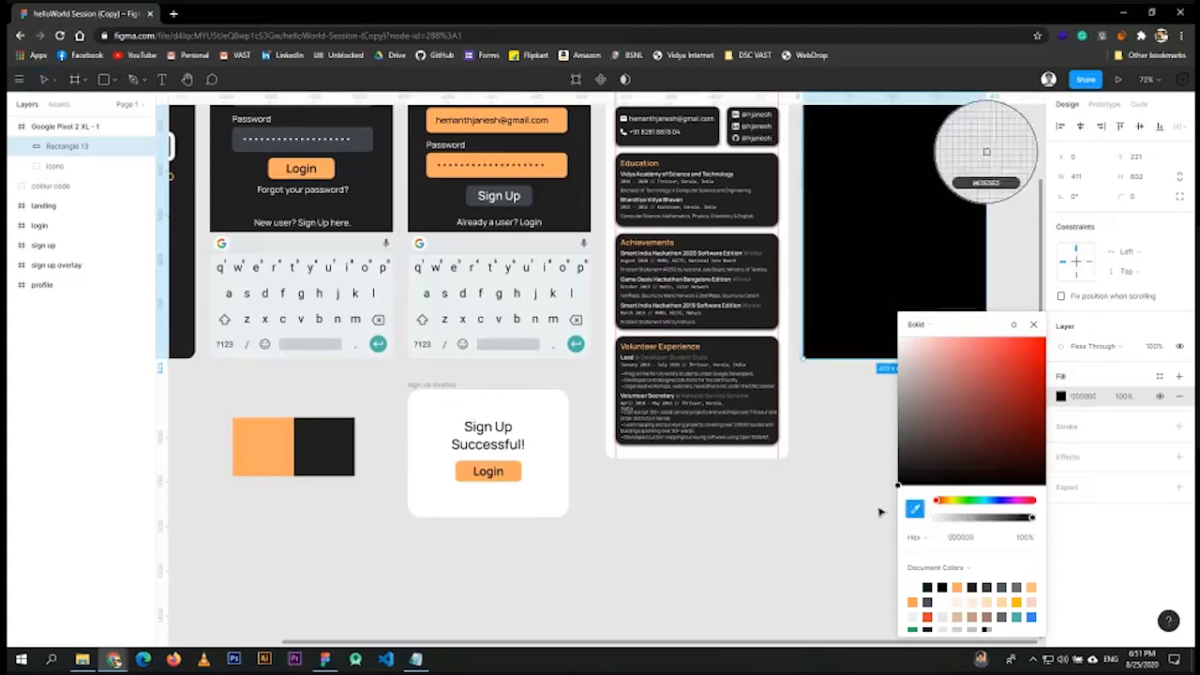
left_click(328, 447)
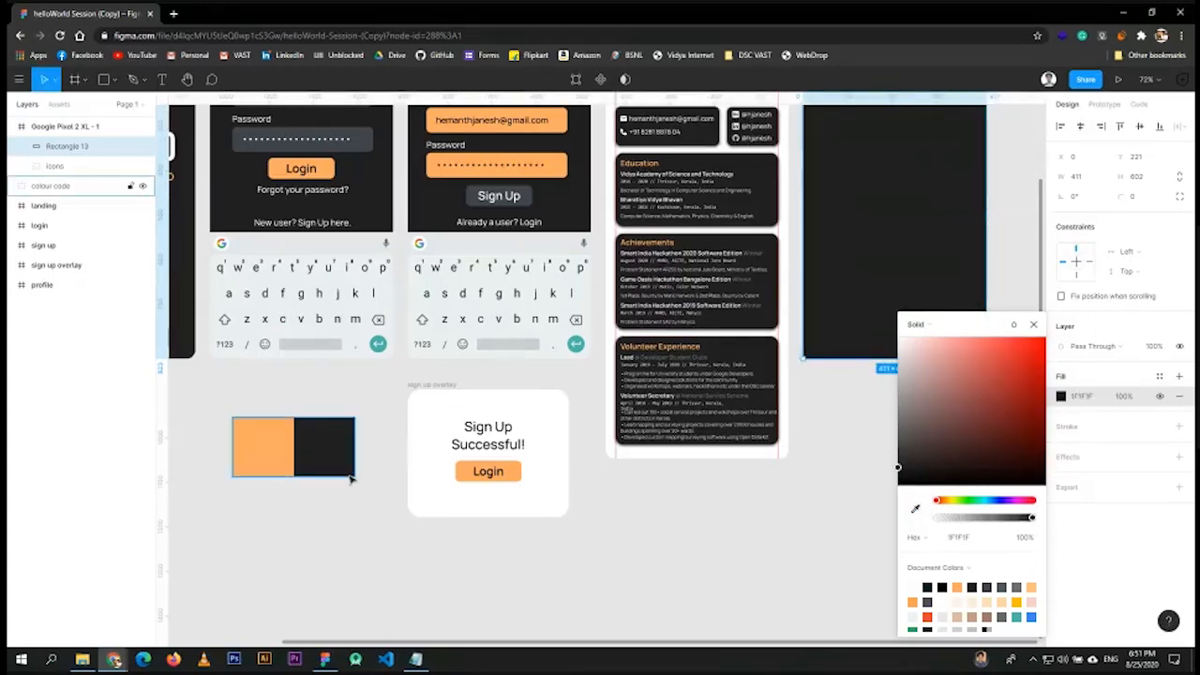
scroll(761, 343, "right", 5)
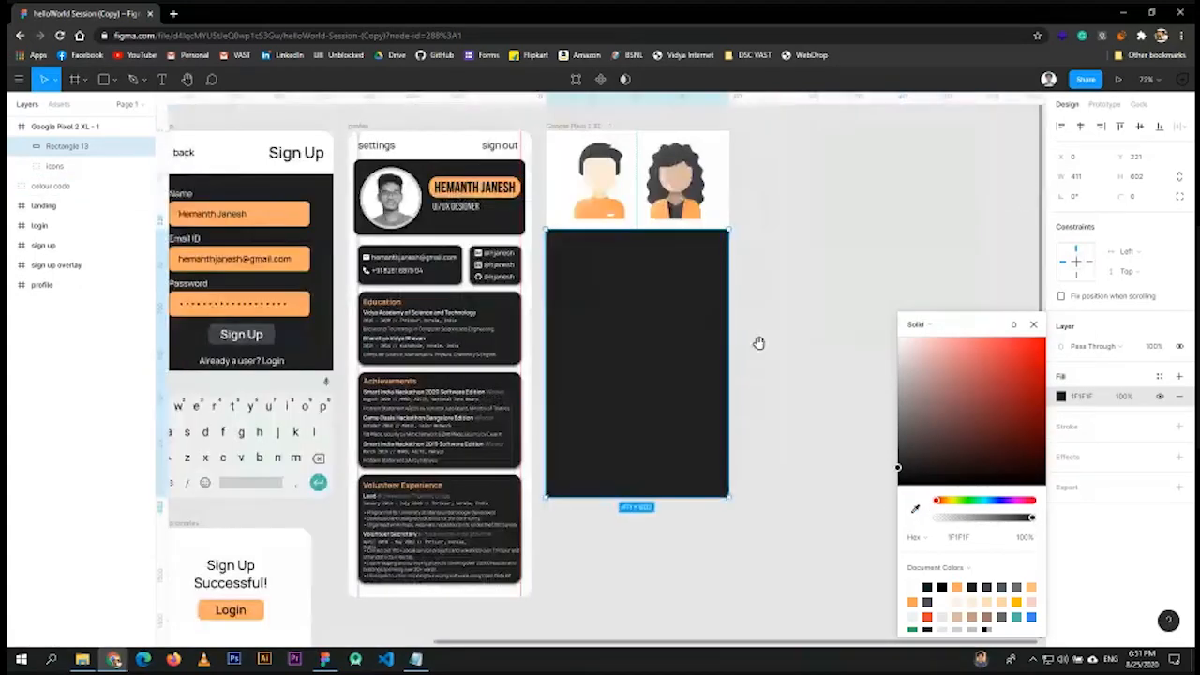
scroll(669, 393, "up", 5)
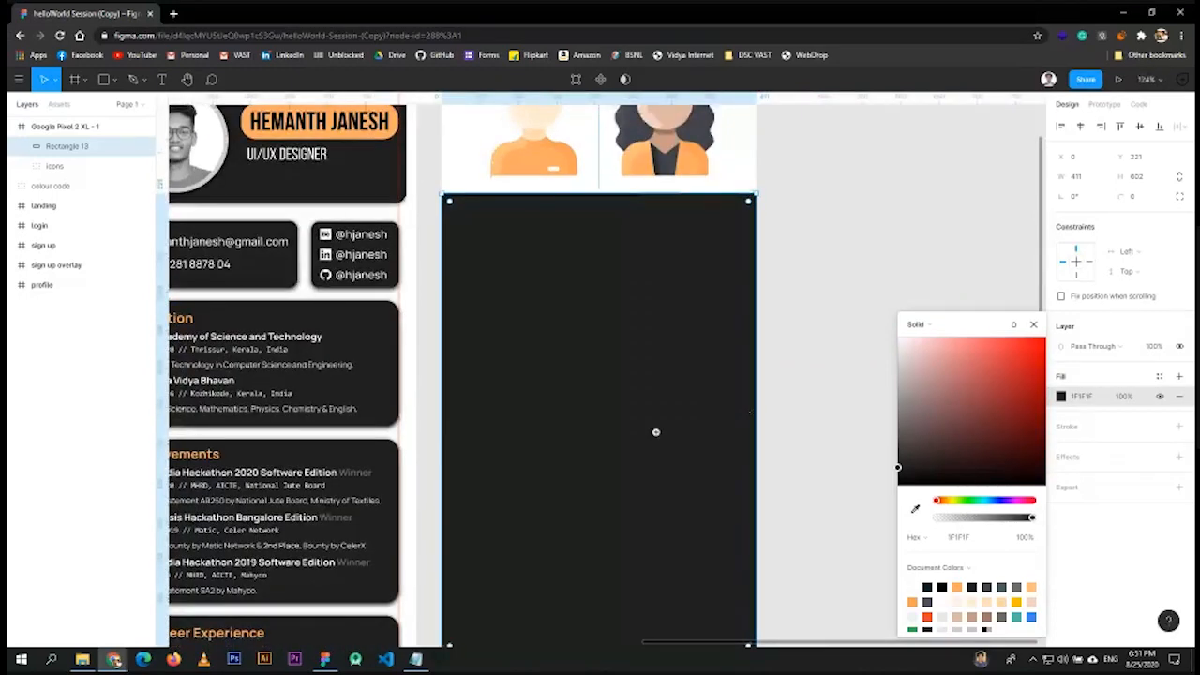
scroll(656, 428, "down", 2)
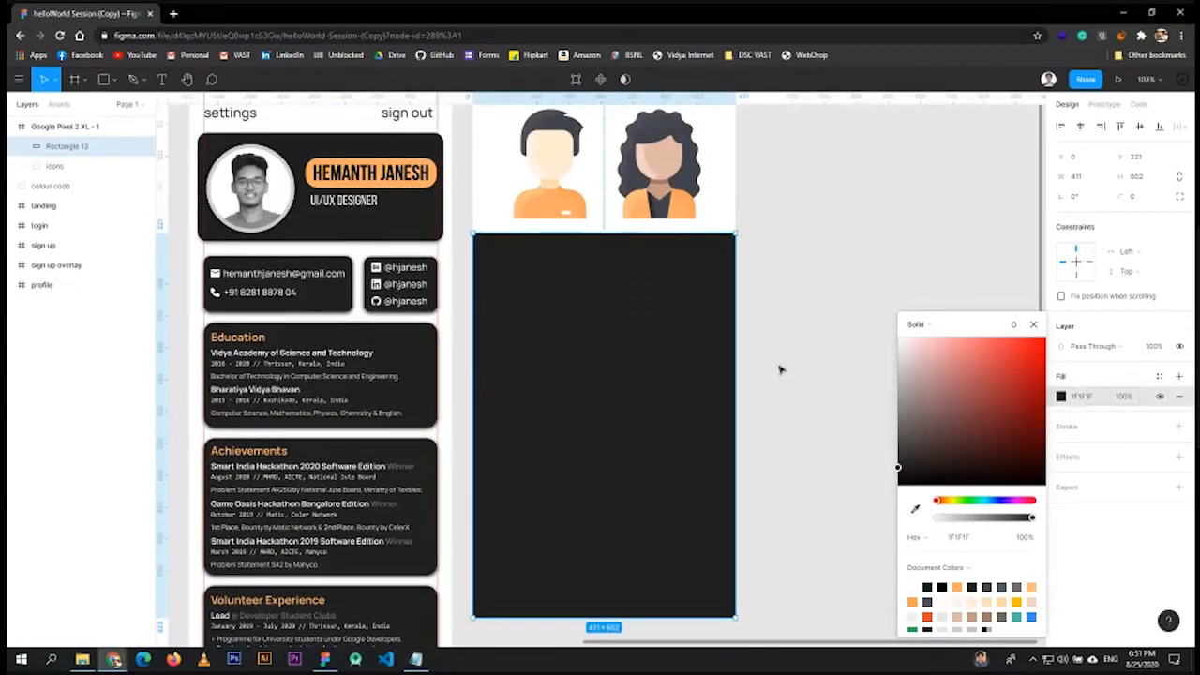
left_click_drag(778, 369, 833, 353)
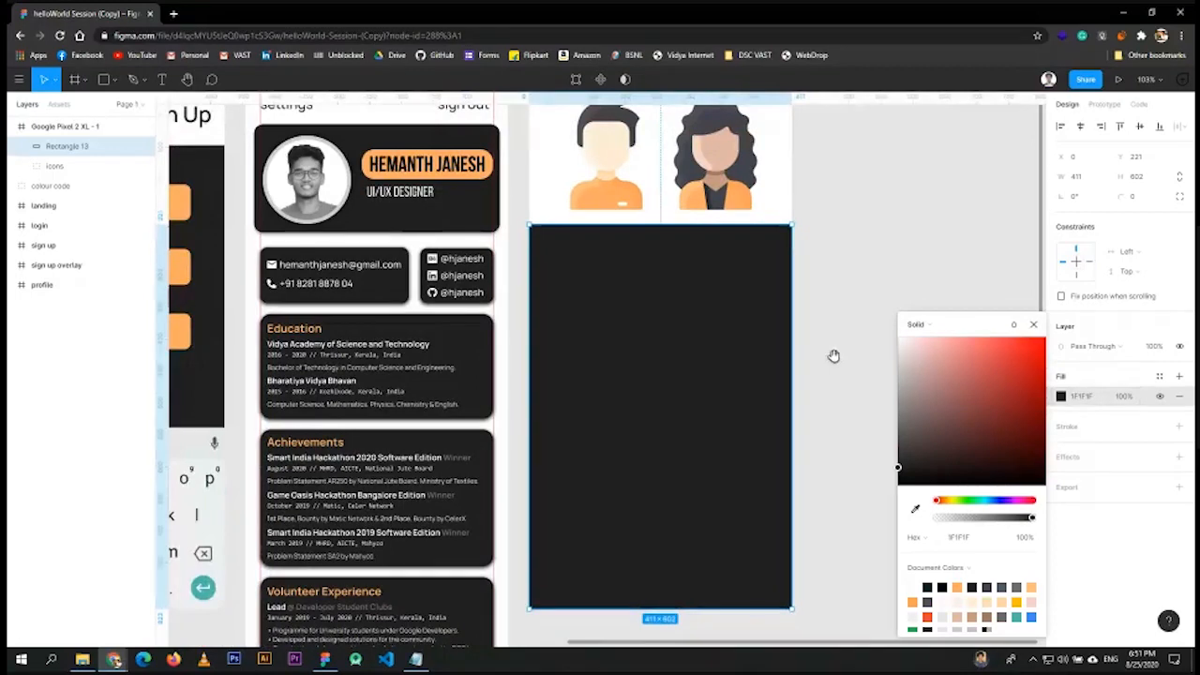
left_click(1034, 325)
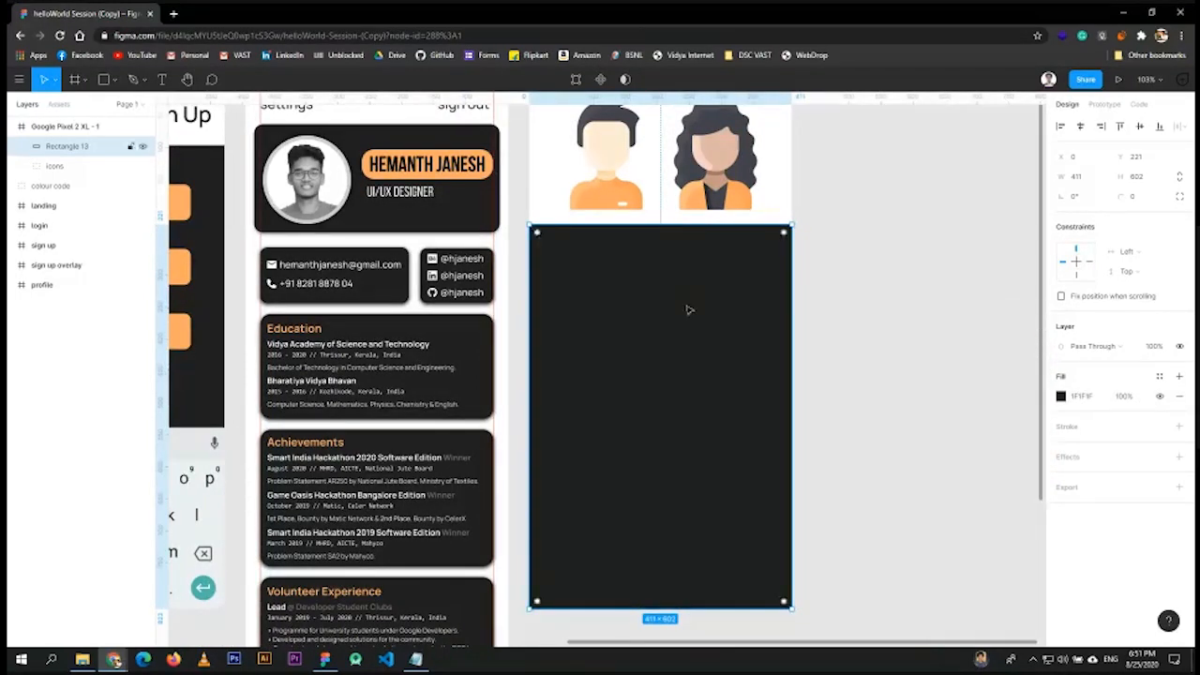
key("Escape")
left_click(702, 361)
scroll(659, 374, "down", 3)
key("Escape")
left_click_drag(570, 361, 812, 343)
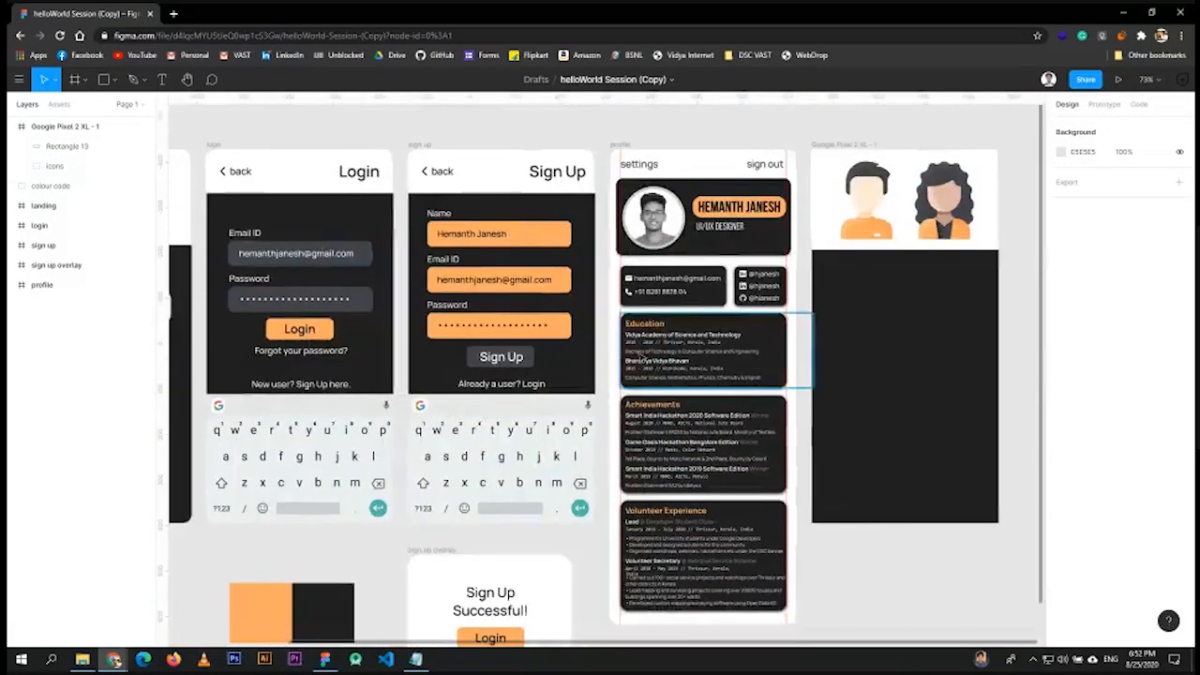
scroll(642, 359, "down", 3)
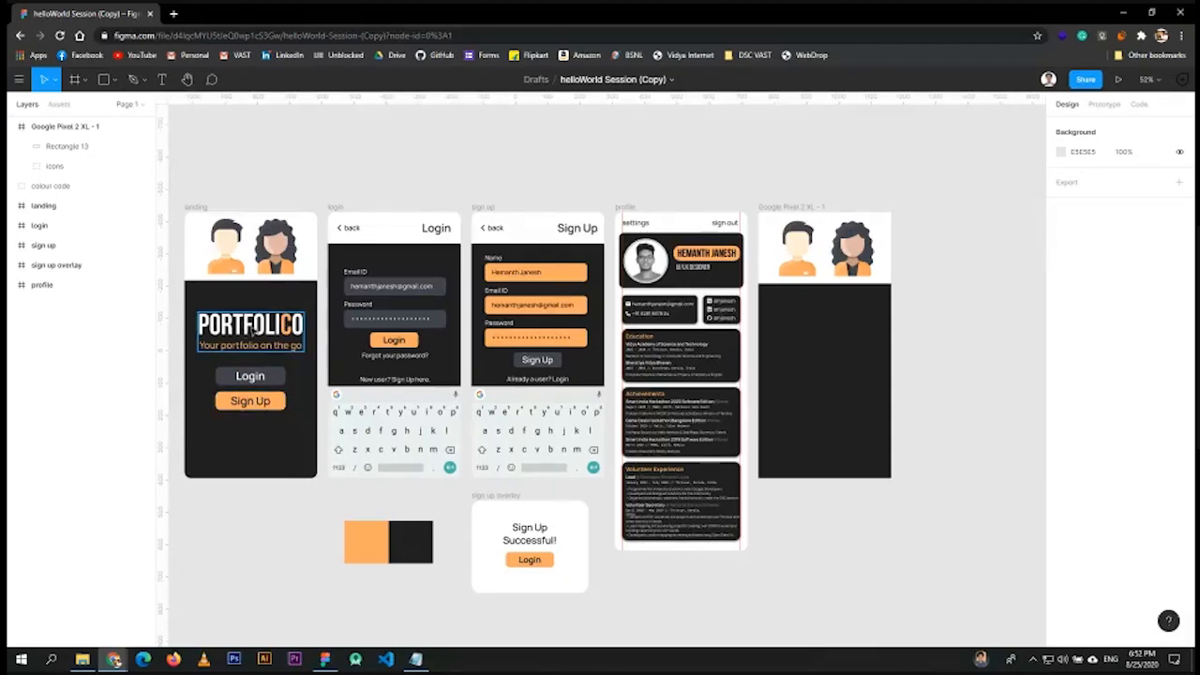
left_click(252, 330)
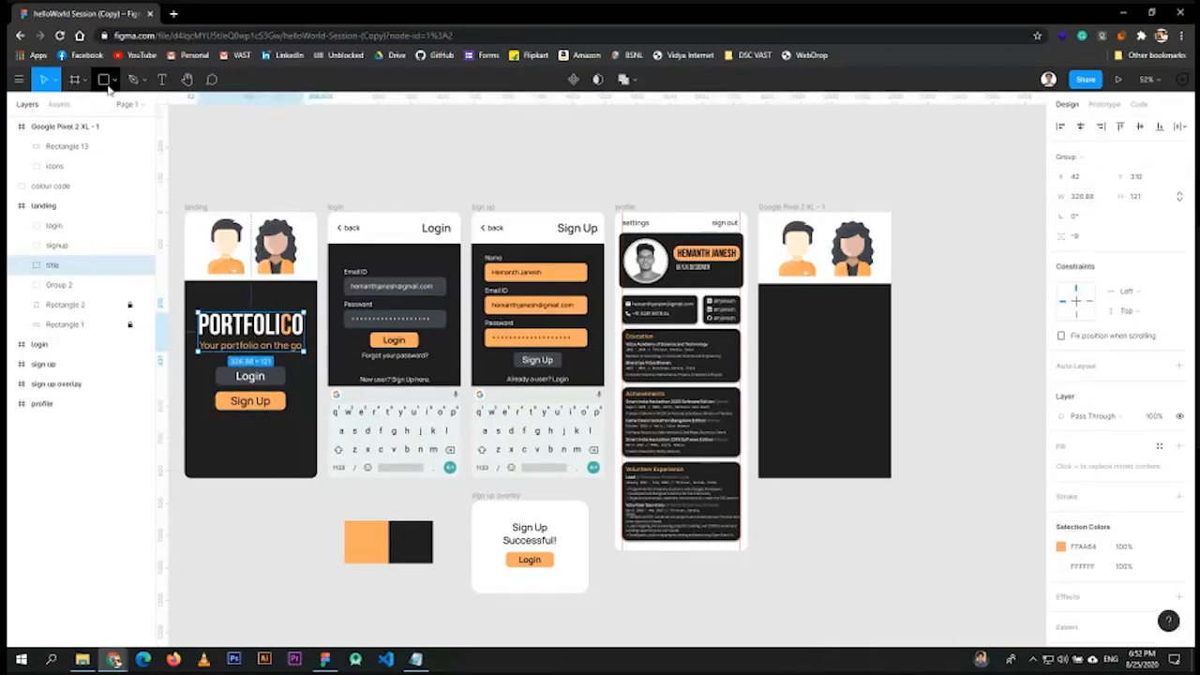
key("space")
key("t")
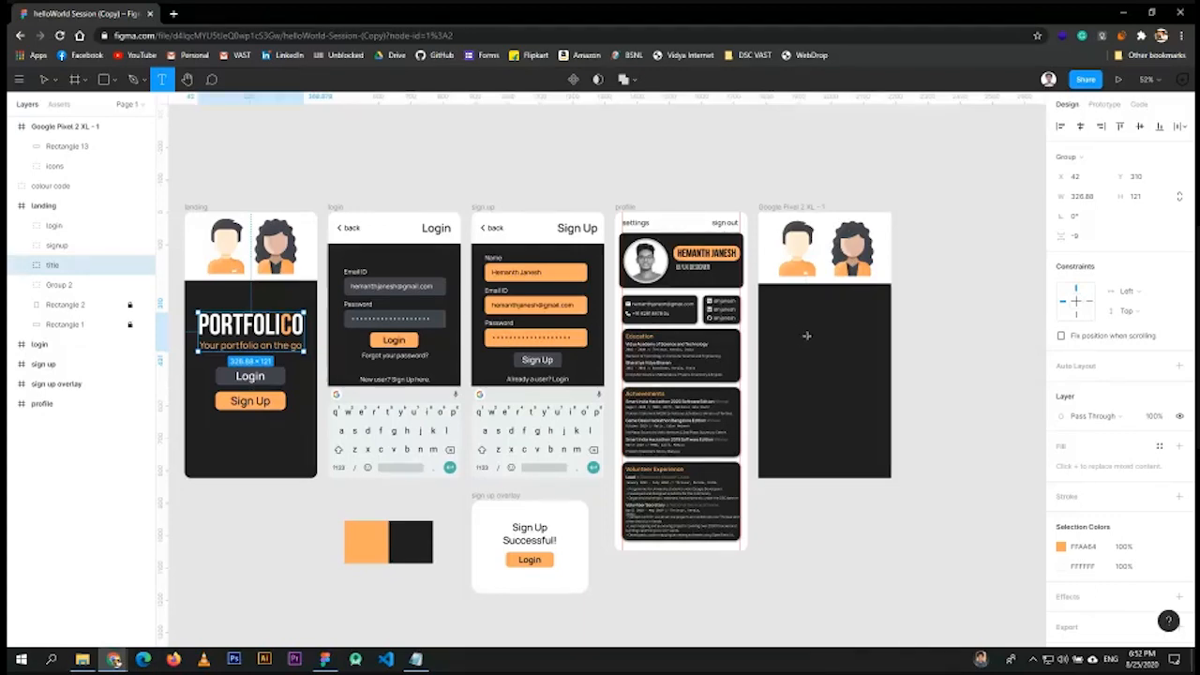
scroll(806, 334, "up", 5)
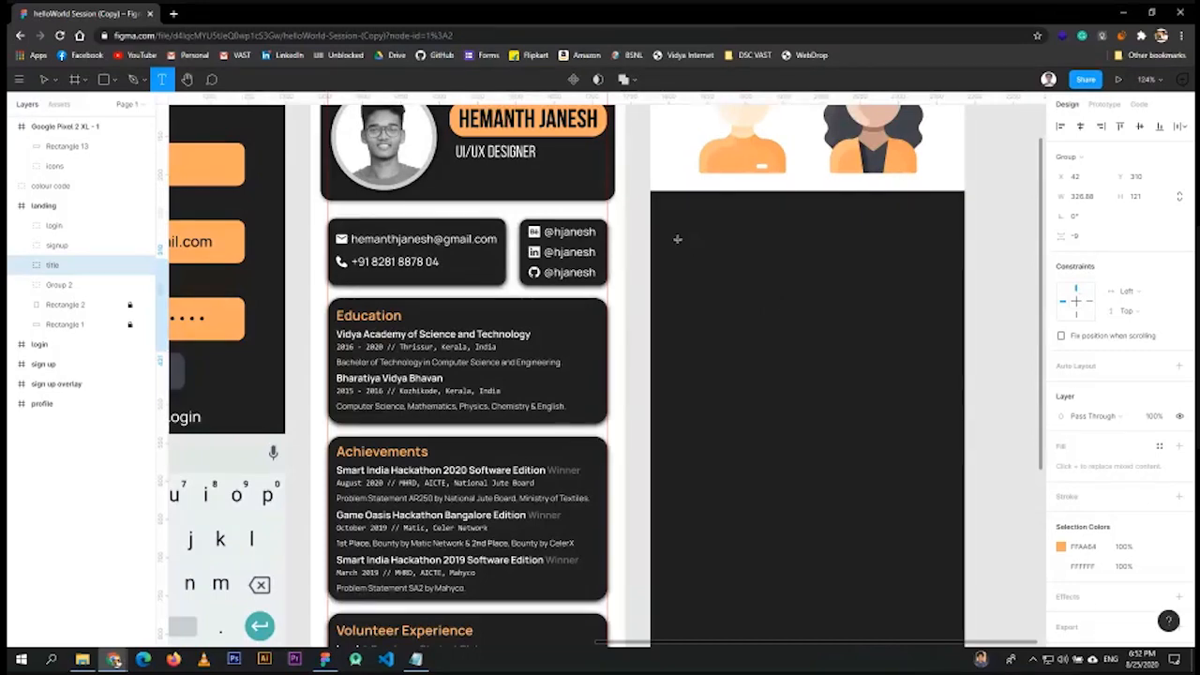
- Add a 411×115 text box across the dark panel's top reading PORTFOLICO
left_click_drag(676, 237, 923, 329)
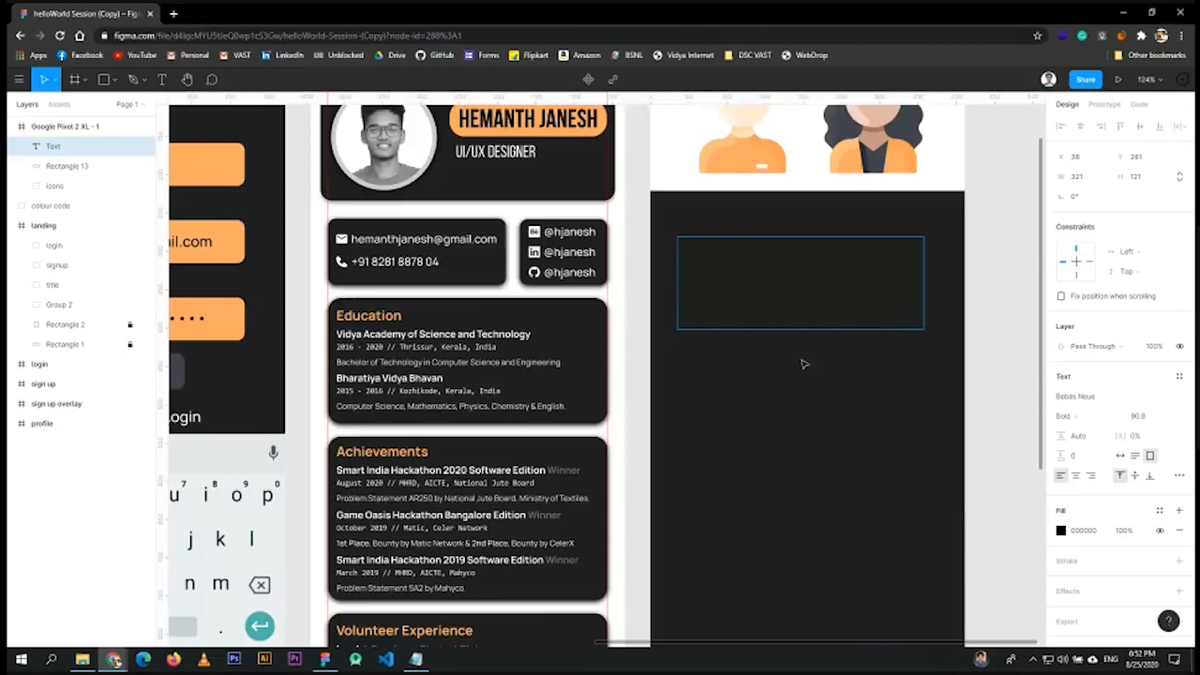
key("Escape")
key("t")
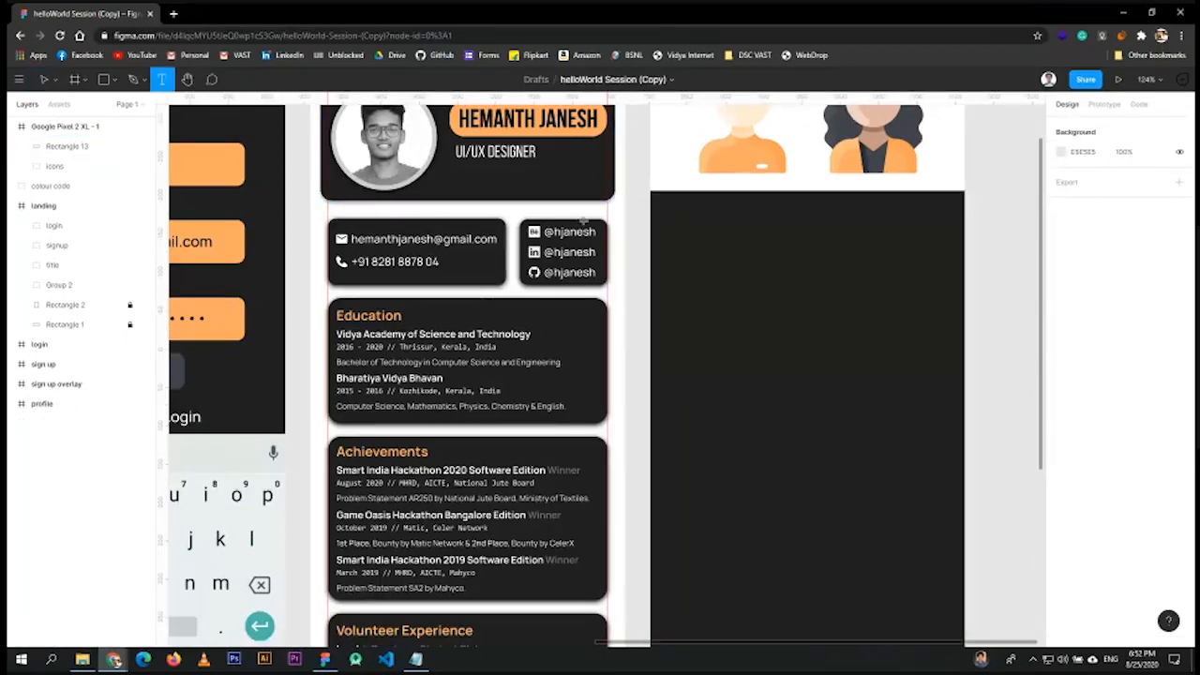
left_click(687, 246)
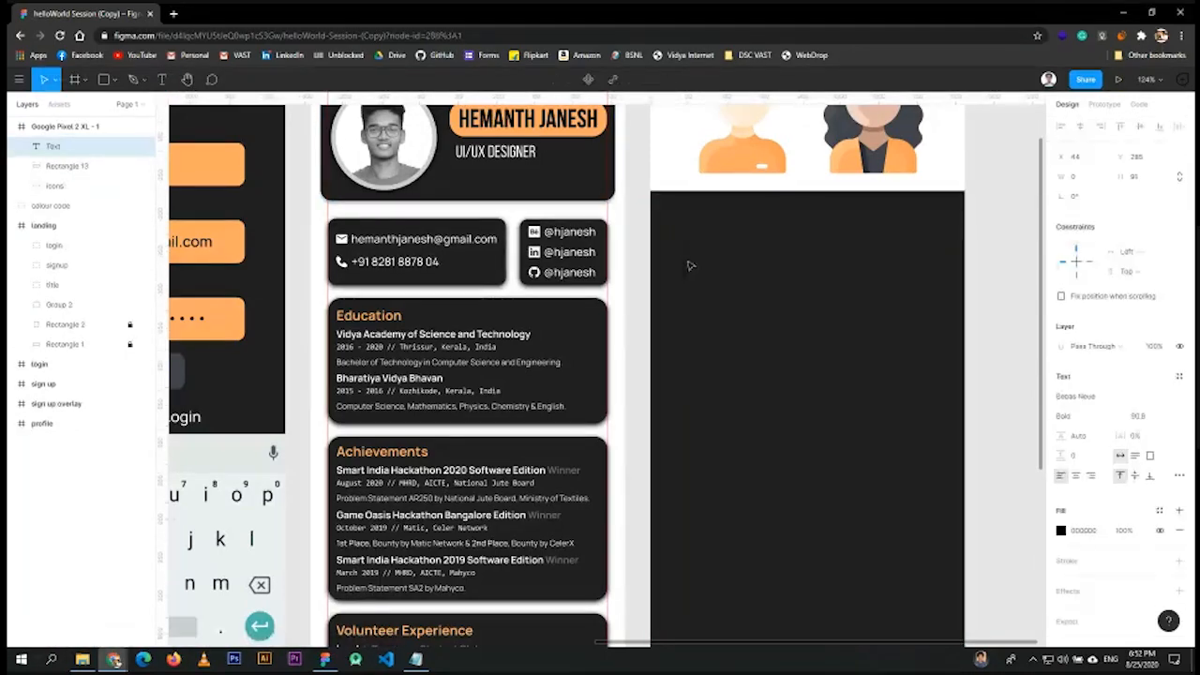
left_click(162, 80)
left_click(729, 331)
left_click(162, 80)
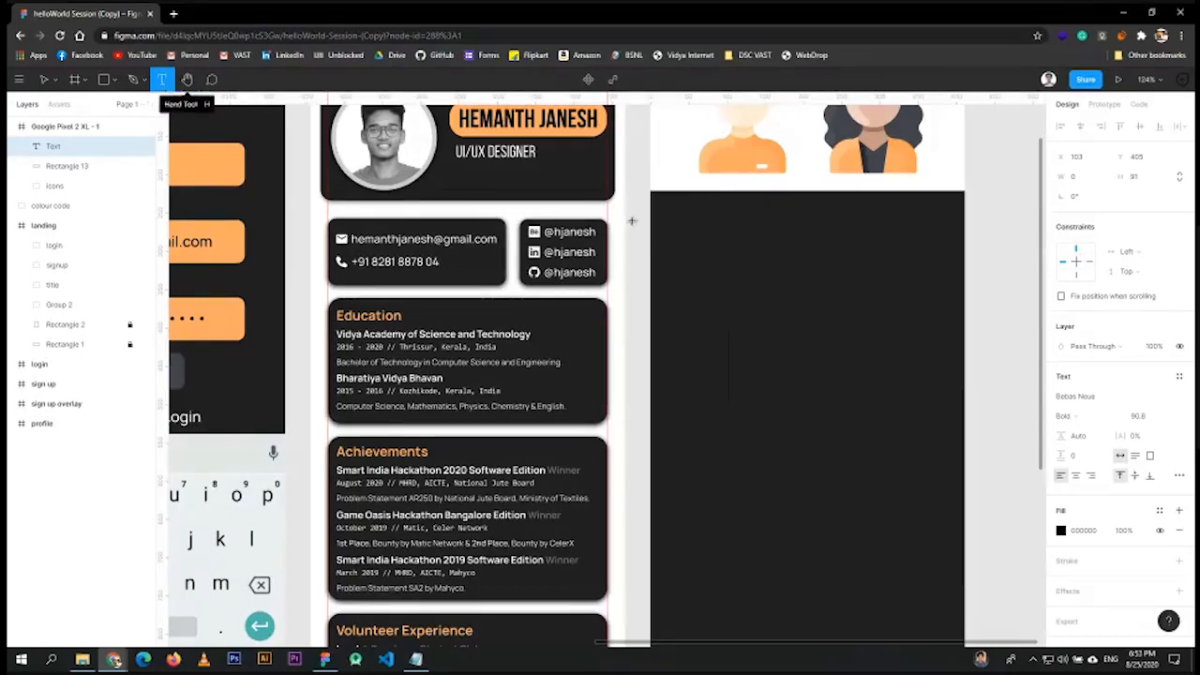
left_click_drag(648, 219, 965, 307)
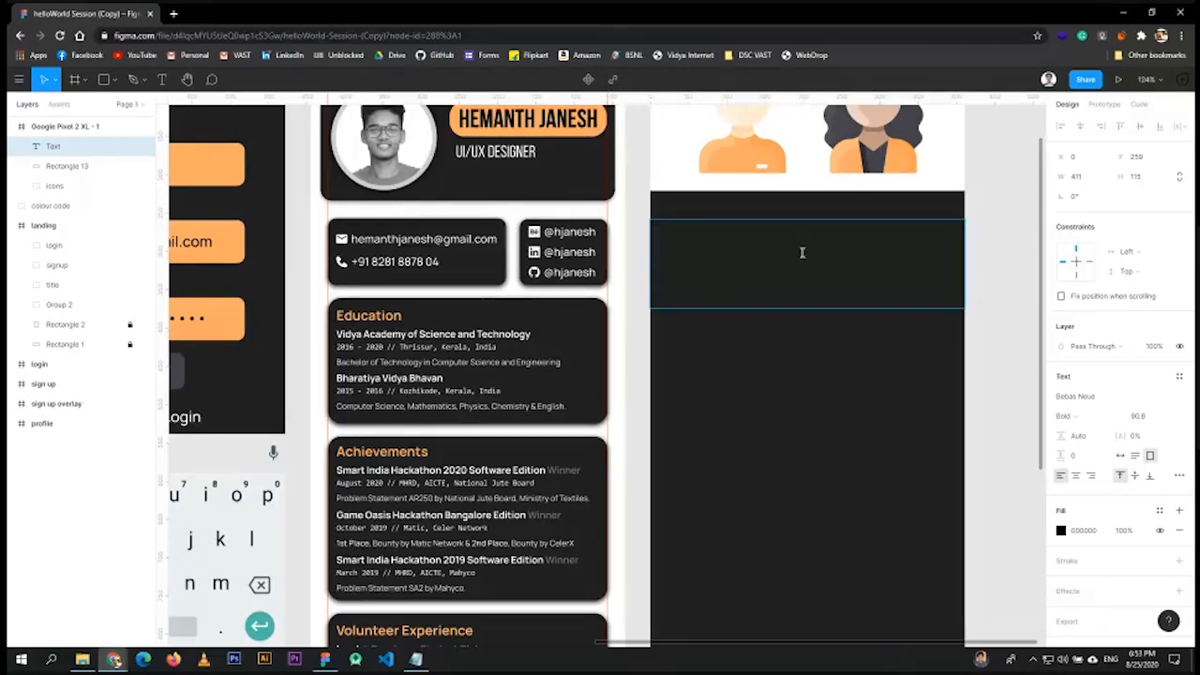
type("PORTFO")
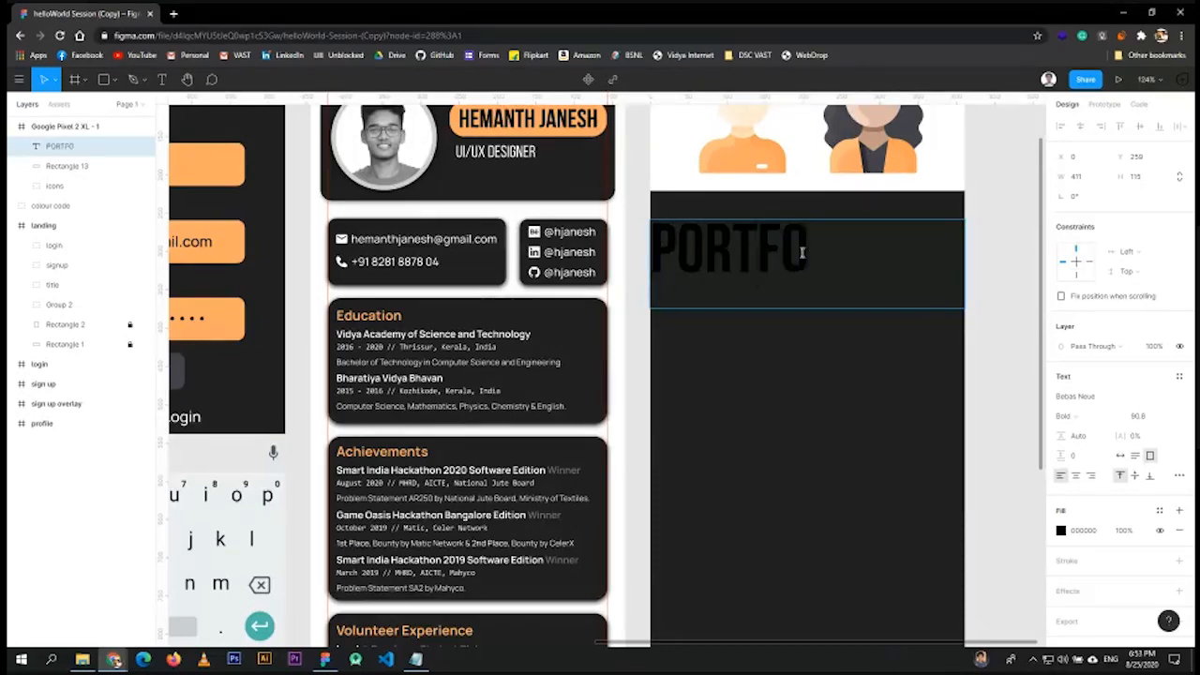
type("LICO")
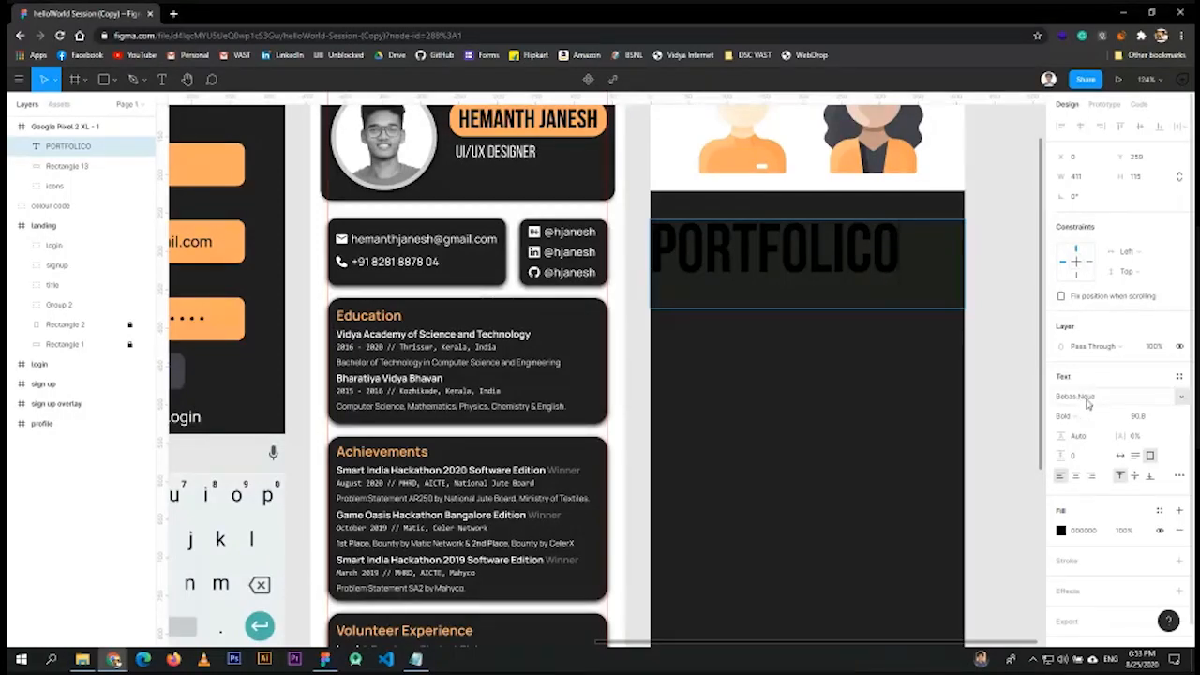
left_click_drag(909, 251, 645, 251)
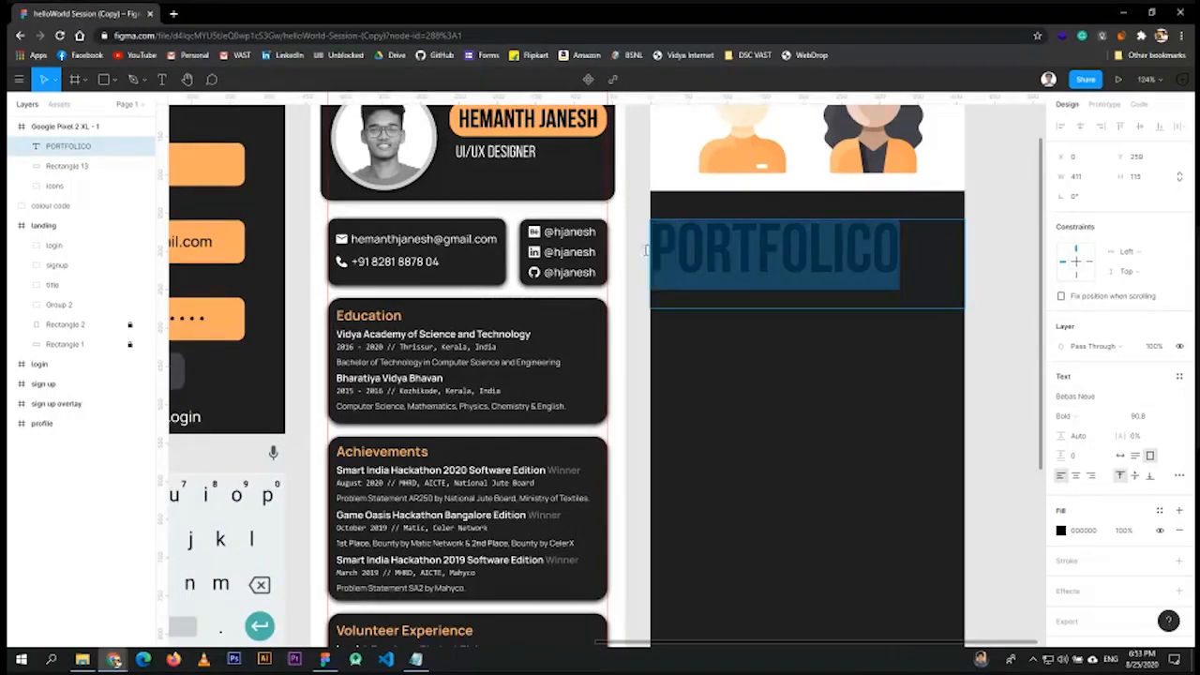
key("Escape")
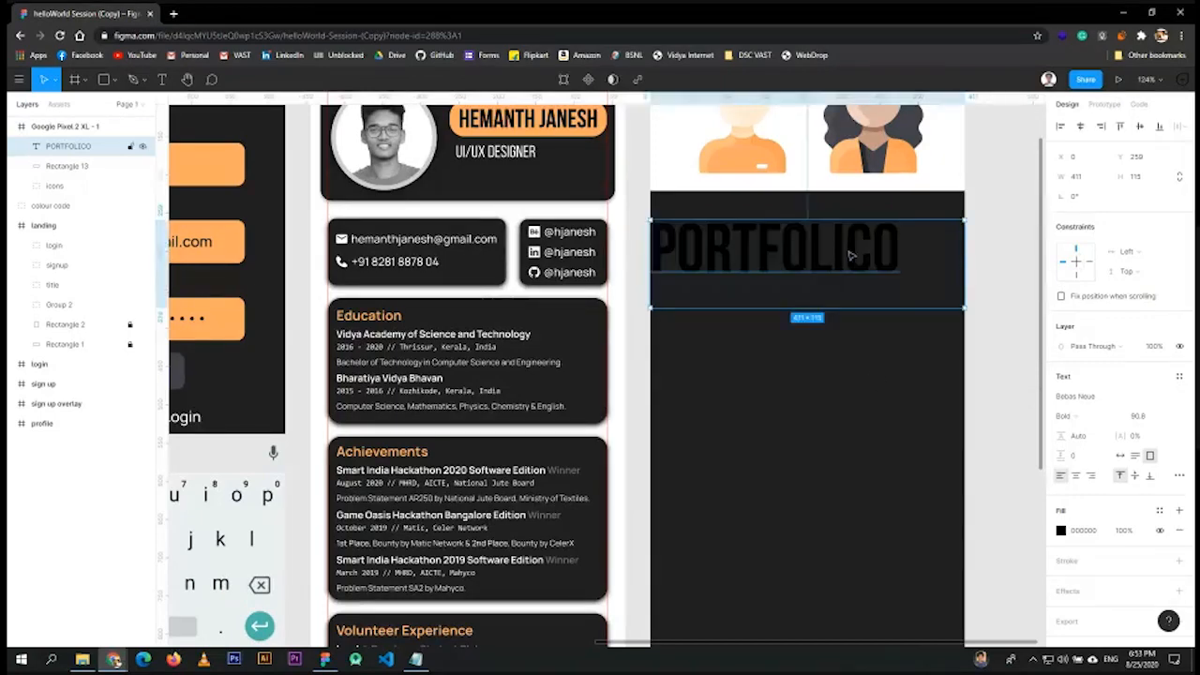
- Keep the Bebas Neue font and centre-align the PORTFOLICO text
left_click(1183, 397)
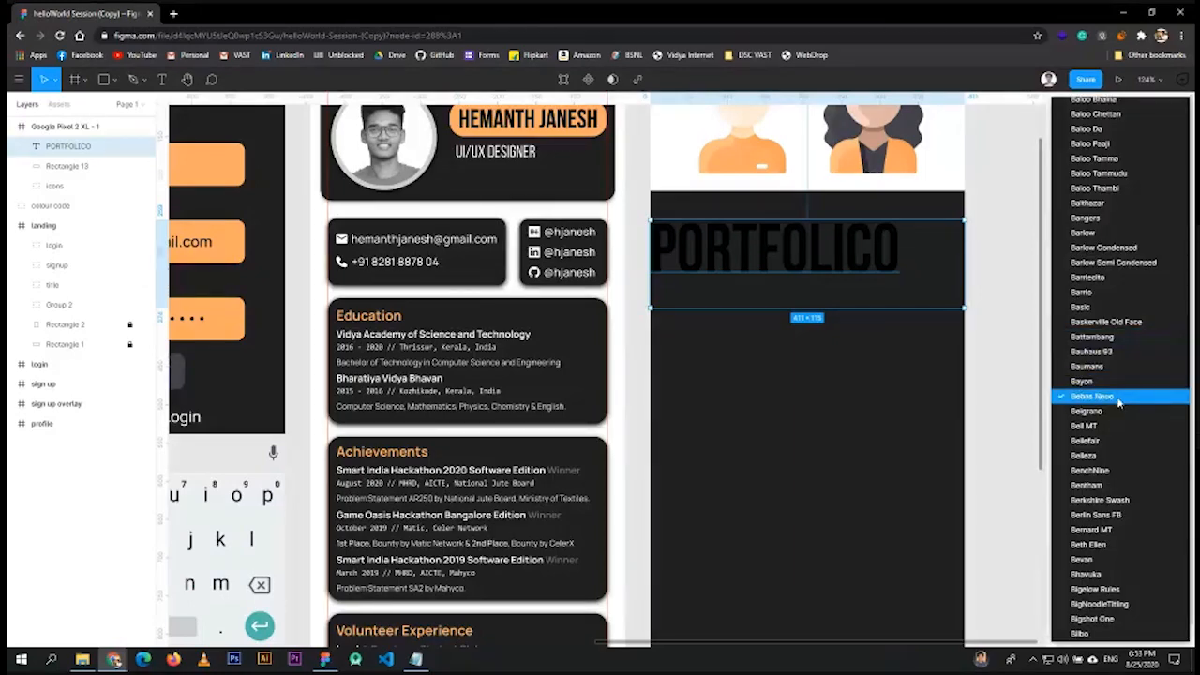
left_click(996, 378)
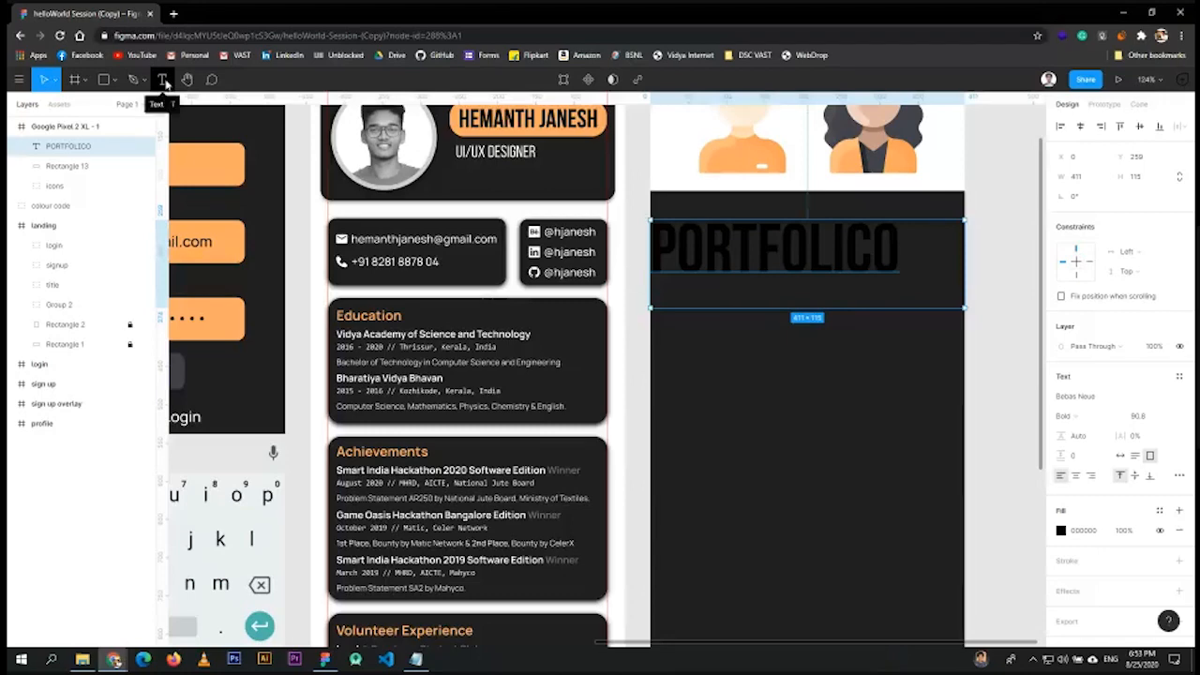
double_click(804, 252)
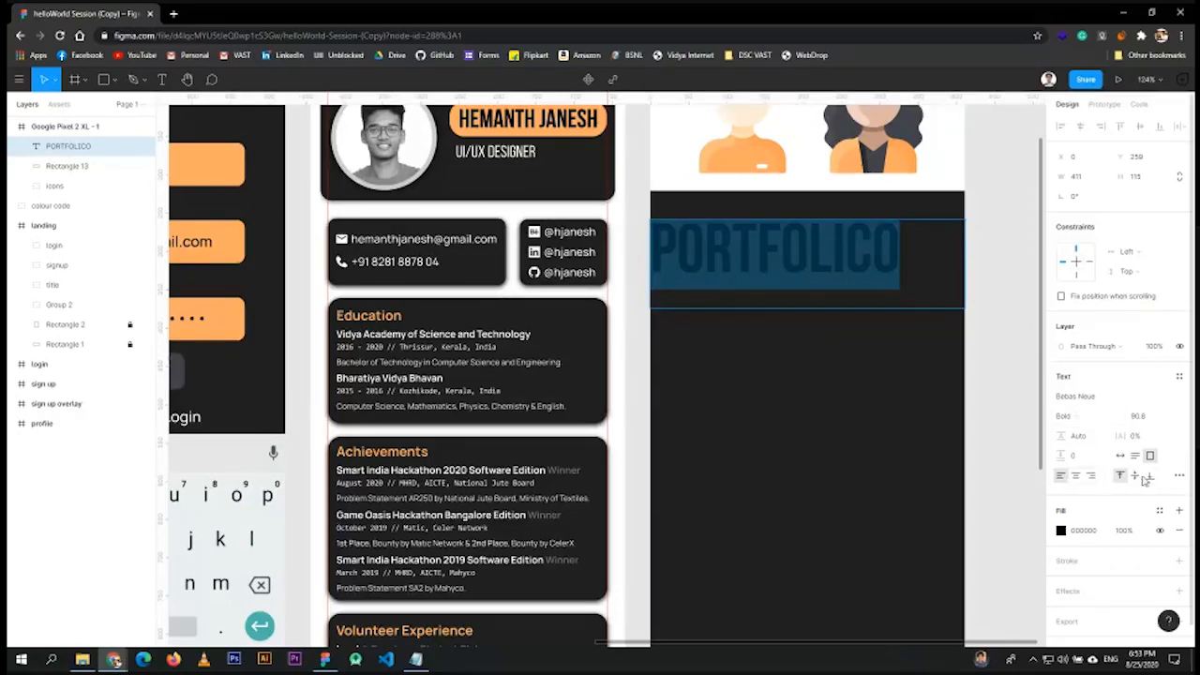
left_click(1076, 476)
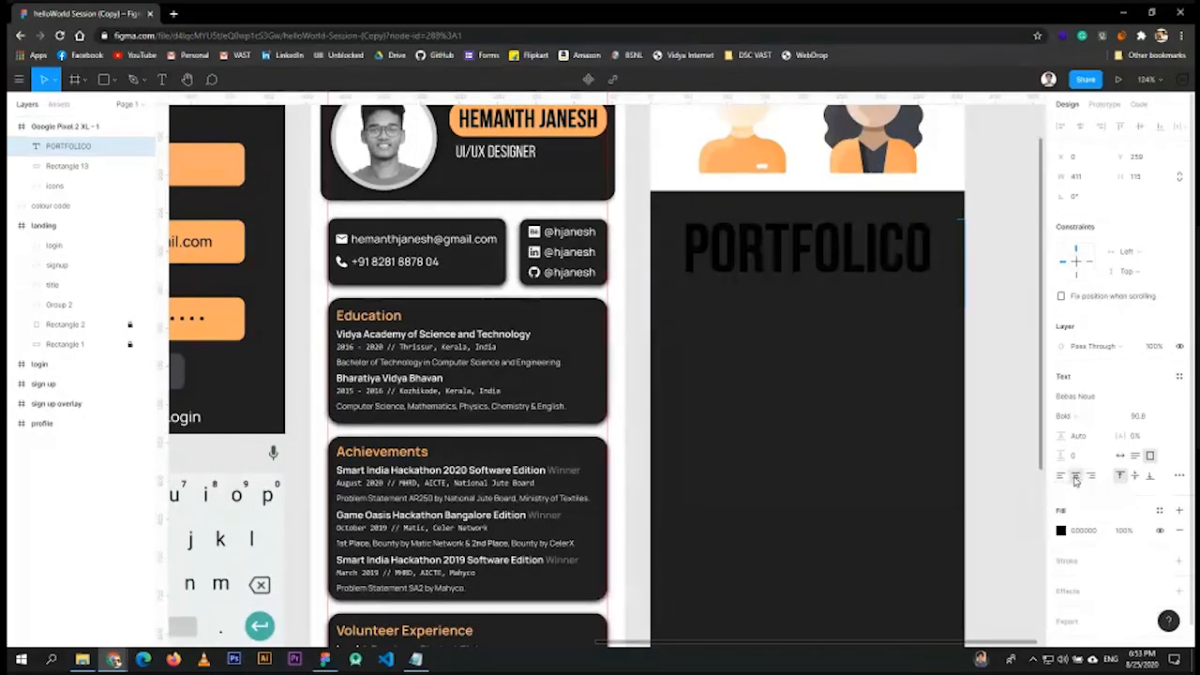
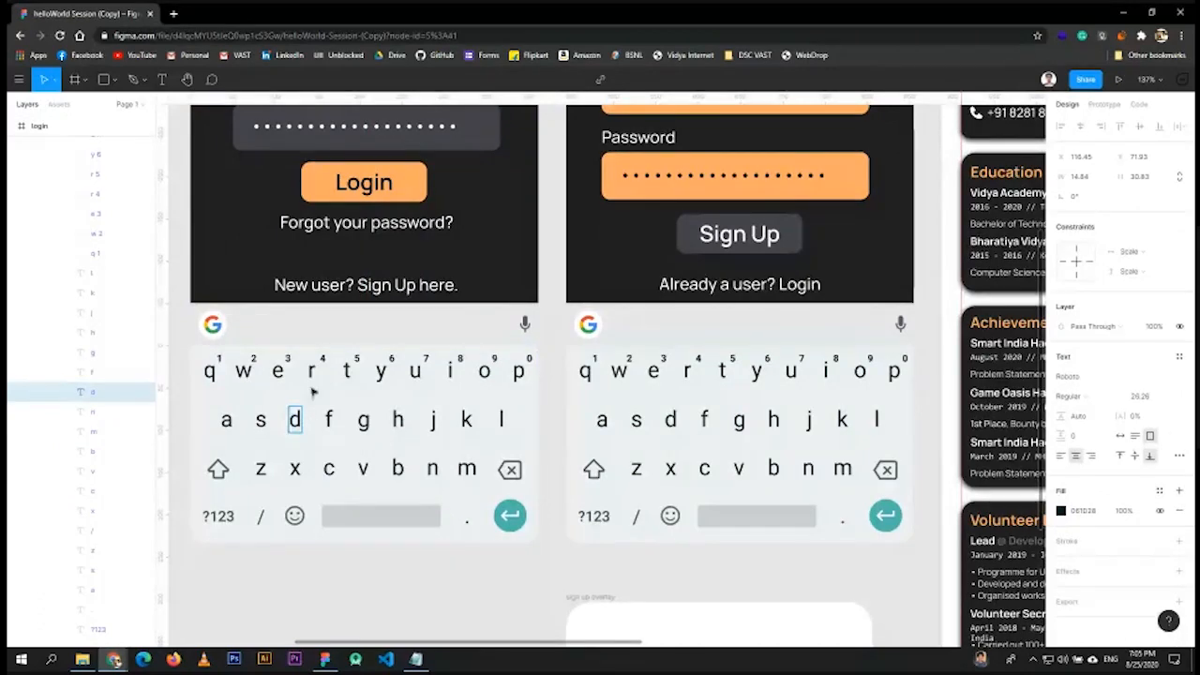
- Select the keyboard's 4 label, then the whole keyboard on the Login screen
left_click(321, 360)
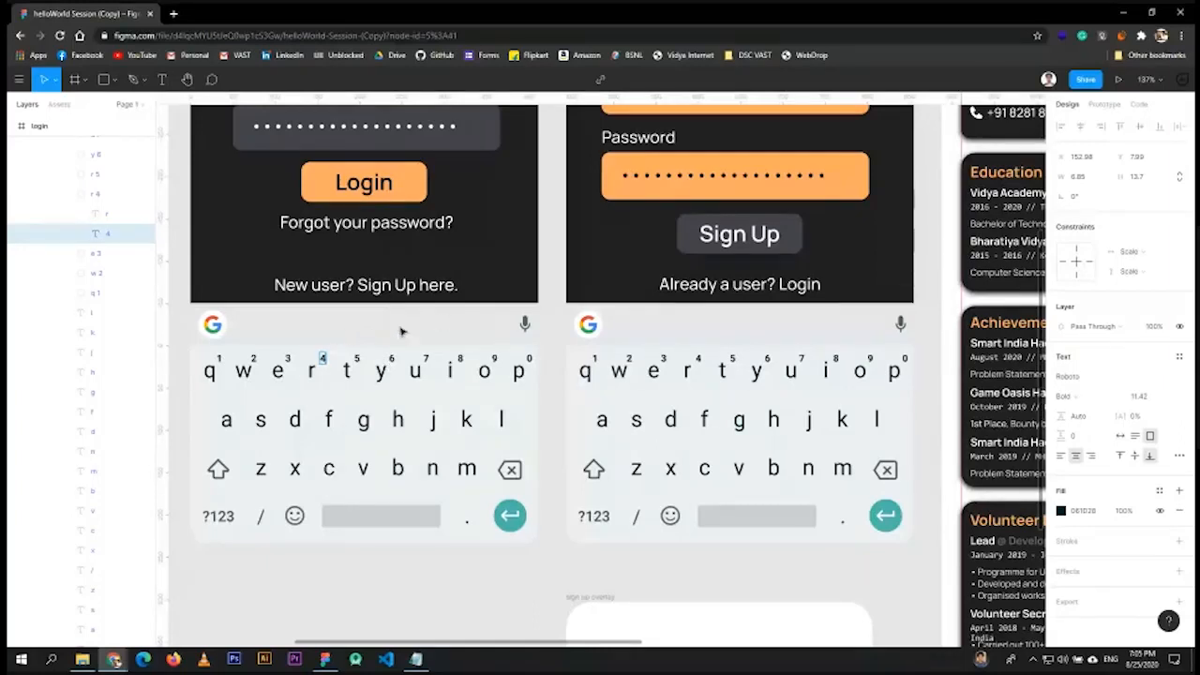
scroll(38, 244, "up", 5)
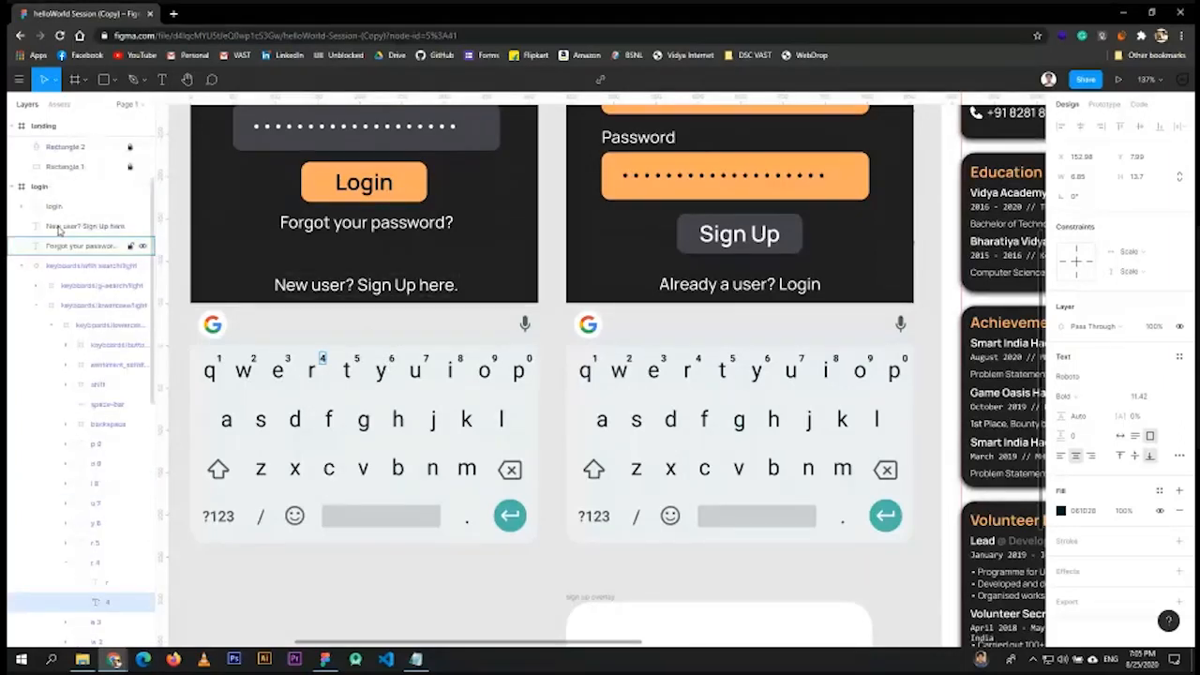
scroll(31, 262, "up", 2)
left_click(437, 403)
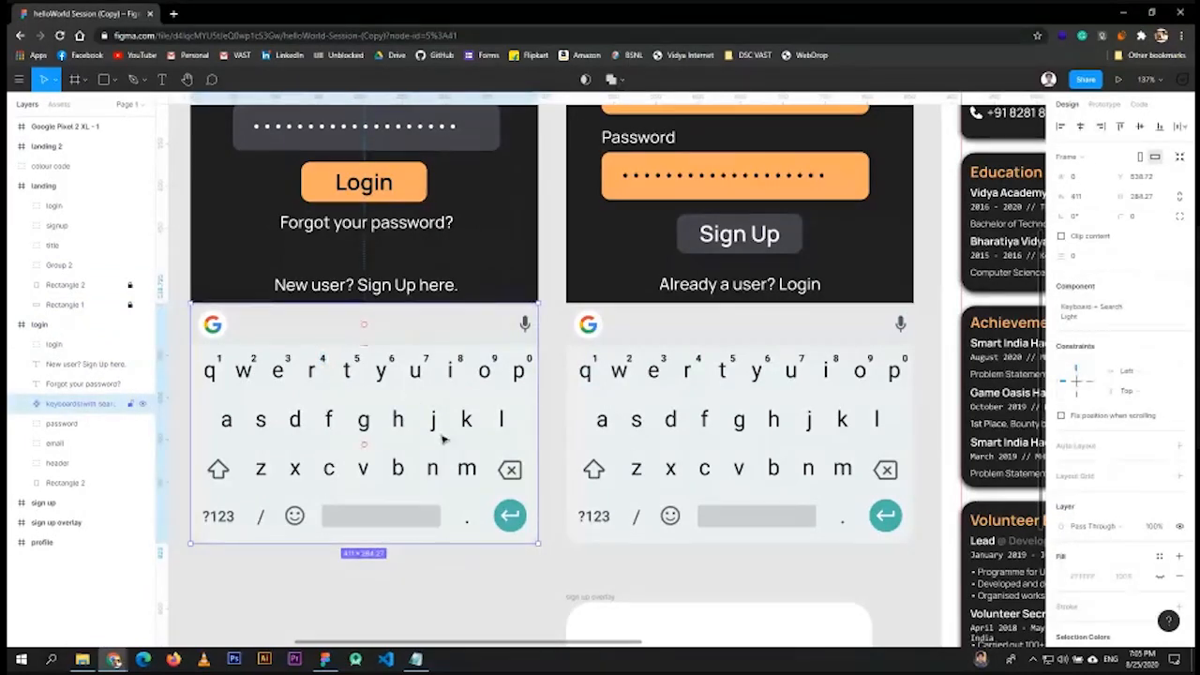
- Locate the empty Google Pixel 2 XL - 1 frame, then return to the Login screen
scroll(723, 374, "down", 5)
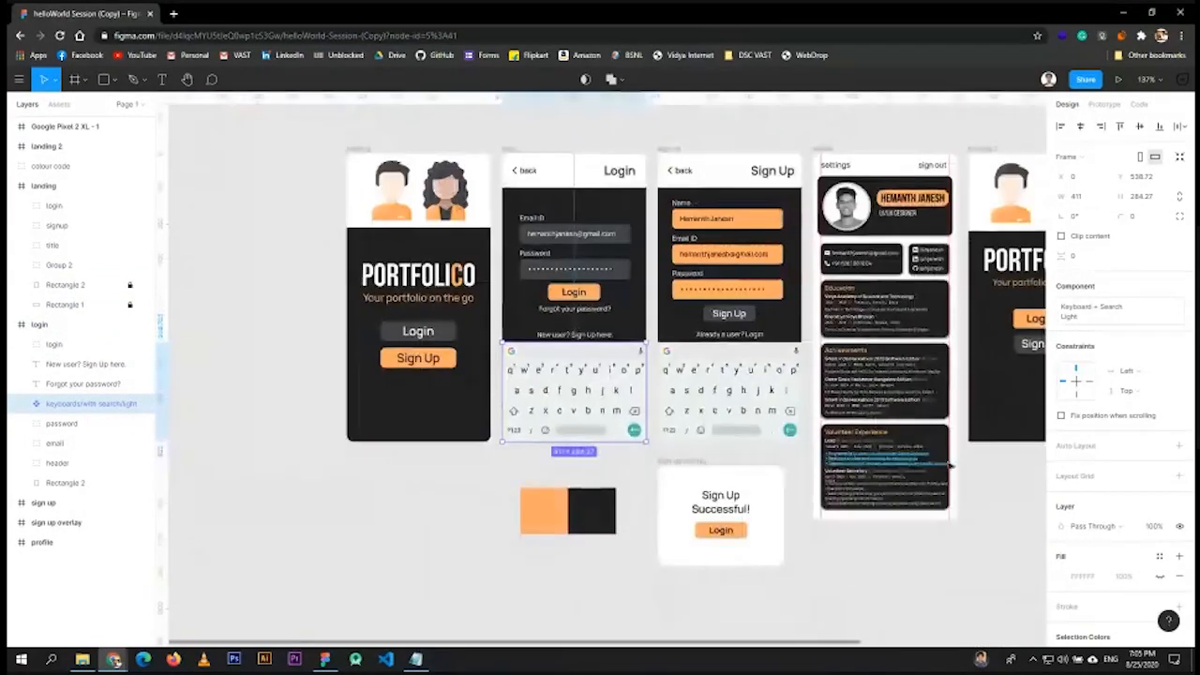
left_click_drag(996, 480, 627, 501)
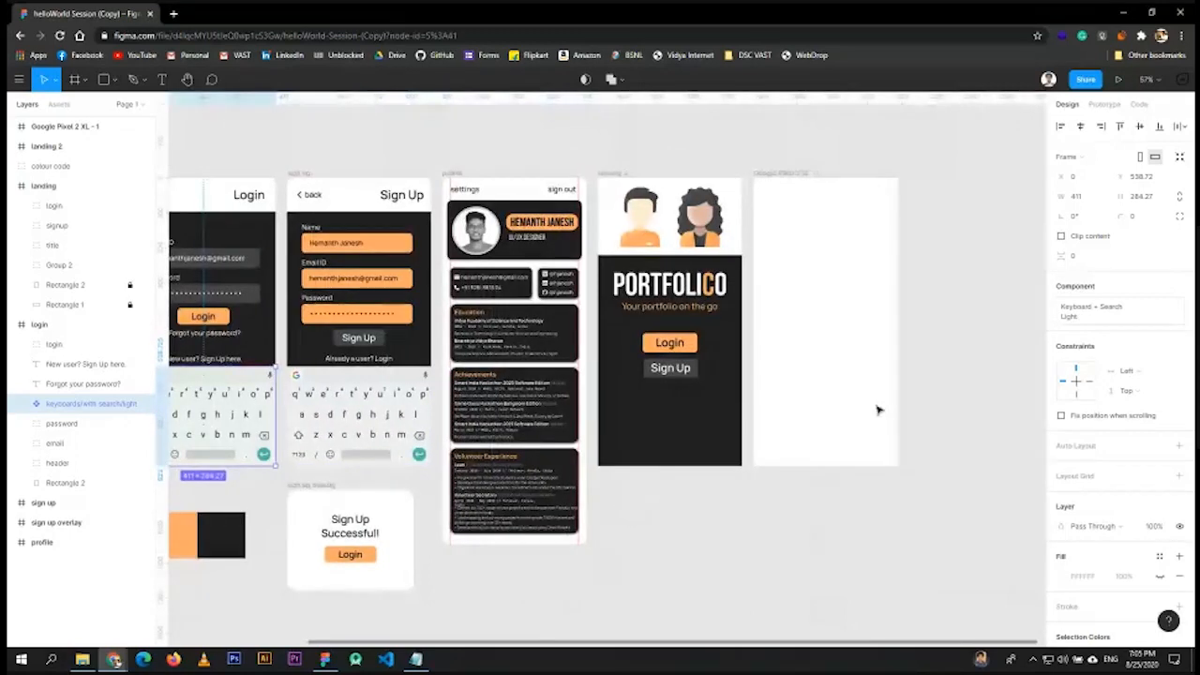
left_click(854, 349)
left_click(763, 147)
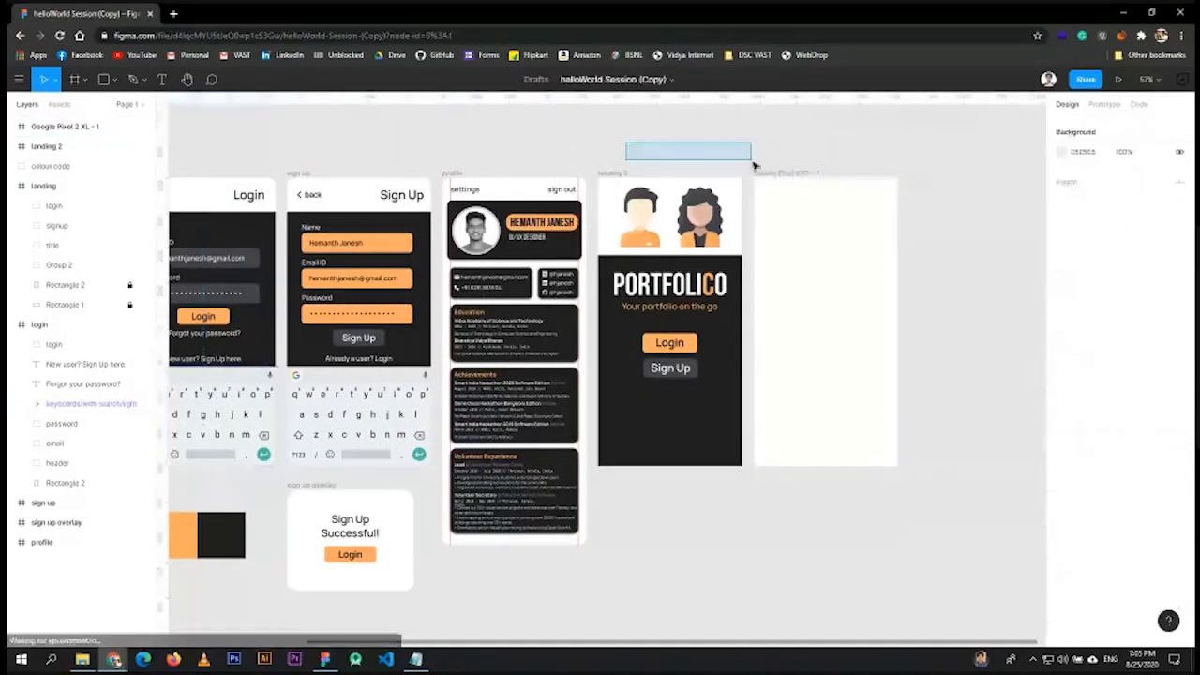
left_click_drag(534, 137, 659, 150)
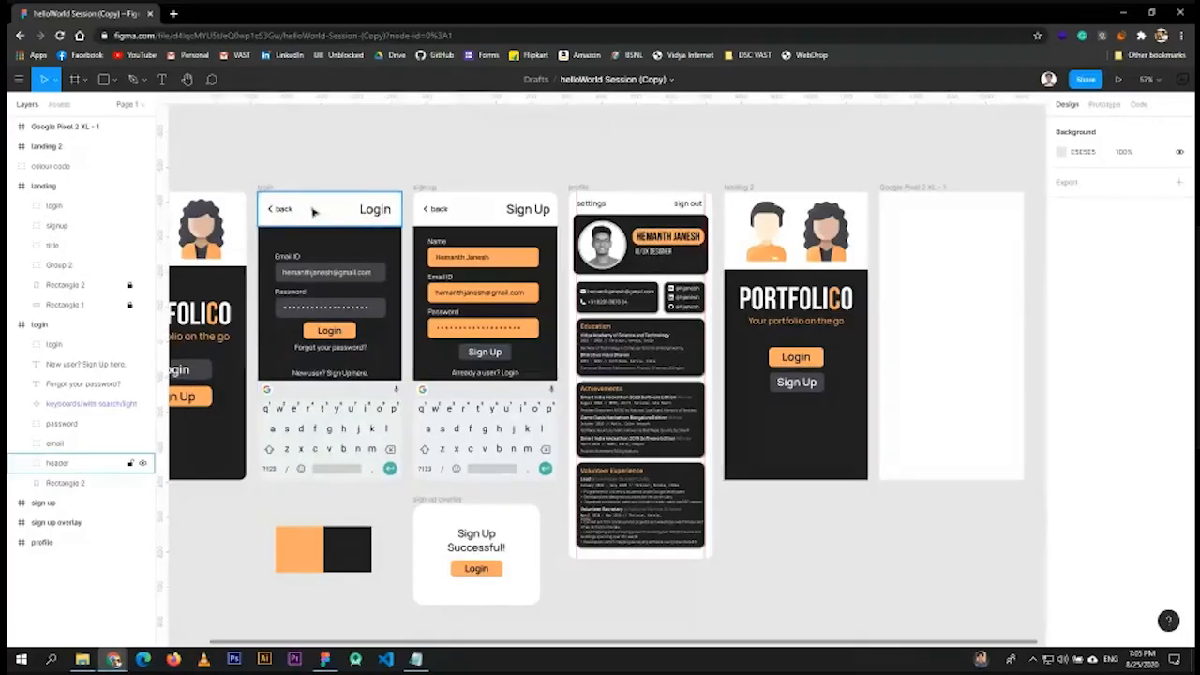
- Inspect the Login header group's layers: back text, Login title and Rectangle 1
left_click(310, 210)
left_click(22, 465)
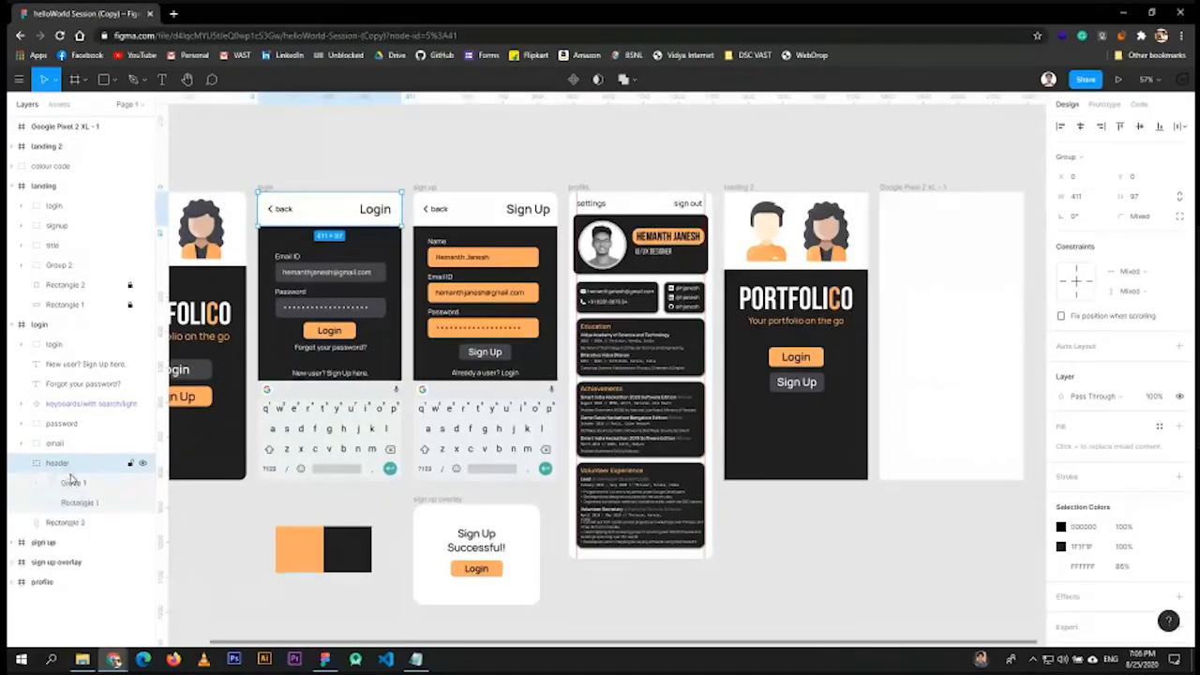
left_click(36, 483)
left_click(84, 503)
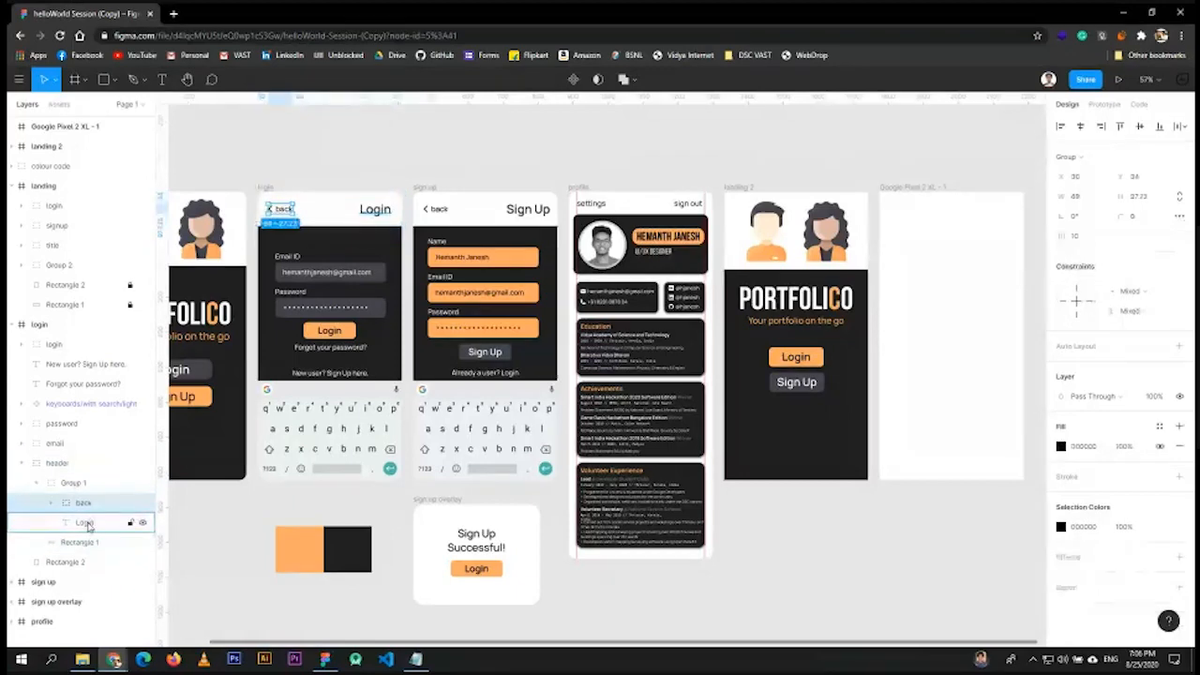
left_click(85, 522)
left_click(81, 542)
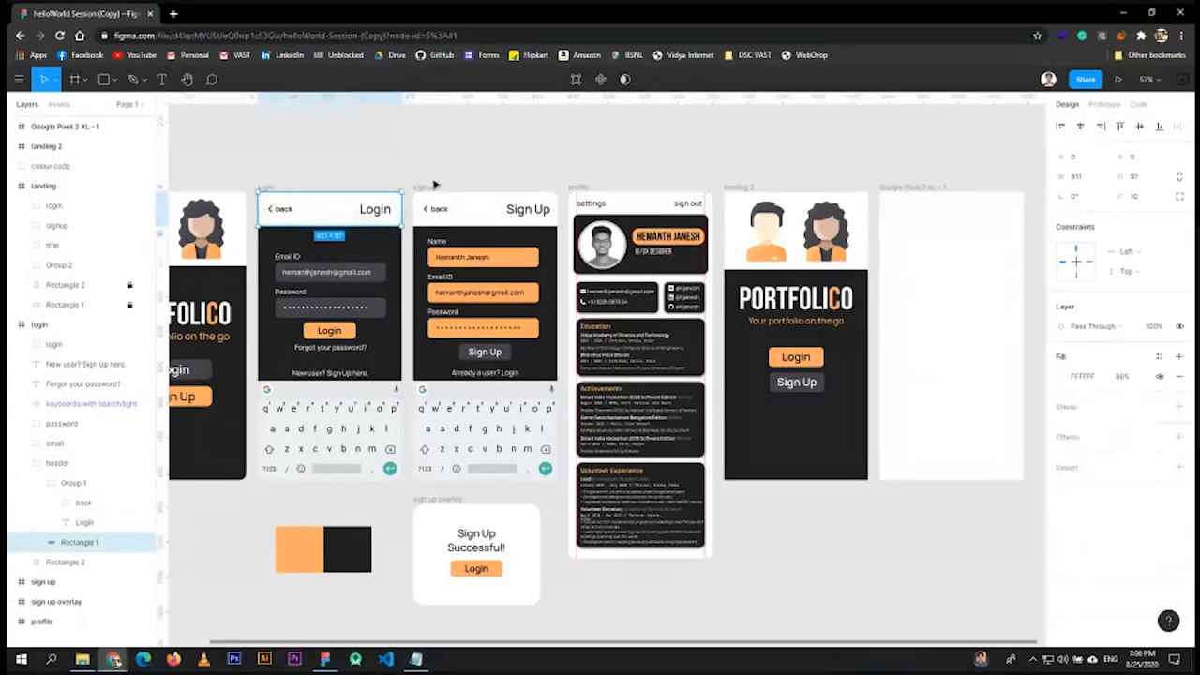
left_click(498, 126)
scroll(1015, 193, "up", 3)
scroll(1015, 193, "up", 3)
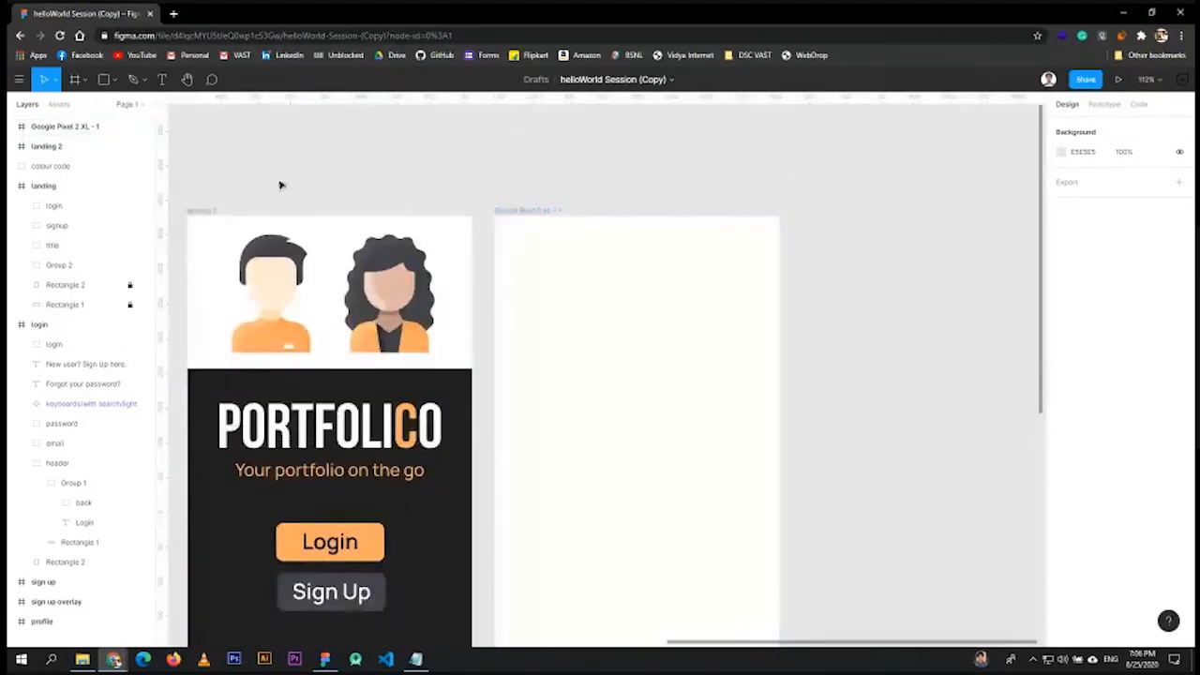
- Add a 'back' text label at the top left of the empty frame
left_click(163, 83)
left_click(540, 256)
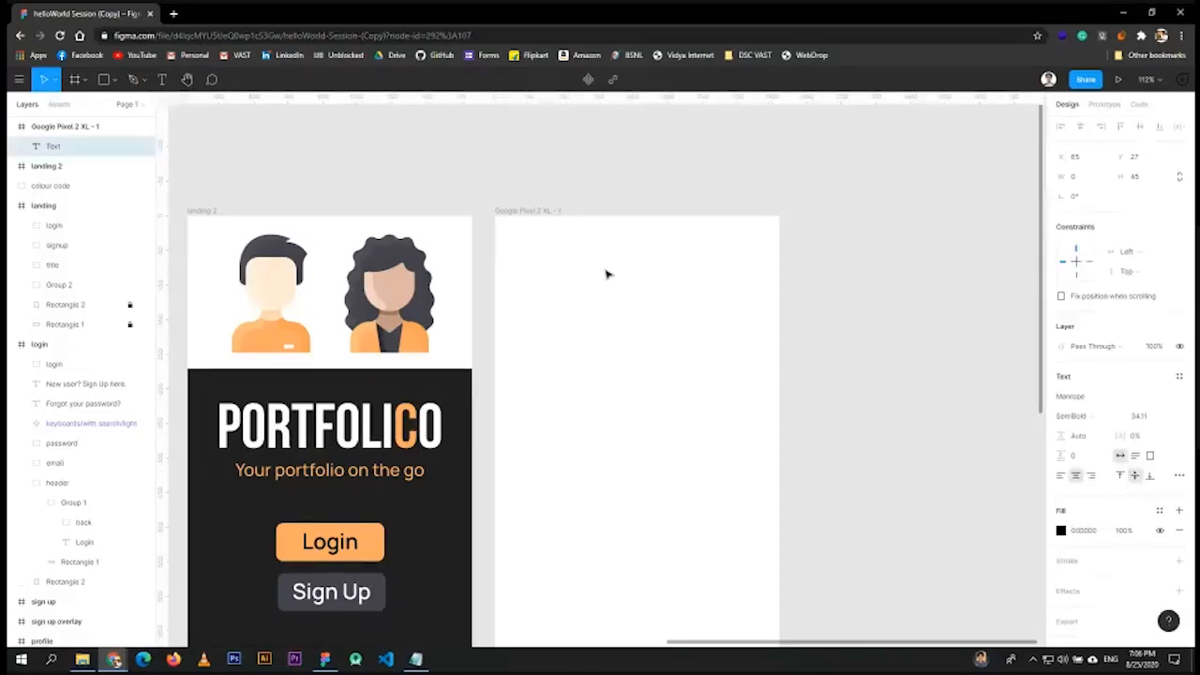
type("back")
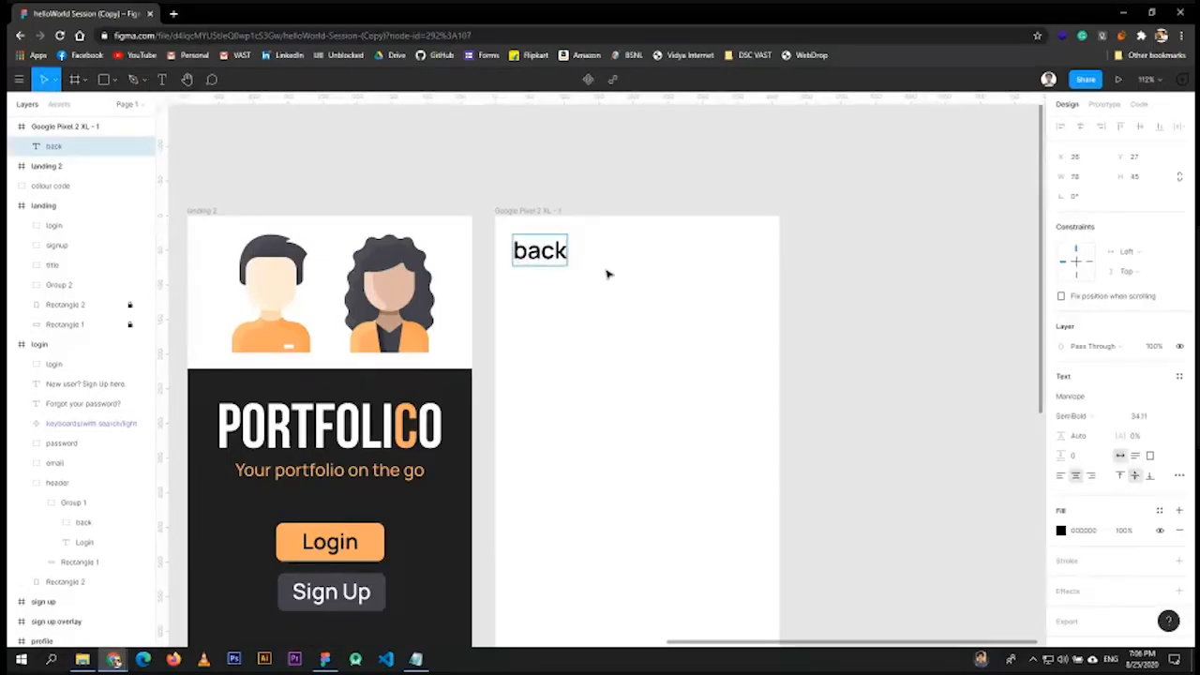
key("Escape")
- Add a 'Login' text label at the top right, level with 'back'
left_click(162, 79)
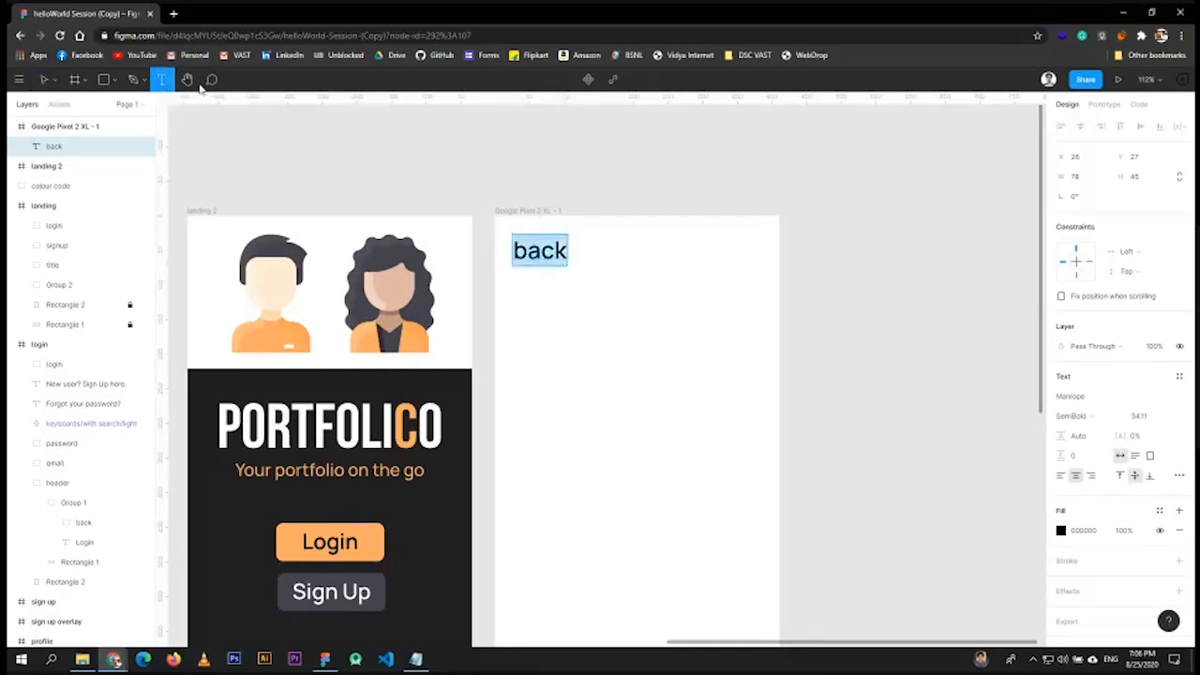
left_click(638, 253)
type("L")
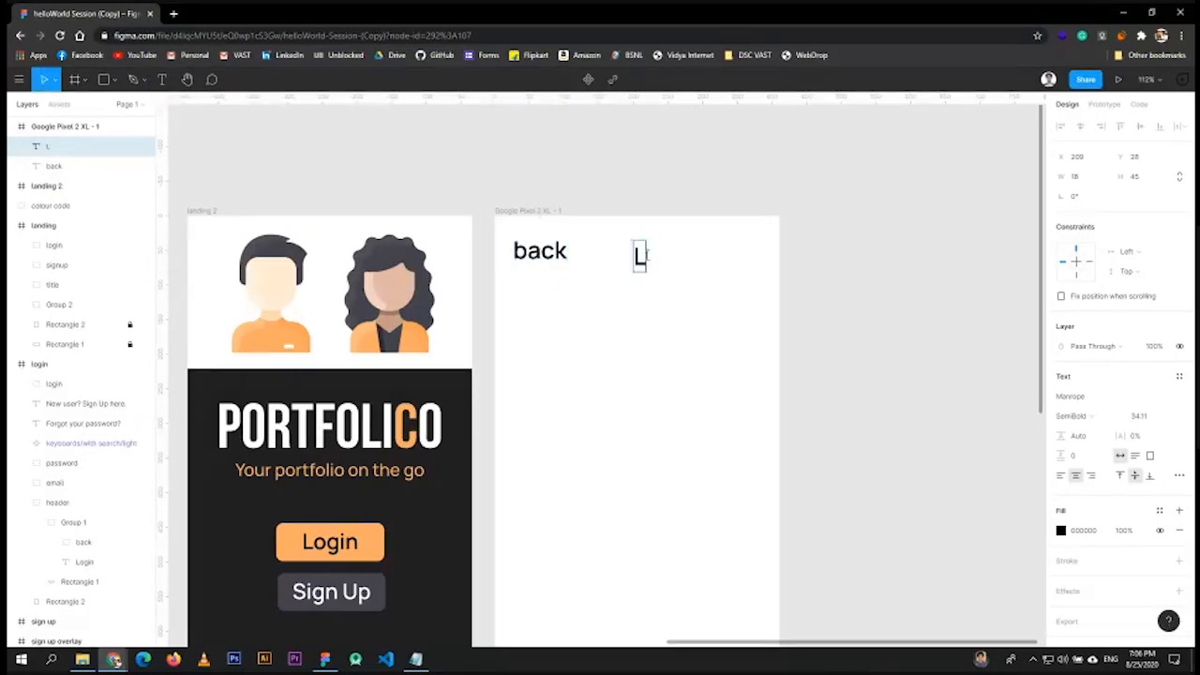
type("ogin")
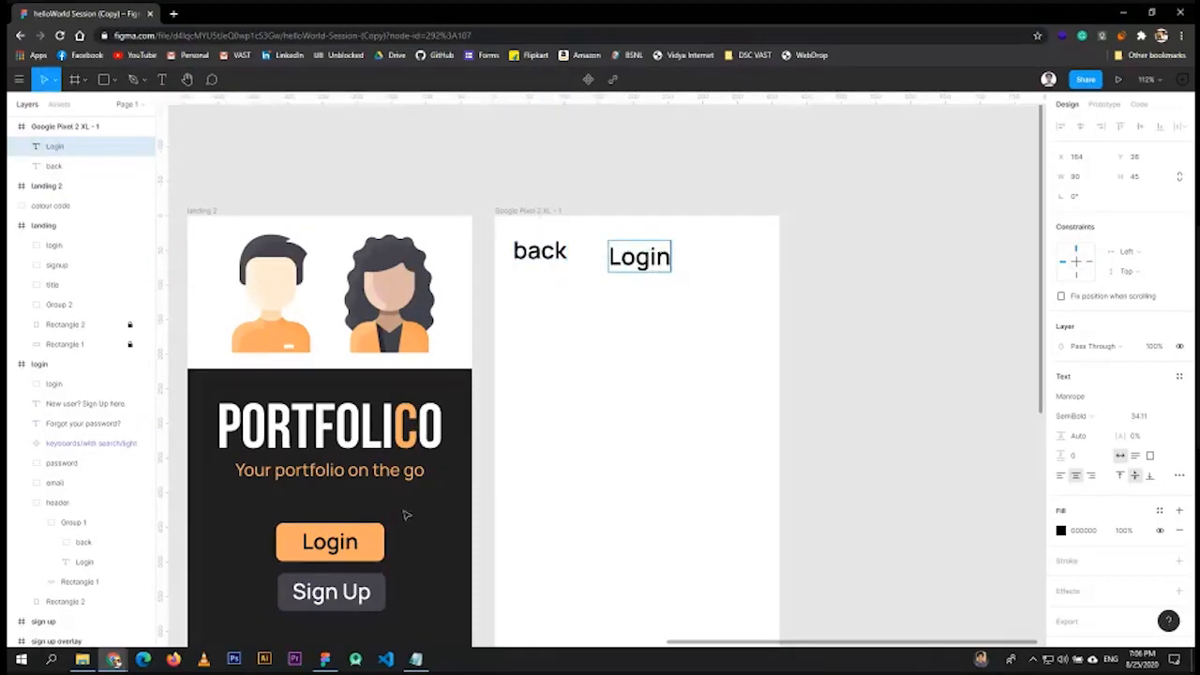
key("Escape")
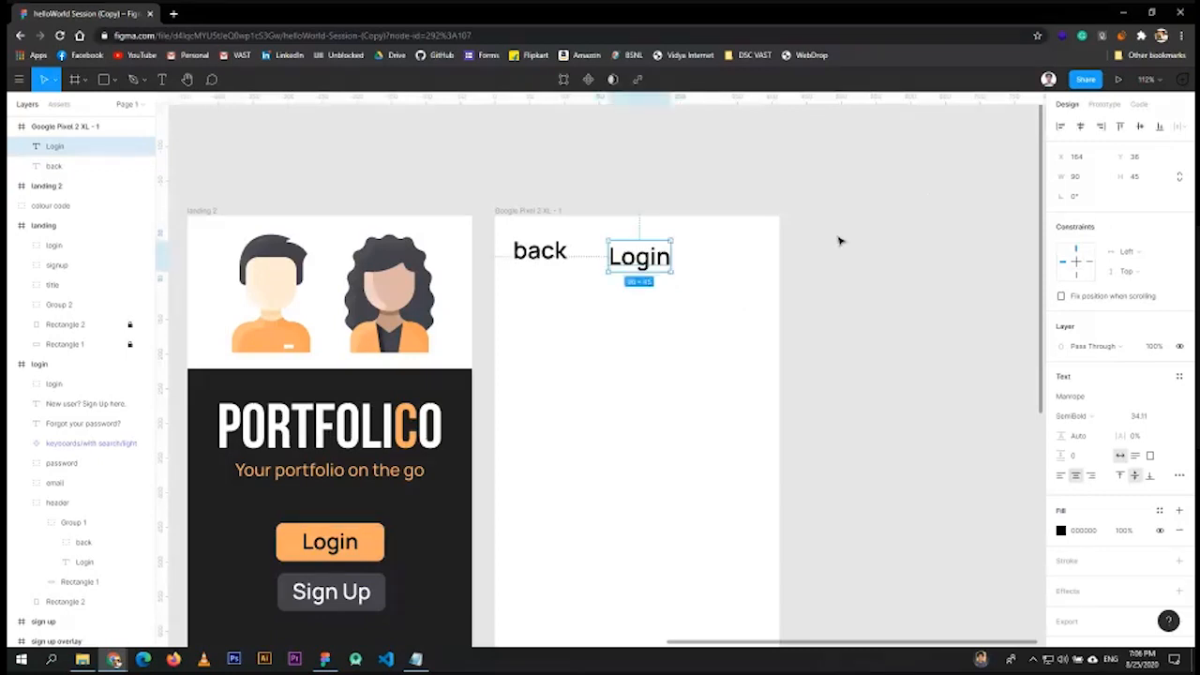
left_click_drag(655, 262, 740, 254)
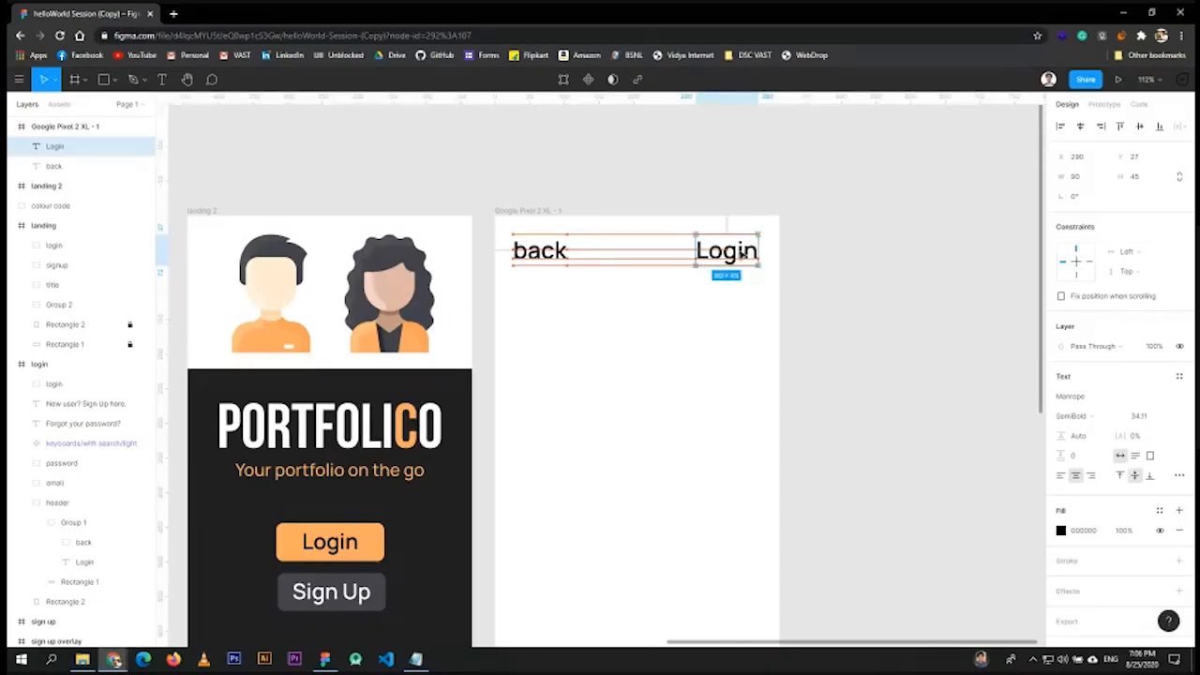
left_click_drag(741, 254, 742, 254)
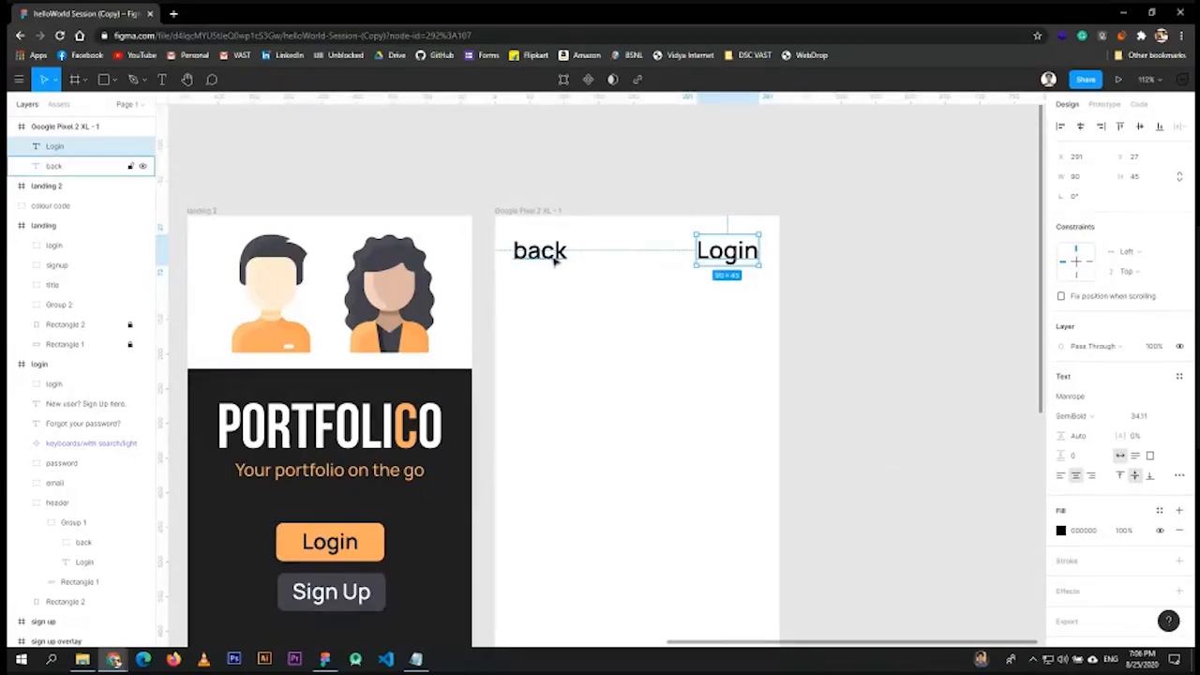
scroll(478, 201, "down", 4)
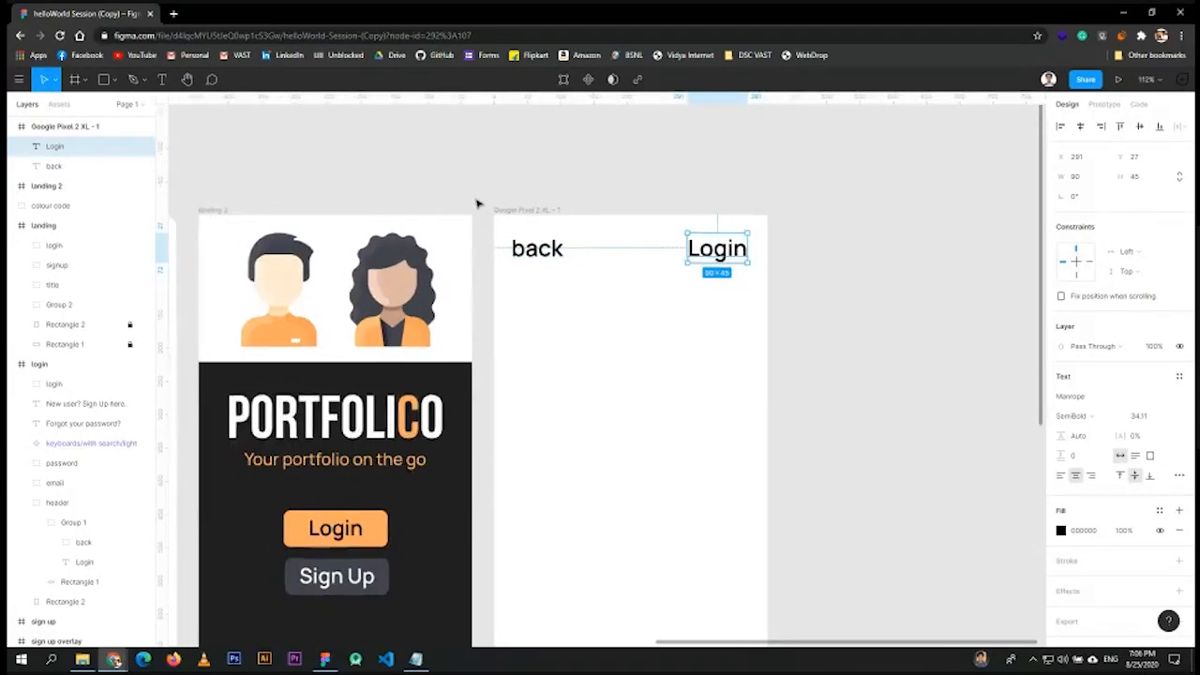
scroll(483, 201, "down", 5)
scroll(483, 201, "left", 5)
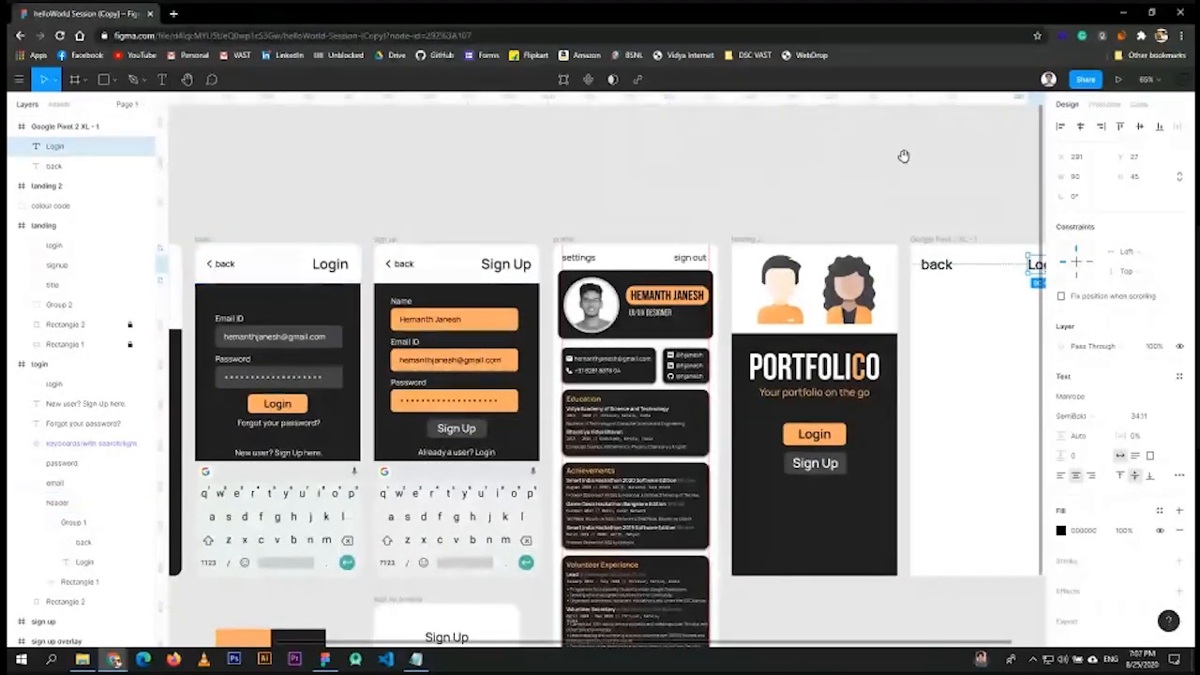
left_click_drag(902, 153, 565, 167)
scroll(747, 245, "up", 3)
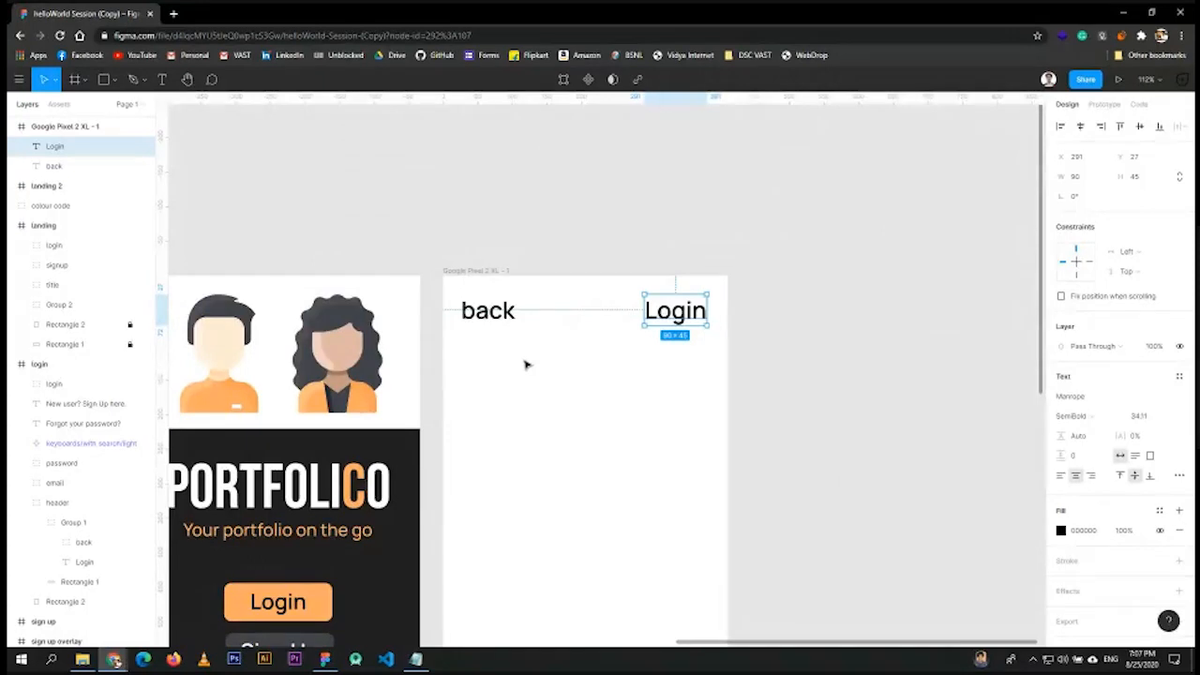
- Create a '<' text, place it before 'back' and group both as Group 6
left_click(161, 83)
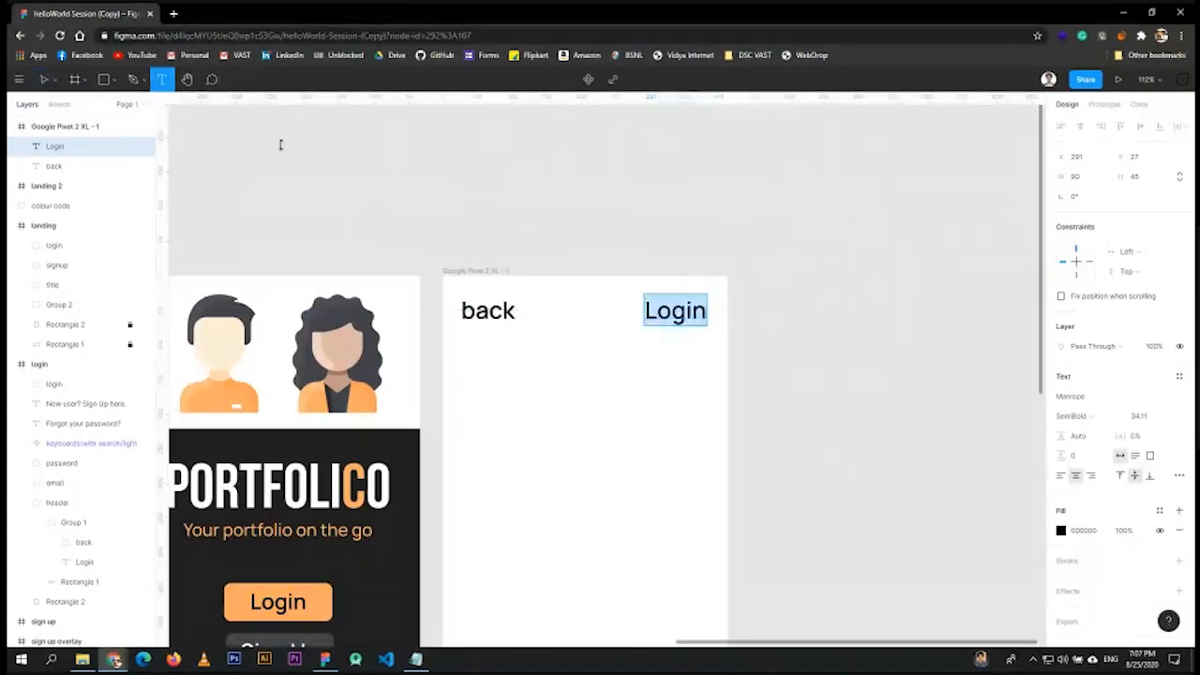
left_click(516, 358)
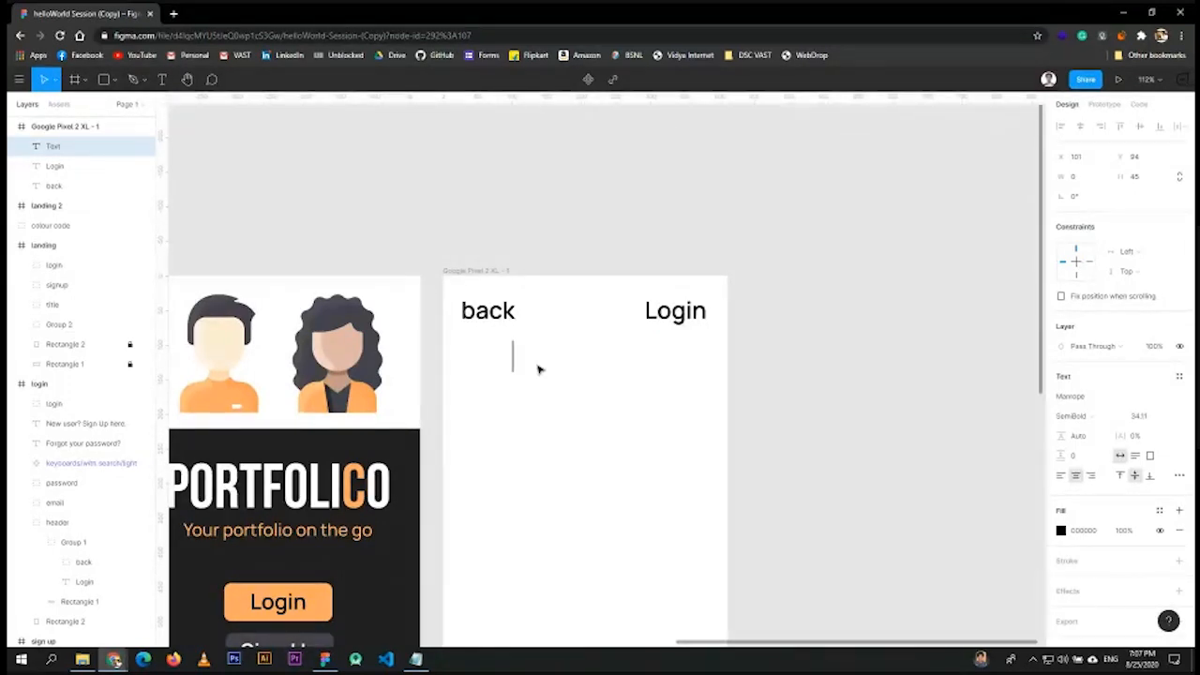
type("<")
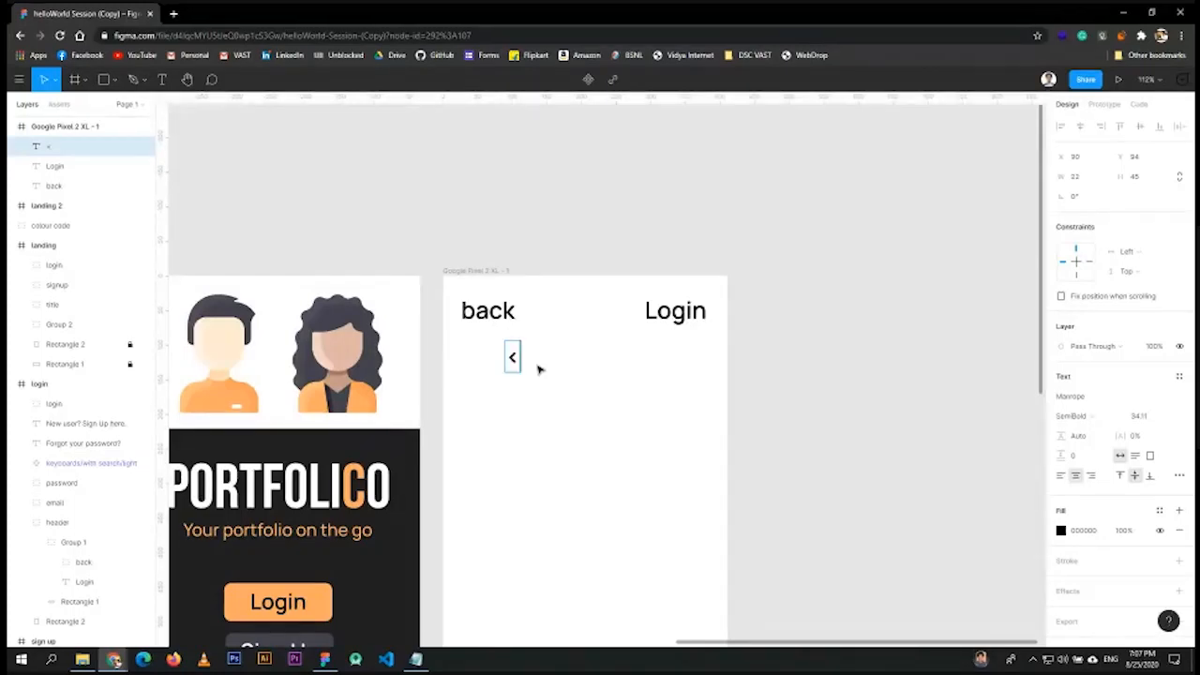
key("Escape")
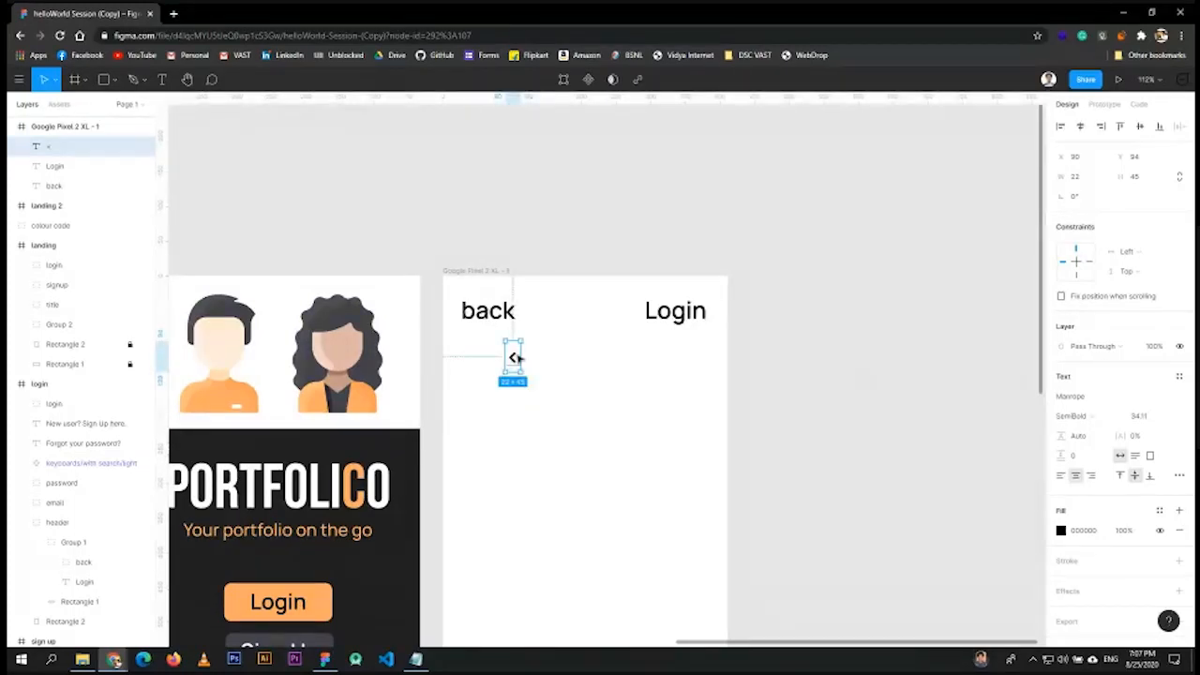
scroll(502, 352, "up", 5)
left_click(517, 237)
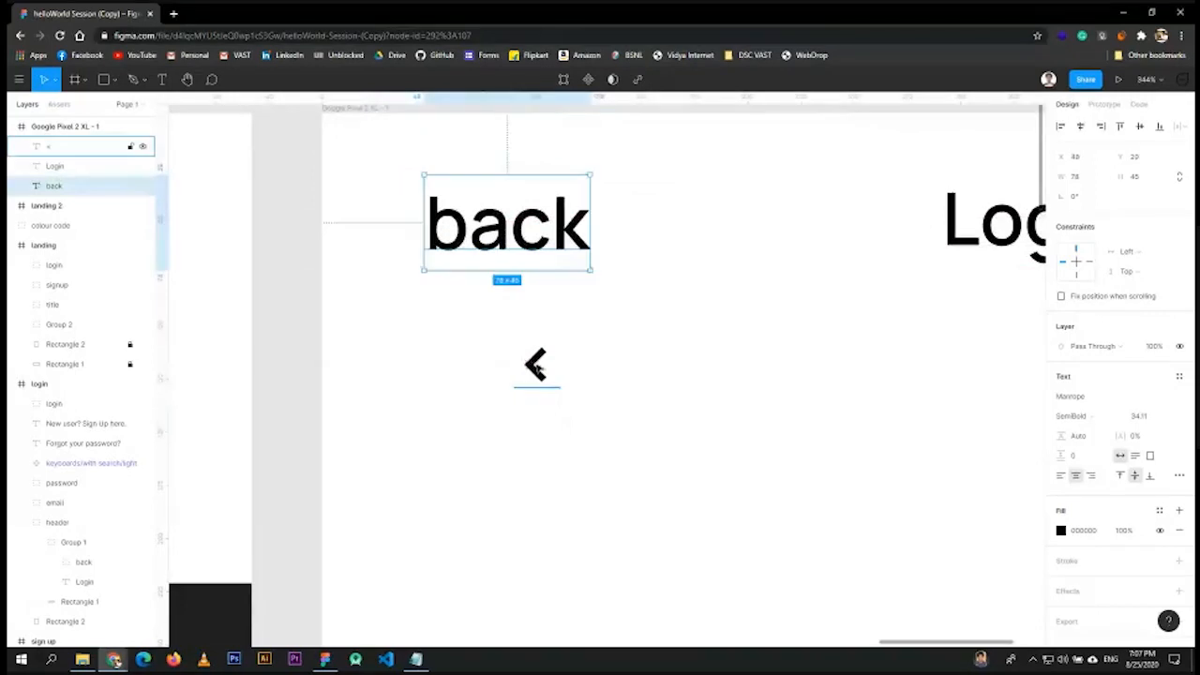
left_click_drag(535, 364, 399, 225)
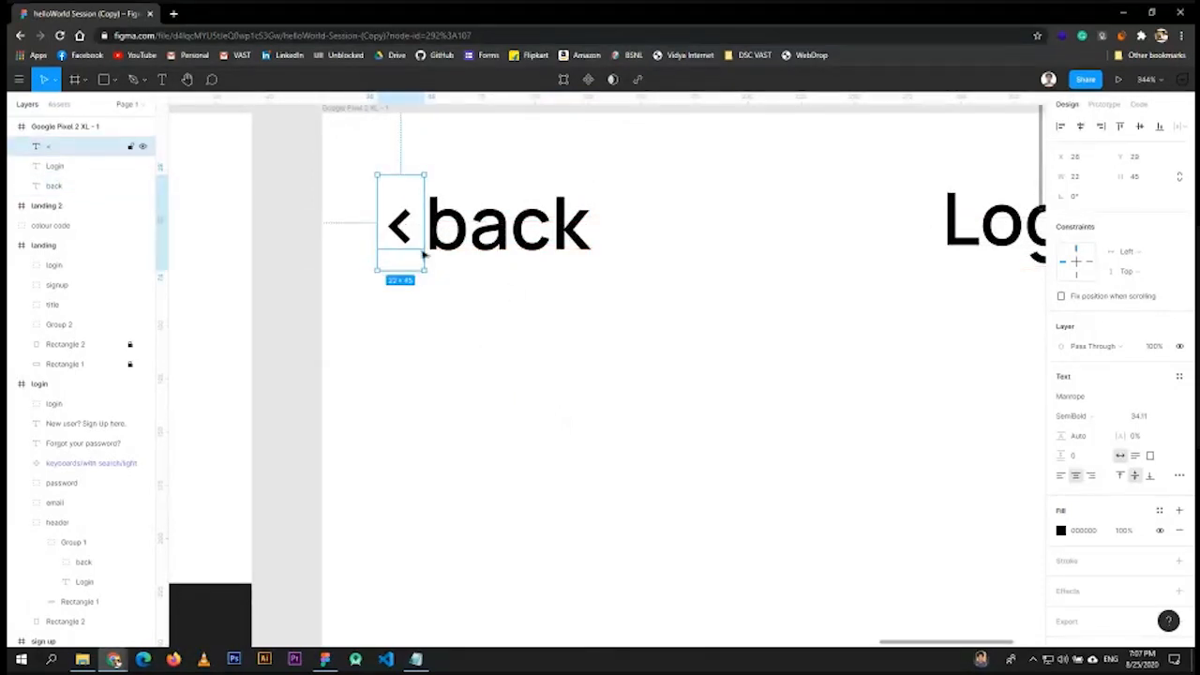
left_click(497, 225, "shift")
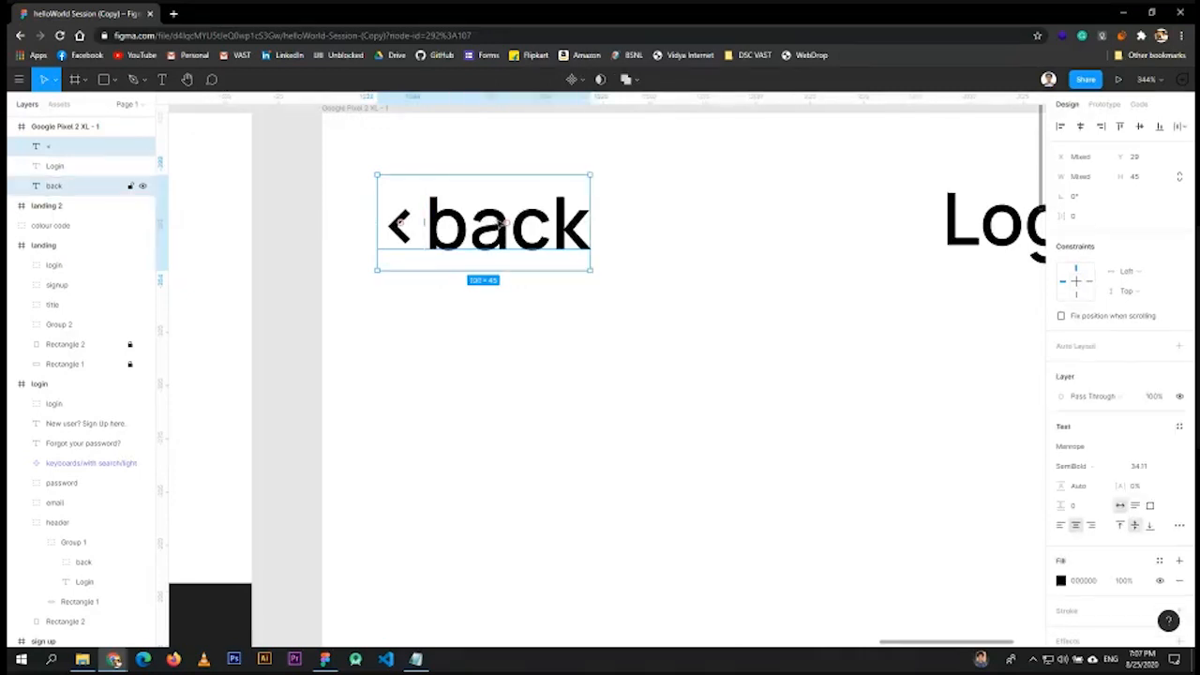
key("ctrl+g")
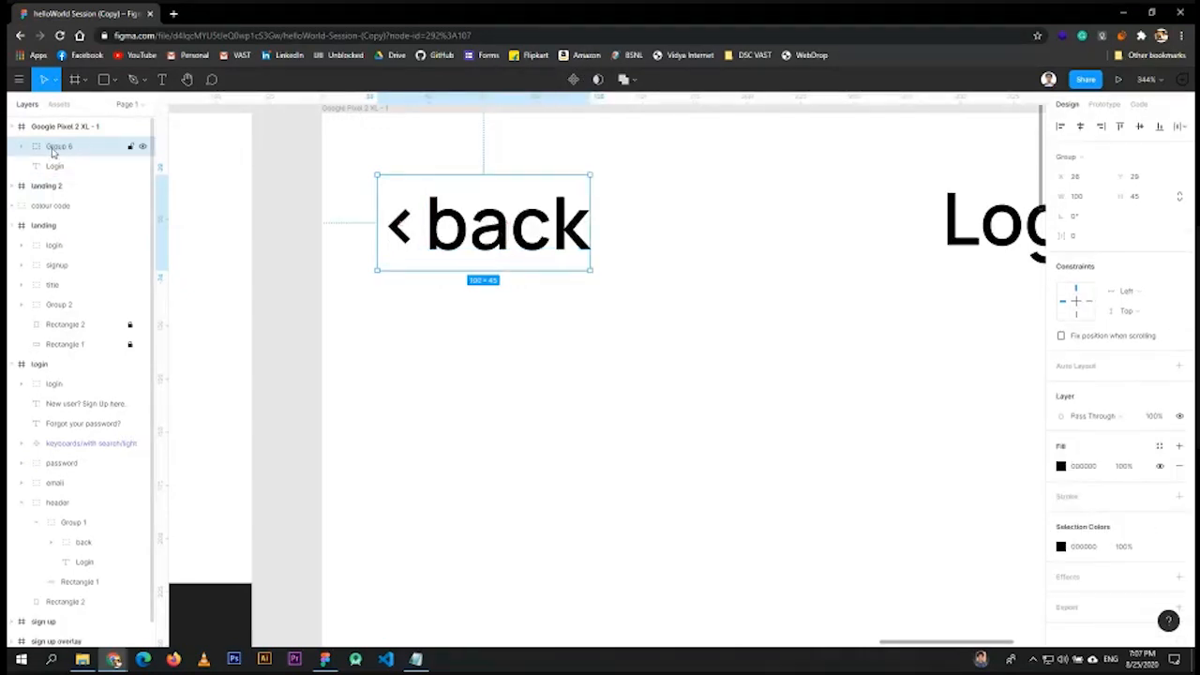
- Replace the separate '<' by typing '<' directly before 'back', then nudge it left
left_click(21, 147)
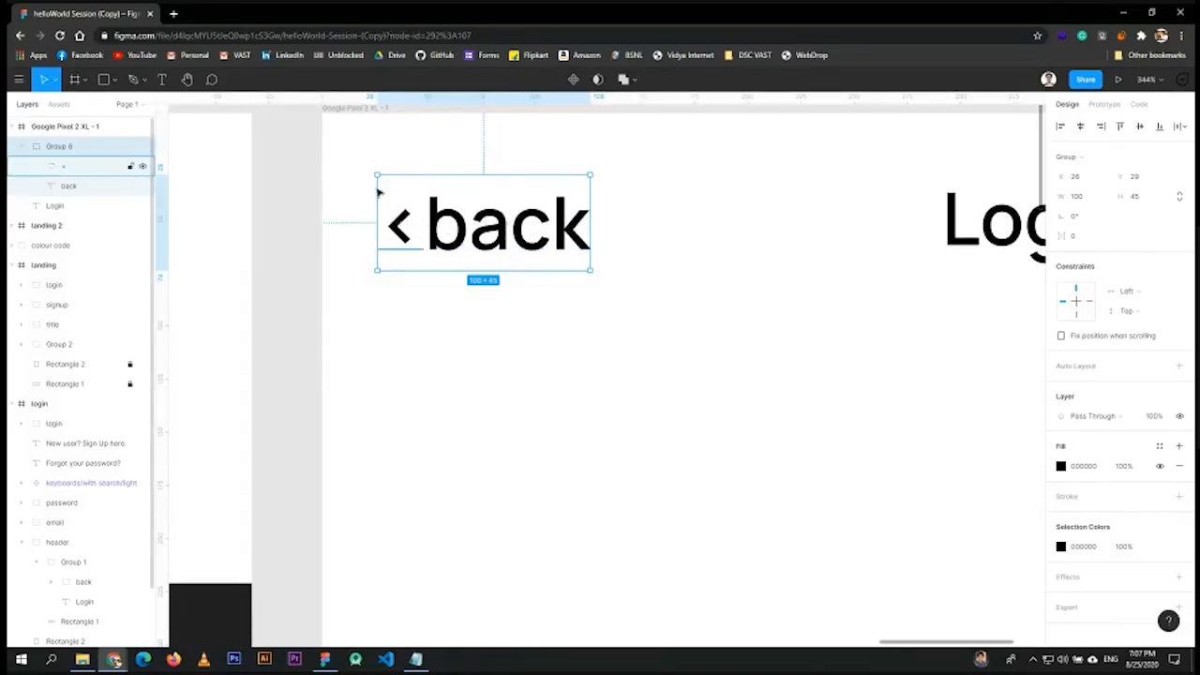
left_click(402, 232)
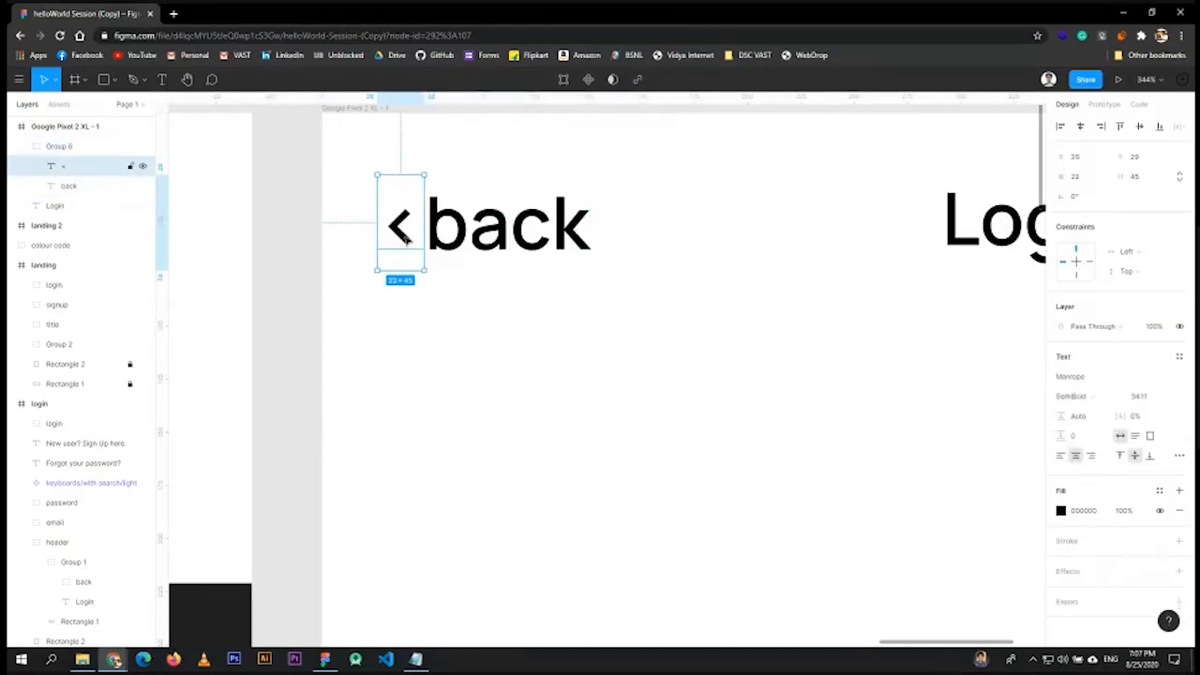
key("Delete")
left_click(427, 228)
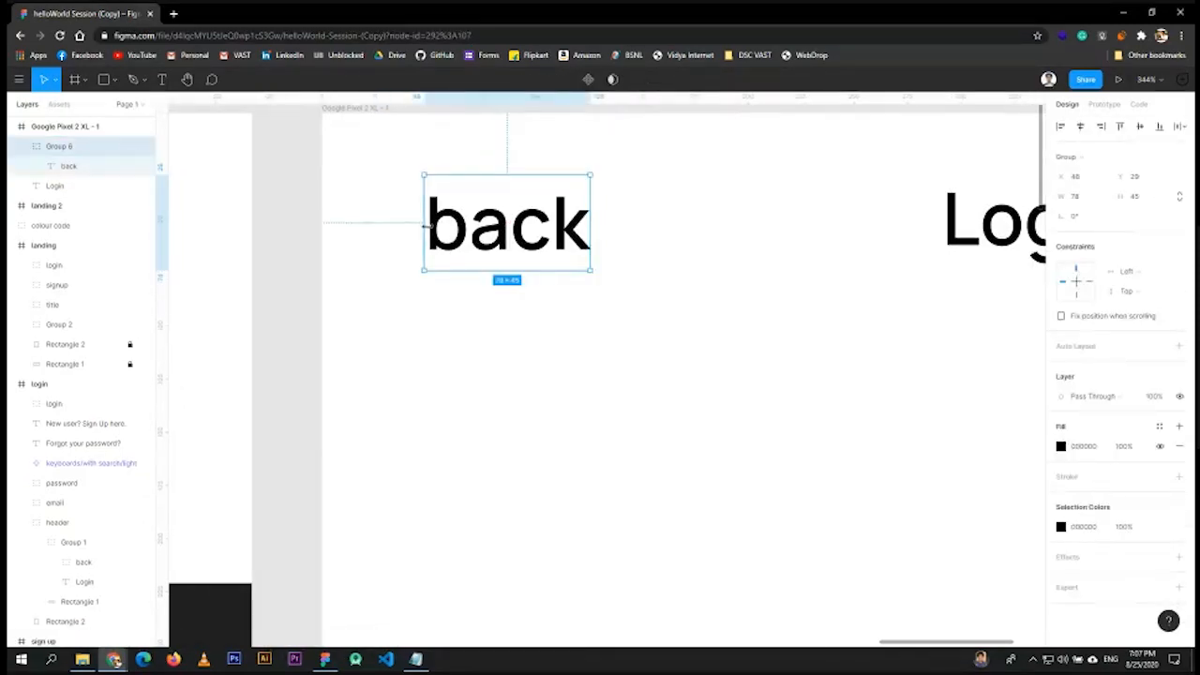
double_click(432, 230)
double_click(432, 230)
left_click(434, 225)
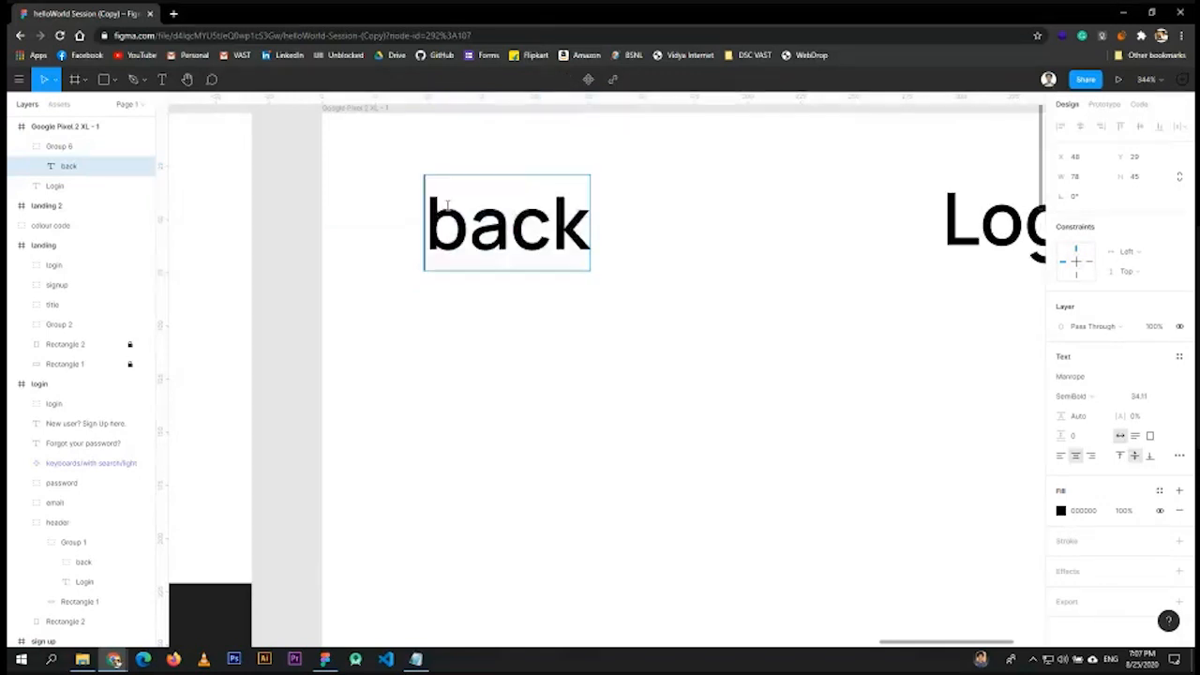
type("<")
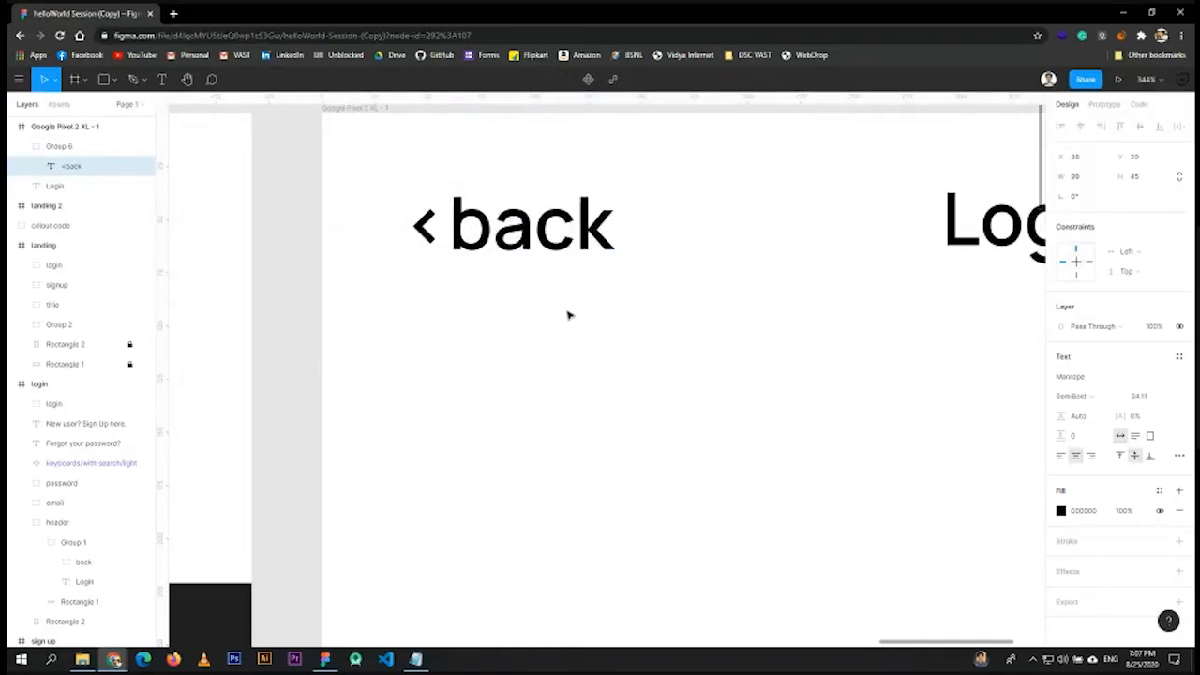
key("Escape")
key("Left")
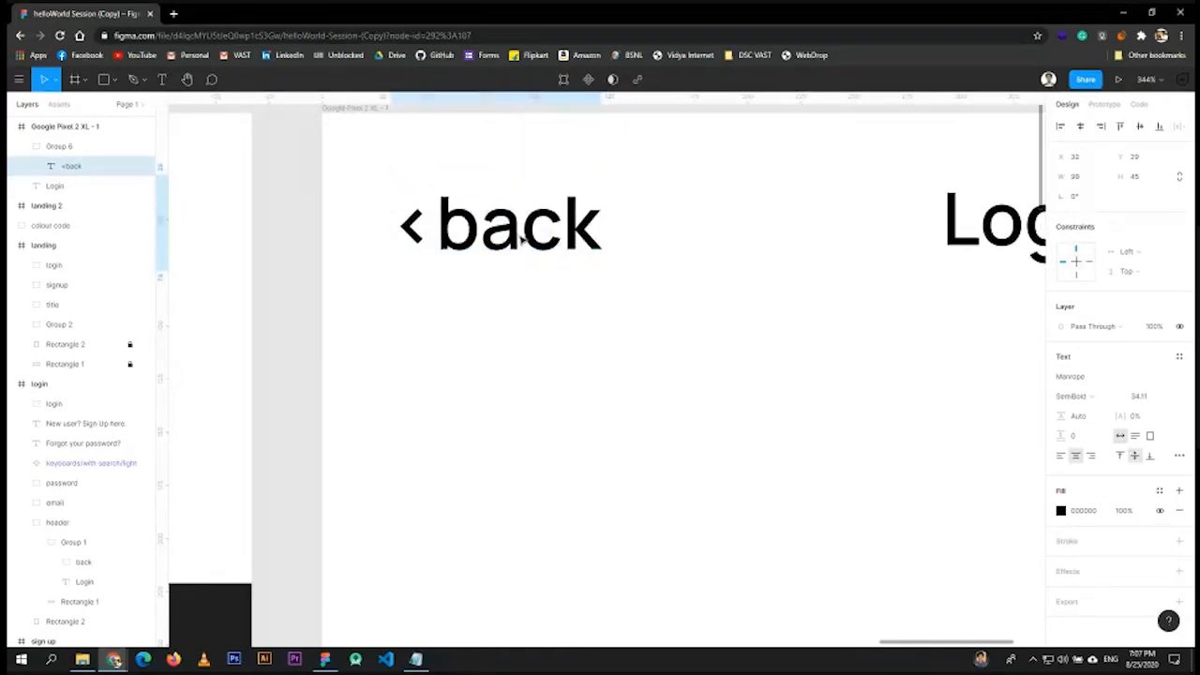
- Set the Login heading's font size to 38
scroll(957, 273, "down", 5)
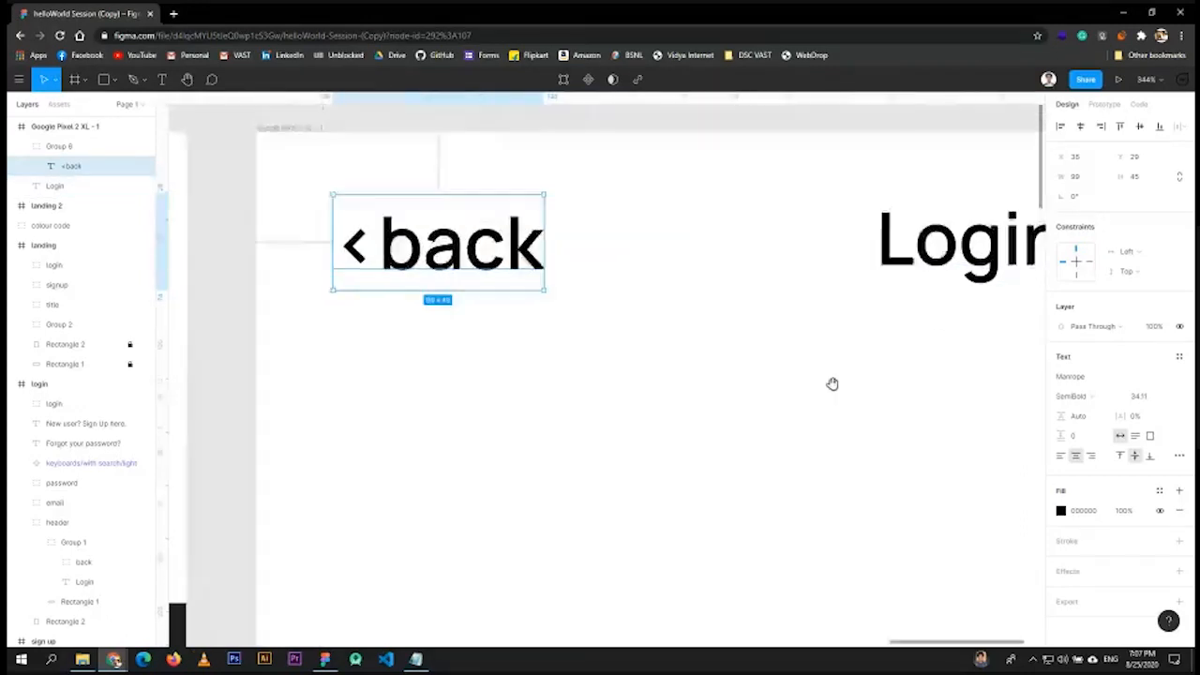
left_click(851, 306)
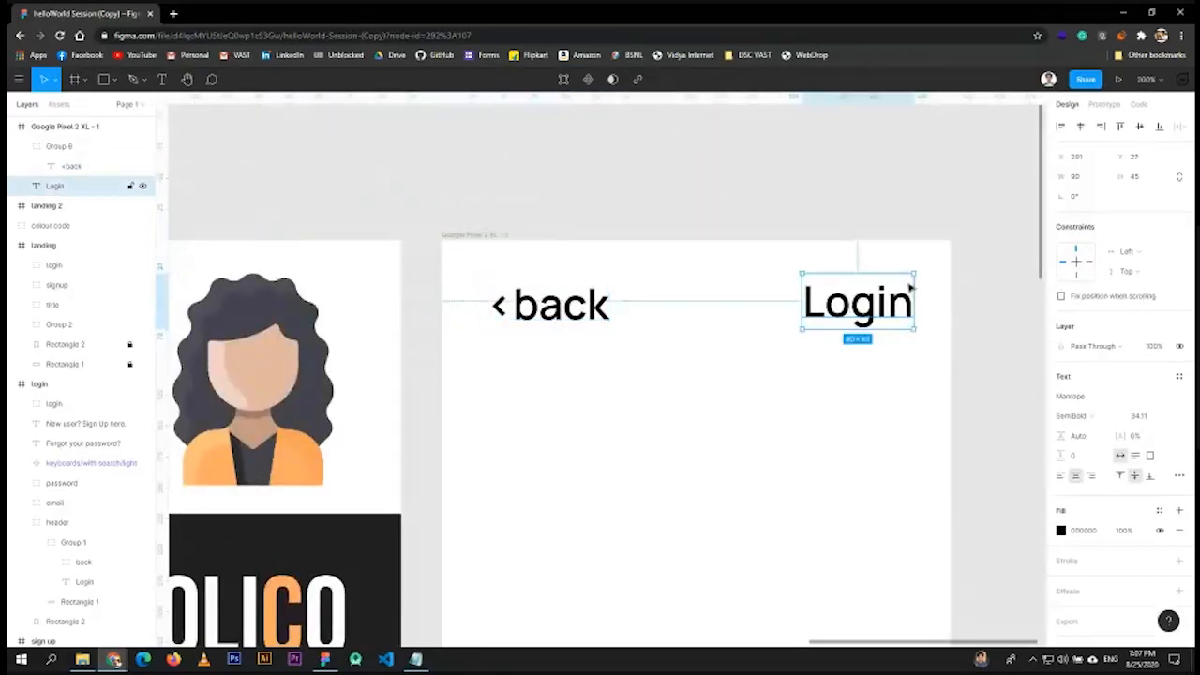
double_click(890, 298)
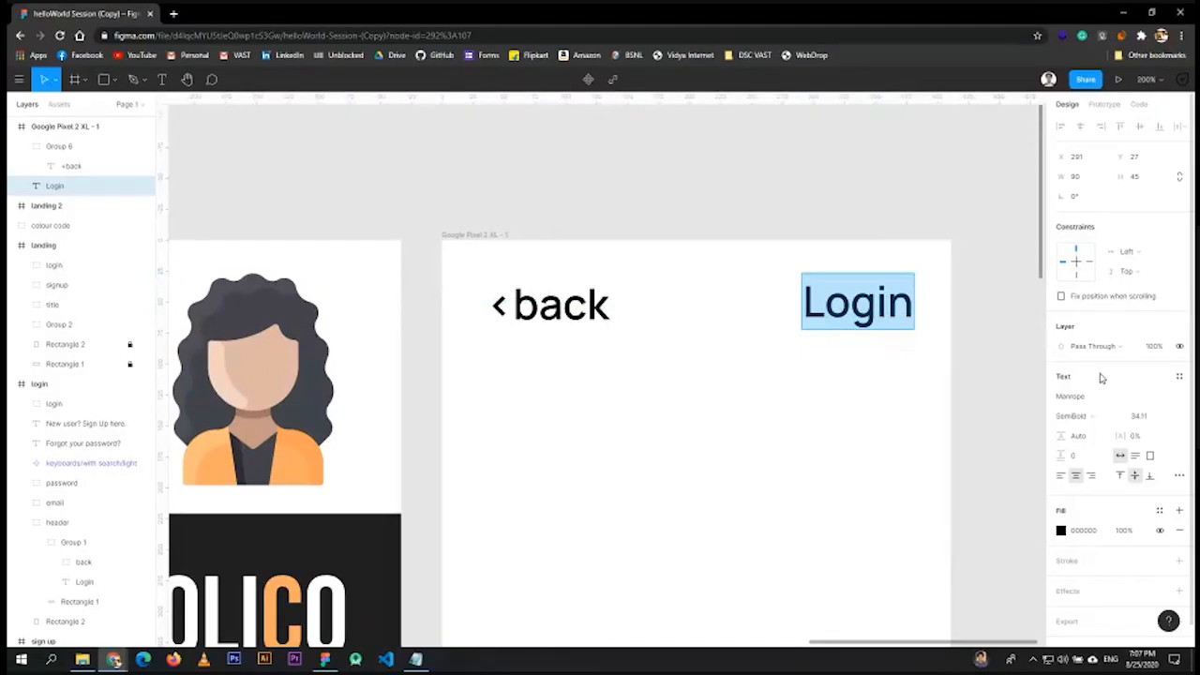
left_click(1138, 415)
type("38")
key("Return")
- Enlarge the Login heading a little more and nudge it left
key("Up")
key("Up")
key("Up")
key("Up")
key("Up")
key("Up")
key("Up")
key("Up")
key("Up")
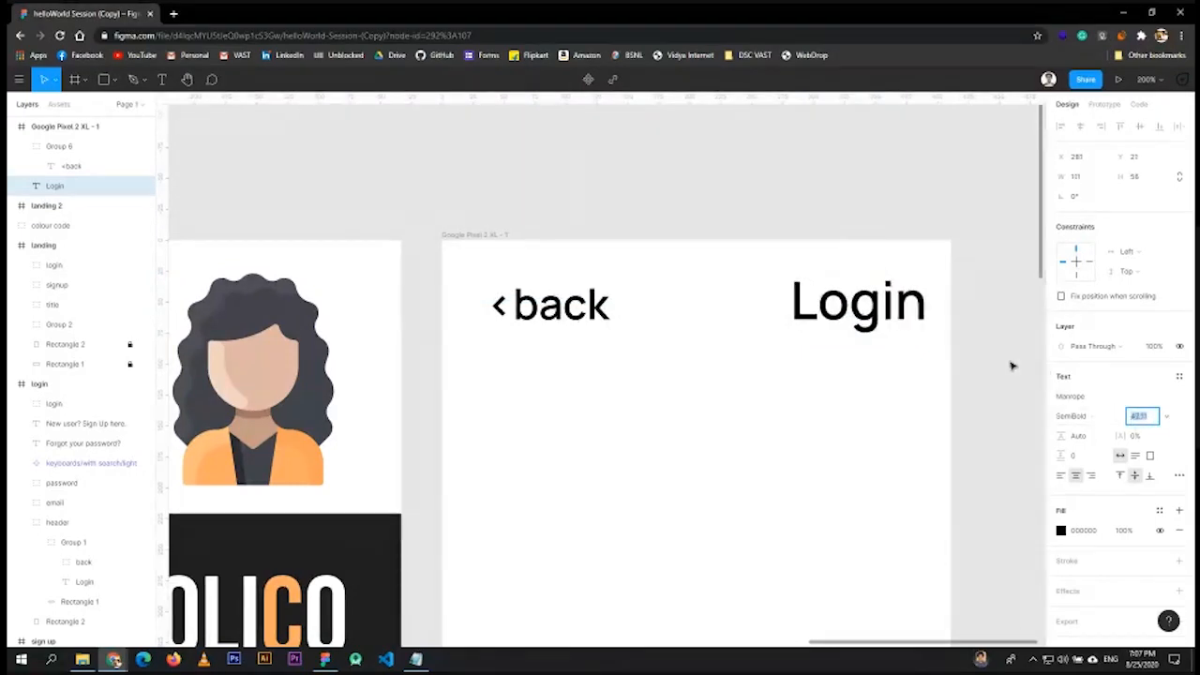
left_click(885, 316)
key("Left")
key("Left")
key("Left")
key("Left")
key("Left")
key("Left")
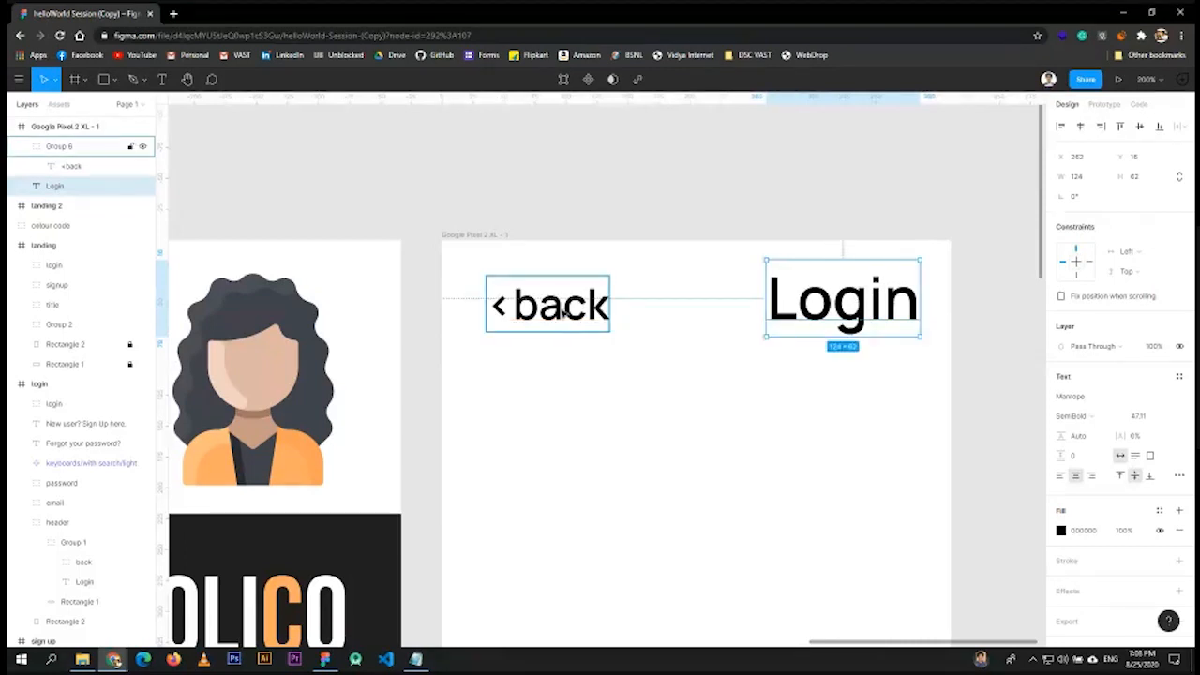
- Set the '<back' text to Regular weight at font size 24
left_click(592, 317)
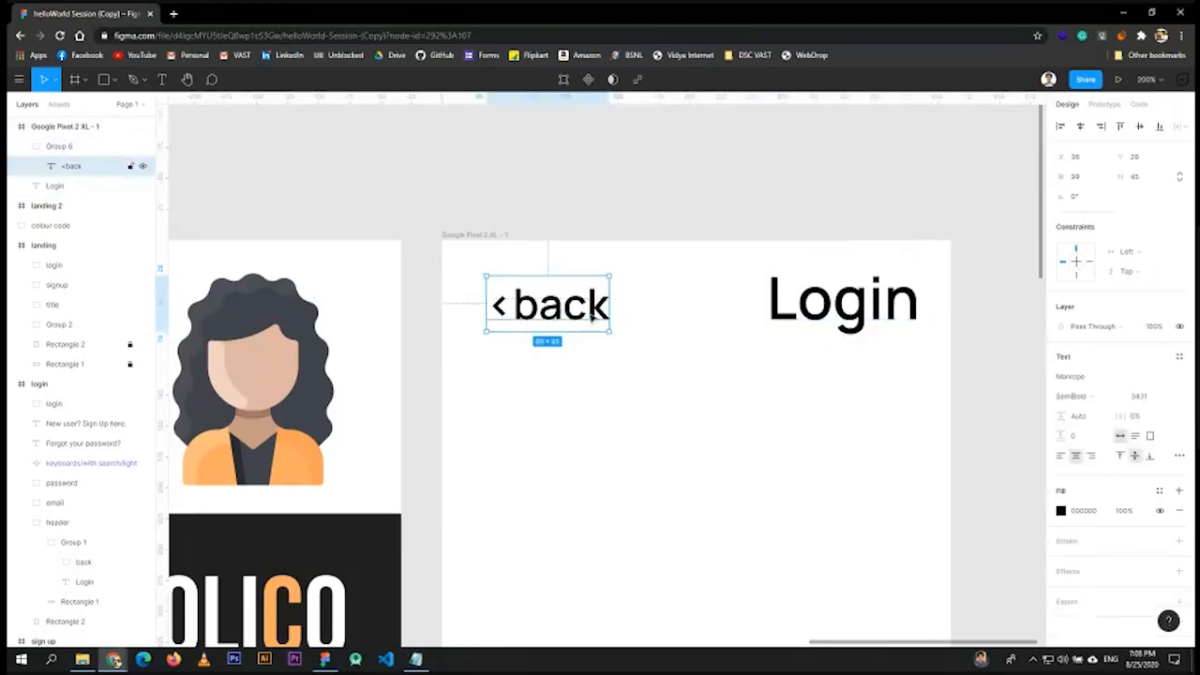
left_click(1104, 401)
left_click(1085, 366)
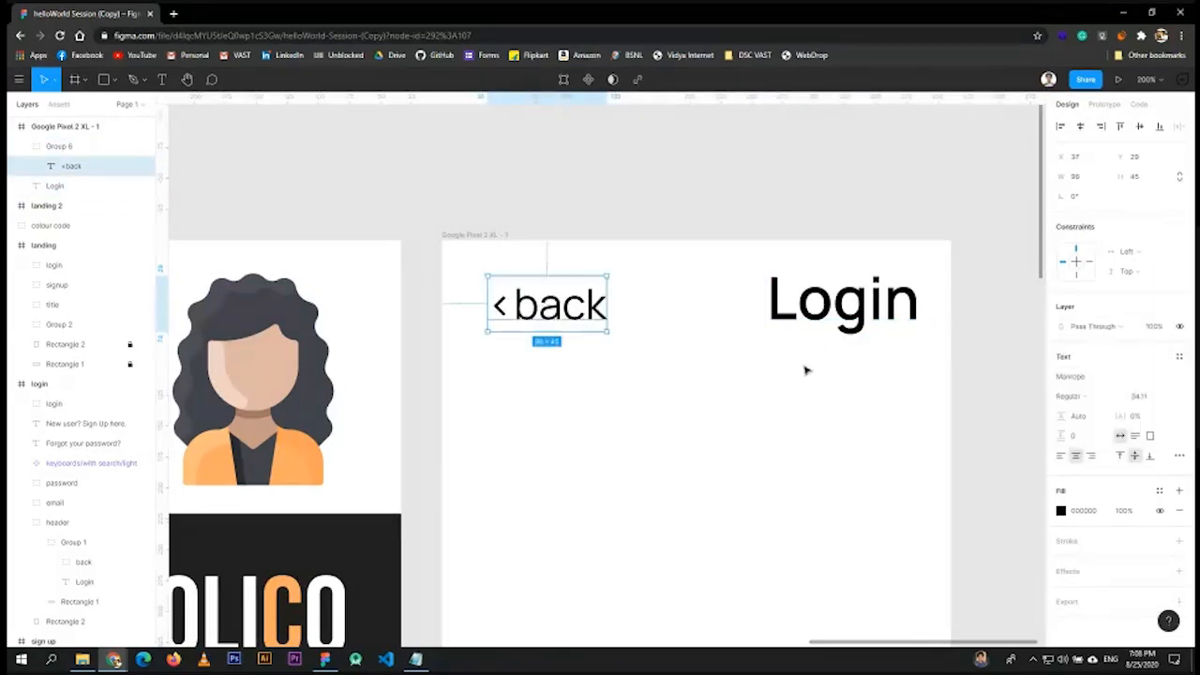
left_click(1142, 396)
type("24")
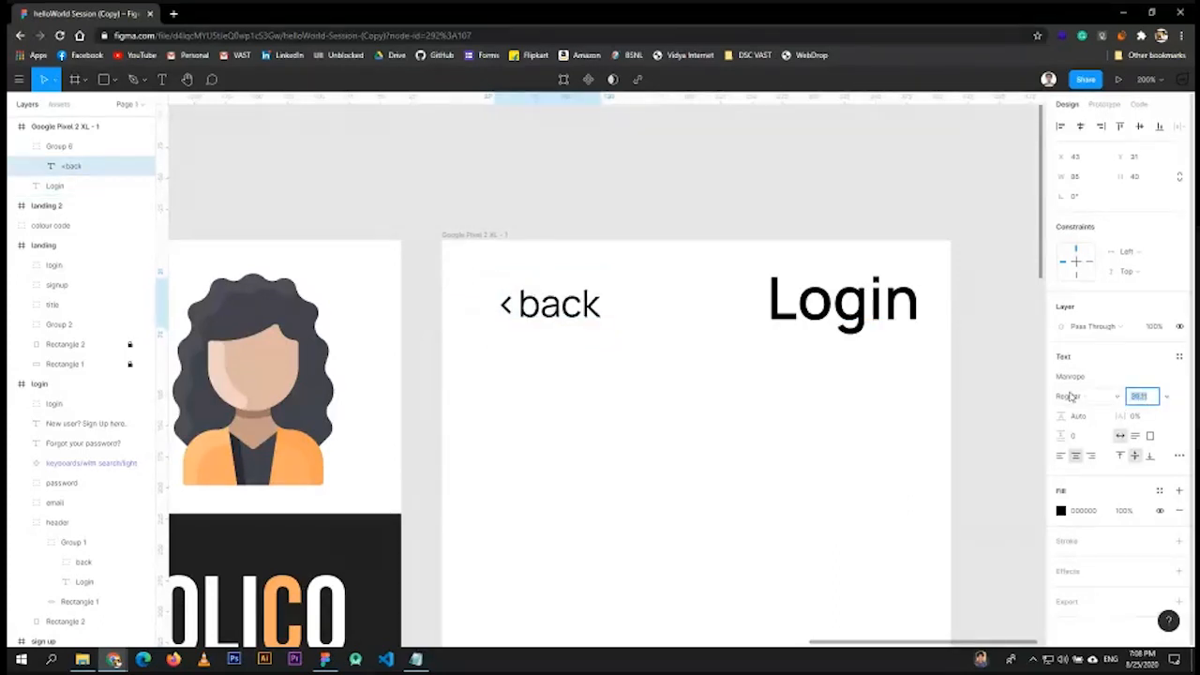
key("Return")
left_click(844, 199)
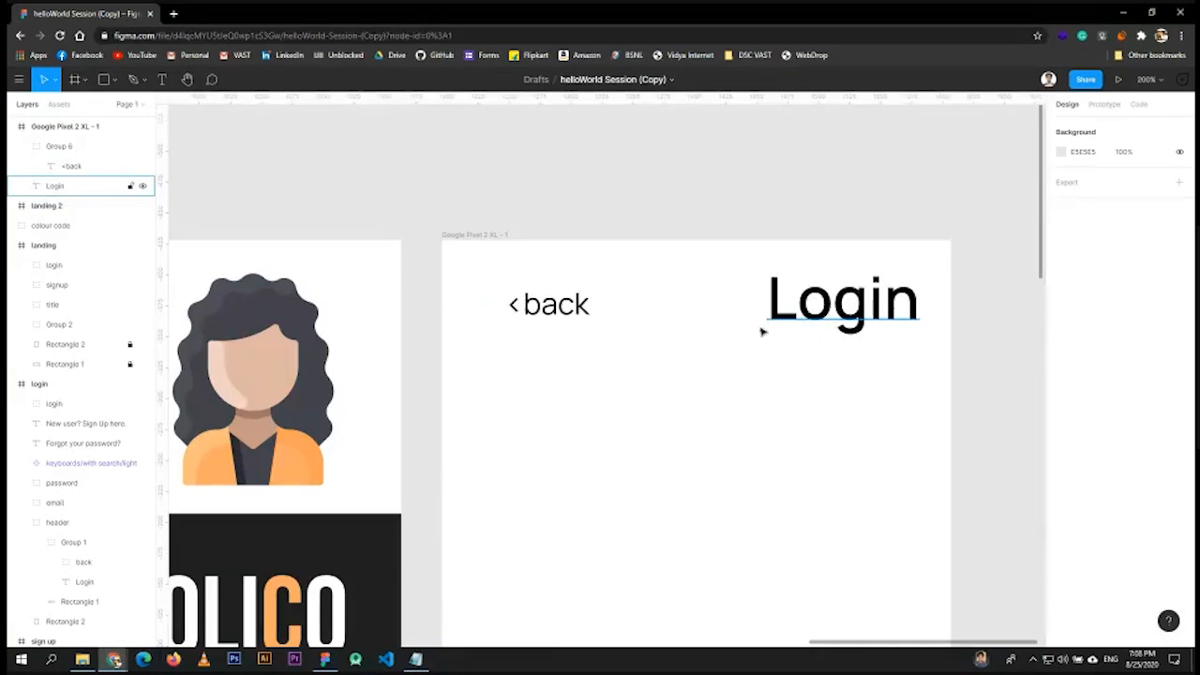
- Shift the '<back' group slightly left, then zoom out to see all screens
left_click_drag(532, 307, 516, 308)
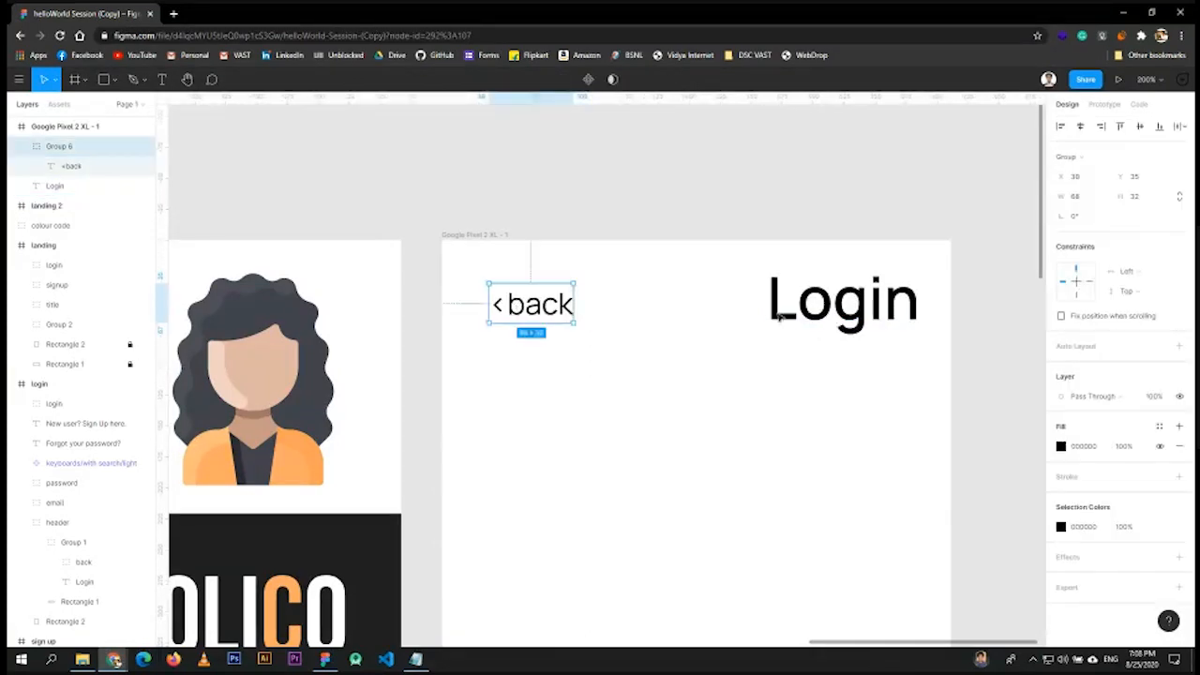
left_click(830, 309)
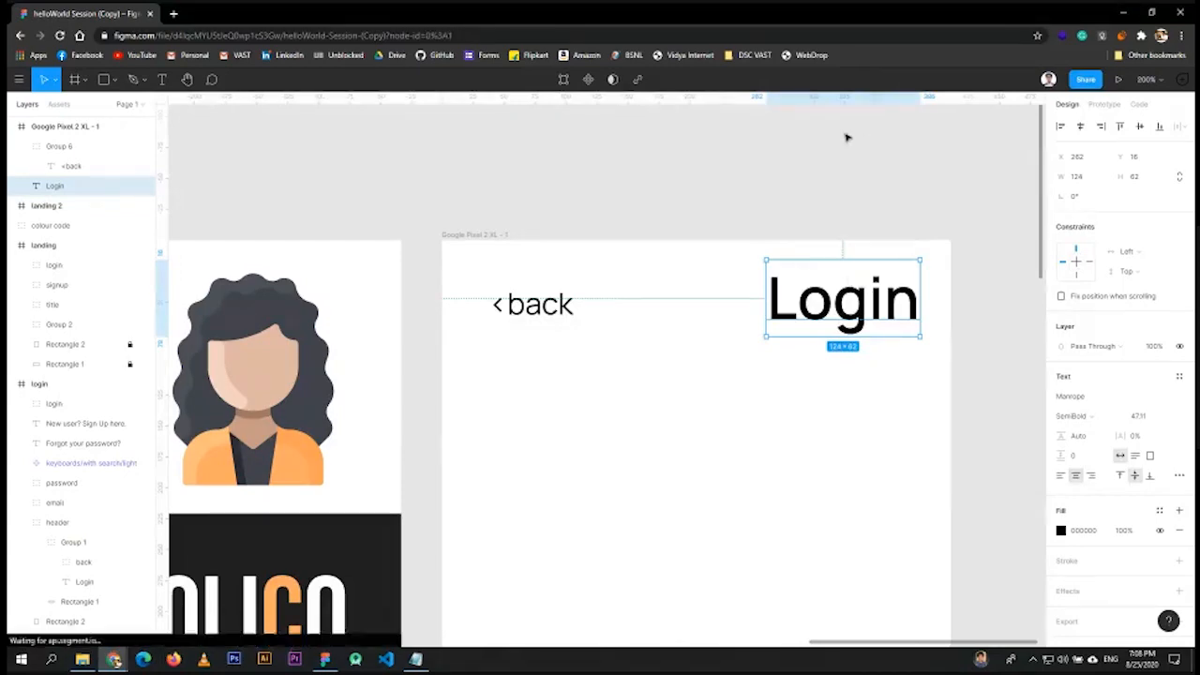
key("Escape")
scroll(806, 356, "down", 10)
scroll(293, 400, "left", 5)
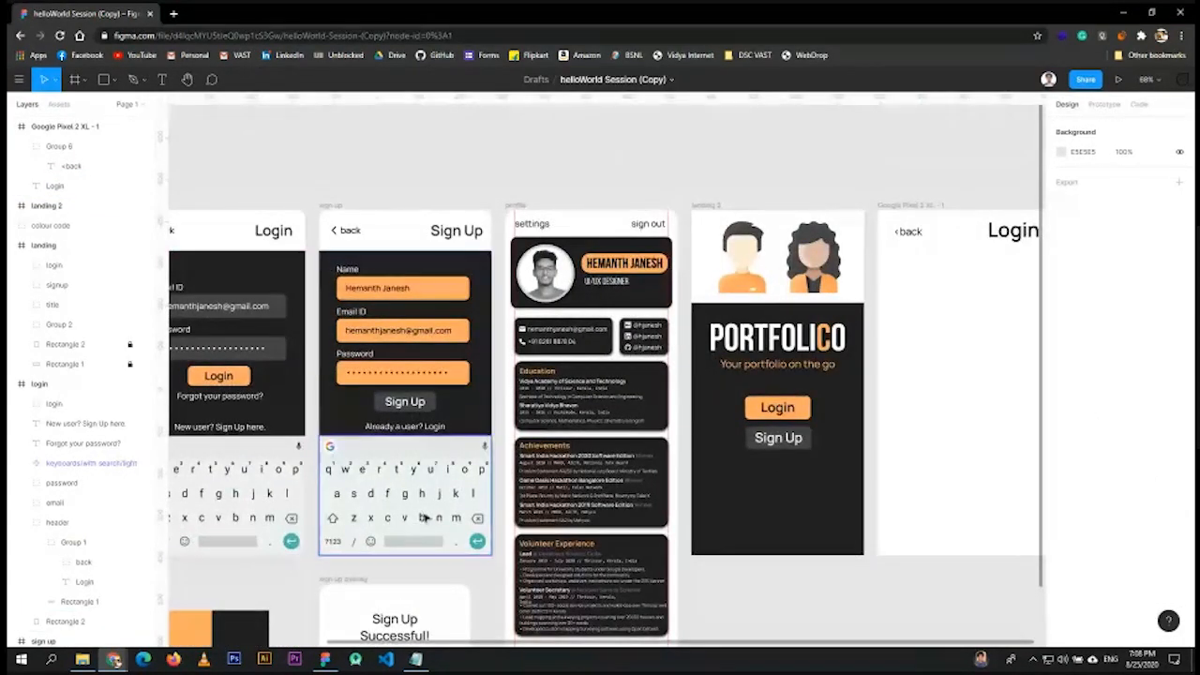
- Draw a rectangle filling the frame body below the header, filled with sampled dark grey 1F1F1F
left_click_drag(984, 217, 697, 255)
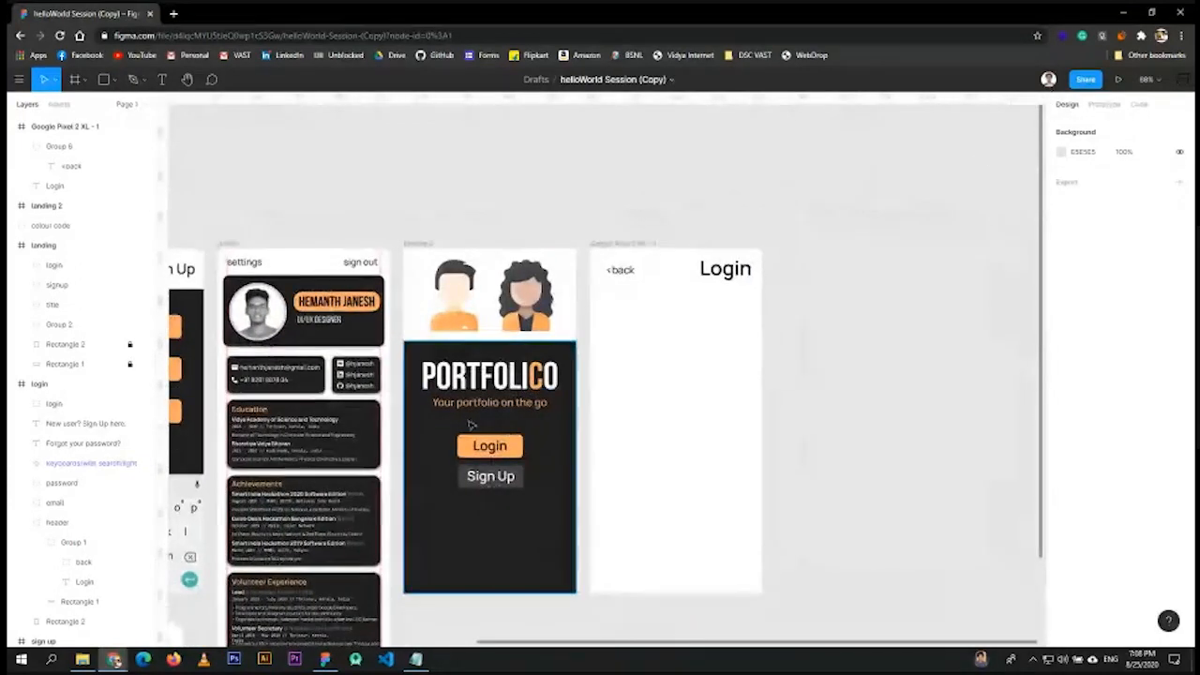
left_click(104, 80)
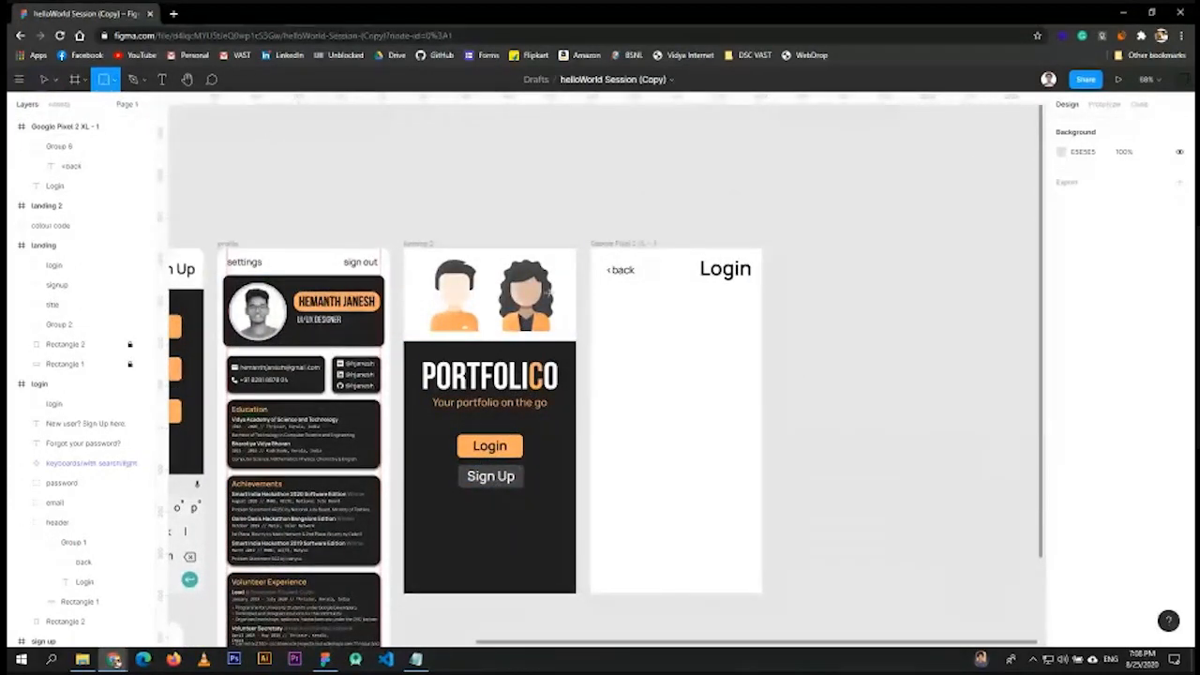
left_click_drag(589, 290, 764, 593)
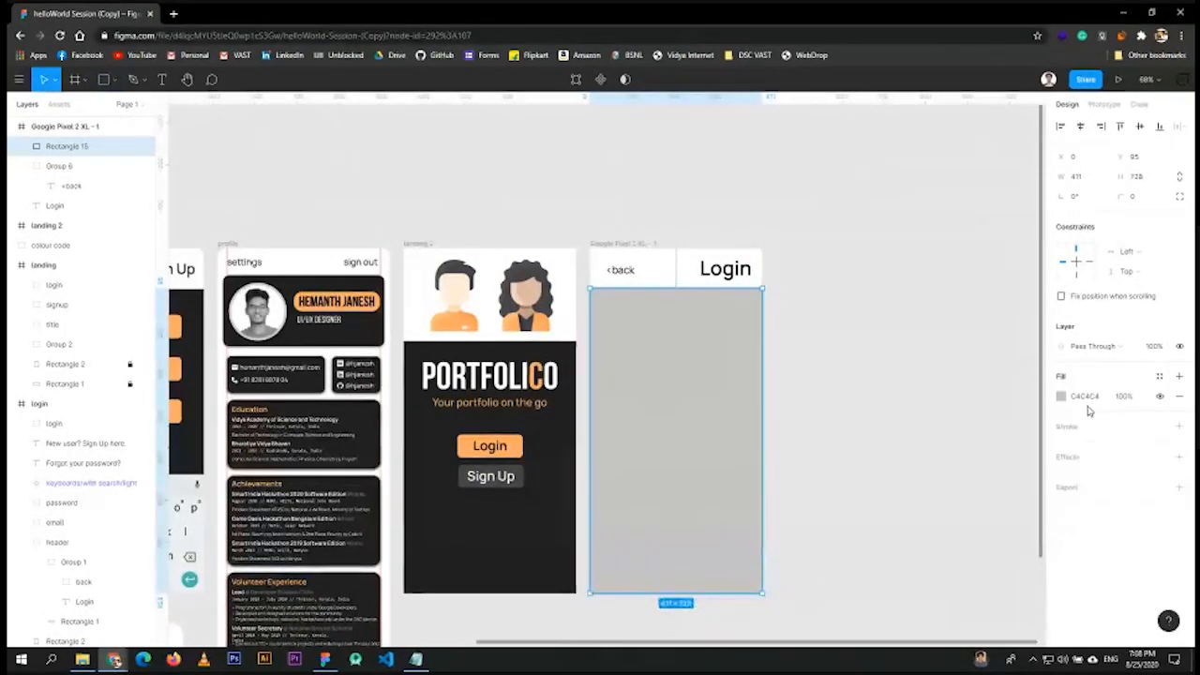
left_click(1060, 396)
left_click(913, 508)
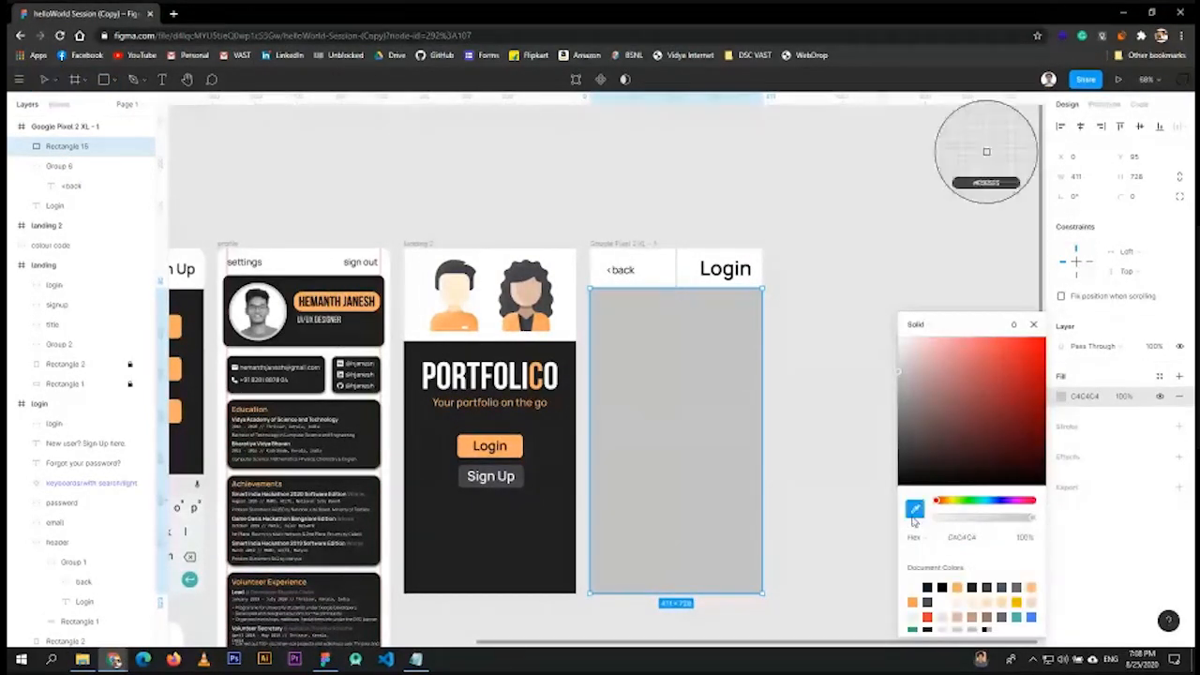
left_click(523, 523)
left_click_drag(898, 471, 857, 497)
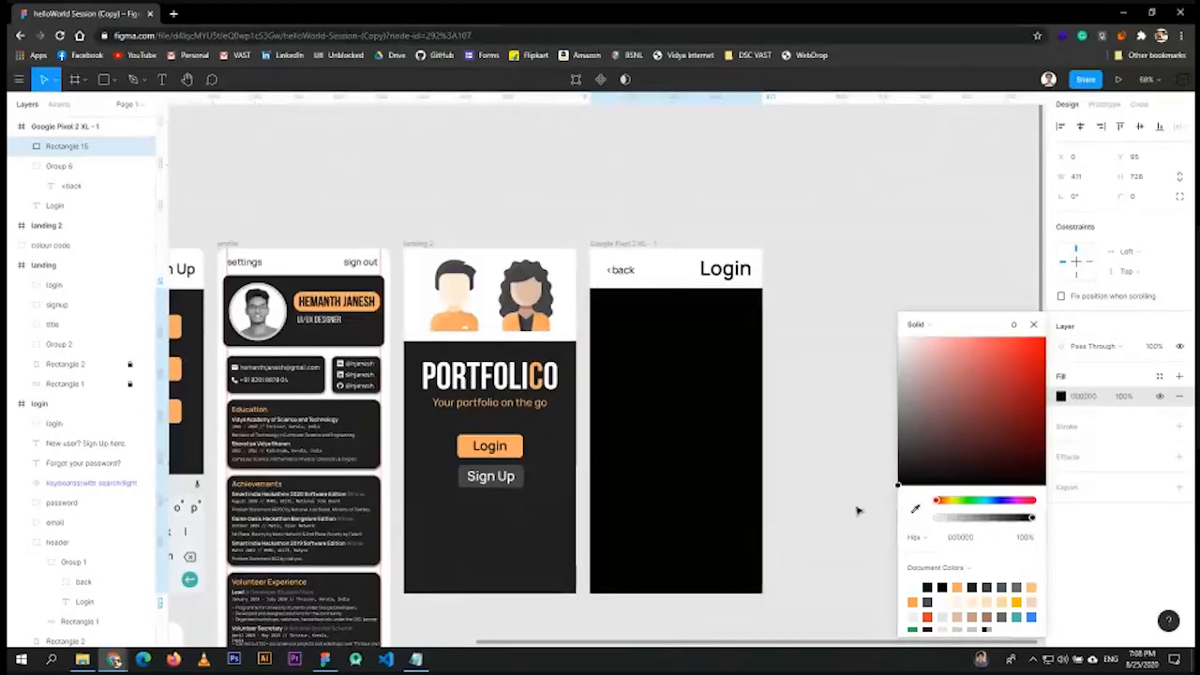
left_click(915, 508)
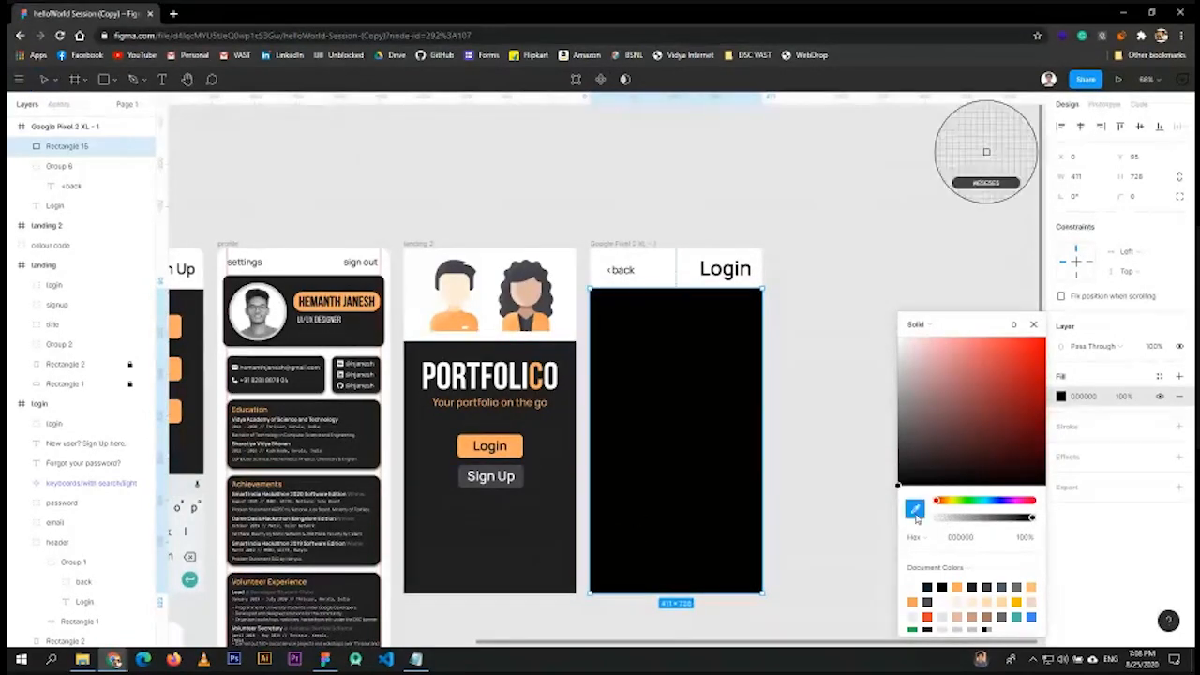
left_click(537, 525)
left_click(1032, 323)
left_click(809, 329)
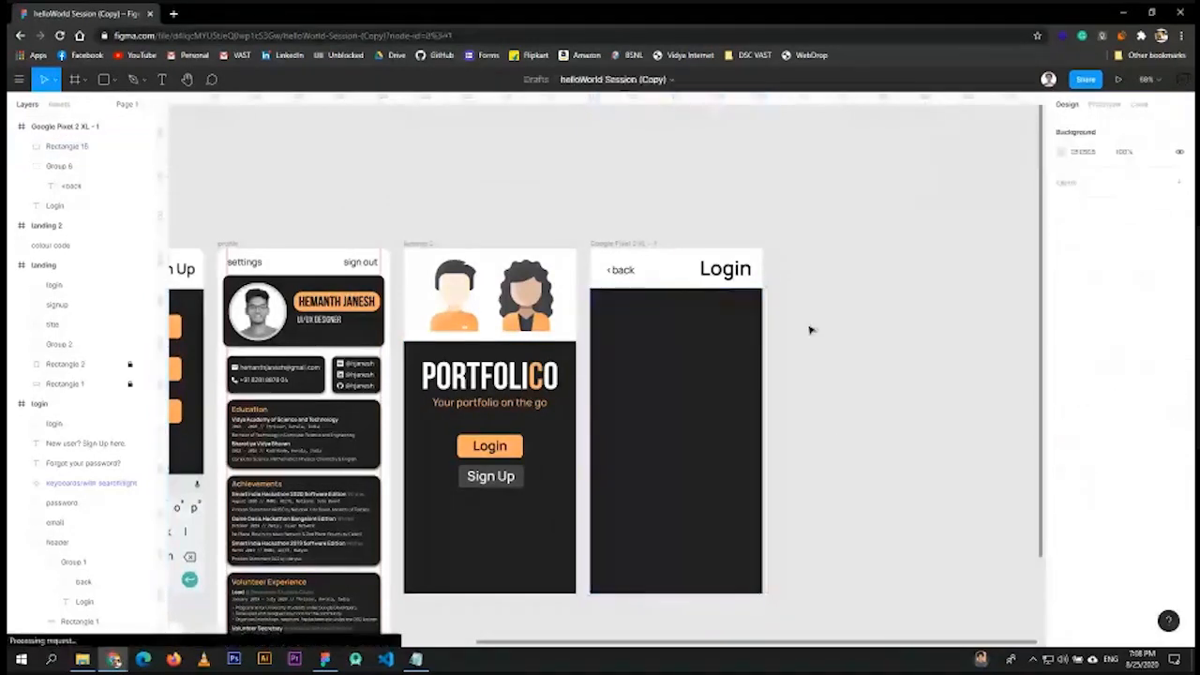
- Bring up the Notepad notes holding the Figma file and UI kit links
scroll(670, 153, "left", 5)
scroll(796, 123, "down", 1)
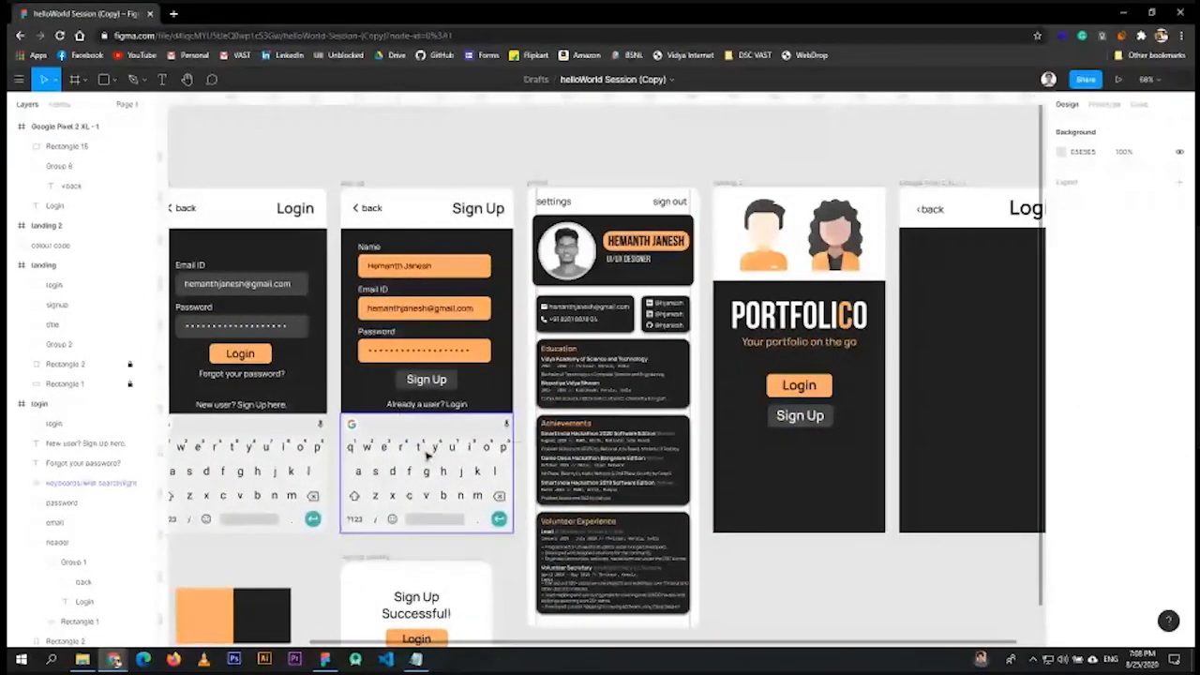
scroll(918, 129, "right", 3)
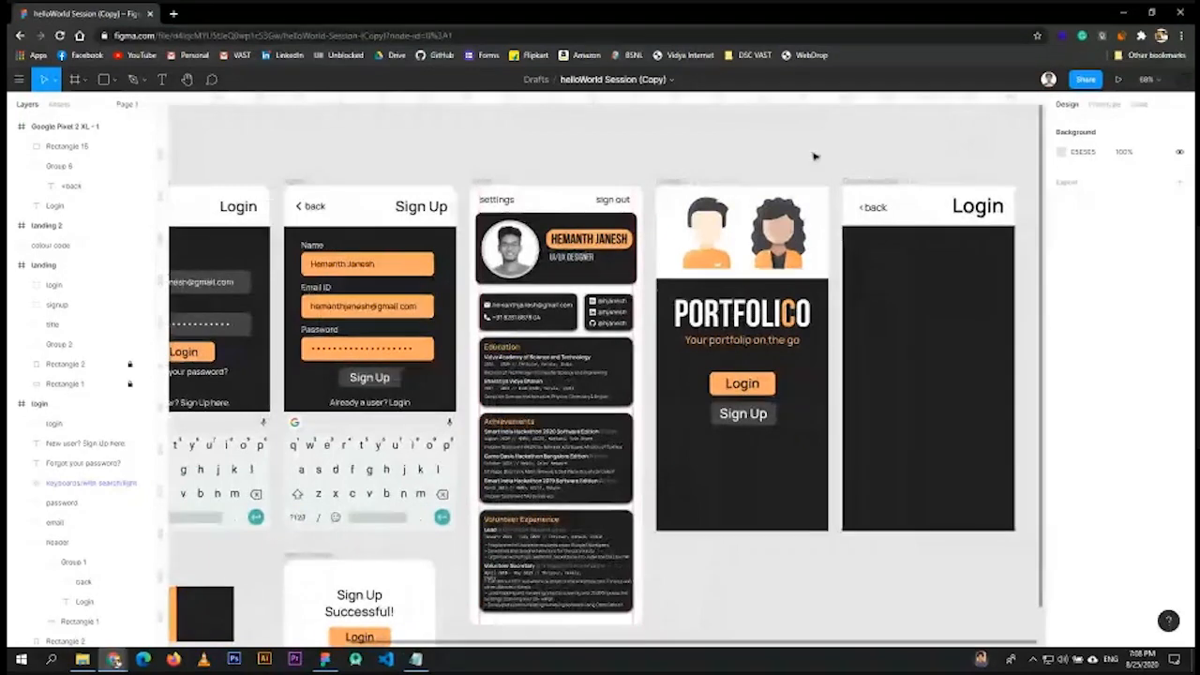
left_click(415, 659)
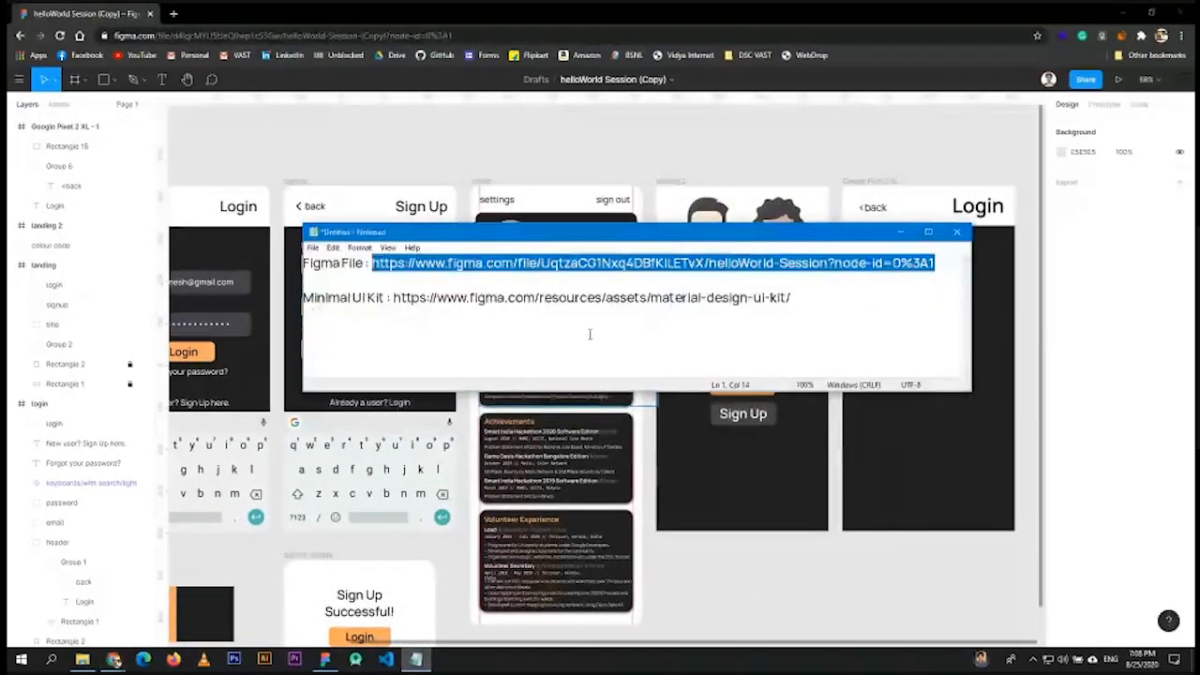
- Copy the Minimal UI Kit link from Notepad and return to Figma
left_click_drag(392, 298, 841, 290)
key("ctrl+c")
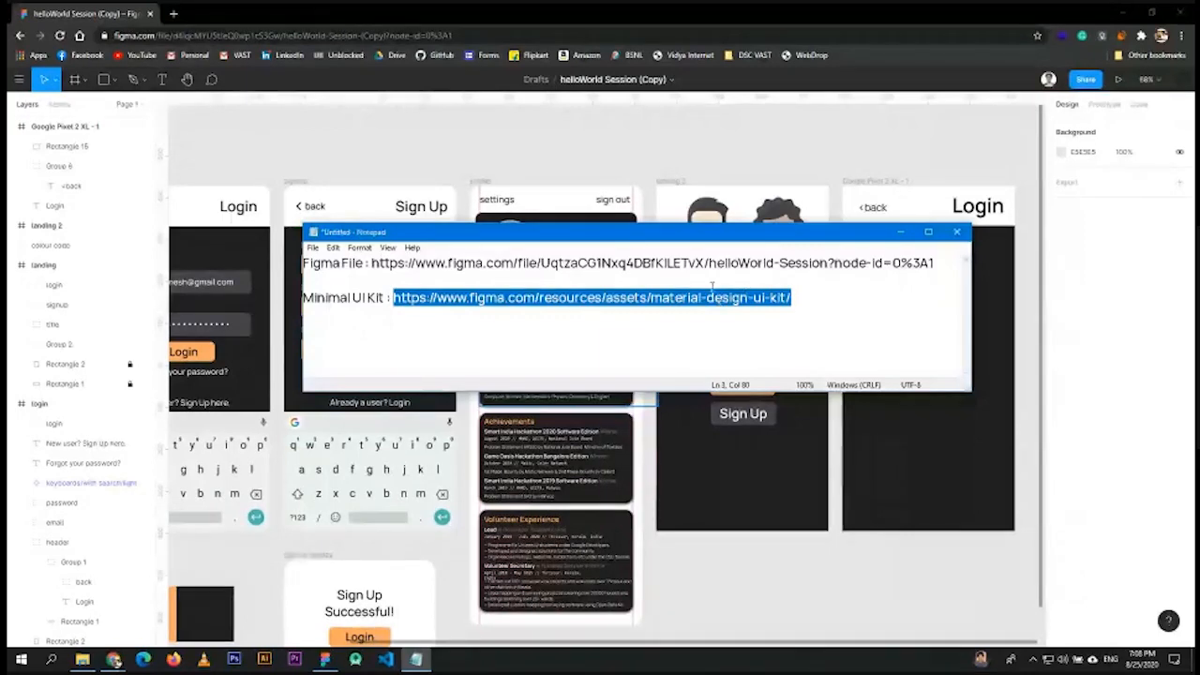
left_click(572, 144)
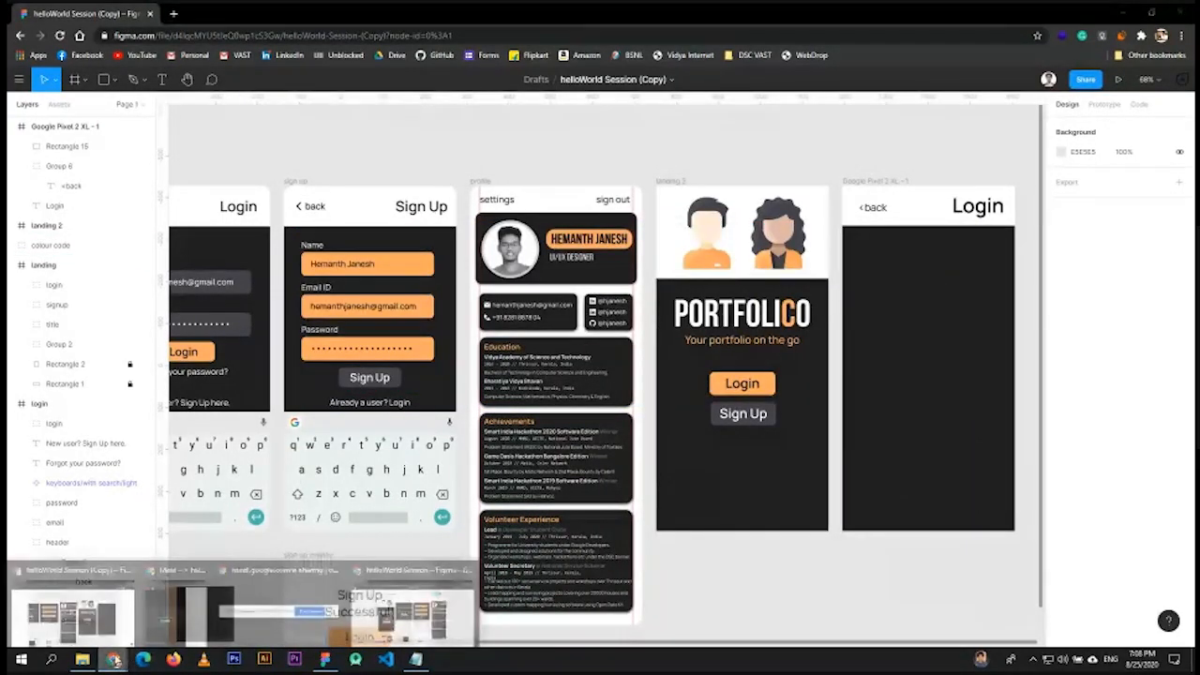
- Paste and send the Minimal UI Kit link in the Google Meet chat, then return to Figma
left_click(563, 609)
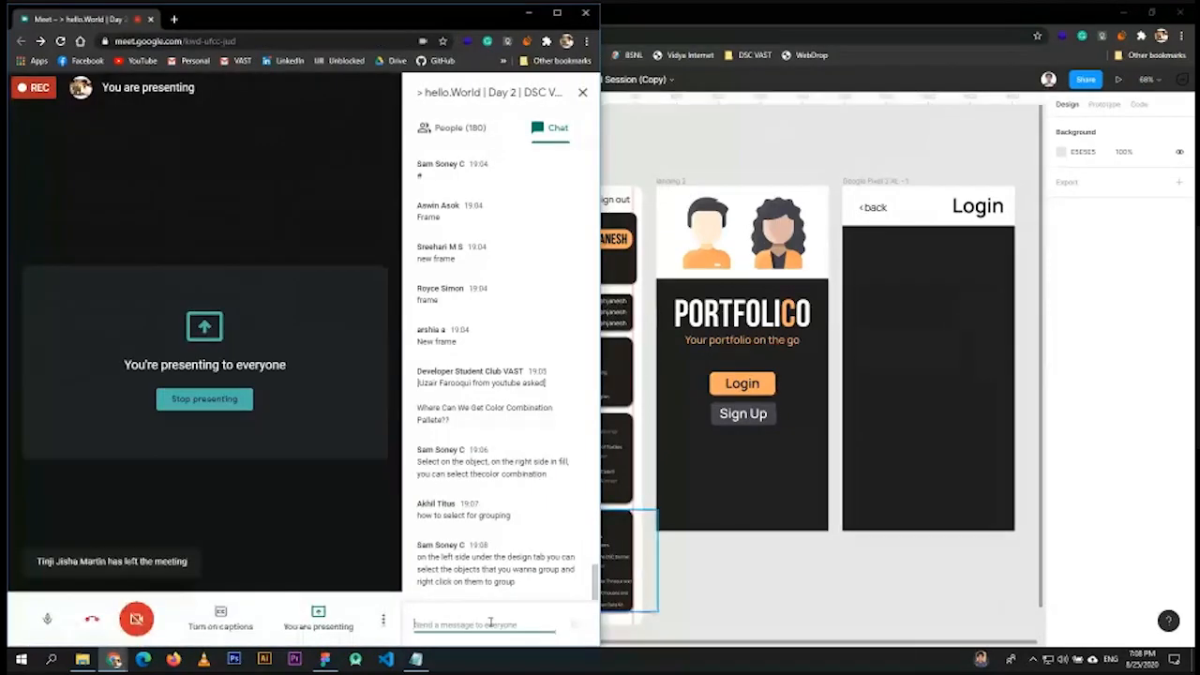
key("ctrl+v")
key("Return")
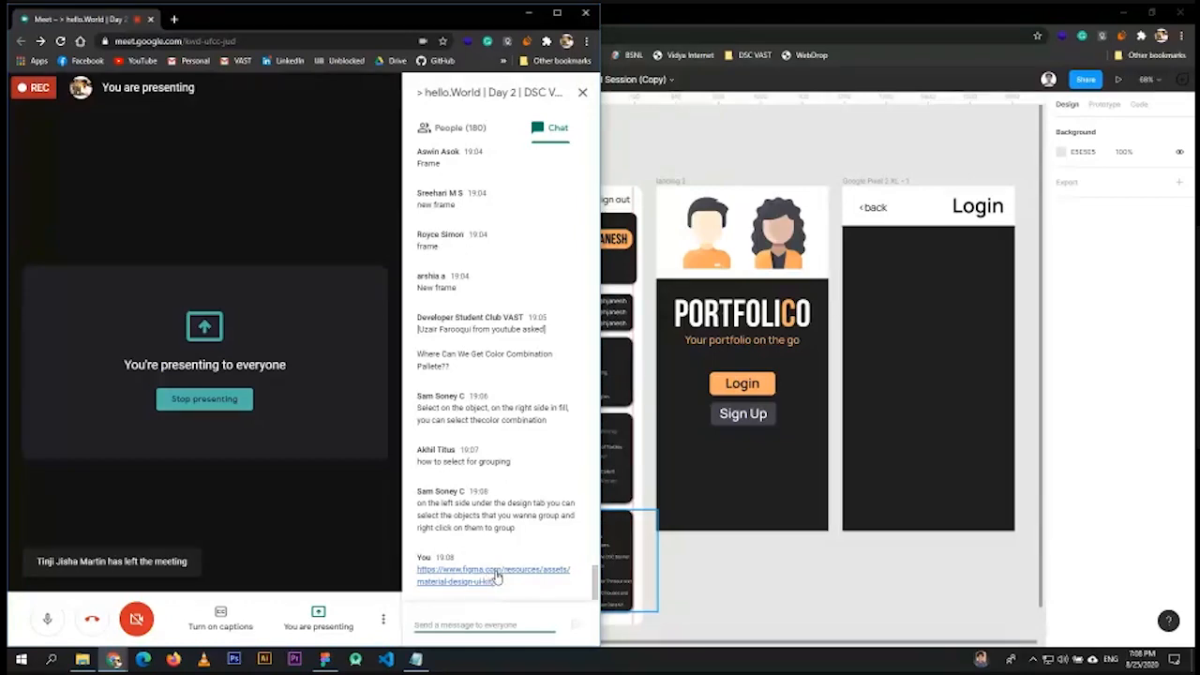
left_click(654, 255)
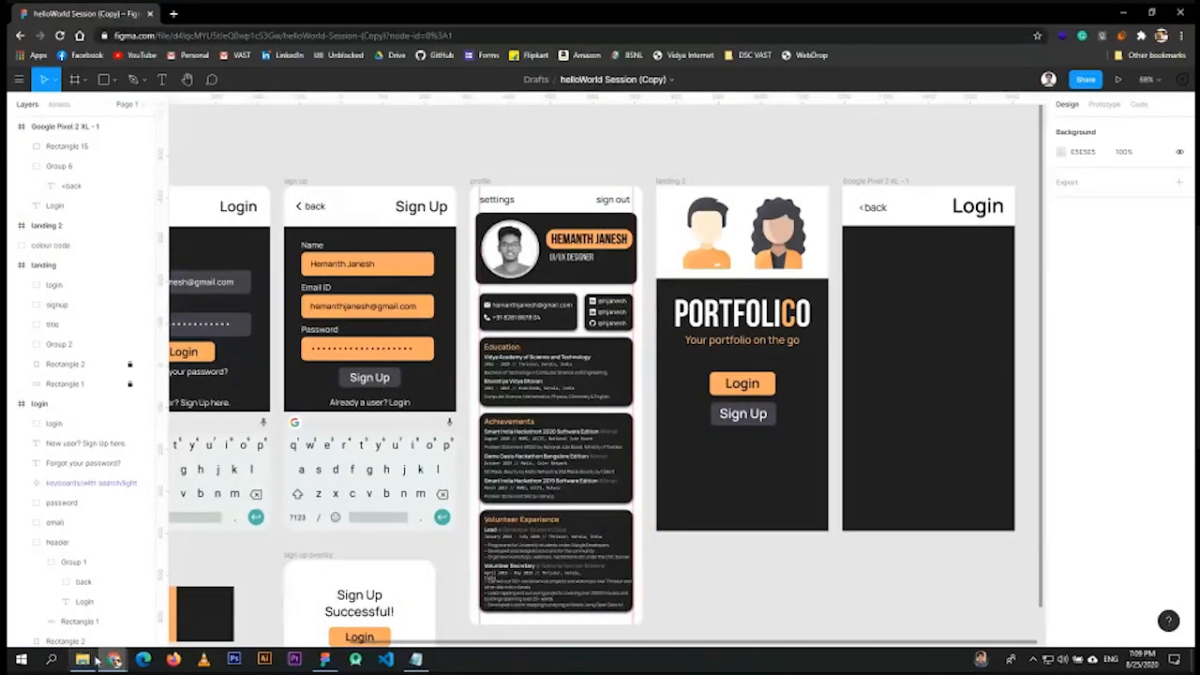
left_click(325, 659)
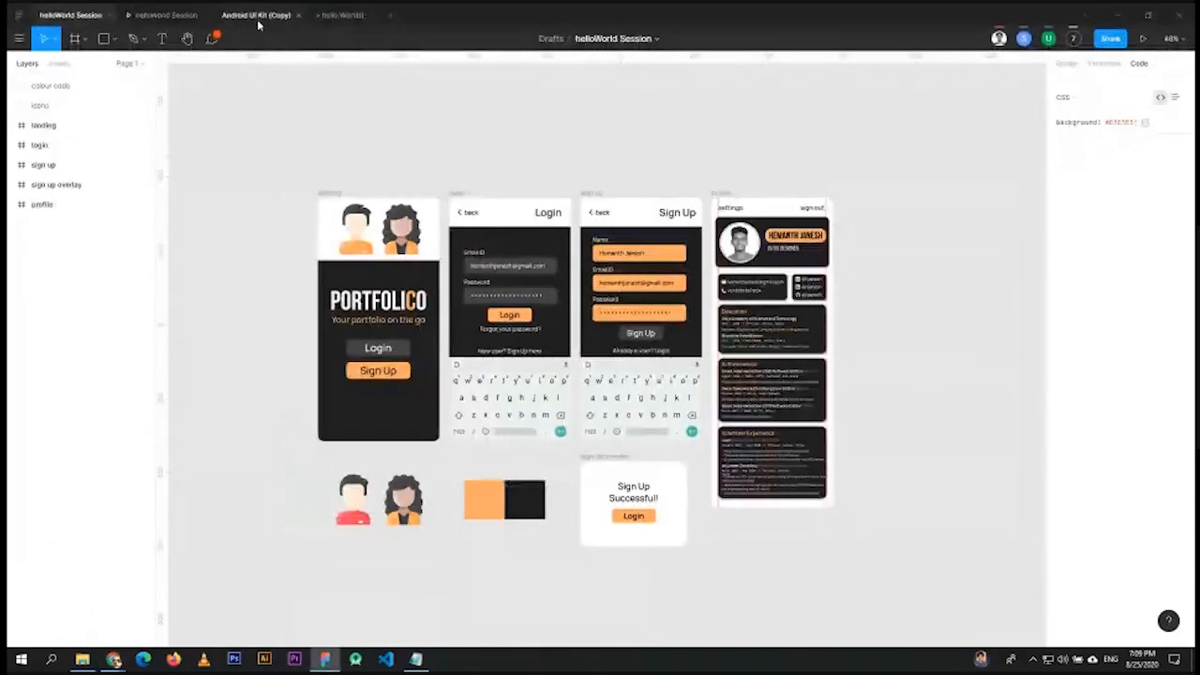
left_click(258, 21)
scroll(715, 366, "down", 3)
scroll(726, 366, "up", 1)
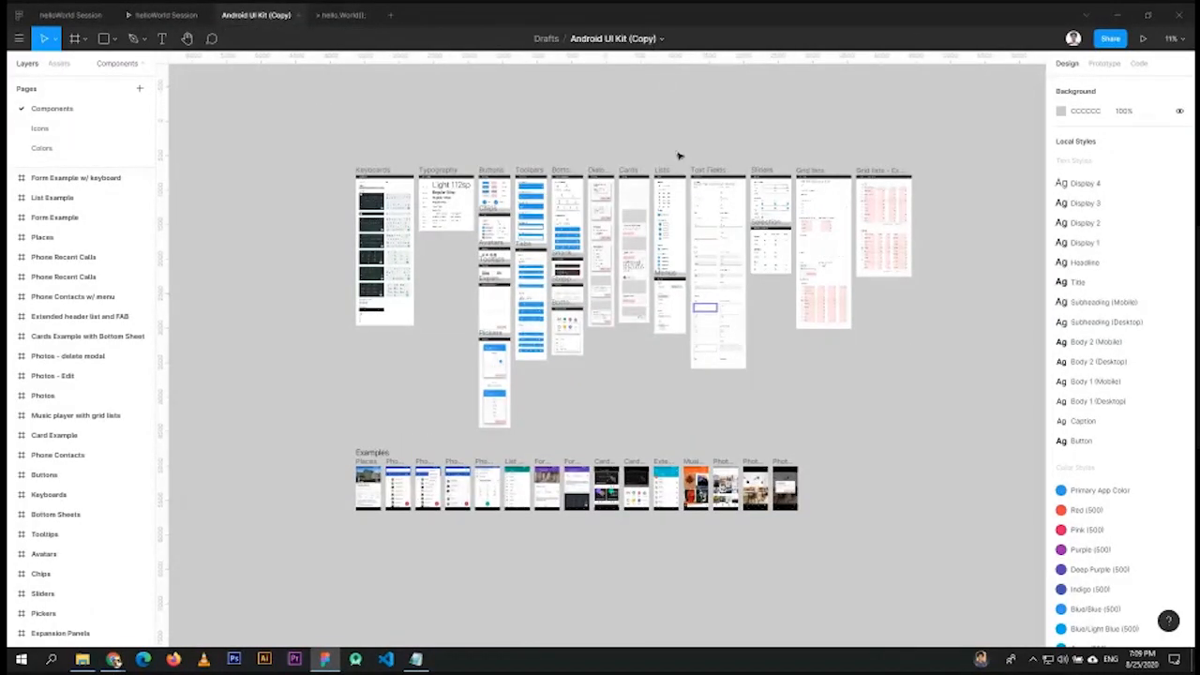
scroll(356, 226, "up", 2)
scroll(369, 223, "up", 5)
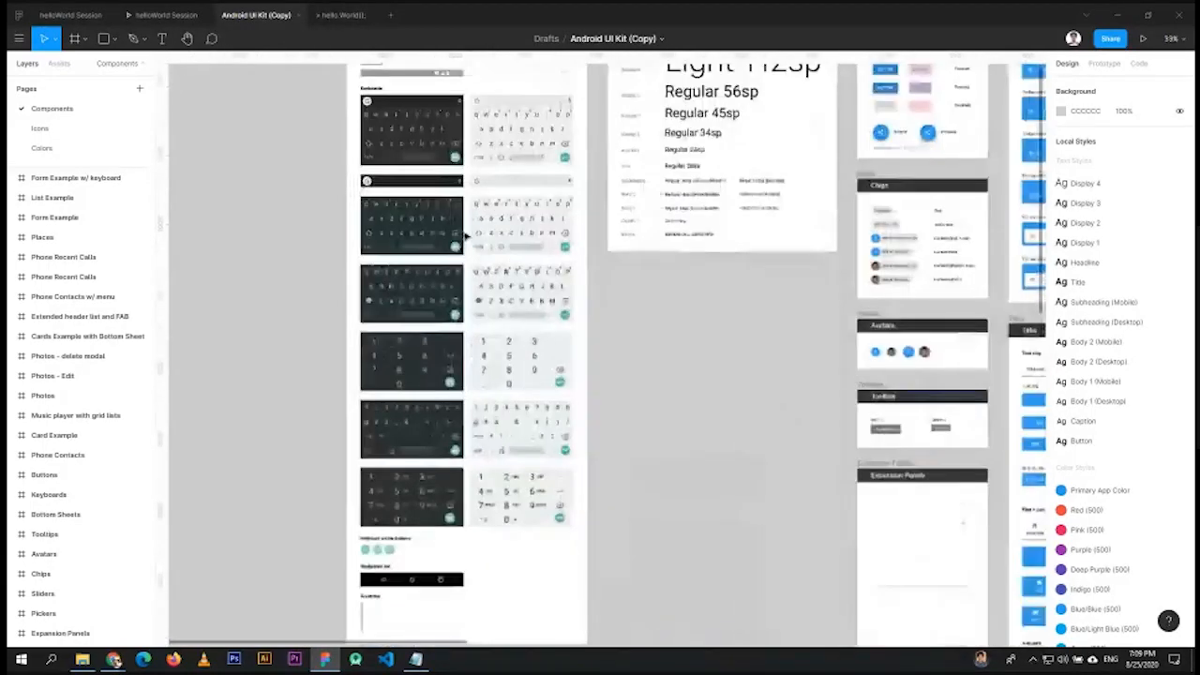
scroll(426, 227, "up", 4)
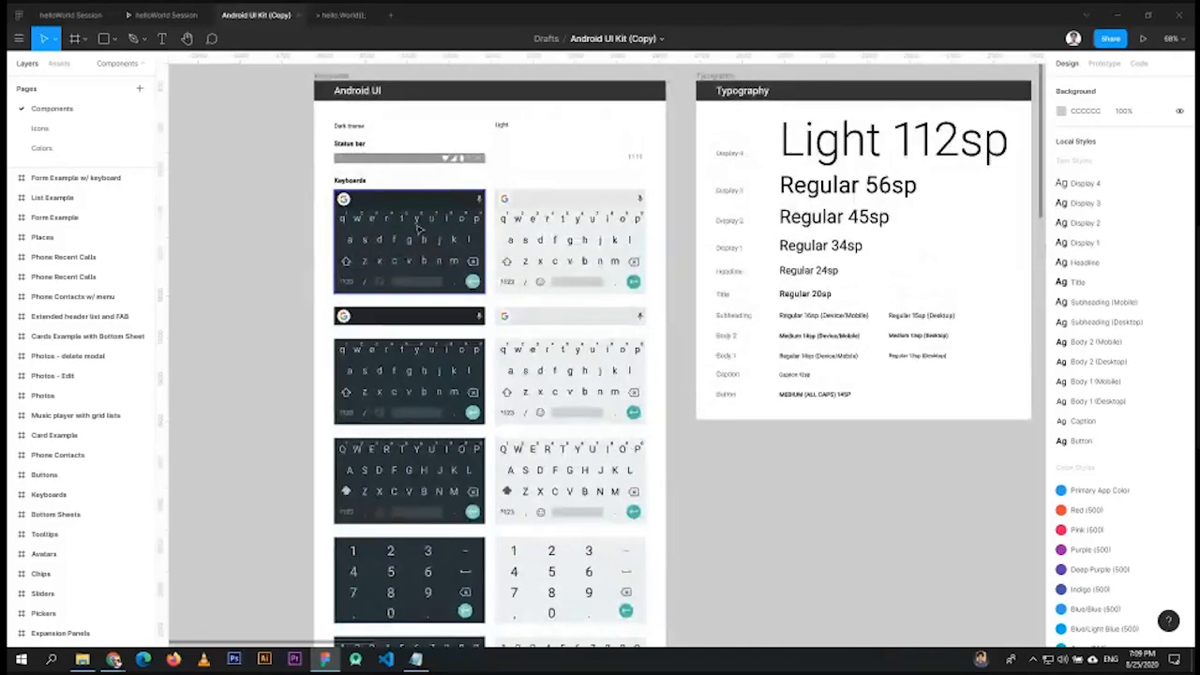
left_click(388, 224)
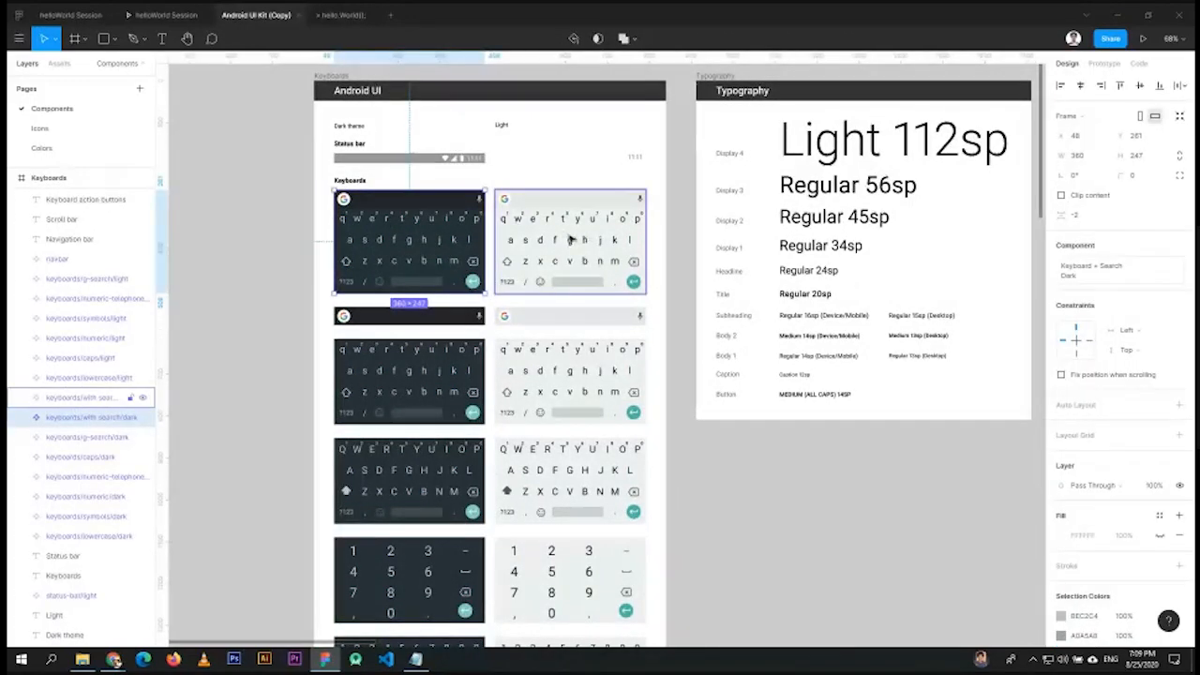
left_click(567, 240)
left_click(421, 160)
left_click(434, 242)
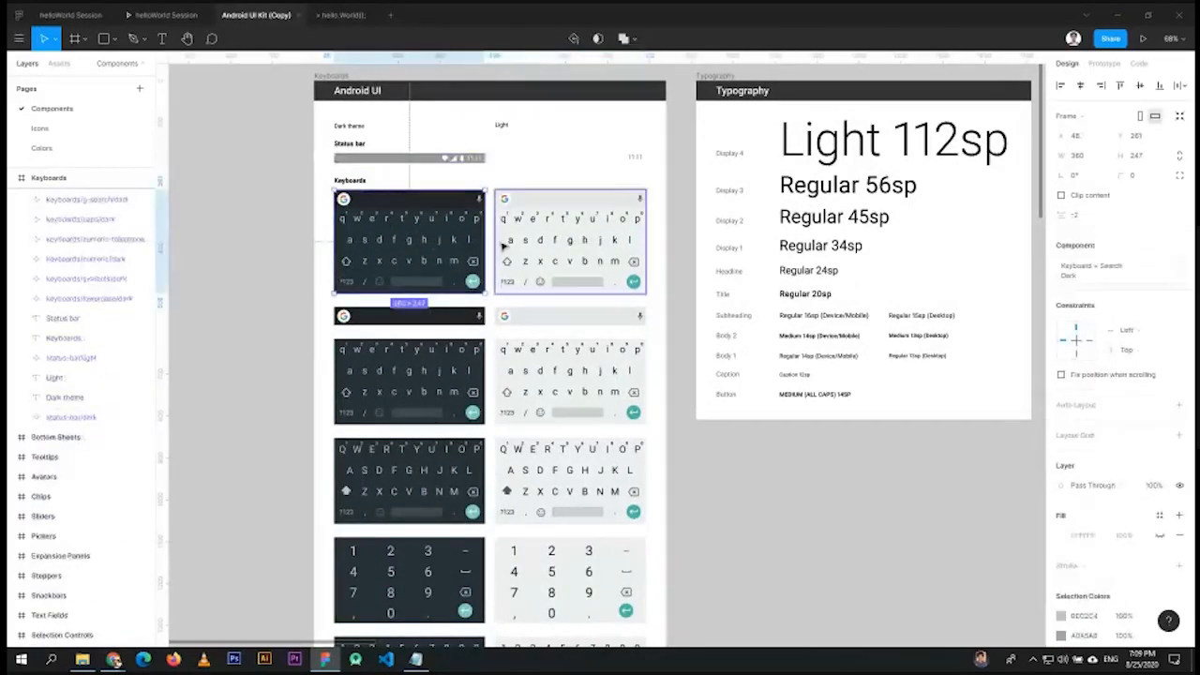
left_click(583, 372)
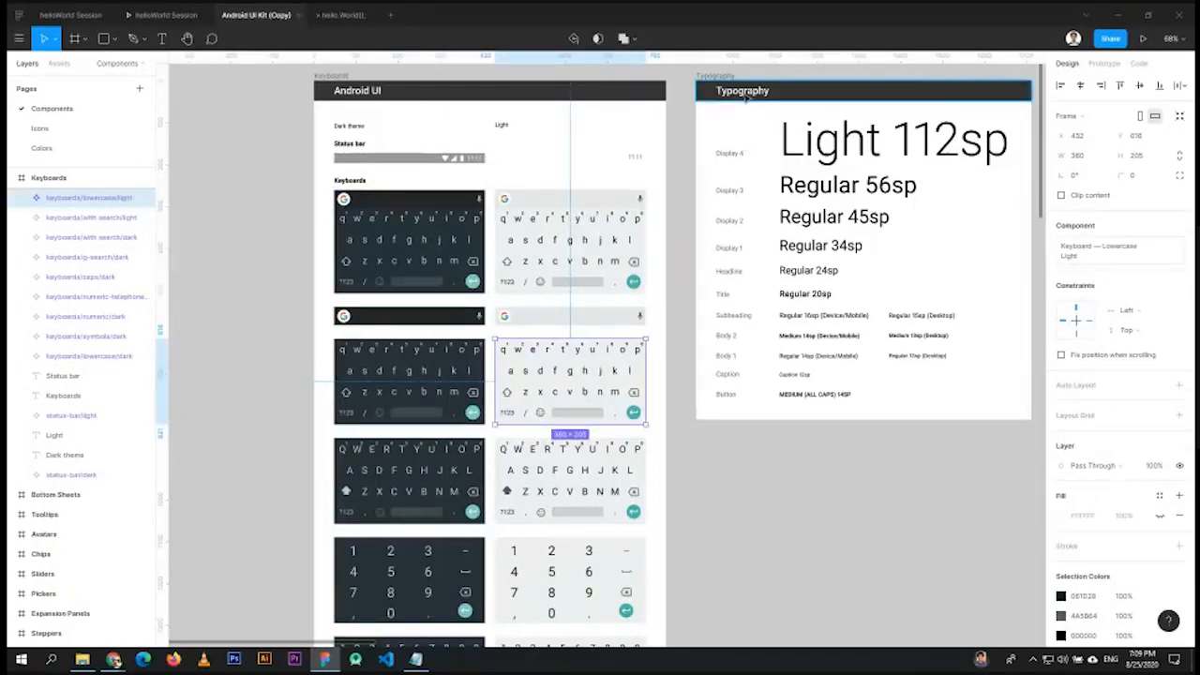
scroll(462, 419, "down", 2)
scroll(466, 417, "down", 3)
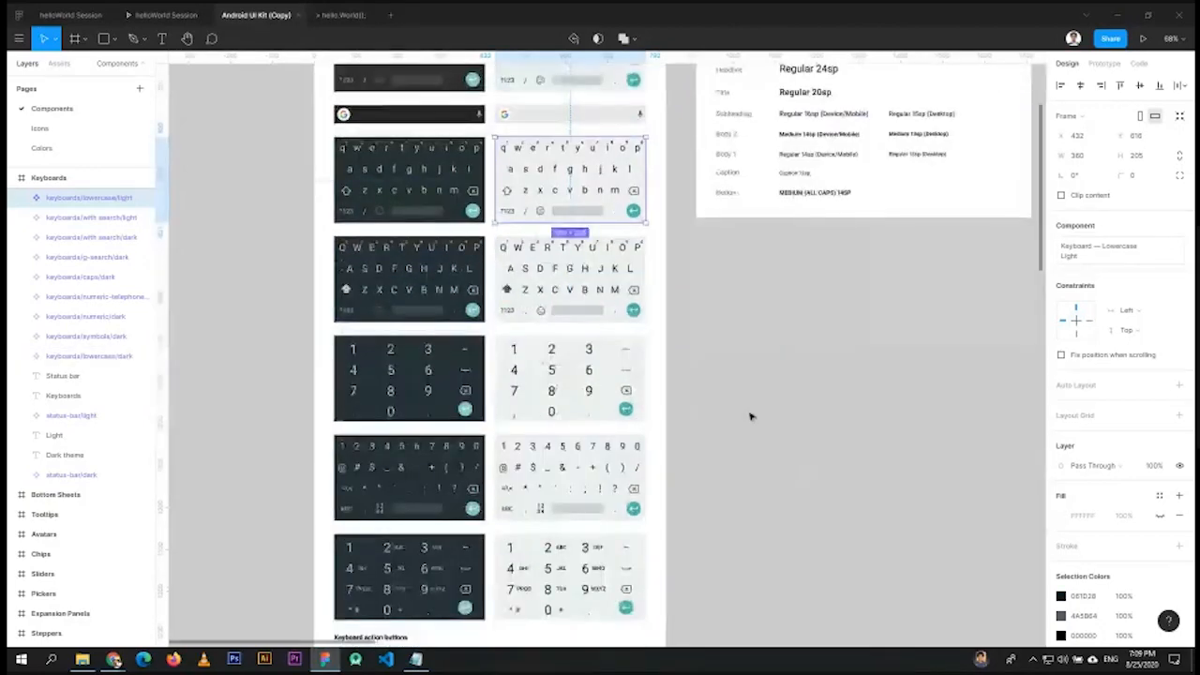
scroll(900, 348, "right", 10)
scroll(900, 347, "up", 2)
scroll(585, 443, "right", 12)
scroll(585, 442, "up", 2)
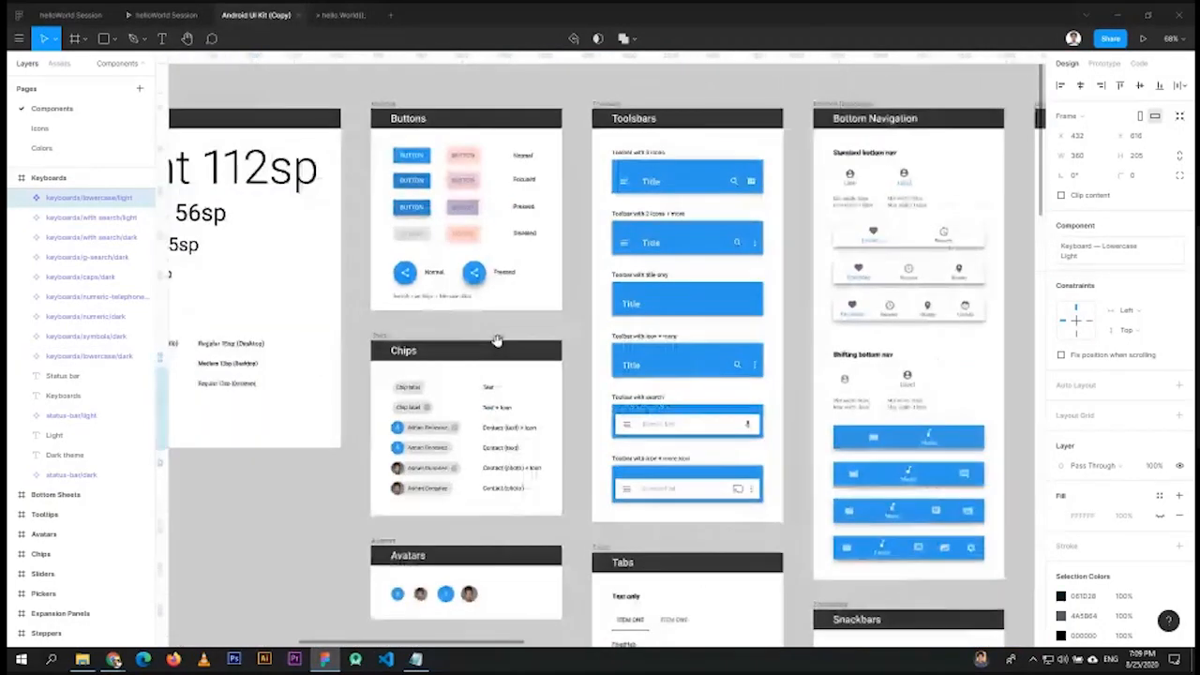
scroll(594, 292, "right", 2)
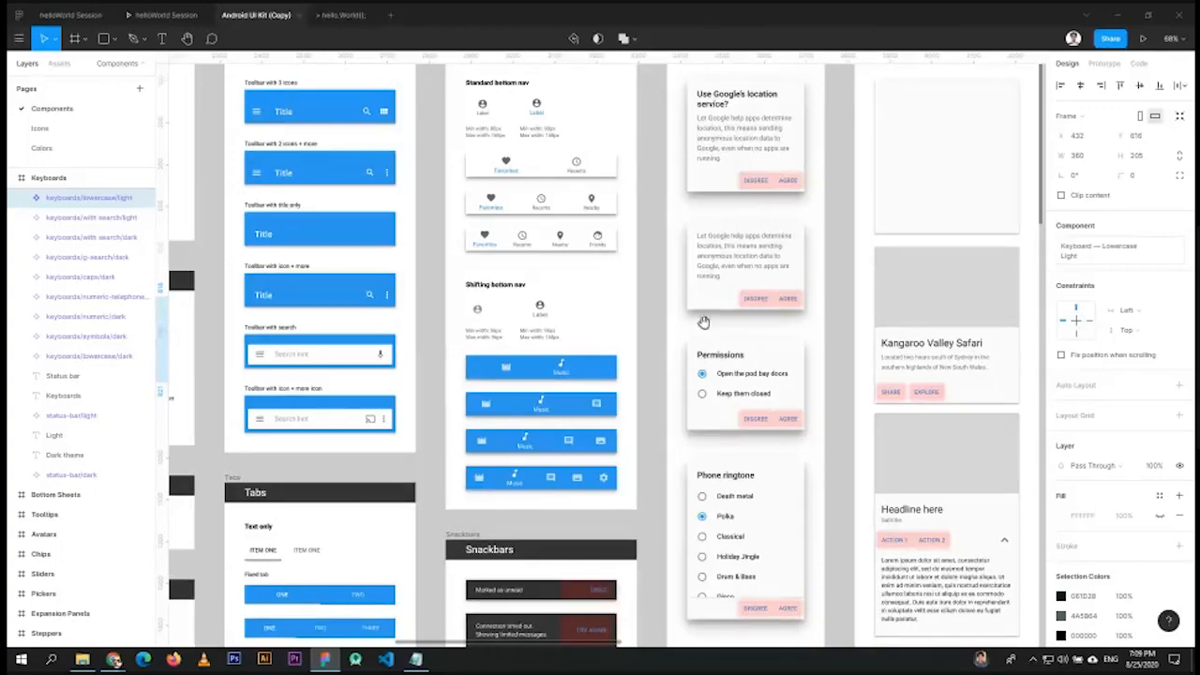
scroll(380, 281, "right", 5)
scroll(381, 281, "down", 3)
scroll(381, 281, "right", 7)
scroll(381, 281, "up", 4)
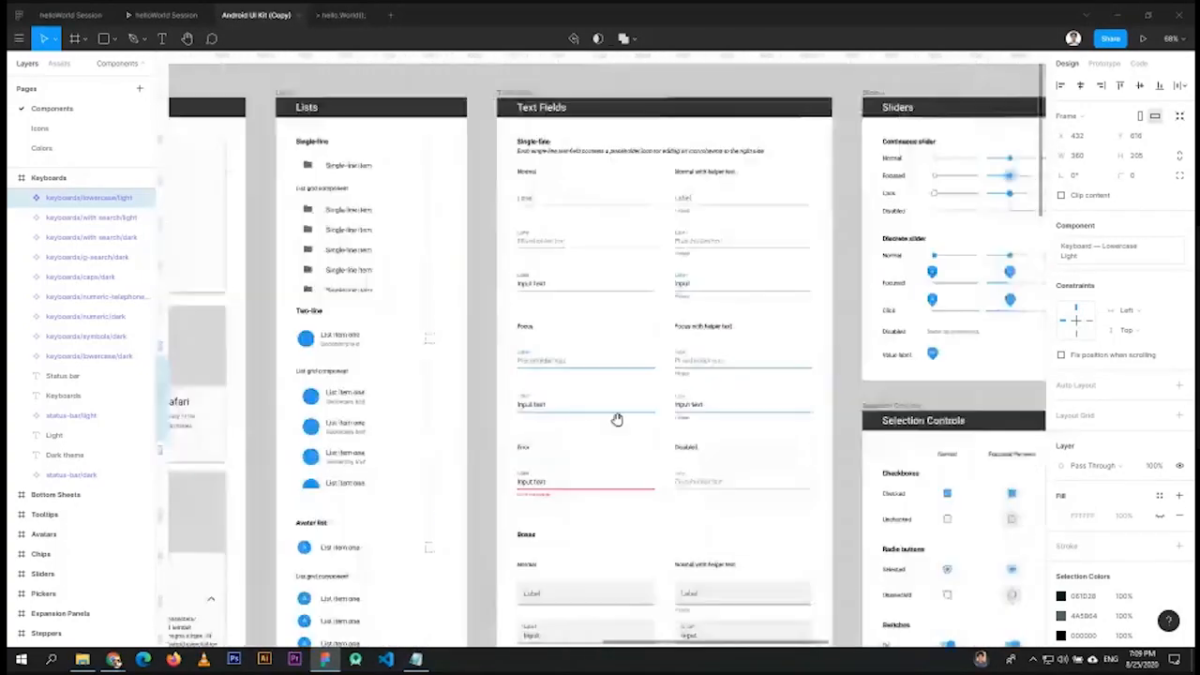
scroll(437, 310, "down", 10)
scroll(437, 310, "right", 3)
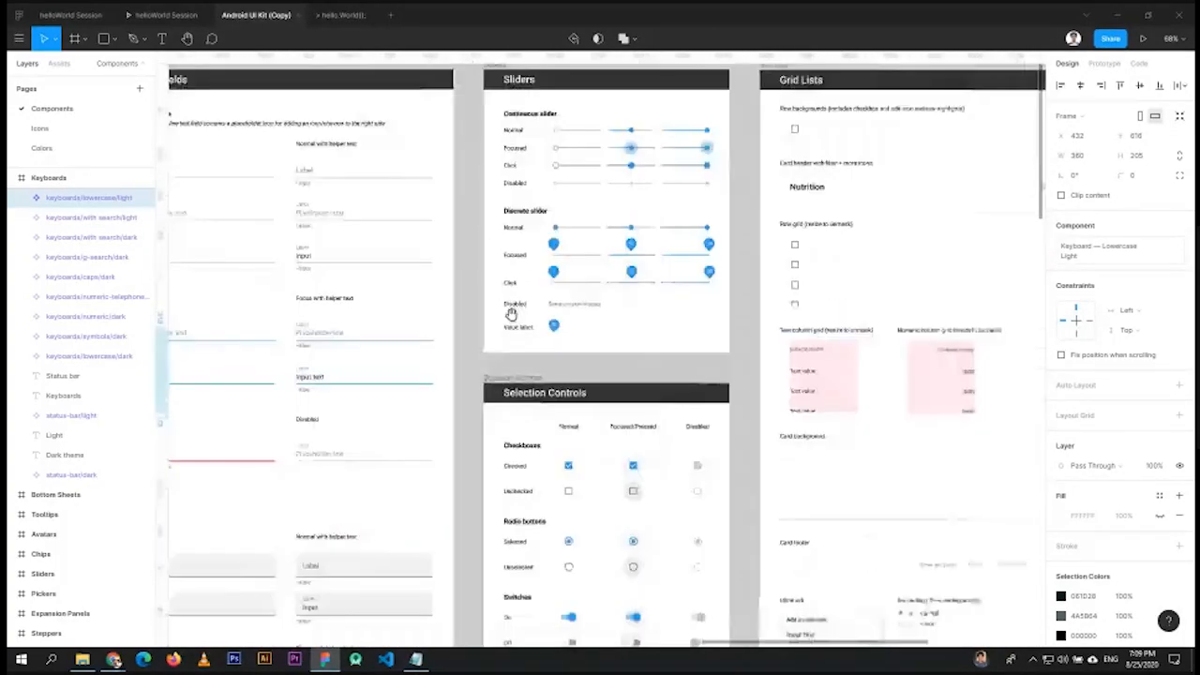
scroll(522, 410, "down", 5)
scroll(656, 422, "left", 6)
scroll(656, 422, "up", 4)
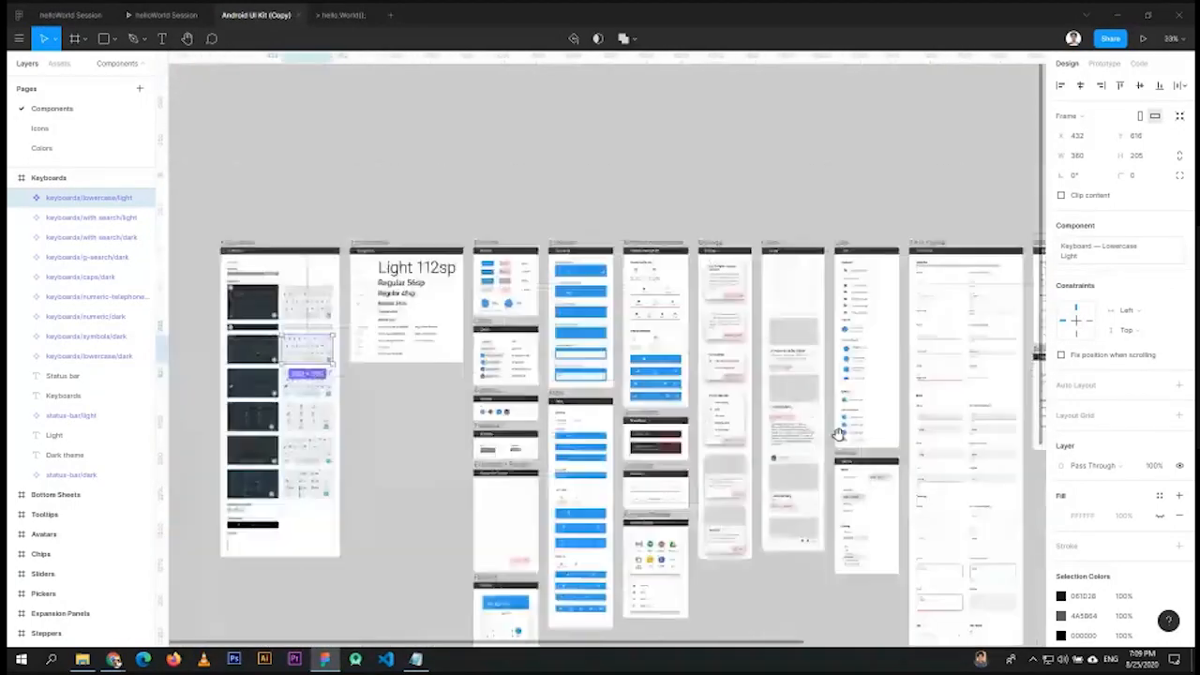
scroll(738, 394, "up", 2)
scroll(696, 362, "down", 1)
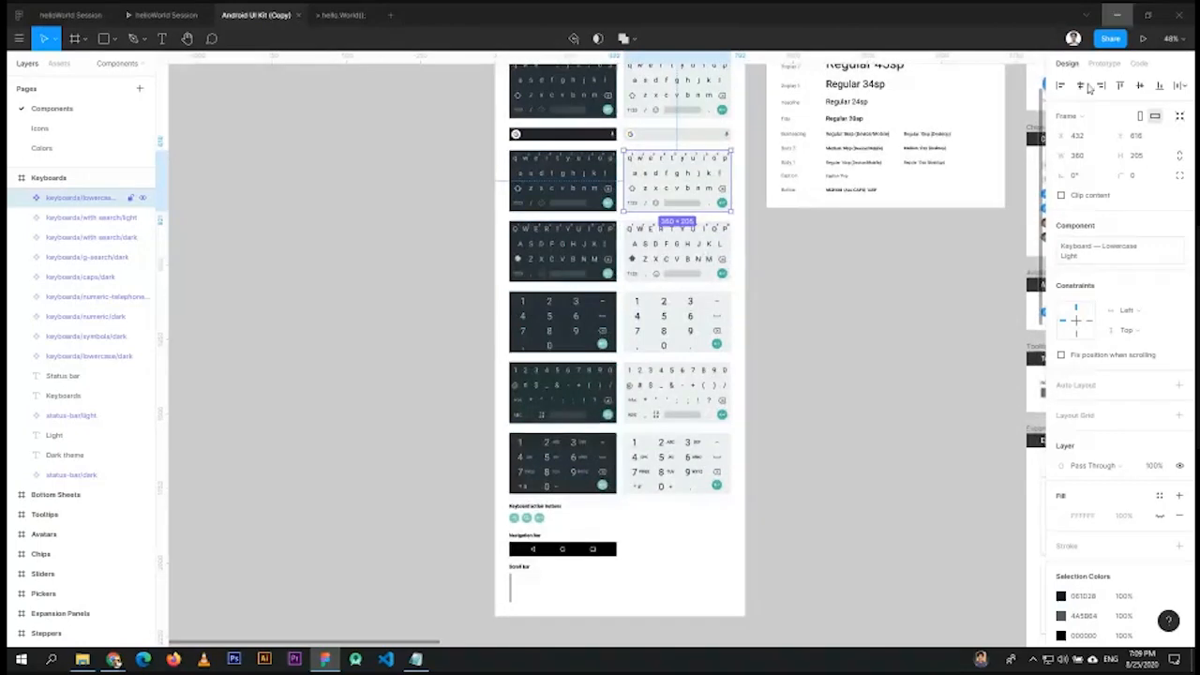
left_click(1113, 16)
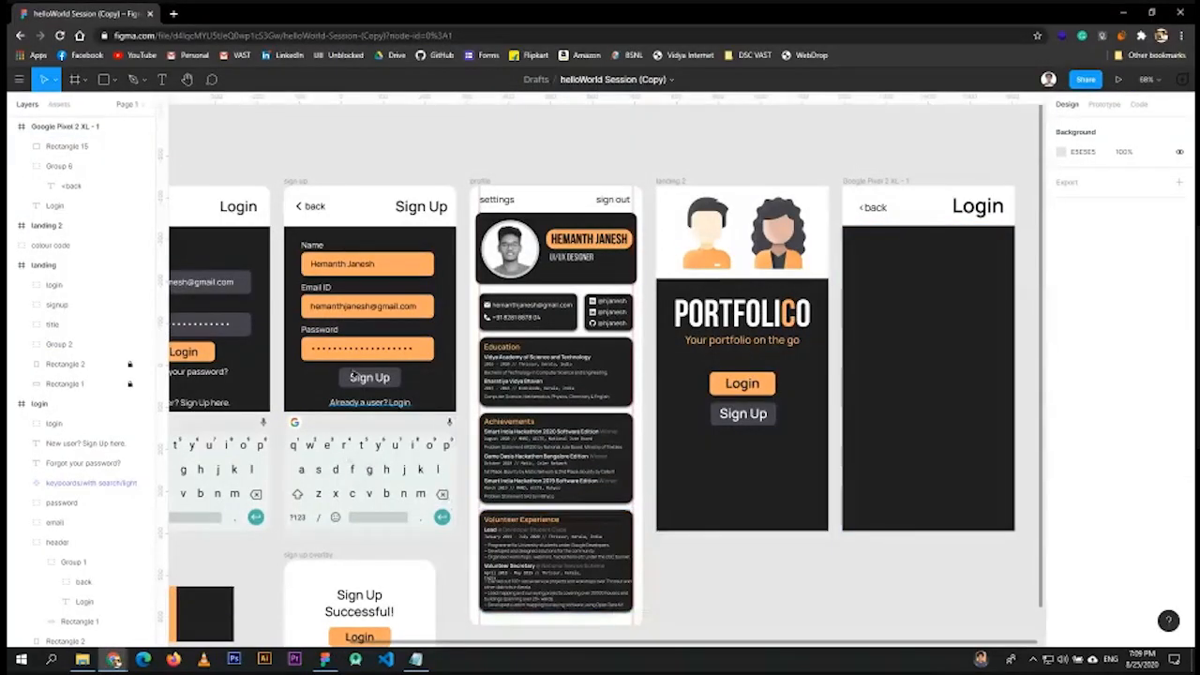
left_click(368, 465)
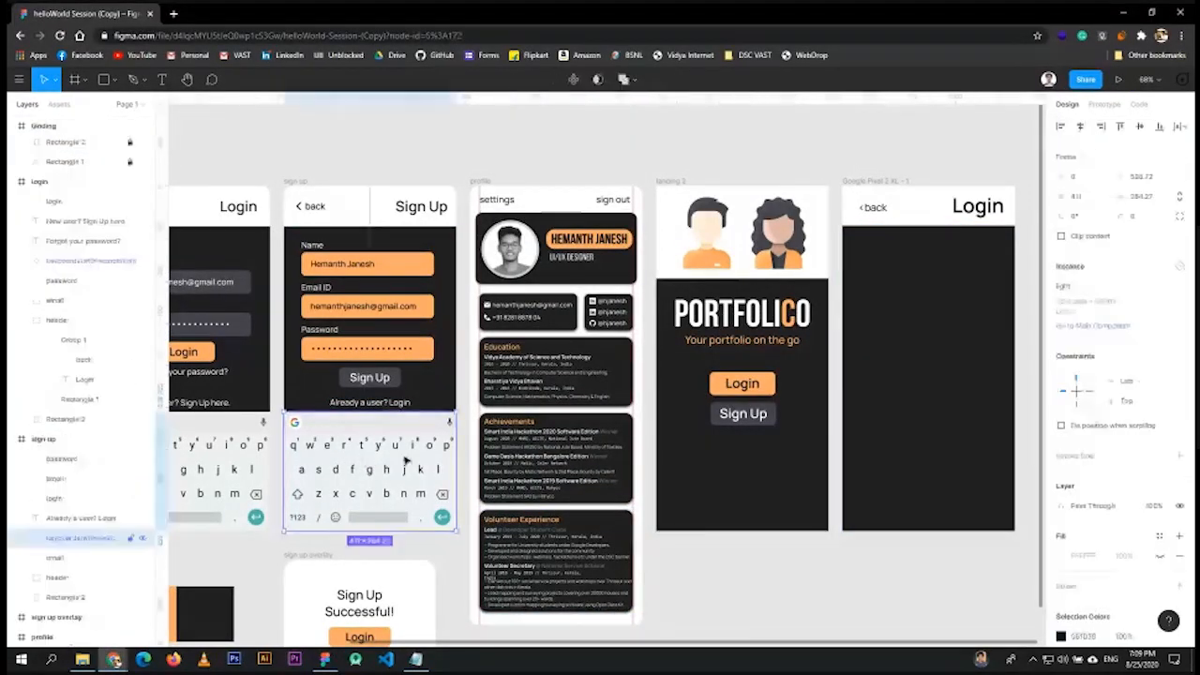
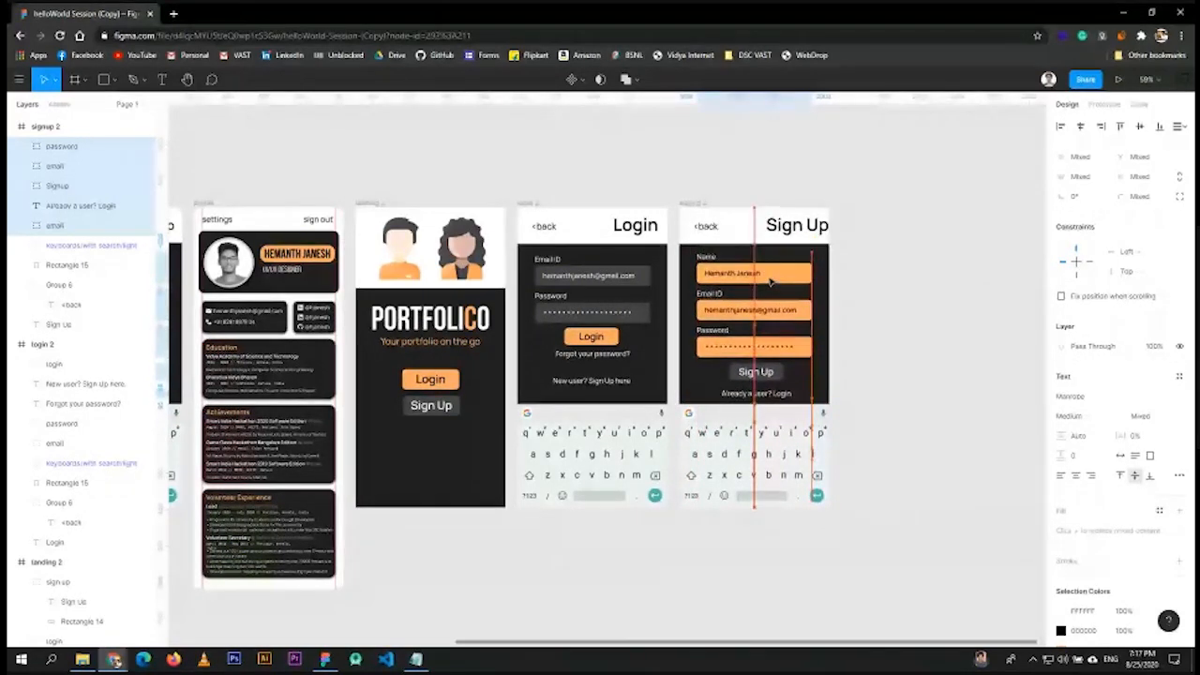
- Nudge the Sign Up screen's title slightly left, then deselect it
left_click(933, 301)
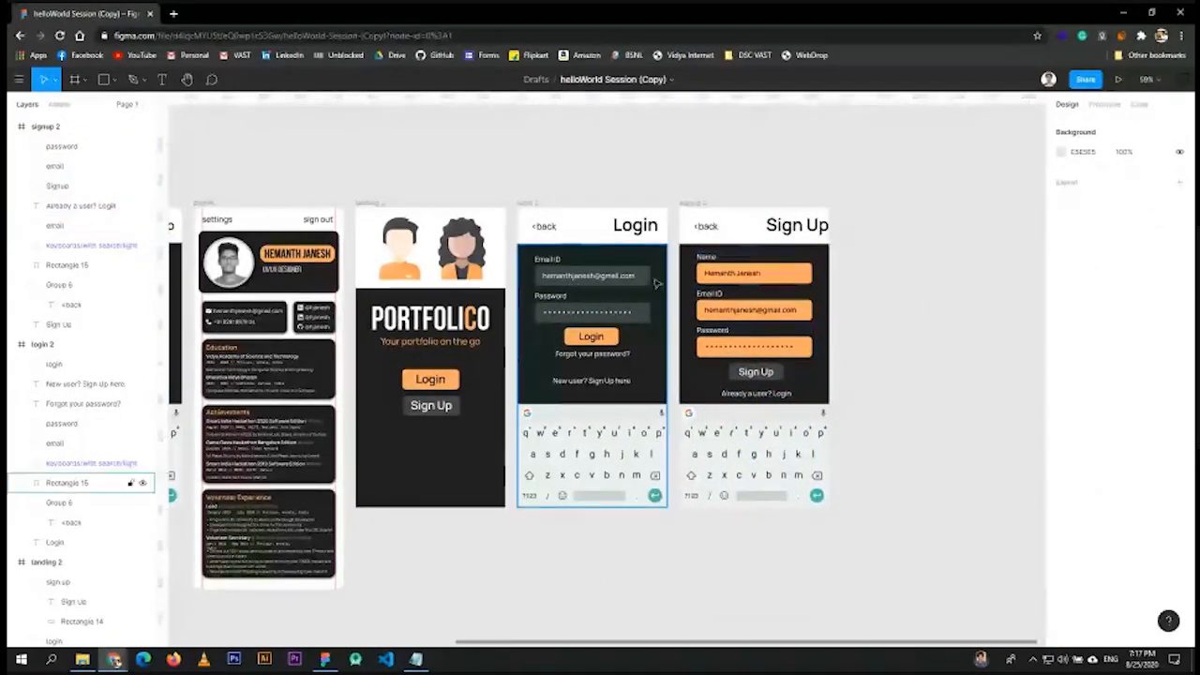
left_click(801, 226)
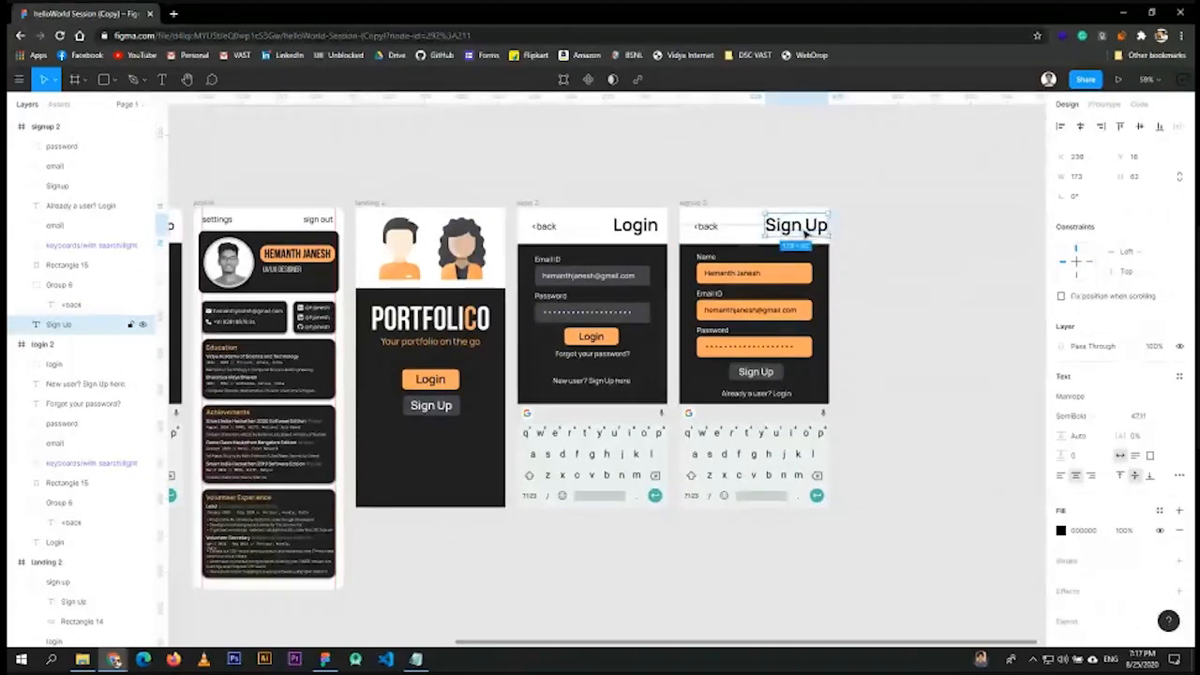
key("Left")
key("Left")
key("Left")
key("Left")
key("Left")
key("Left")
key("Left")
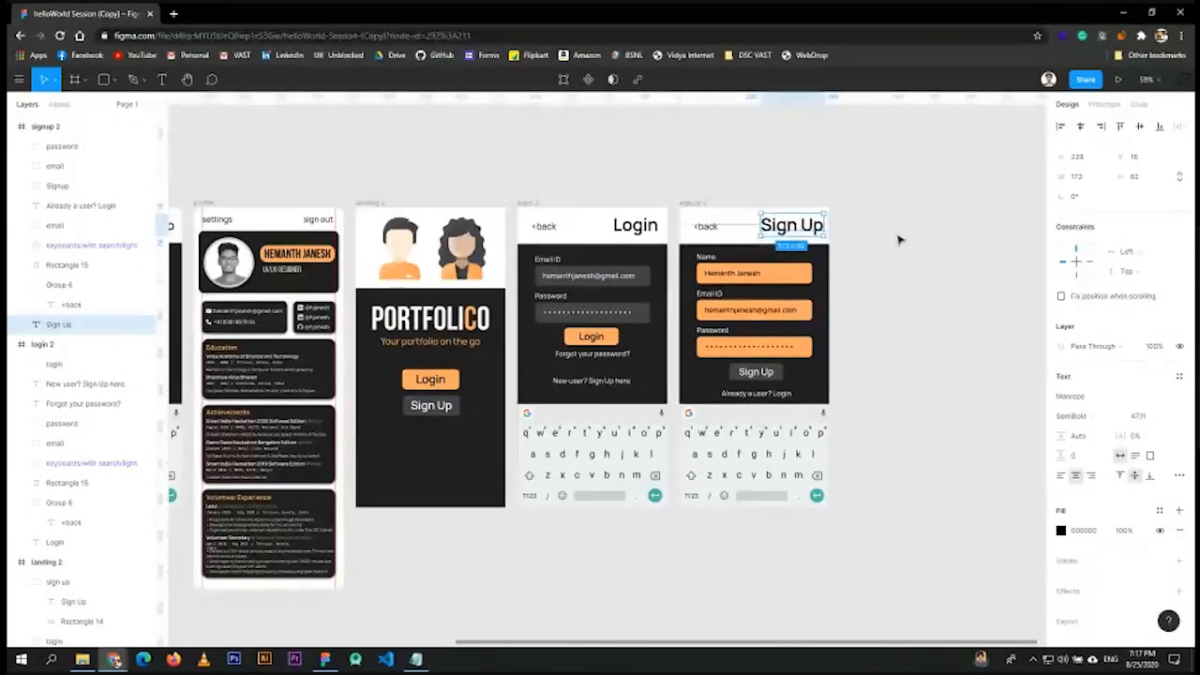
left_click(900, 239)
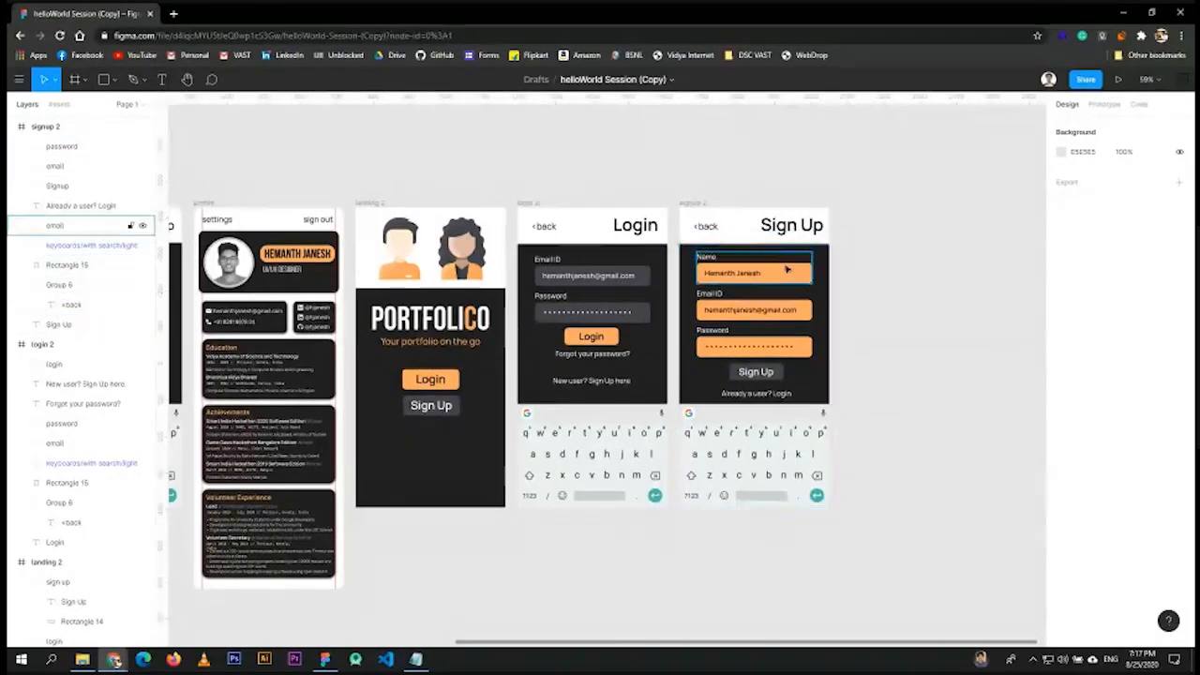
scroll(774, 282, "up", 5)
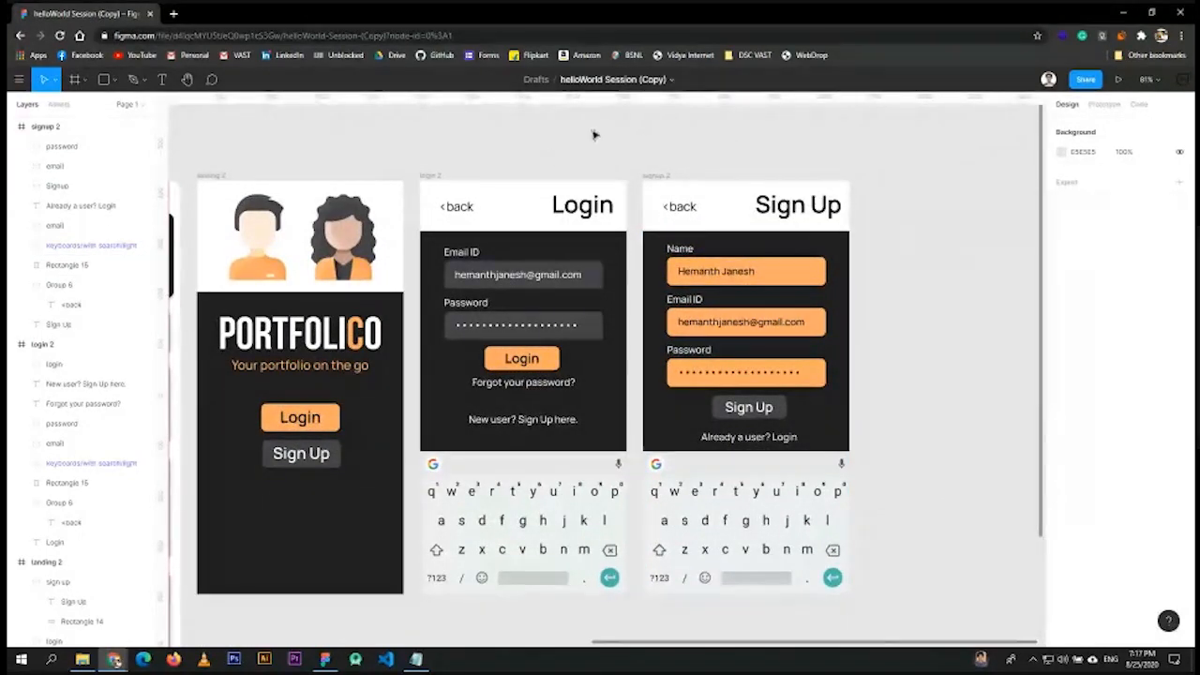
- Turn on the canvas rulers from the main menu's View options
left_click(18, 82)
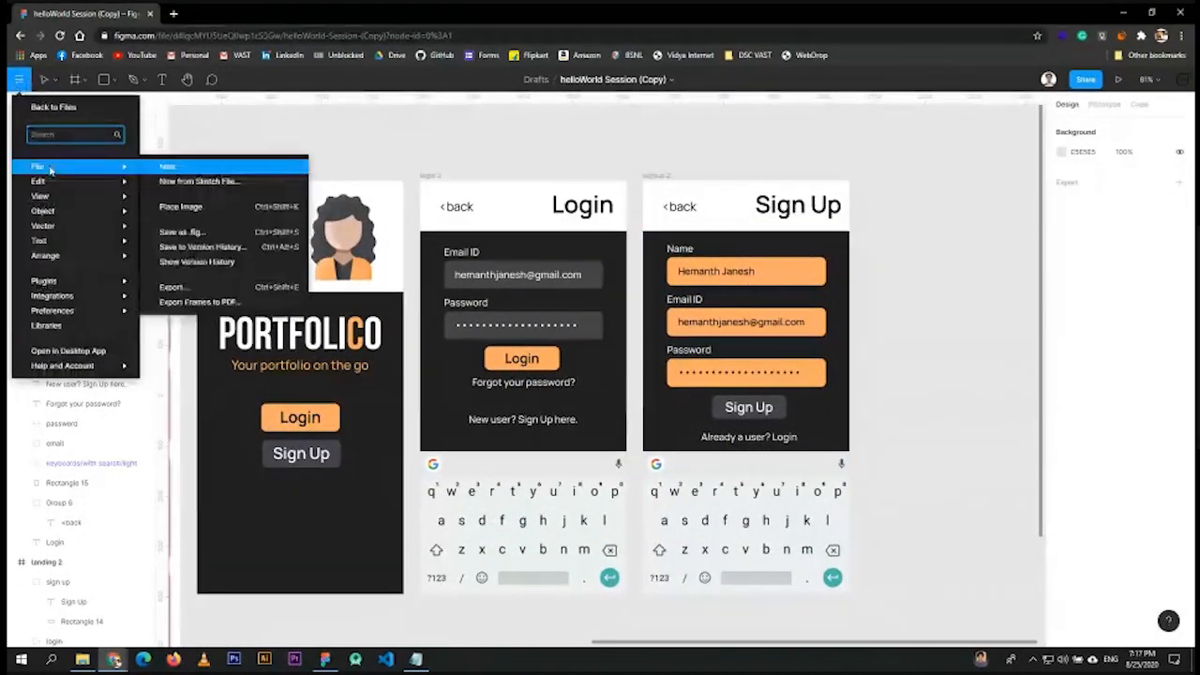
mouse_move(103, 197)
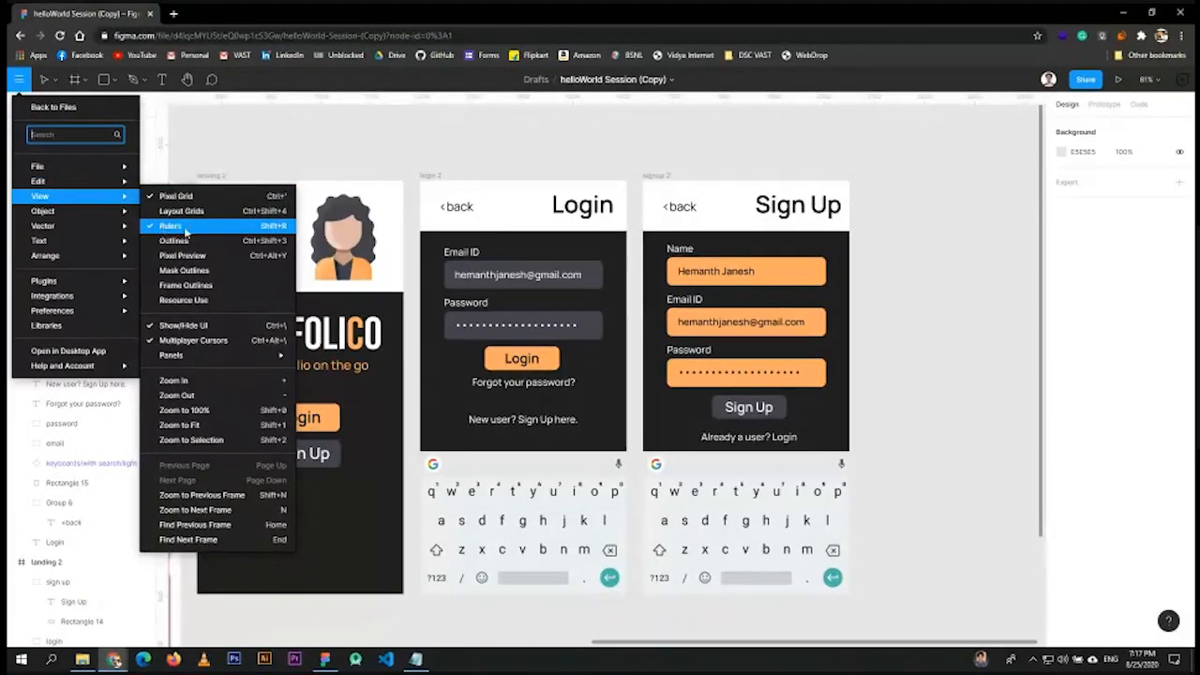
left_click(186, 230)
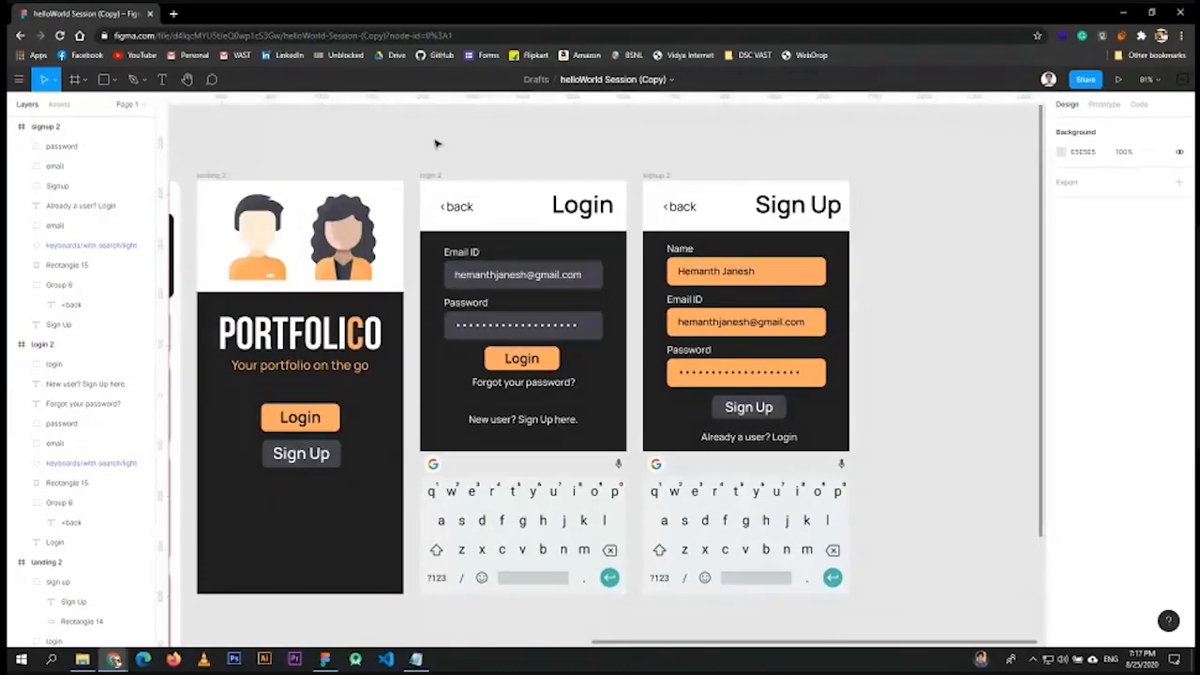
key("shift+r")
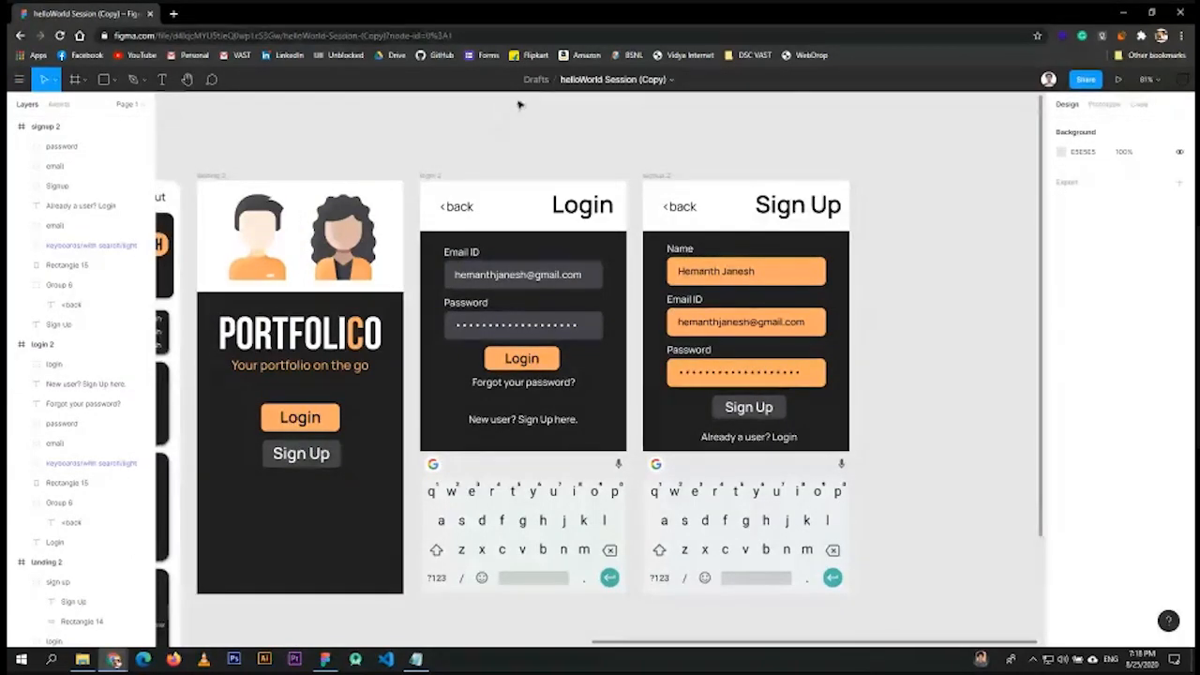
key("shift+r")
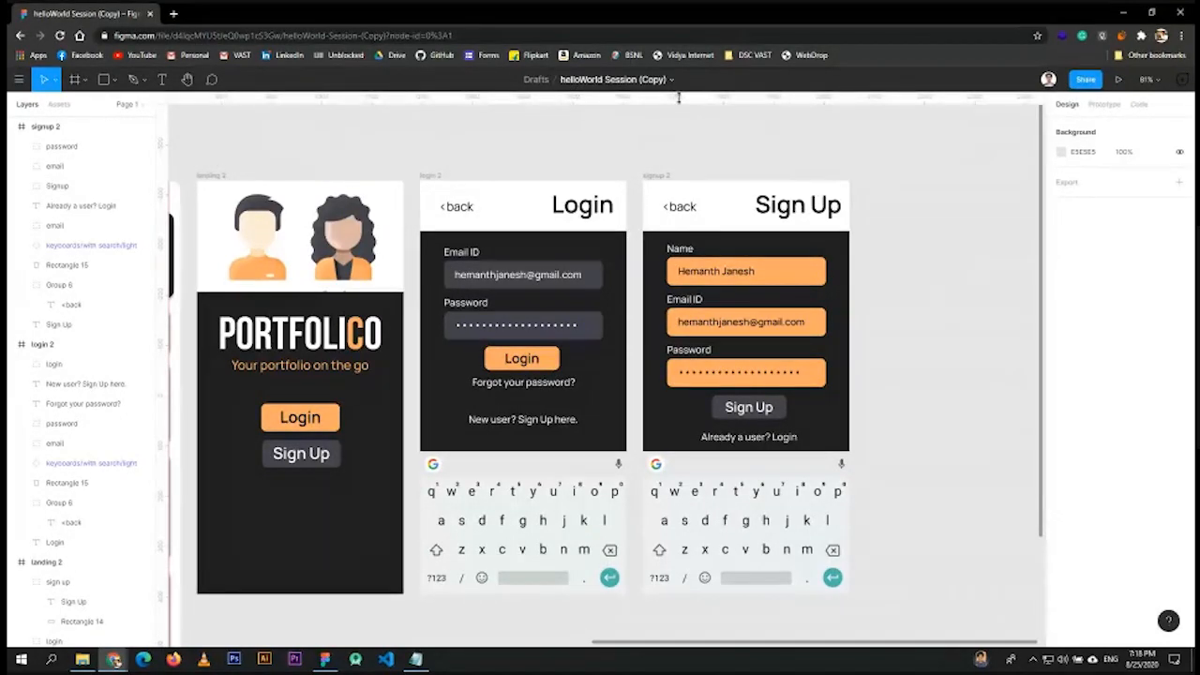
- Drag one horizontal guide and two vertical guides across the screens
left_click_drag(675, 96, 635, 249)
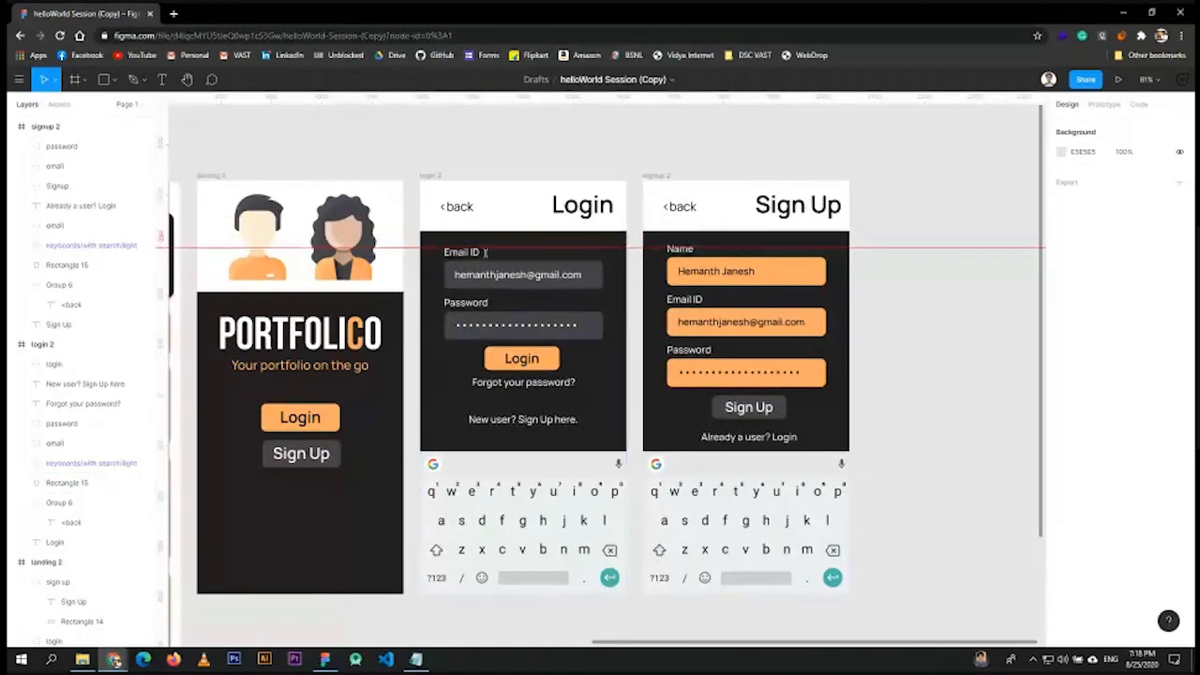
left_click(677, 260)
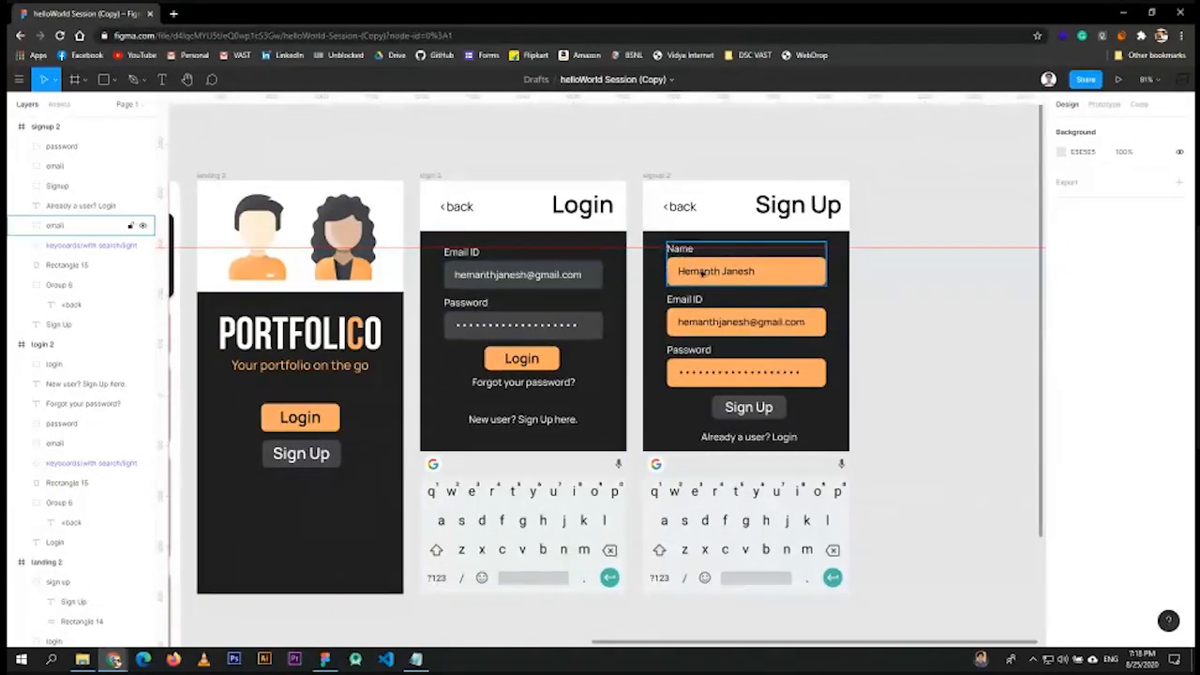
left_click(718, 166)
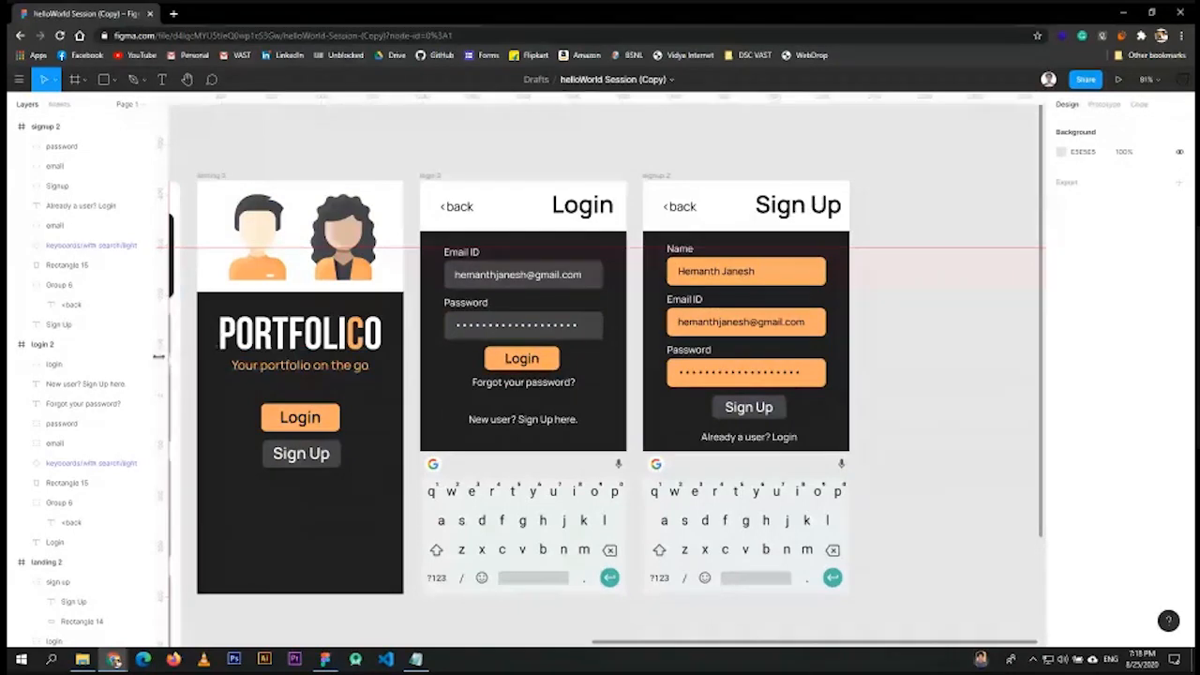
left_click_drag(176, 356, 664, 325)
left_click_drag(174, 345, 826, 304)
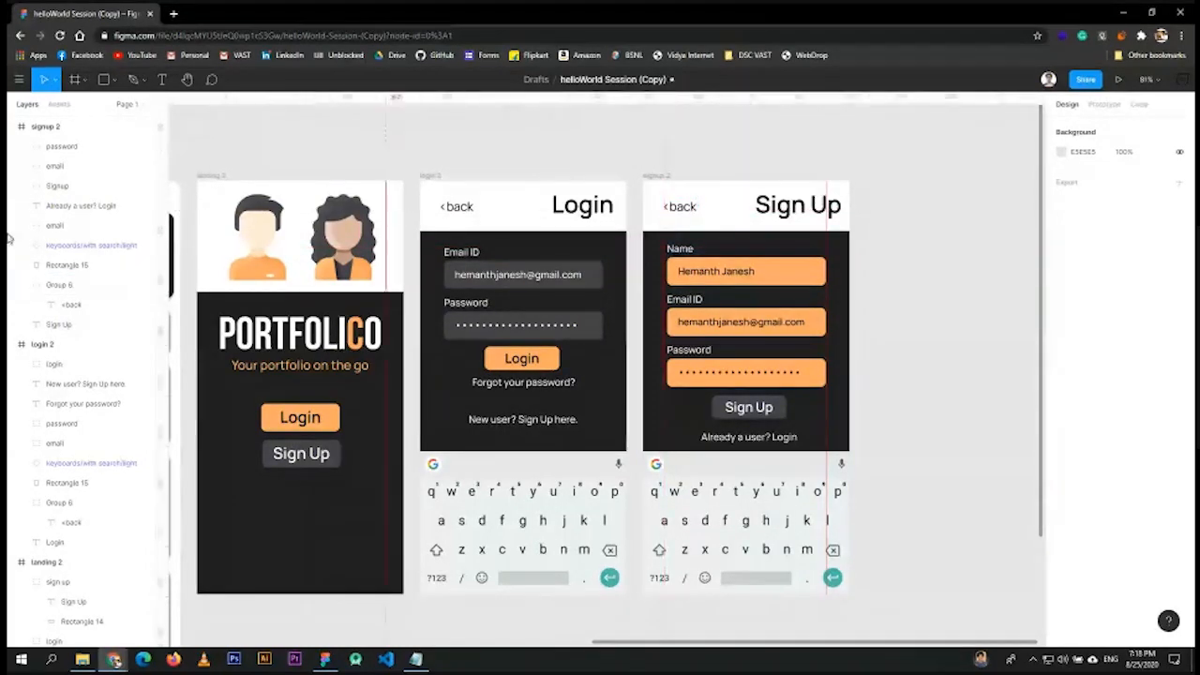
- Select landing 2, zoom out to fit all screens, and choose the Frame tool
left_click(46, 562)
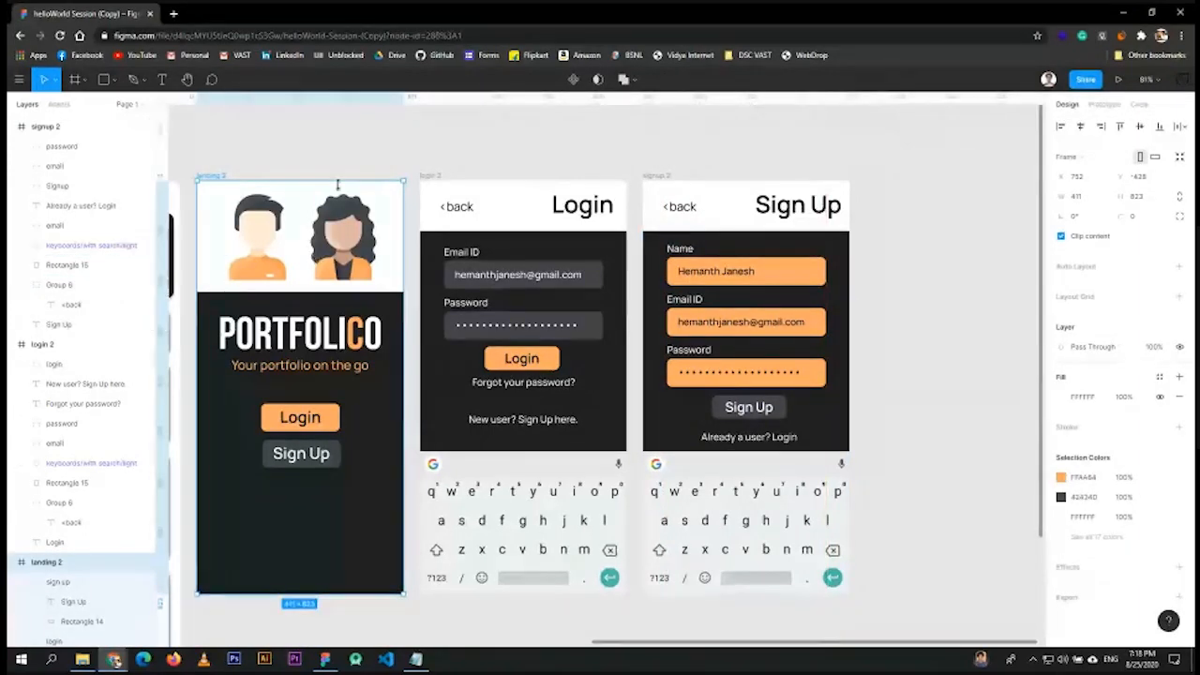
scroll(351, 306, "down", 5)
scroll(219, 312, "up", 1)
scroll(219, 312, "up", 2)
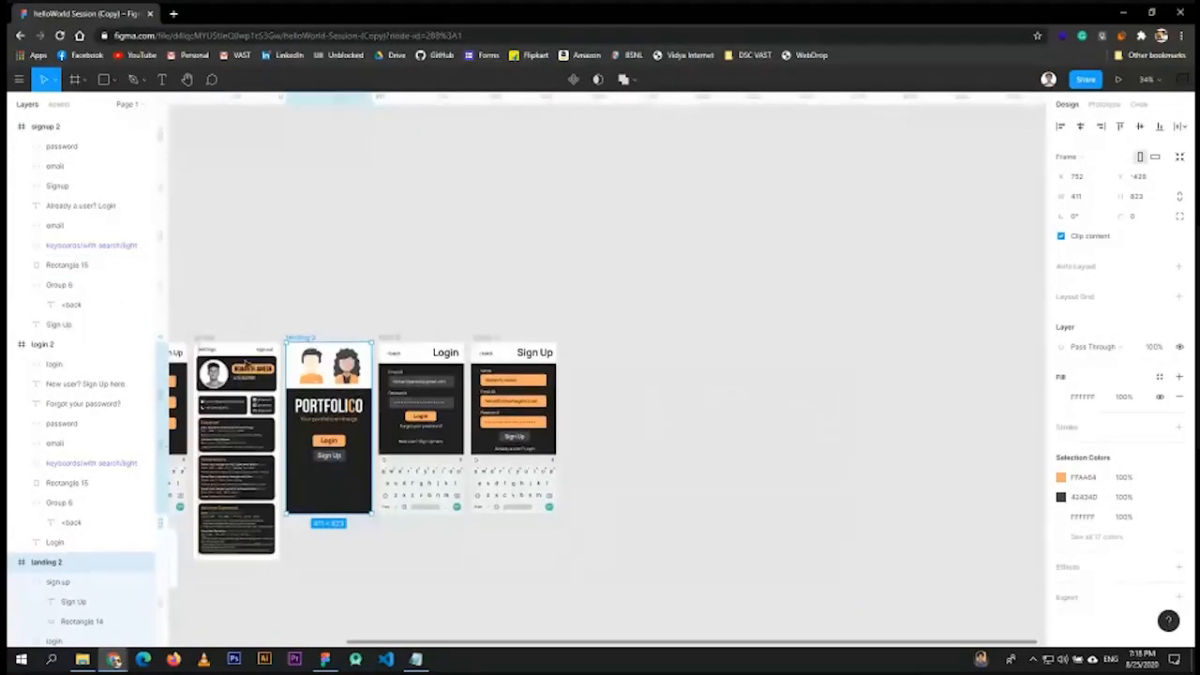
scroll(281, 244, "up", 3)
left_click_drag(384, 173, 518, 123)
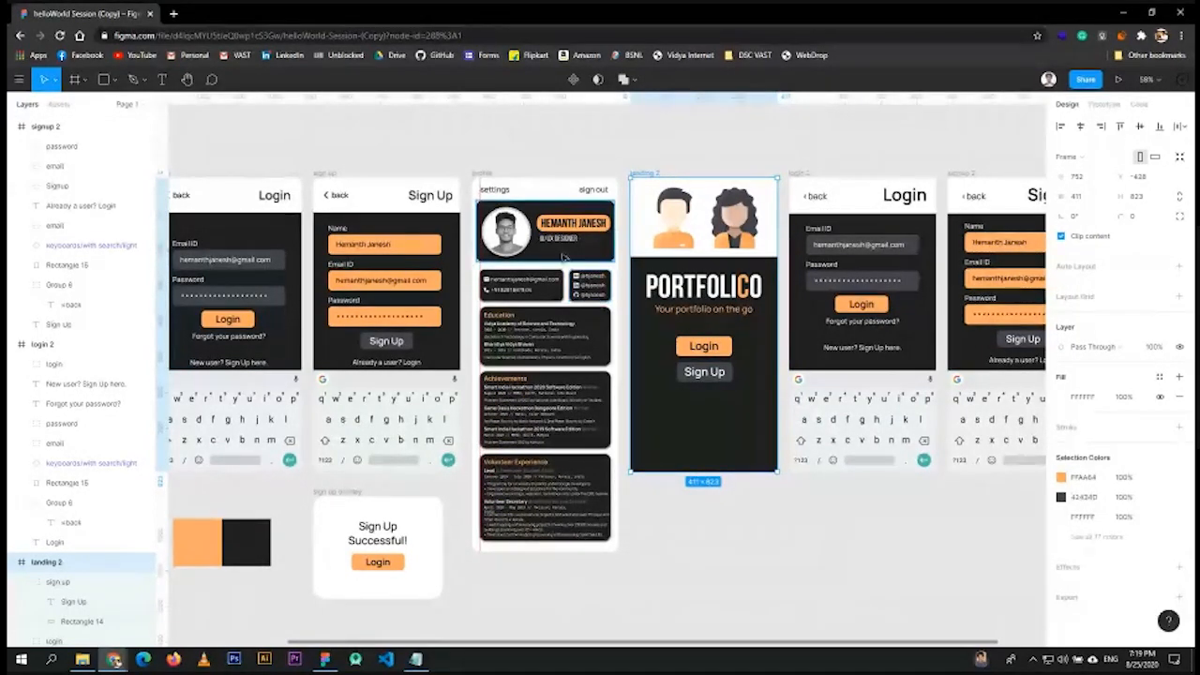
scroll(573, 334, "up", 8, "ctrl")
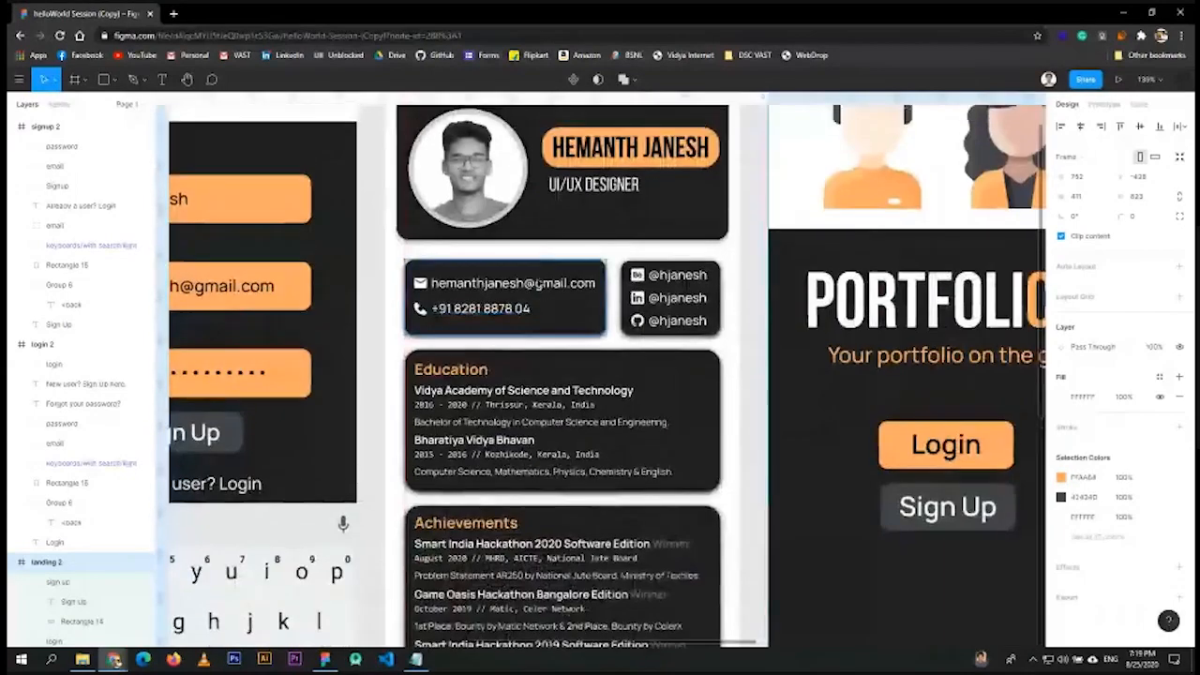
key("shift+1")
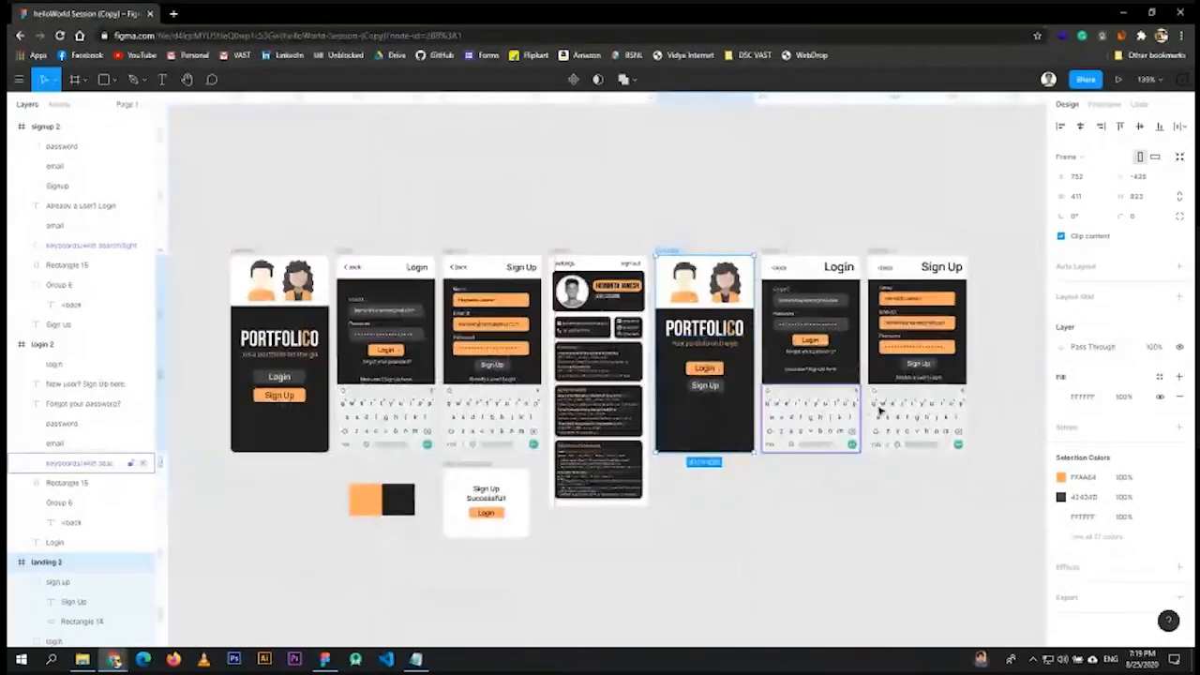
scroll(689, 364, "right", 5)
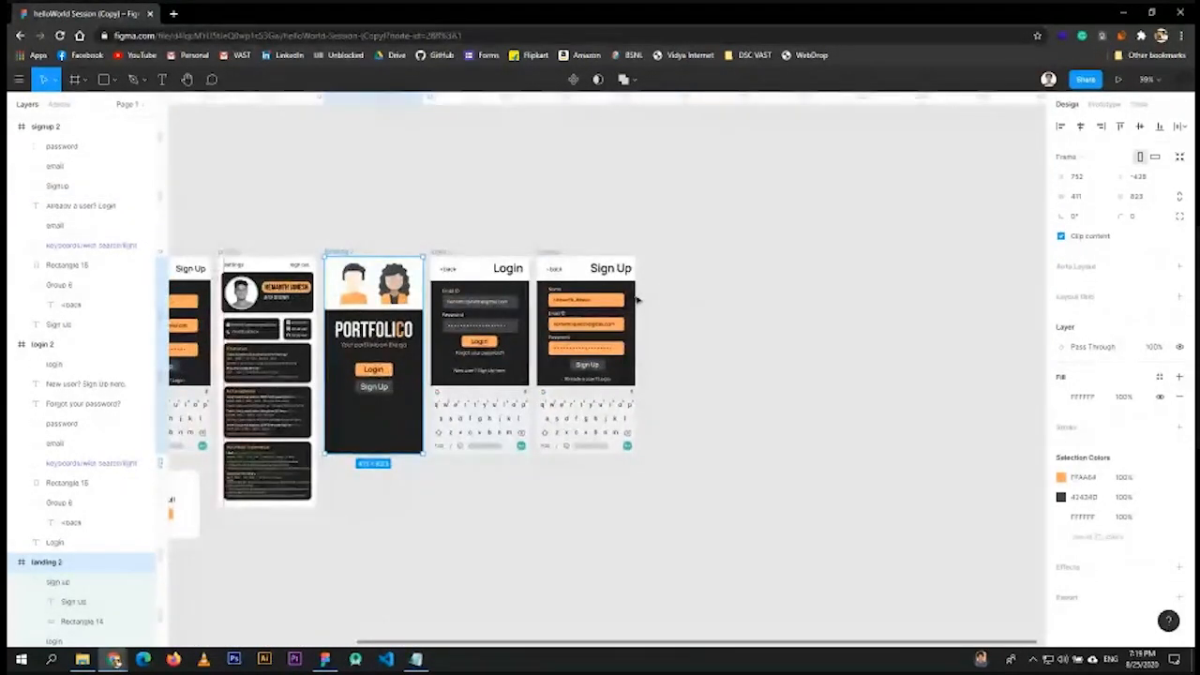
left_click(75, 79)
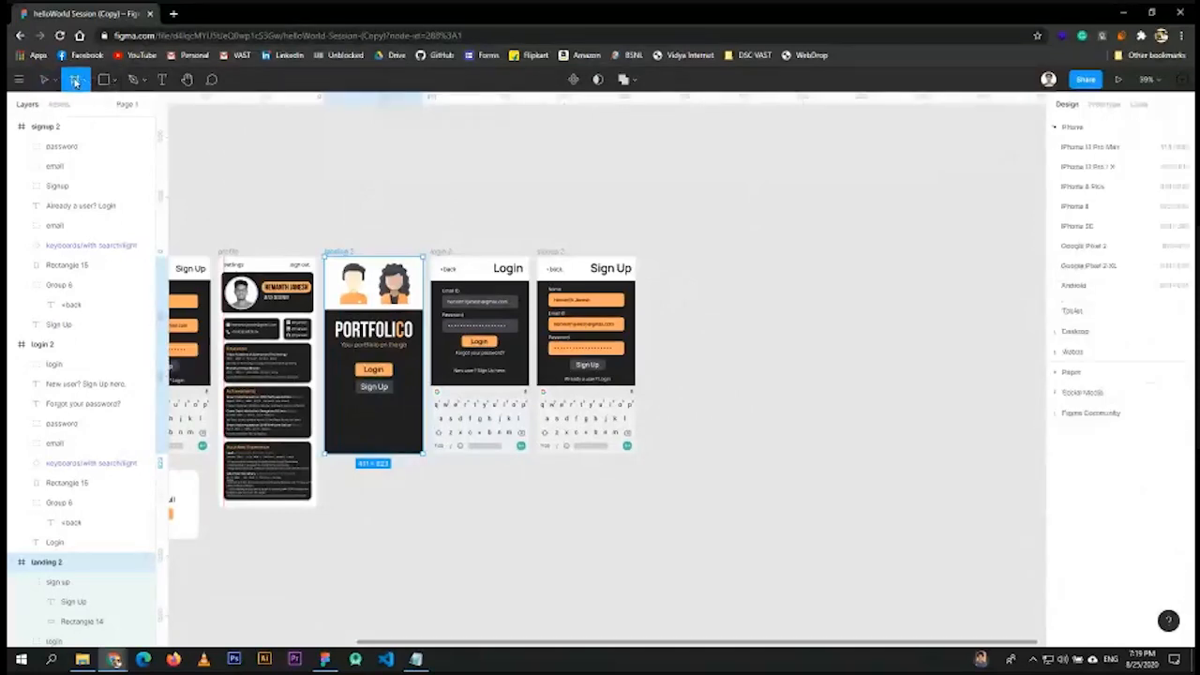
- Add a blank Google Pixel 2 XL frame (411 × 823) from the Phone presets
left_click(1087, 265)
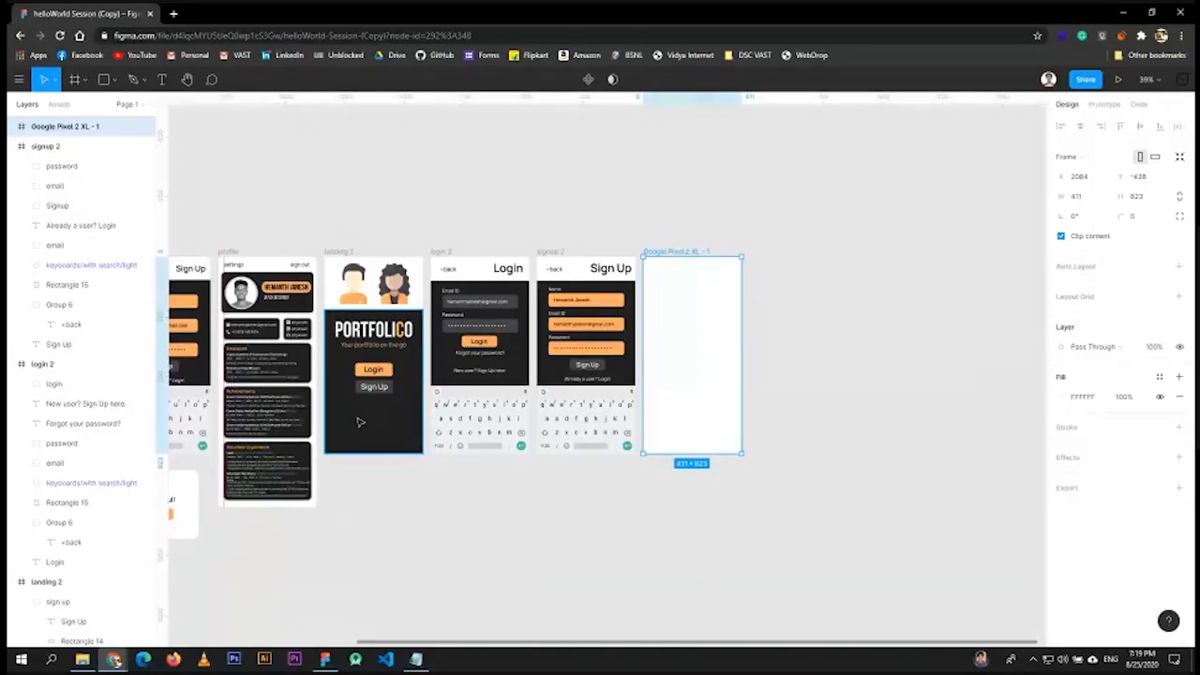
scroll(509, 231, "left", 3)
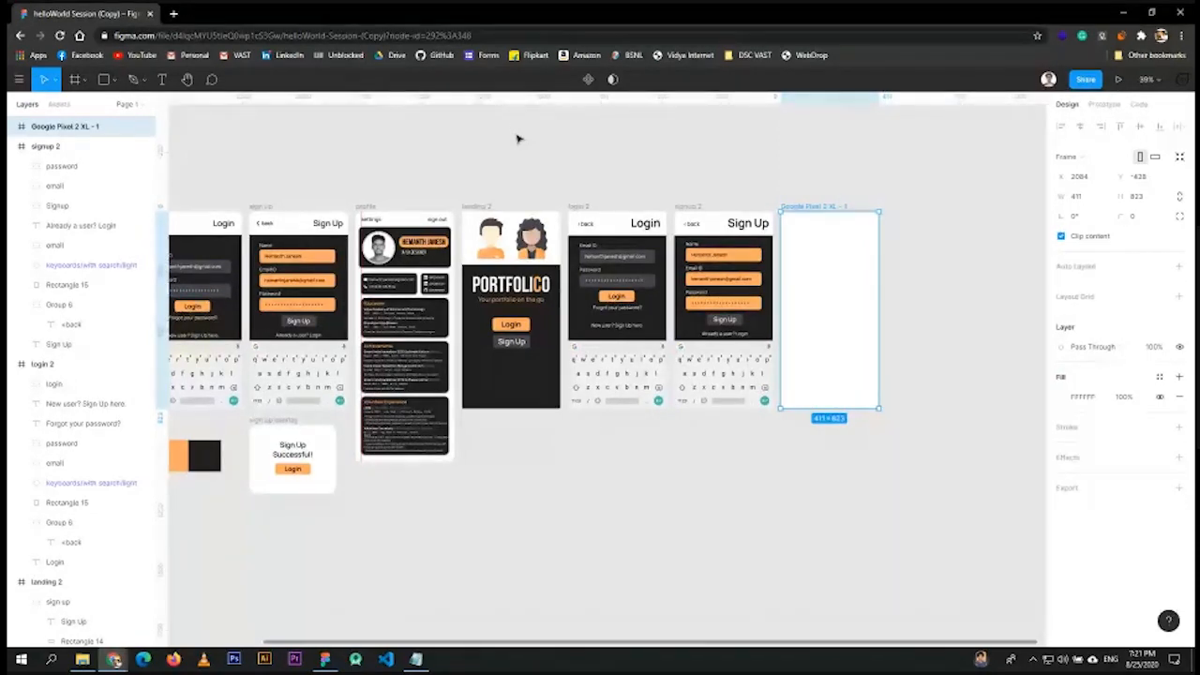
scroll(798, 319, "up", 3)
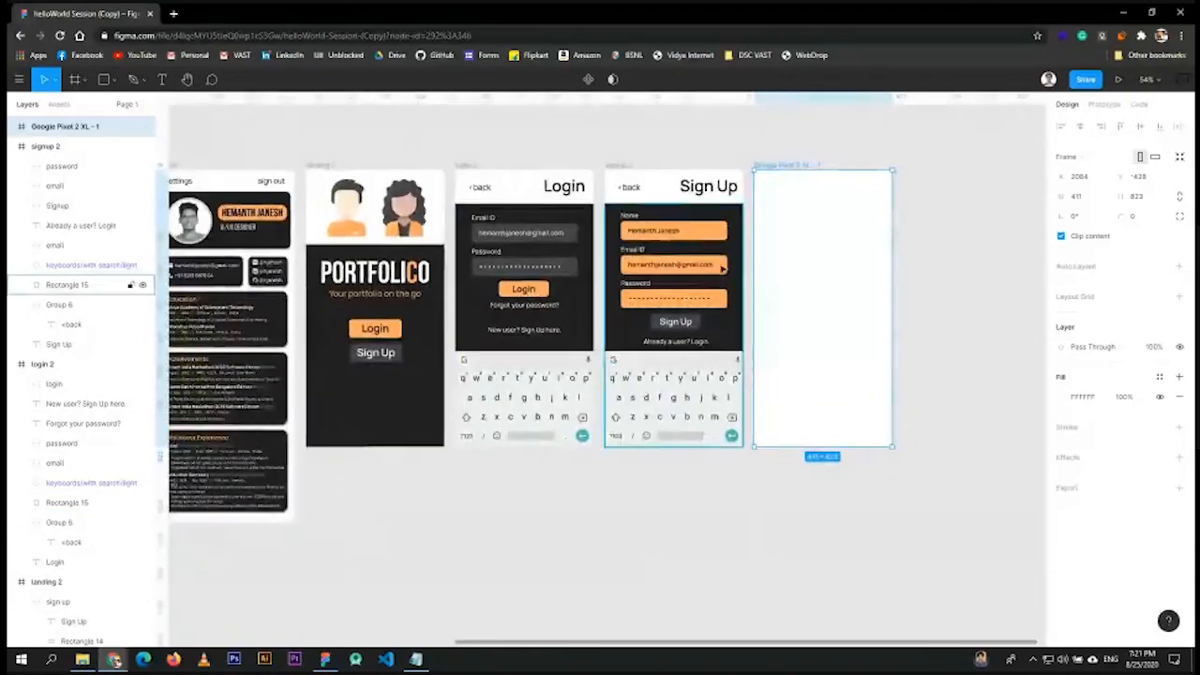
scroll(703, 266, "up", 3)
scroll(703, 265, "up", 2)
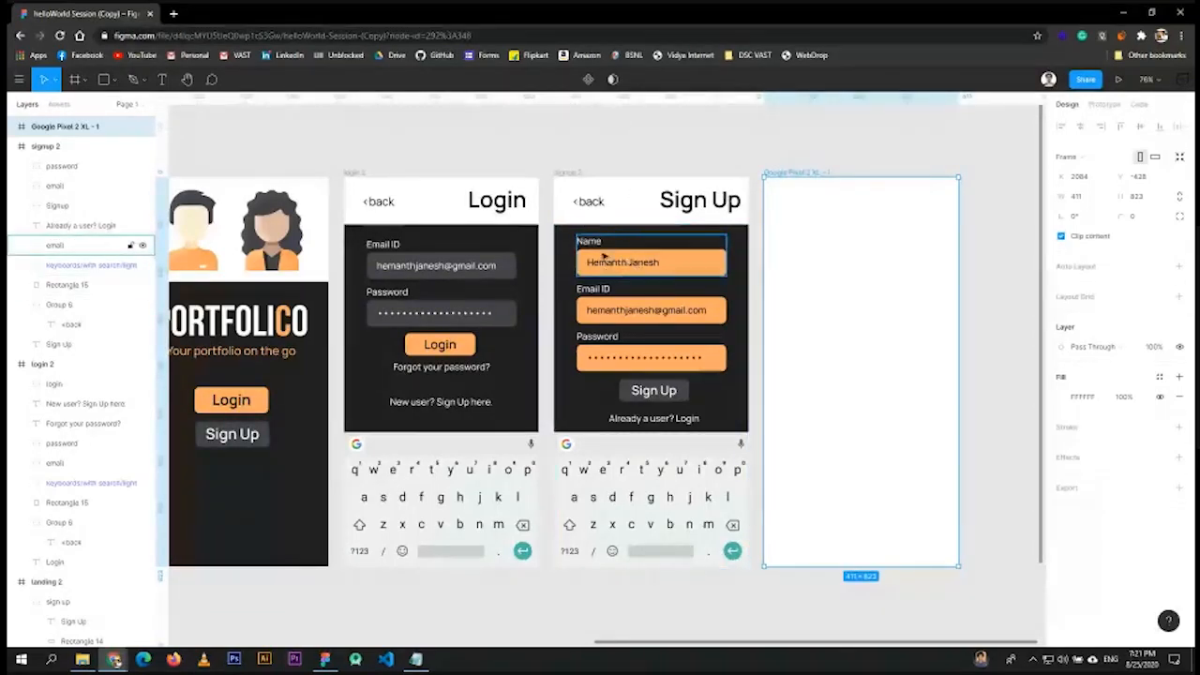
left_click(573, 157)
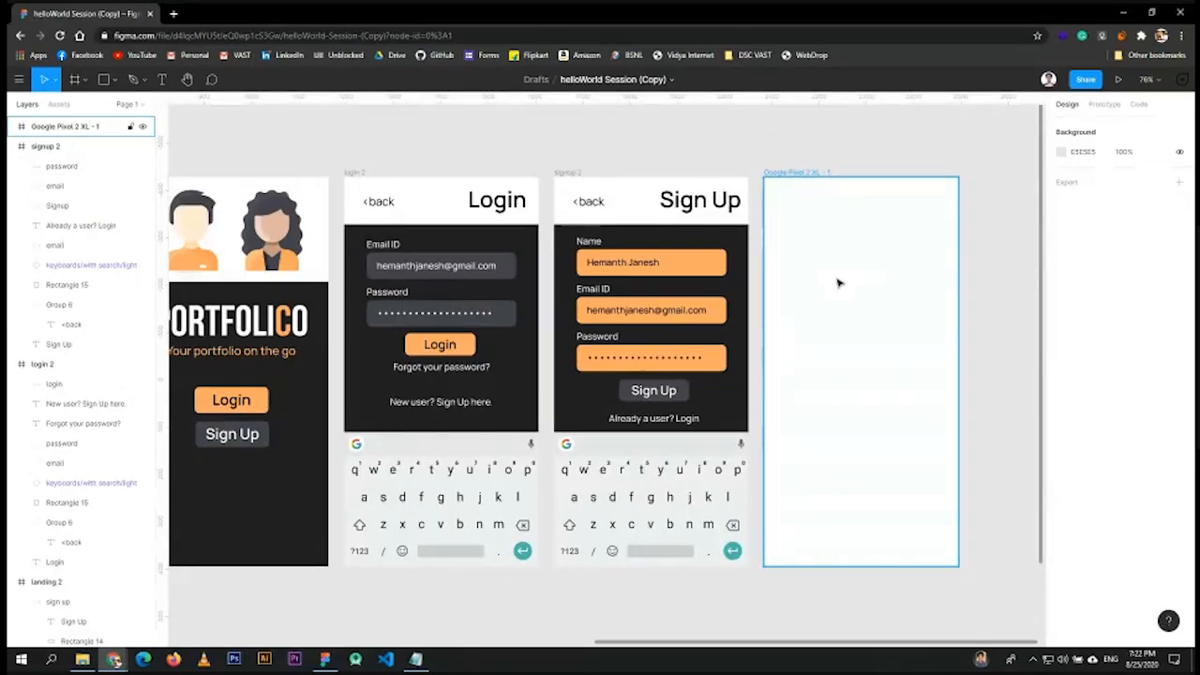
scroll(781, 187, "down", 5)
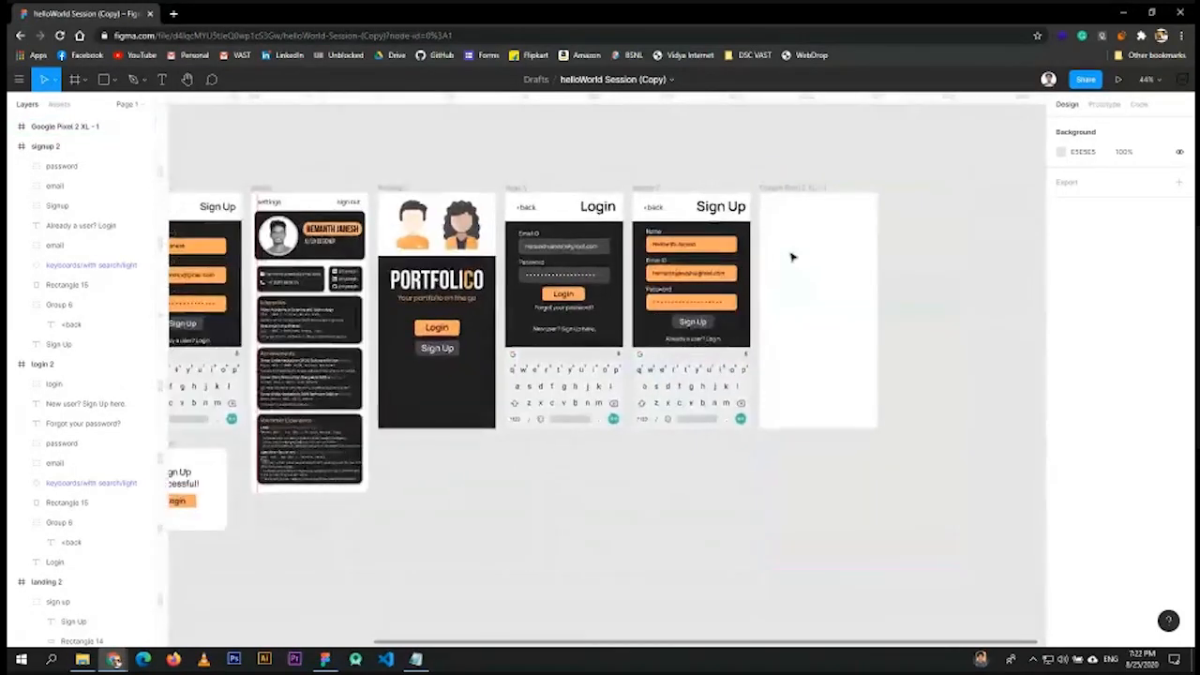
- Rename the new blank frame to 'profile 2'
scroll(792, 184, "up", 3)
left_click(786, 166)
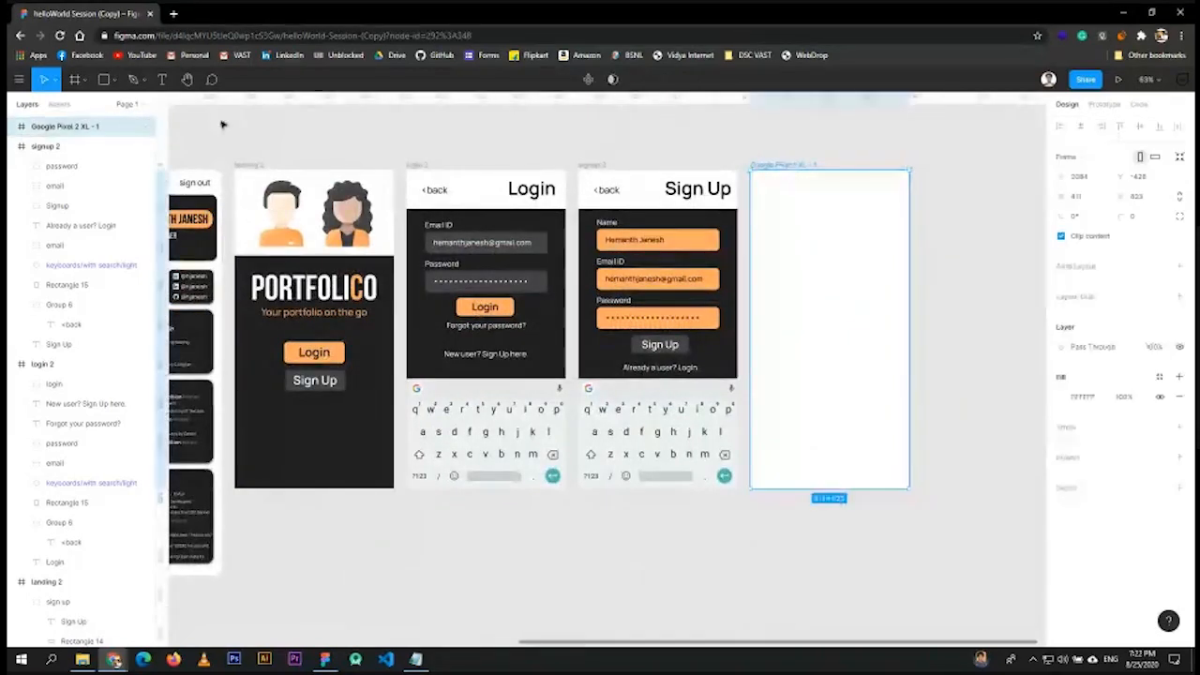
double_click(66, 127)
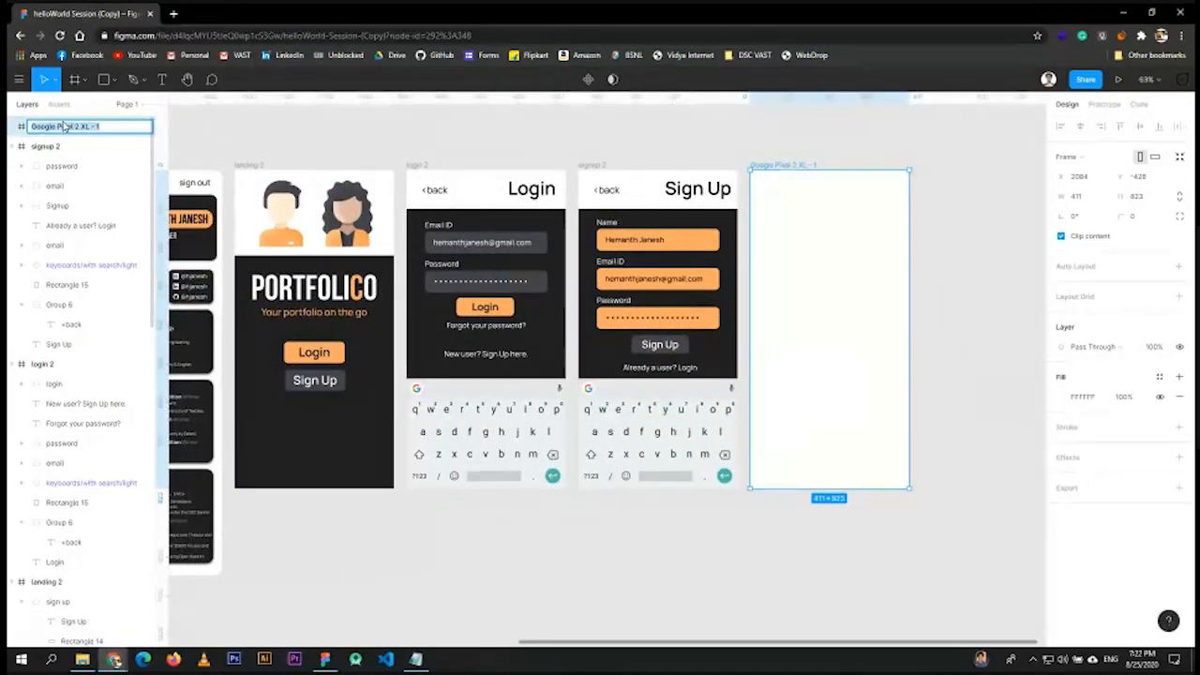
type("profil")
key("Return")
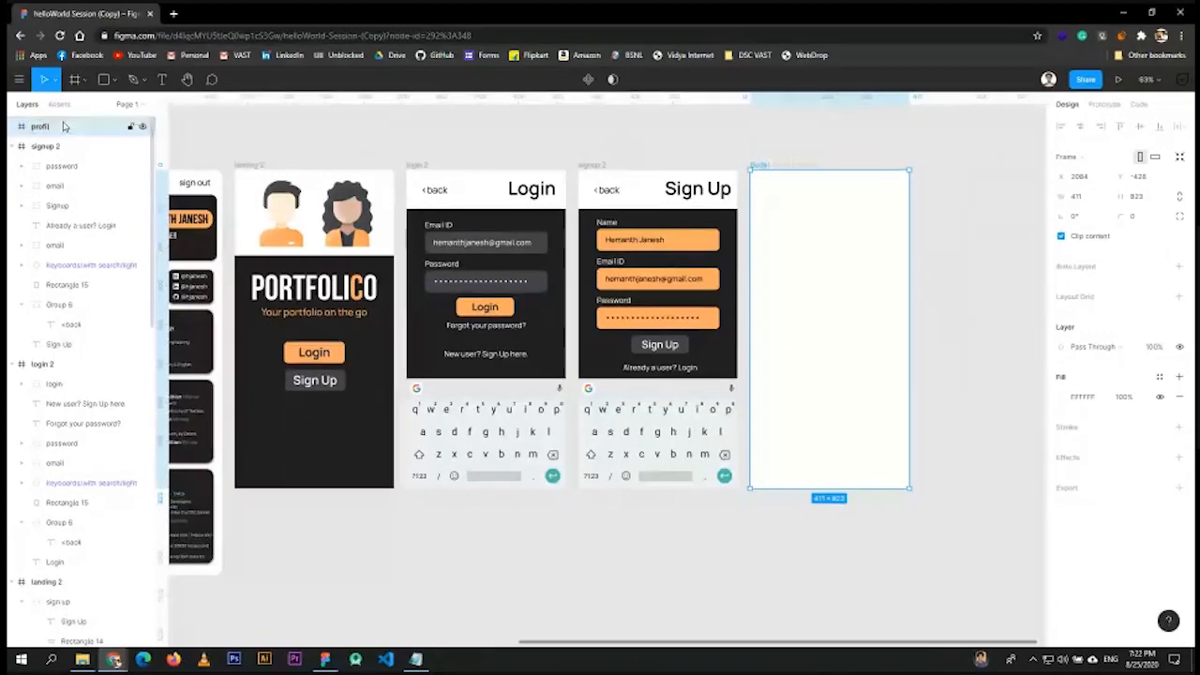
double_click(56, 128)
left_click(55, 130)
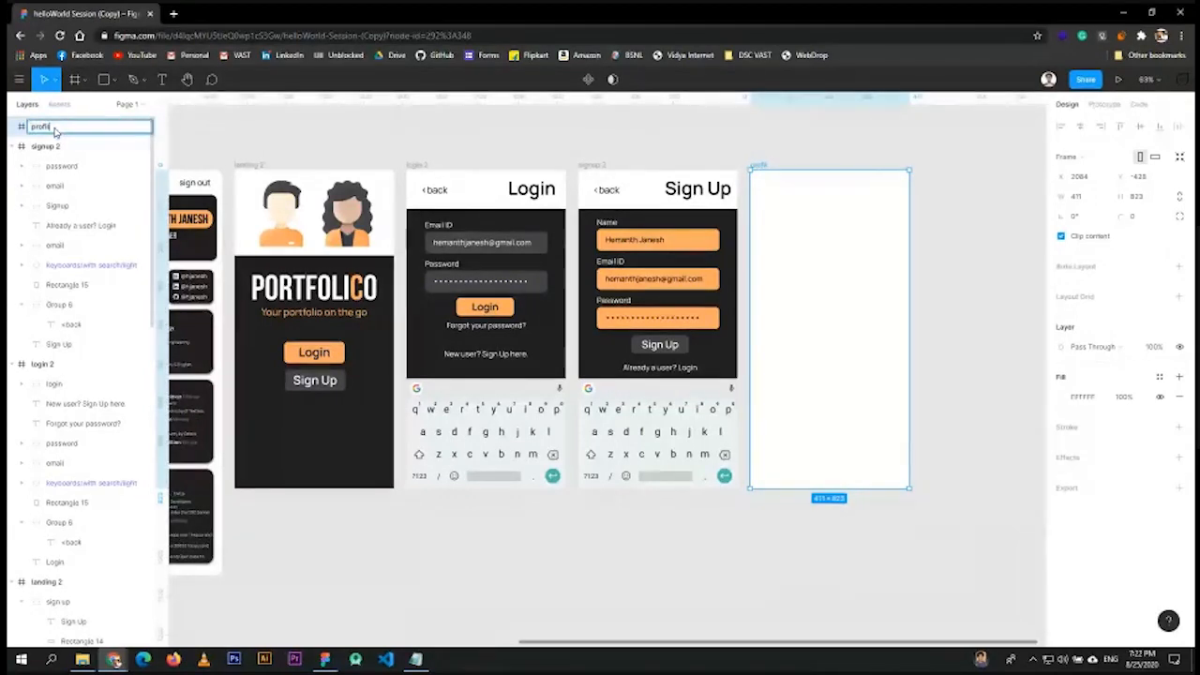
type("e 2")
key("Return")
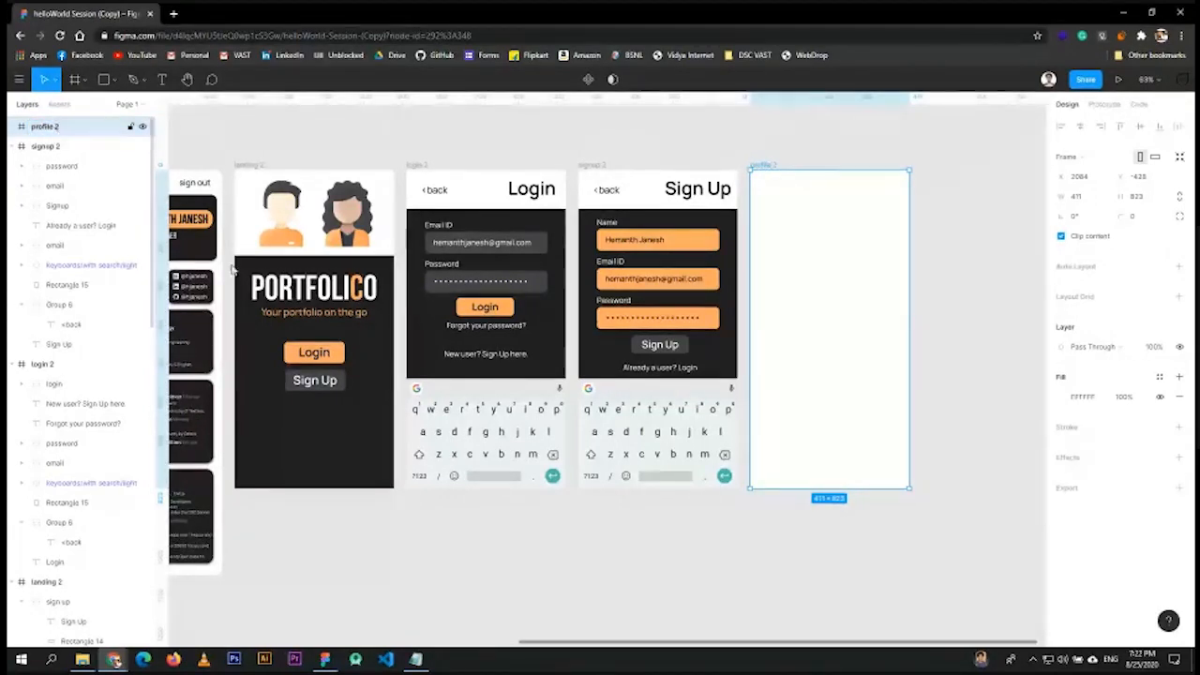
left_click(334, 535)
- Stretch profile 2 to 1047 high and add a guide along its bottom edge
left_click_drag(311, 512, 538, 522)
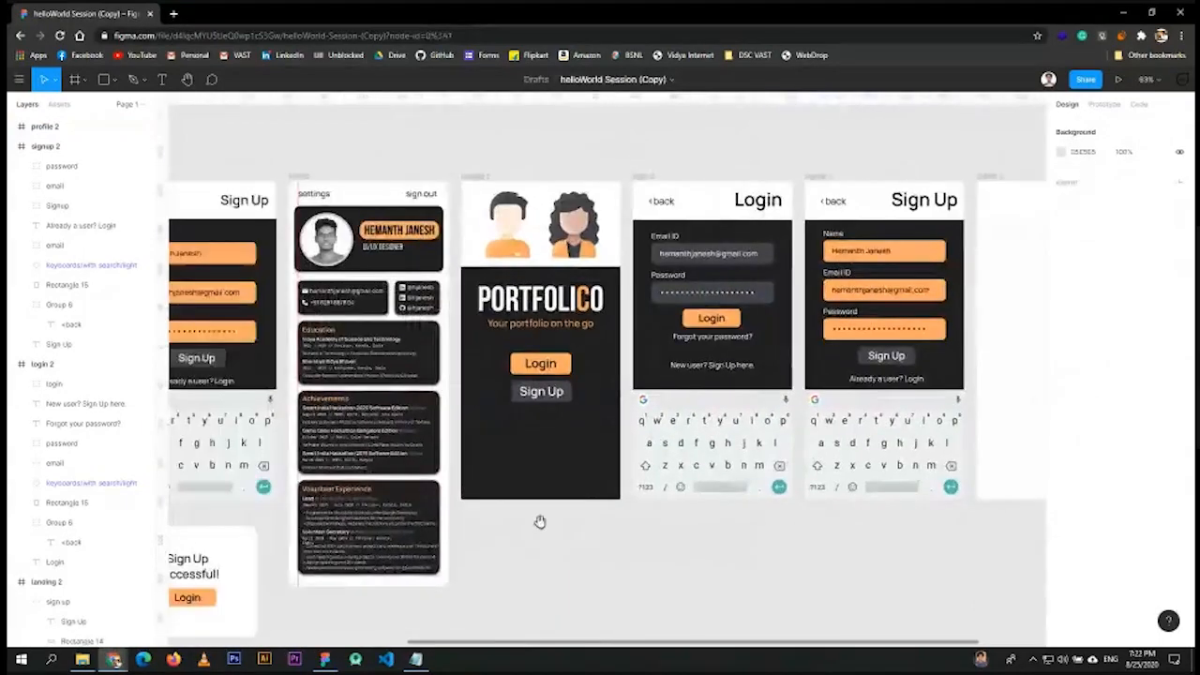
left_click(1004, 428)
left_click_drag(937, 549, 706, 514)
left_click_drag(850, 459, 850, 546)
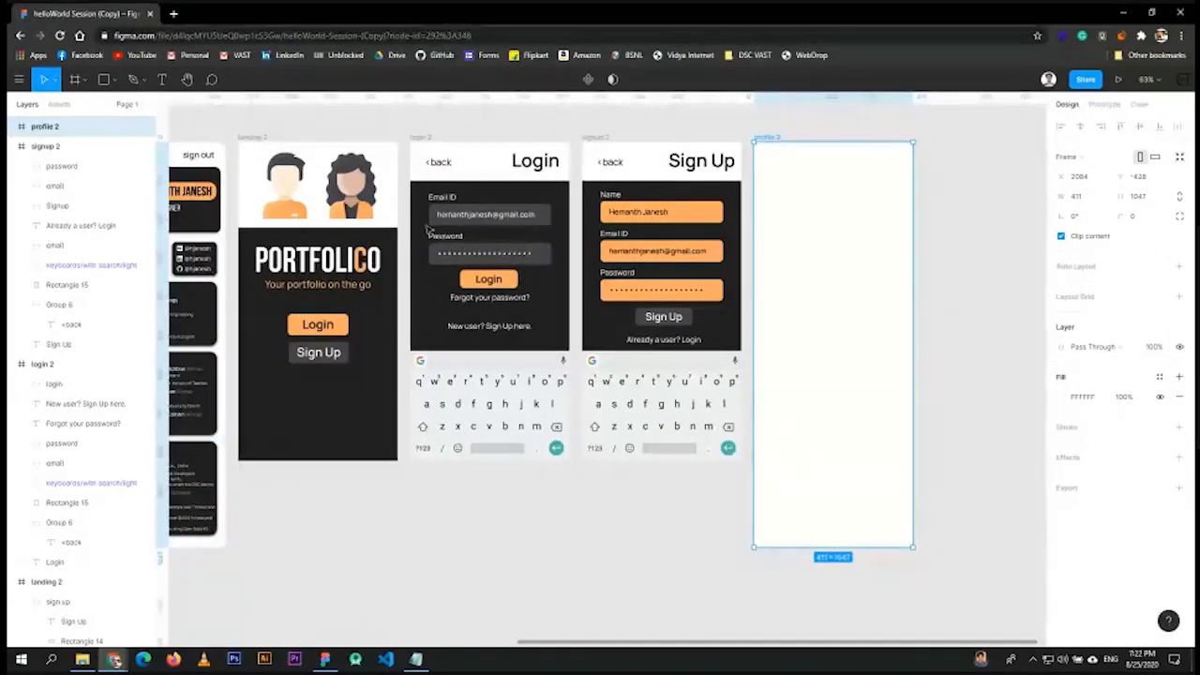
left_click_drag(482, 98, 292, 541)
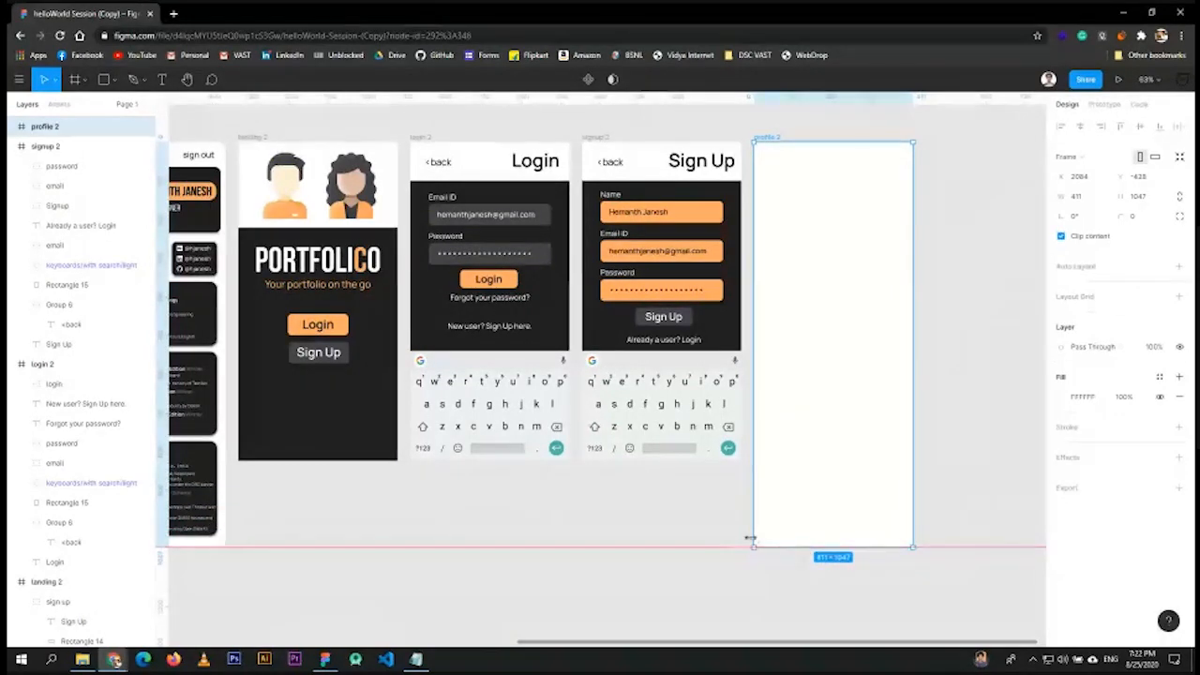
scroll(525, 484, "left", 3)
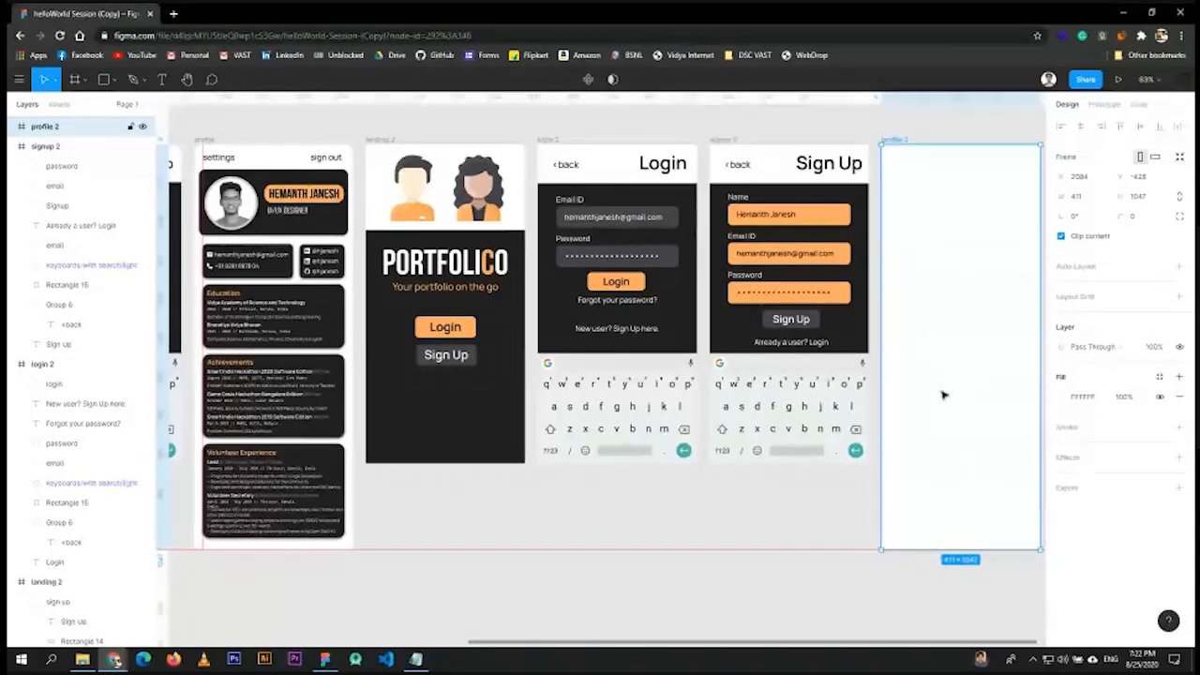
- Inspect the profile screen's header group and its layers in the layer list
key("Escape")
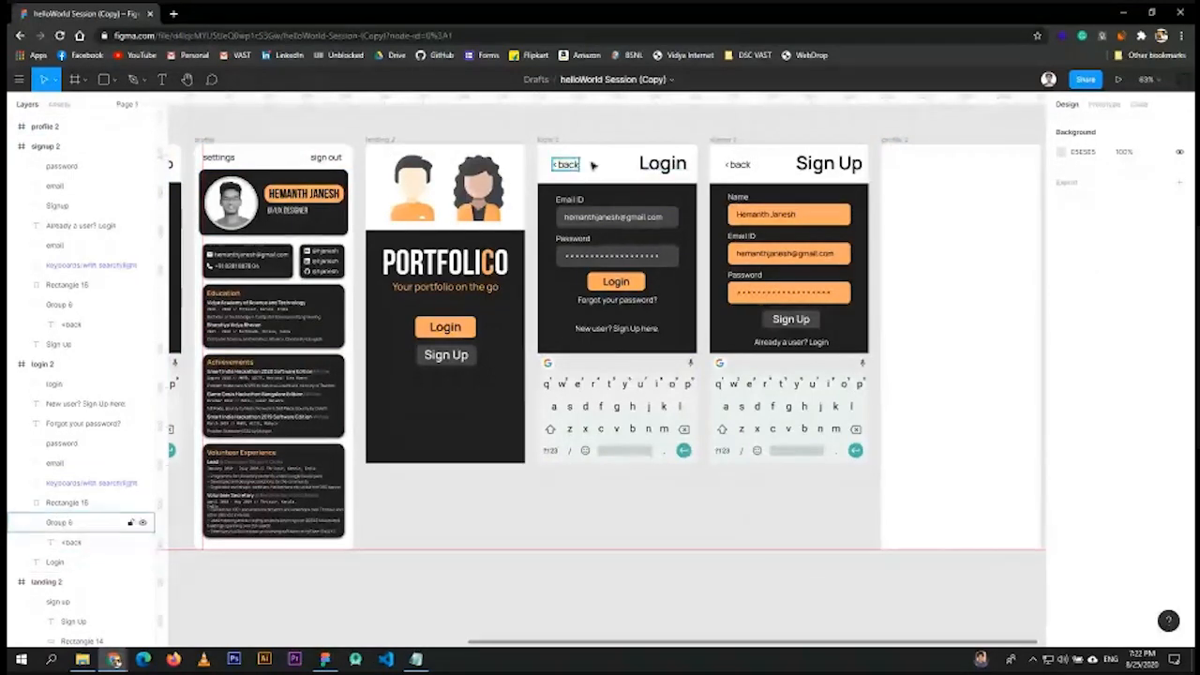
left_click(255, 156)
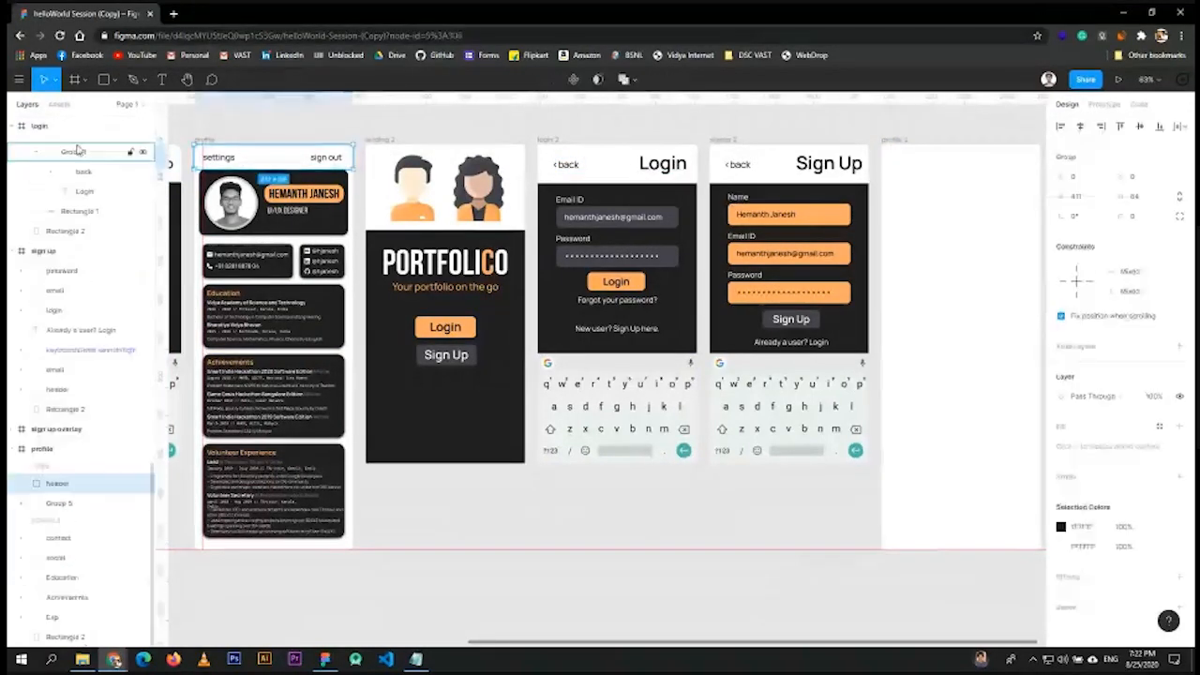
left_click(20, 484)
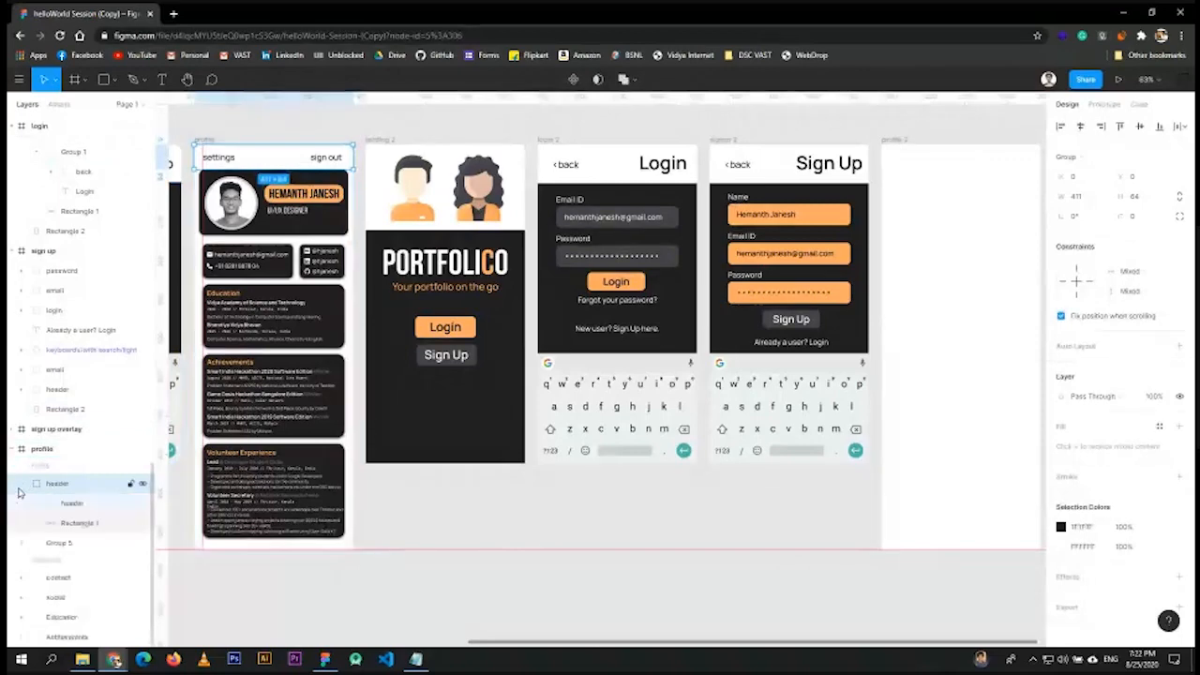
left_click(77, 522)
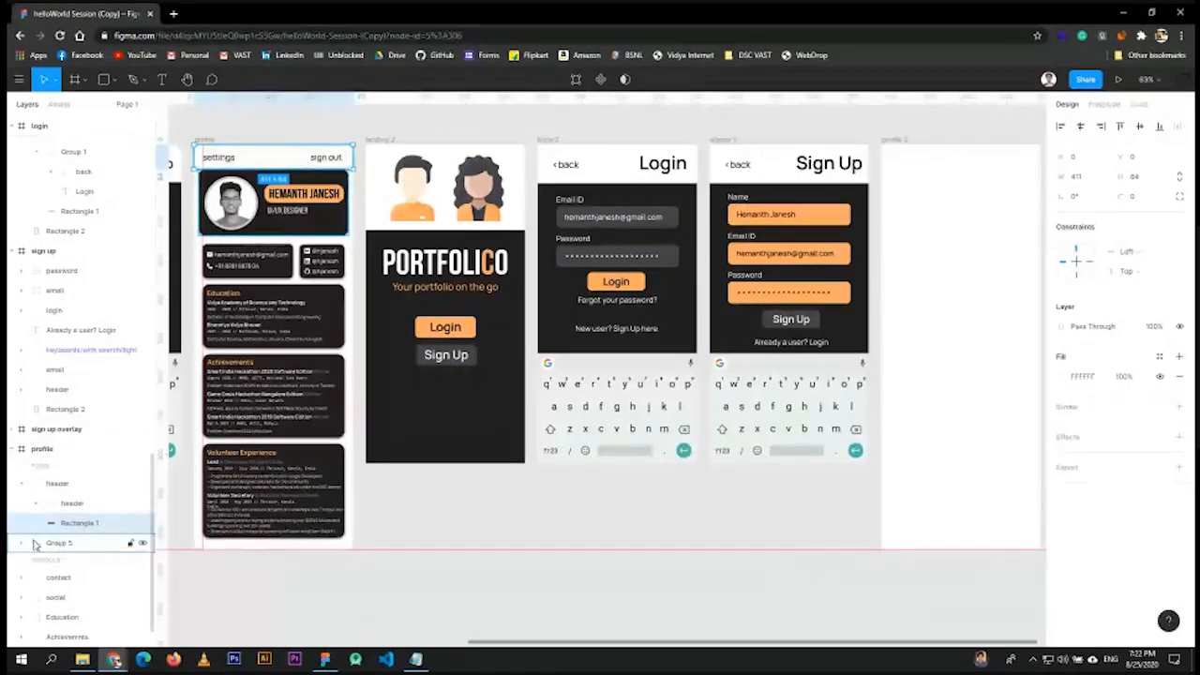
left_click(35, 543)
left_click(76, 567)
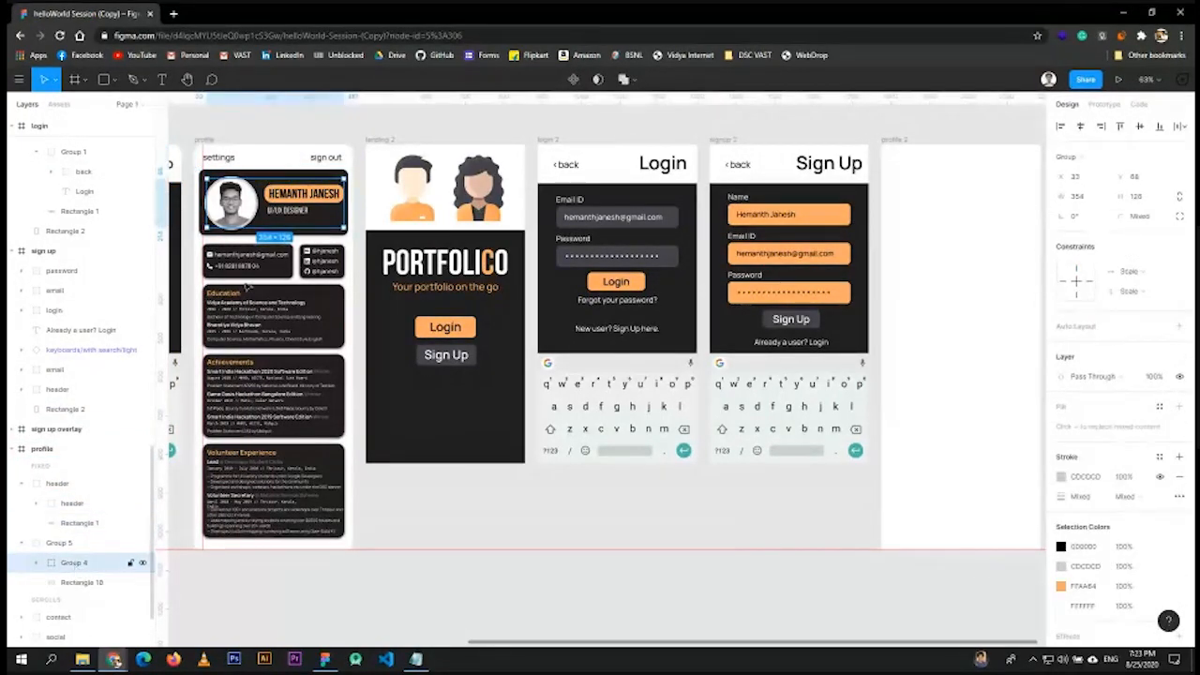
left_click(56, 483)
left_click(37, 504)
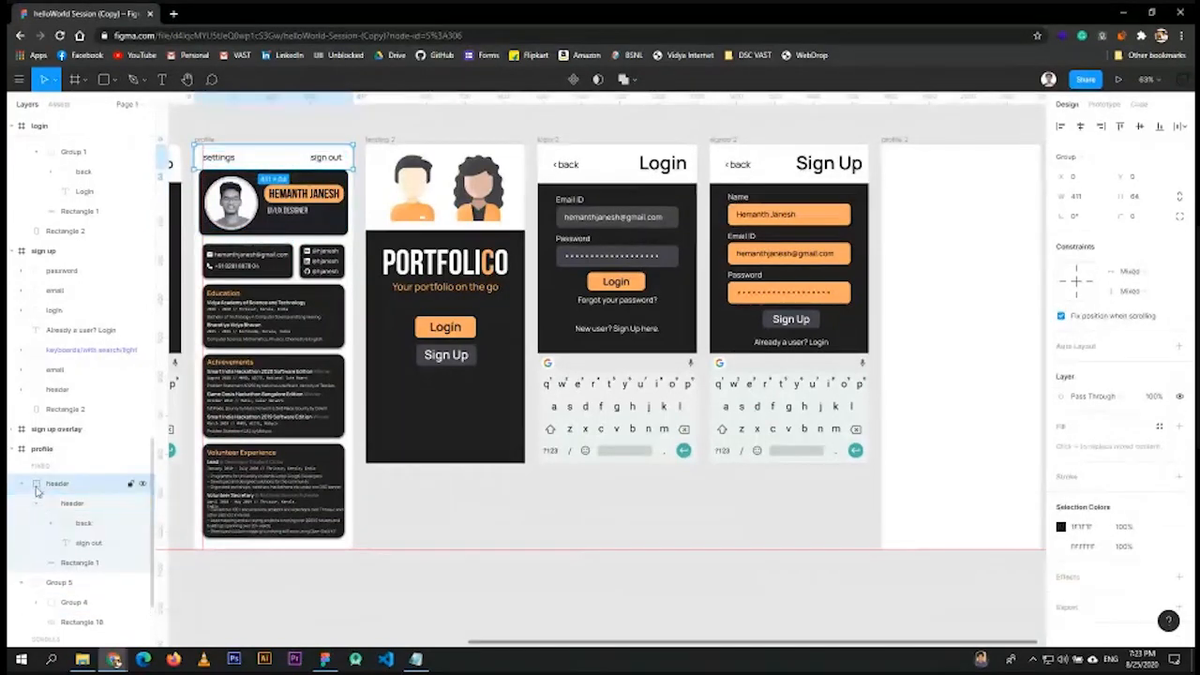
left_click(87, 559)
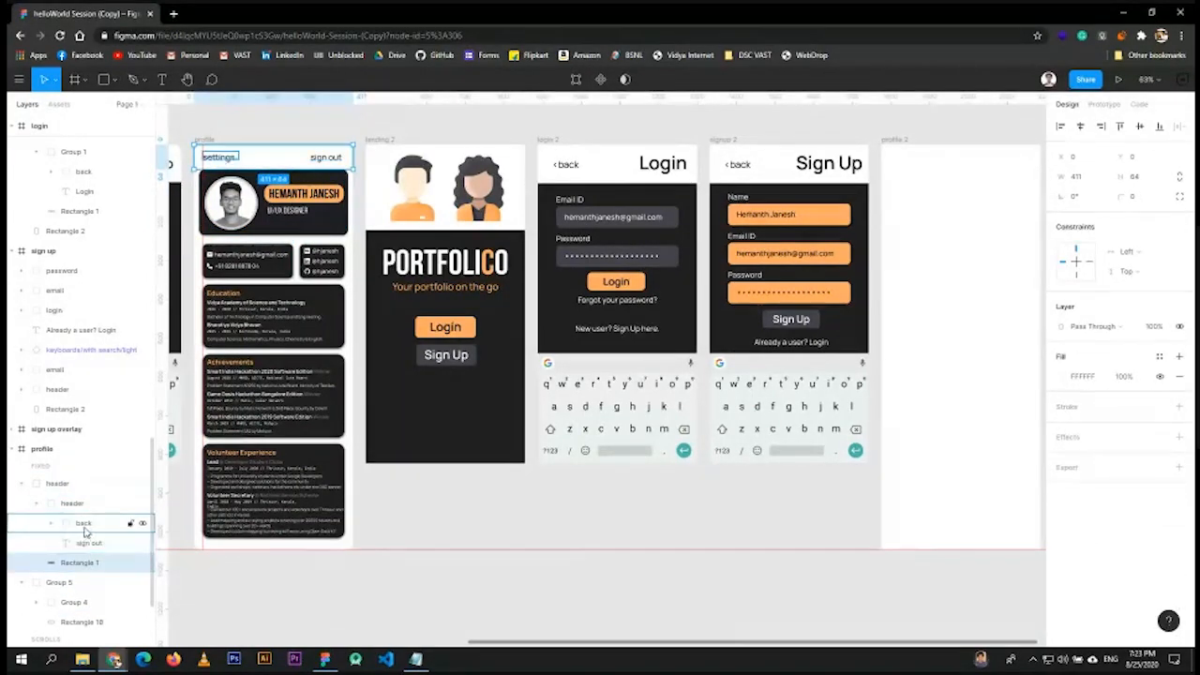
left_click(82, 542)
left_click(82, 522, "shift")
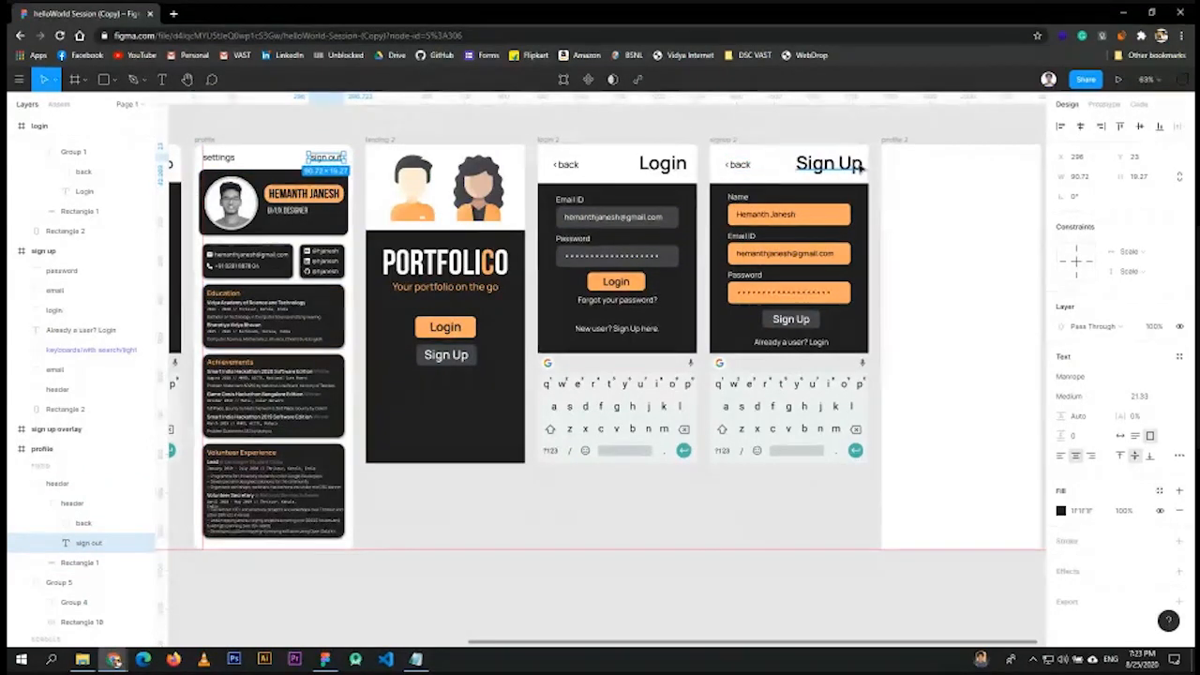
- Copy the profile screen's whole header group to the top of profile 2
left_click(266, 160)
left_click_drag(269, 160, 958, 161)
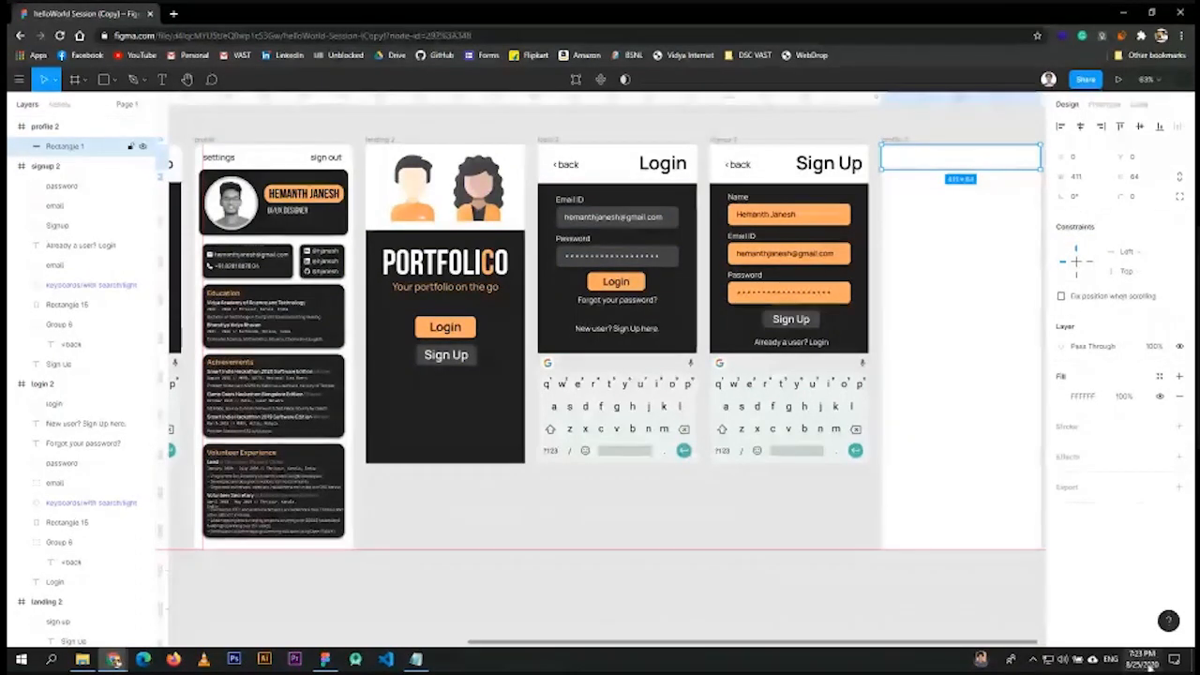
mouse_move(1128, 660)
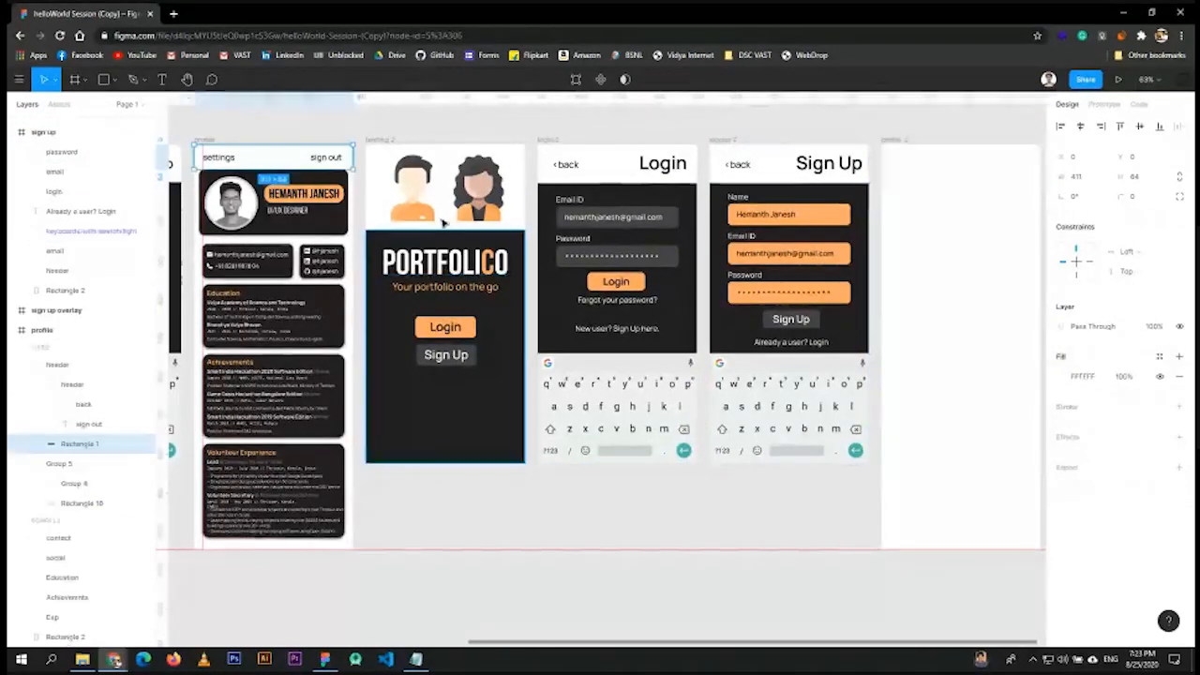
left_click(274, 150)
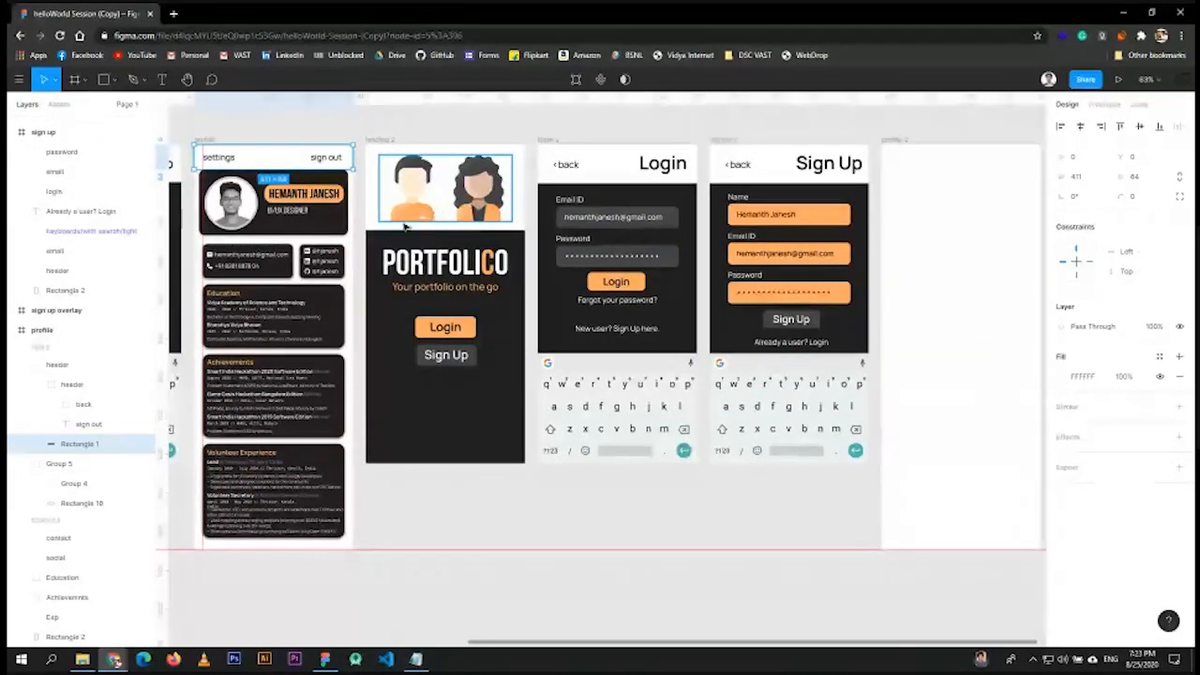
left_click(57, 364)
left_click_drag(259, 159, 949, 160)
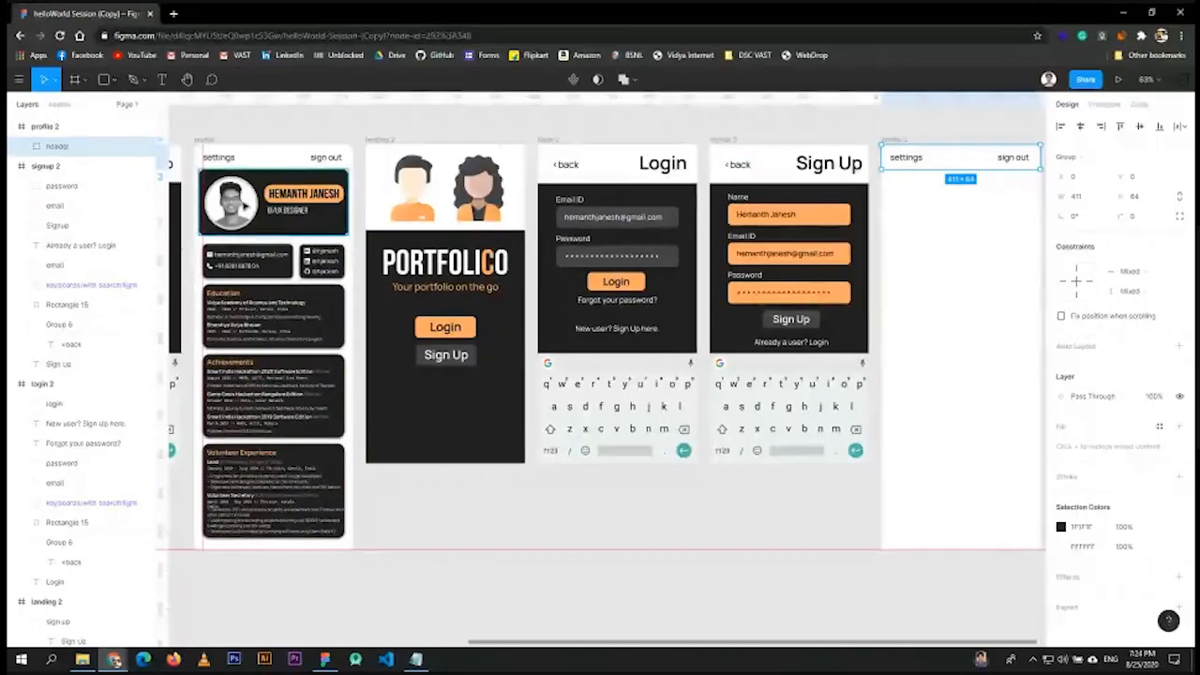
left_click(249, 261)
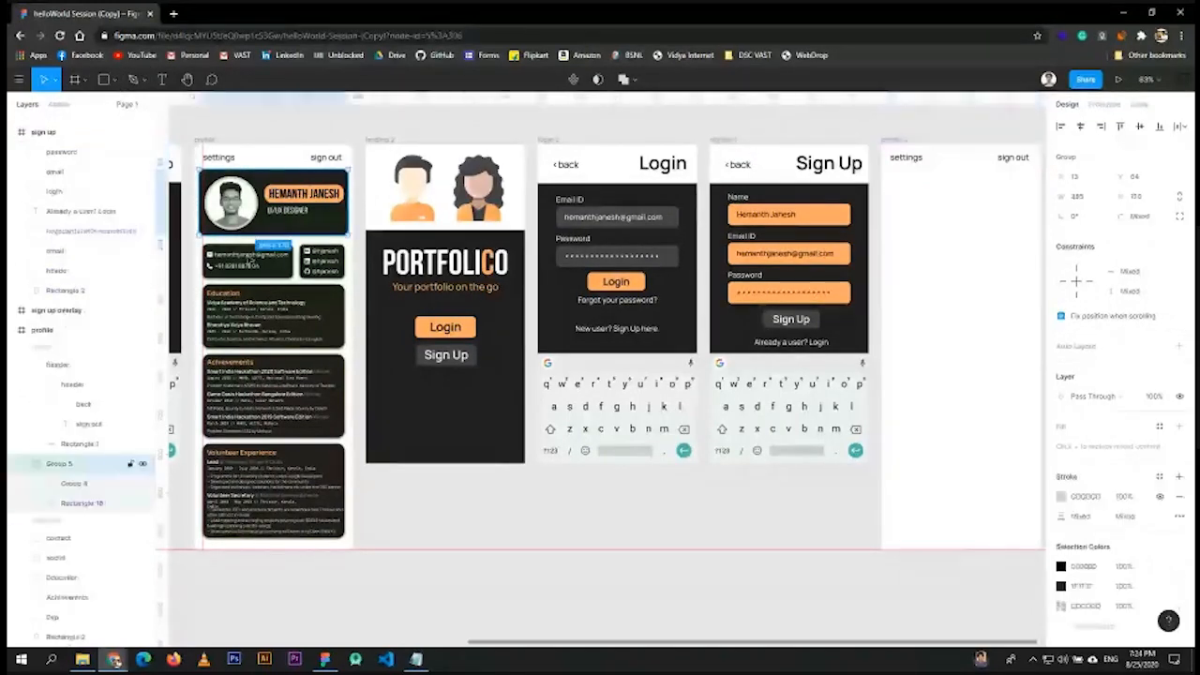
- Draw a card rectangle with corner radius 20 below profile 2's header
left_click(27, 463)
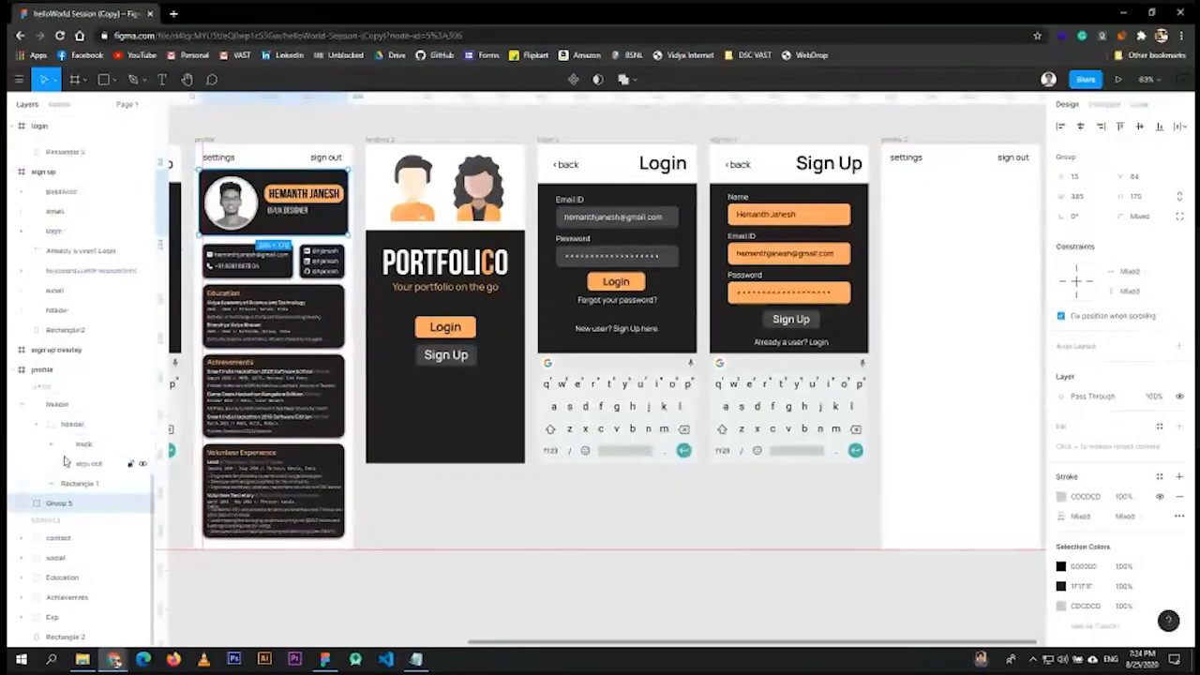
left_click(27, 504)
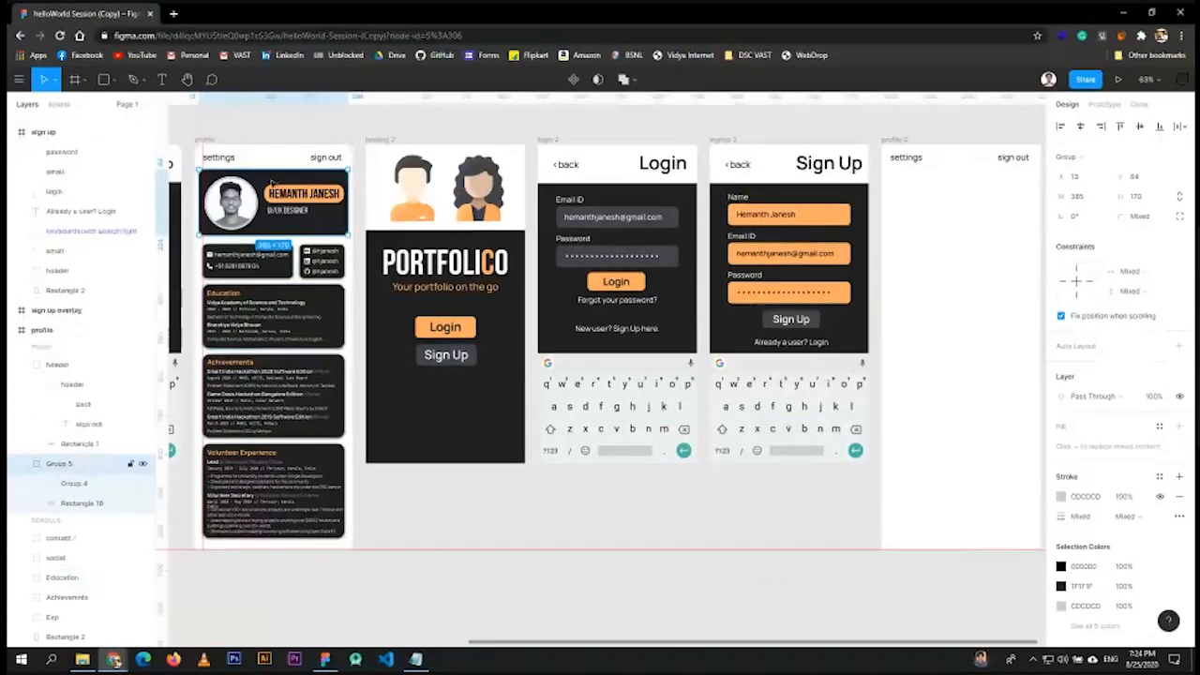
left_click(75, 506)
left_click(81, 504)
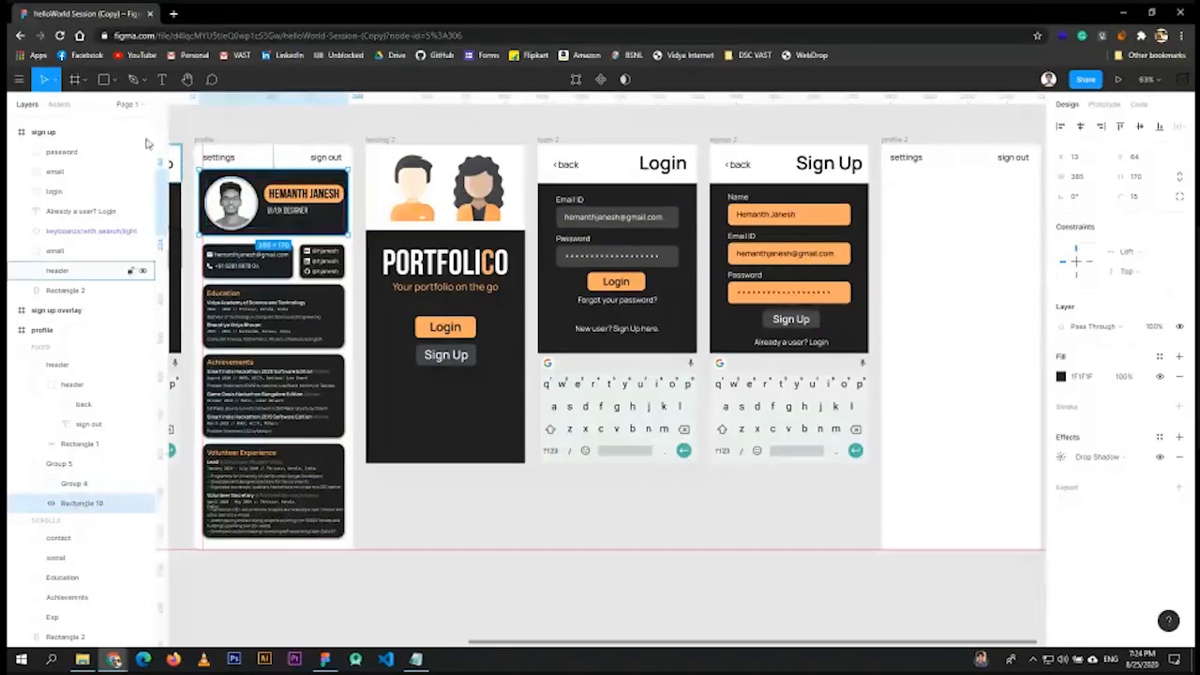
key("r")
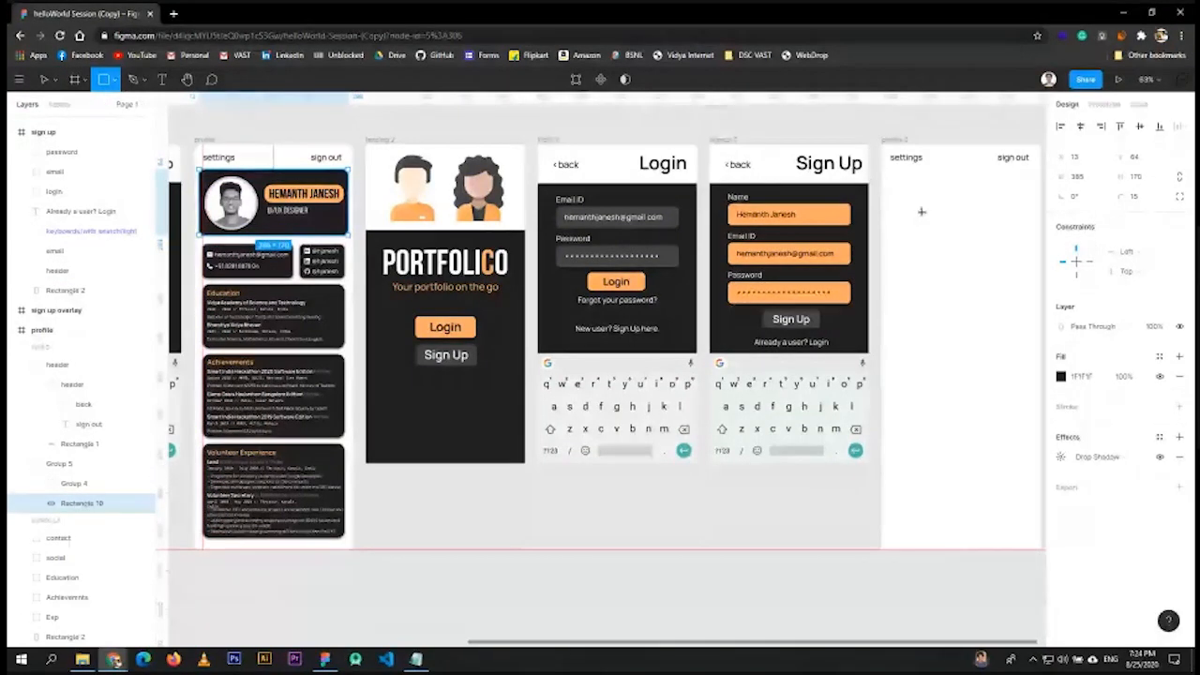
left_click_drag(891, 175, 1031, 237)
left_click(1149, 198)
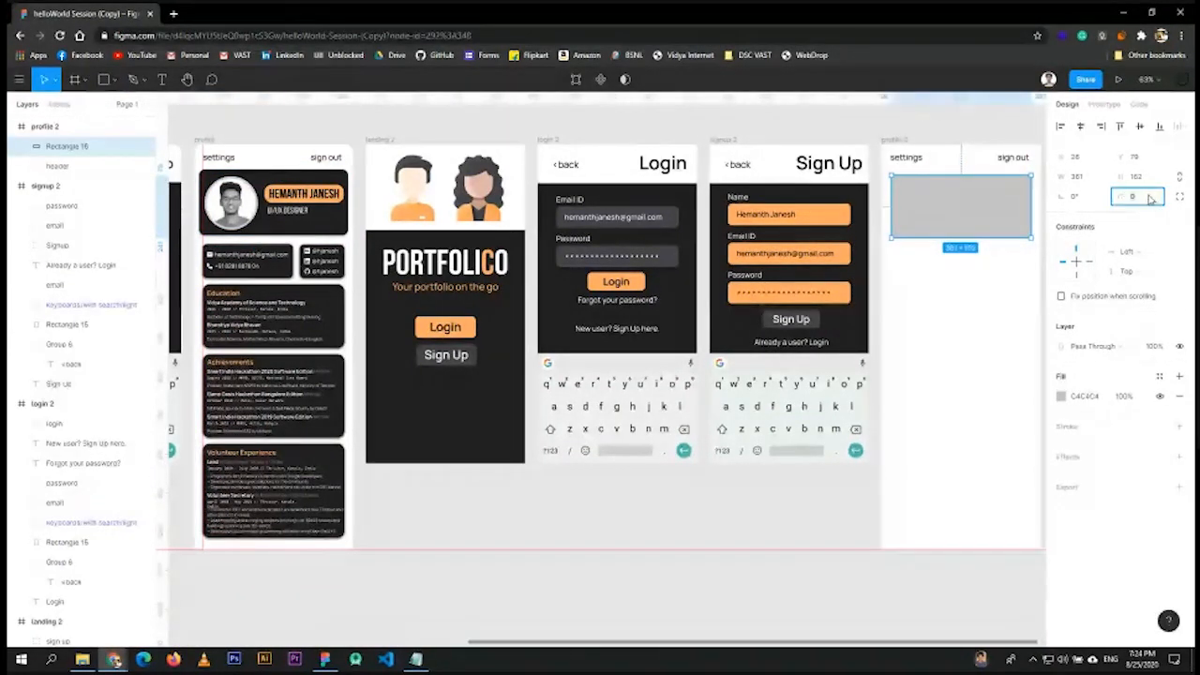
type("20")
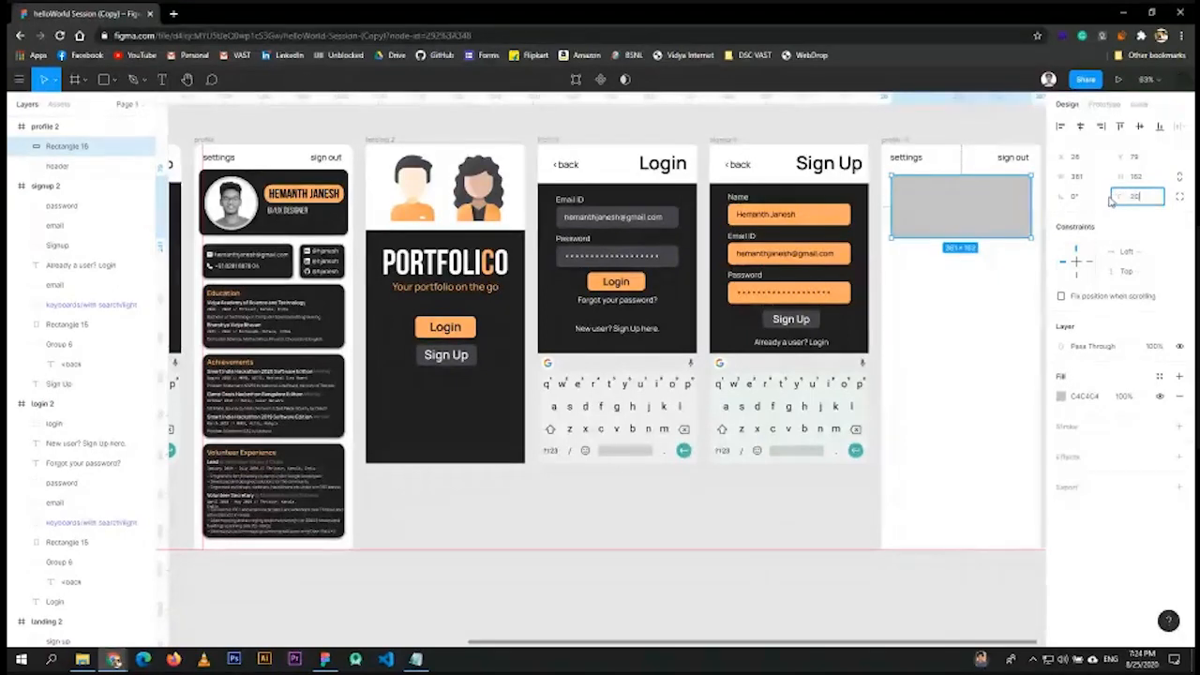
key("Return")
- Fill the card with #1F1F1F sampled by eyedropper from the canvas
left_click(1060, 395)
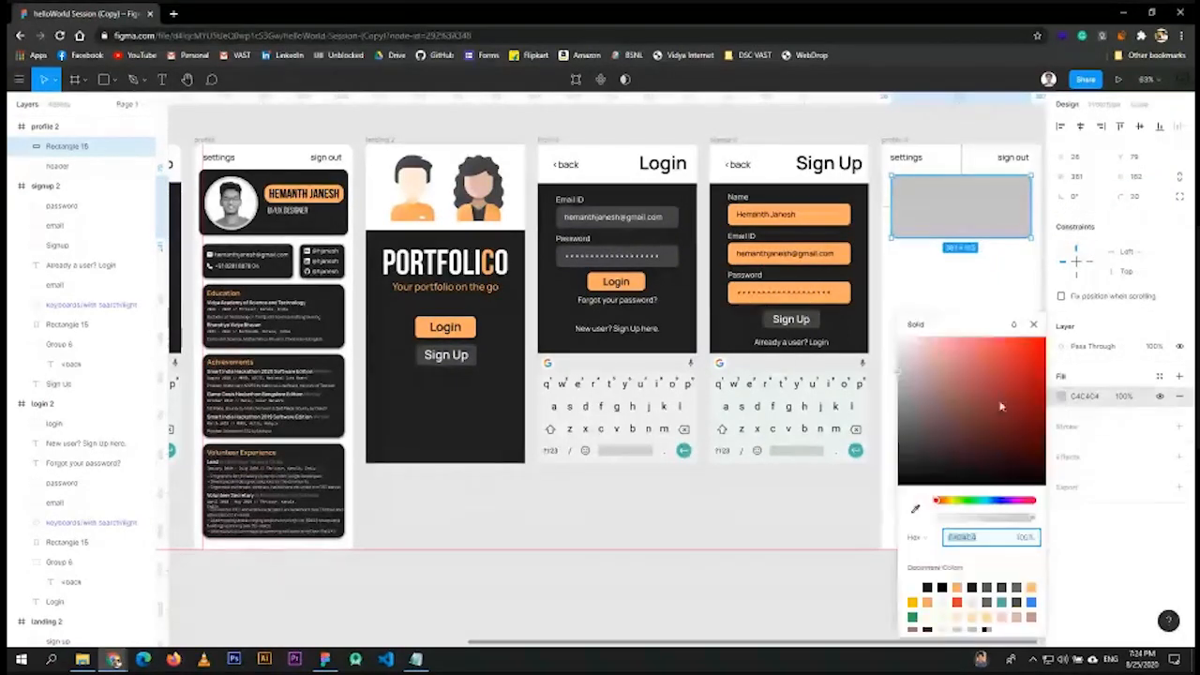
left_click_drag(1003, 407, 766, 555)
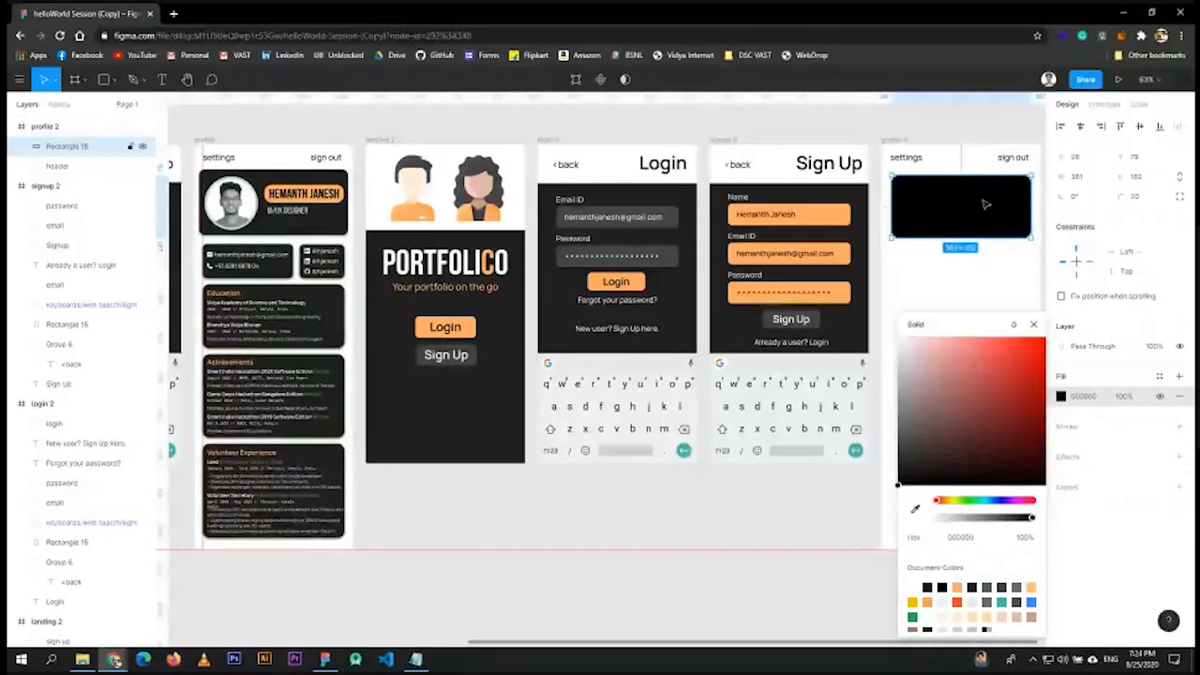
left_click(915, 508)
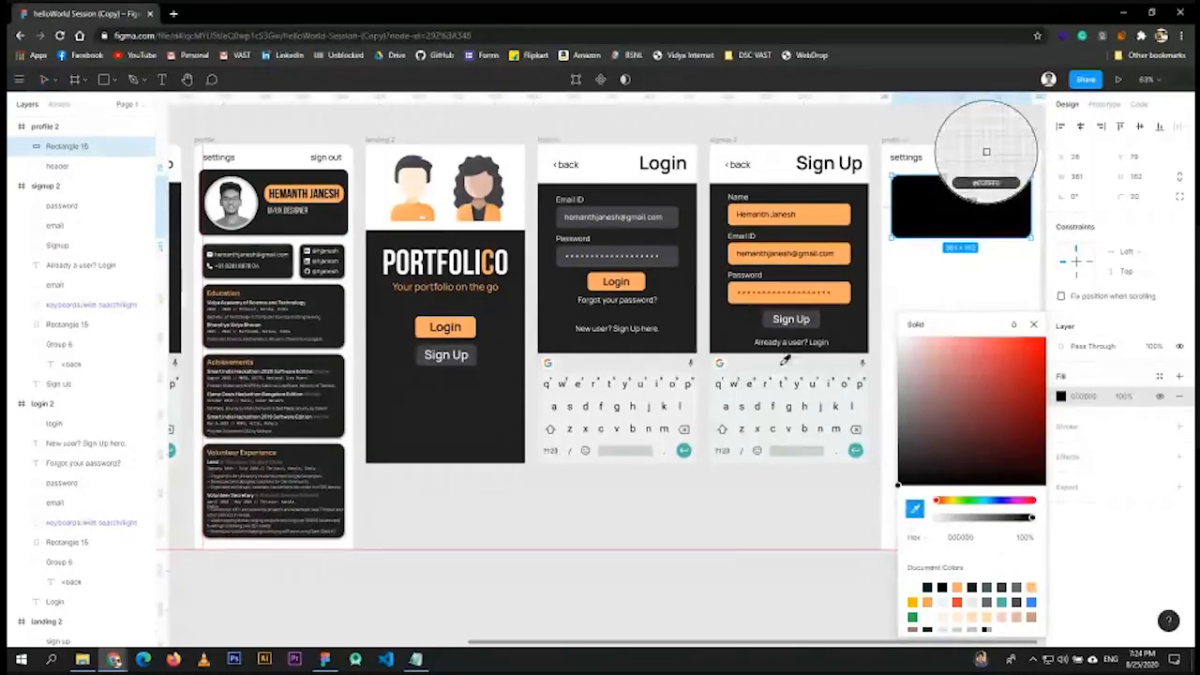
left_click(985, 152)
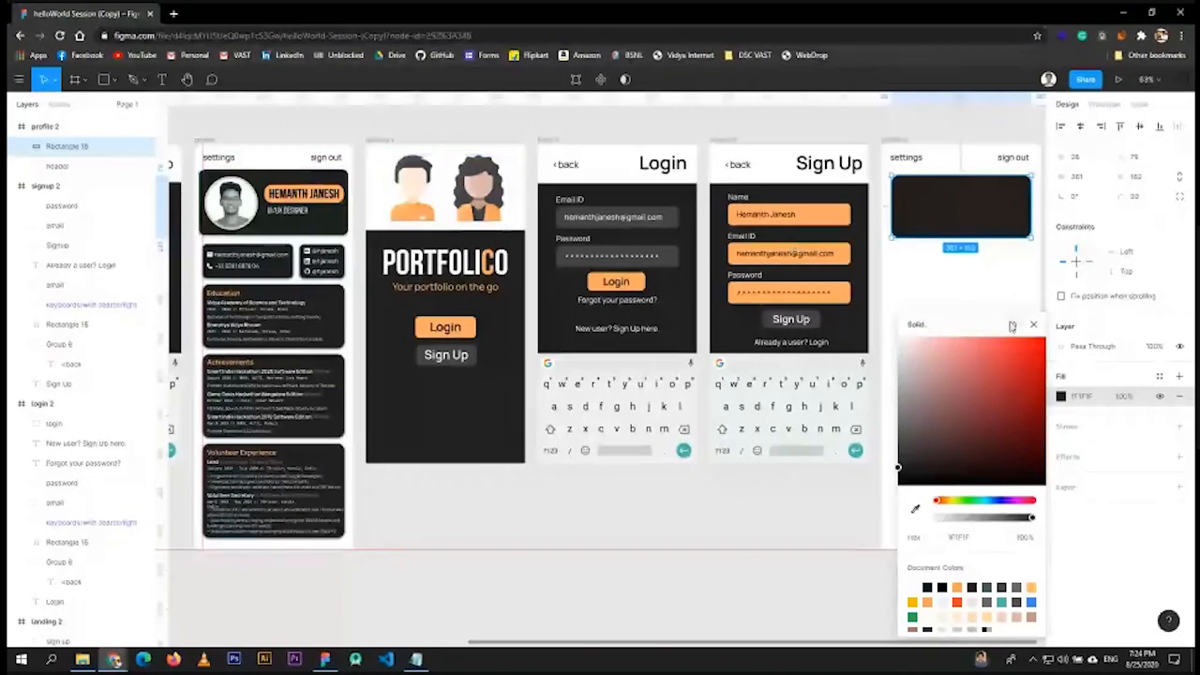
left_click(1034, 326)
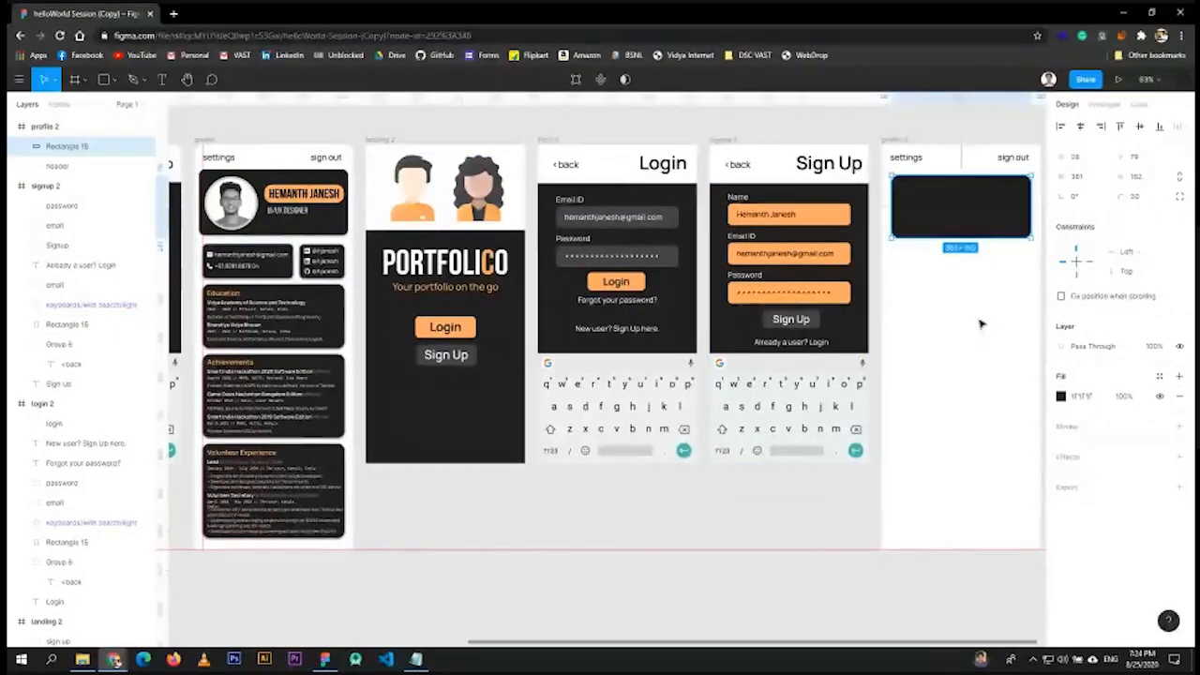
- Import the me2_bw photo from File Explorer onto the canvas
scroll(987, 365, "right", 6)
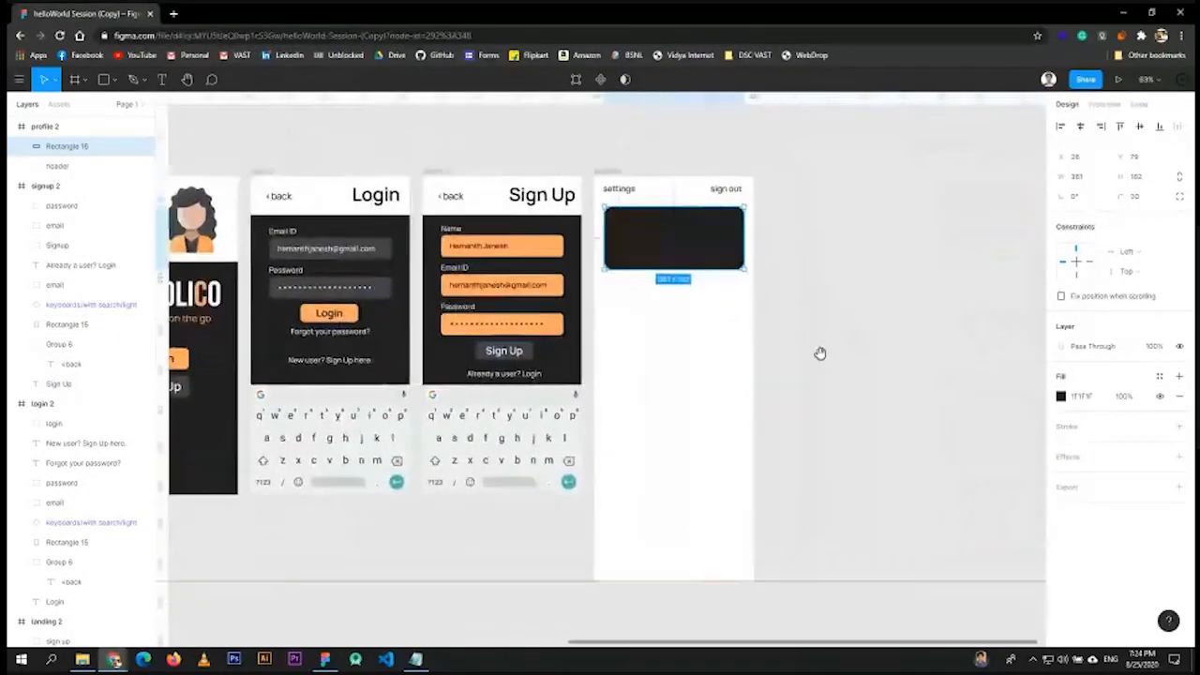
left_click(83, 659)
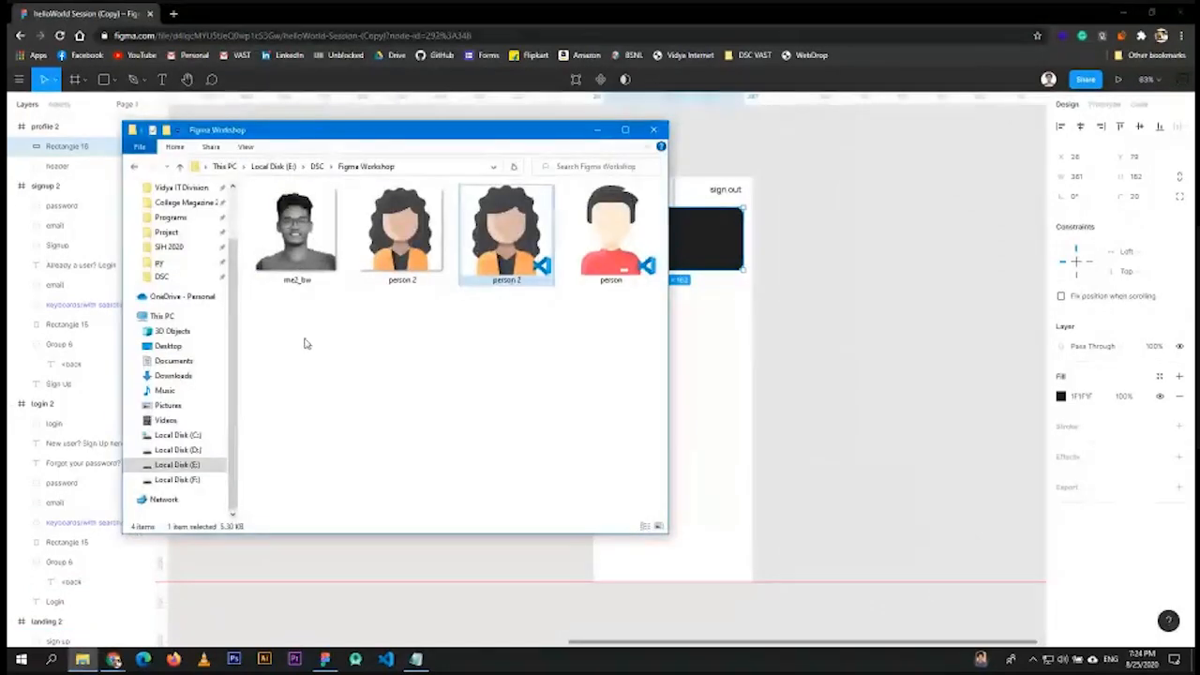
left_click(305, 234)
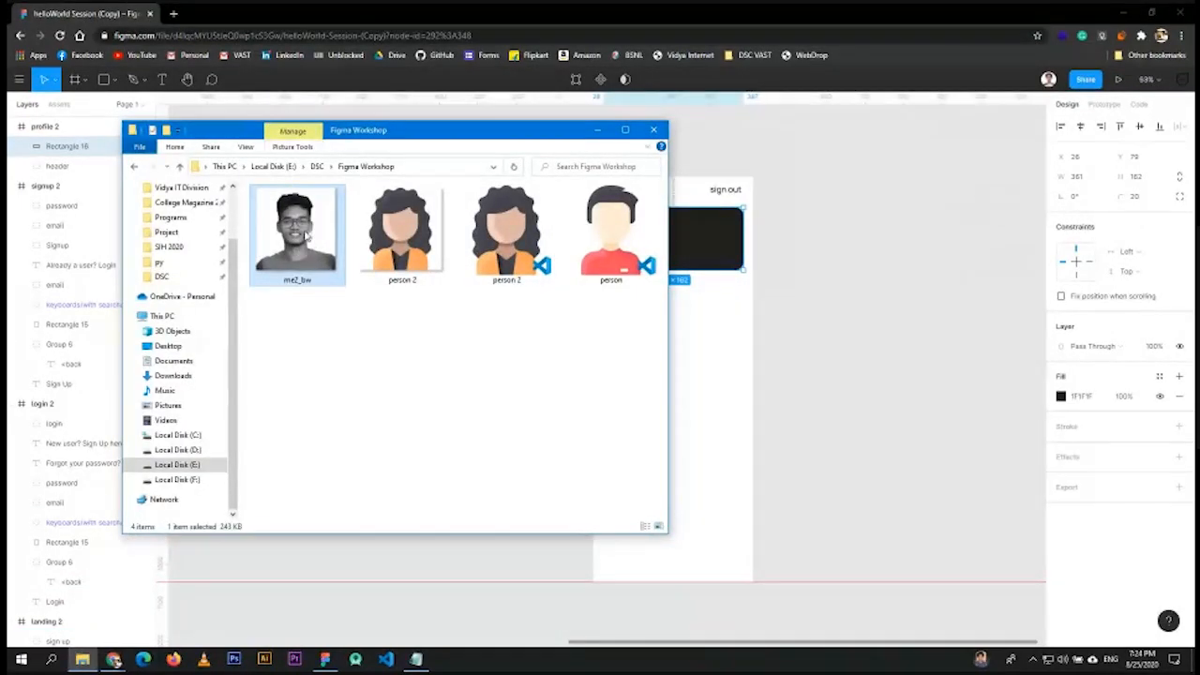
left_click_drag(688, 284, 857, 281)
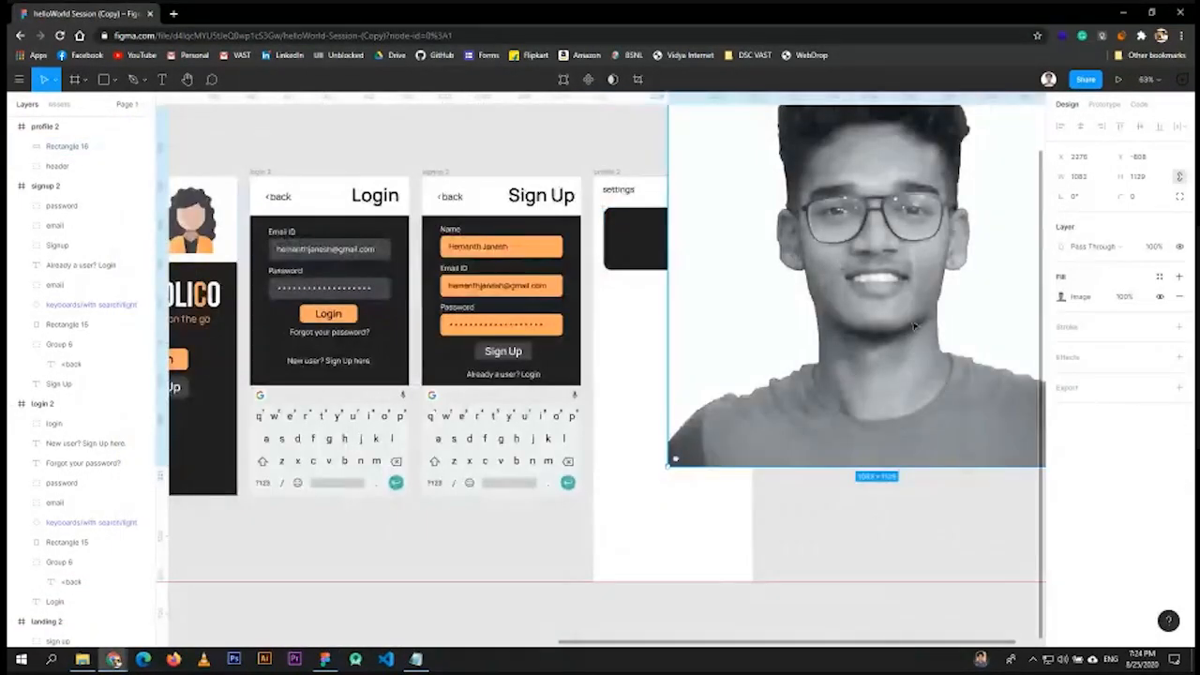
- Scale the me2_bw photo down to about 216 × 225, undoing a distorted resize
scroll(940, 296, "down", 3)
scroll(940, 296, "down", 3)
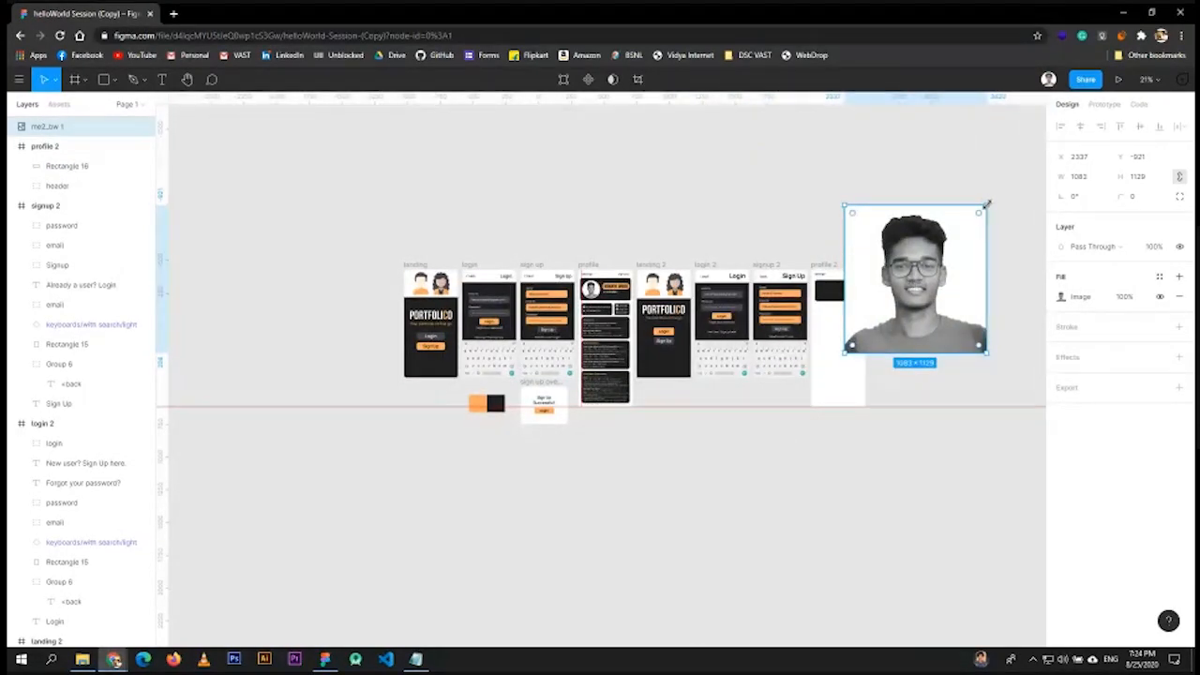
left_click_drag(987, 202, 944, 257)
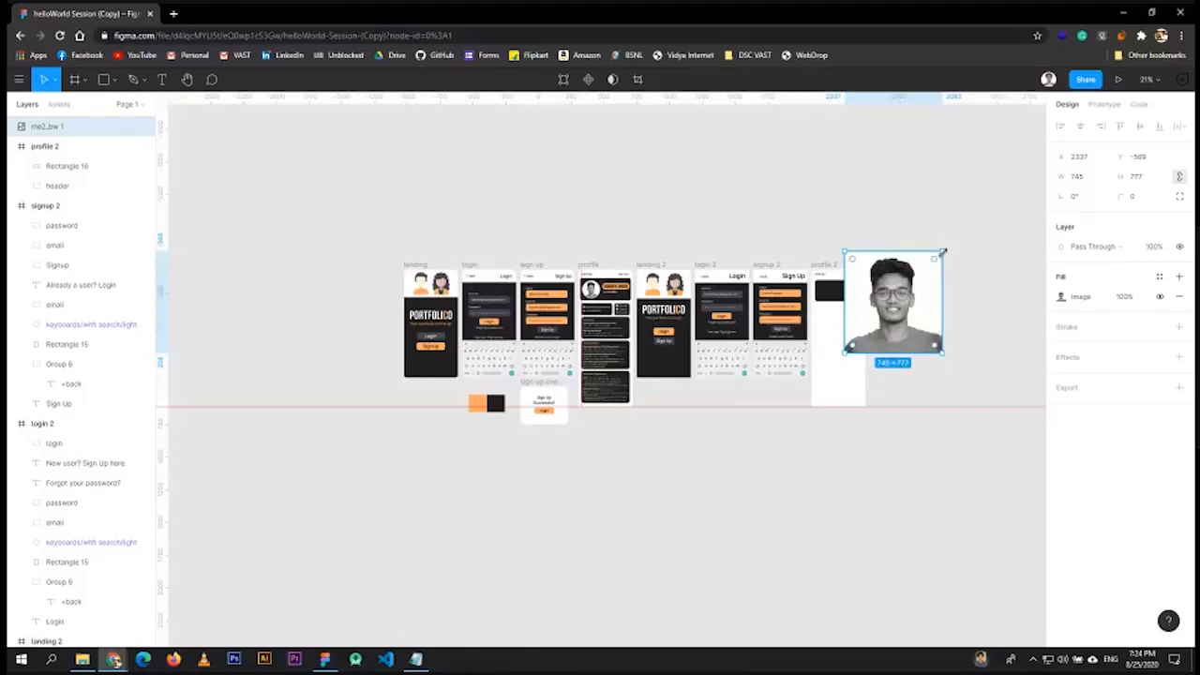
mouse_move(947, 250)
left_mouse_down()
mouse_move(977, 294)
mouse_move(946, 300)
mouse_move(967, 236)
mouse_move(960, 257)
left_mouse_up()
key("ctrl+z")
left_click_drag(942, 251, 753, 197)
- Shrink the photo to about 102 × 106 and place it at the card's left
scroll(916, 338, "up", 10, "ctrl")
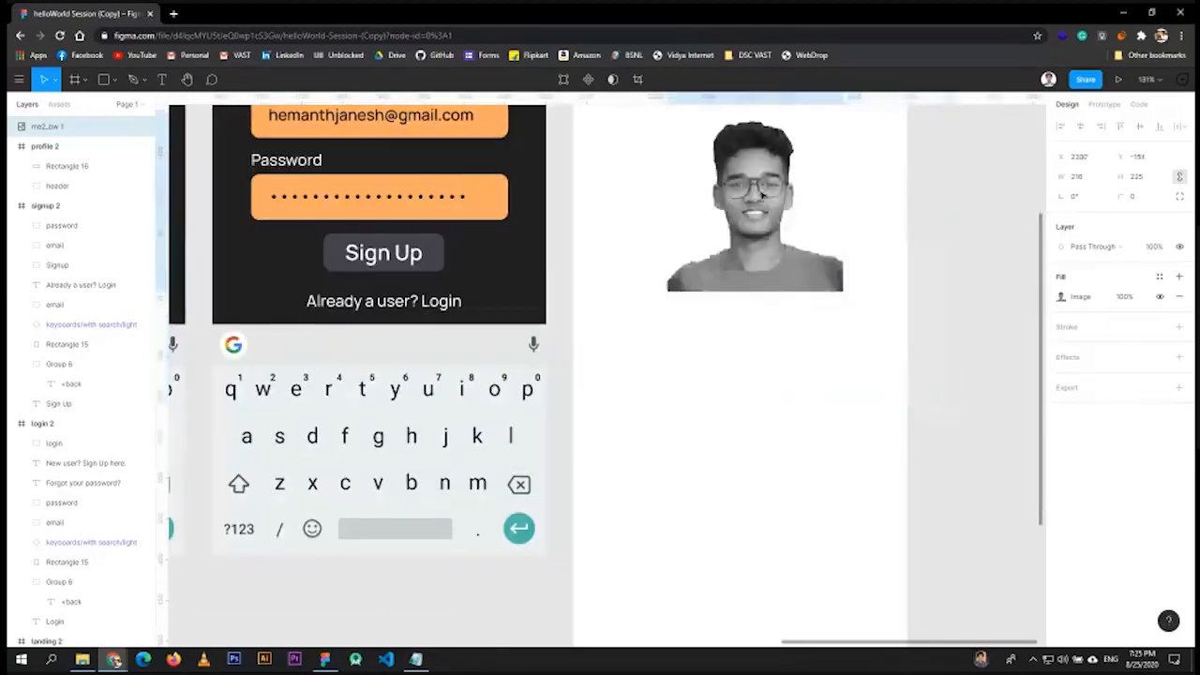
scroll(753, 197, "up", 5)
scroll(743, 448, "up", 2)
left_click_drag(743, 448, 739, 421)
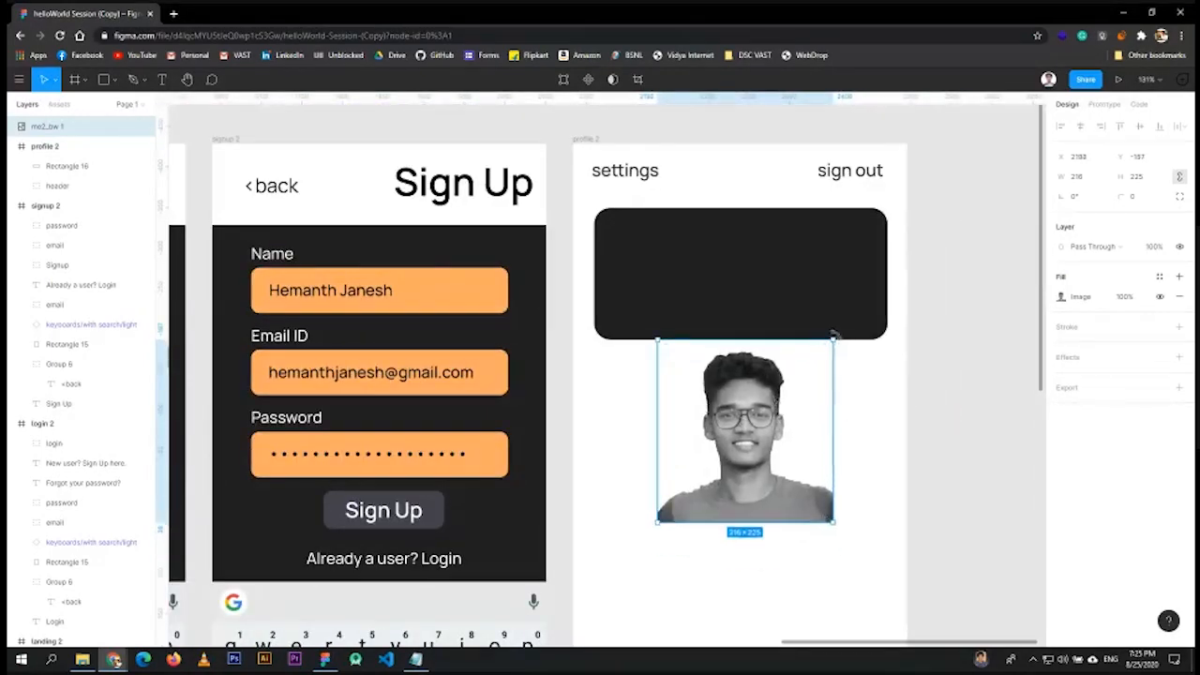
left_click_drag(833, 340, 740, 437)
left_click_drag(675, 498, 634, 298)
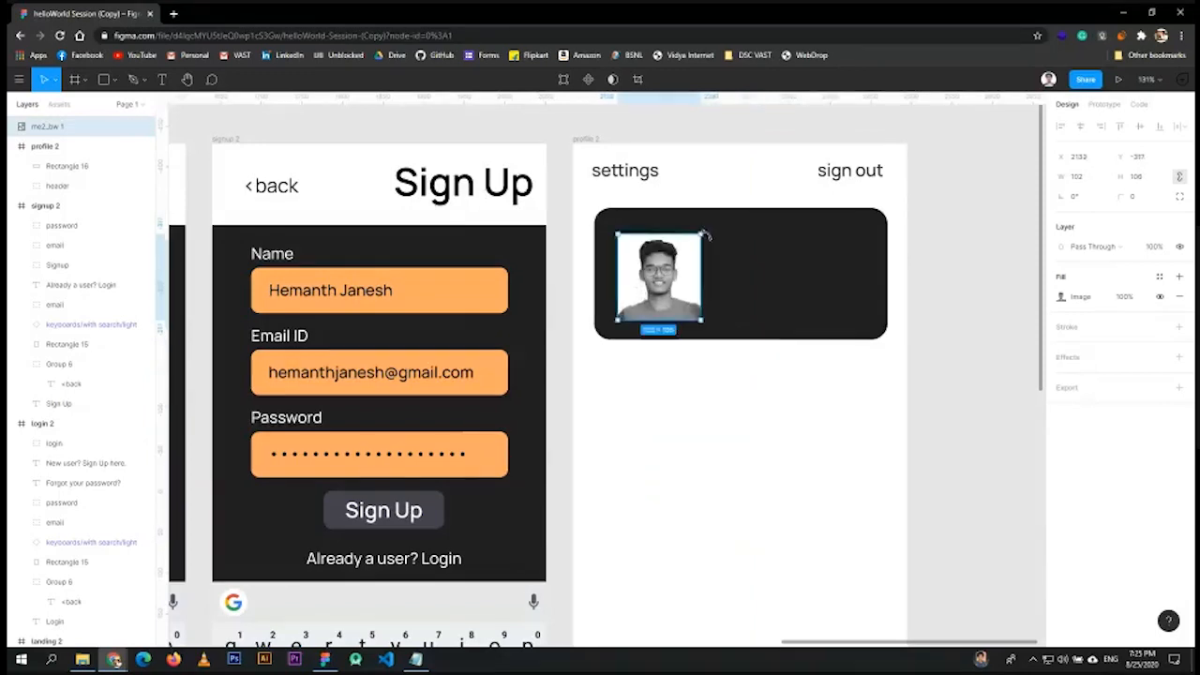
left_click_drag(702, 236, 693, 245)
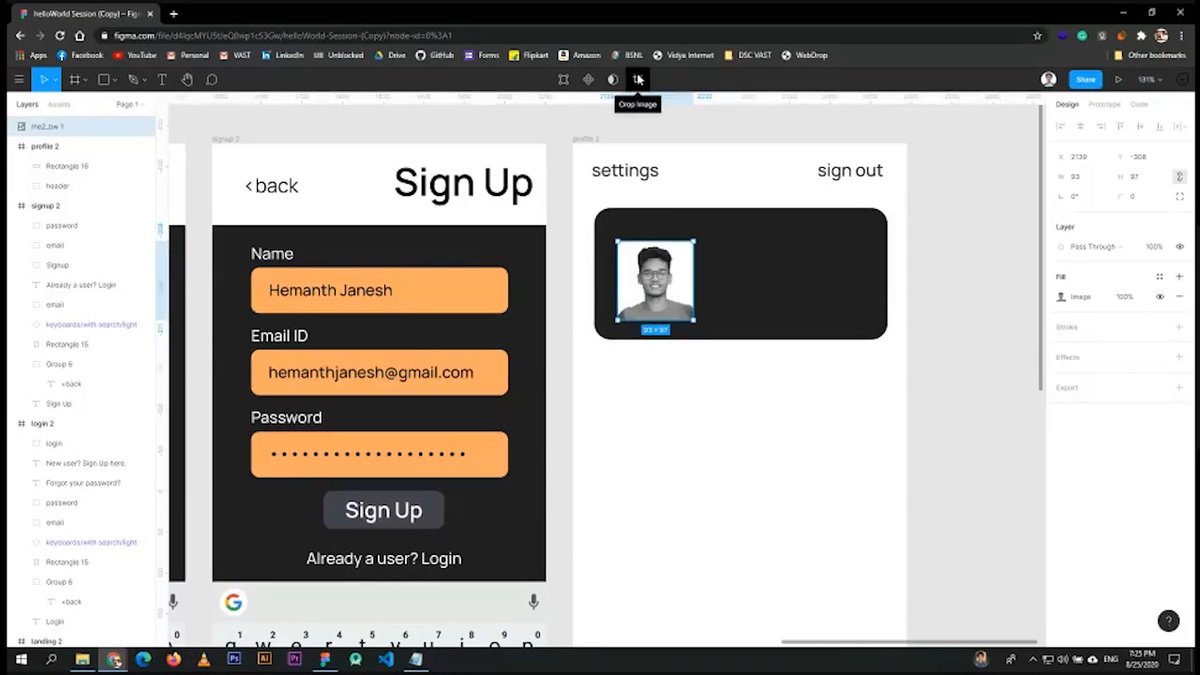
- Crop the profile photo to a 93 × 93 square
left_click(639, 80)
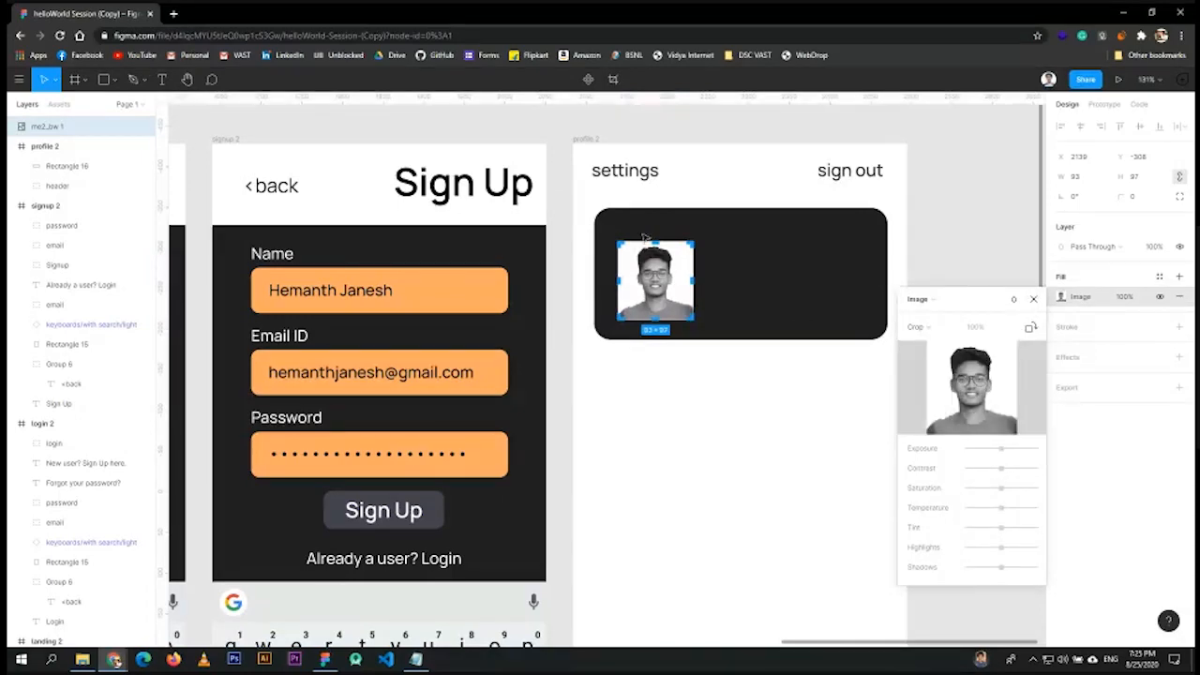
scroll(677, 298, "up", 10)
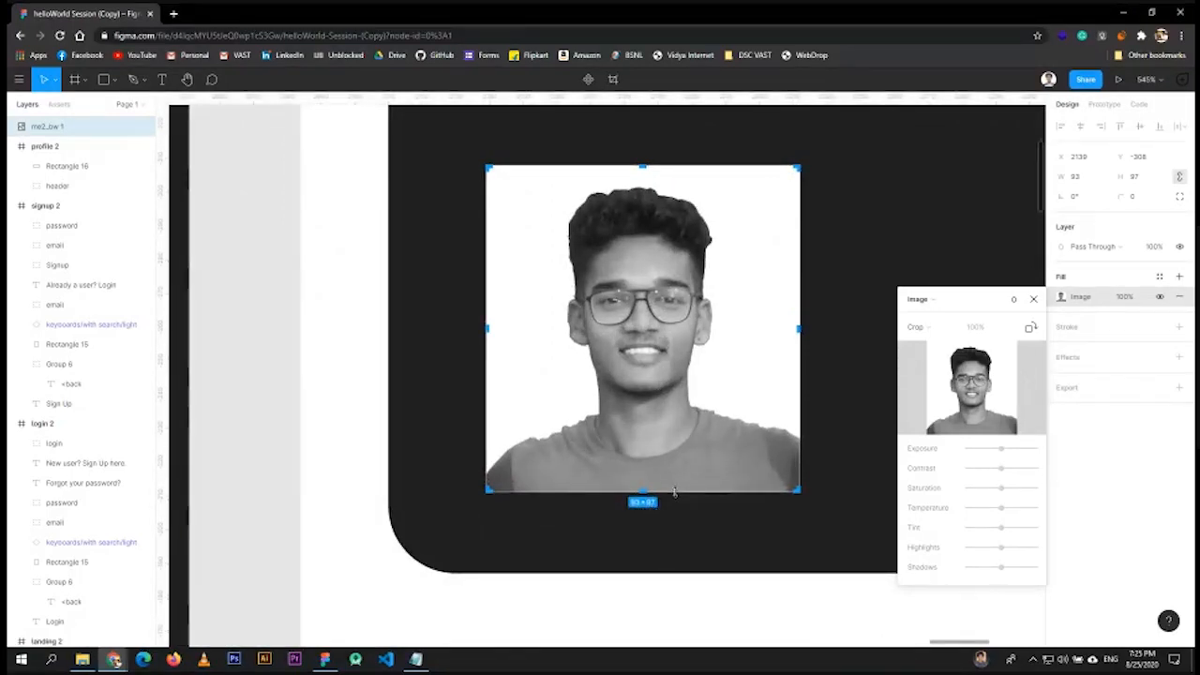
left_click_drag(674, 492, 685, 480)
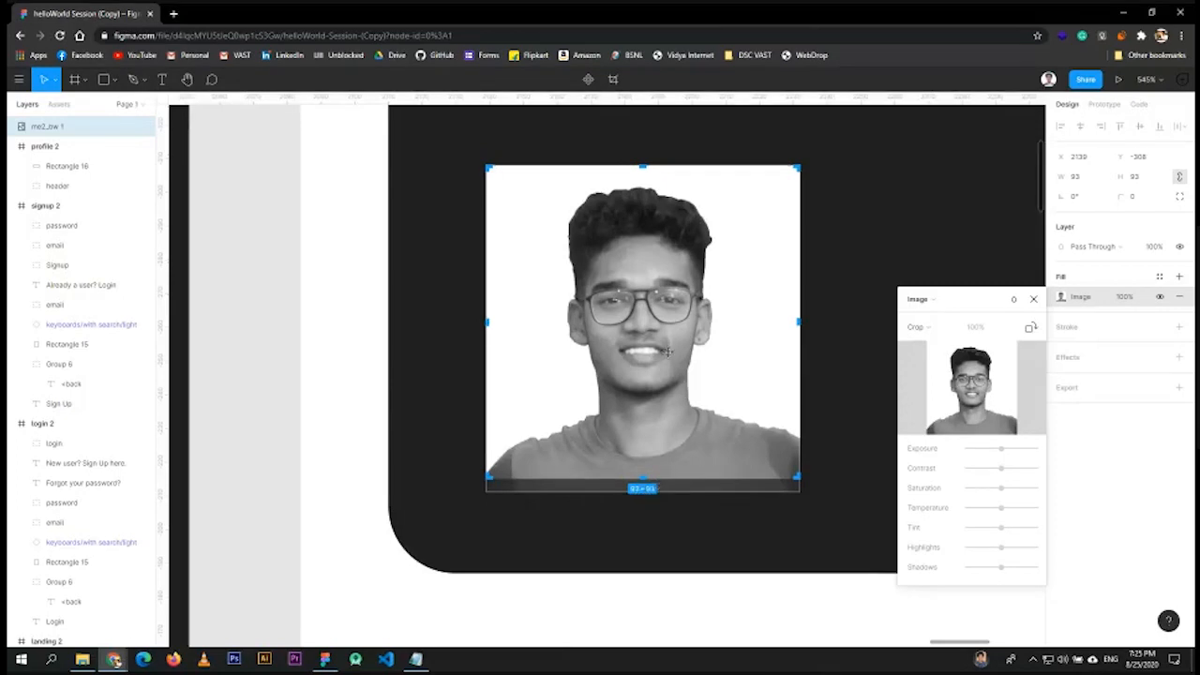
mouse_move(637, 338)
left_mouse_down()
mouse_move(643, 329)
mouse_move(640, 353)
left_mouse_up()
key("Escape")
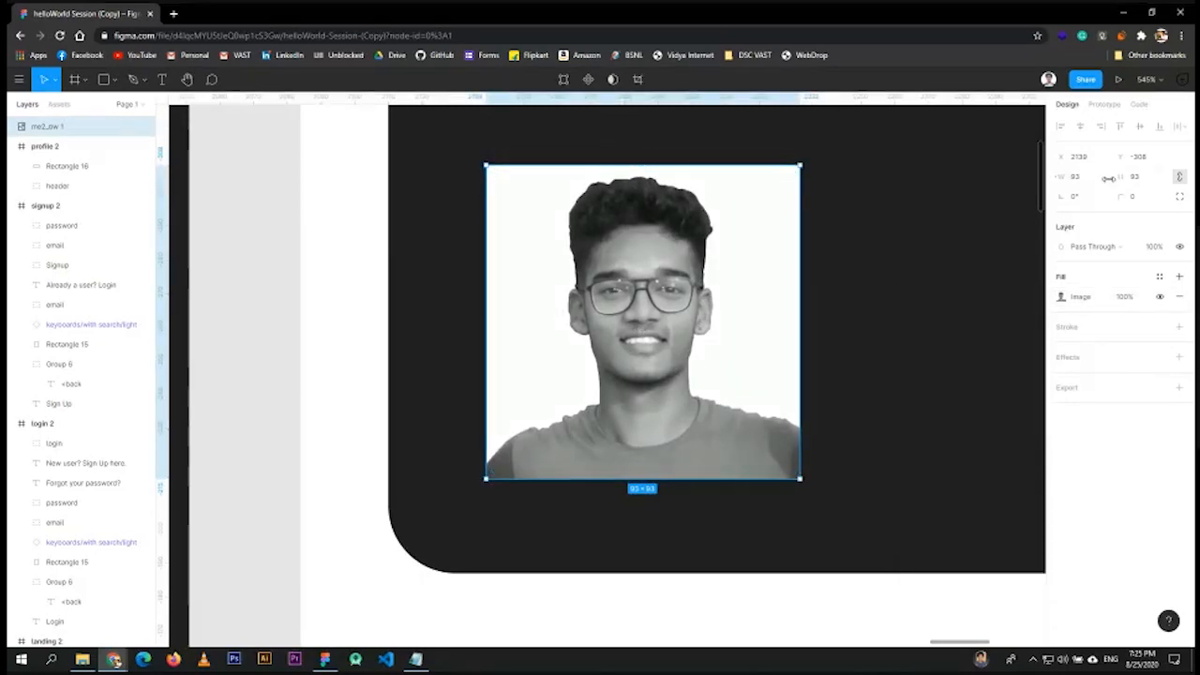
- Set the photo's corner radius to 300 to make it circular
left_click(1077, 176)
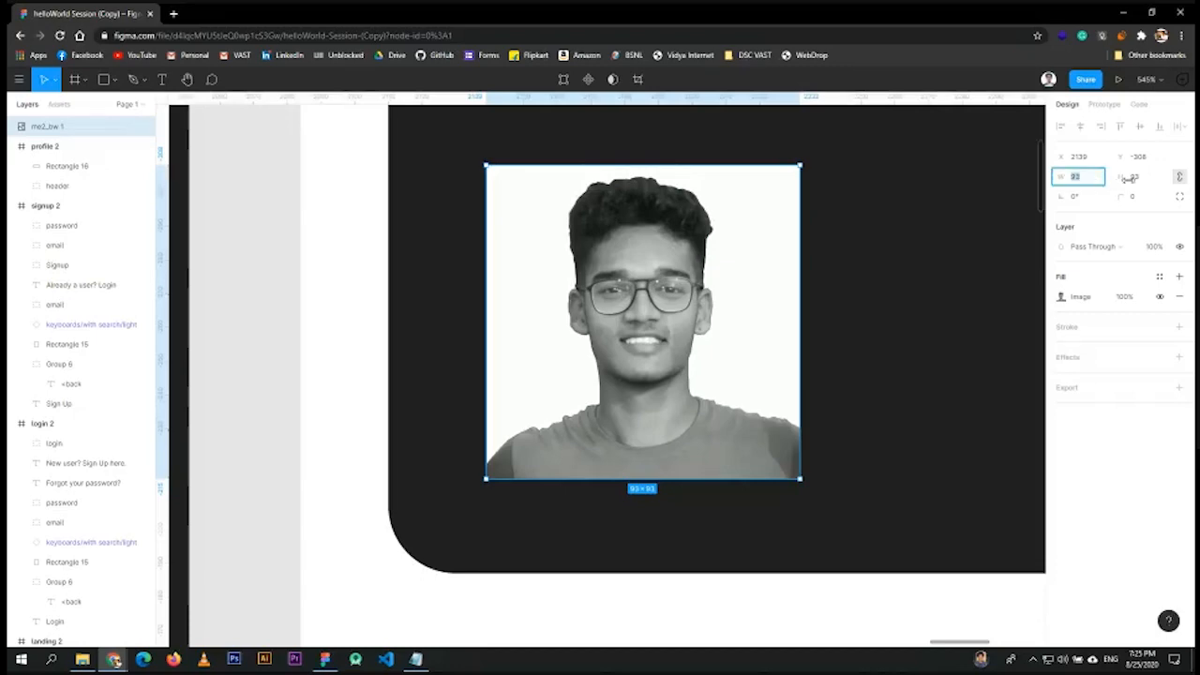
left_click(456, 504)
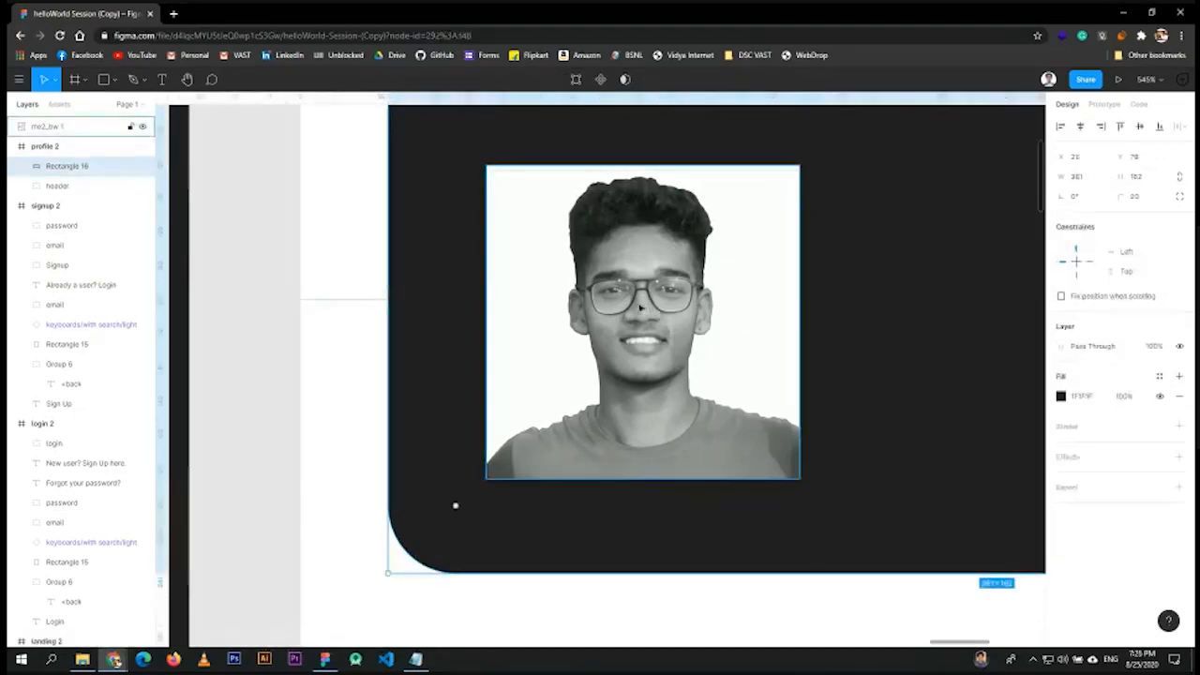
left_click(641, 307)
left_click(1113, 195)
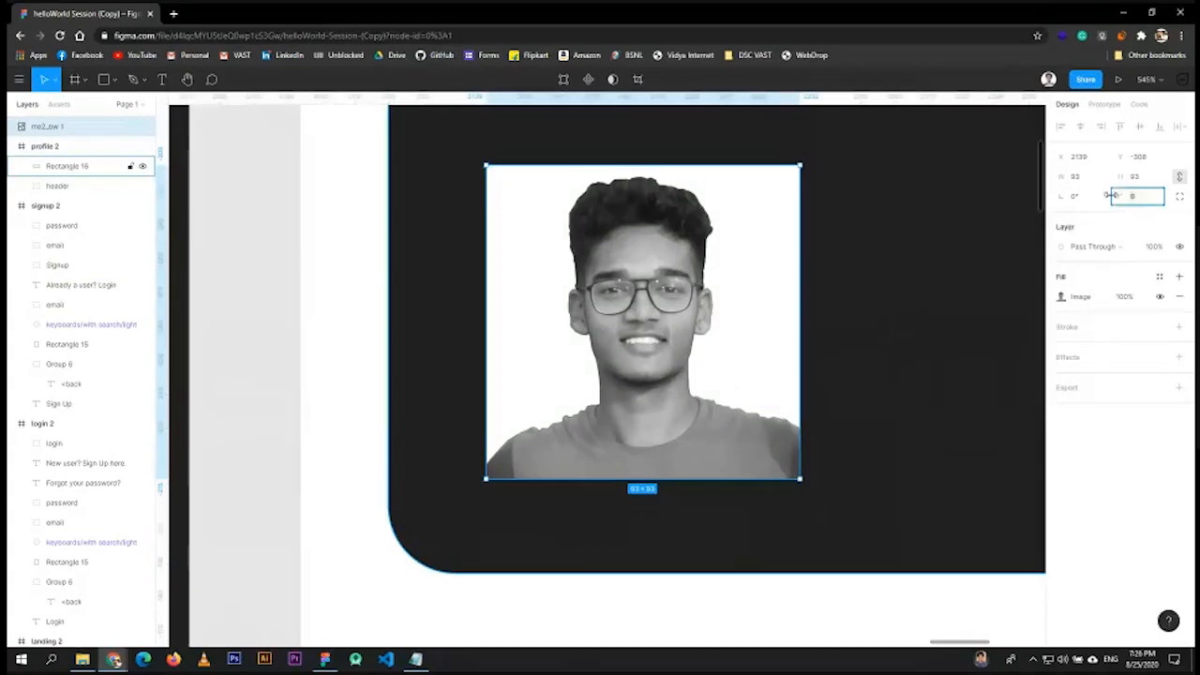
type("300")
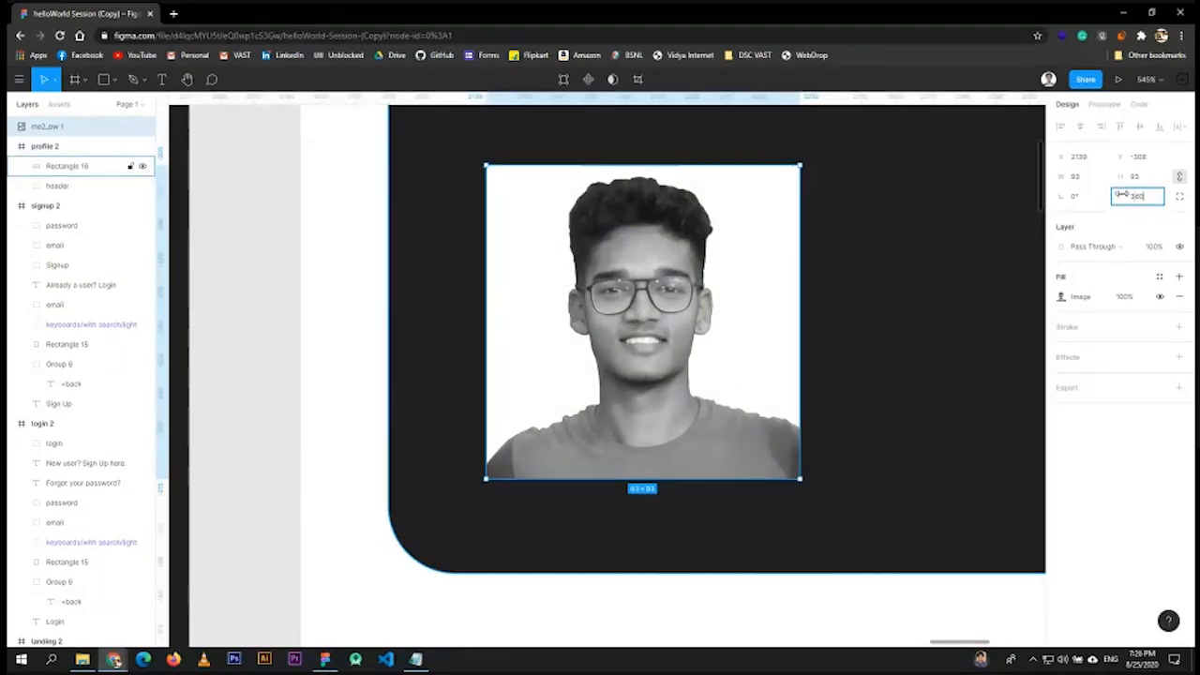
key("Return")
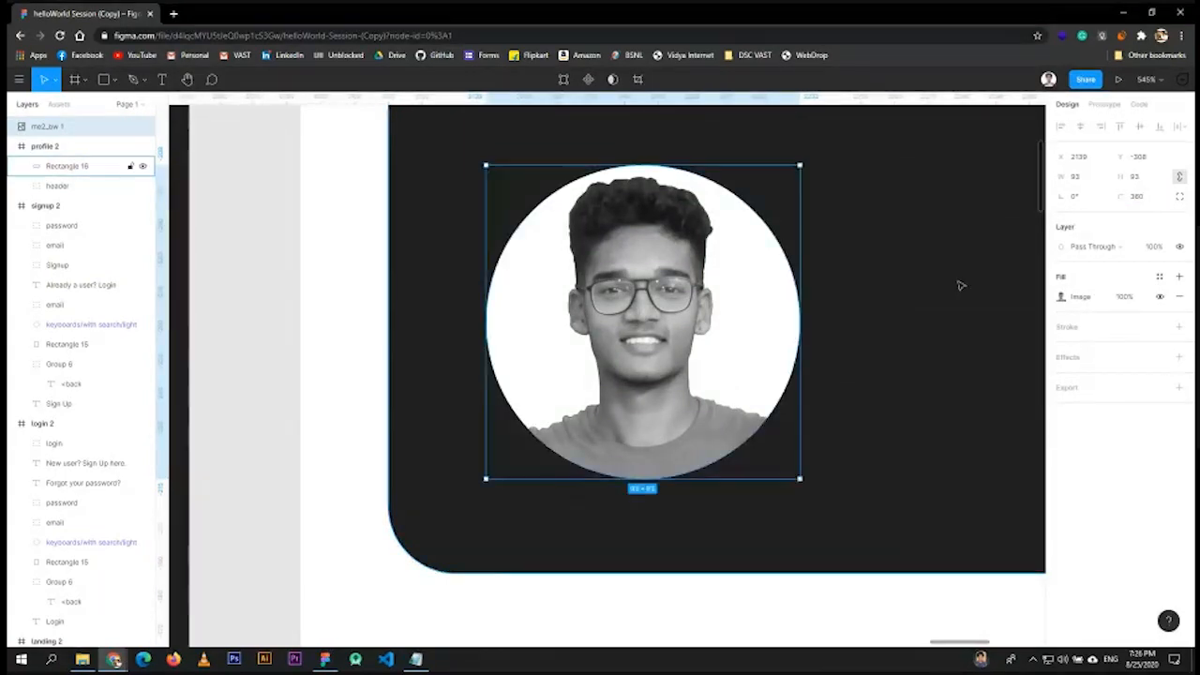
- Move the circular photo up into position inside the dark card
scroll(938, 319, "down", 4)
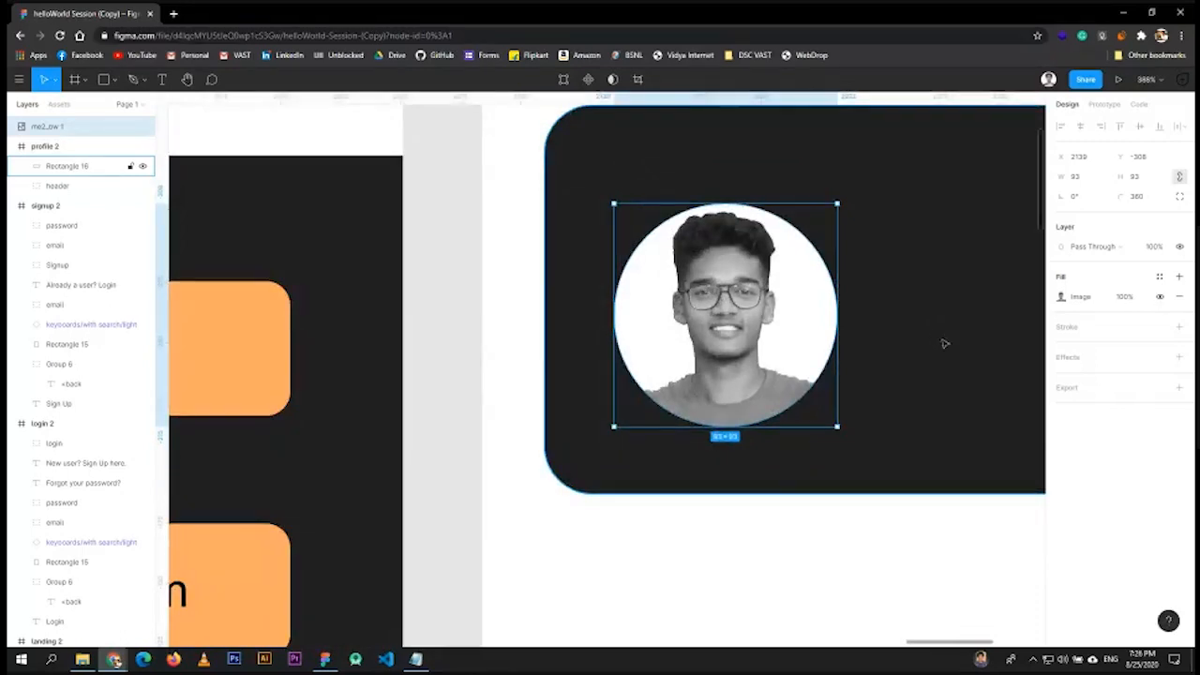
scroll(940, 342, "down", 4)
scroll(830, 487, "right", 1)
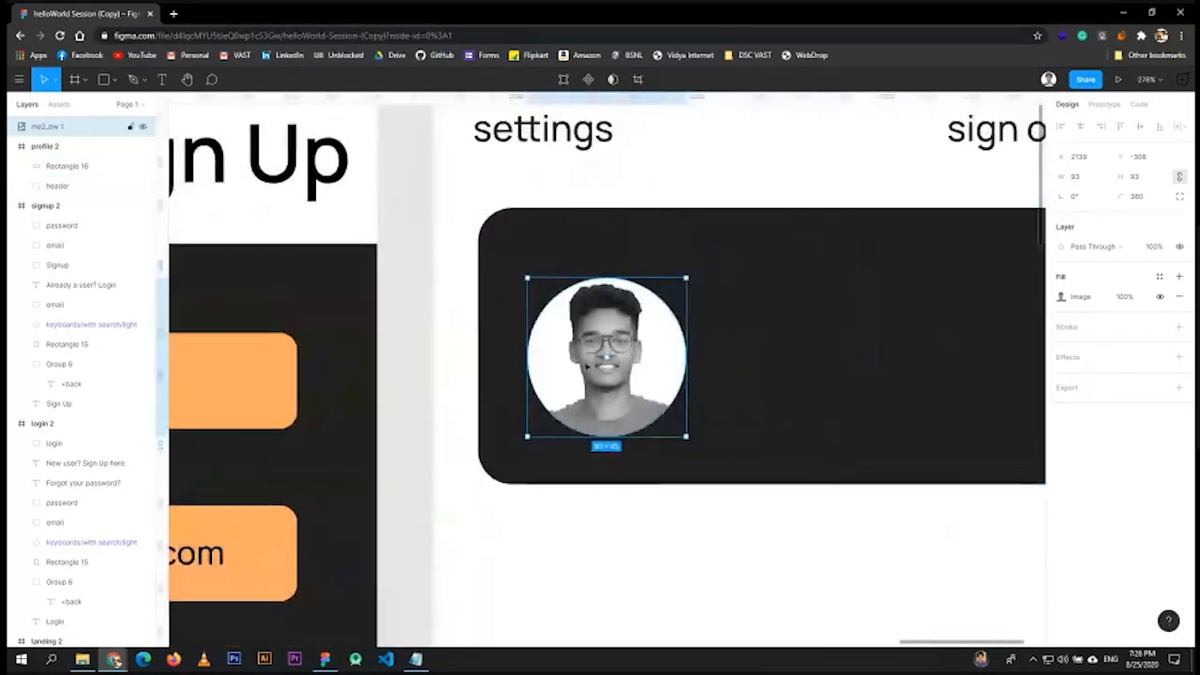
left_click_drag(589, 375, 586, 356)
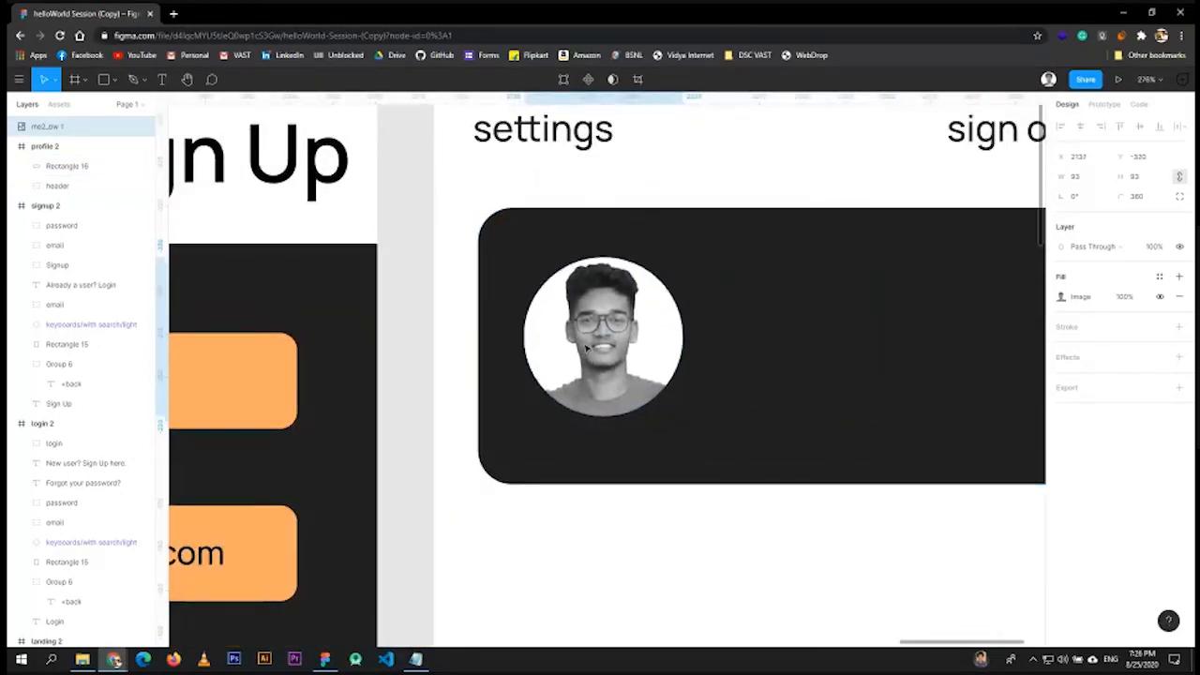
left_click_drag(903, 493, 773, 523)
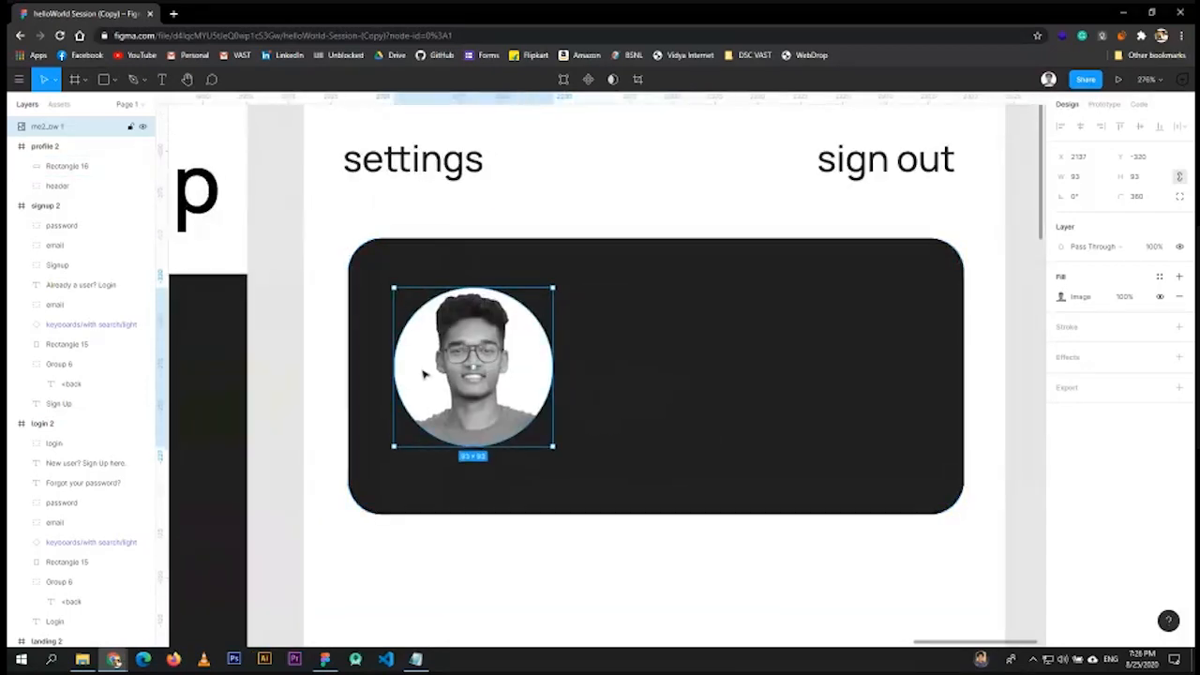
- Pan across the profile, login and sign-up screens to the unfinished profile 2 screen
scroll(423, 375, "left", 15)
scroll(639, 432, "left", 10)
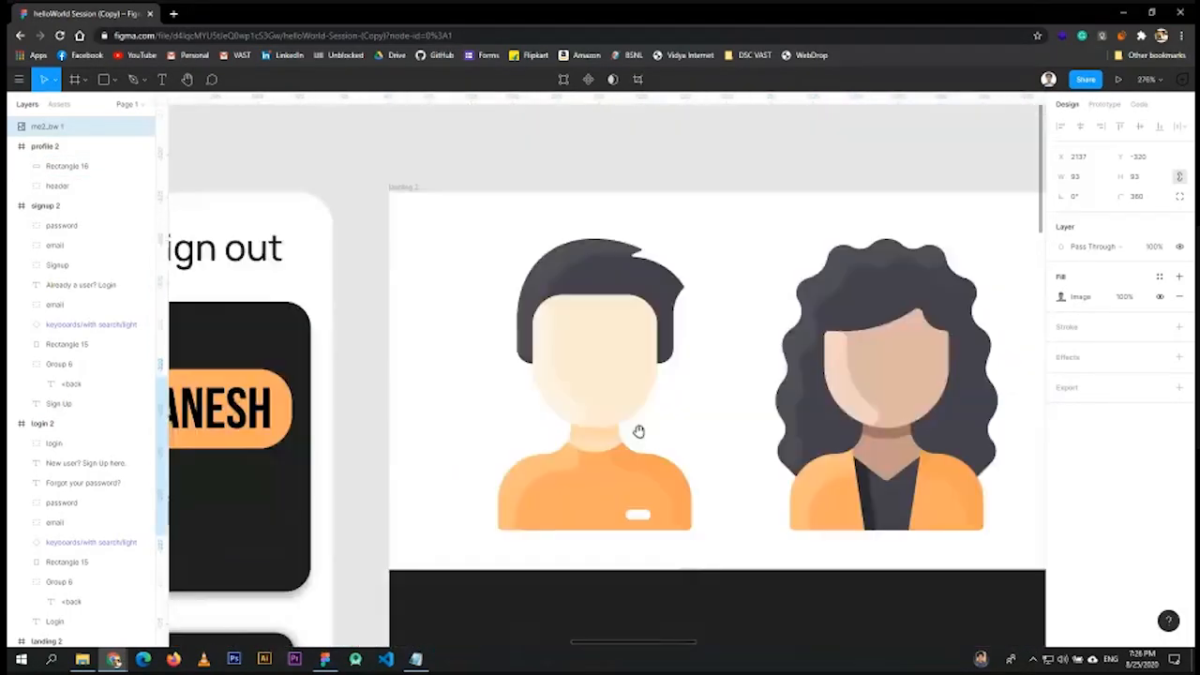
scroll(638, 432, "down", 10)
scroll(849, 327, "right", 10)
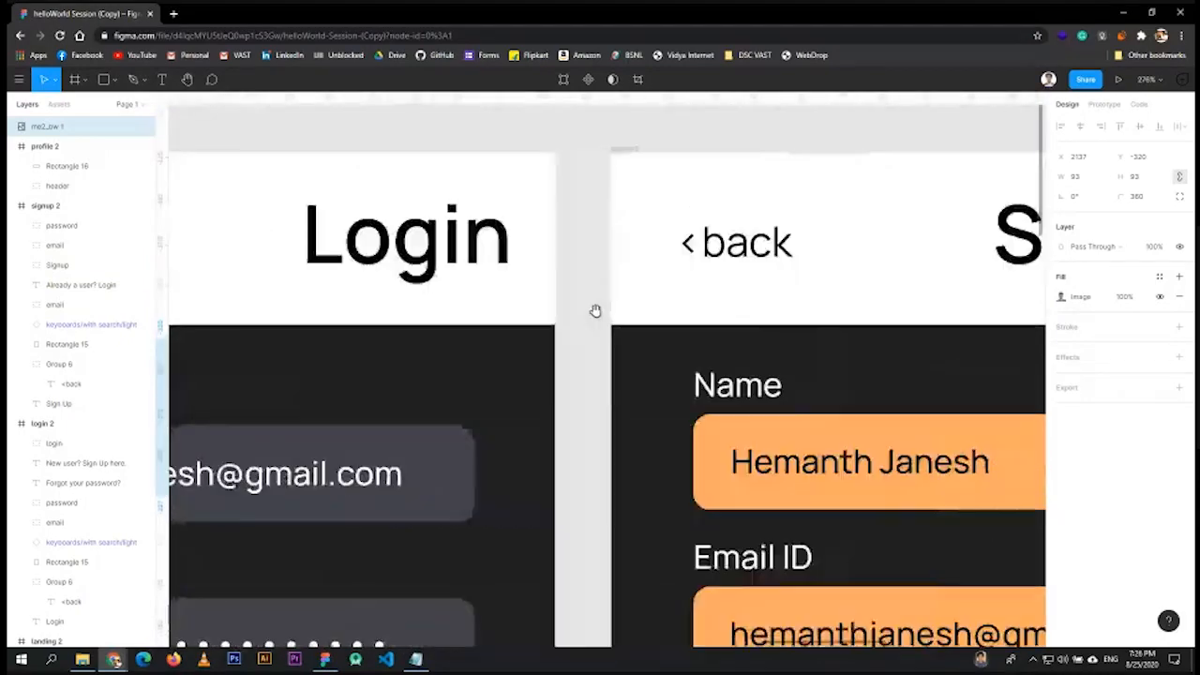
scroll(611, 394, "right", 10)
scroll(356, 369, "down", 8)
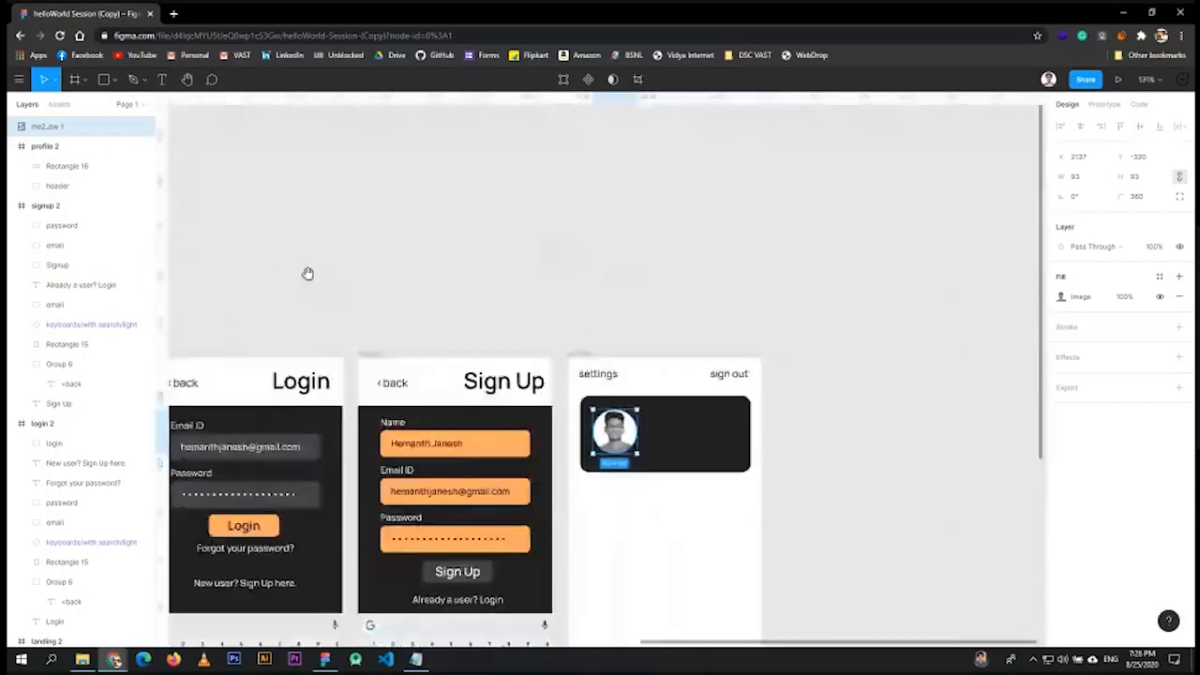
left_click_drag(308, 273, 739, 257)
scroll(694, 281, "up", 6)
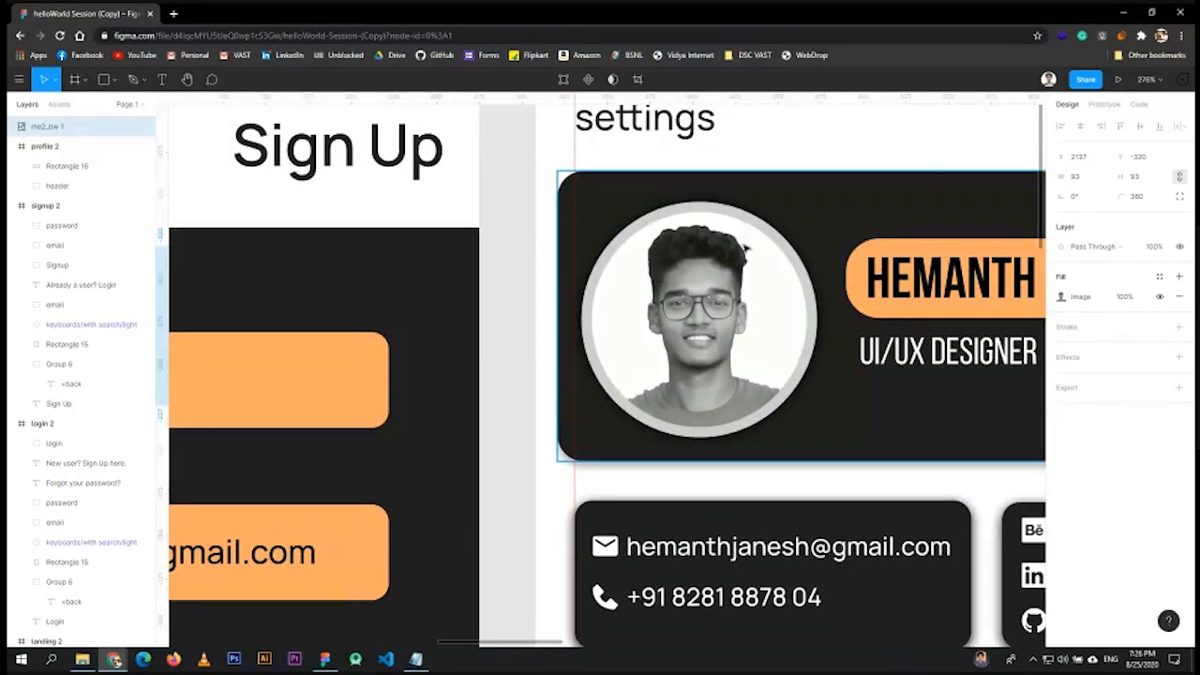
scroll(956, 123, "right", 3)
scroll(796, 328, "down", 5)
scroll(810, 391, "down", 5)
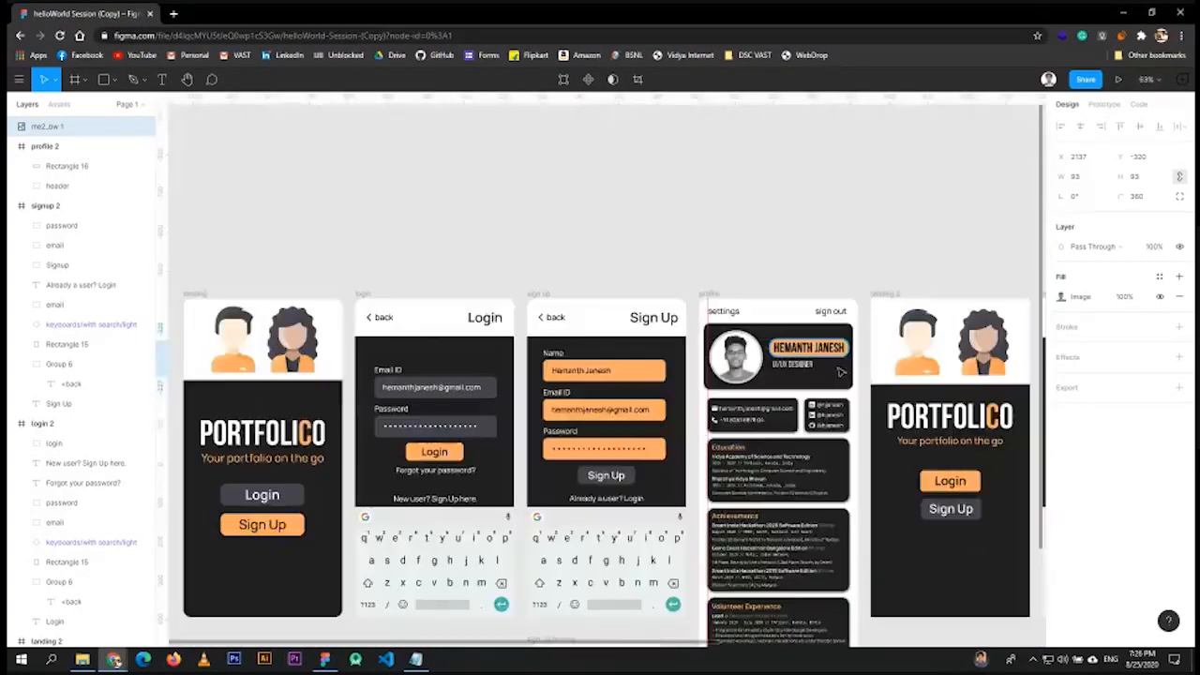
left_click_drag(959, 257, 286, 216)
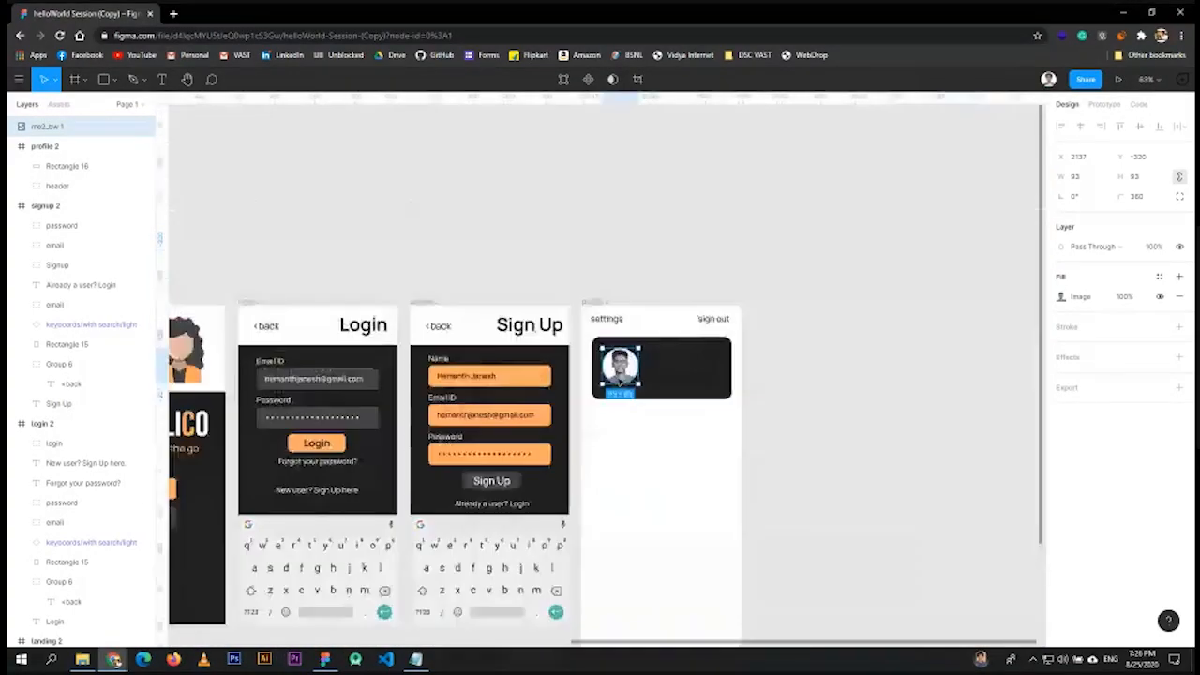
scroll(637, 375, "up", 10)
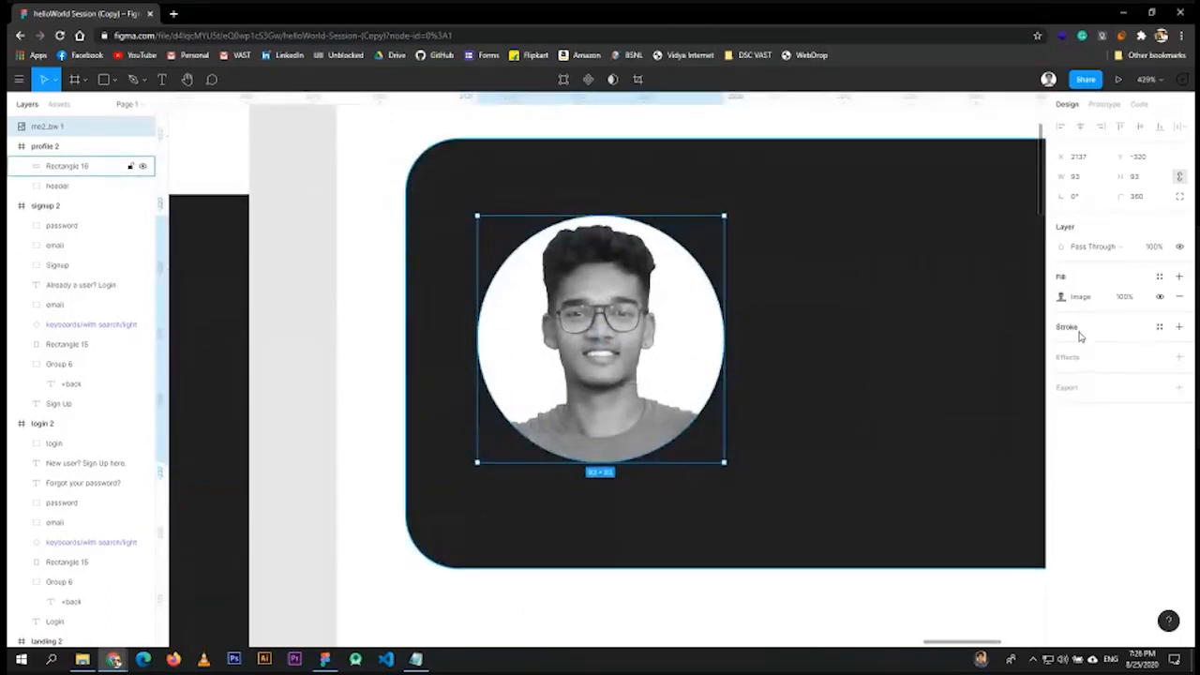
- Add a stroke to the round profile photo and set its colour to light grey C2C2C2
left_click(1179, 326)
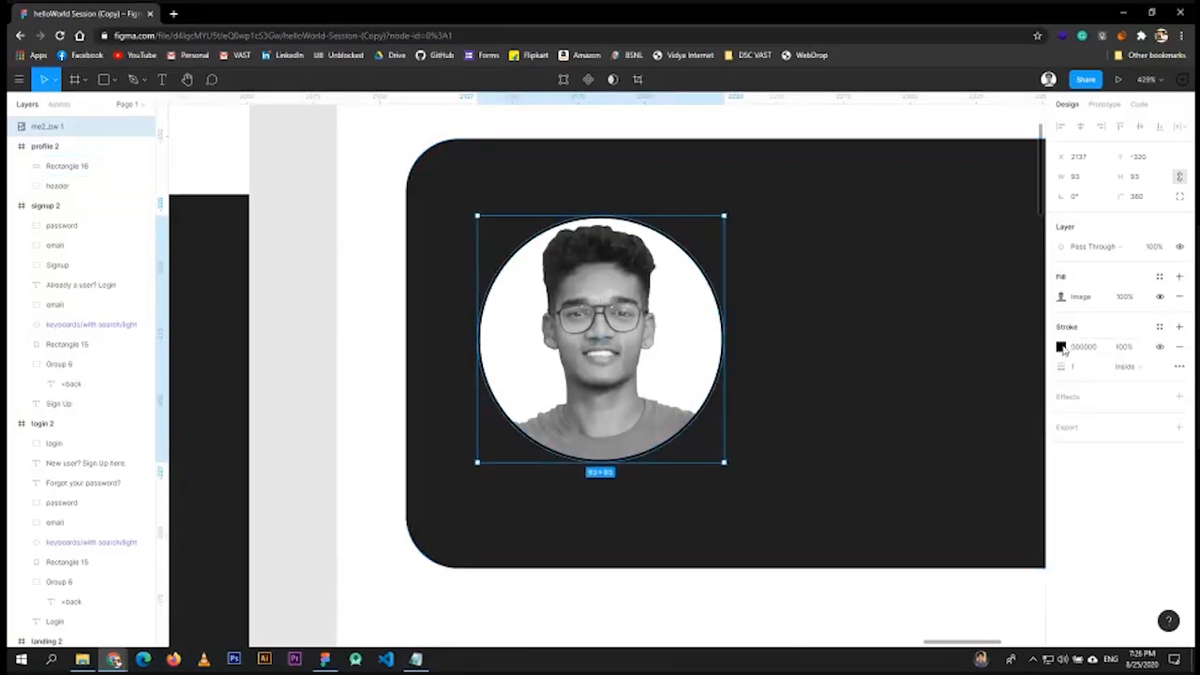
left_click(1062, 347)
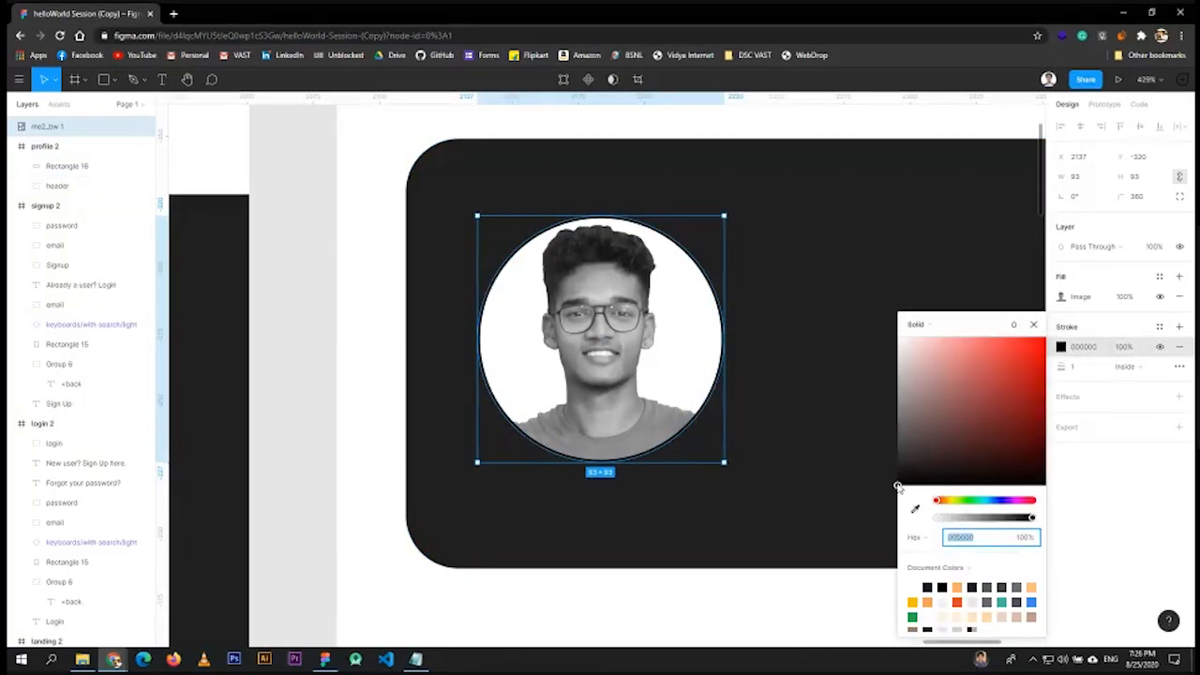
mouse_move(902, 470)
left_mouse_down()
mouse_move(892, 406)
mouse_move(863, 372)
left_mouse_up()
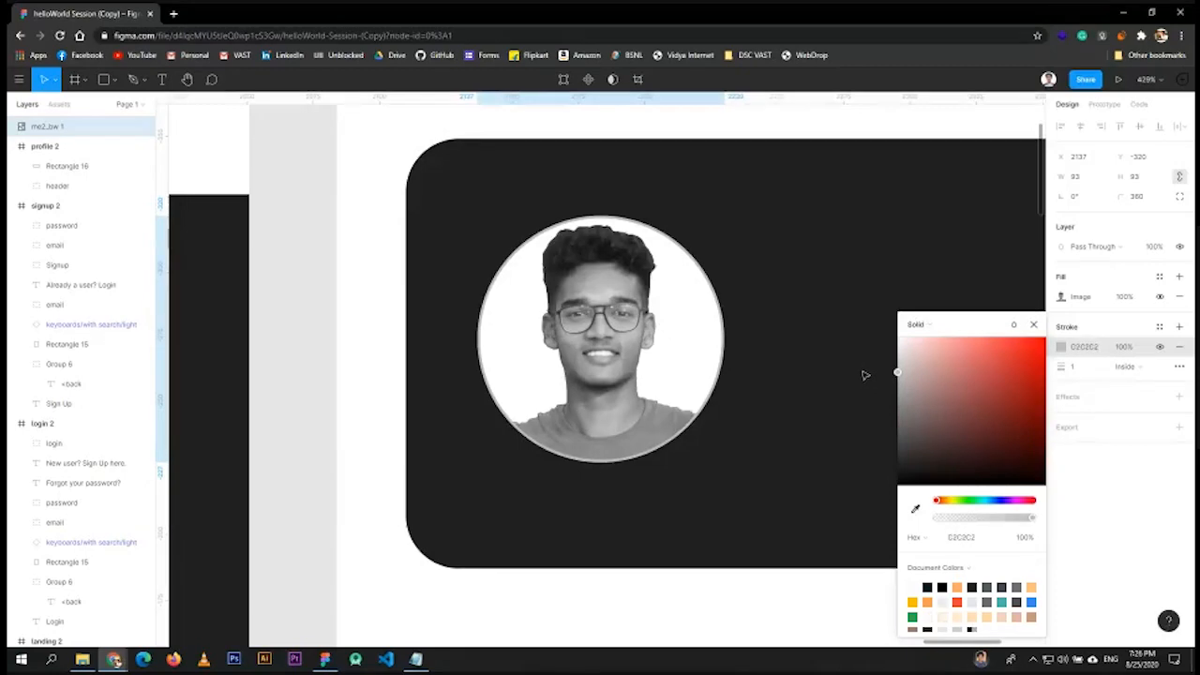
- Set the photo's stroke weight to 4 and its position to Outside
left_click(1084, 371)
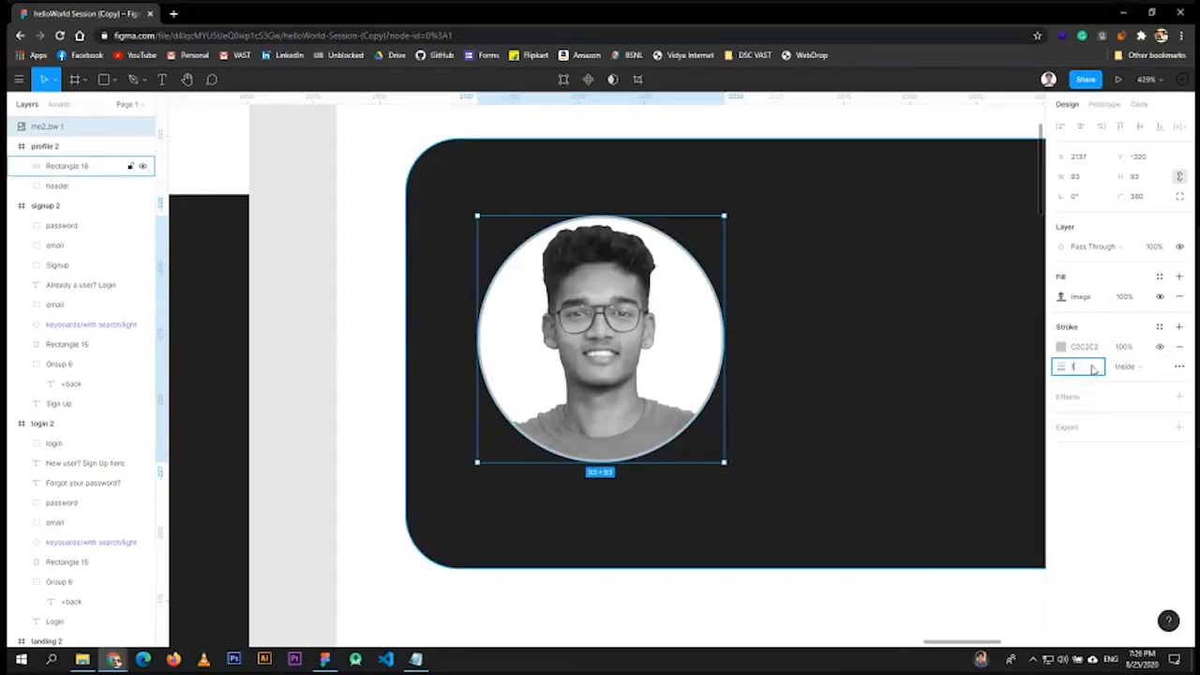
key("Up")
key("Up")
key("Up")
key("Up")
key("Up")
key("Up")
key("Up")
key("Up")
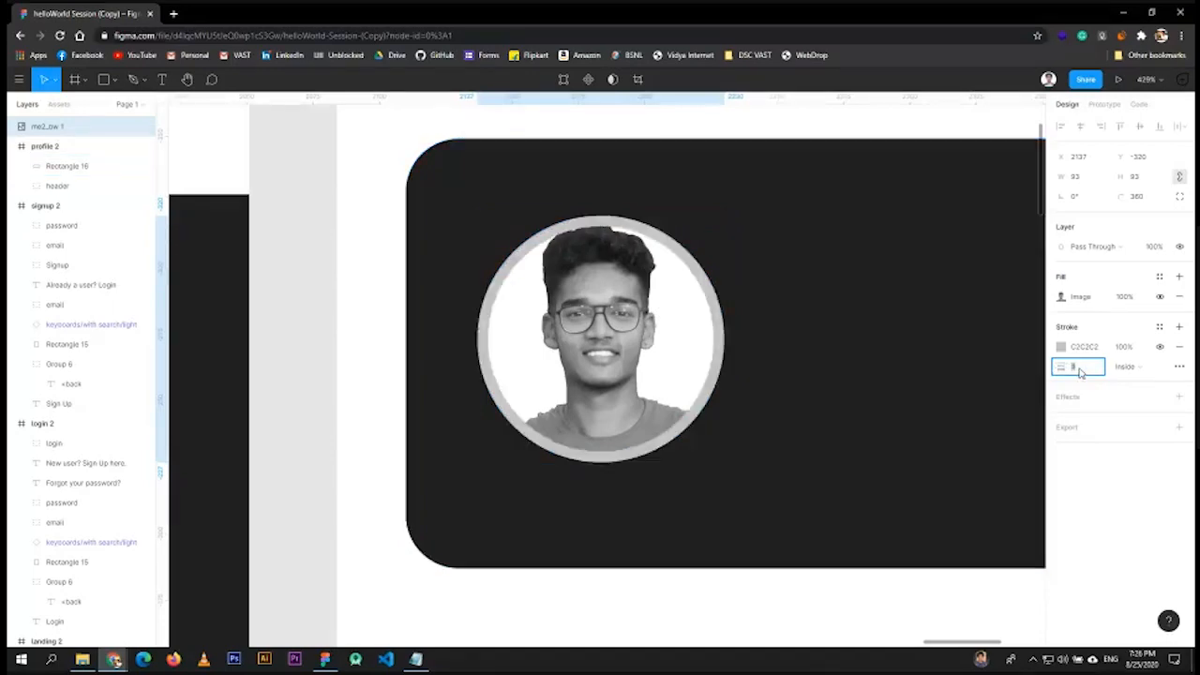
left_click_drag(1054, 368, 1124, 380)
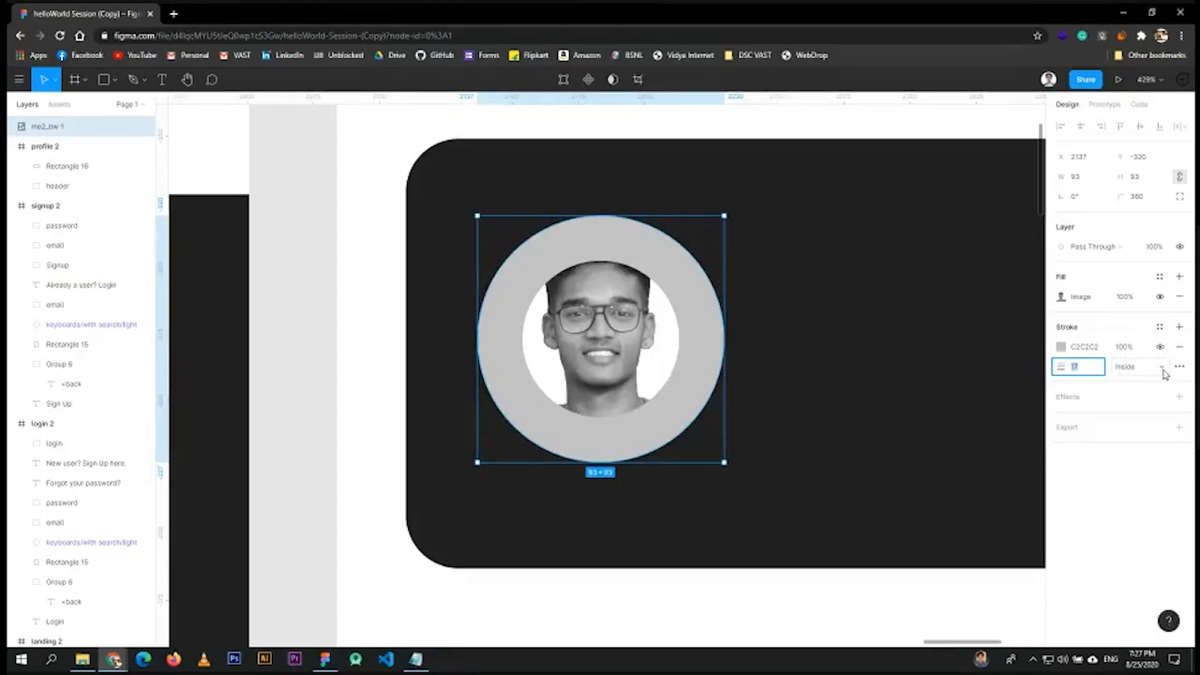
left_click(1162, 368)
left_click(1145, 382)
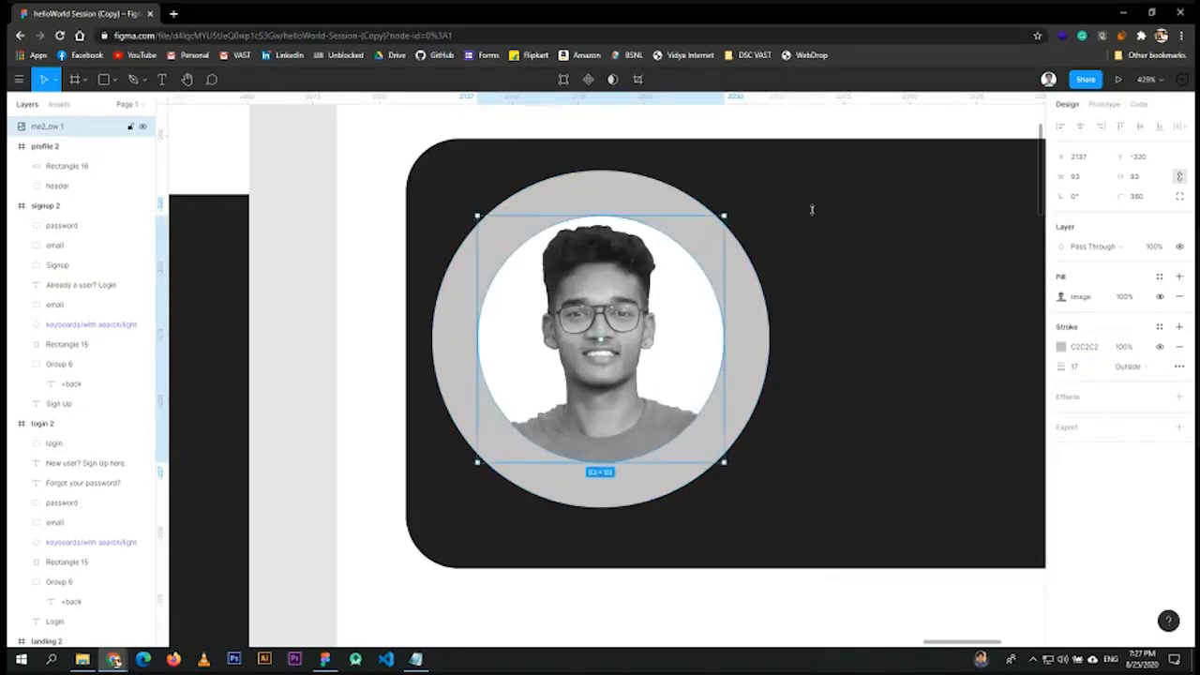
mouse_move(1086, 375)
left_mouse_down()
mouse_move(952, 363)
mouse_move(957, 345)
mouse_move(864, 384)
left_mouse_up()
left_click(864, 384)
scroll(881, 399, "down", 5)
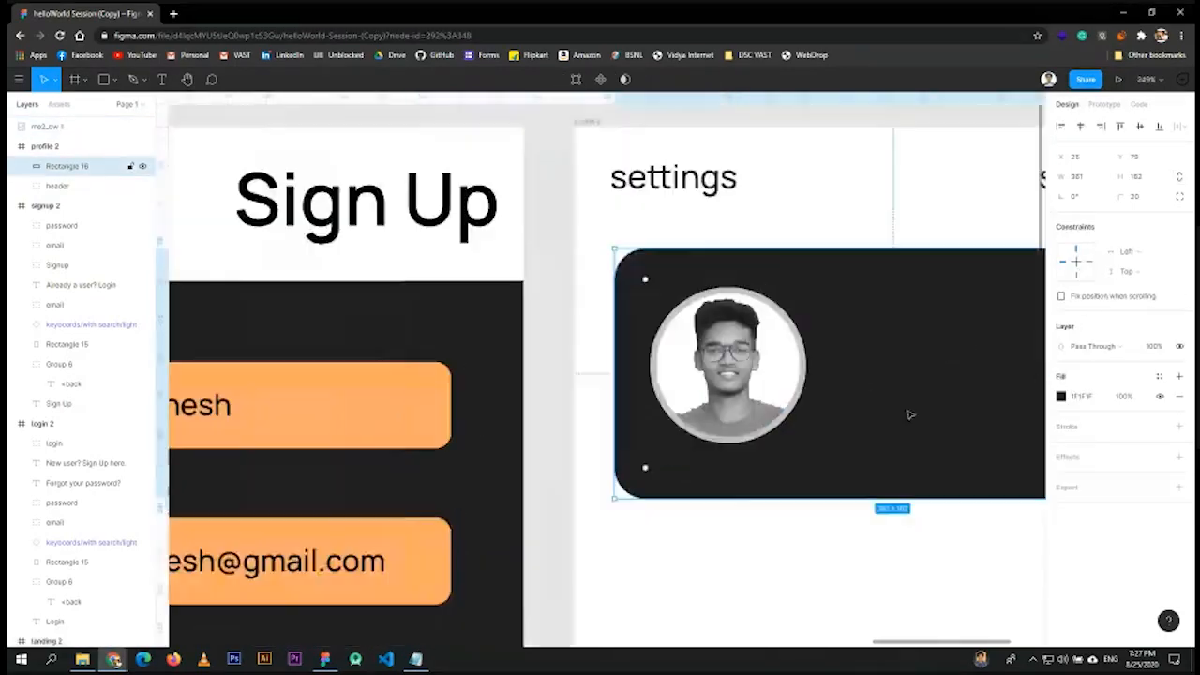
scroll(879, 404, "up", 5)
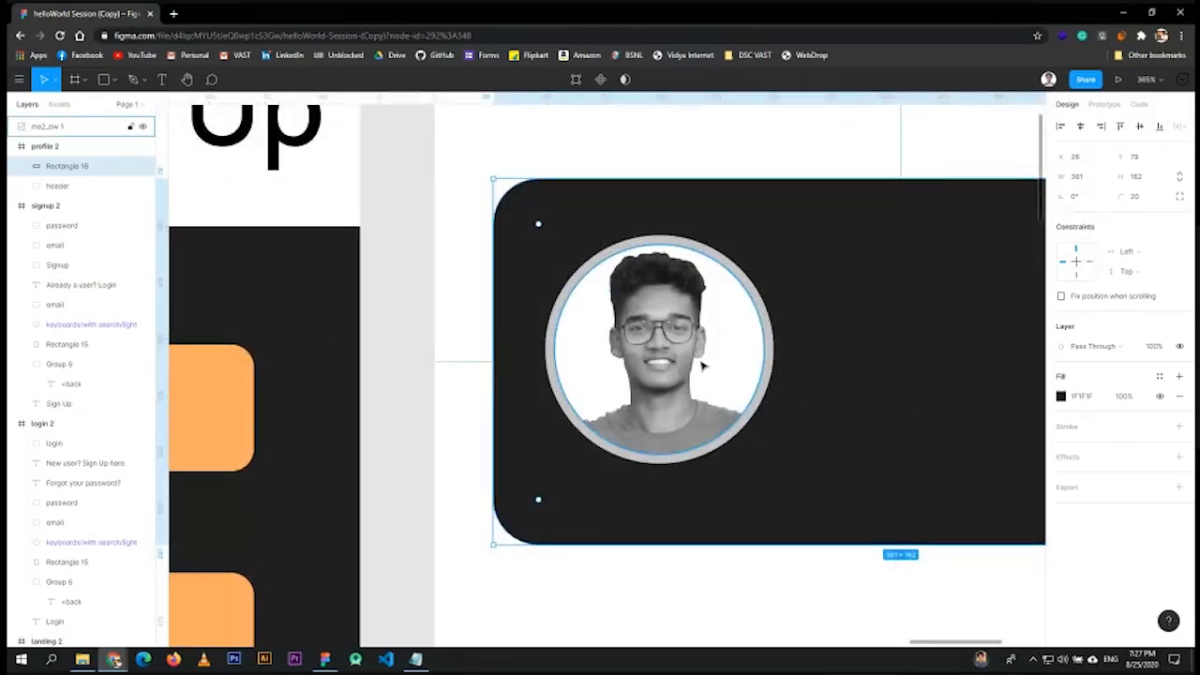
- Select the round profile photo and add a Drop Shadow effect to it
left_click(723, 388)
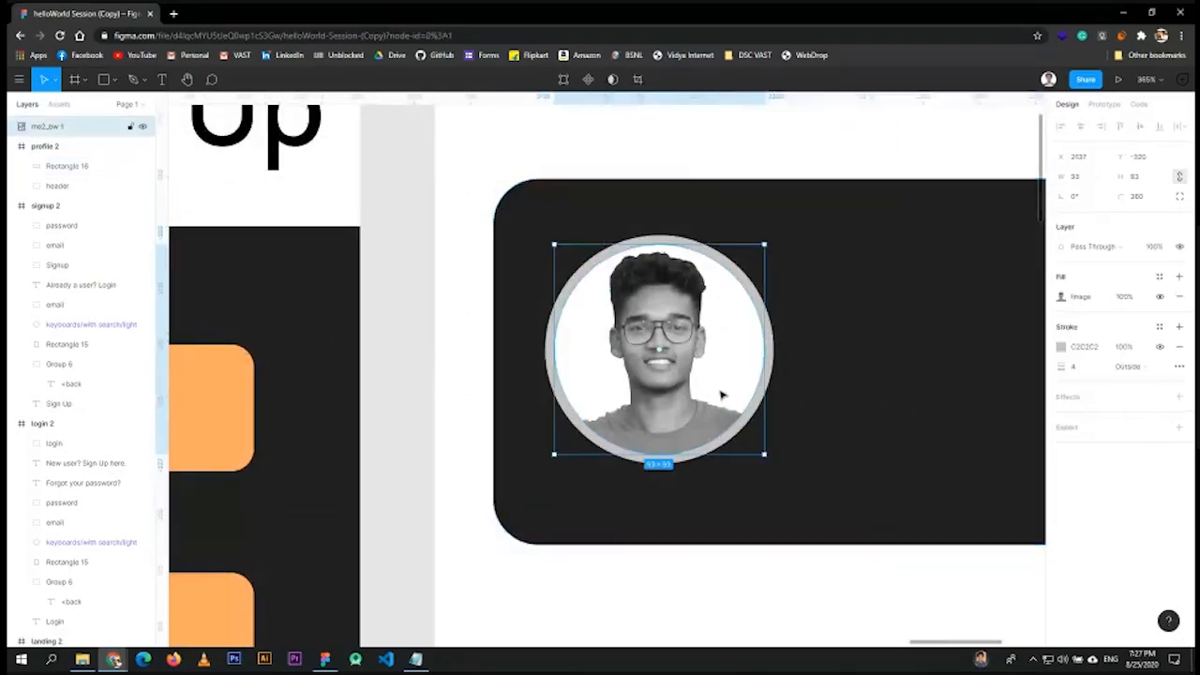
left_click(806, 394)
left_click(765, 373)
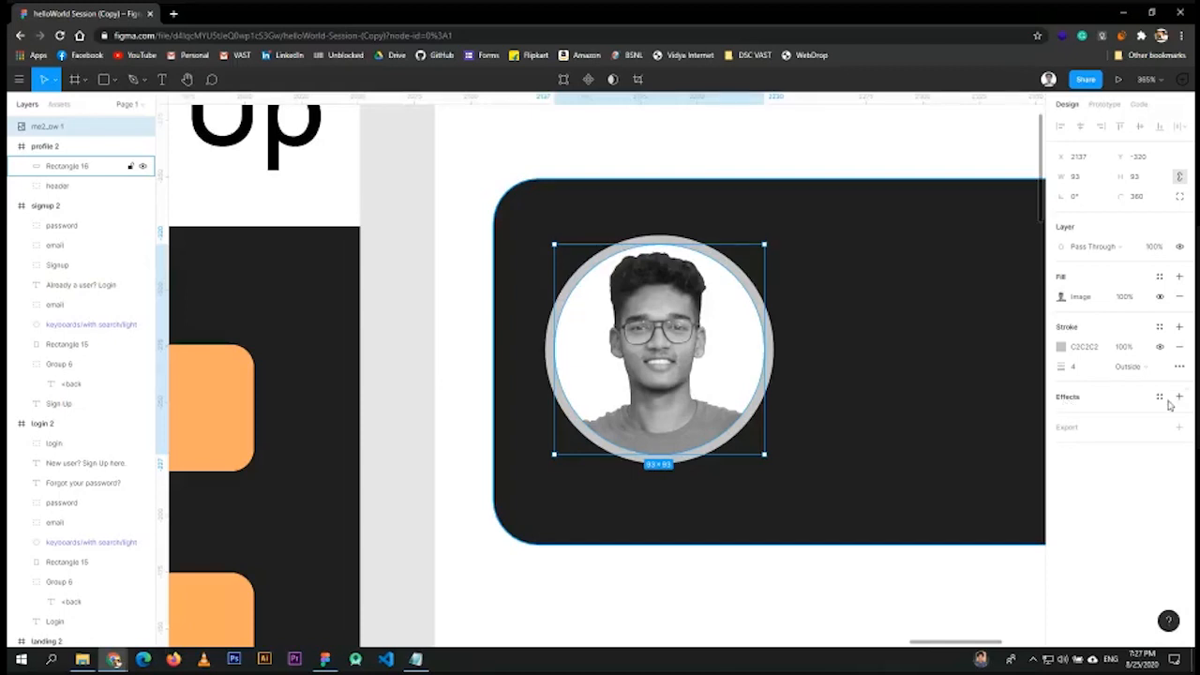
left_click(1179, 397)
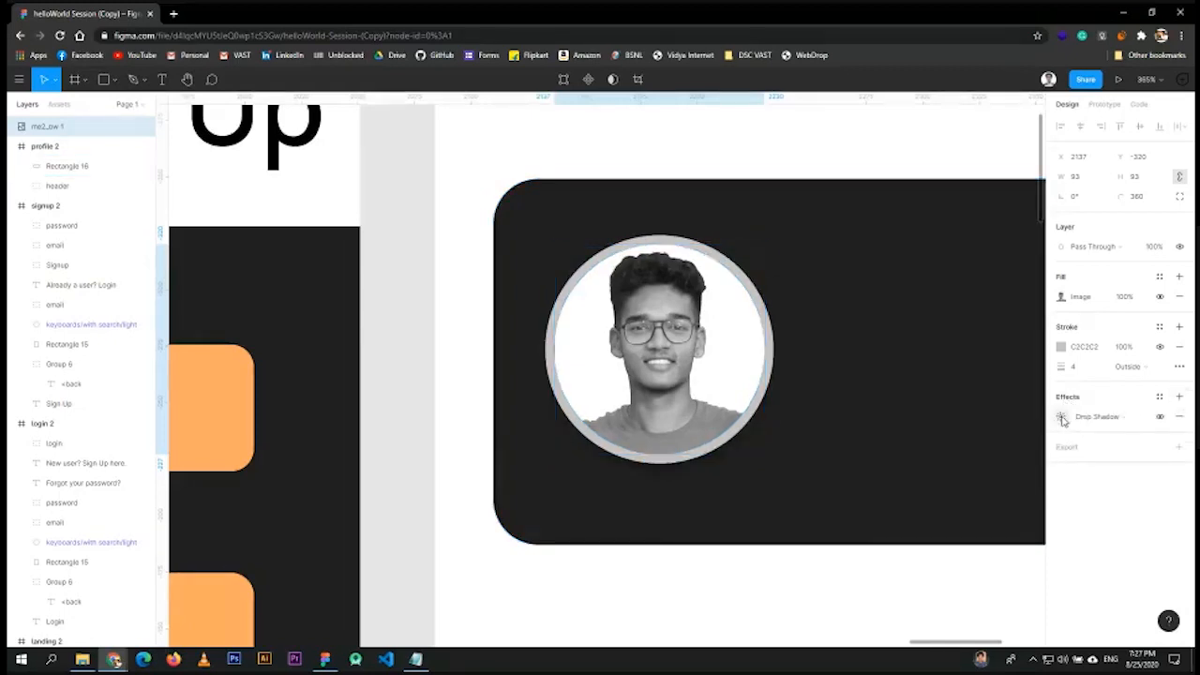
left_click(720, 466)
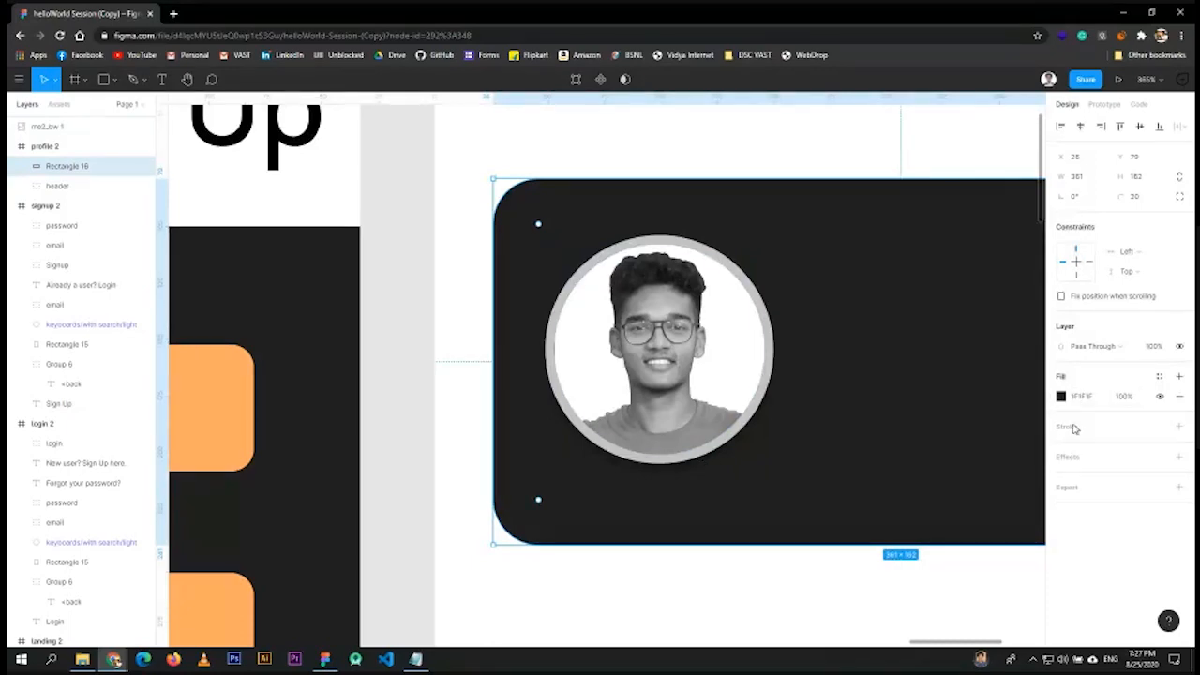
left_click(718, 401)
left_click(1060, 417)
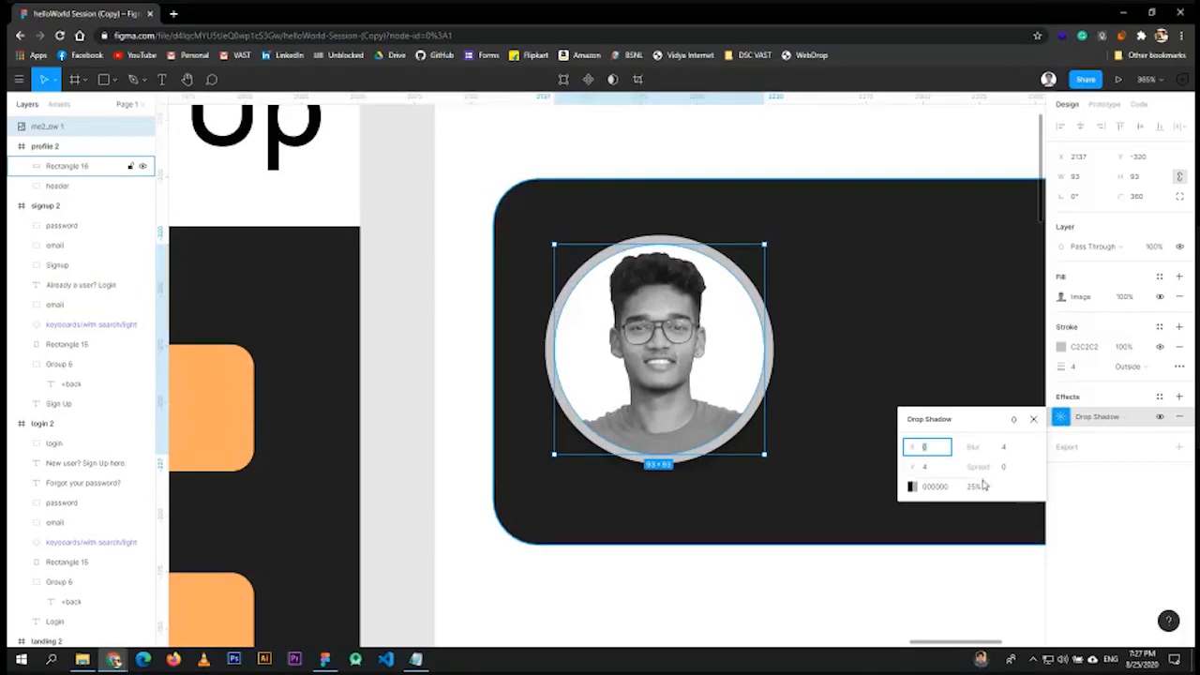
- Try other drop shadow colours, first white ffffff, then a darker brownish grey
left_click(914, 488)
type("ffffff")
key("Return")
mouse_move(768, 430)
left_mouse_down()
mouse_move(851, 401)
mouse_move(860, 466)
mouse_move(780, 435)
left_mouse_up()
left_click_drag(775, 364, 749, 422)
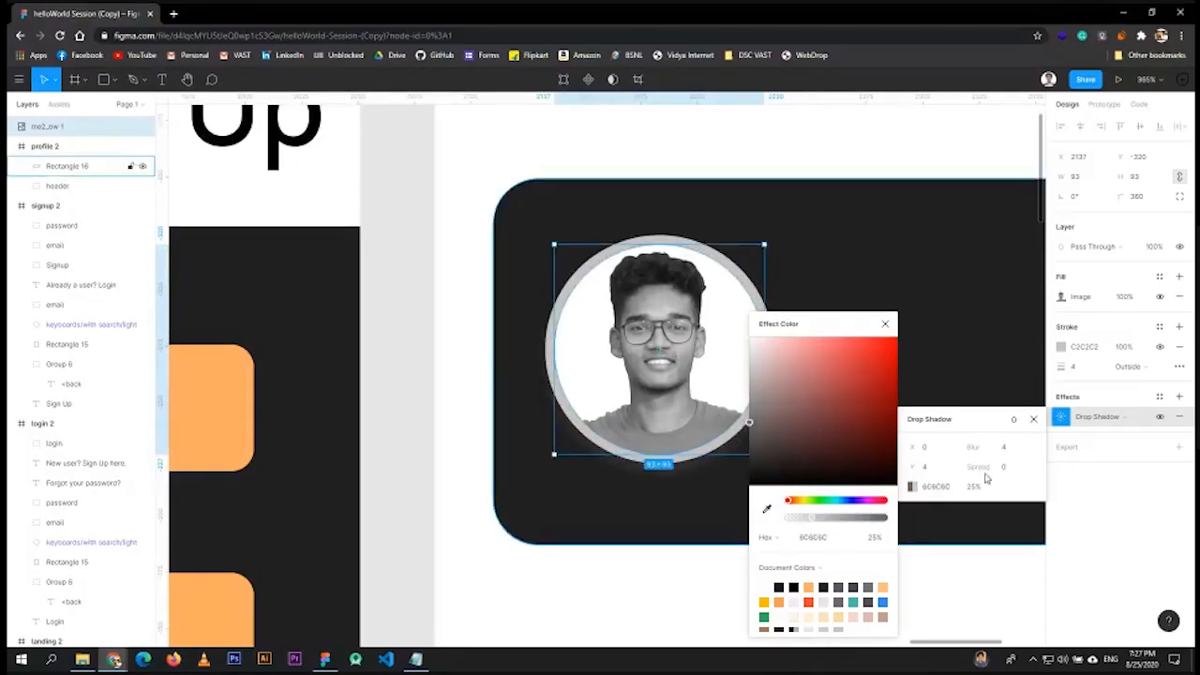
left_click(916, 358)
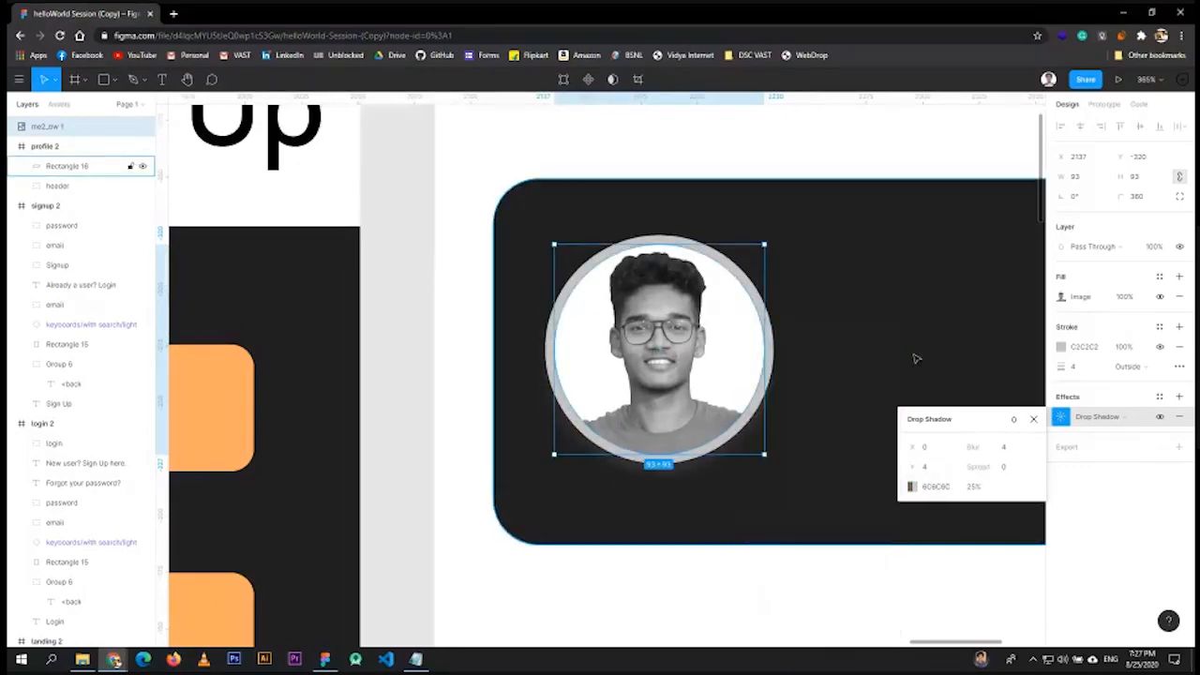
- Experiment with the shadow offsets, entering 20 for the vertical and 10 for the horizontal
key("Up")
key("Up")
type("20")
left_click(936, 450)
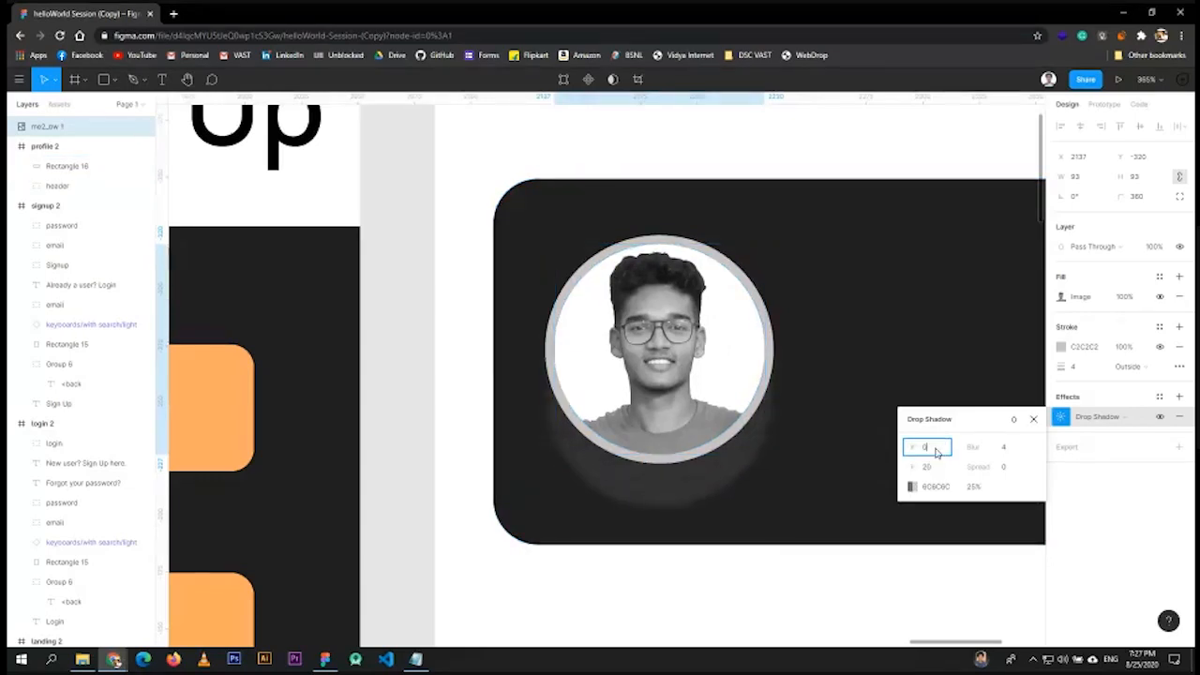
type("10")
key("Return")
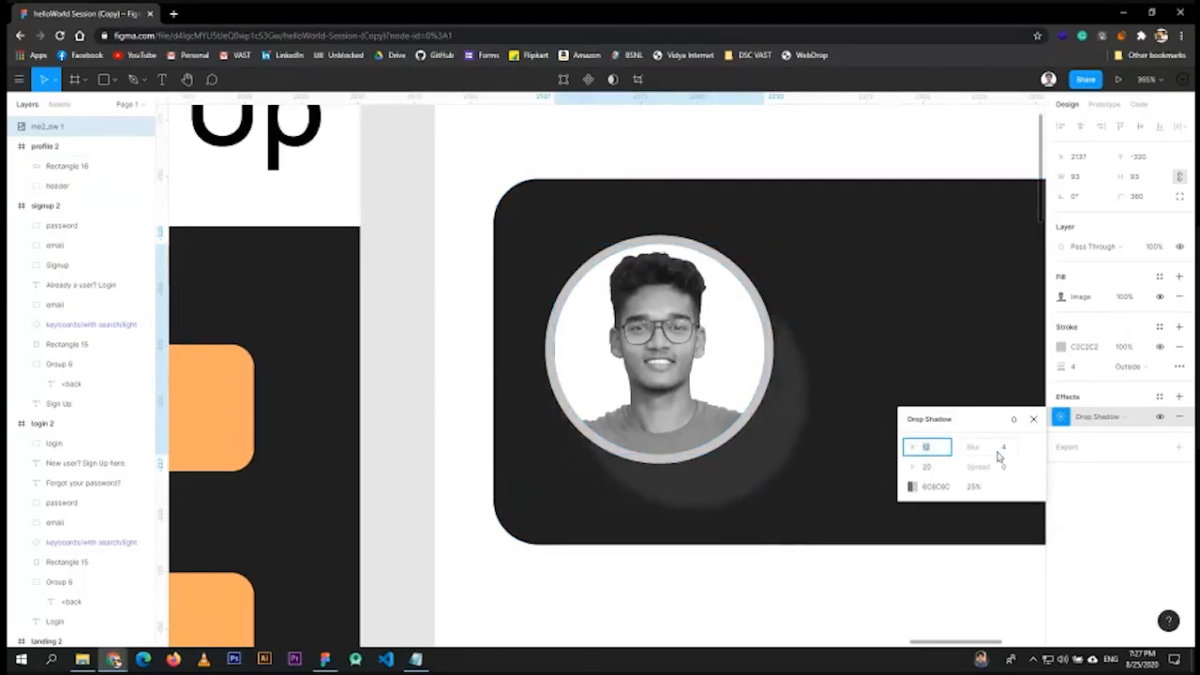
left_click(1034, 420)
- Remove the shadow, then undo to restore the default black 25% shadow, Y 4, blur 4
left_click(1177, 416)
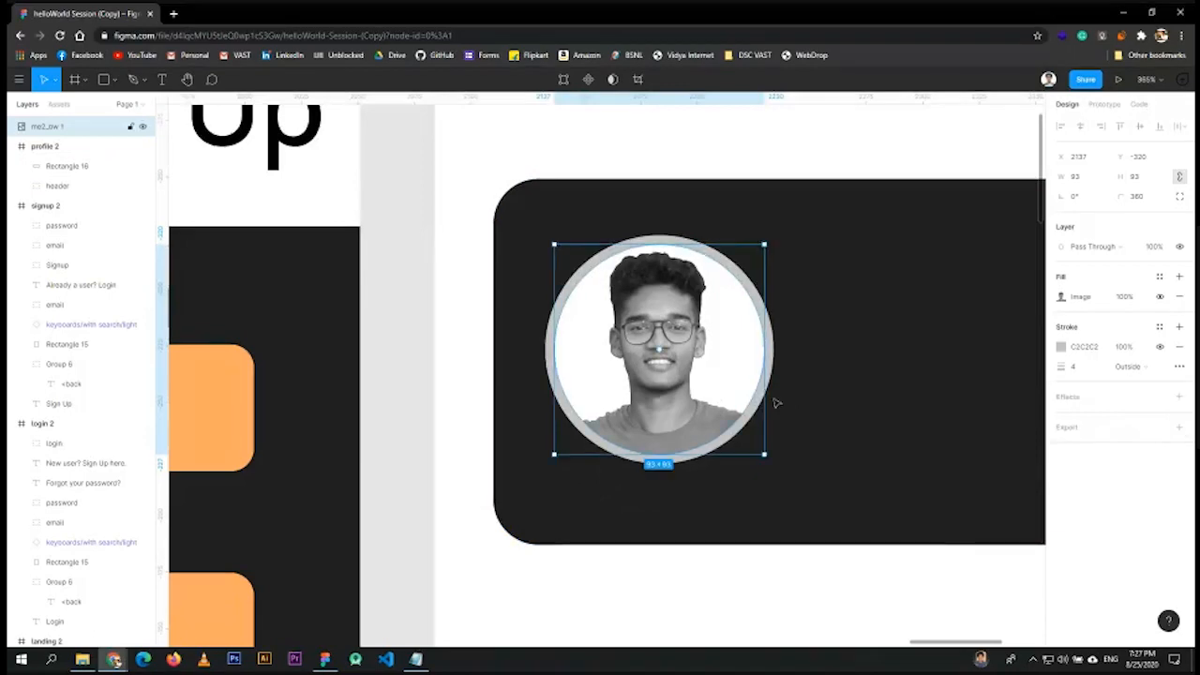
key("ctrl+z")
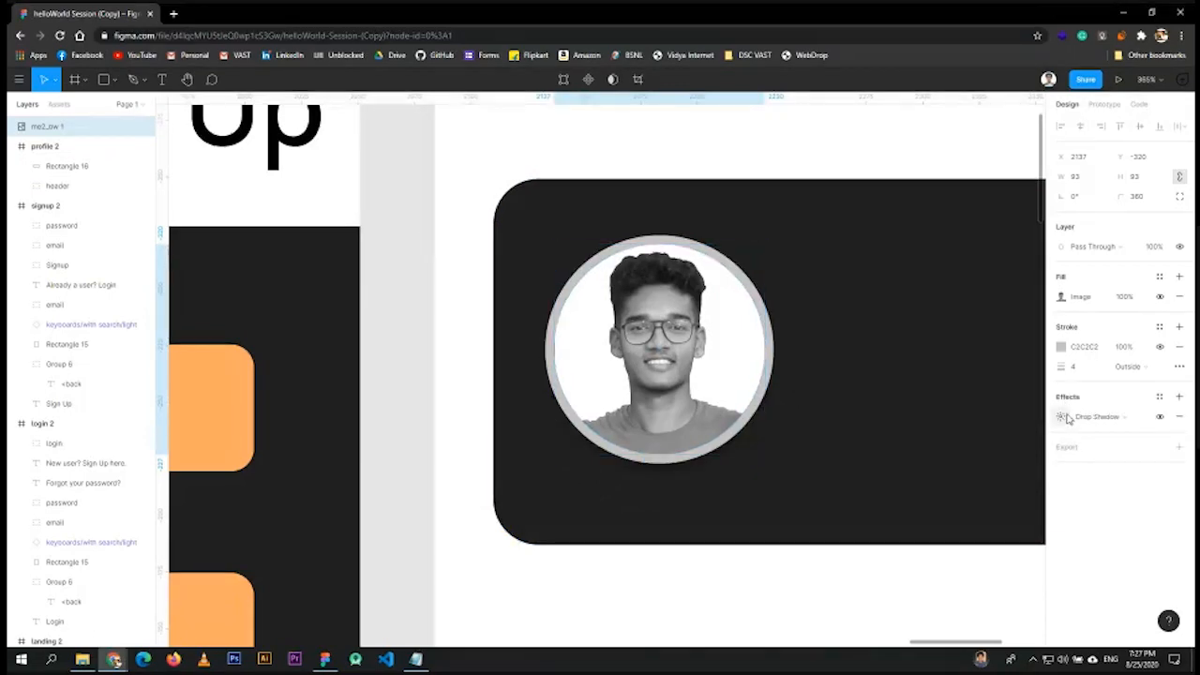
left_click(1063, 416)
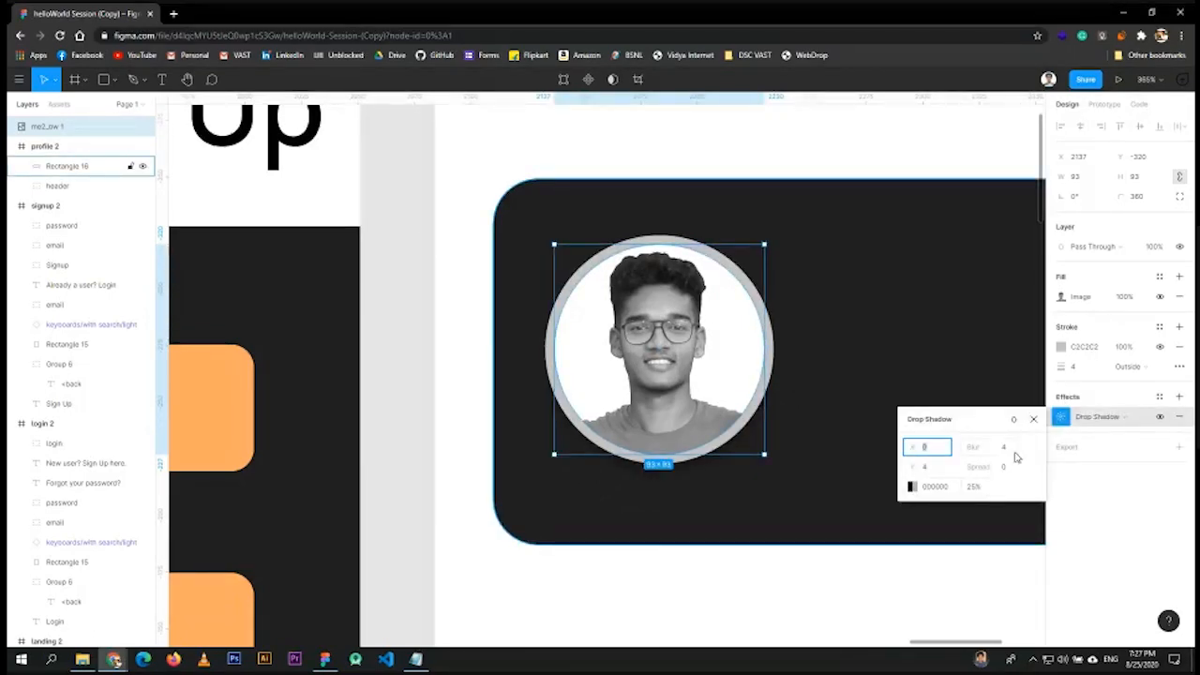
left_click(1018, 448)
left_click(977, 365)
- Zoom the canvas from 72% to 129% on the profile frame beside the sign-up and landing screens
scroll(930, 404, "down", 5)
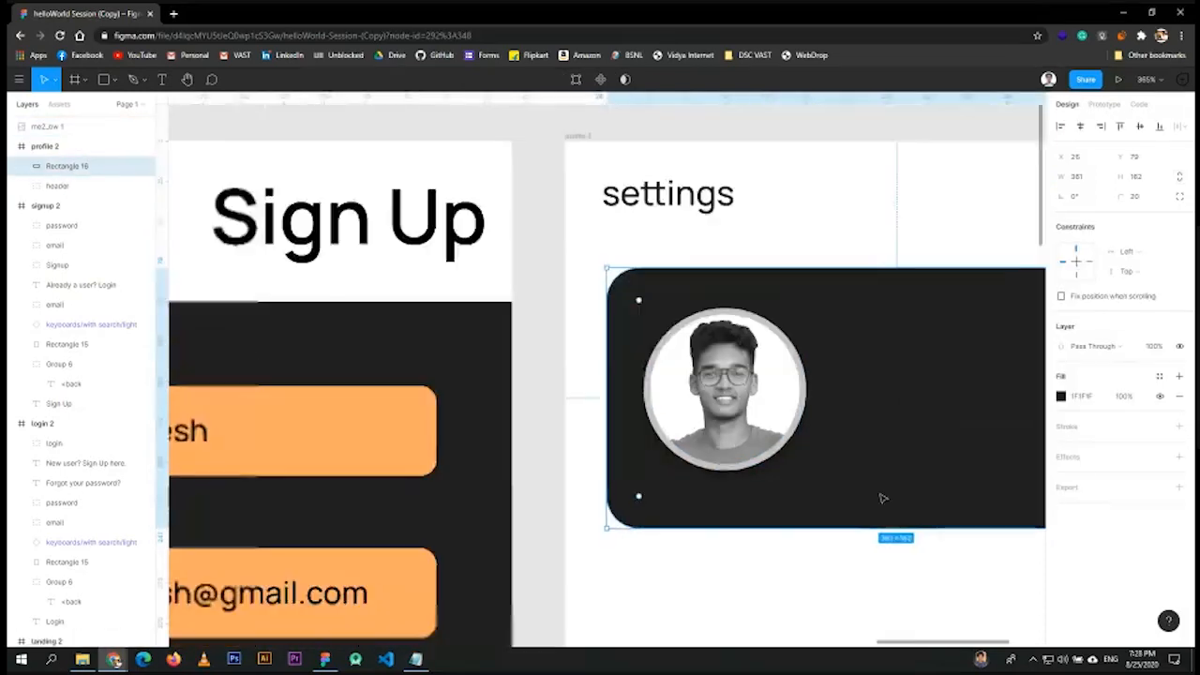
scroll(252, 493, "down", 2)
scroll(342, 487, "down", 3)
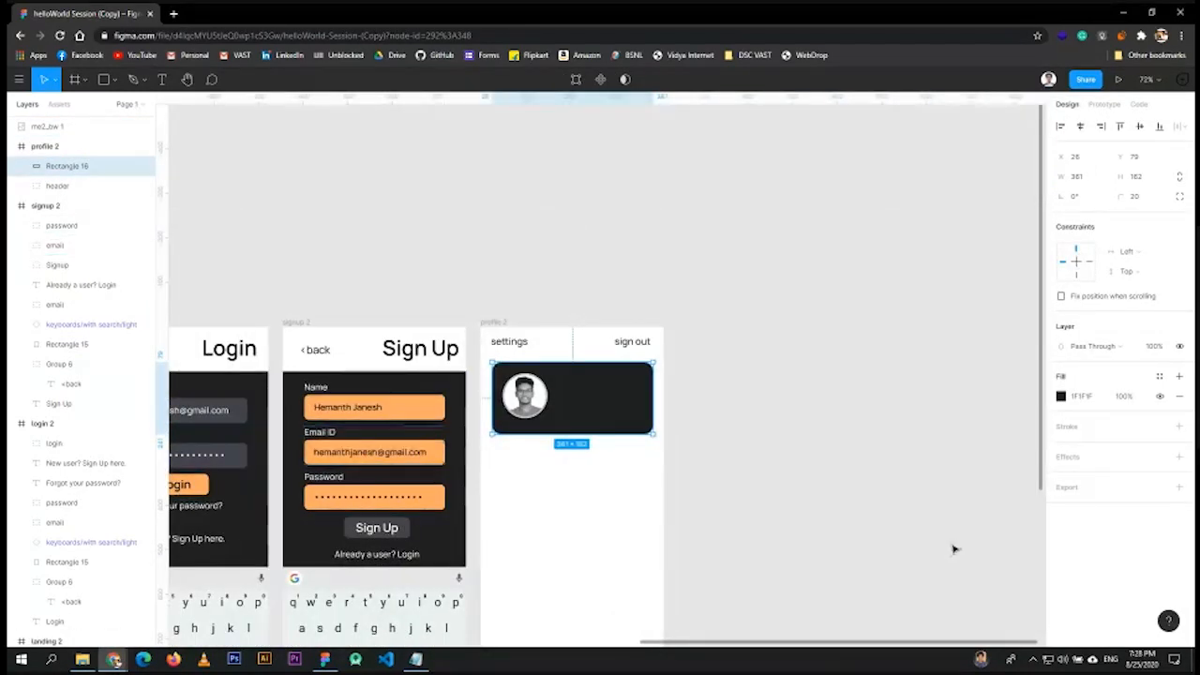
scroll(358, 266, "left", 15)
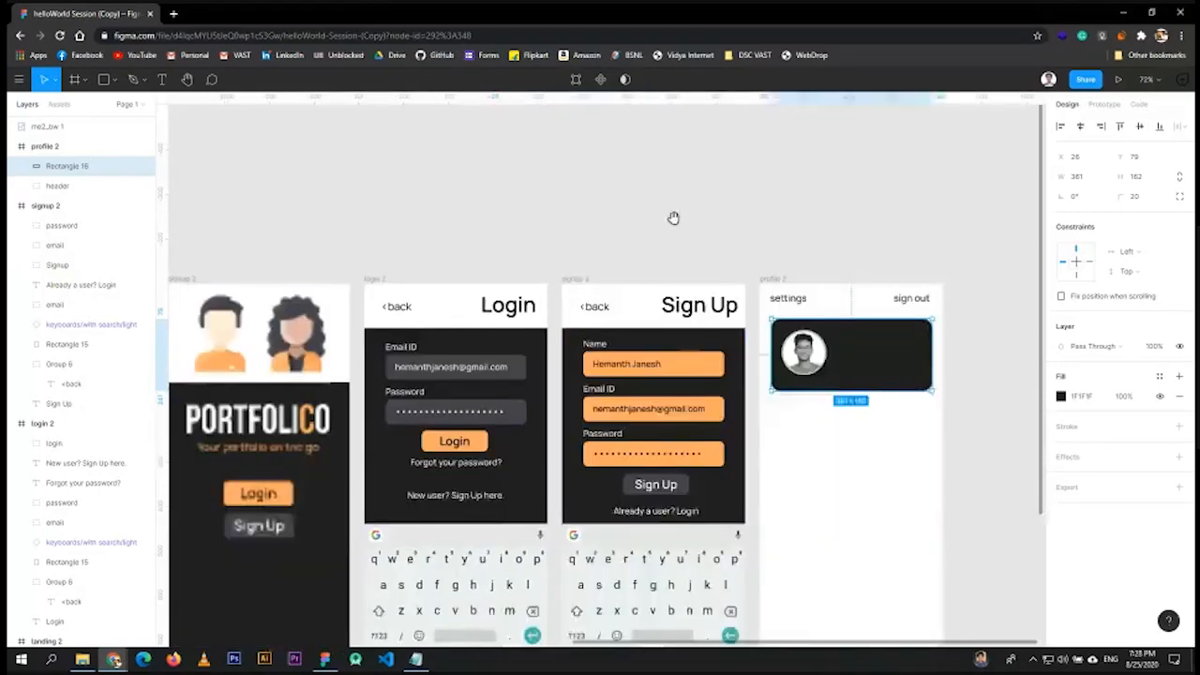
scroll(559, 432, "down", 2)
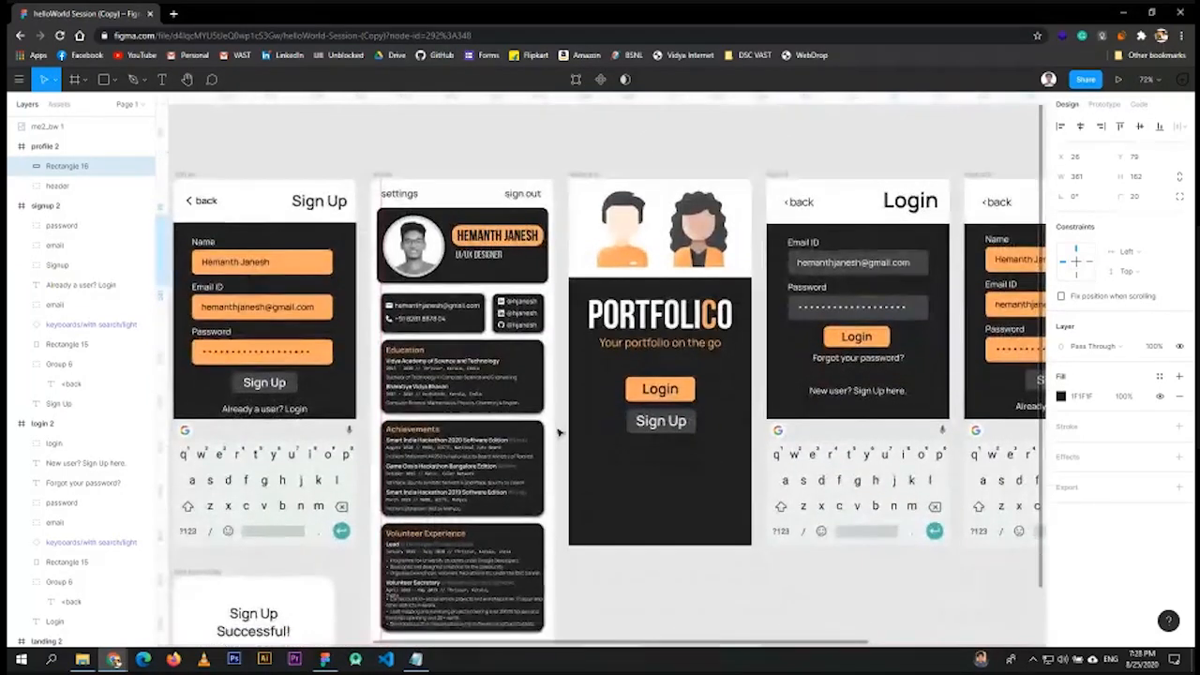
scroll(559, 432, "down", 3)
scroll(459, 348, "up", 5)
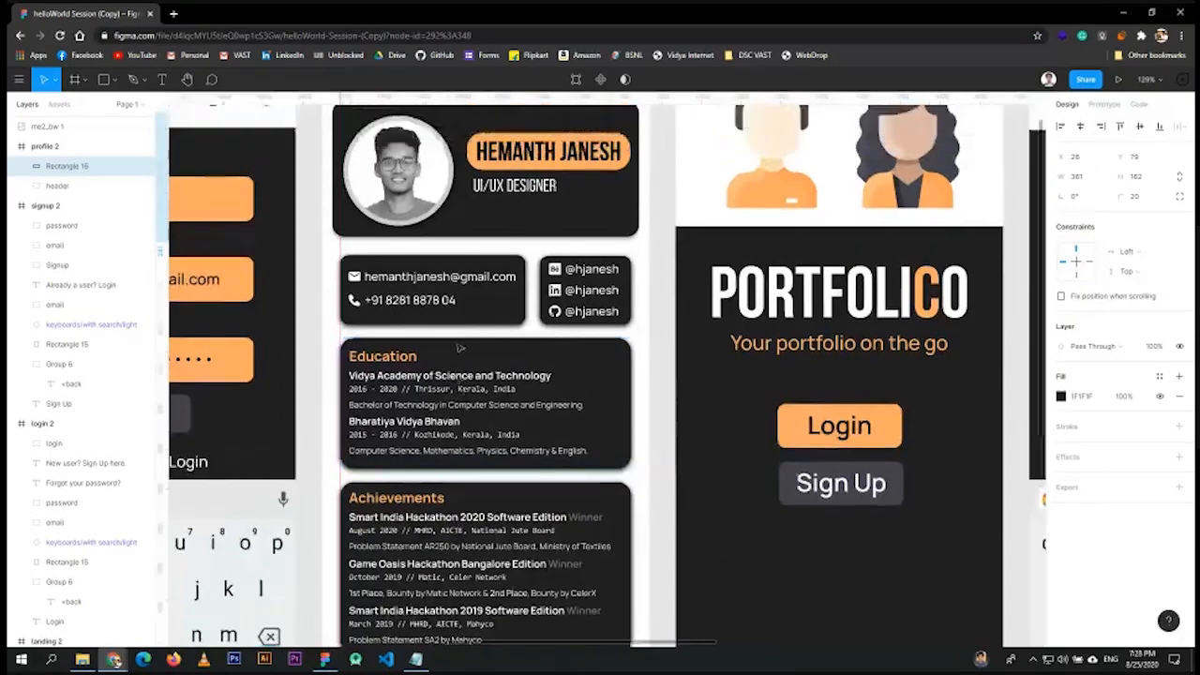
scroll(460, 348, "up", 2)
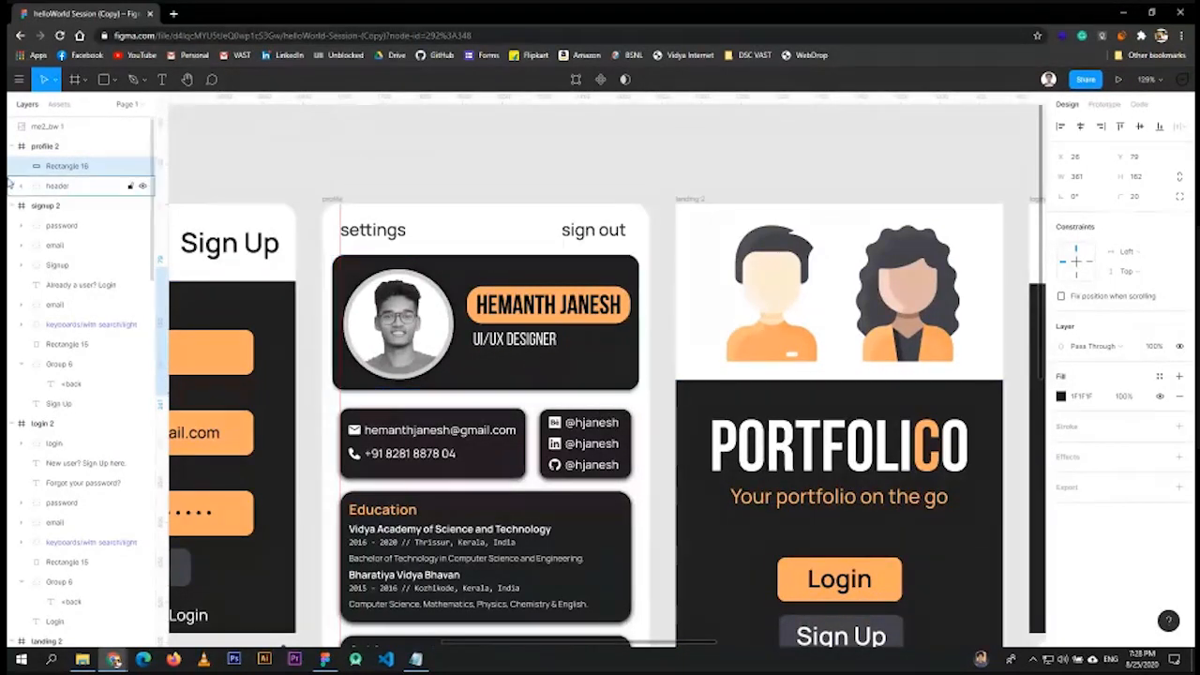
left_click(45, 146)
left_click(413, 366)
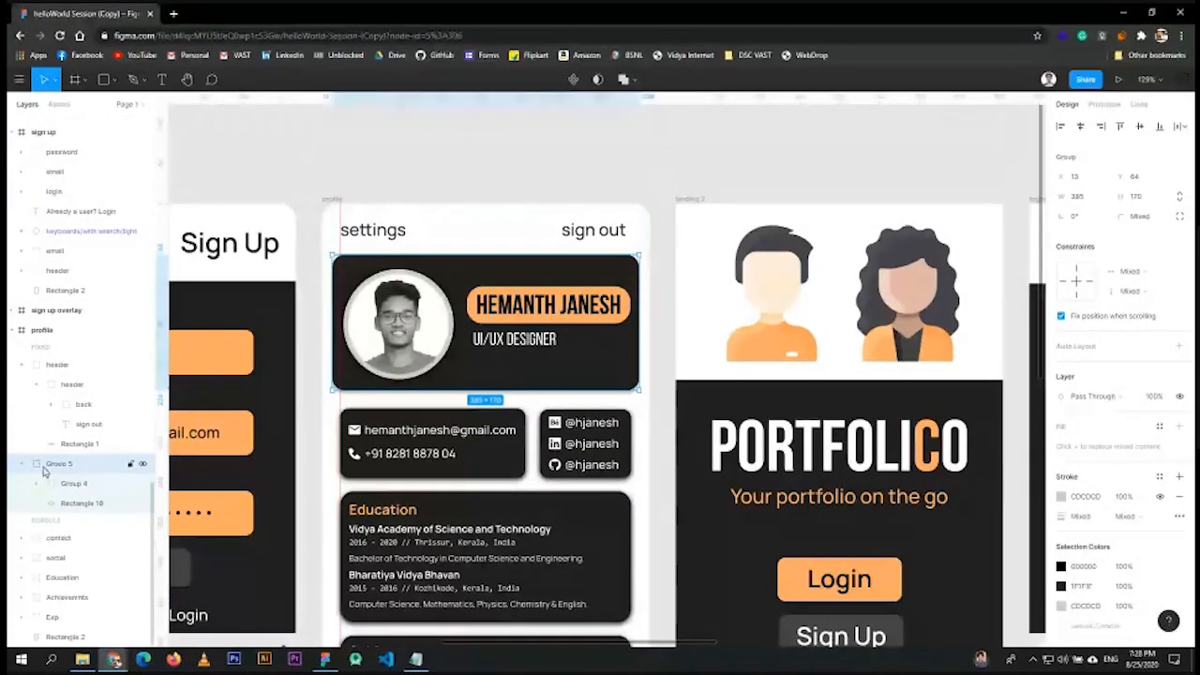
left_click(81, 502)
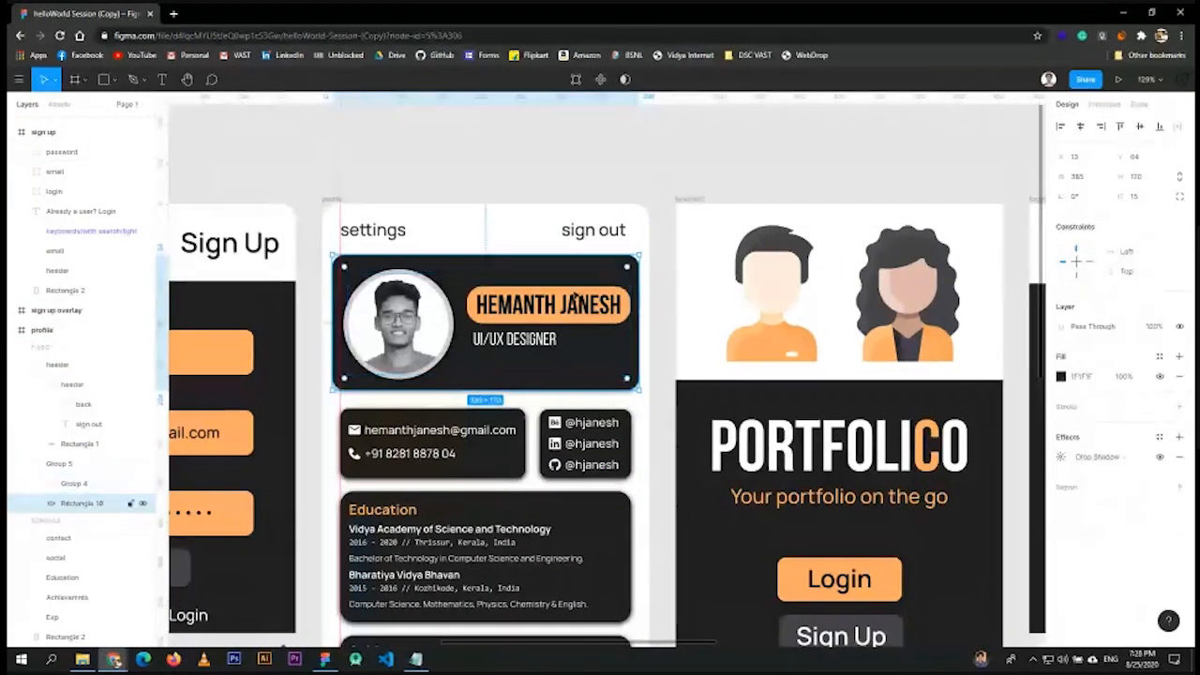
left_click(37, 482)
left_click(83, 505)
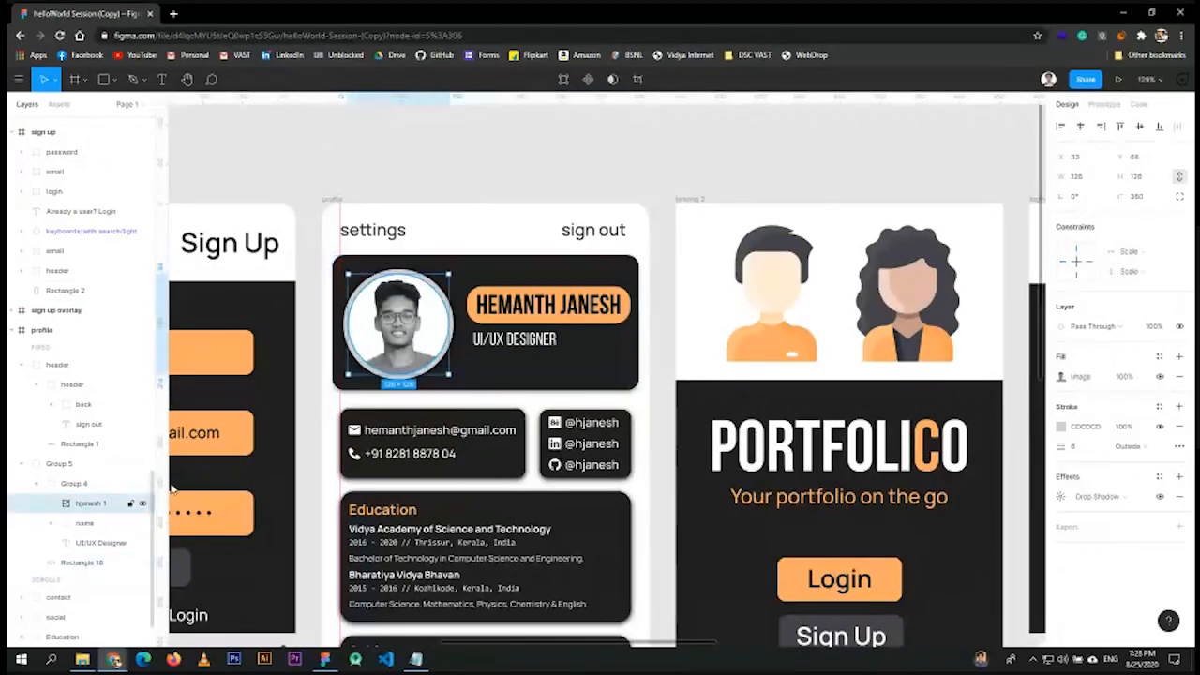
left_click(94, 529)
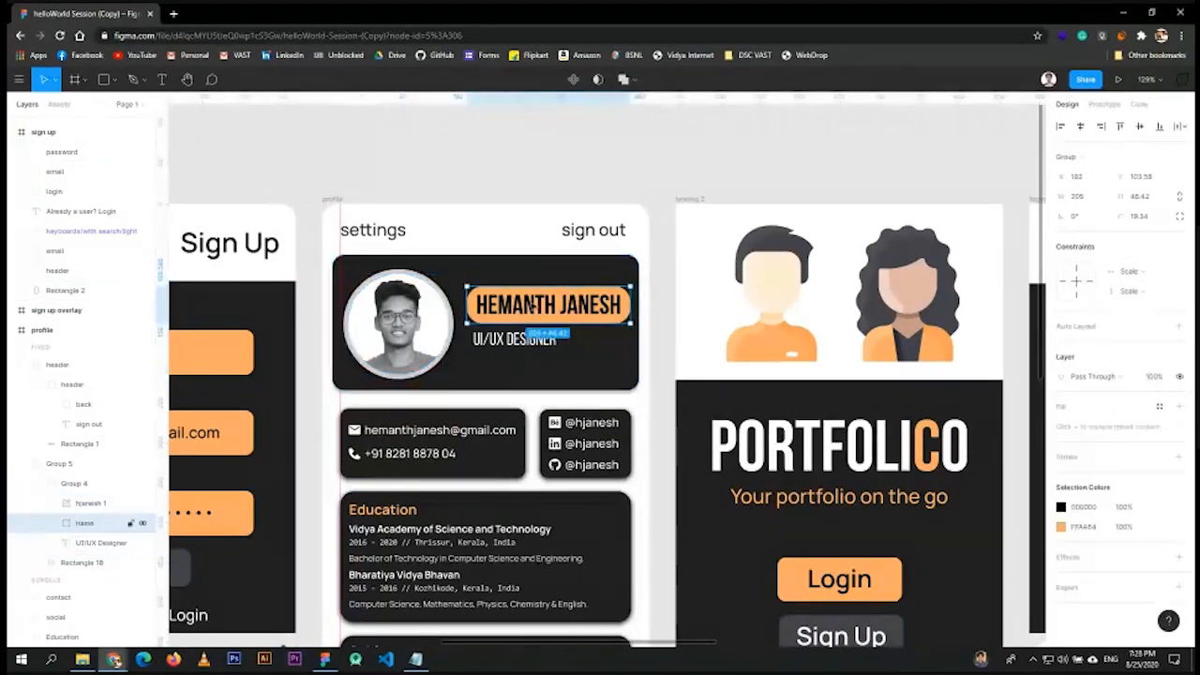
left_click(52, 523)
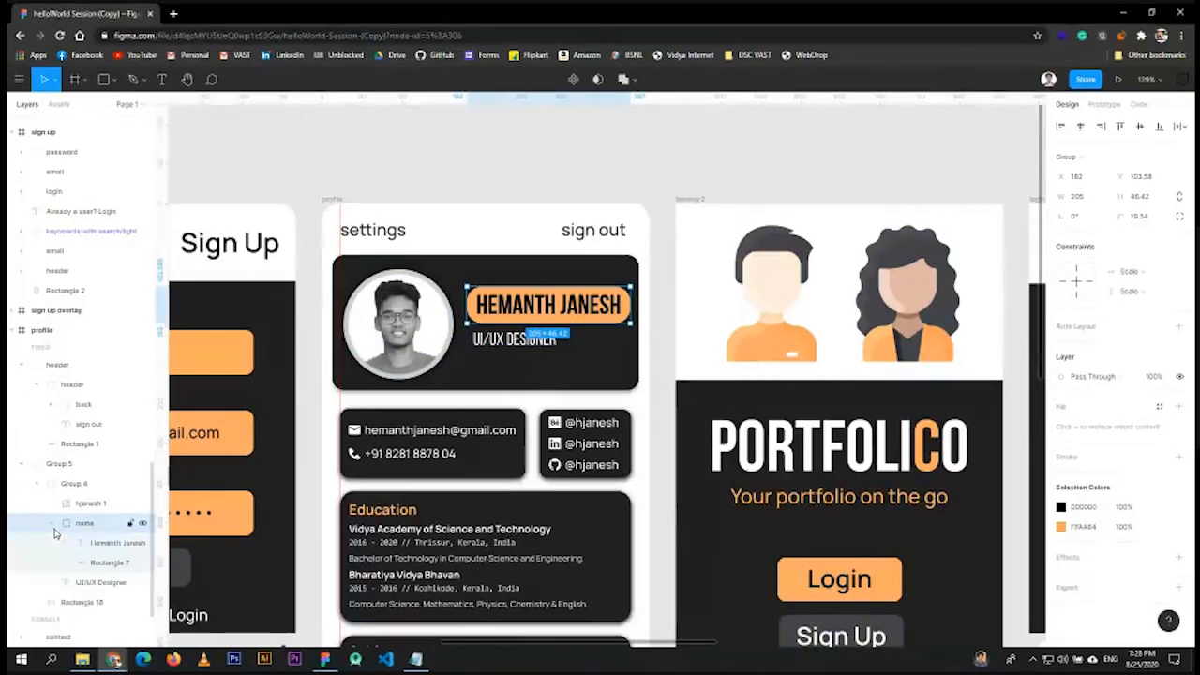
left_click(110, 562)
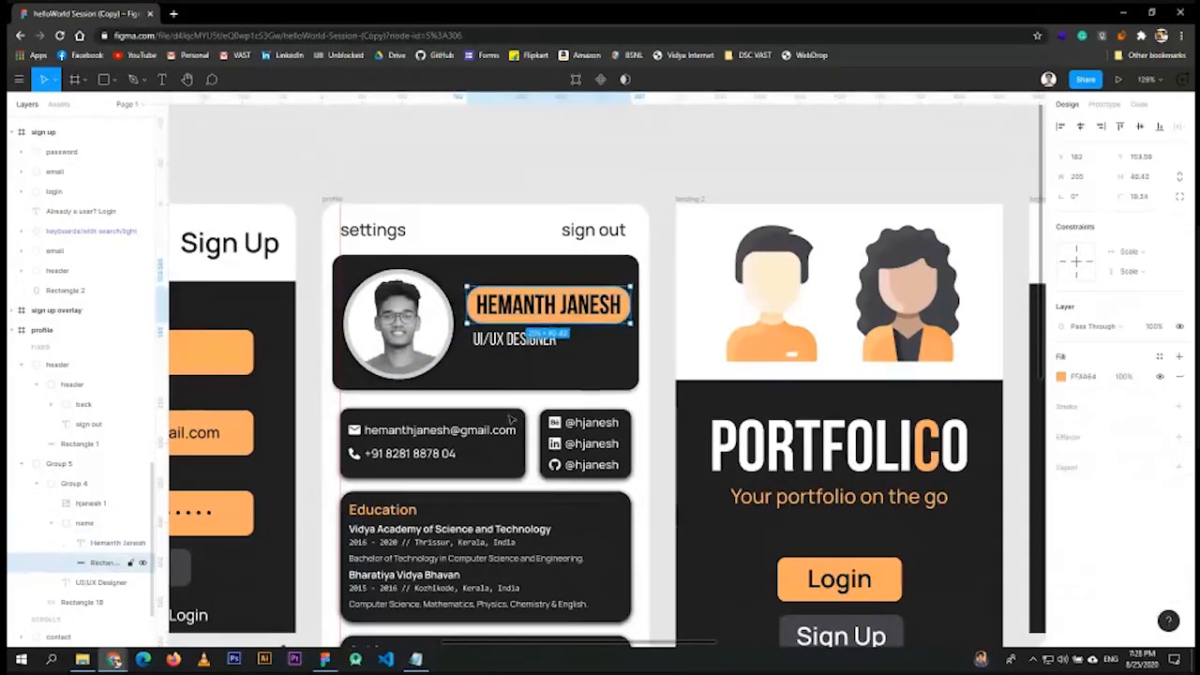
left_click(52, 525)
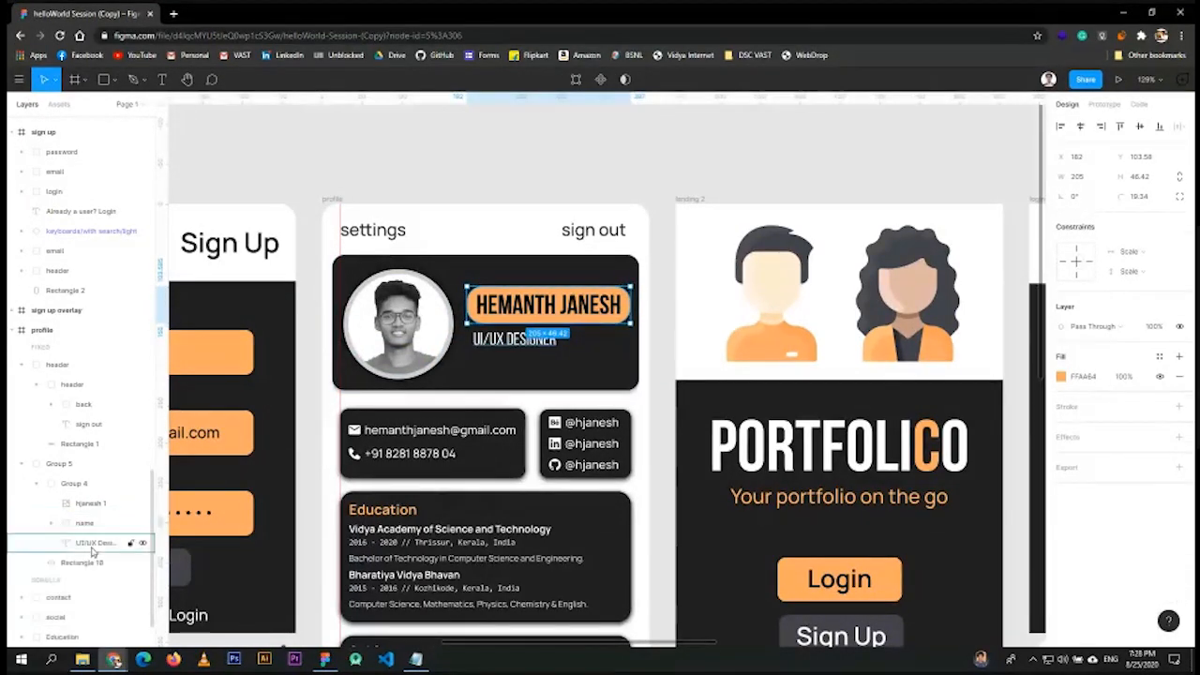
left_click(98, 541)
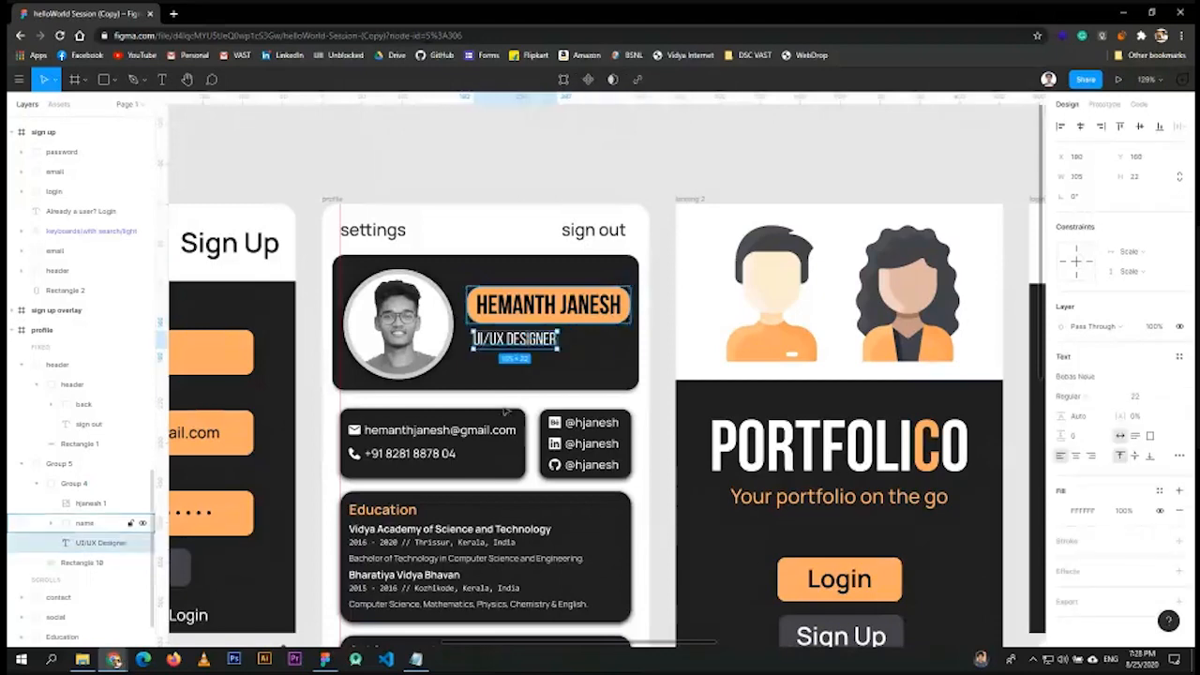
left_click(26, 463)
scroll(542, 355, "down", 3)
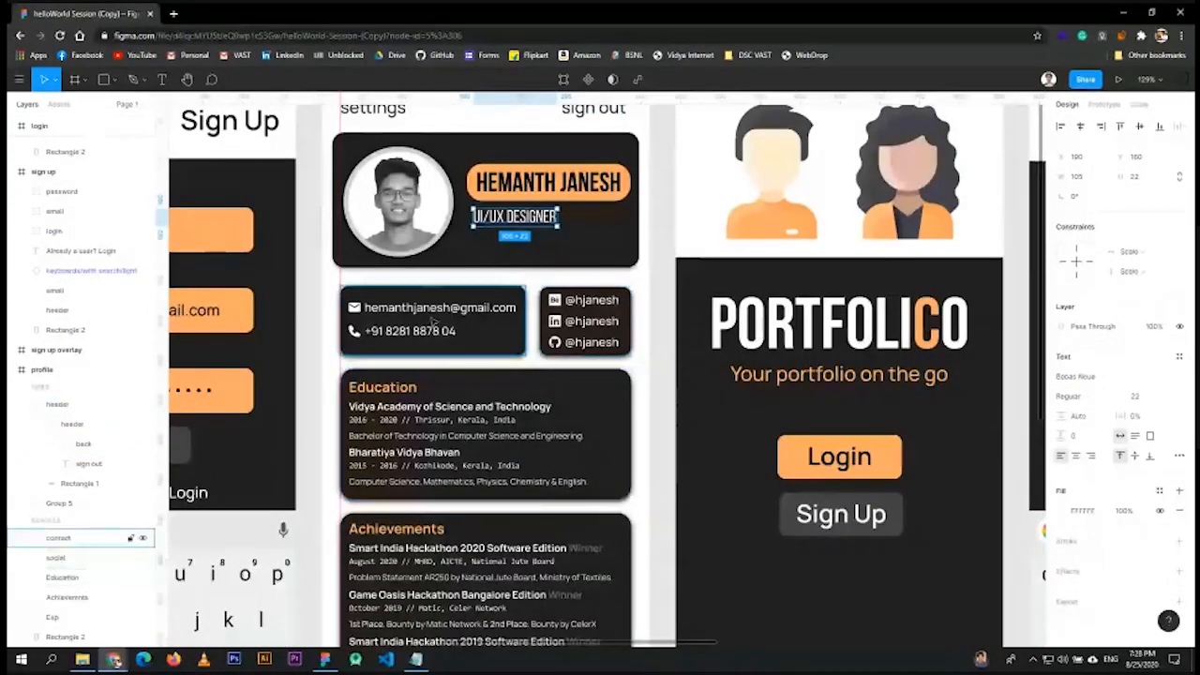
scroll(469, 365, "down", 2)
scroll(478, 375, "up", 2)
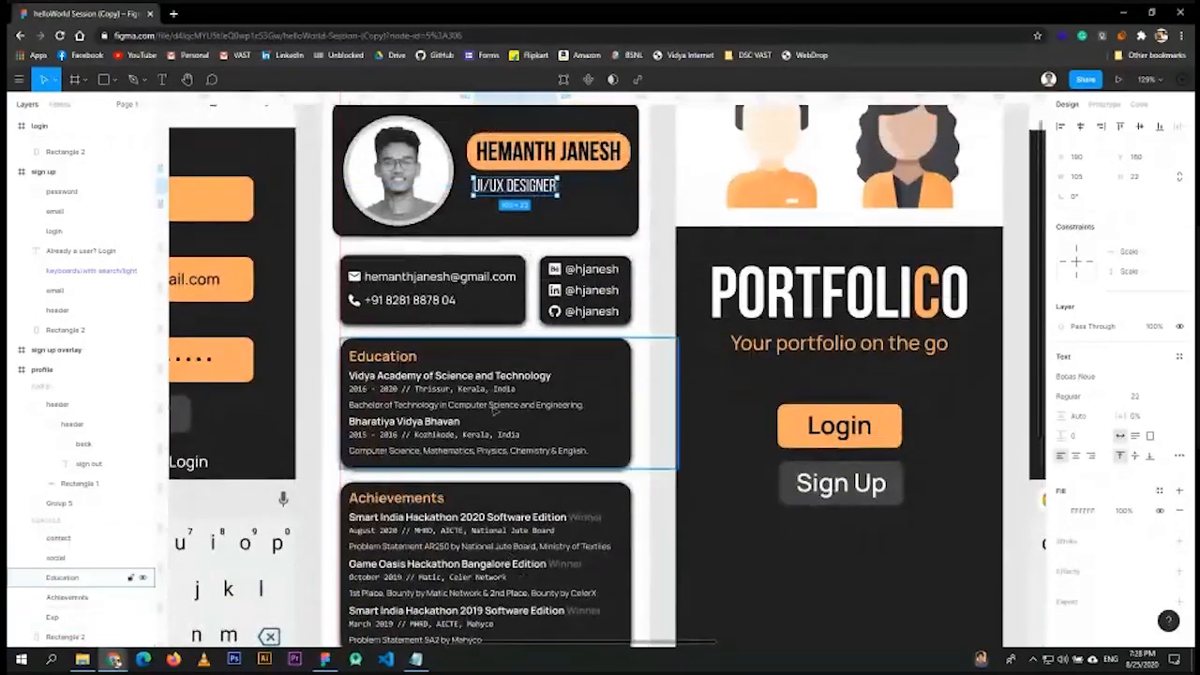
scroll(495, 398, "down", 1)
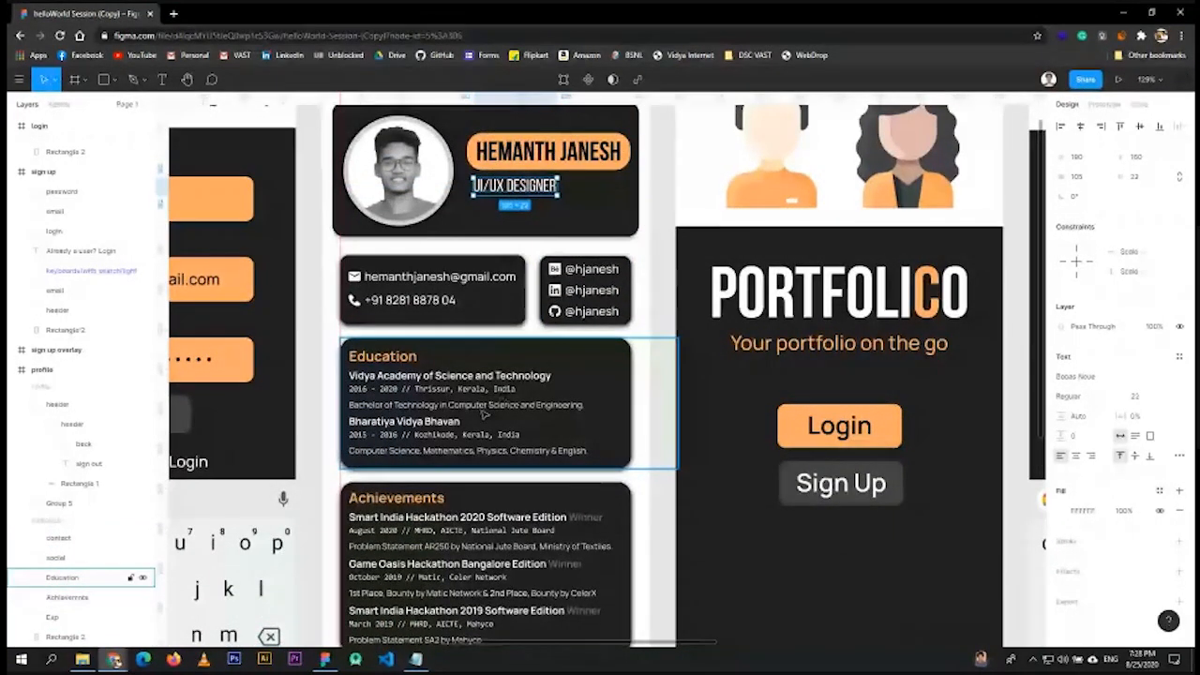
scroll(403, 300, "up", 3)
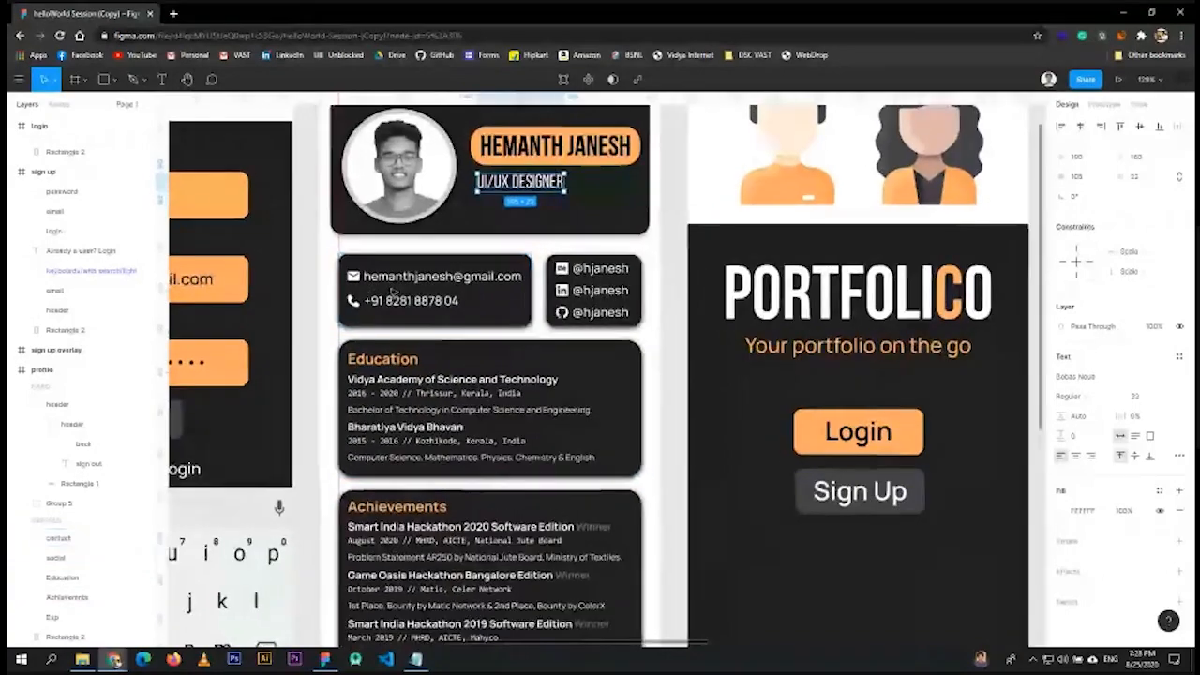
scroll(413, 314, "up", 2)
- Zoom to 265% on the contact card, select the mail layer, then open and close the main menu
double_click(450, 261)
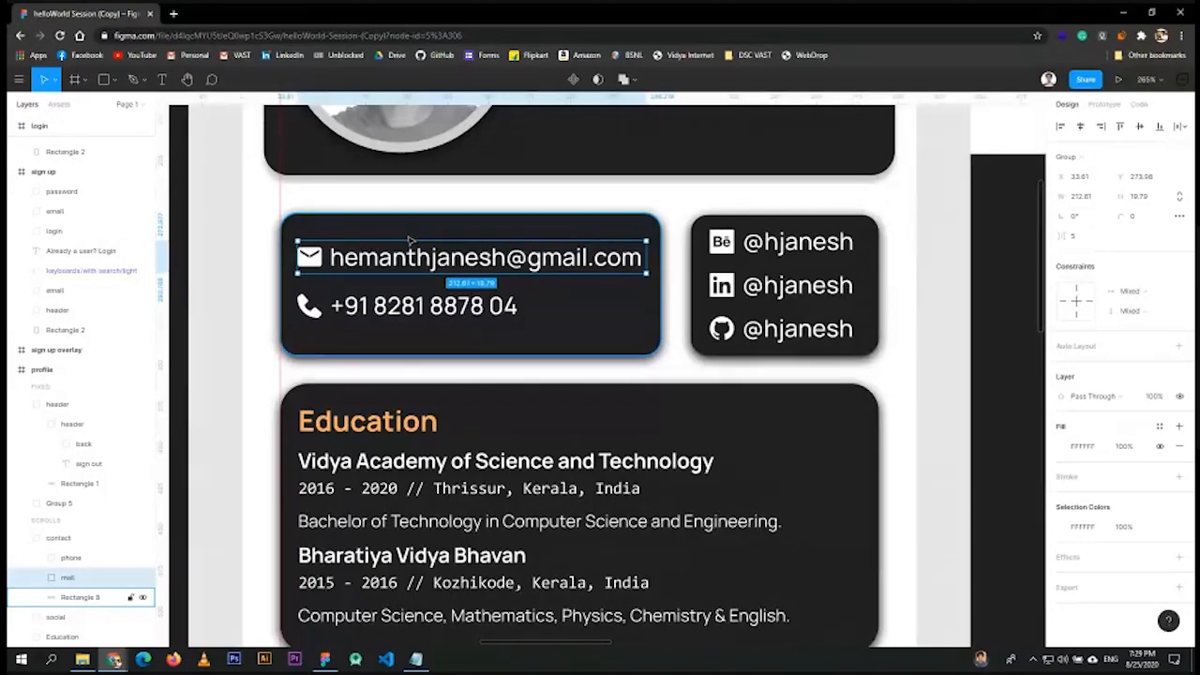
left_click(19, 81)
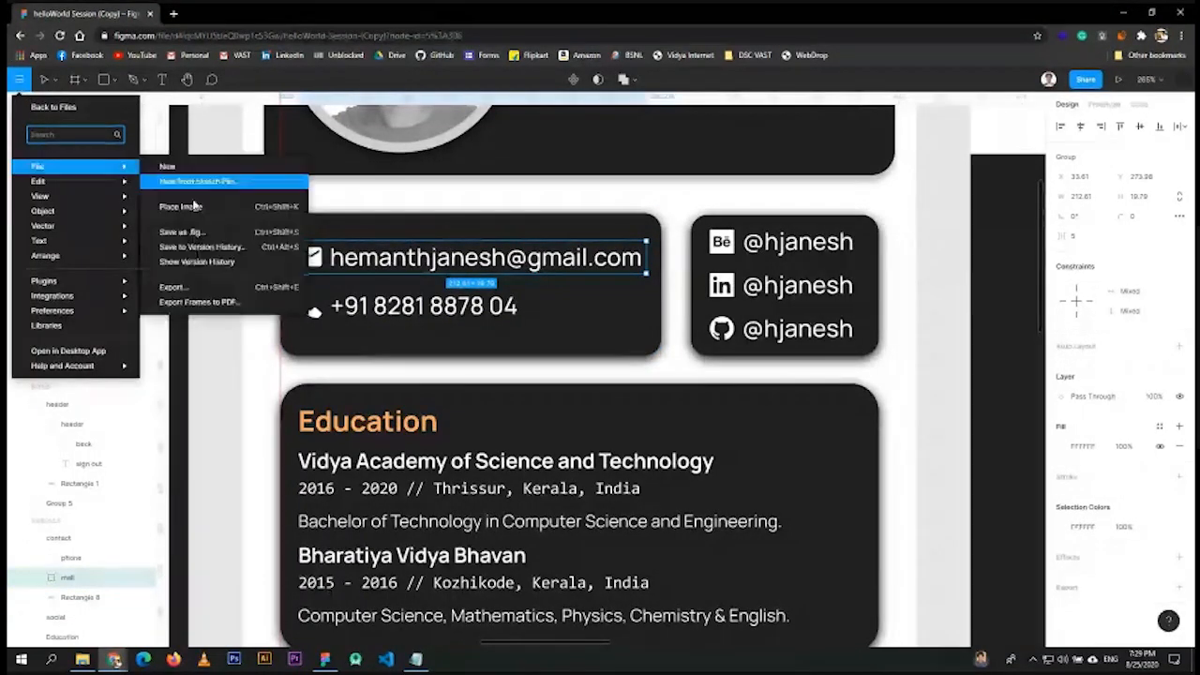
left_click(776, 213)
- Open plugin management from the canvas right-click menu, view the plugins section, then return to the file
right_click(839, 192)
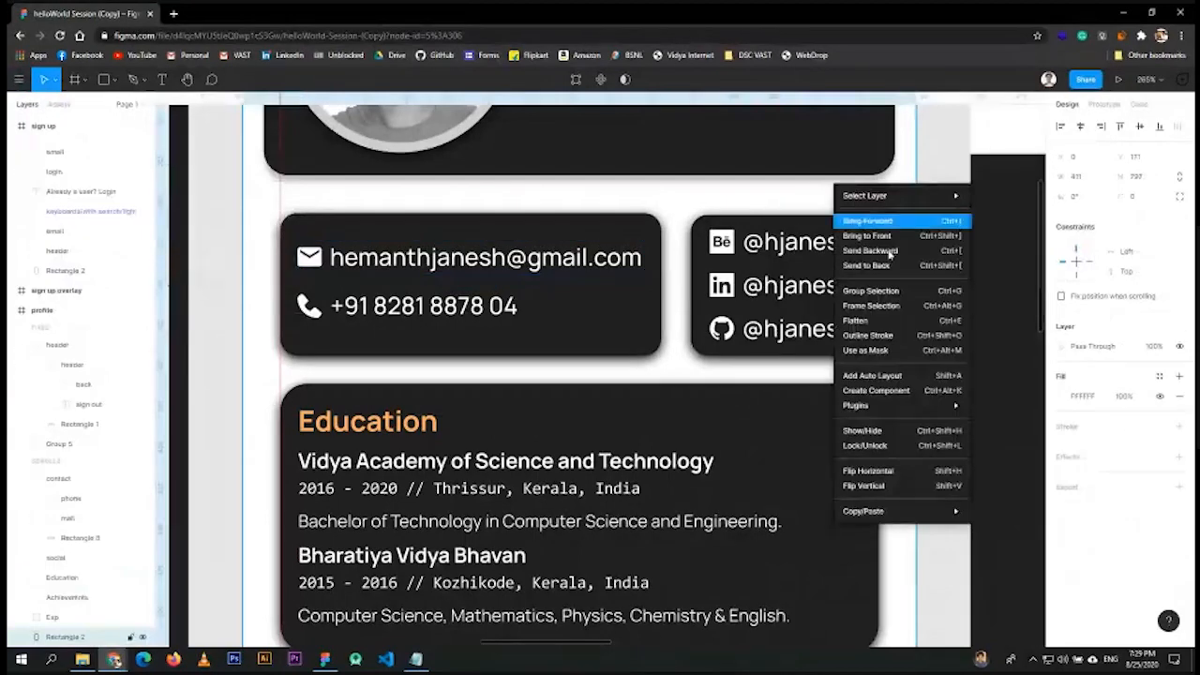
mouse_move(876, 406)
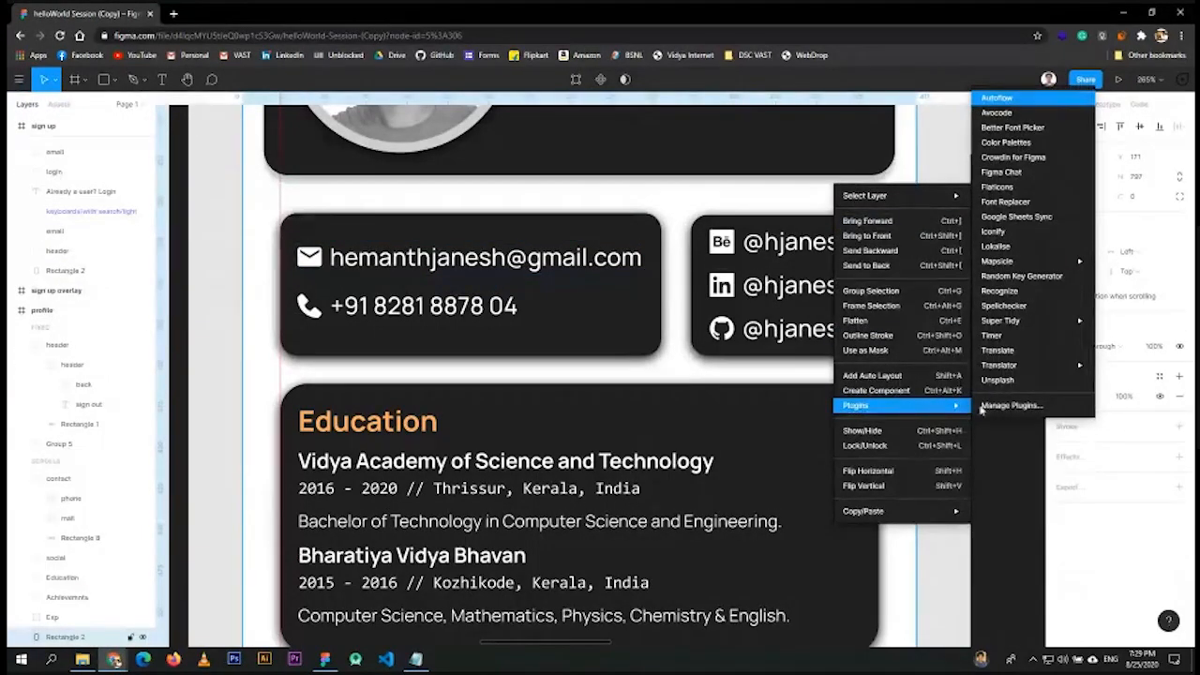
left_click(1014, 412)
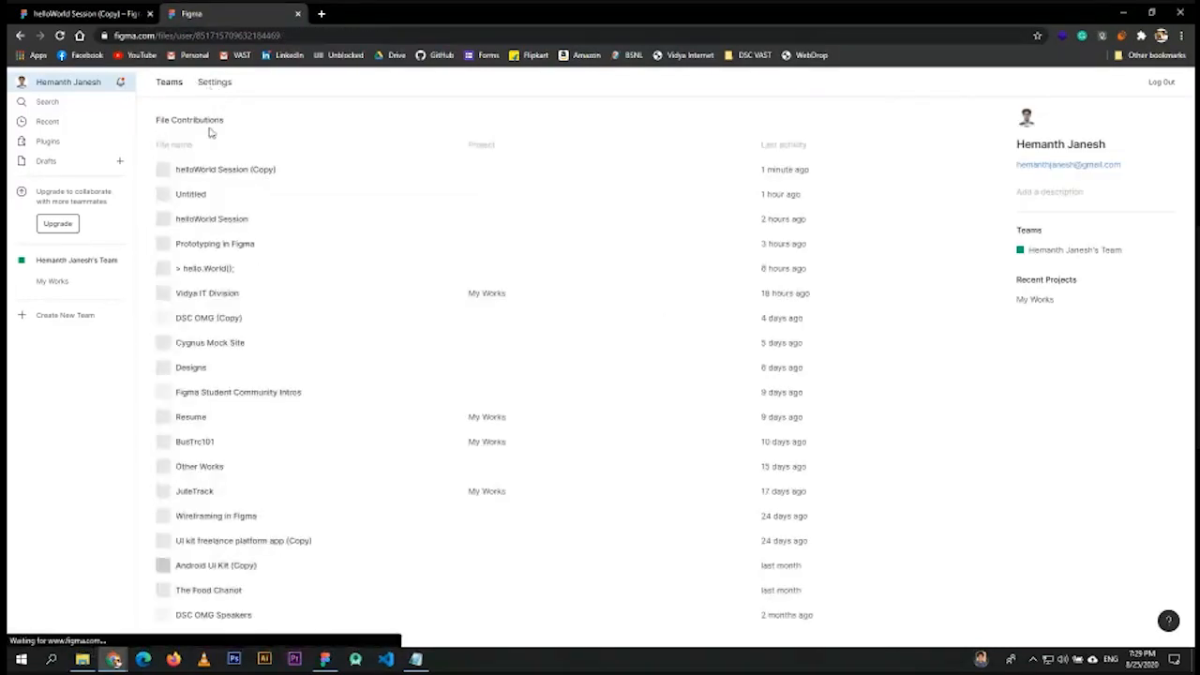
left_click(78, 142)
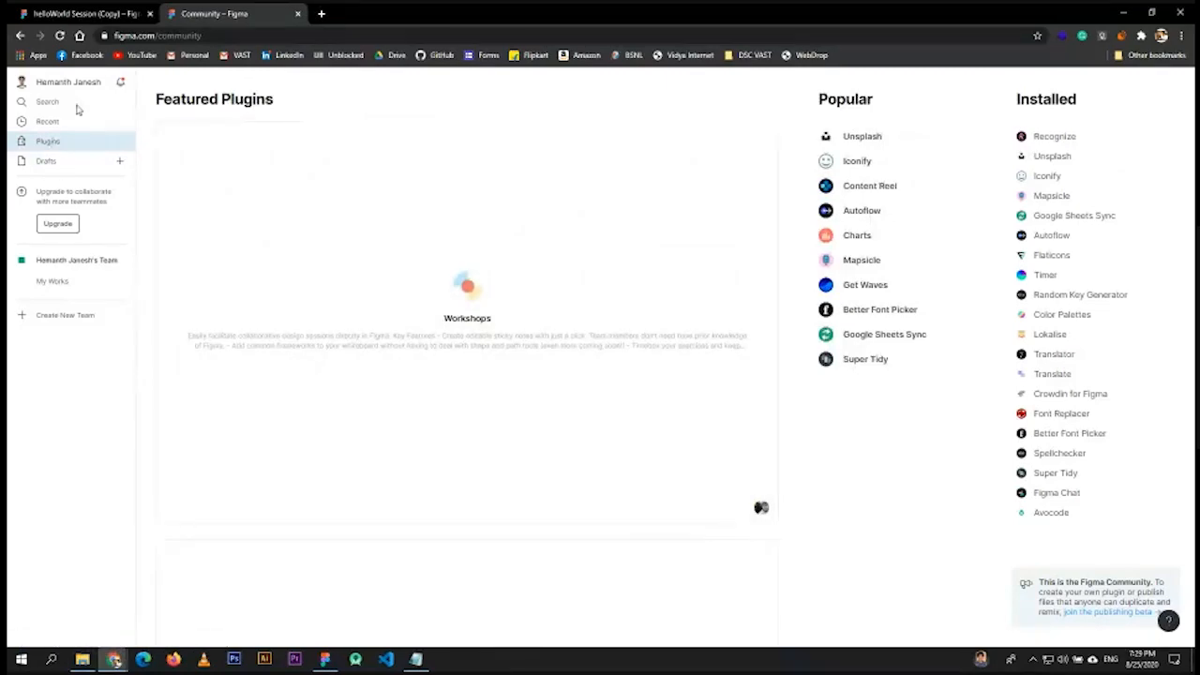
left_click(80, 20)
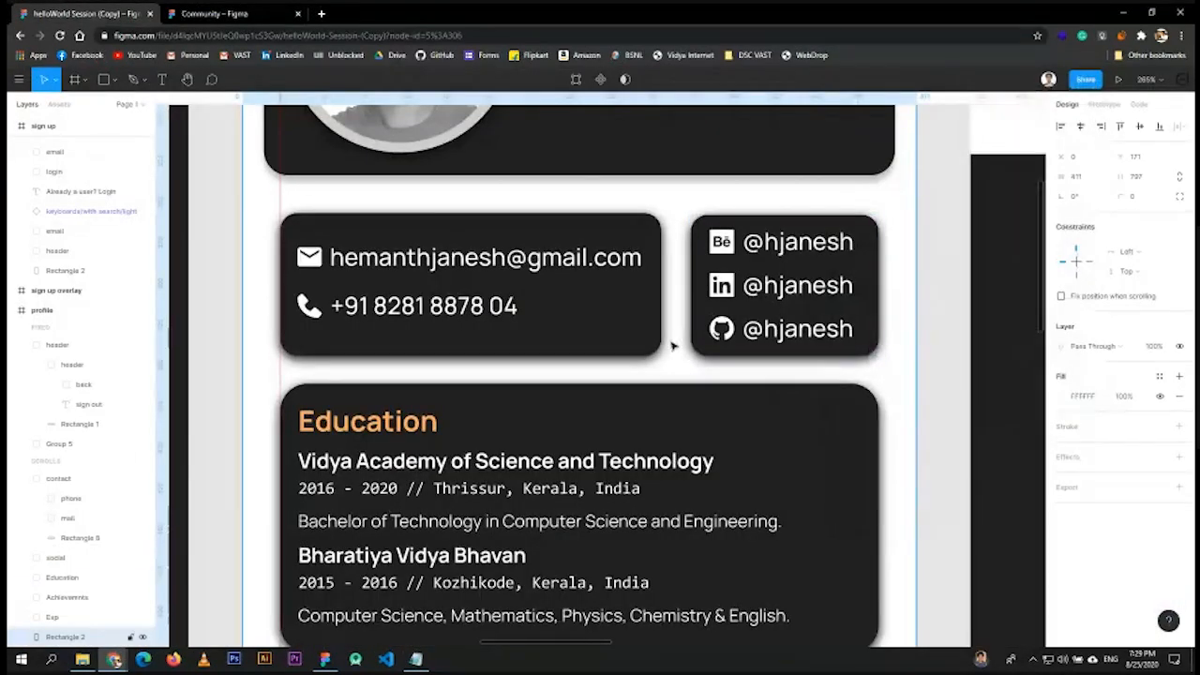
- Open Plugins > Manage Plugins... from the main menu in a new tab
right_click(671, 346)
mouse_move(712, 525)
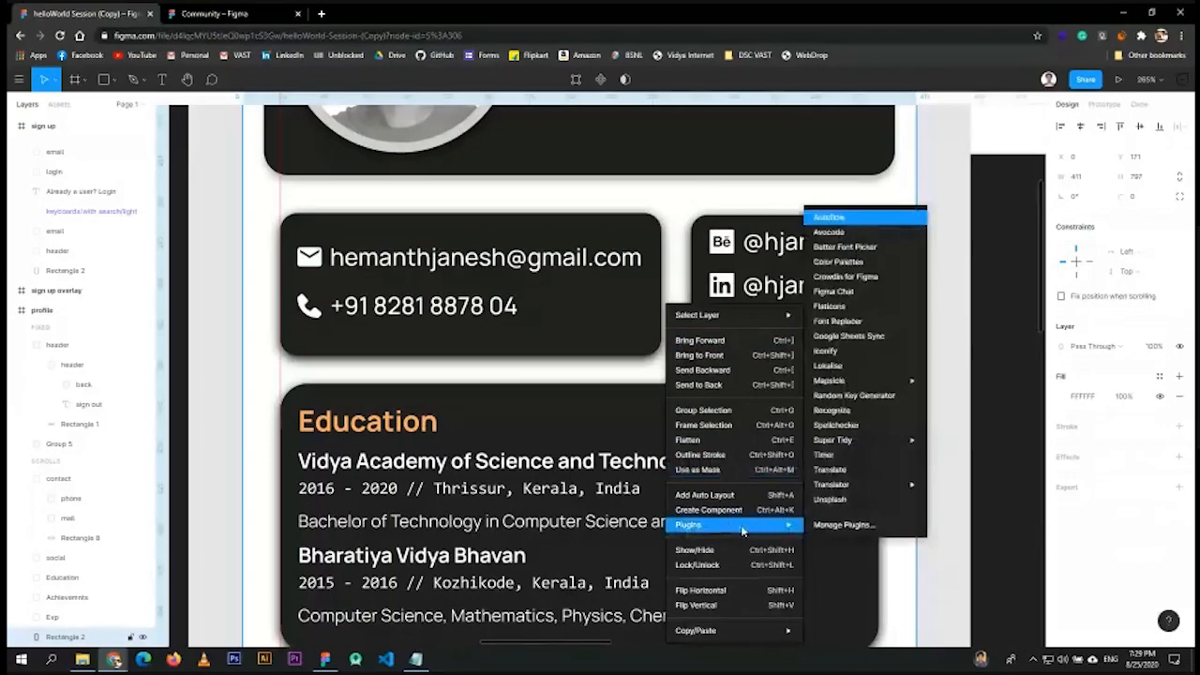
left_click(11, 82)
left_click(15, 80)
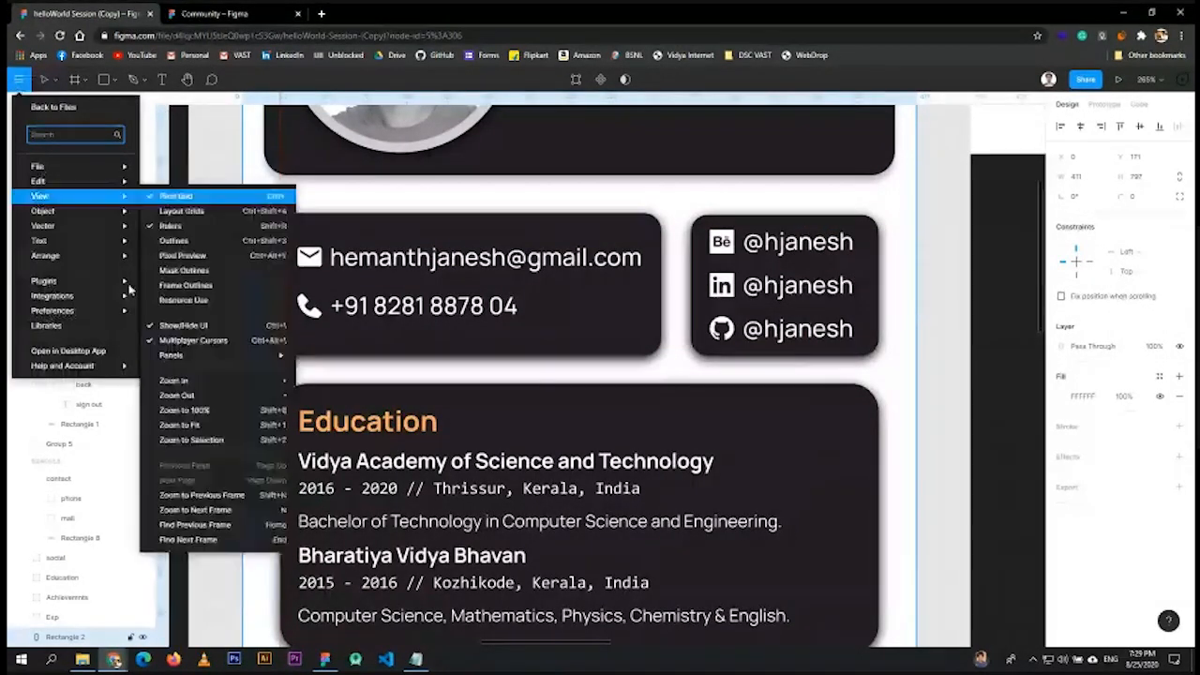
mouse_move(89, 284)
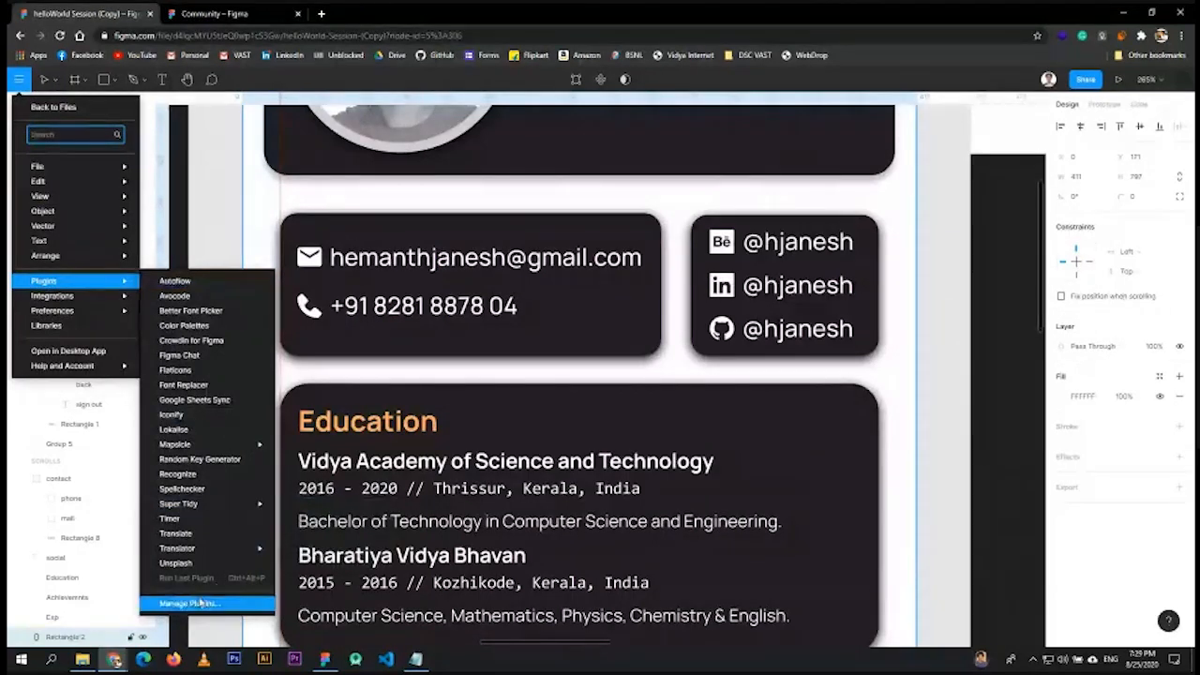
left_click(184, 604)
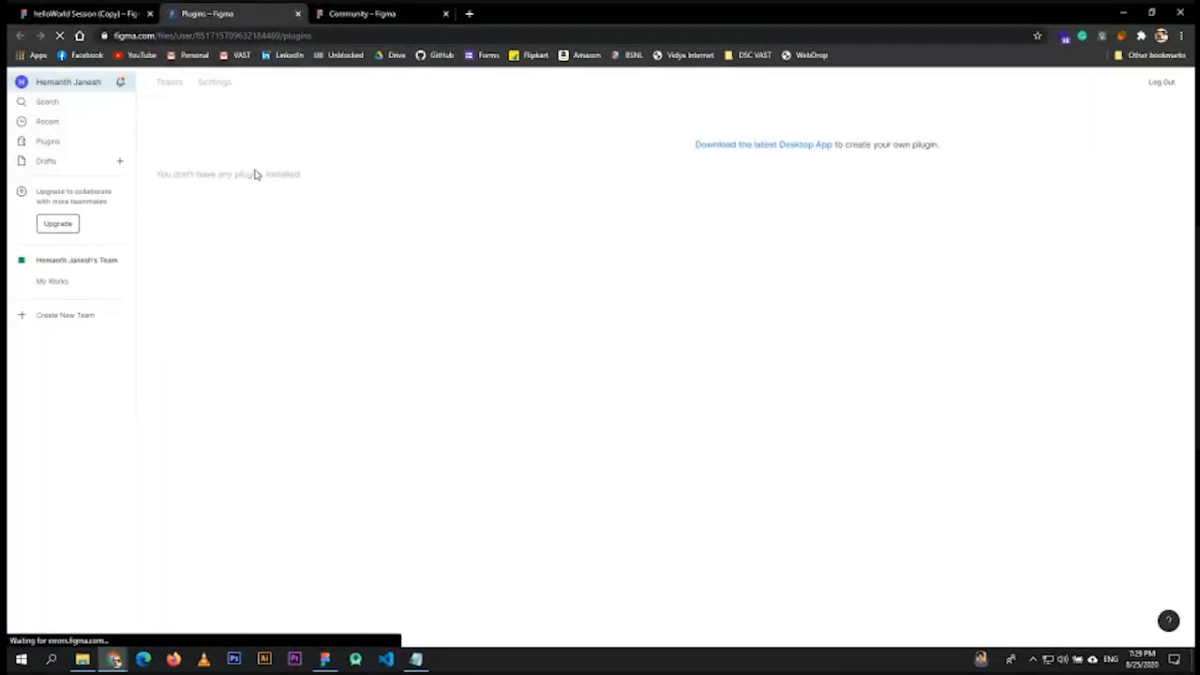
- Browse the Community plugins pages, open Iconify from the Popular list, then return to the helloWorld Session (Copy) file
left_click(51, 142)
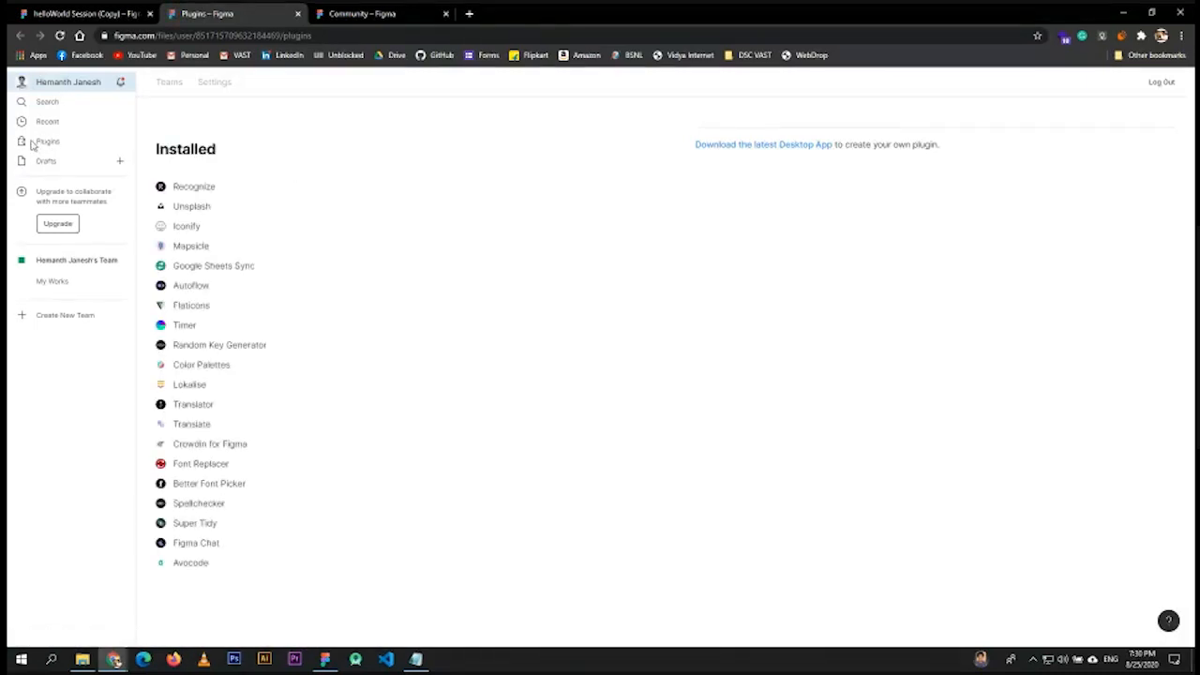
left_click(46, 142)
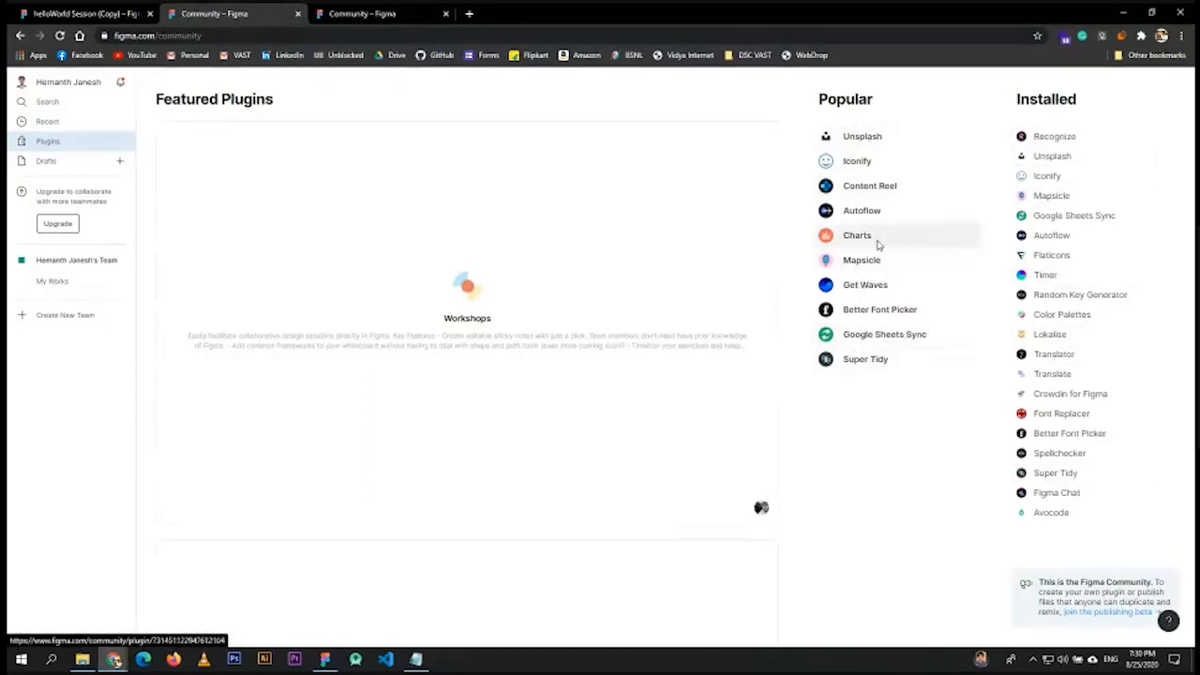
scroll(442, 334, "down", 15)
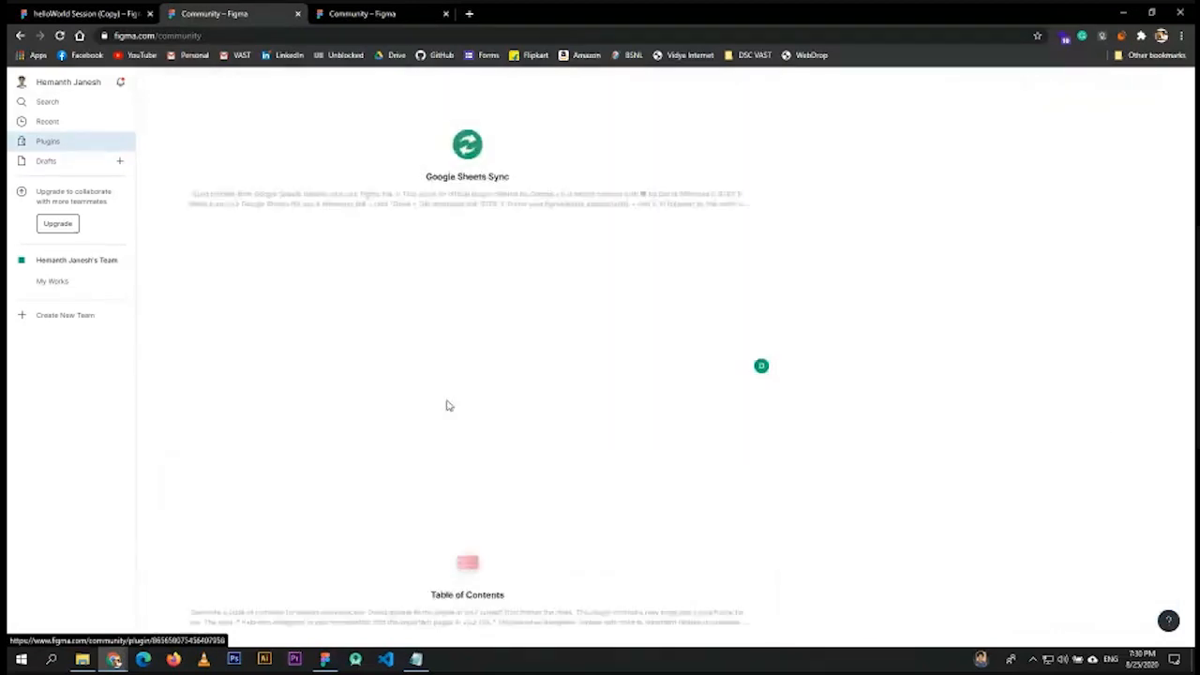
scroll(487, 423, "down", 5)
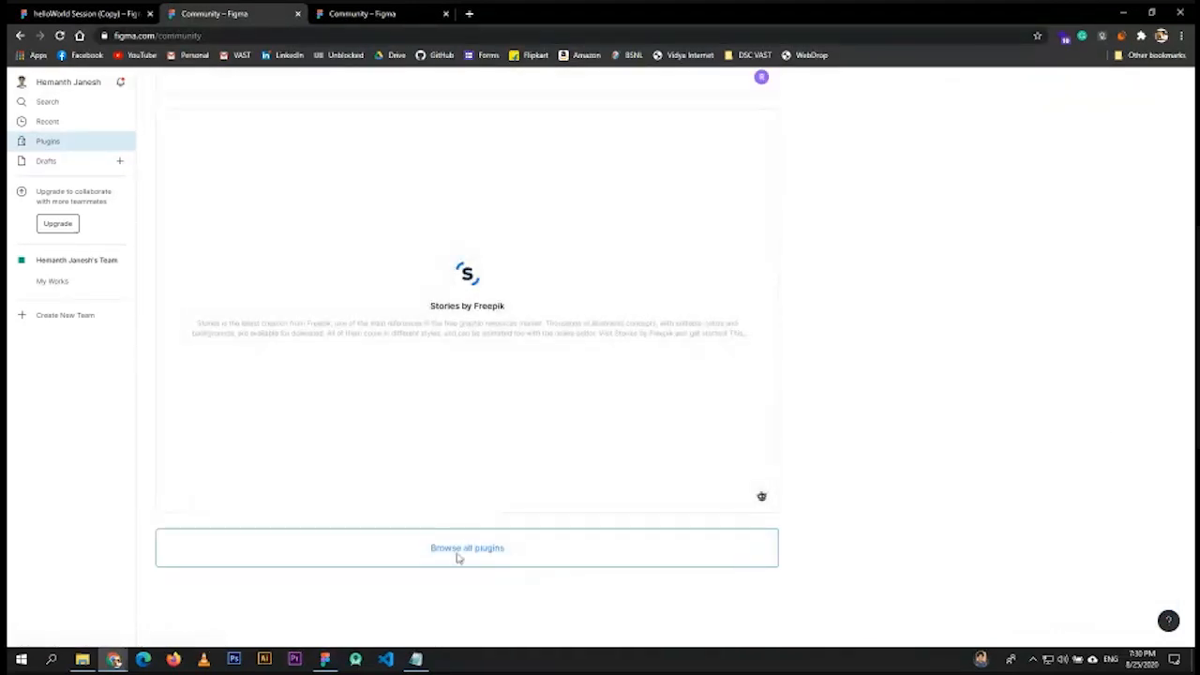
left_click(476, 549)
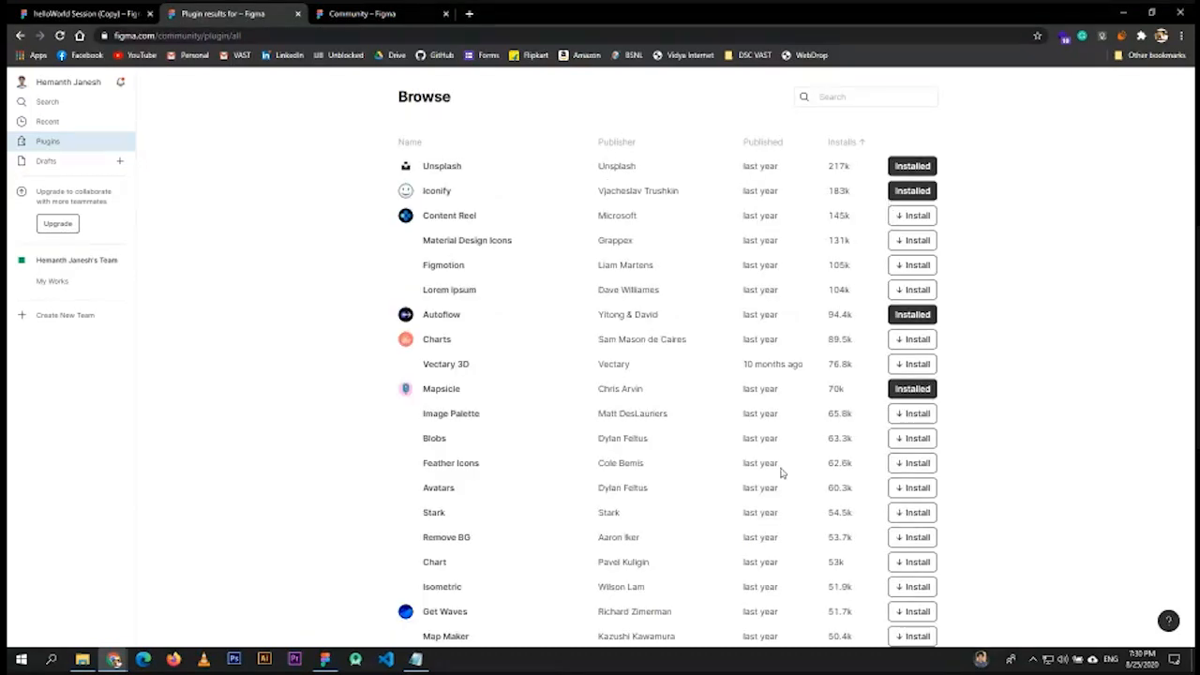
left_click(51, 148)
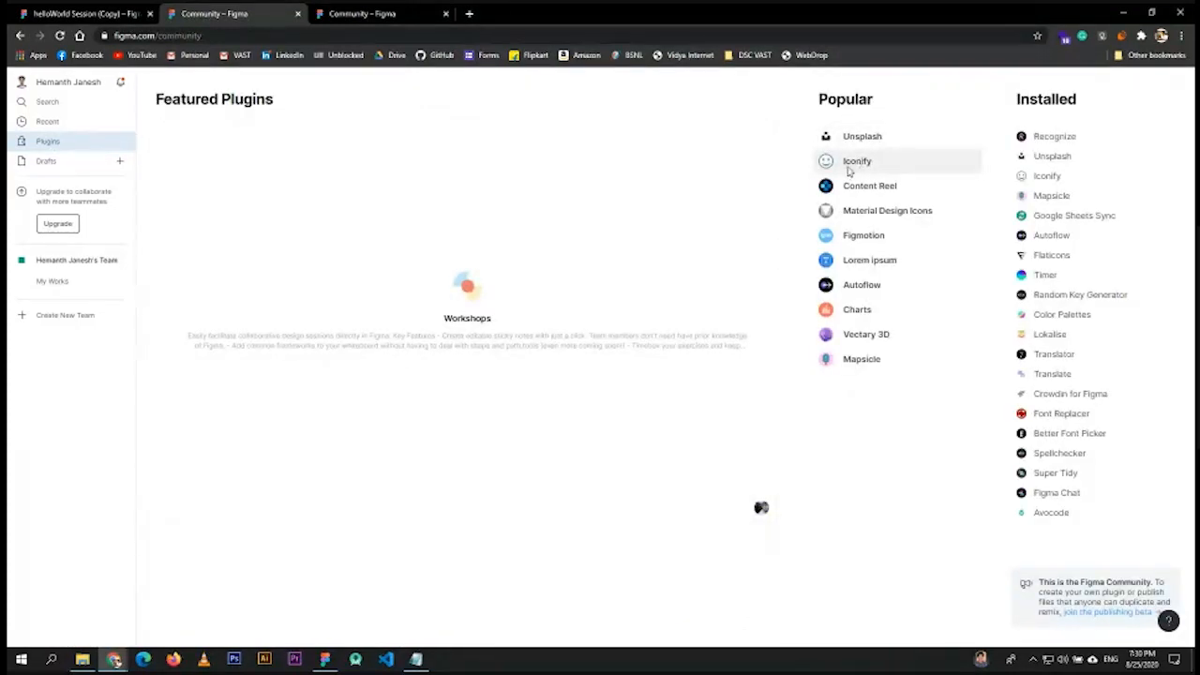
left_click(858, 162)
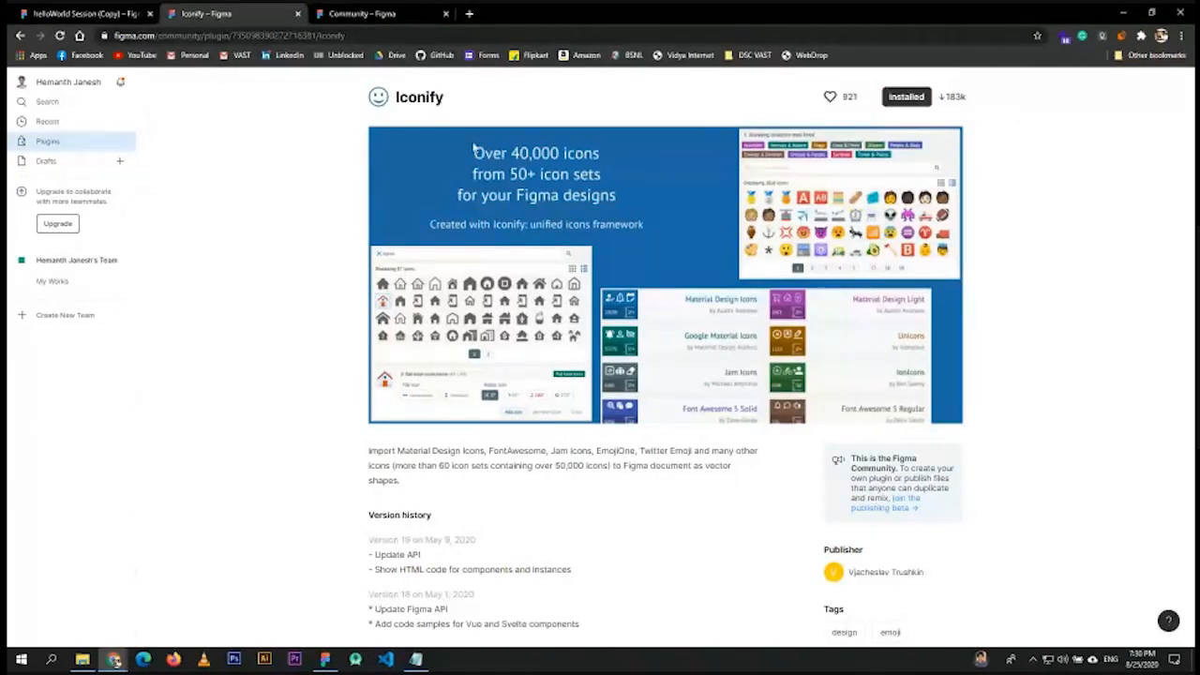
left_click(84, 13)
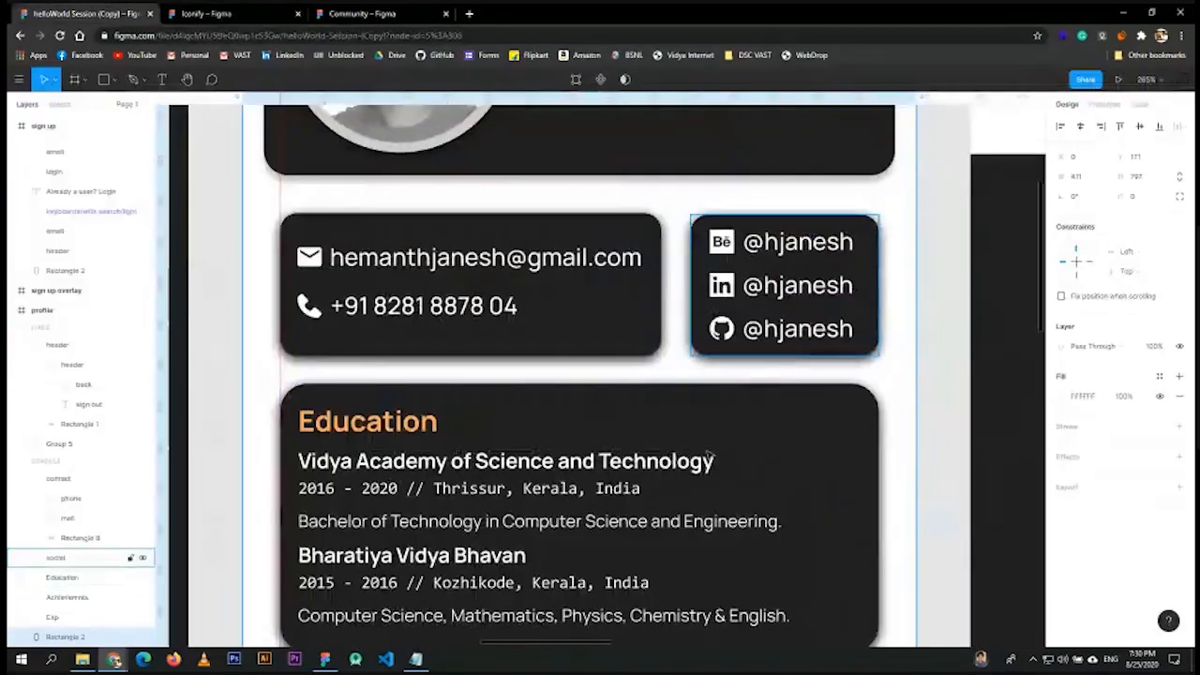
- Zoom out and run Iconify from the canvas context menu's Plugins submenu
scroll(576, 247, "down", 5)
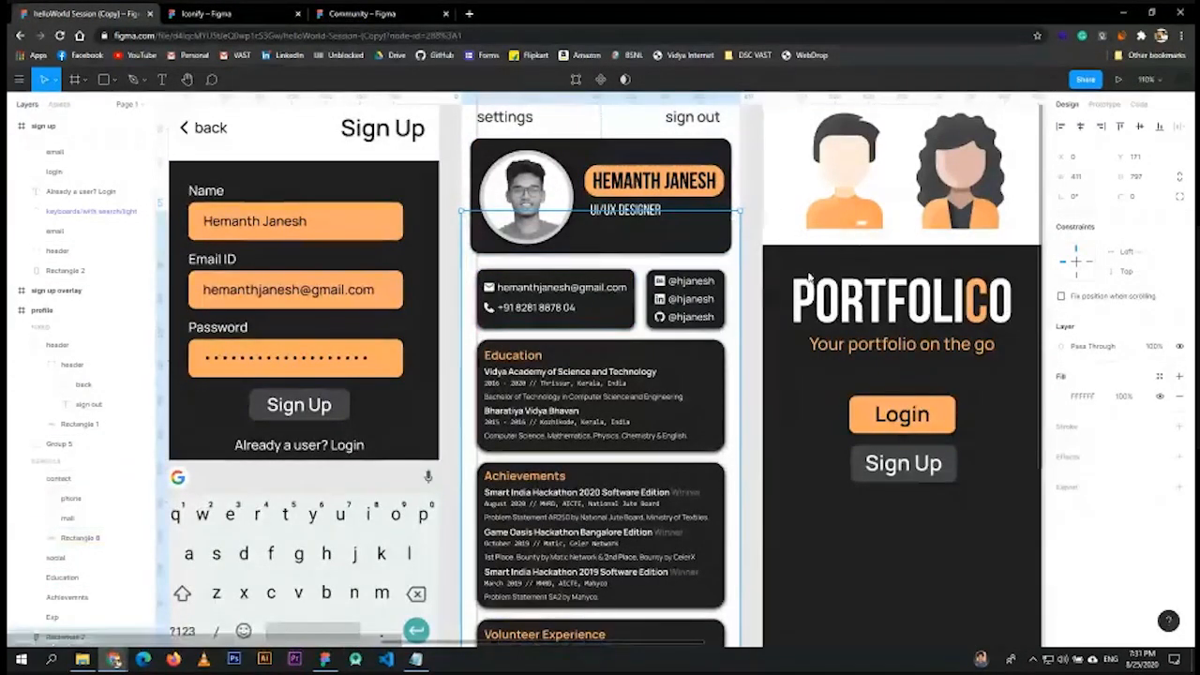
right_click(769, 204)
mouse_move(807, 454)
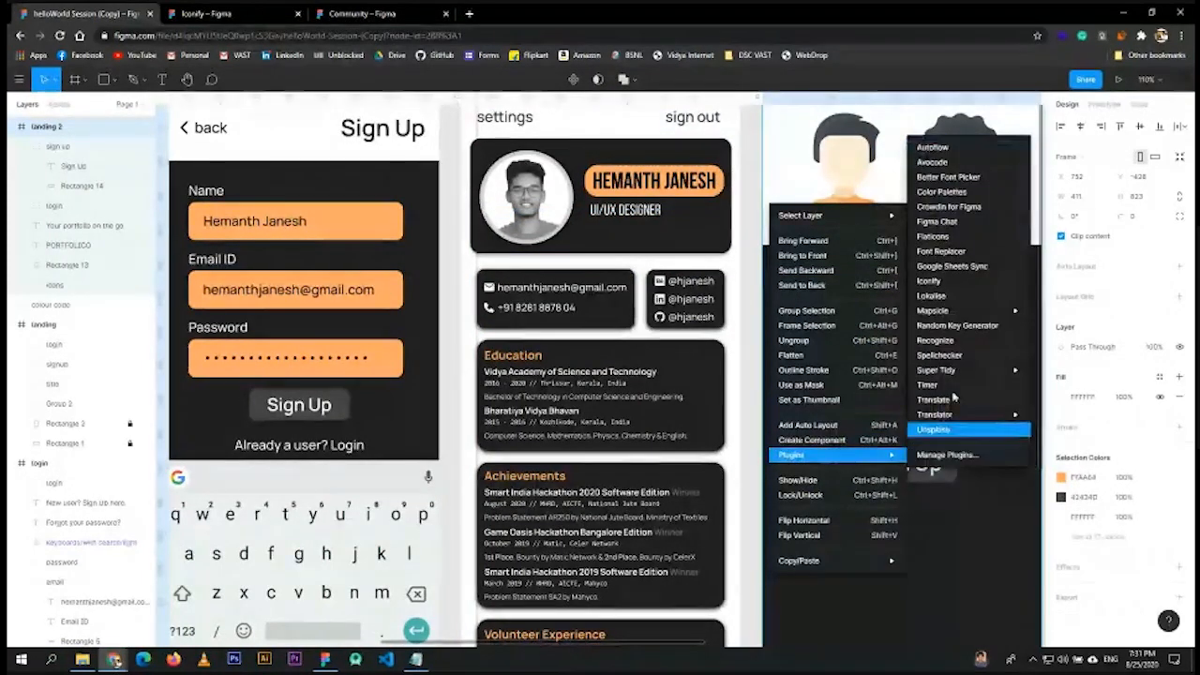
left_click(928, 281)
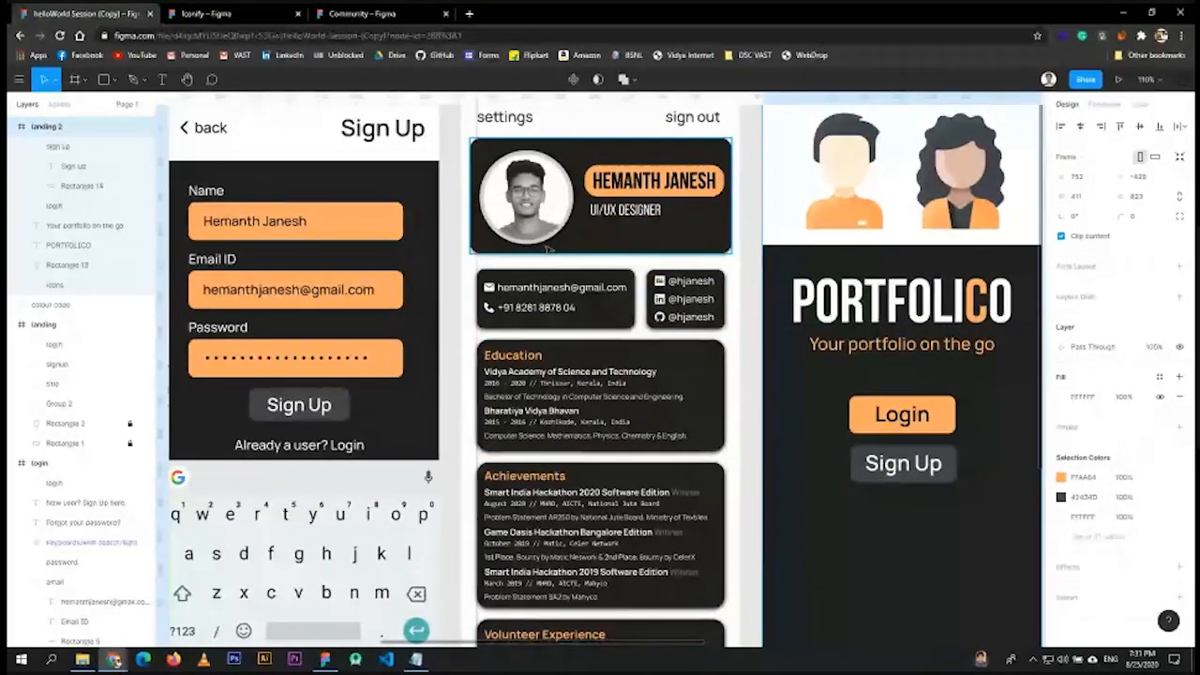
scroll(593, 293, "down", 1)
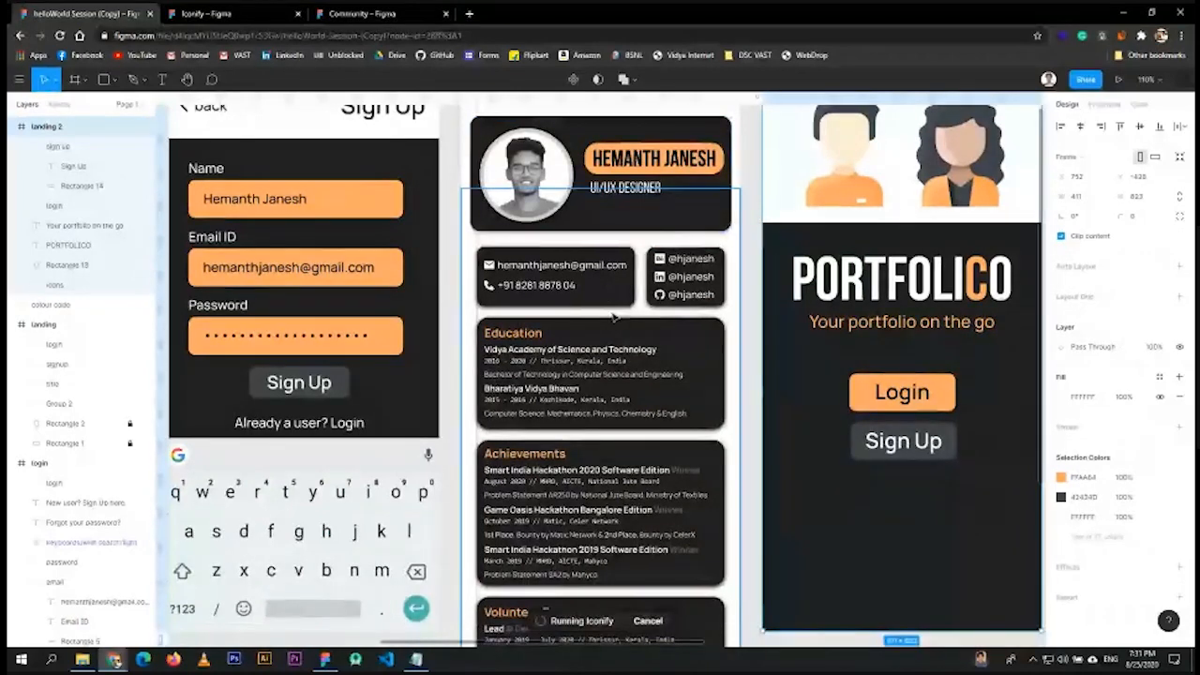
key("ctrl+alt+p")
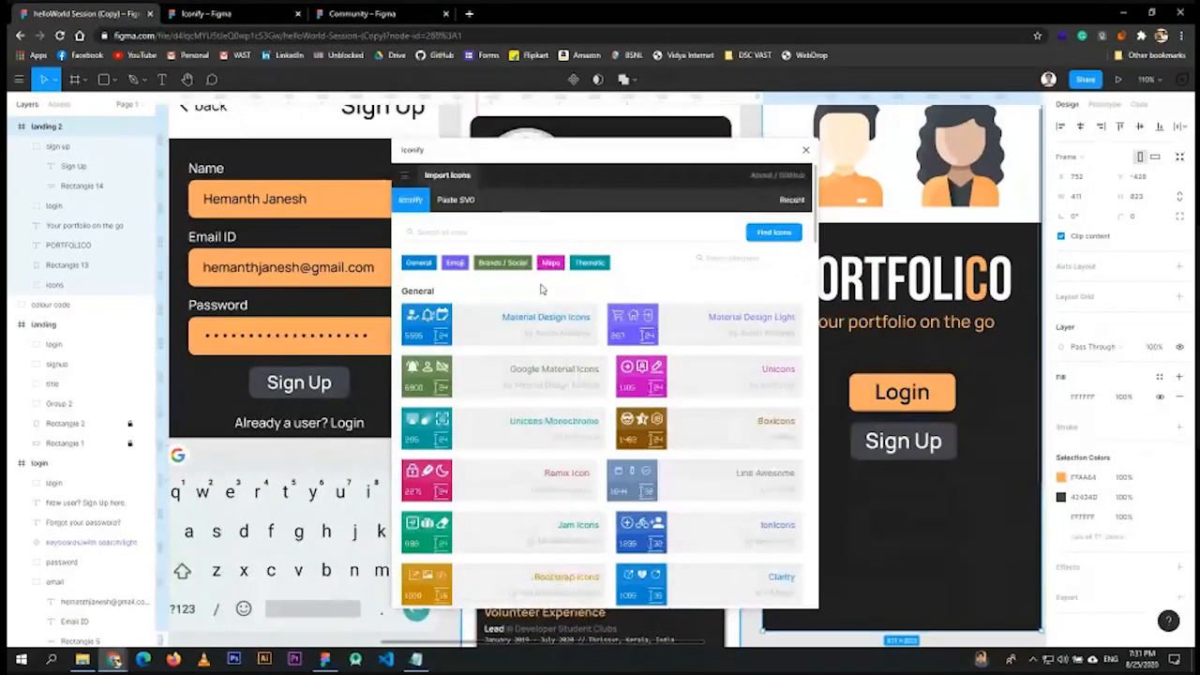
- Search Iconify for 'email' and import the envelope icon into the profile frame
left_click(443, 233)
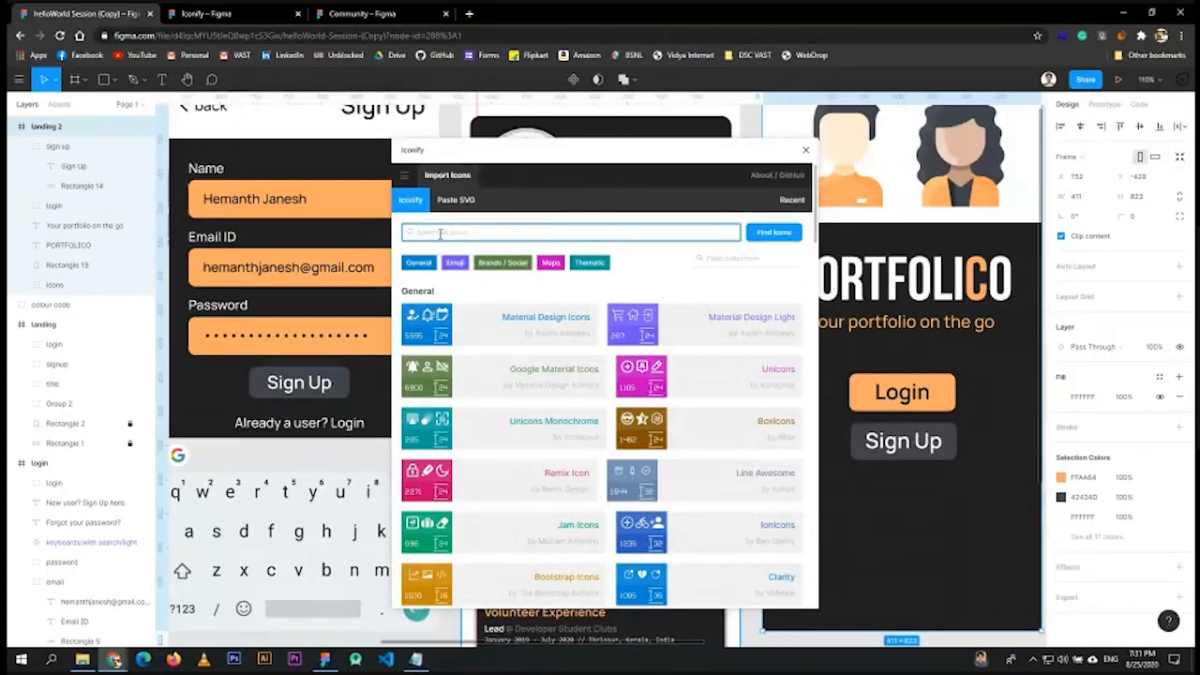
left_click_drag(505, 151, 722, 143)
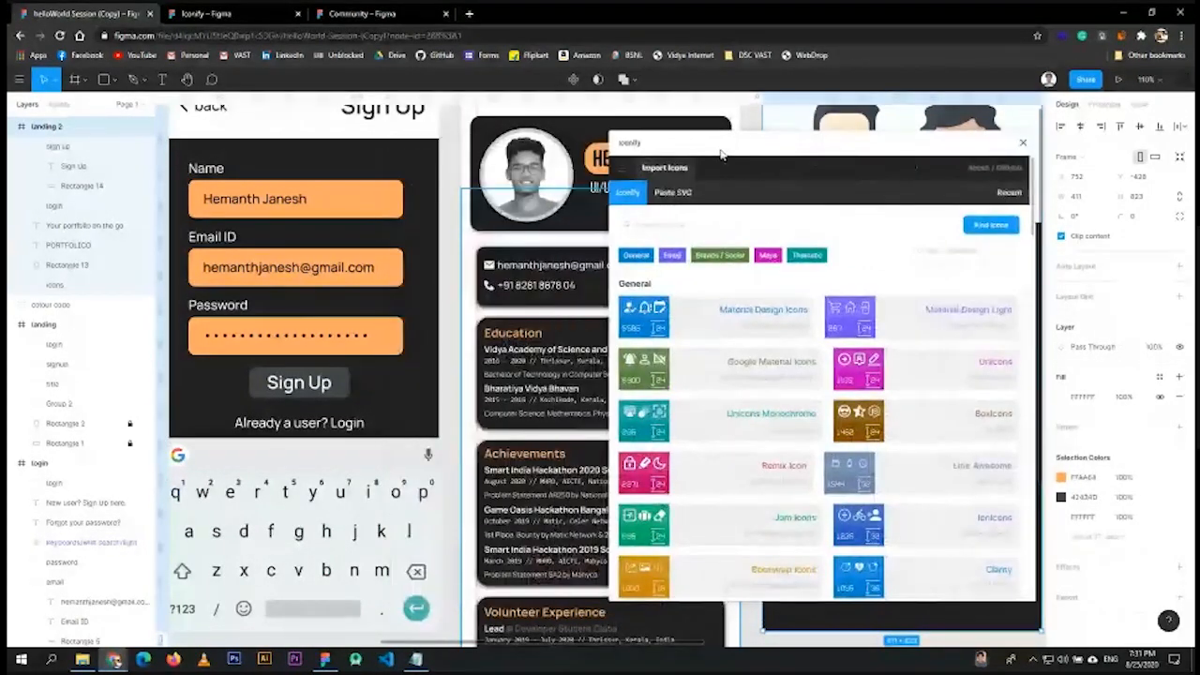
left_click(722, 223)
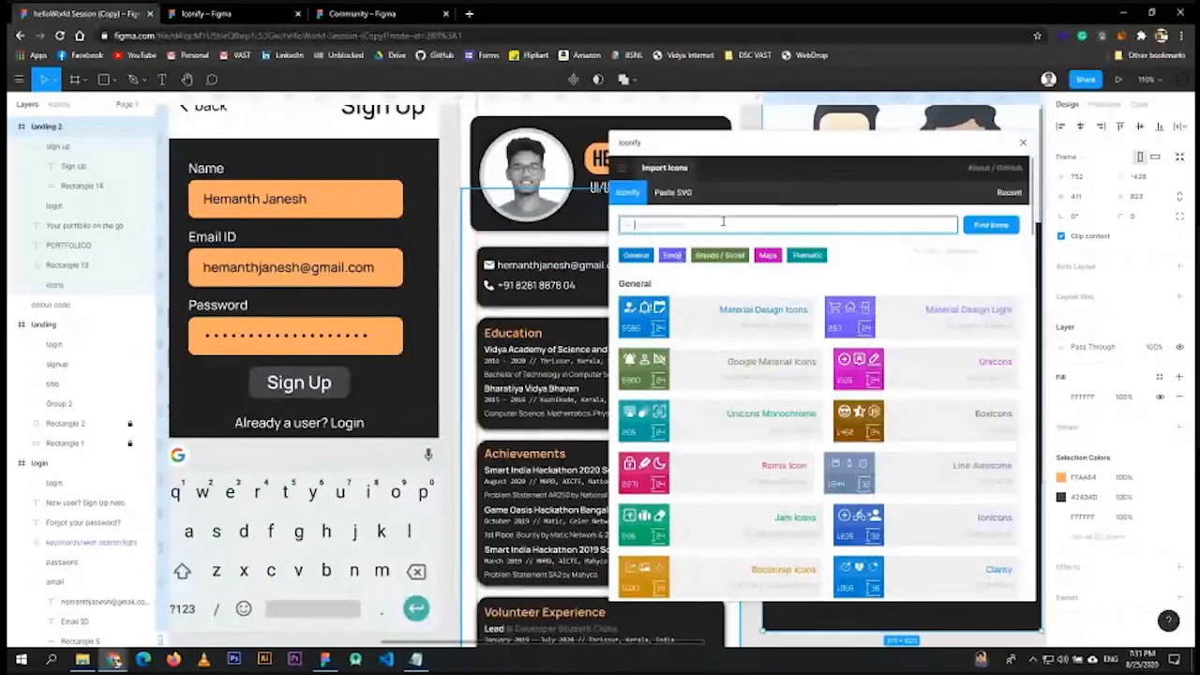
type("an")
type("ail")
key("Return")
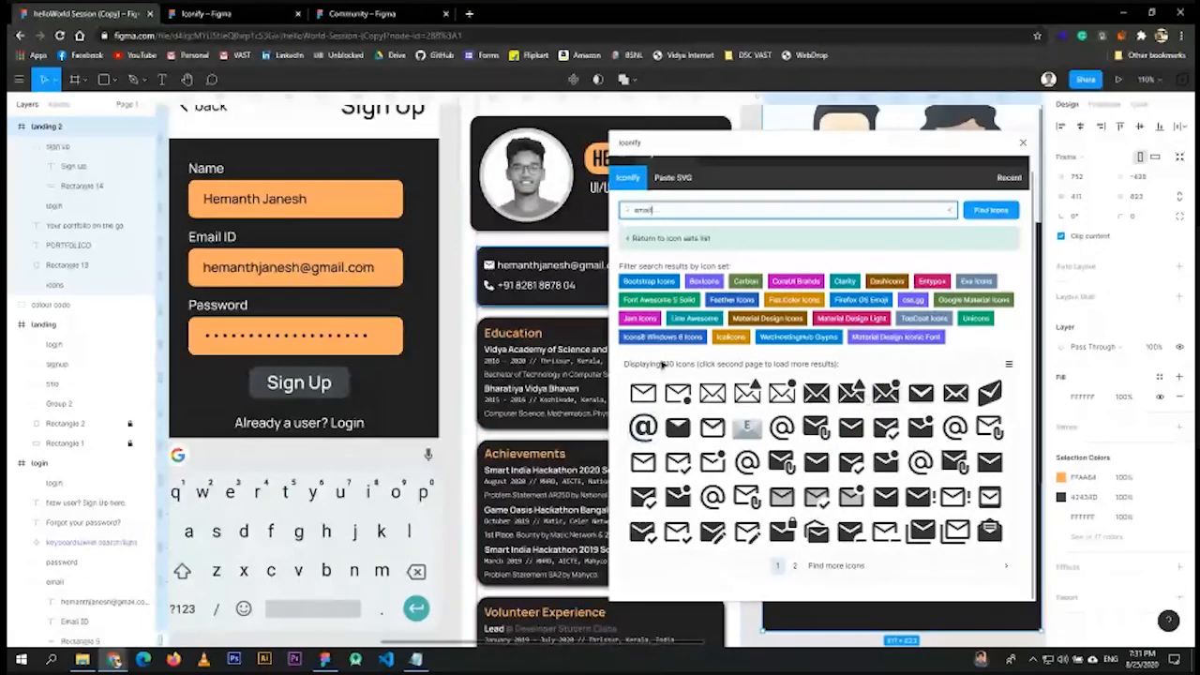
left_click(851, 428)
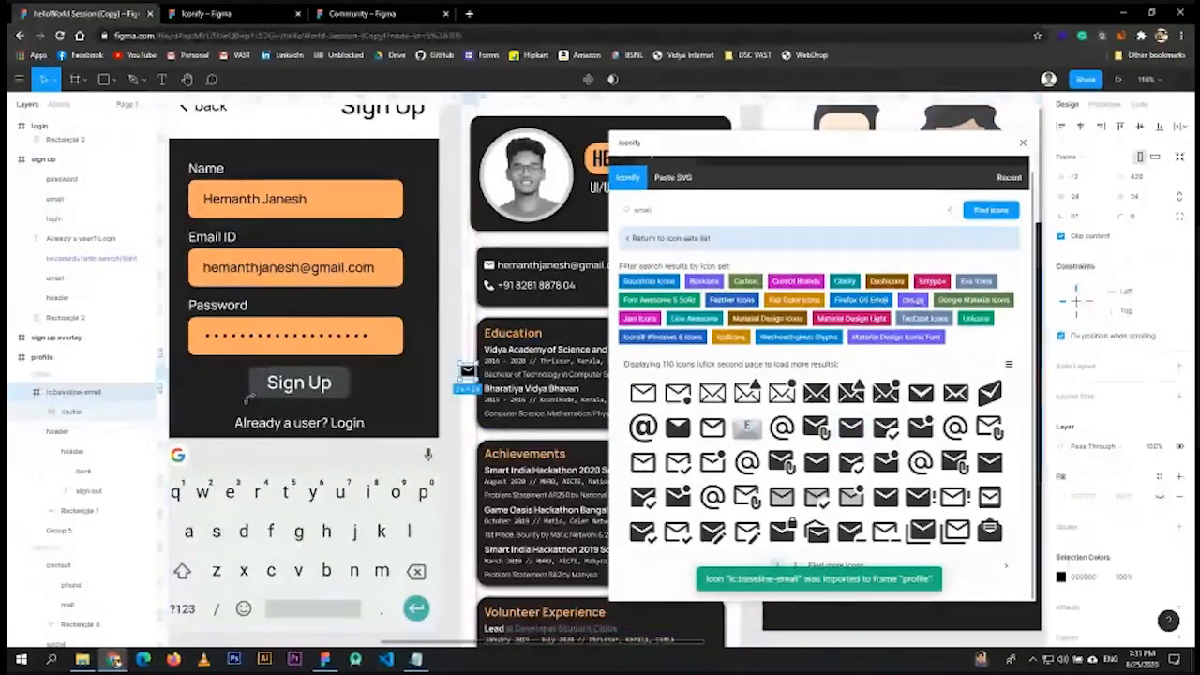
- Set the envelope icon's Vector fill to red CF0069, then clear the search query
left_click(71, 412)
left_click(1061, 376)
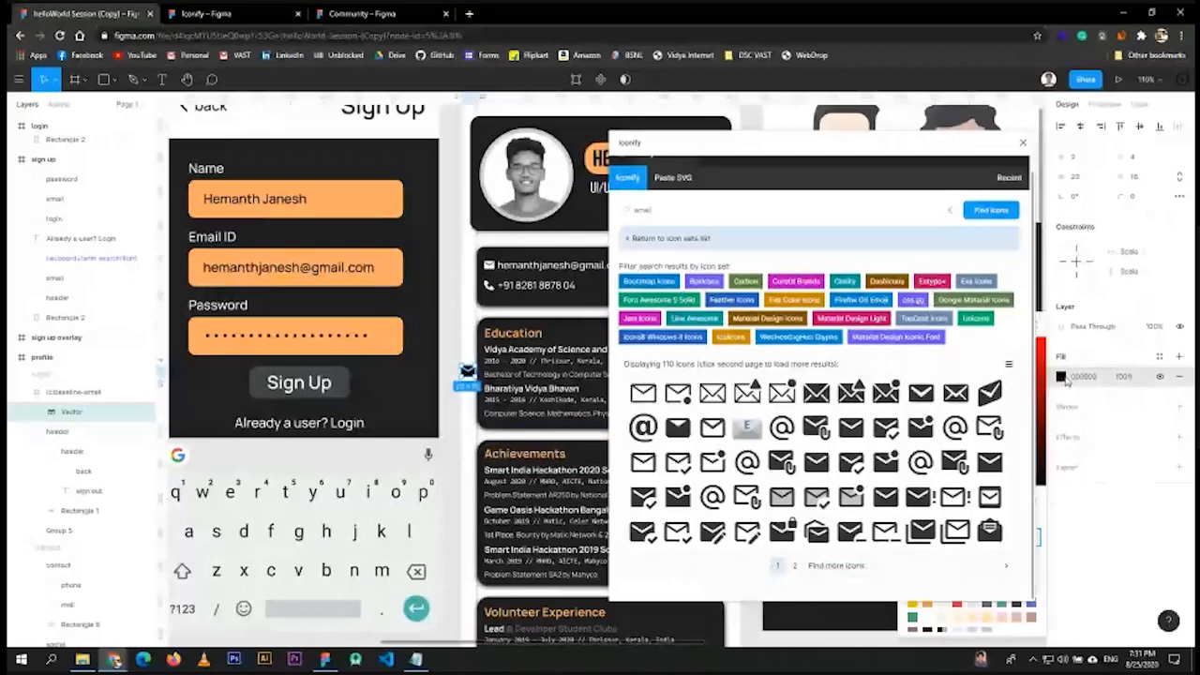
left_click(1040, 366)
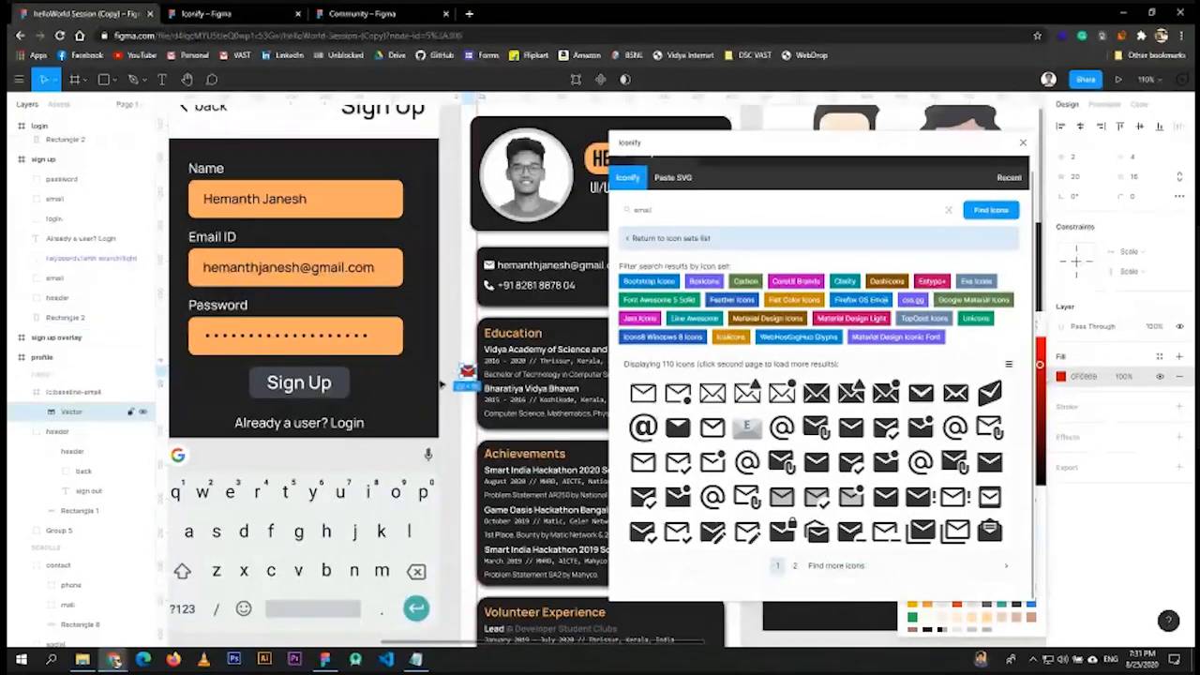
key("Escape")
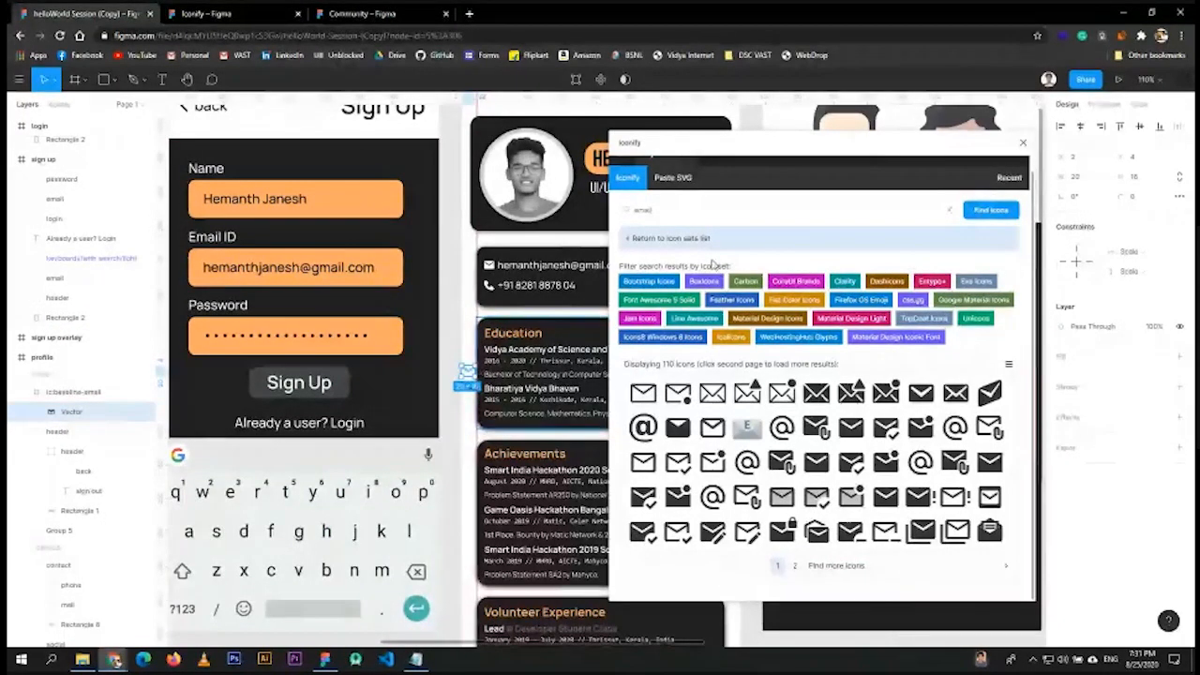
left_click(675, 210)
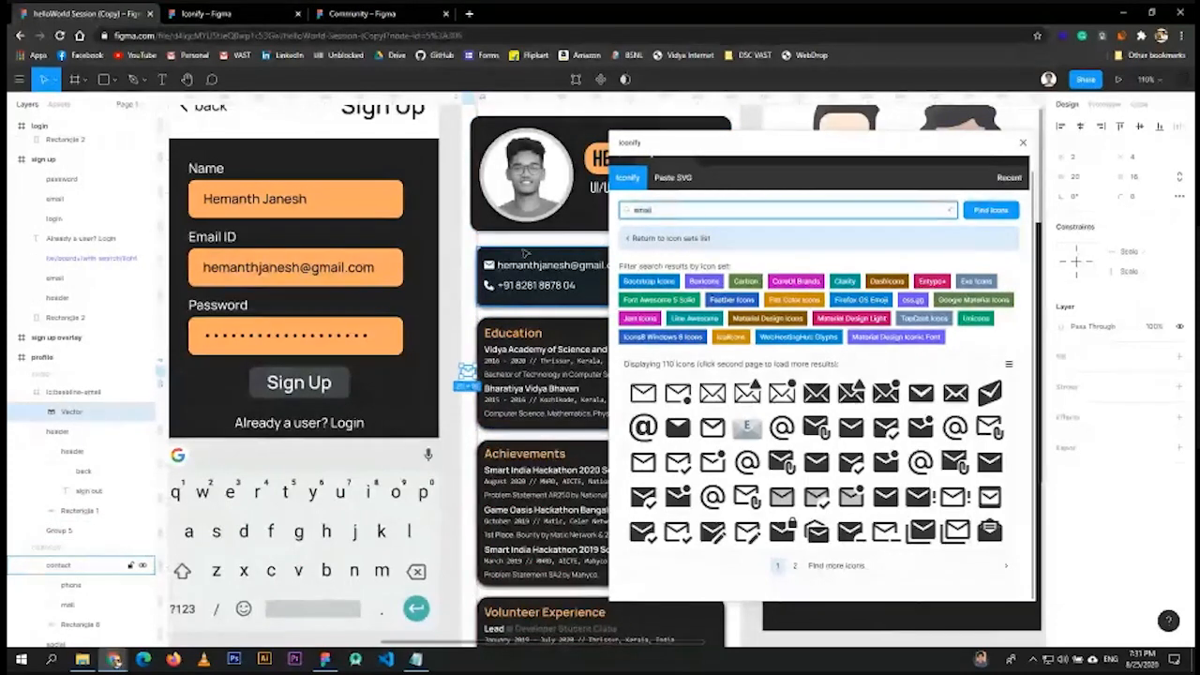
key("ctrl+a")
- Search Iconify for 'phone' and reposition the plugin window to uncover the profile
type("p")
key("Return")
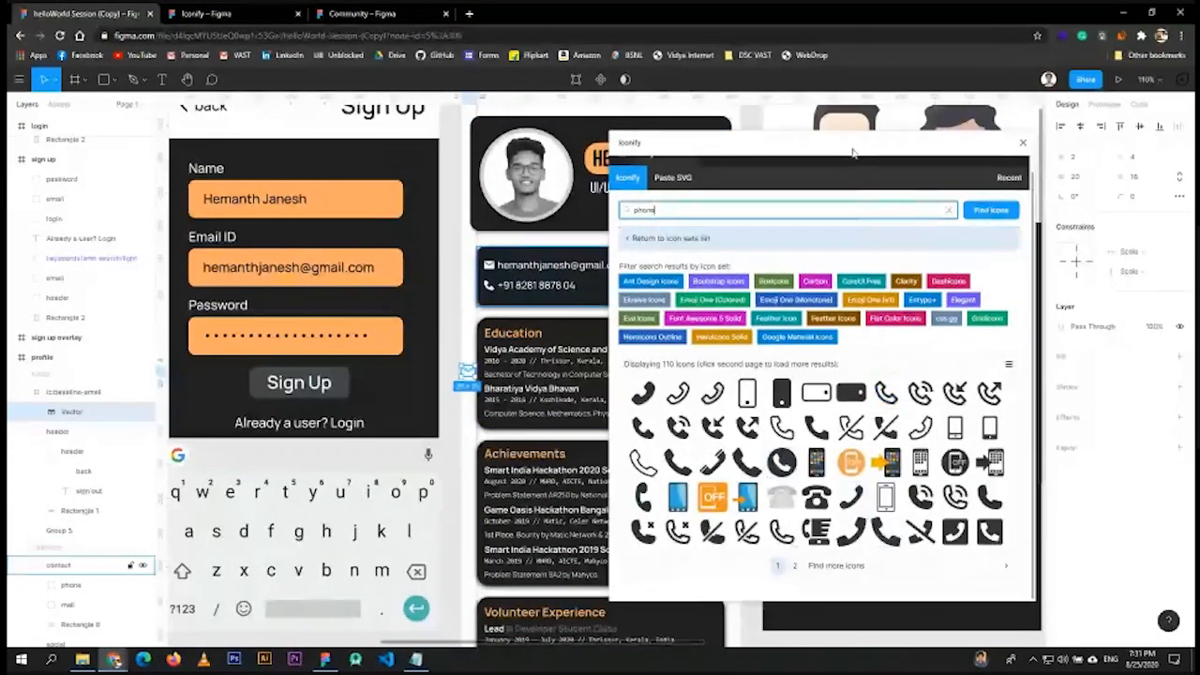
left_click_drag(853, 153, 828, 147)
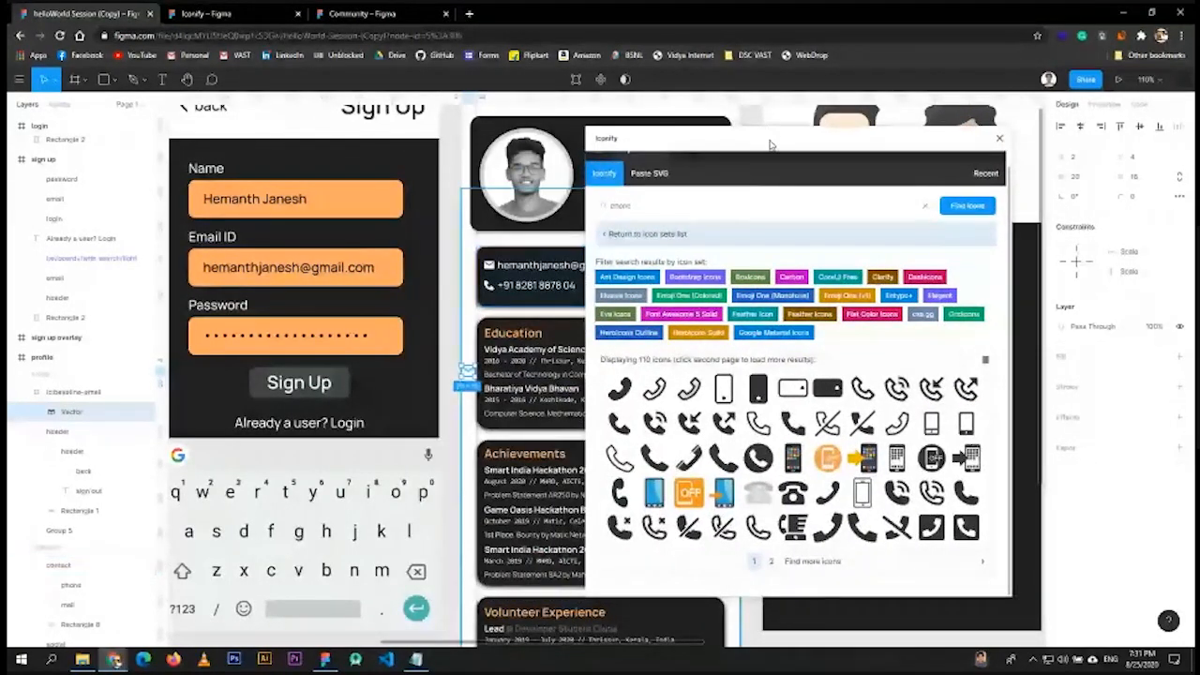
left_click_drag(727, 144, 149, 175)
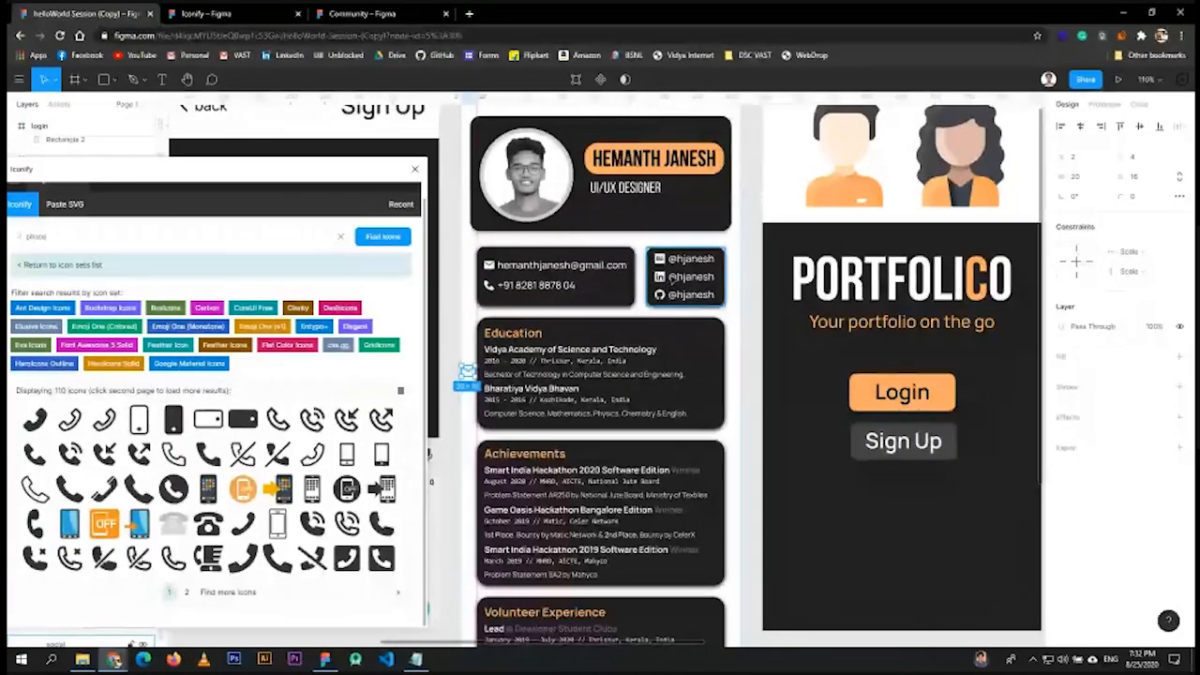
left_click_drag(256, 169, 977, 148)
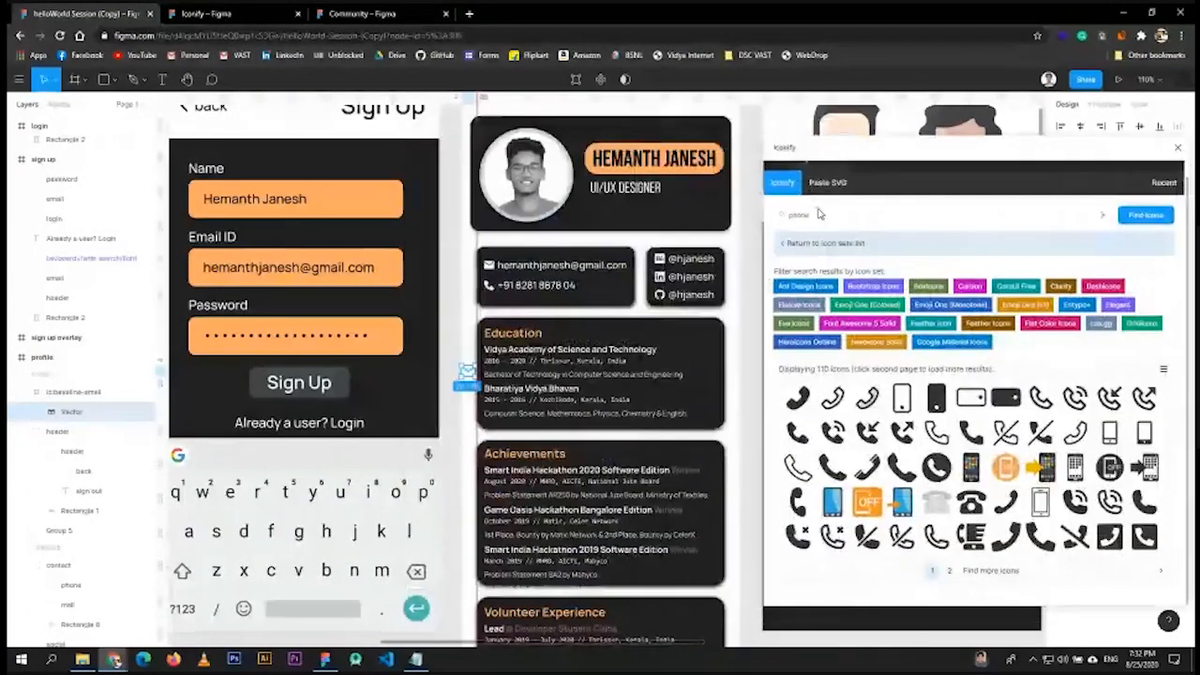
scroll(450, 269, "up", 5)
scroll(450, 269, "up", 5)
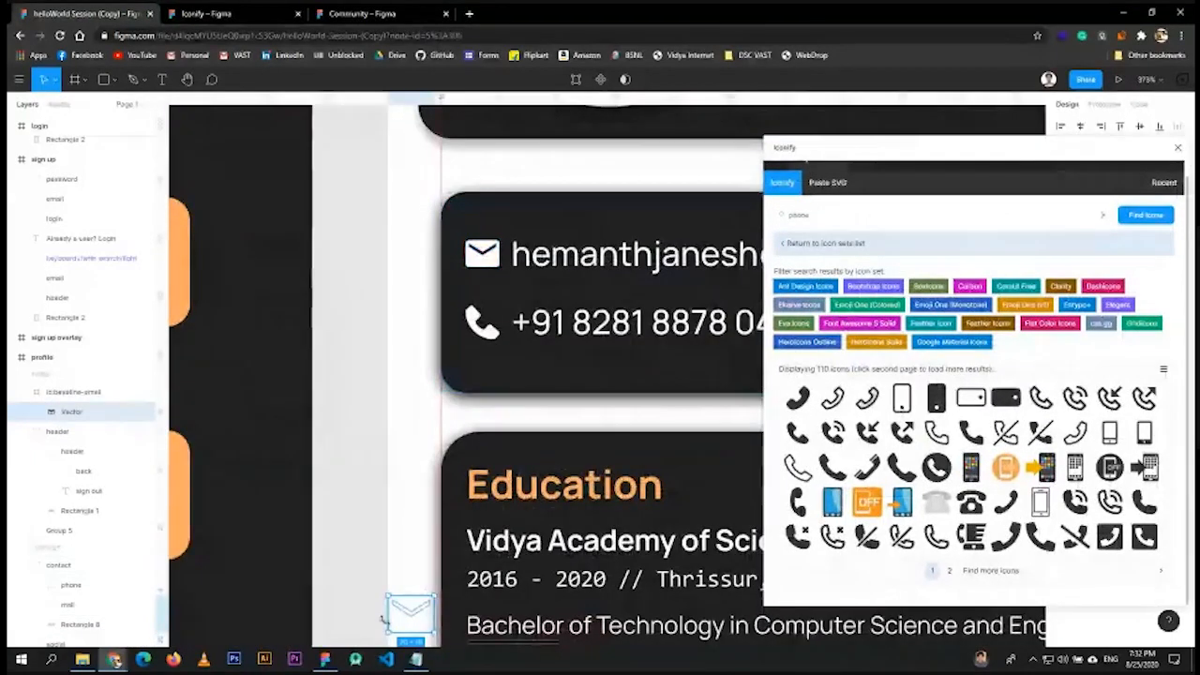
- Delete the extra imported email icon, close Iconify, then relaunch it from the main menu
left_click(413, 619)
key("Delete")
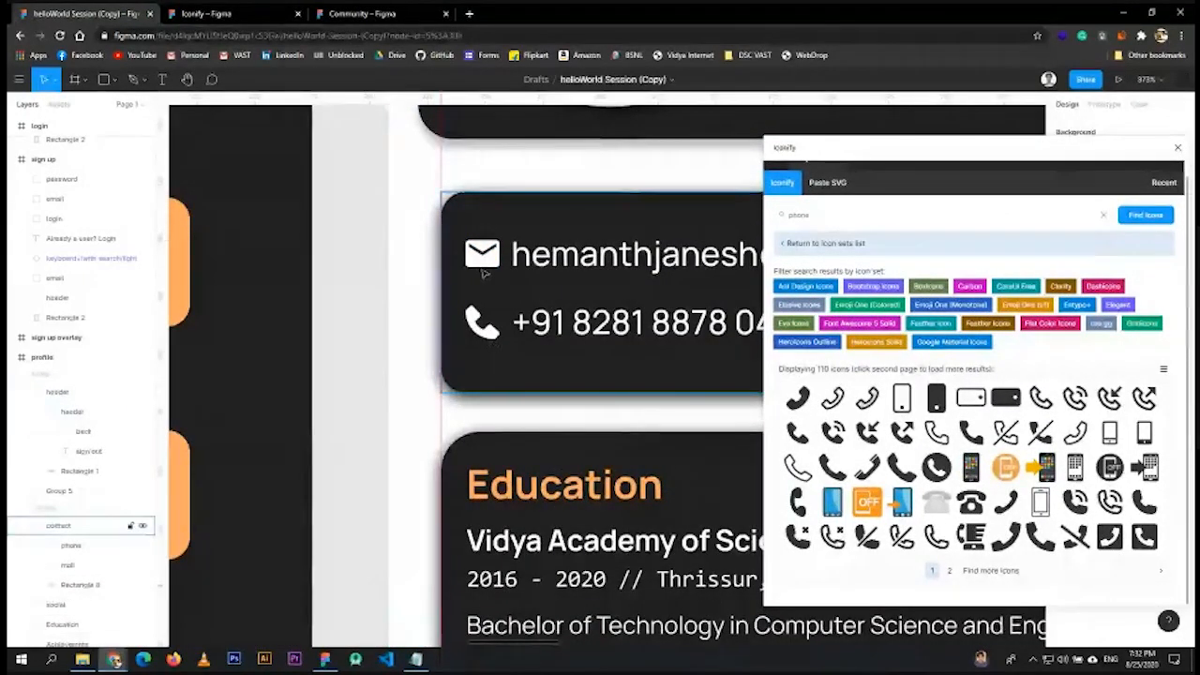
left_click(490, 248)
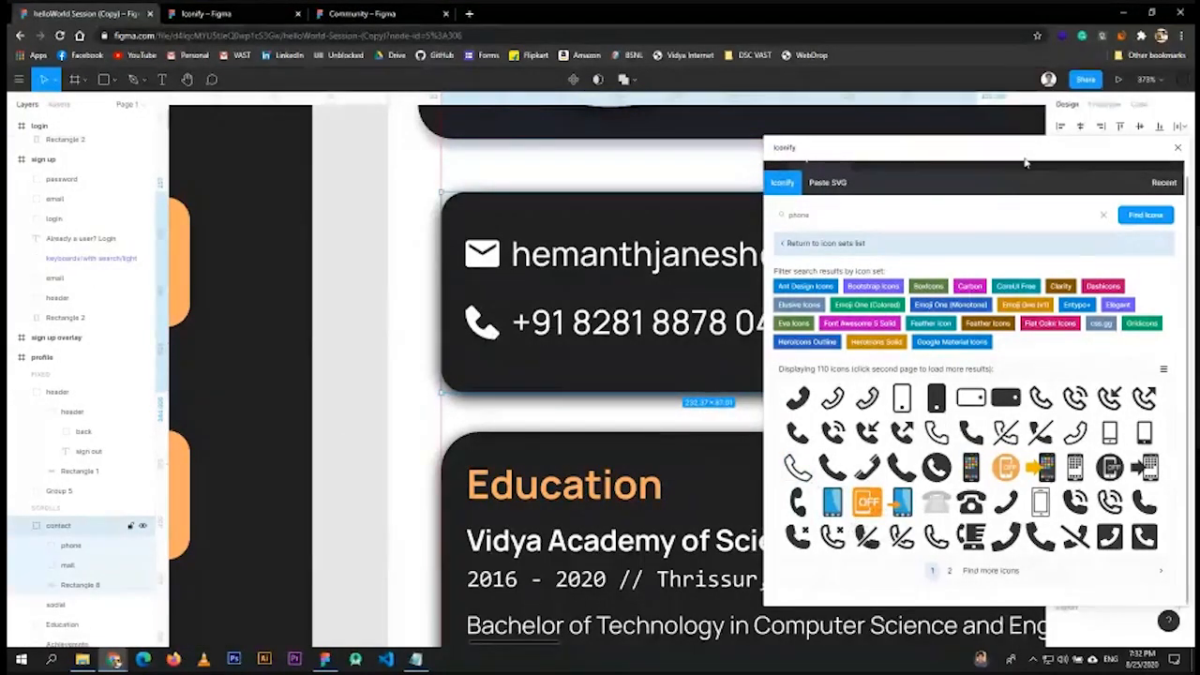
left_click_drag(1024, 162, 903, 178)
left_click(1056, 163)
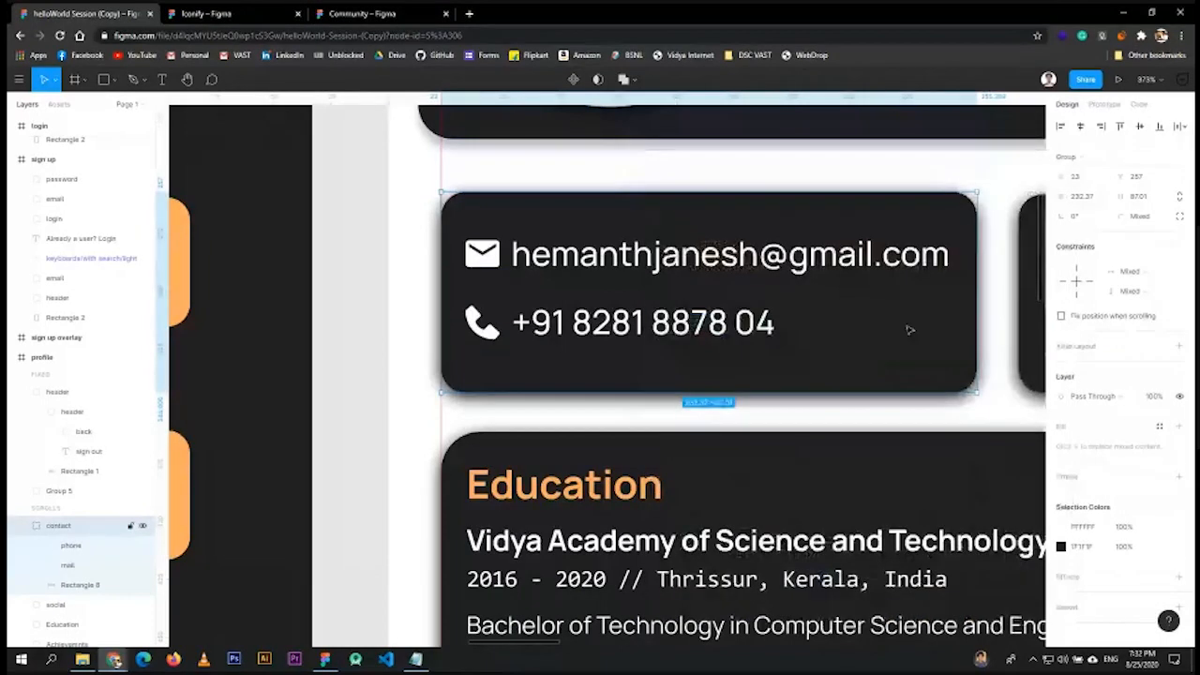
left_click(18, 79)
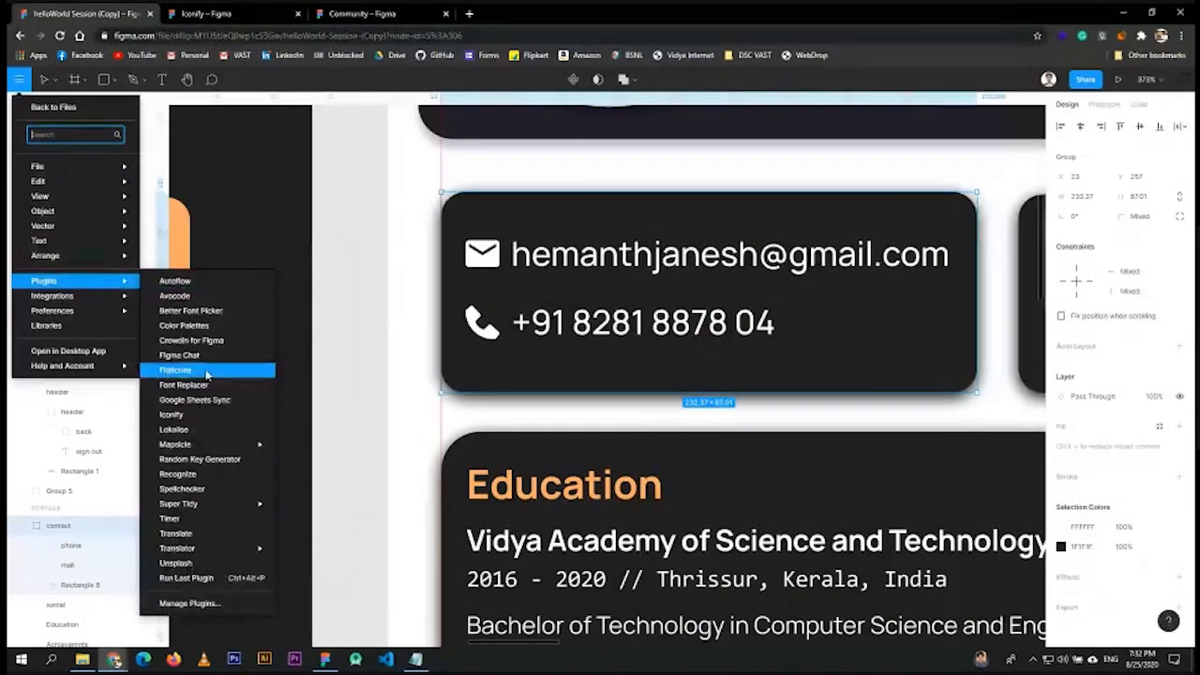
left_click(175, 413)
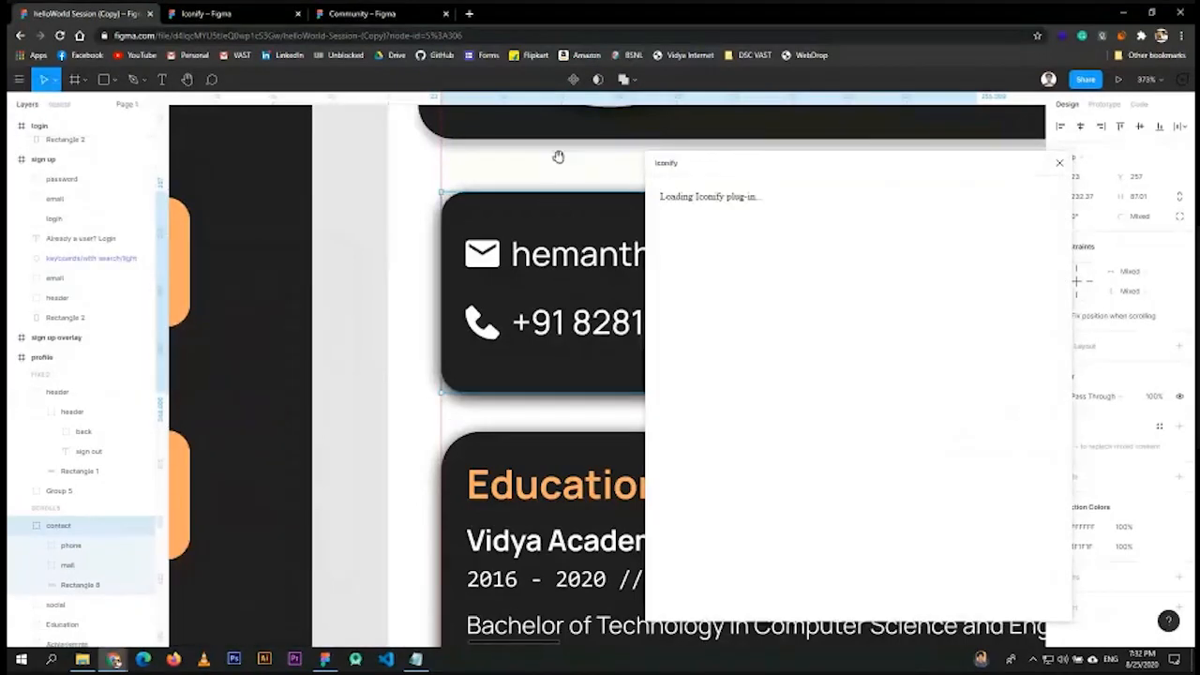
- Close the Iconify finder, clear the profile selection, and zoom out to see all four screens
left_click_drag(557, 155, 391, 185)
left_click(501, 228)
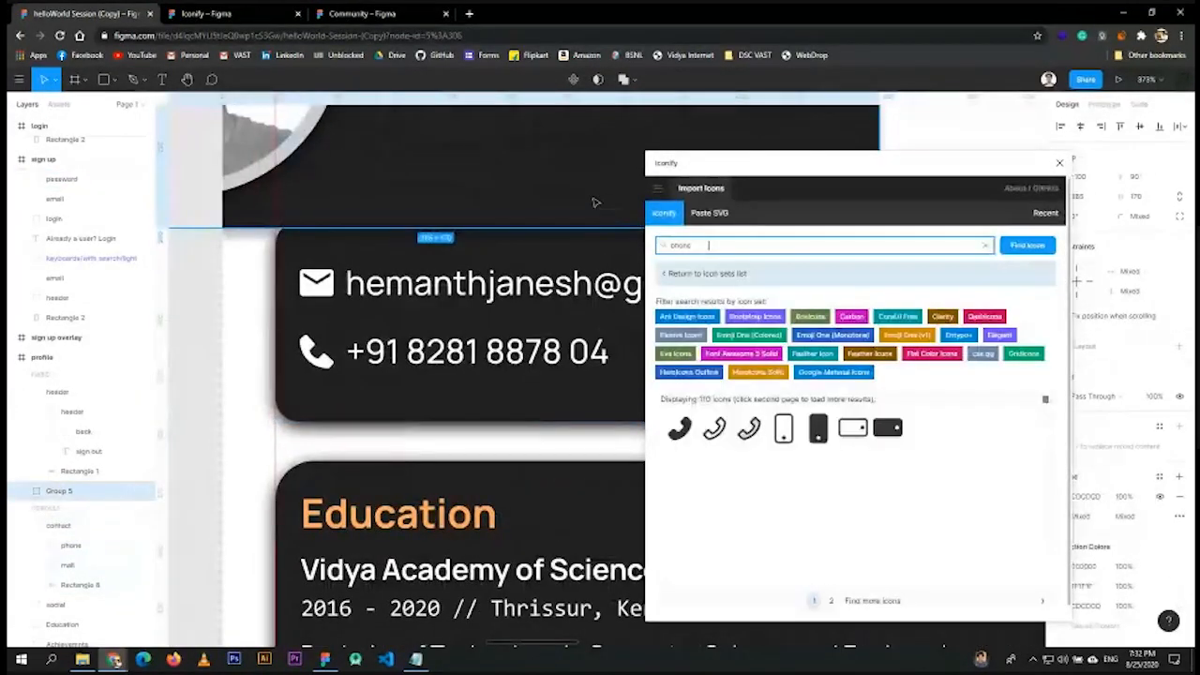
left_click(238, 330)
key("ctrl+a")
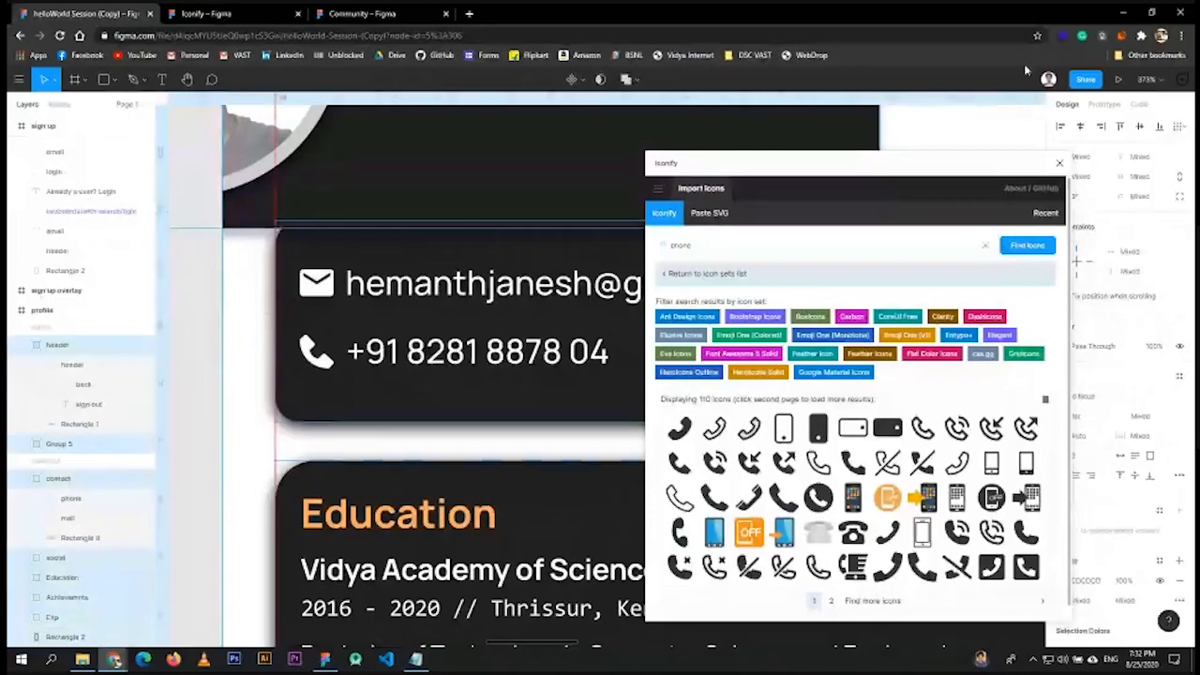
left_click(1059, 163)
left_click(523, 291)
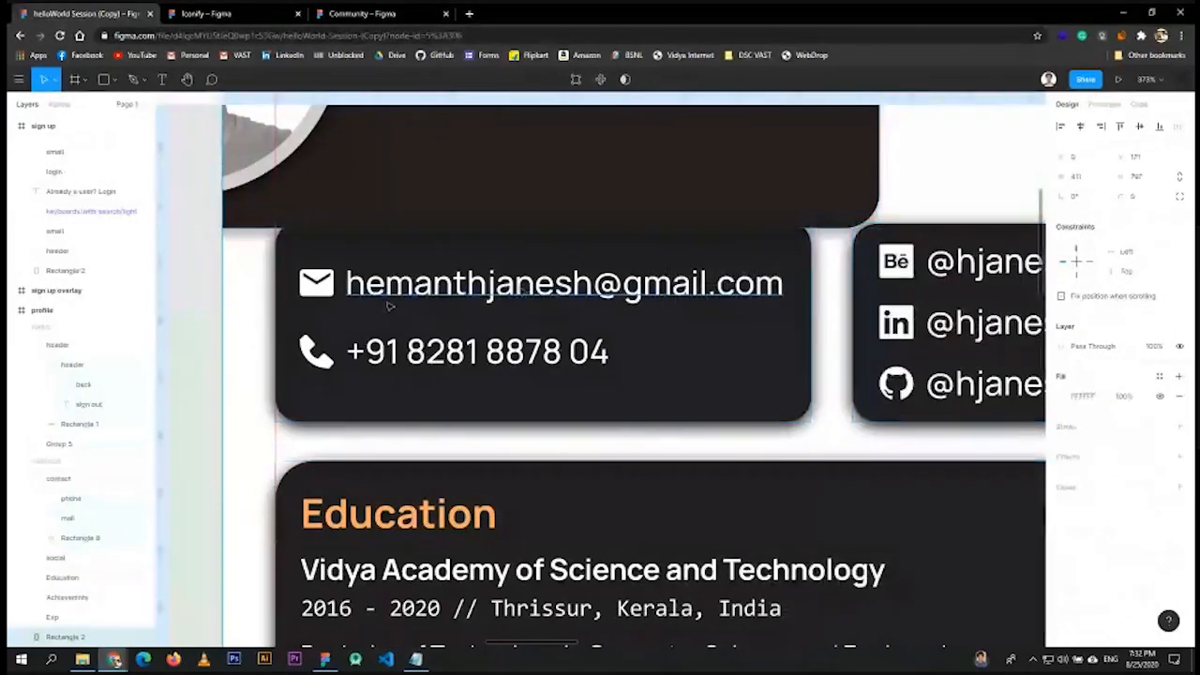
left_click(222, 300)
key("Escape")
scroll(424, 308, "down", 6)
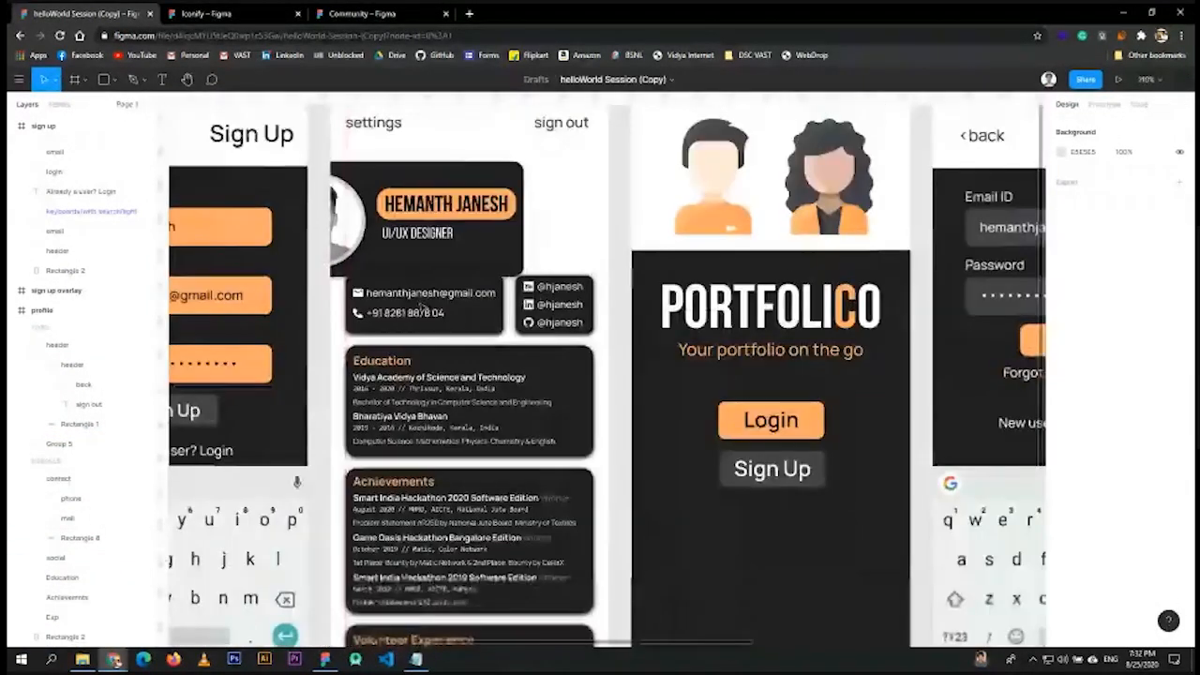
- Undo the accidental move so the Group 5 header card sits centred again
left_click(440, 263)
key("ctrl+z")
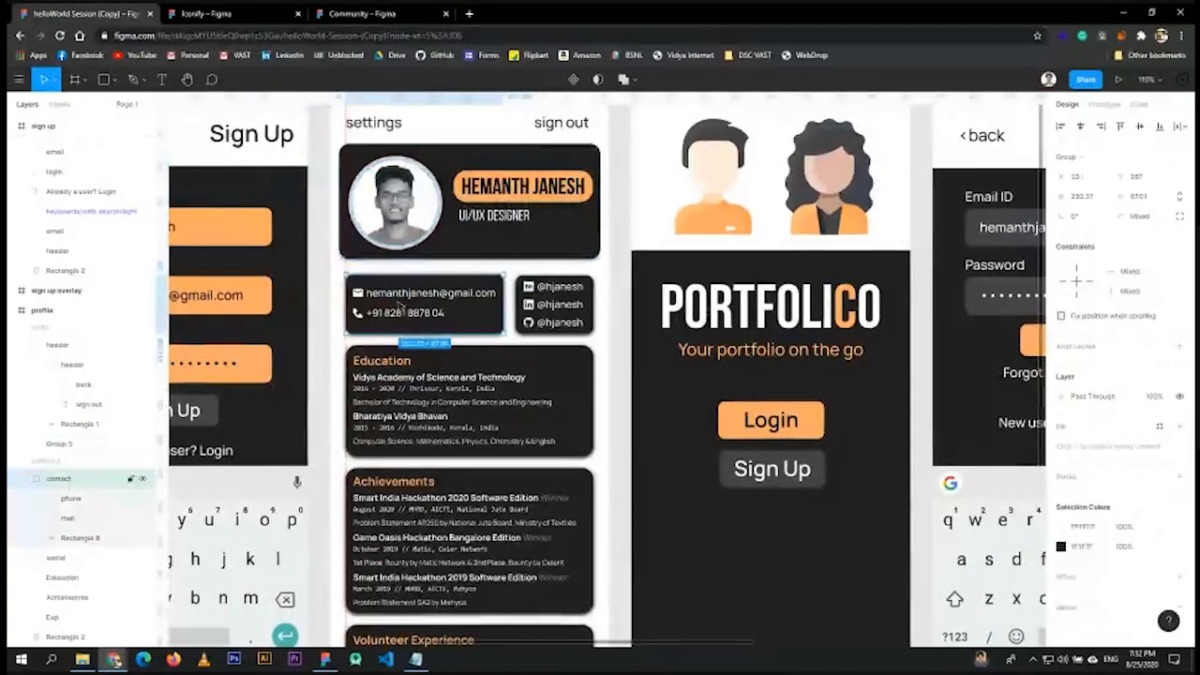
scroll(530, 304, "up", 5)
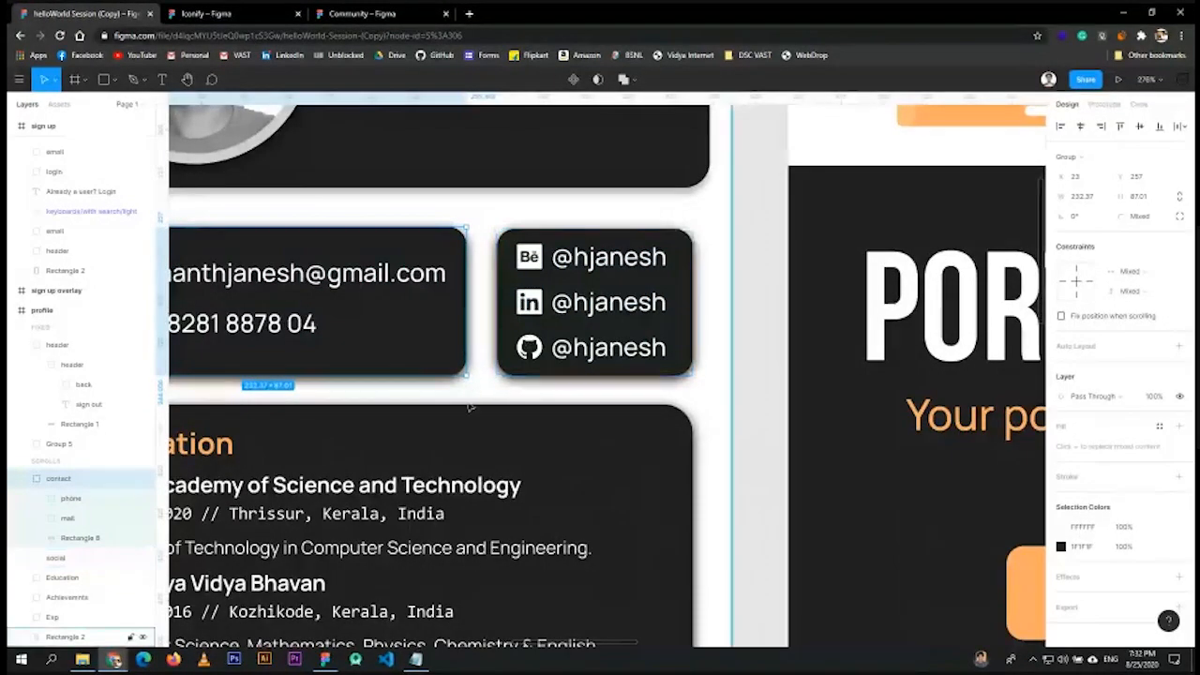
scroll(525, 388, "left", 3)
scroll(635, 316, "down", 5)
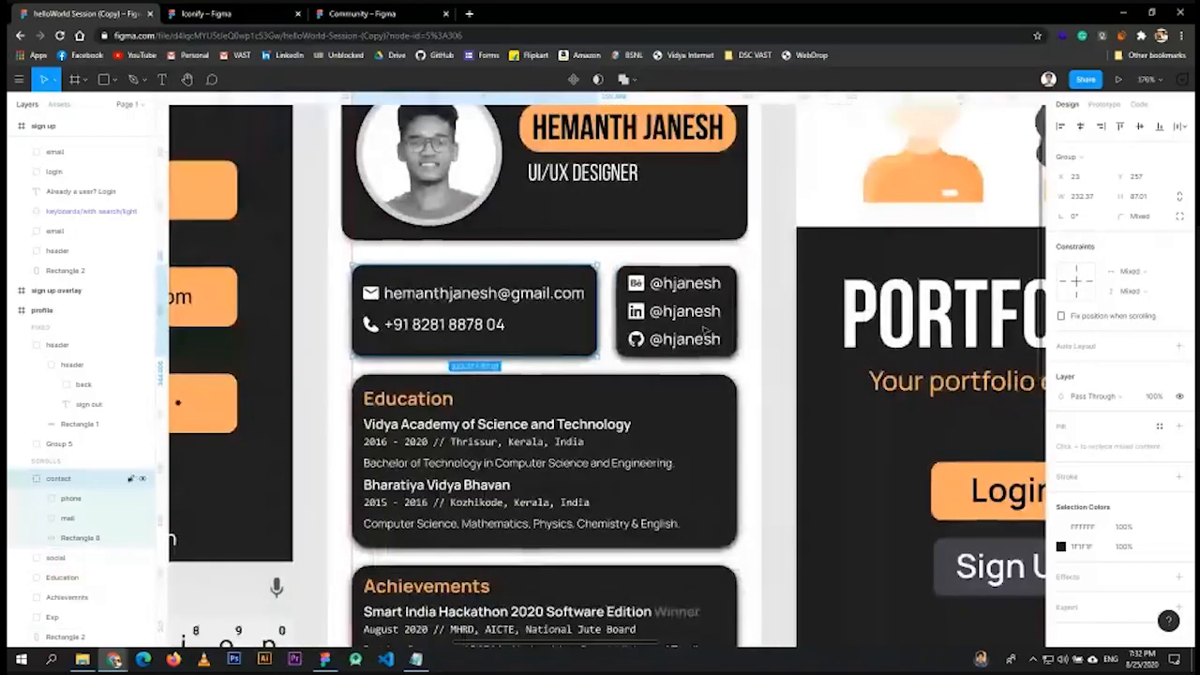
scroll(361, 304, "up", 5)
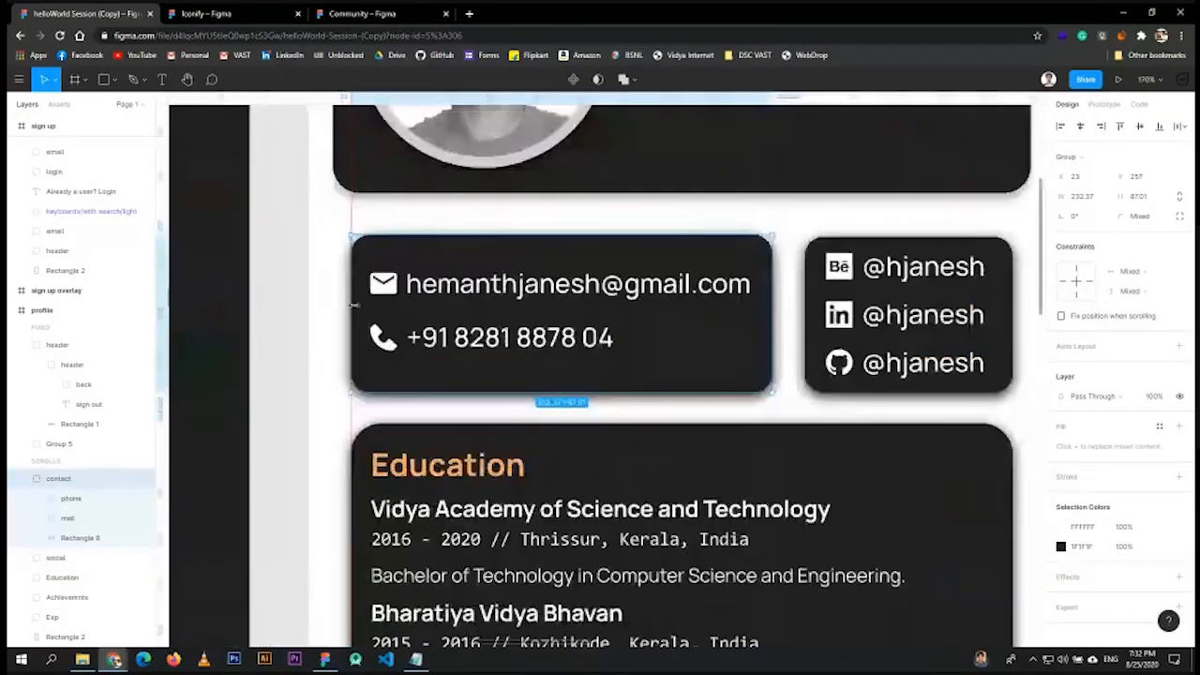
- Expand the mail group in Layers and shift the email row slightly left within the contact card
left_click(391, 272)
left_click(38, 518)
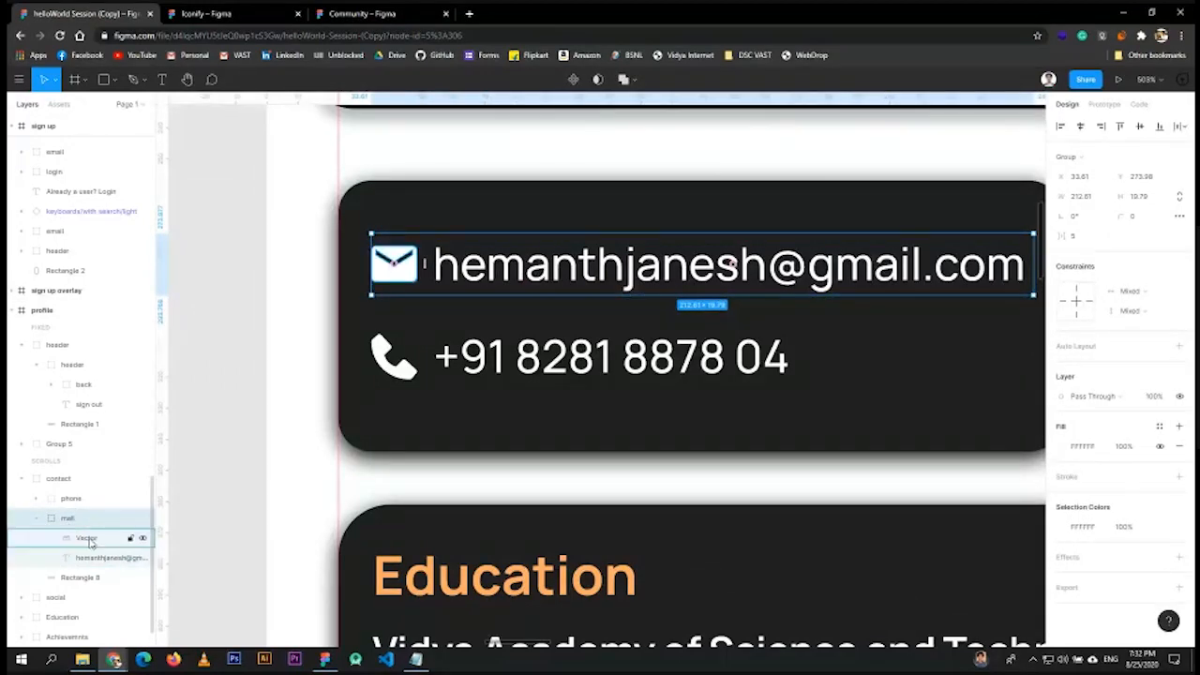
left_click(87, 539)
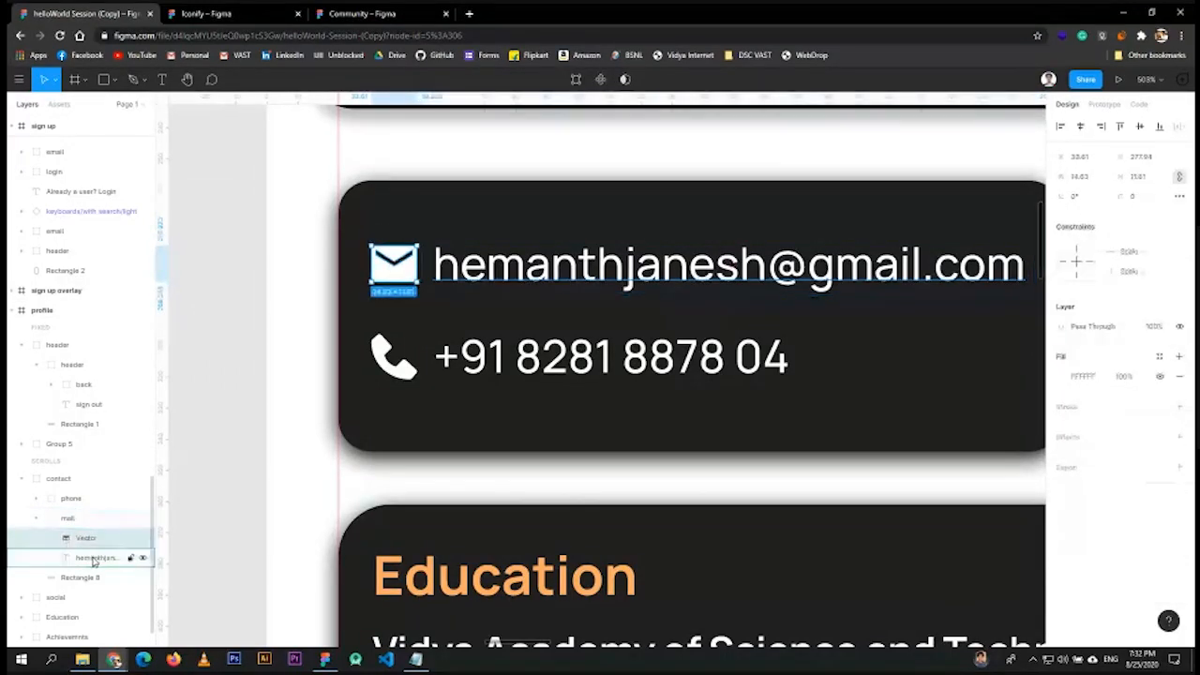
left_click(93, 559)
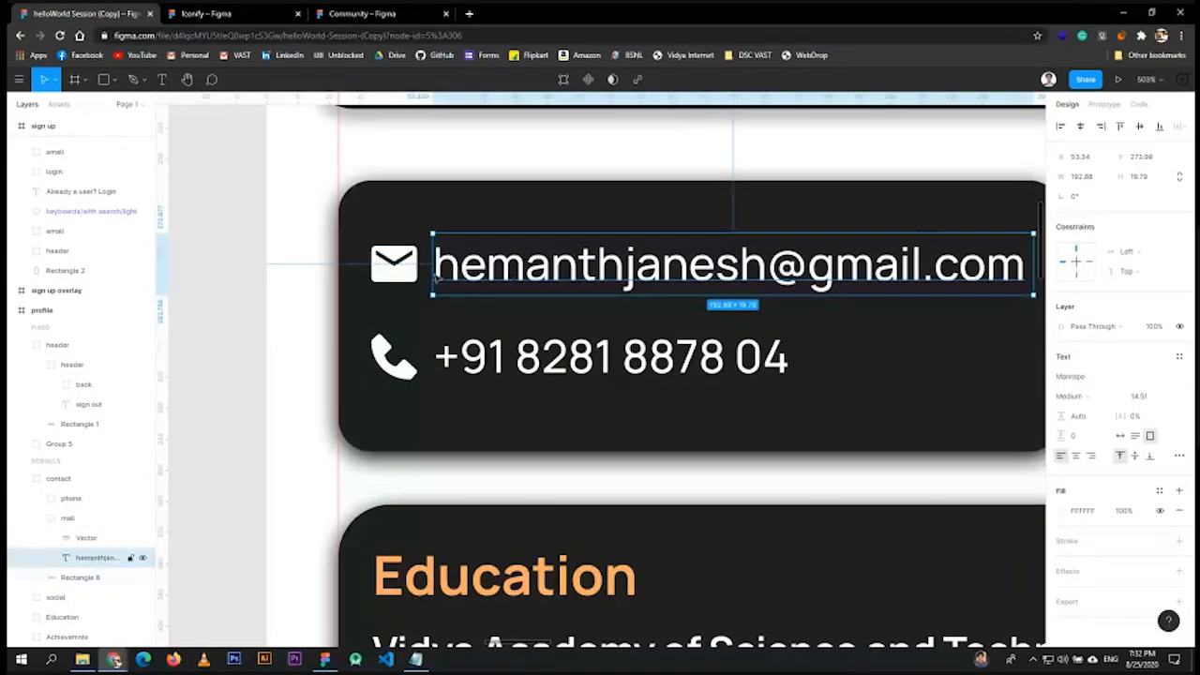
left_click(67, 520)
left_click_drag(647, 269, 677, 269)
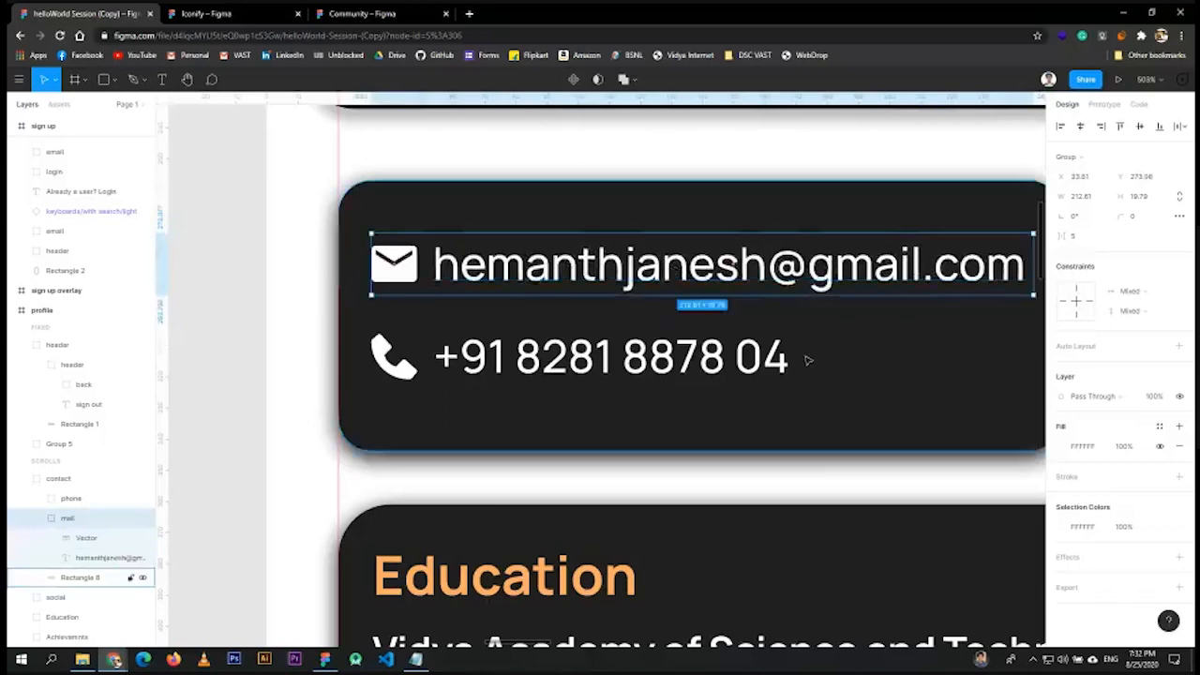
scroll(831, 369, "down", 5)
scroll(817, 327, "down", 3)
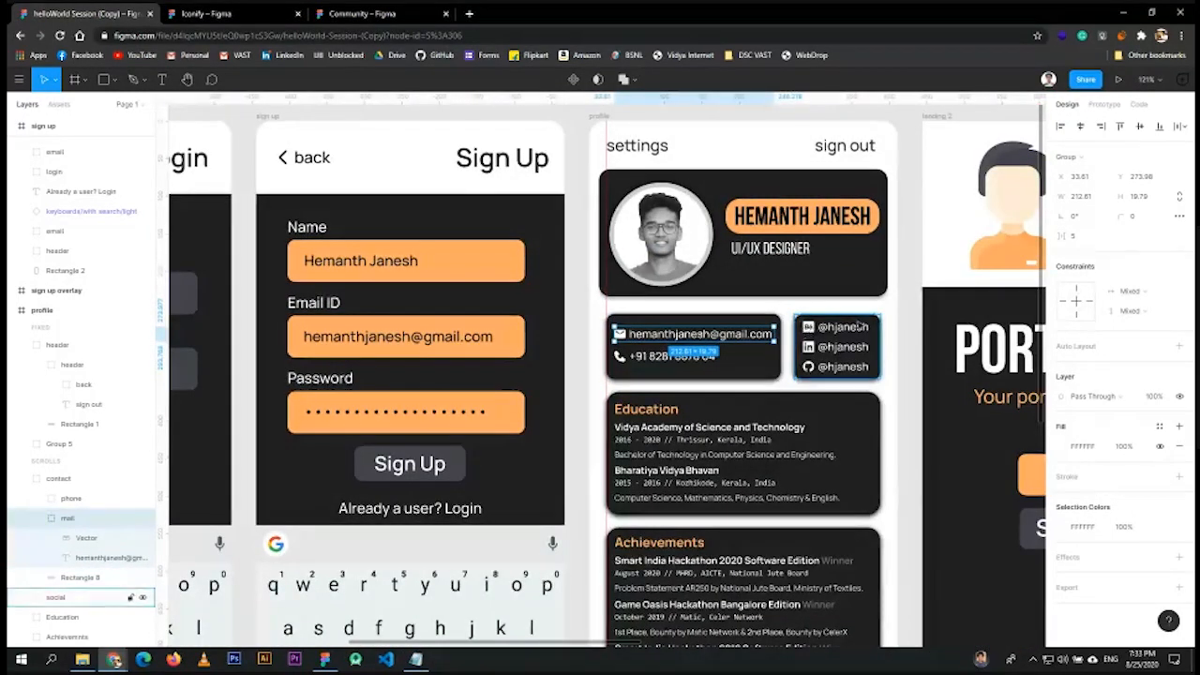
scroll(706, 338, "up", 3)
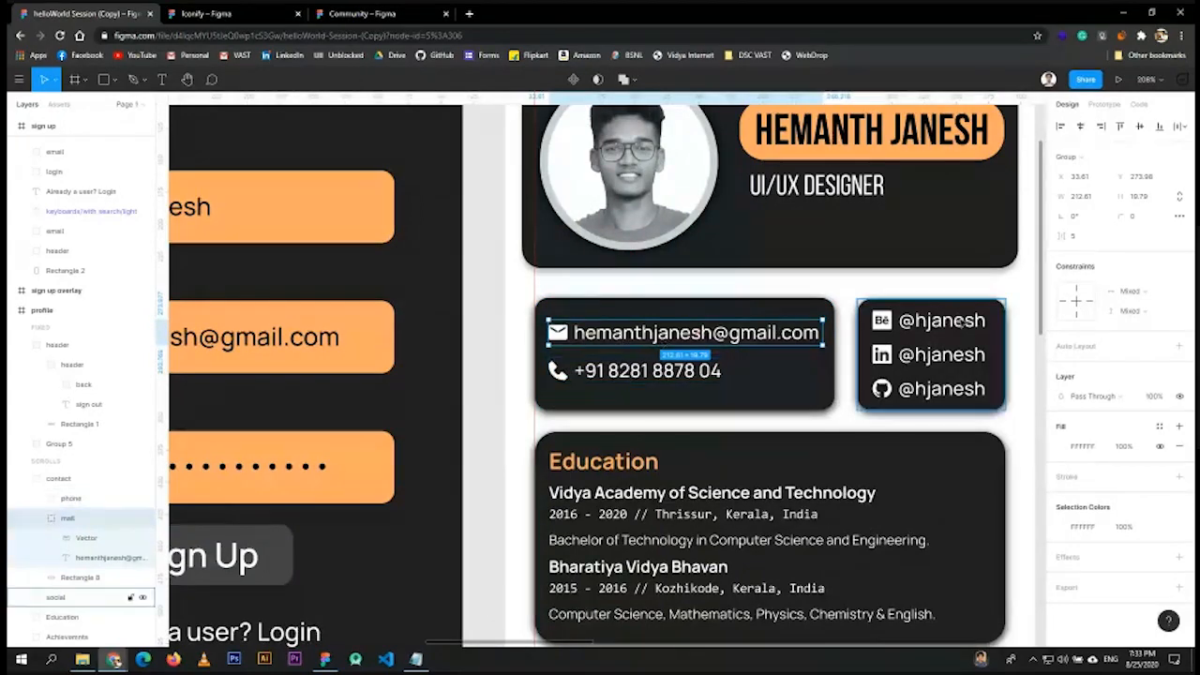
scroll(802, 386, "up", 2)
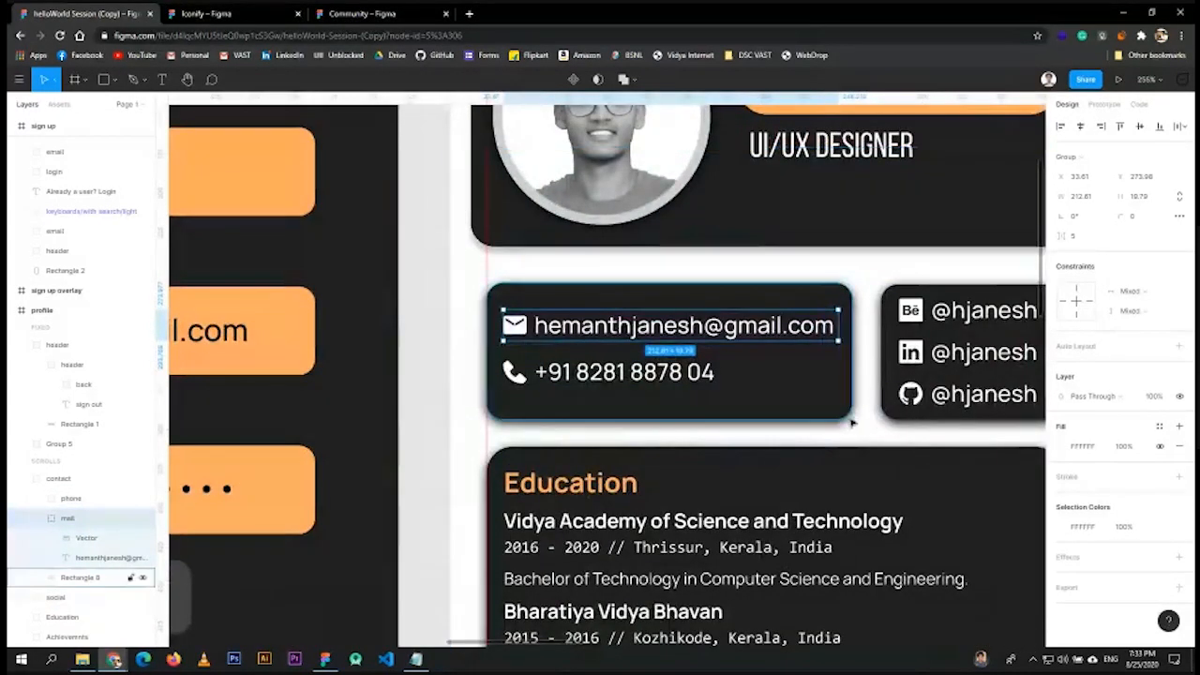
left_click(806, 305)
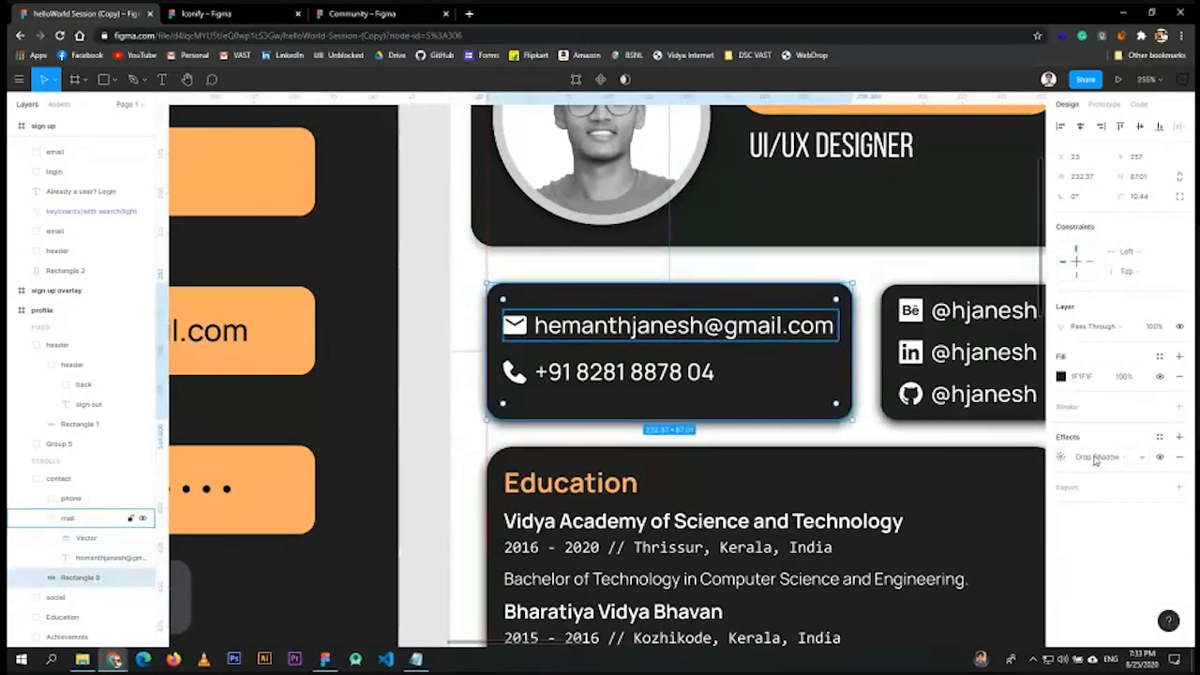
left_click(1060, 458)
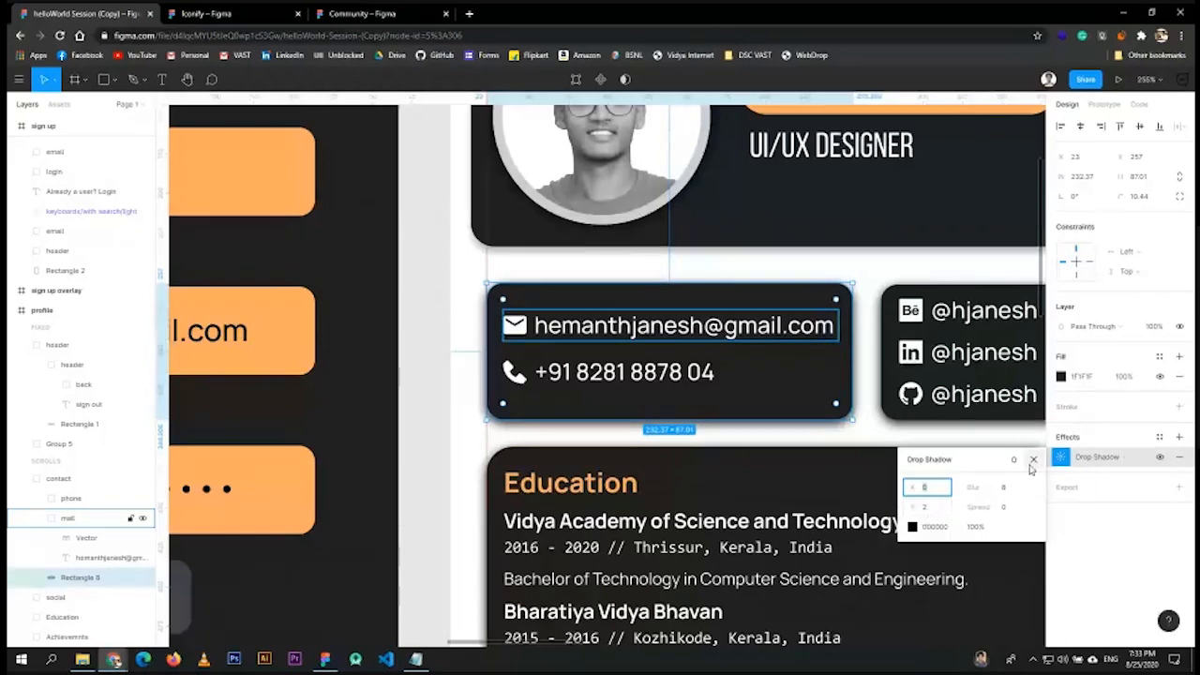
left_click(1032, 461)
scroll(840, 438, "down", 5)
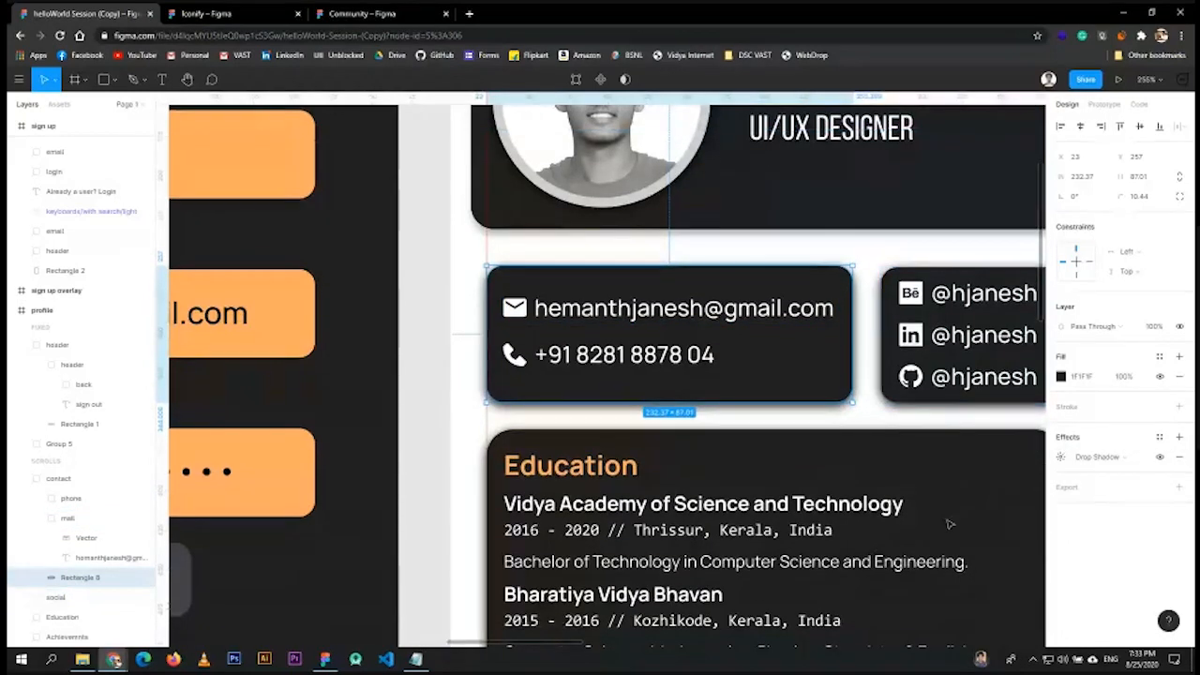
scroll(802, 452, "up", 2)
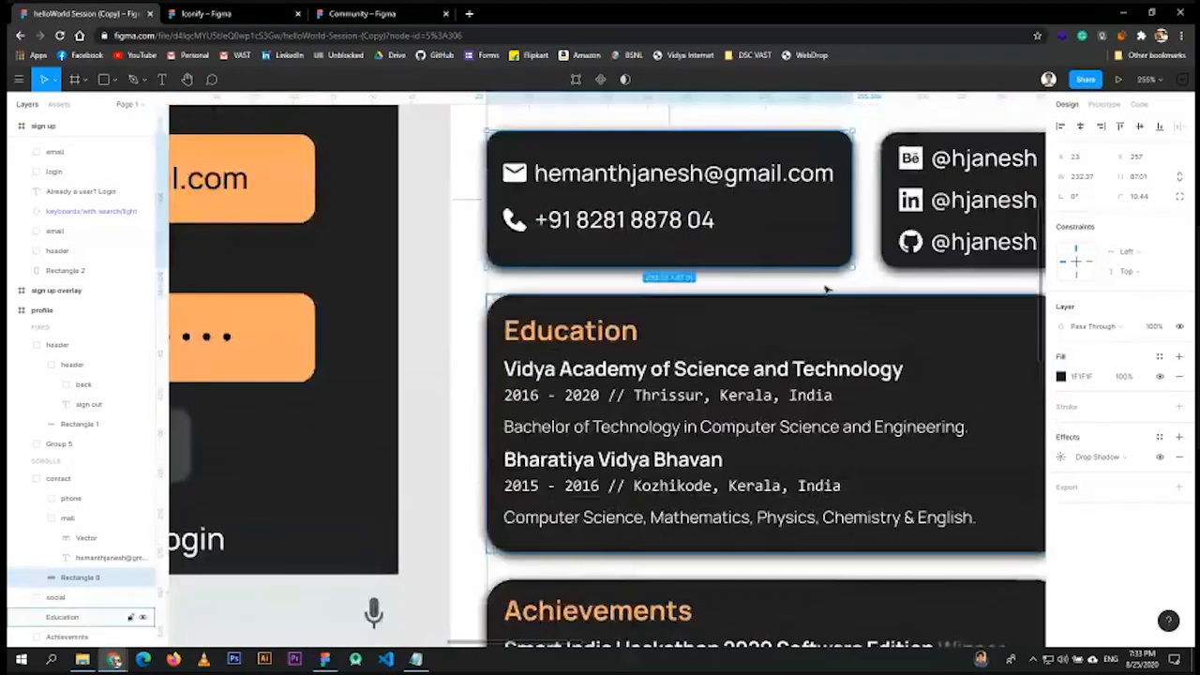
left_click(1160, 458)
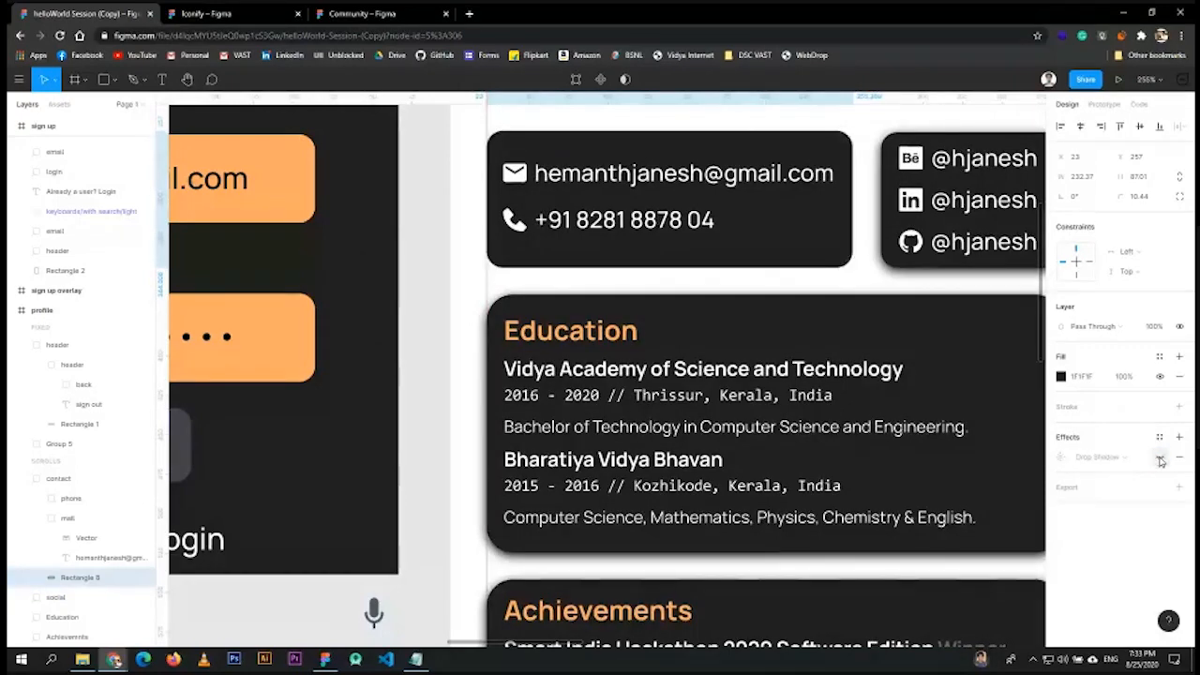
left_click(1161, 458)
scroll(902, 209, "down", 3)
scroll(830, 544, "down", 1)
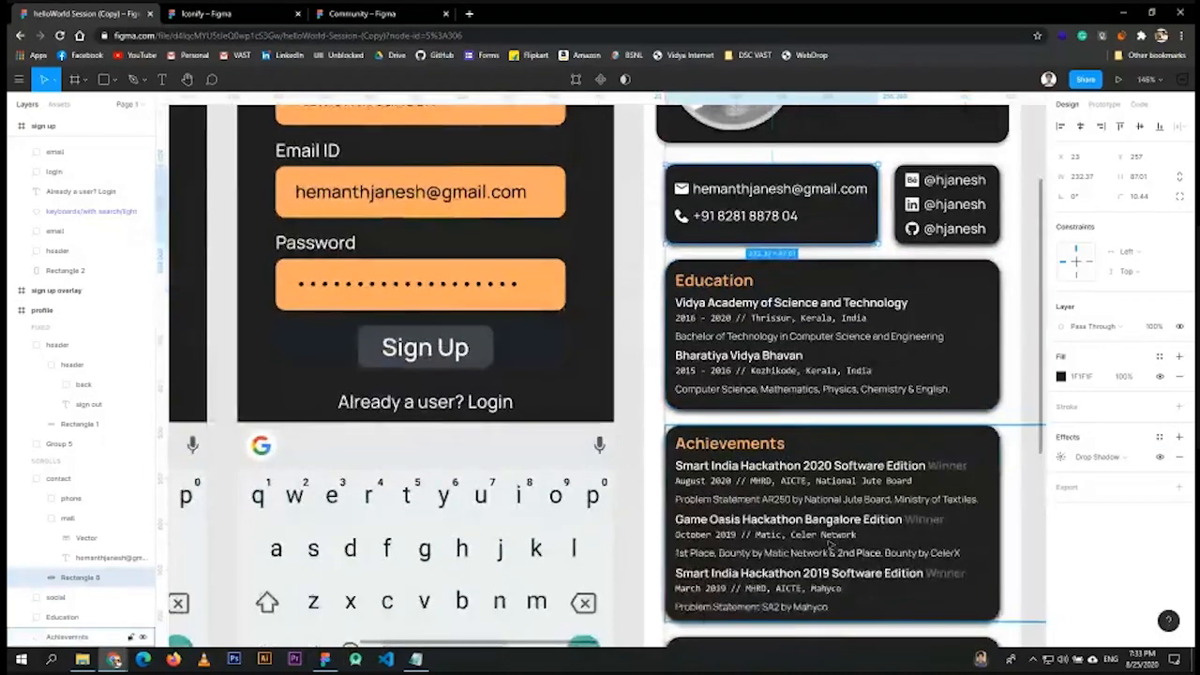
scroll(829, 543, "down", 1)
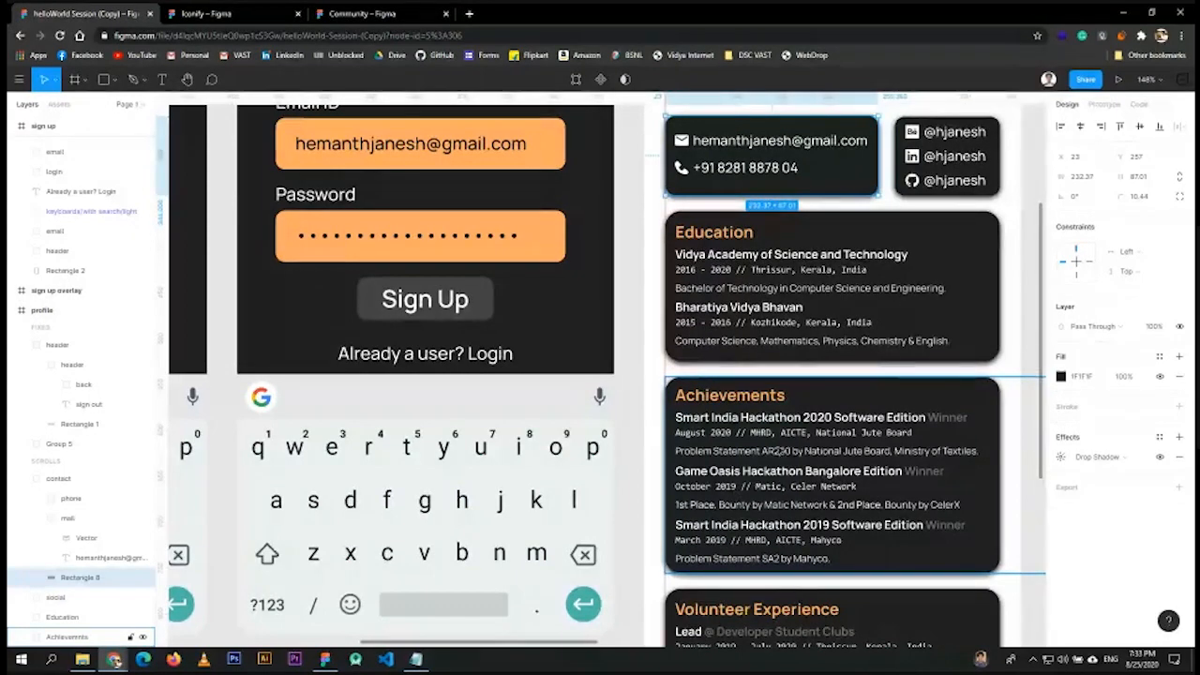
- Check the Education card's 2016 - 2020 date line and Thrissur, Kerala, India text in Consolas
left_click(680, 337)
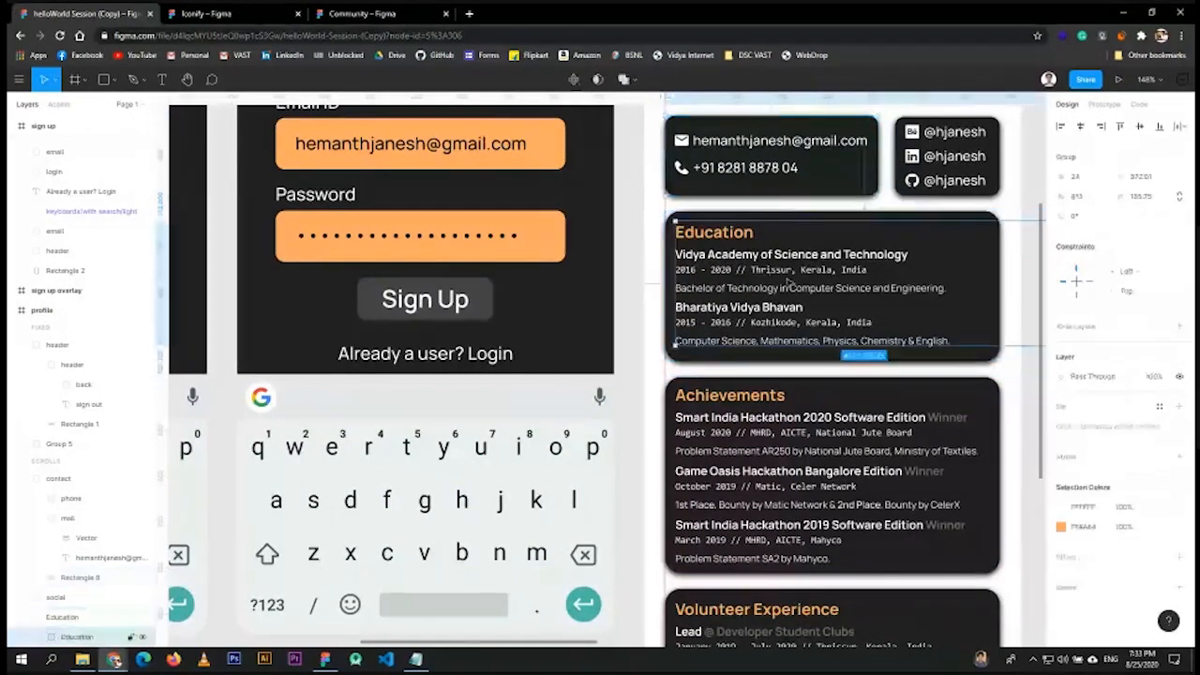
scroll(680, 337, "up", 1)
scroll(656, 300, "up", 5)
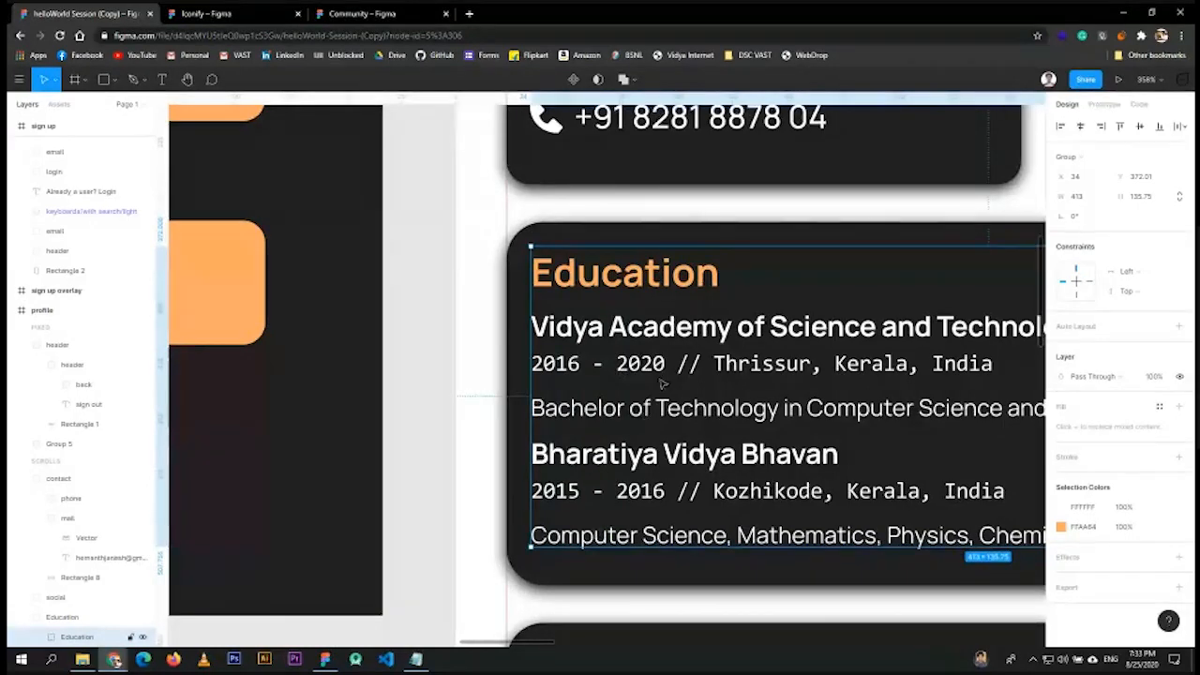
double_click(530, 406)
left_click(530, 358)
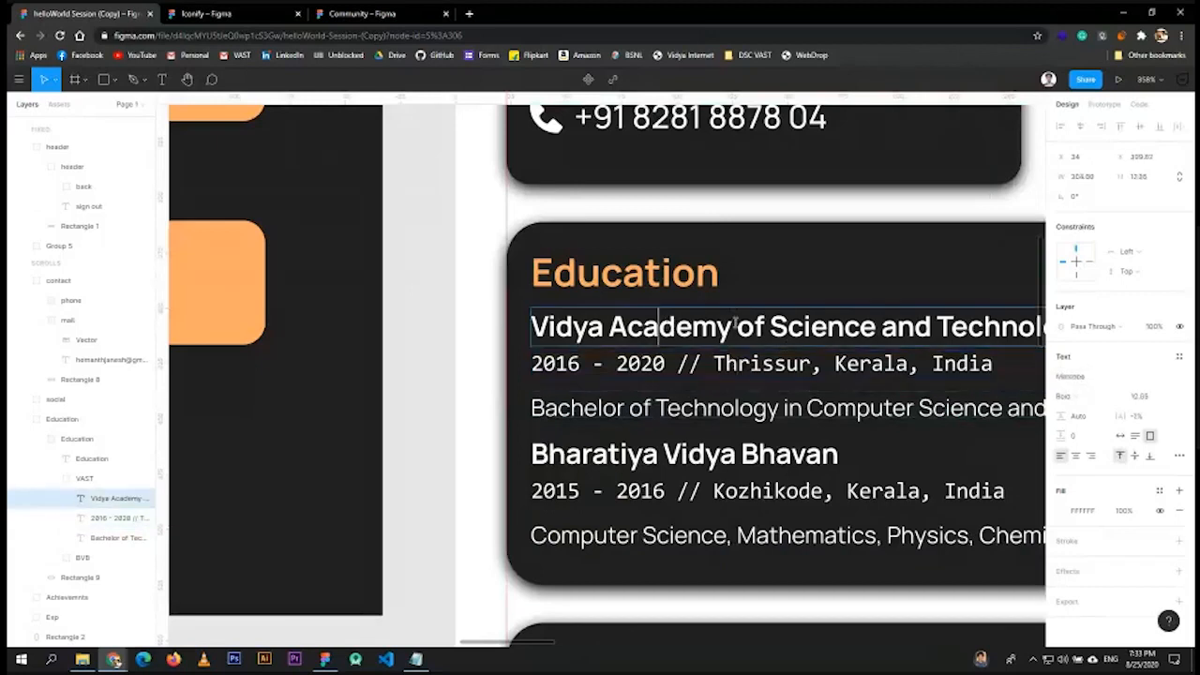
left_click(848, 310)
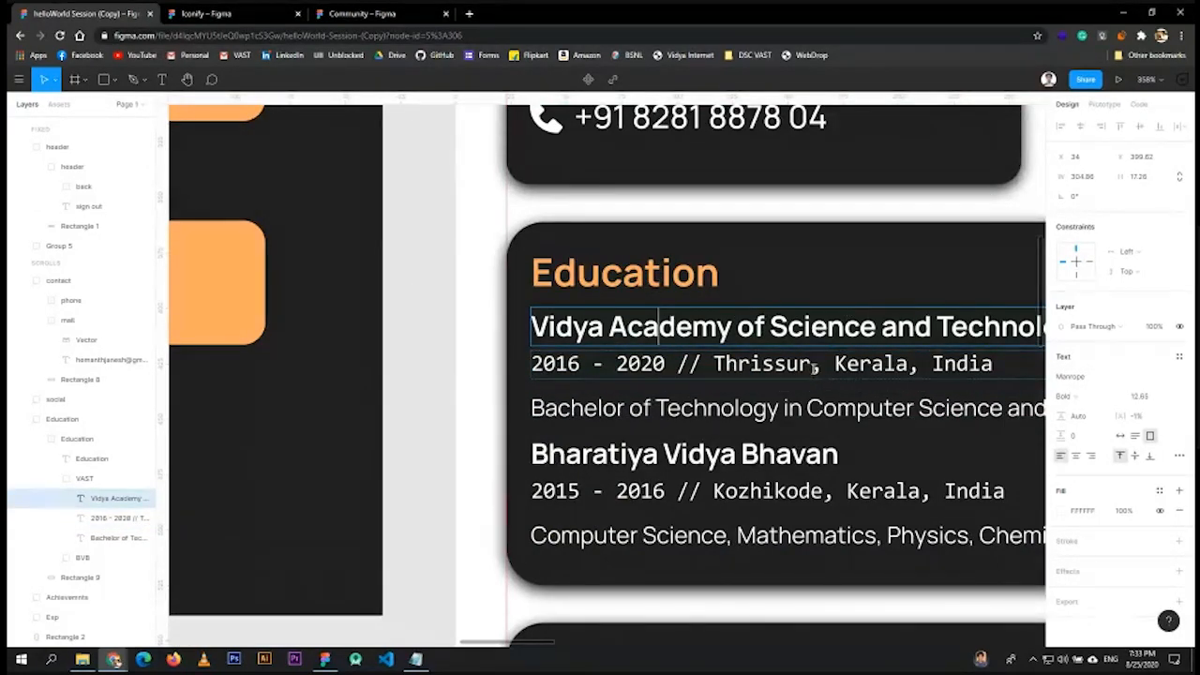
left_click(887, 364)
left_click_drag(987, 364, 859, 344)
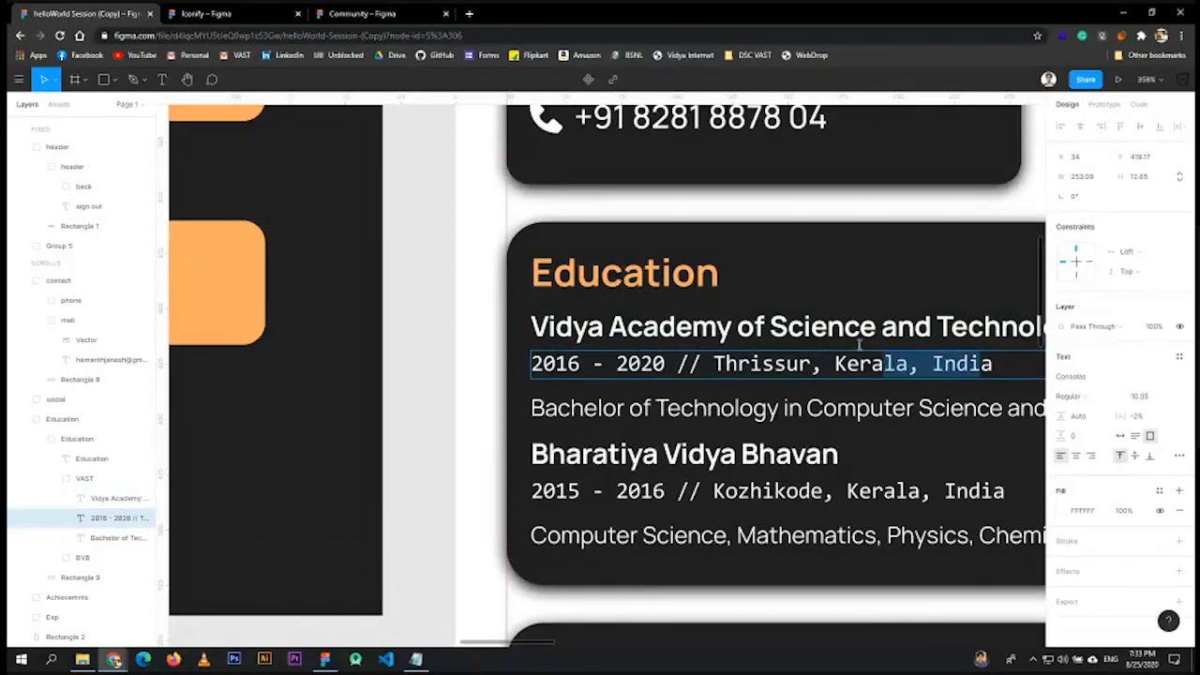
- Zoom out from 240% to 90% to show the login, sign-up and profile screens
scroll(759, 198, "down", 10)
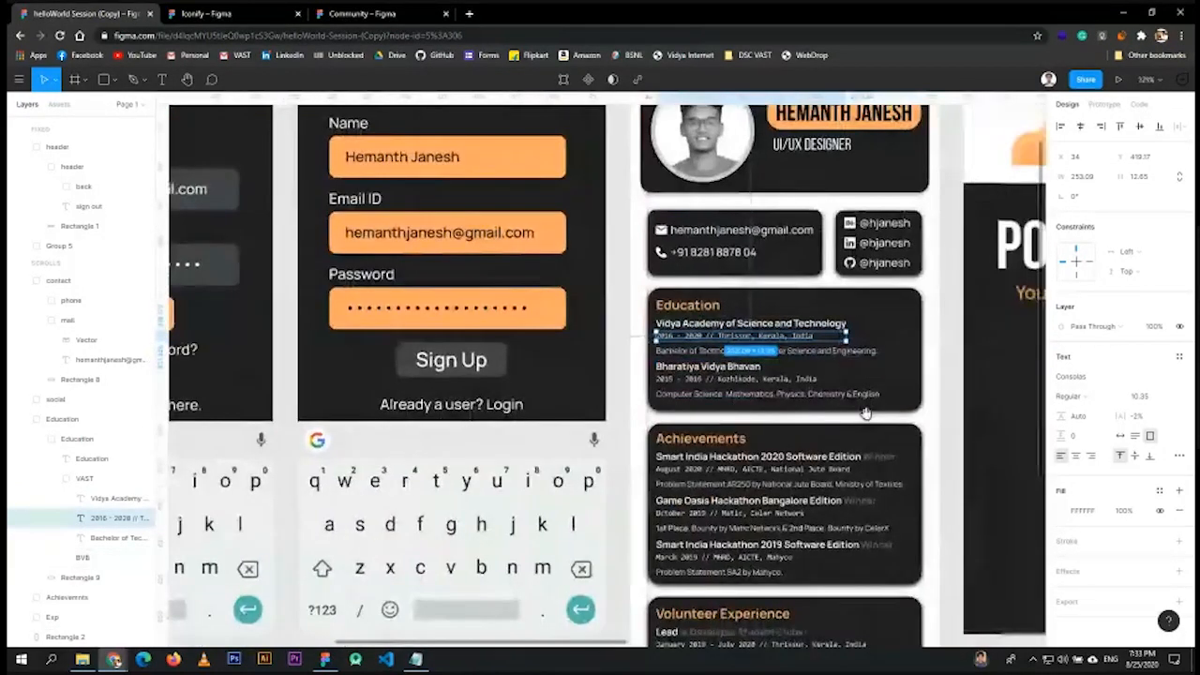
left_click_drag(865, 412, 790, 383)
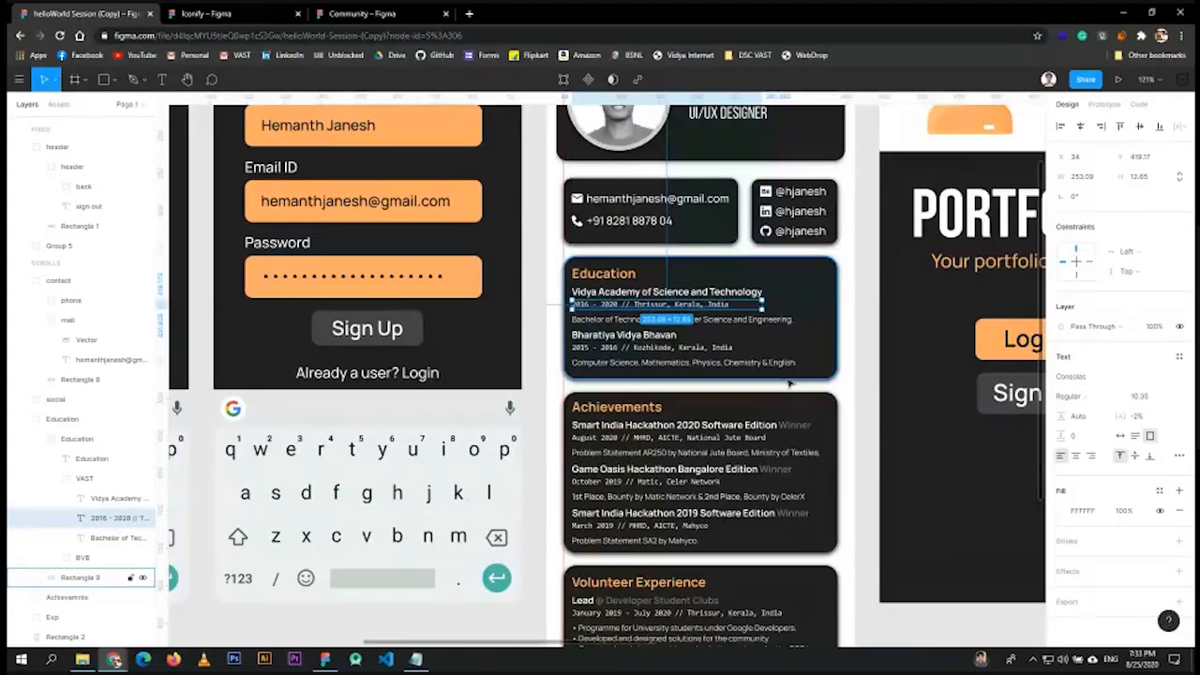
scroll(641, 323, "up", 3)
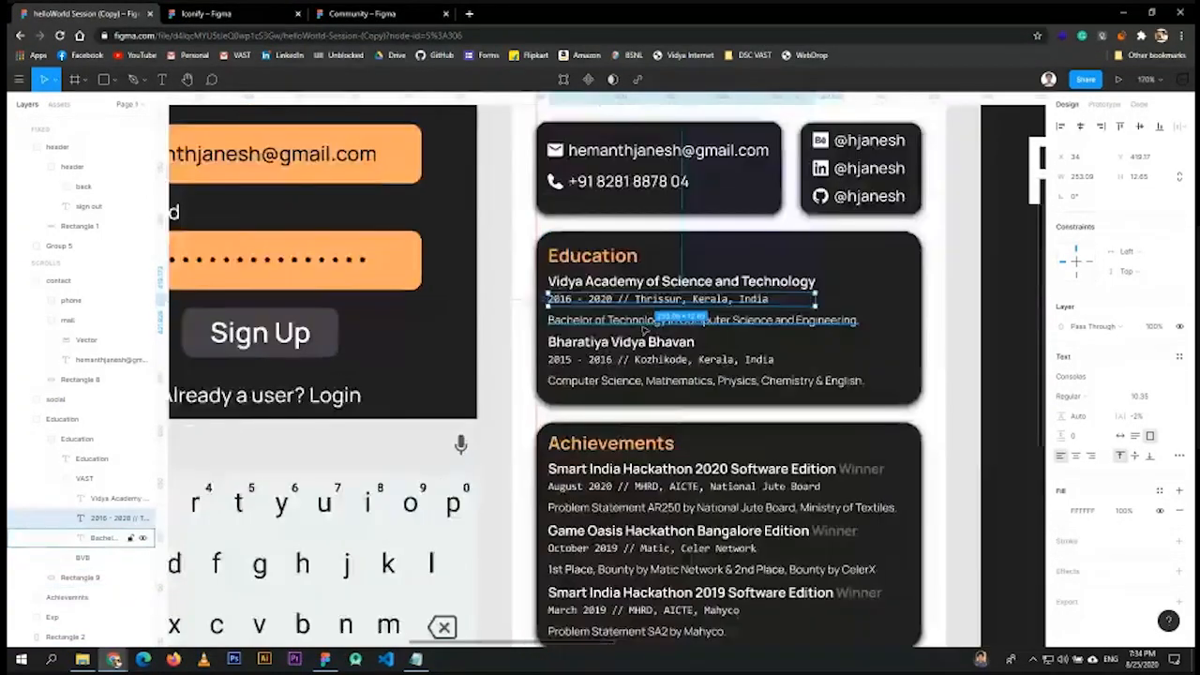
scroll(644, 330, "up", 3)
scroll(600, 325, "down", 2)
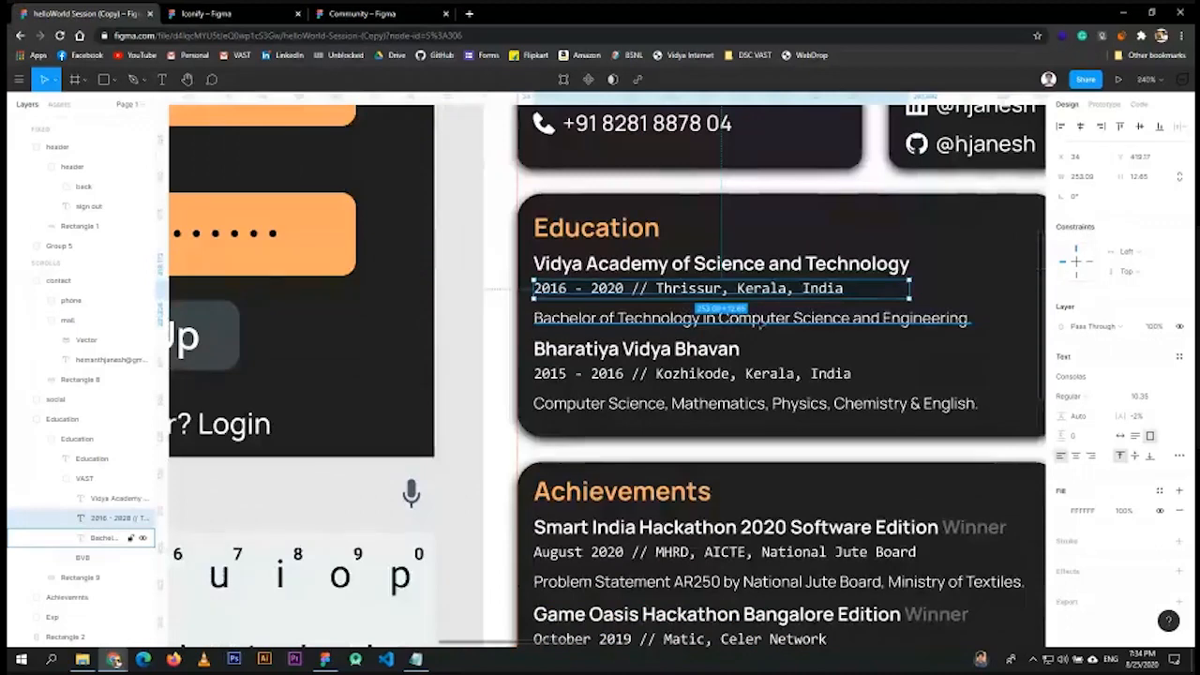
scroll(822, 381, "down", 5)
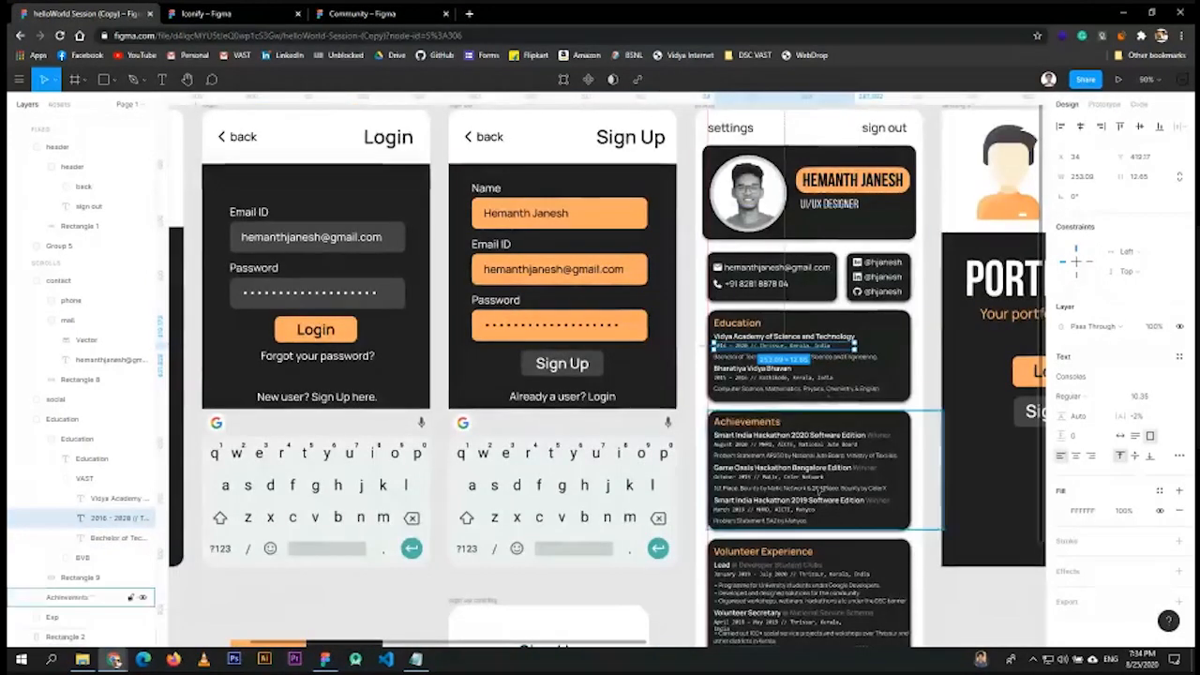
scroll(823, 492, "down", 3)
- Collapse the contact, profile header and Education layer groups in the Layers panel
left_click(806, 234)
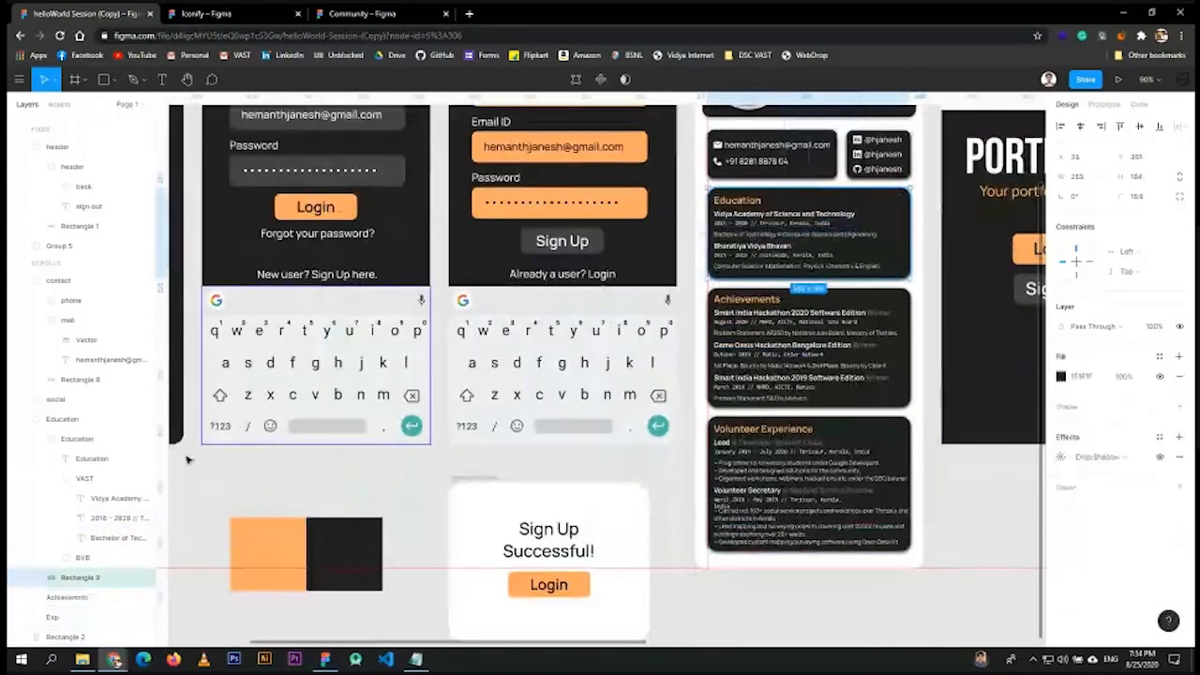
left_click(21, 281)
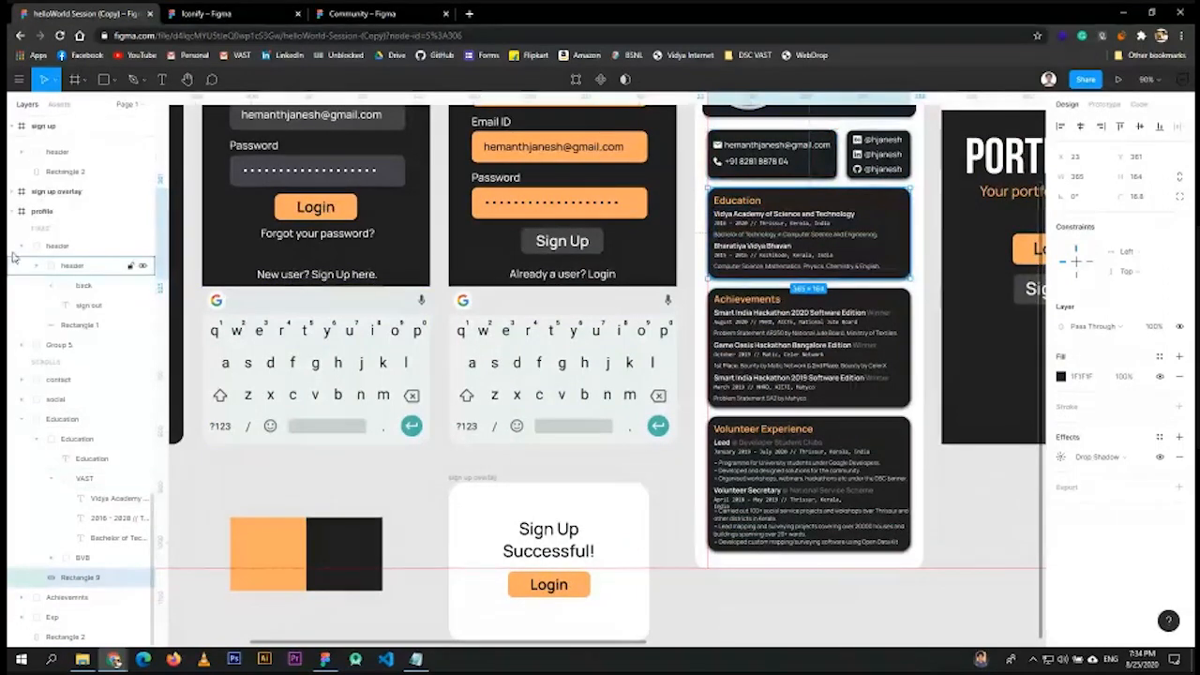
left_click(21, 246)
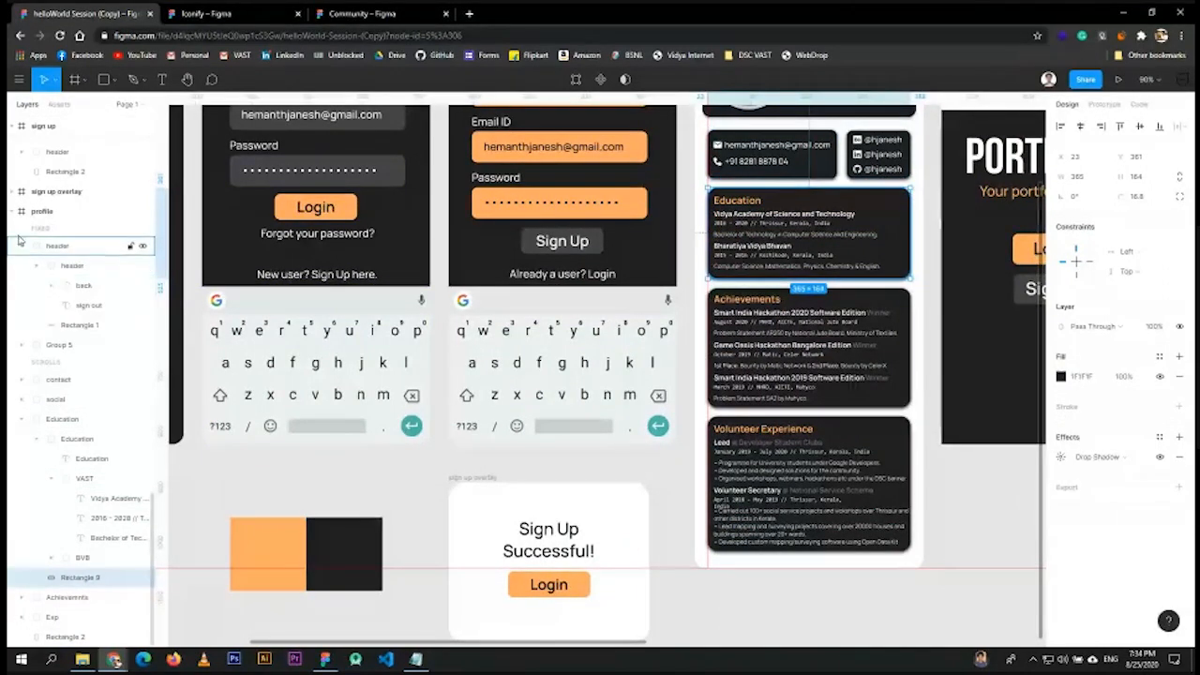
left_click(22, 419)
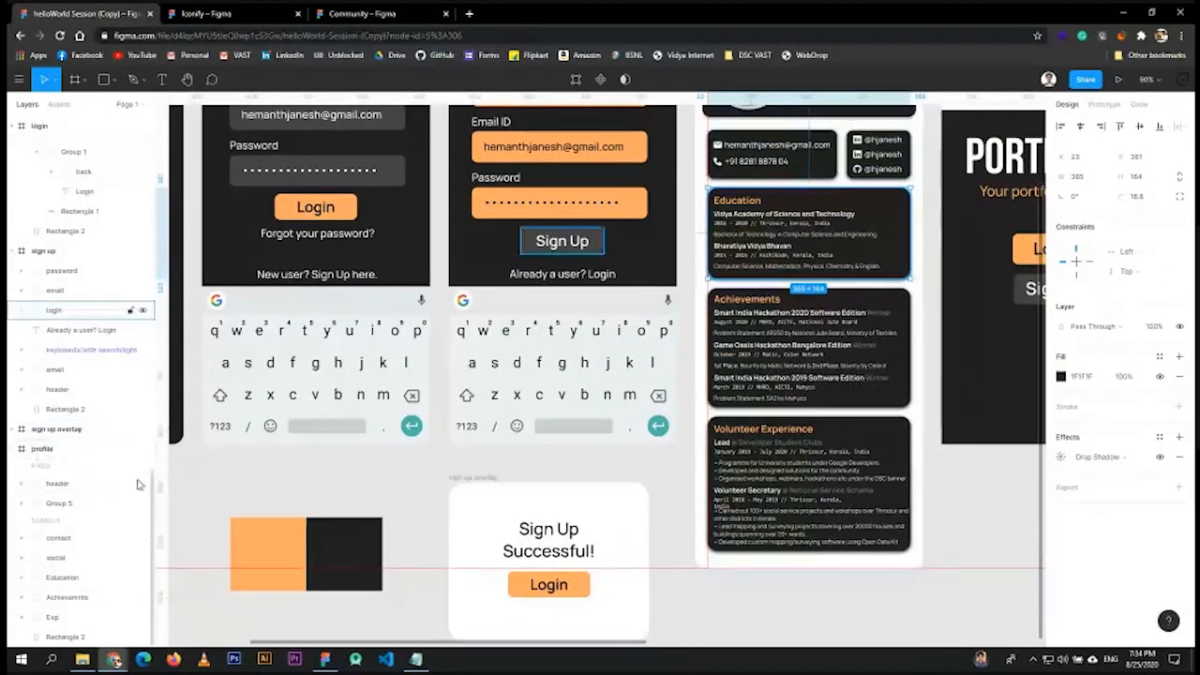
- Select contact, social, Education, Achievements, Exp and Rectangle 2 to match each to its card
left_click(60, 542)
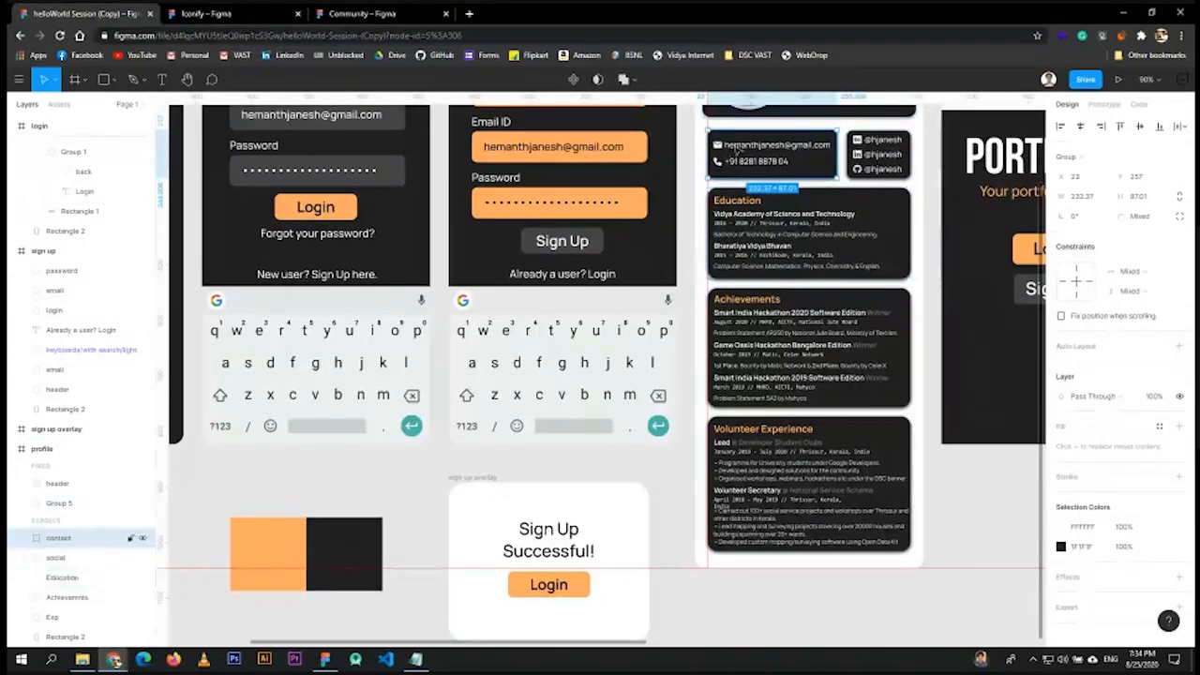
left_click(55, 559)
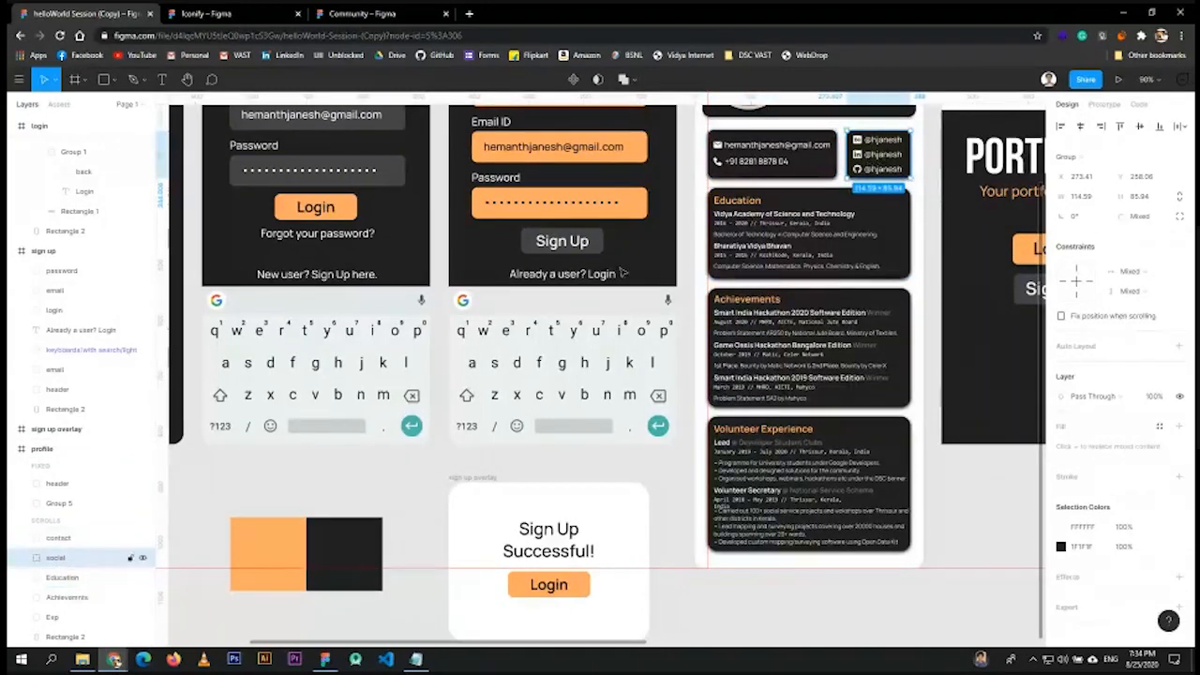
left_click(741, 259)
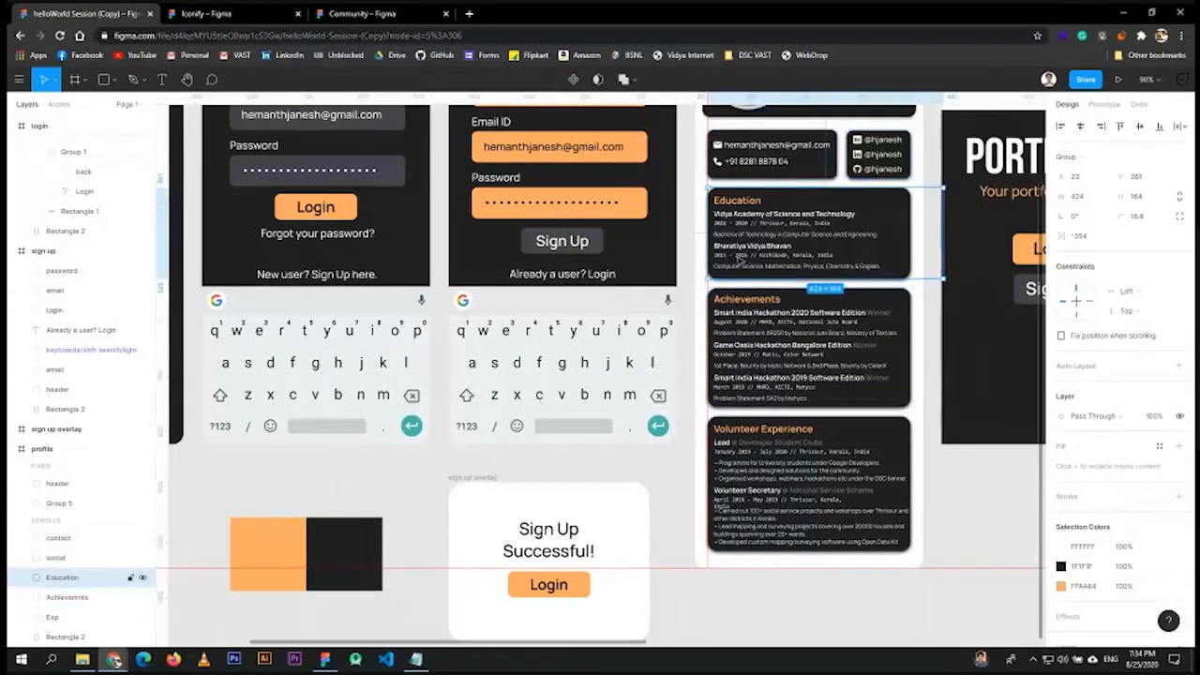
left_click(66, 597)
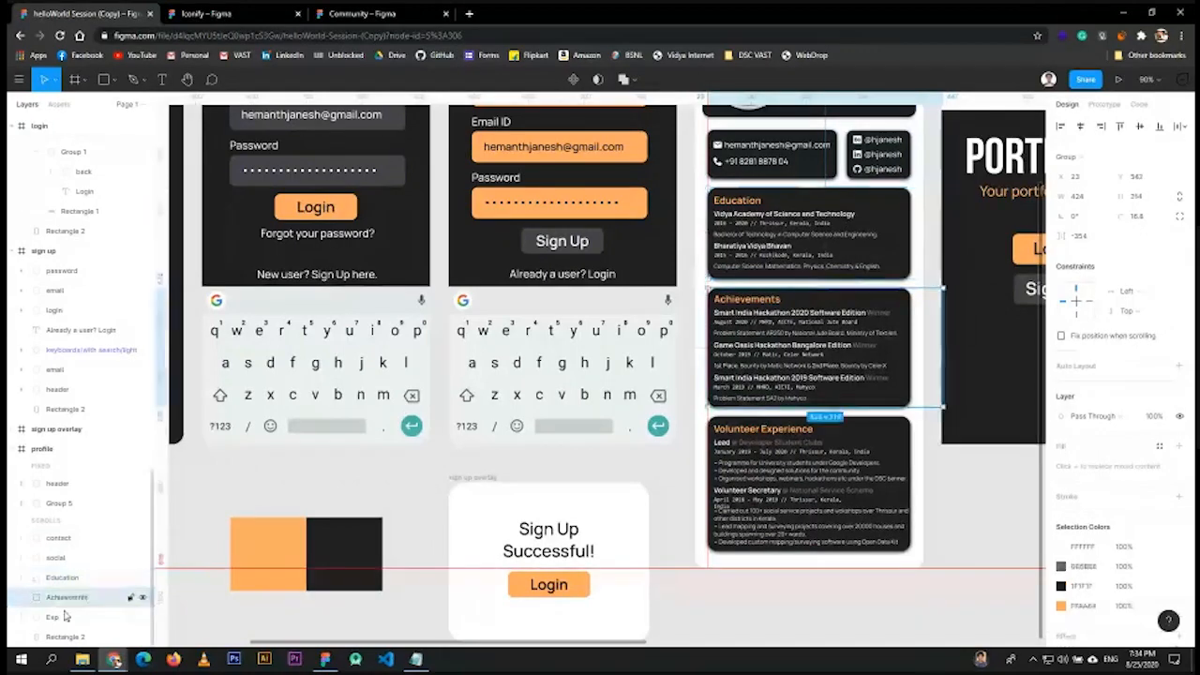
left_click(65, 616)
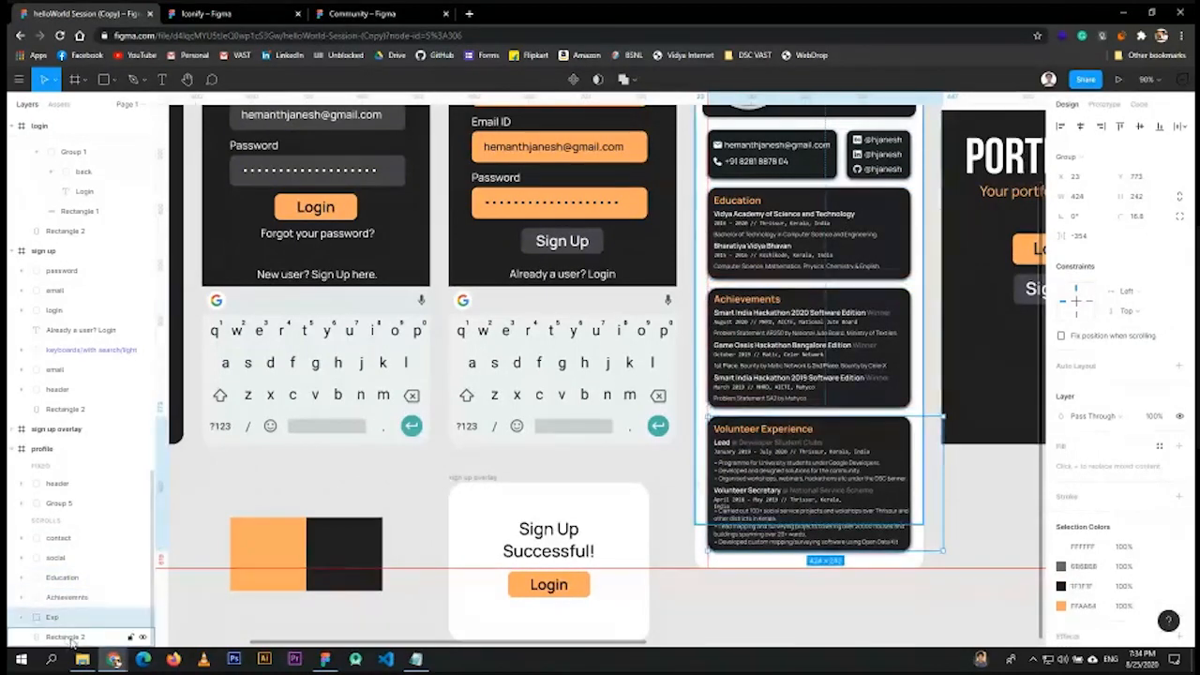
left_click(68, 638)
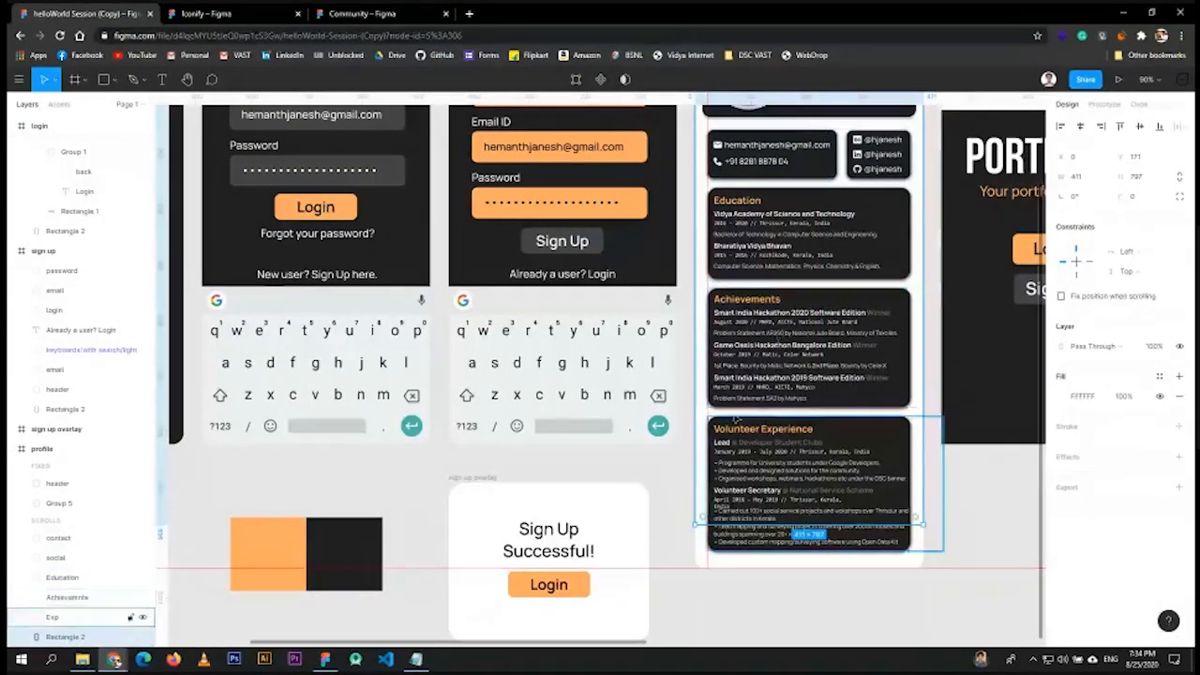
- Verify the Education and Achievements cards by selecting them on the canvas
scroll(778, 338, "up", 2)
scroll(778, 328, "down", 1)
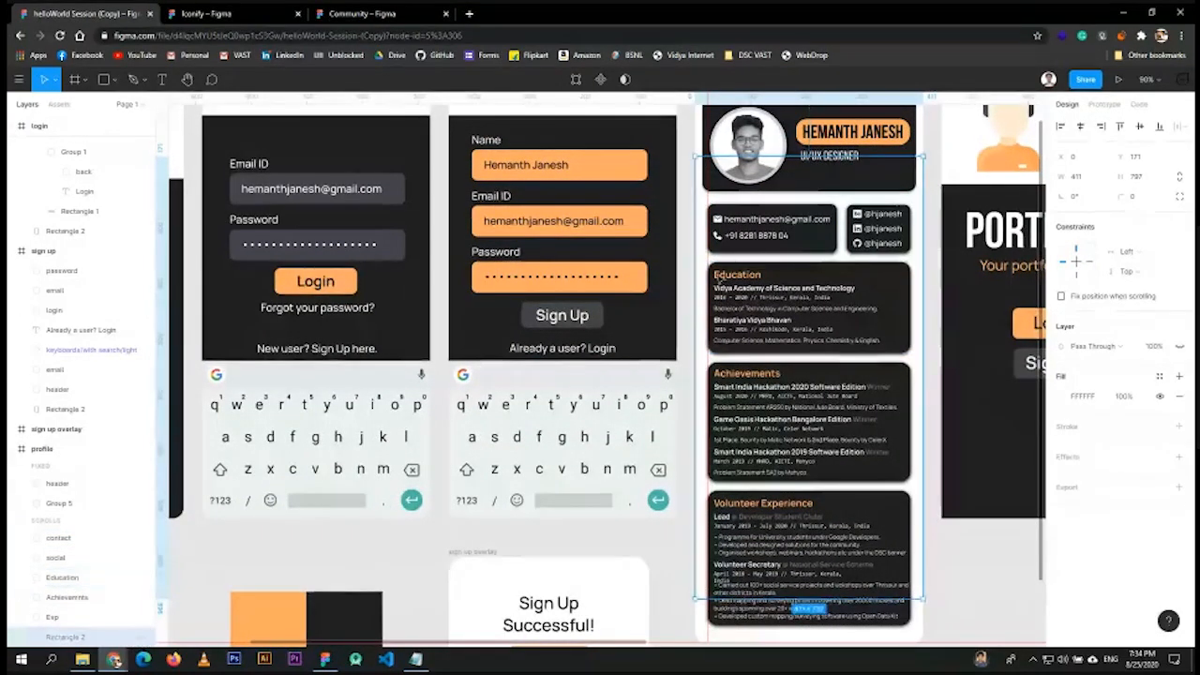
scroll(829, 325, "up", 4)
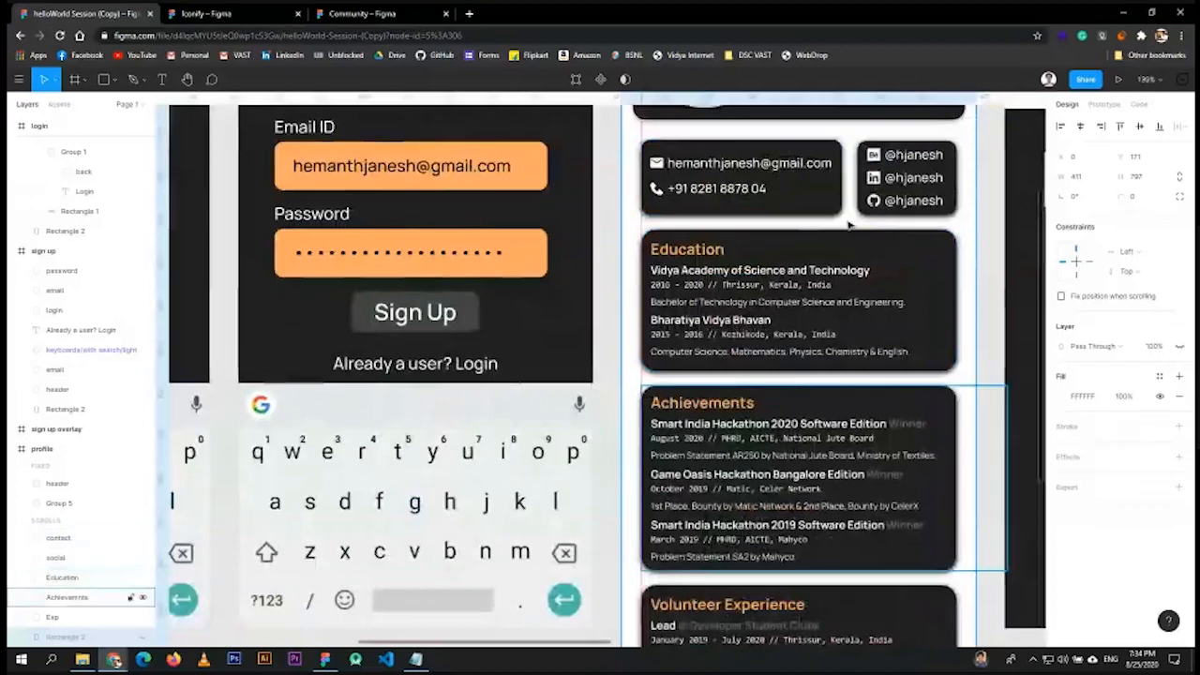
scroll(874, 310, "down", 2)
left_click(908, 330)
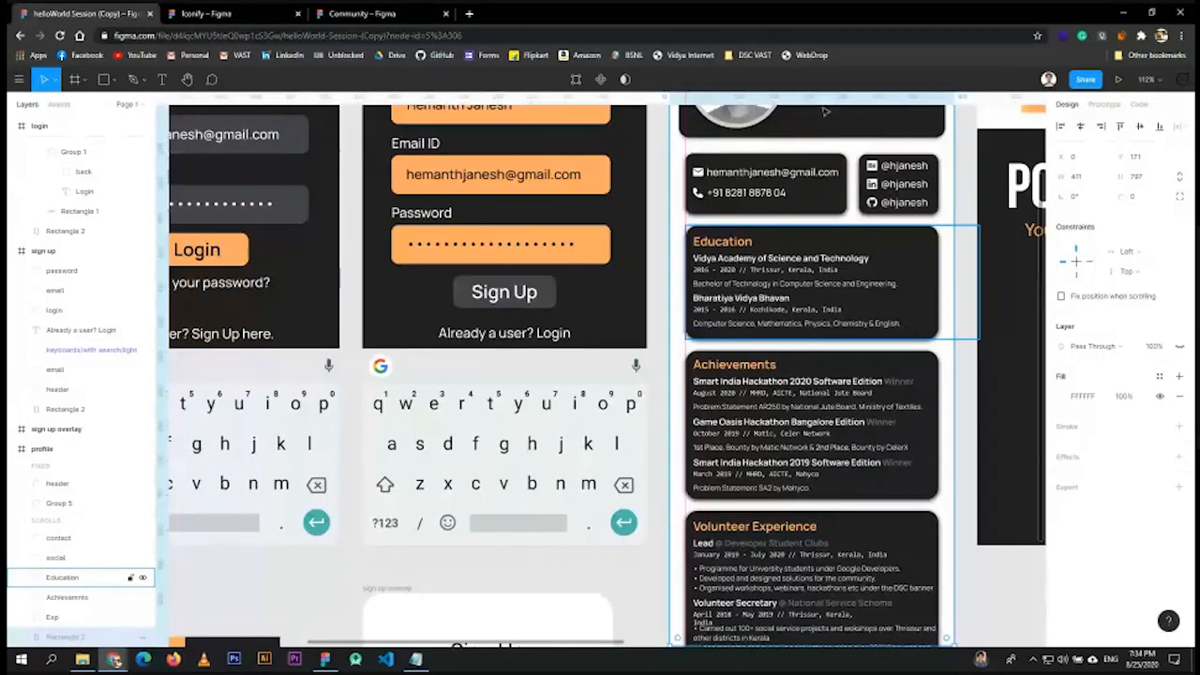
left_click(843, 440)
scroll(848, 263, "down", 3)
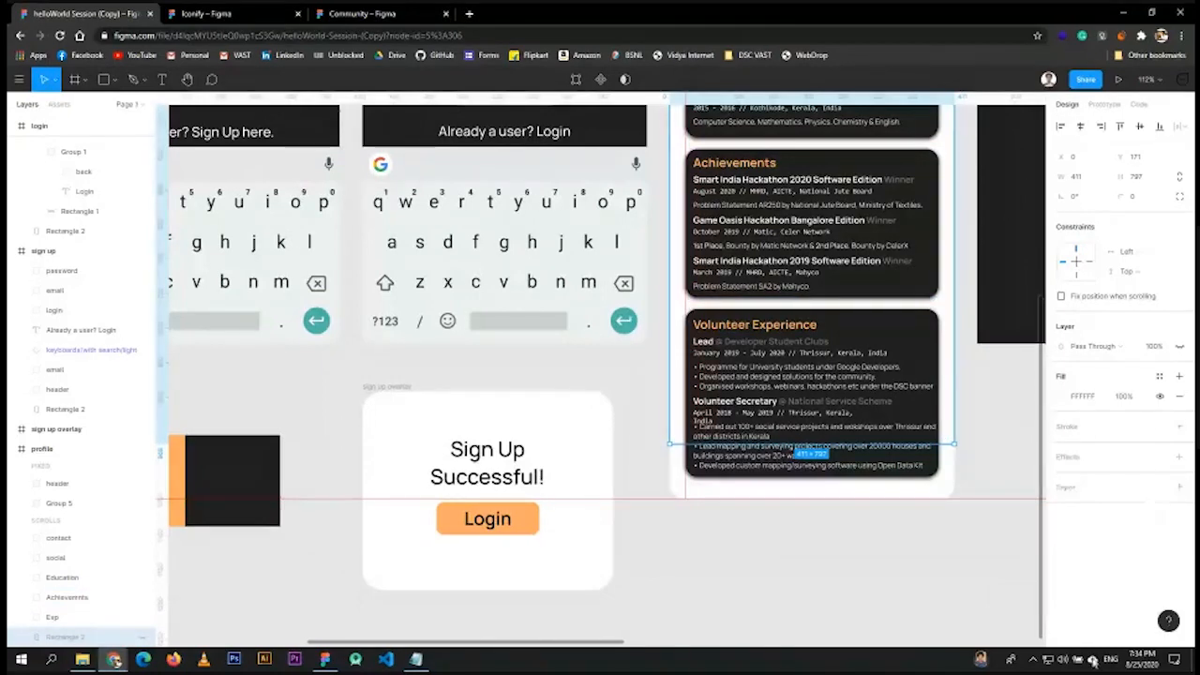
left_click(1063, 659)
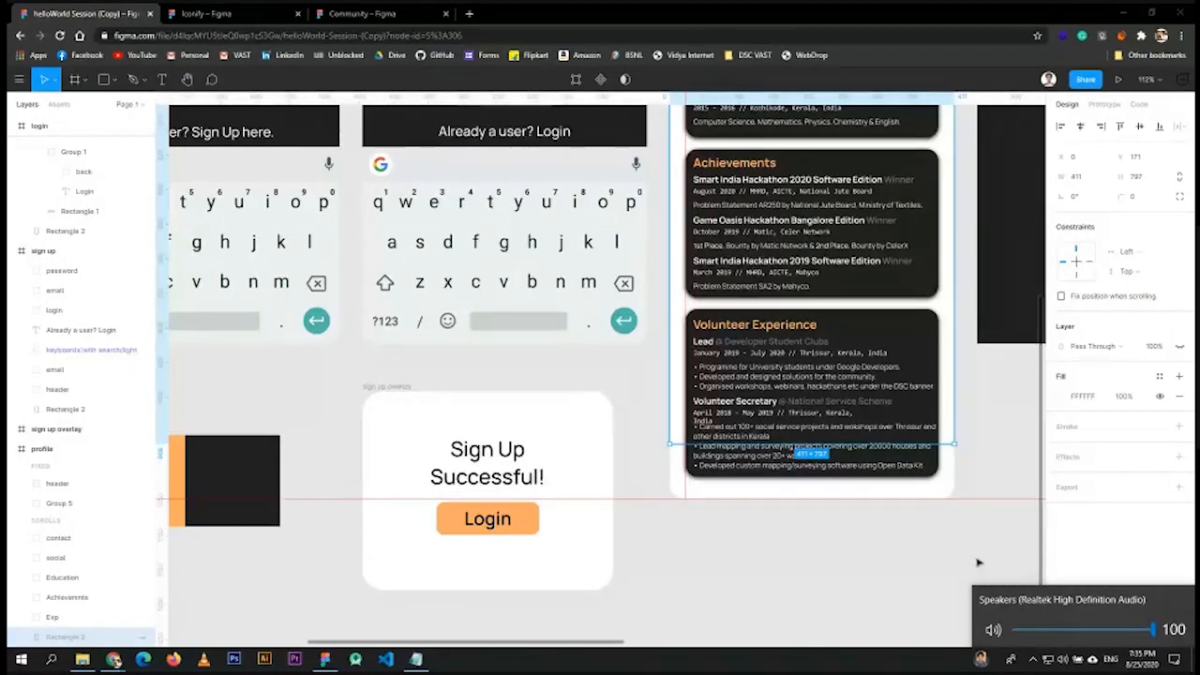
left_click(1151, 630)
left_click_drag(1151, 630, 1157, 630)
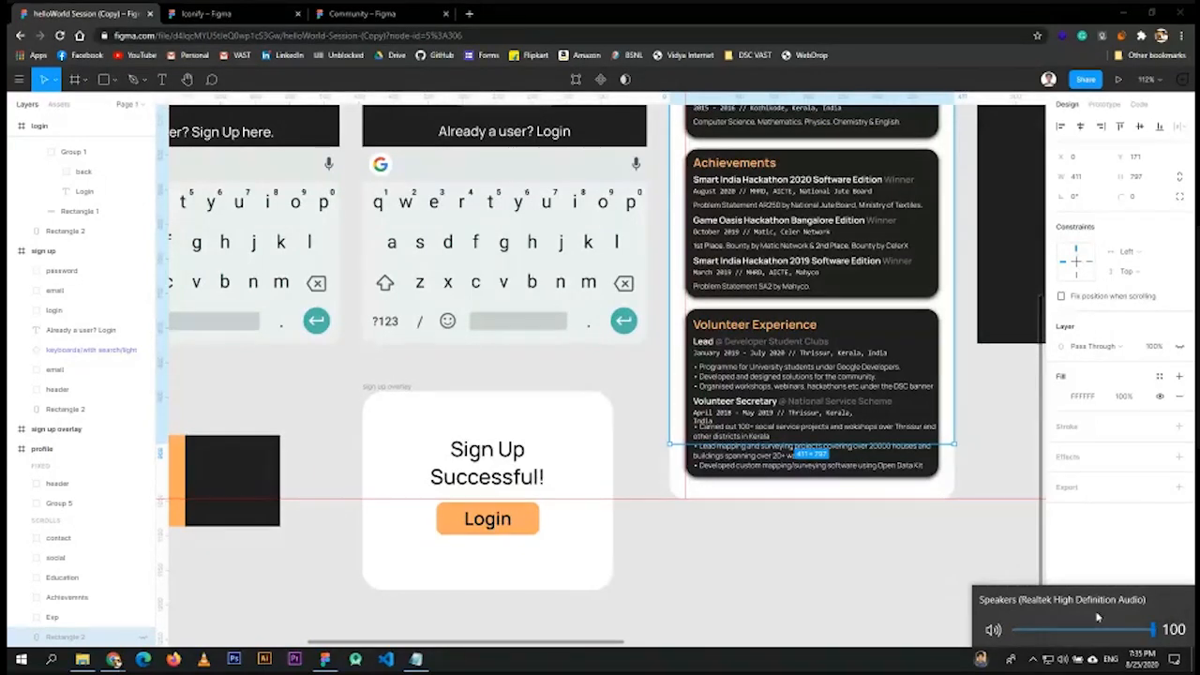
left_click(947, 559)
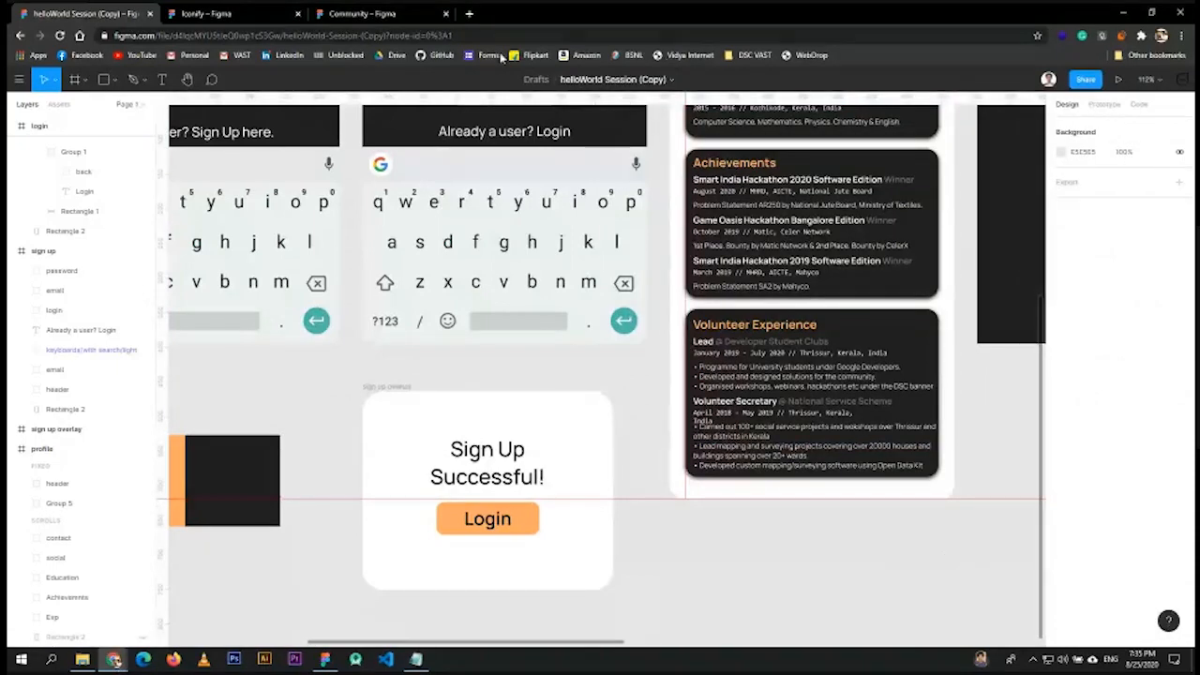
scroll(790, 267, "up", 3)
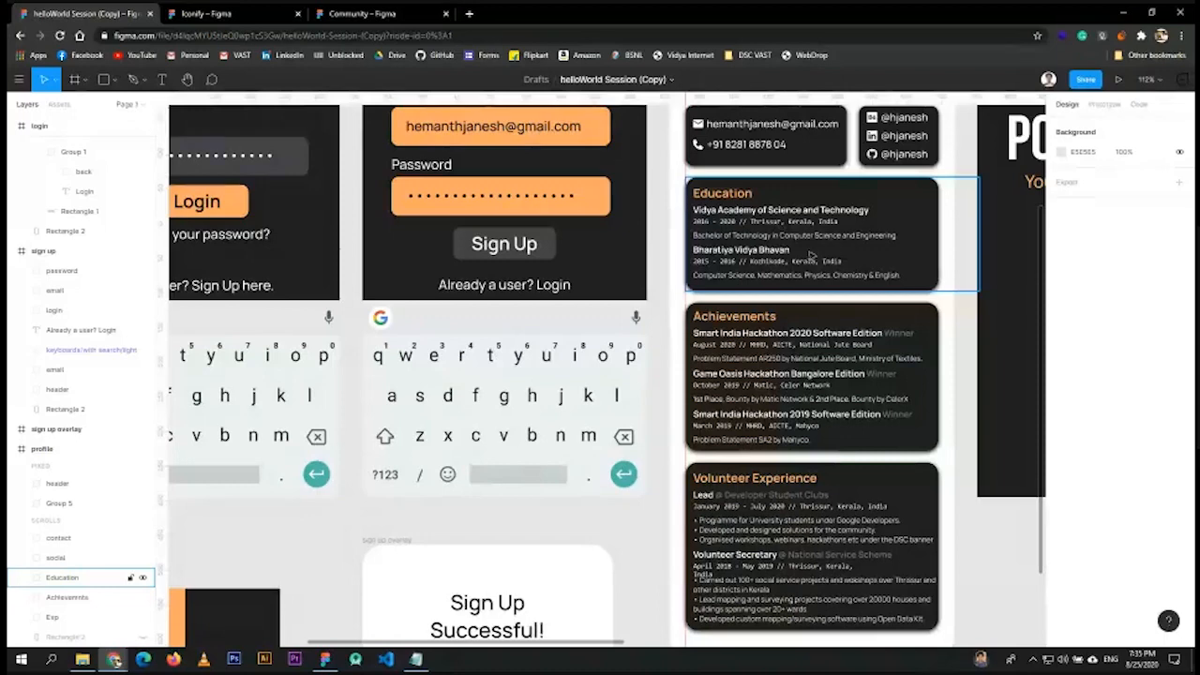
scroll(780, 329, "down", 1)
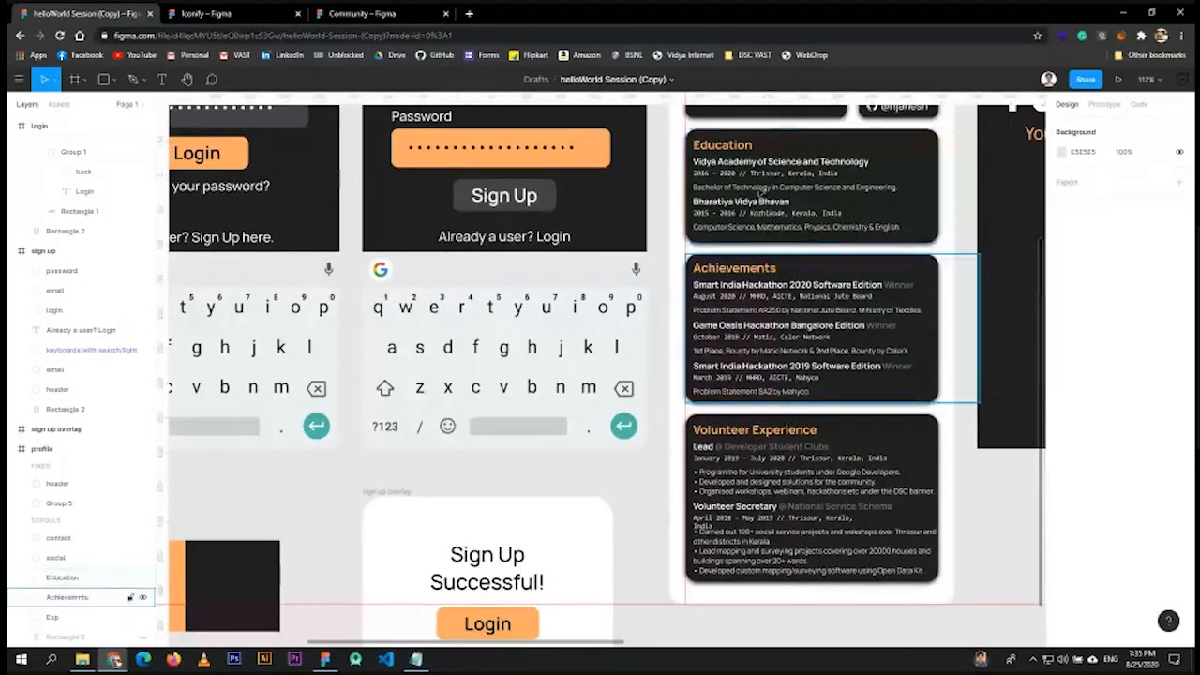
scroll(789, 317, "down", 2)
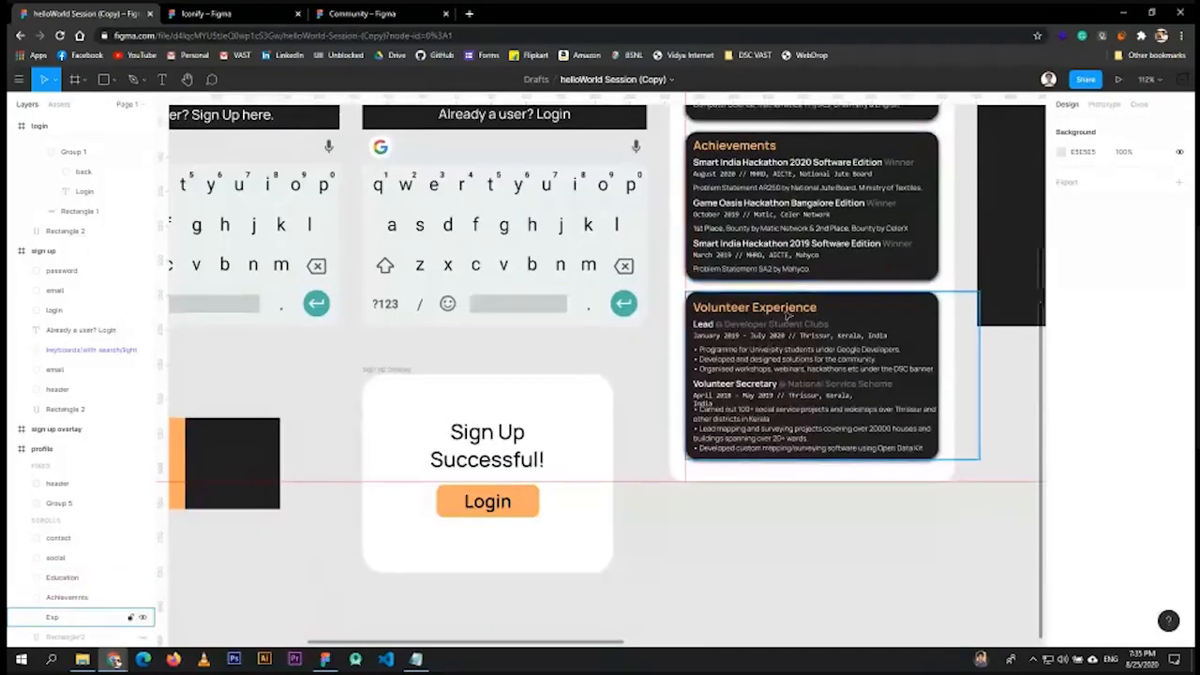
scroll(789, 317, "up", 2)
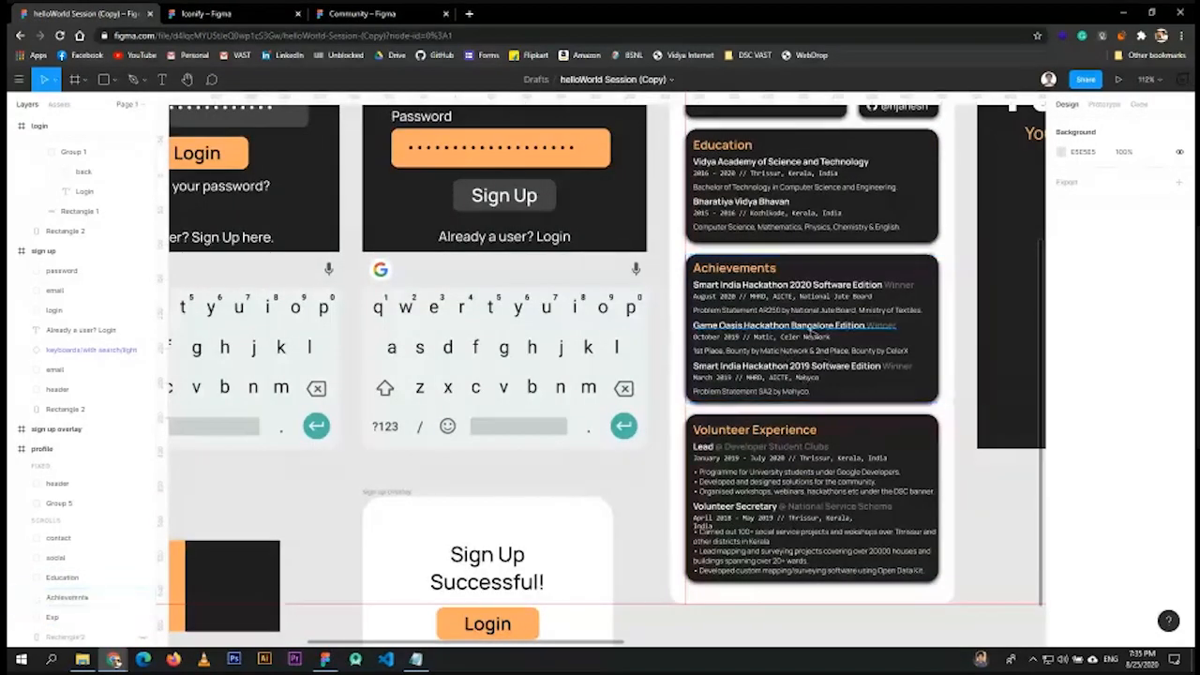
scroll(812, 333, "down", 5)
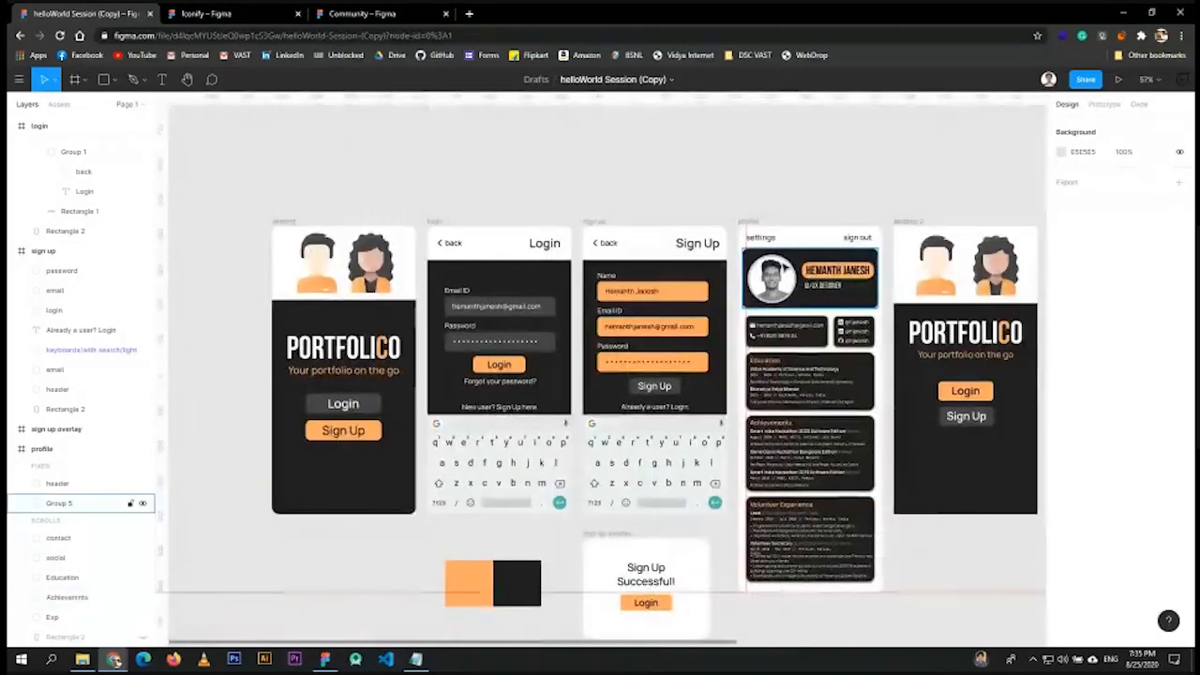
scroll(819, 466, "down", 3)
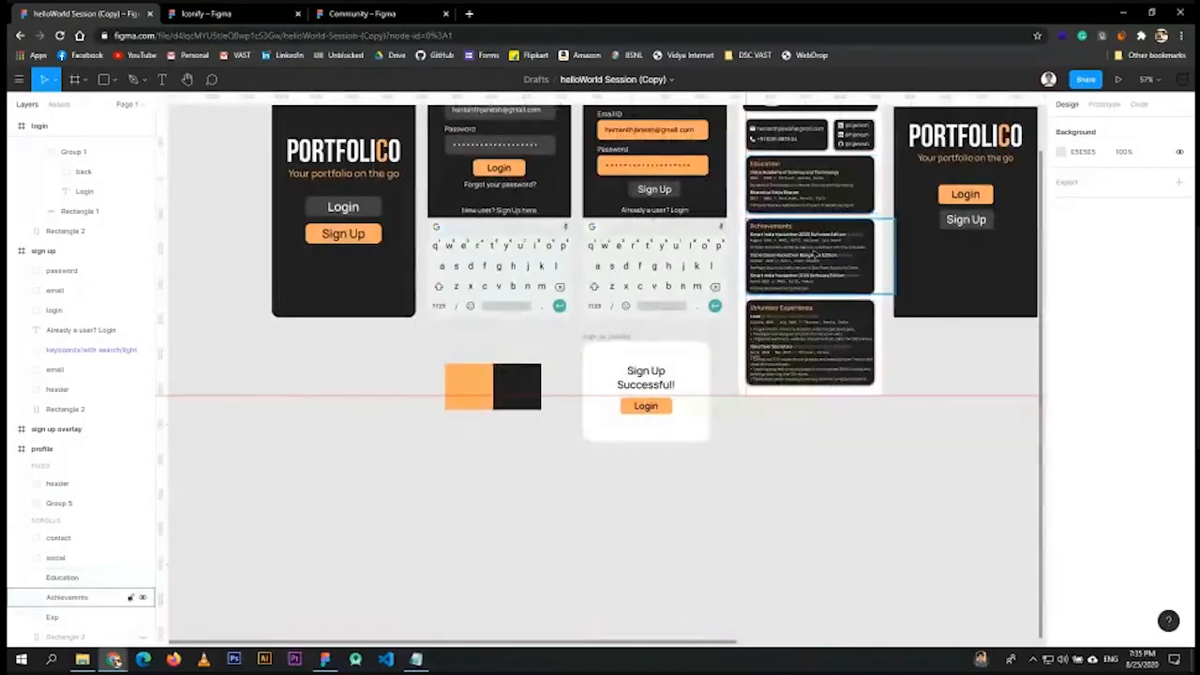
scroll(815, 255, "up", 2)
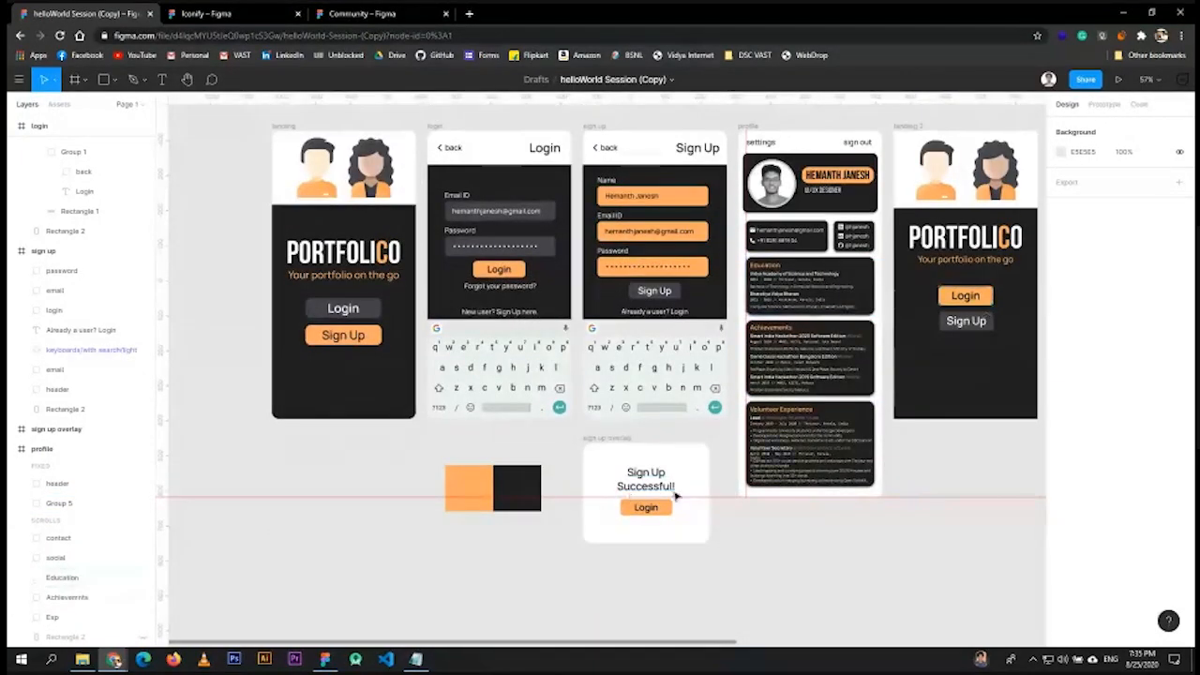
scroll(651, 511, "up", 5)
scroll(656, 469, "up", 4)
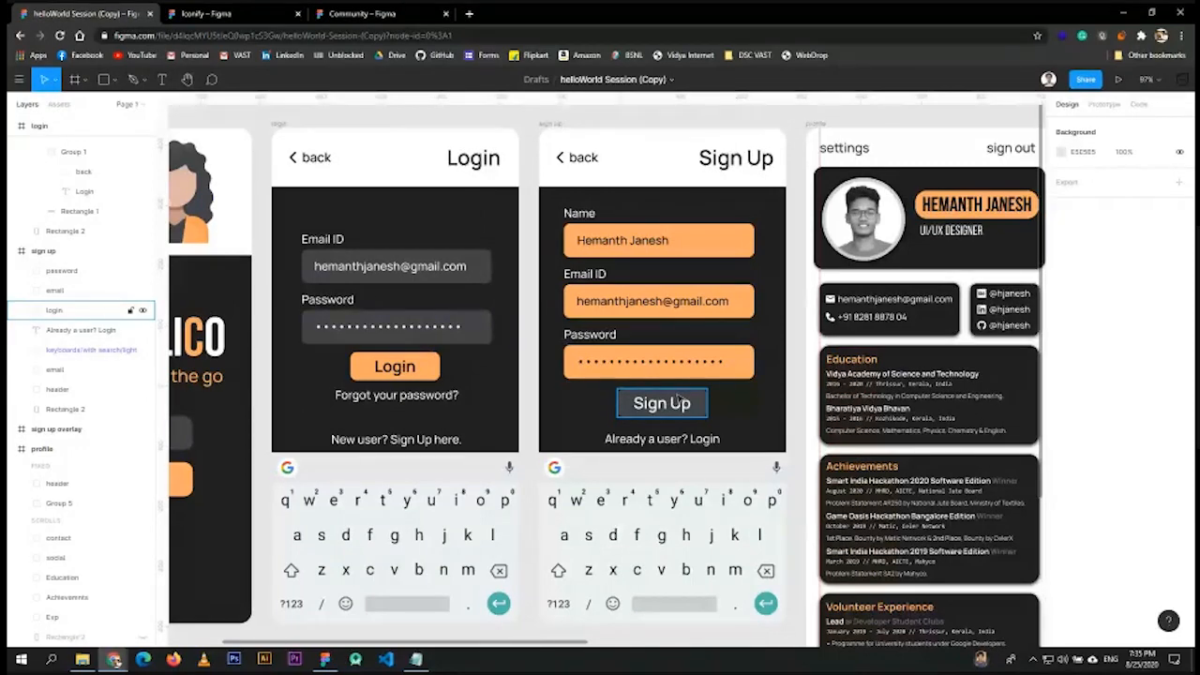
scroll(656, 394, "down", 5)
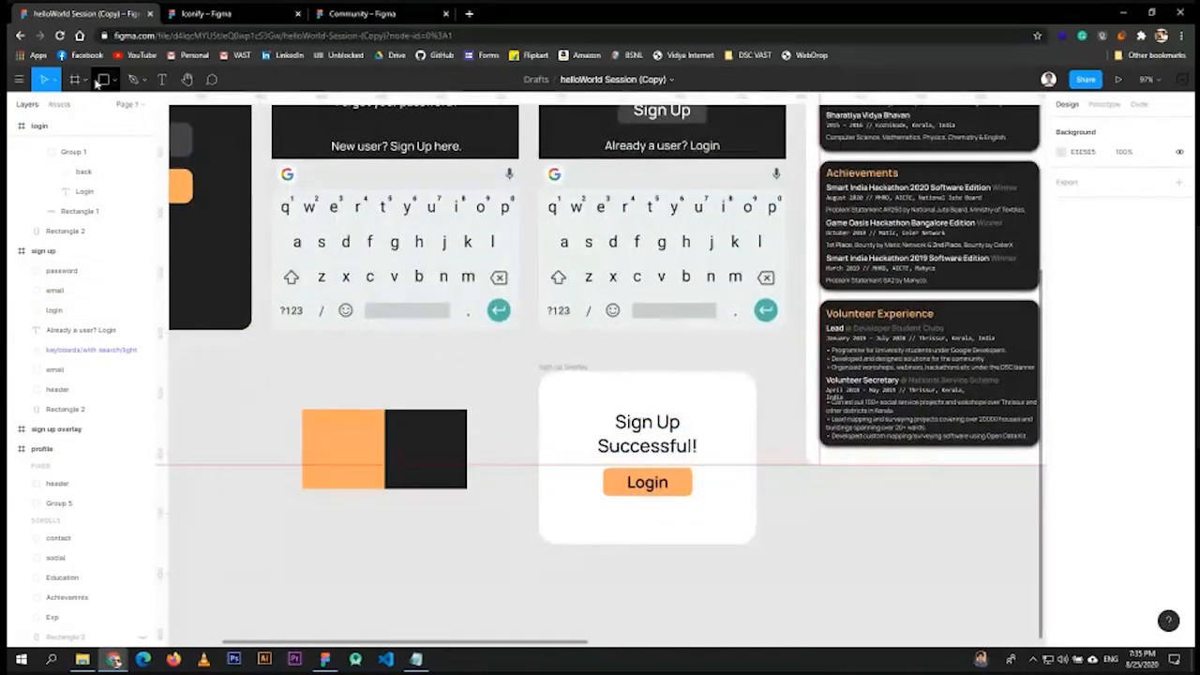
left_click(562, 368)
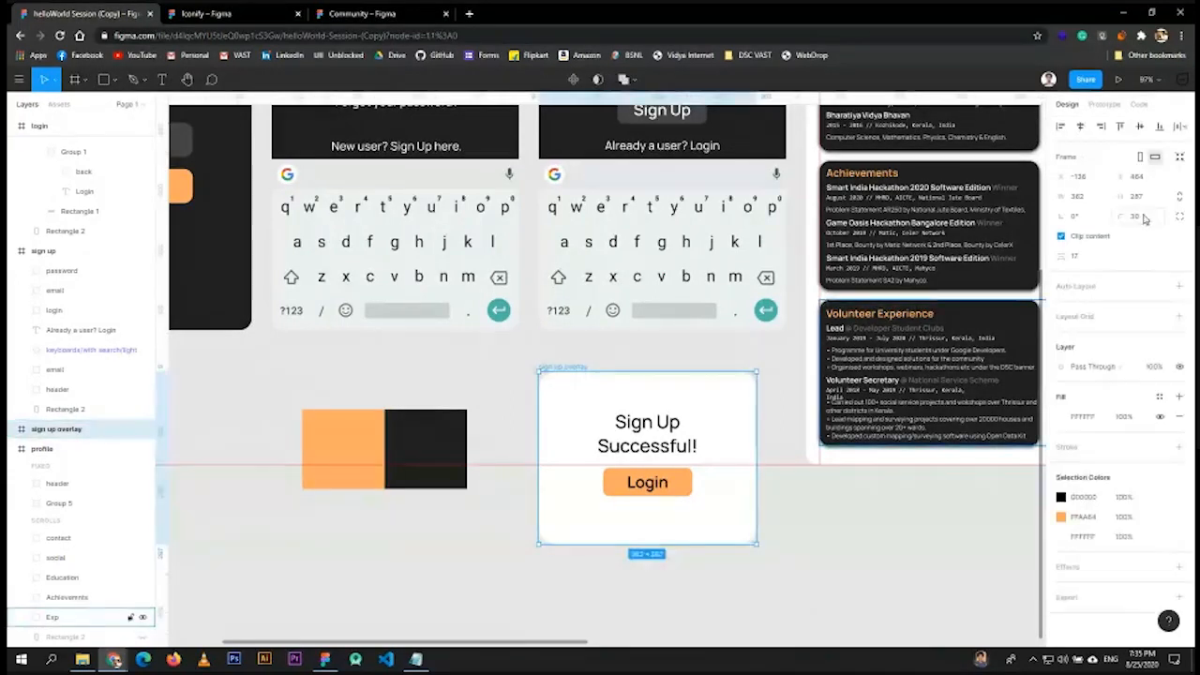
left_click(1129, 216)
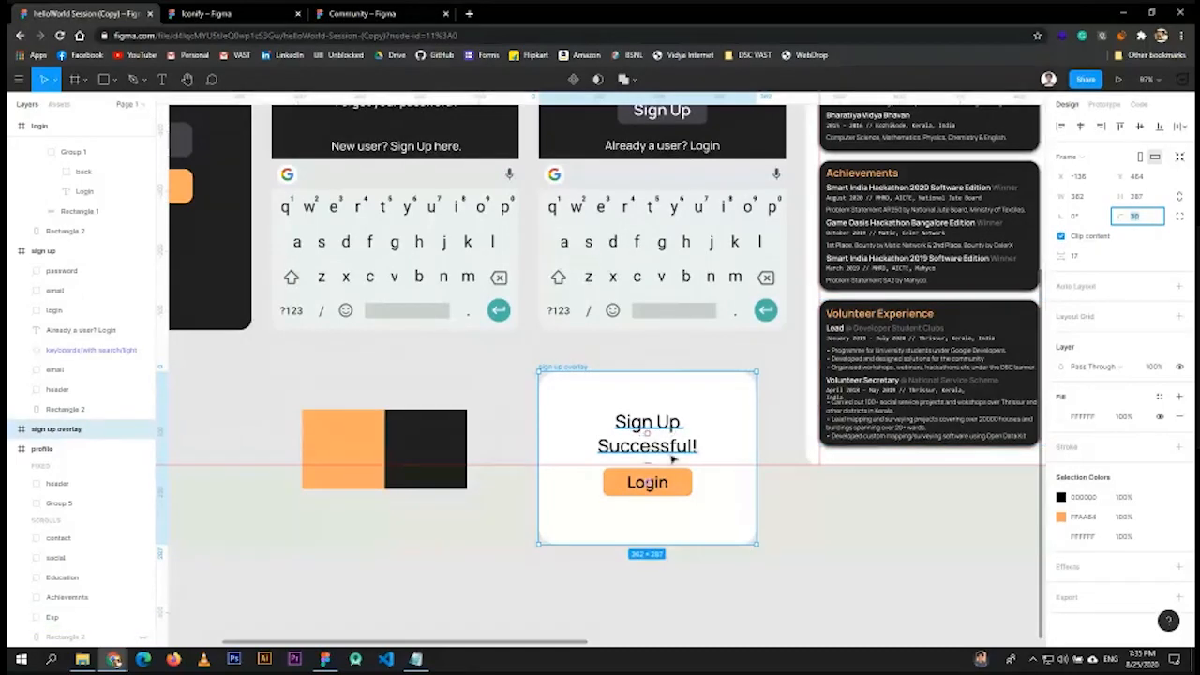
scroll(682, 497, "up", 5)
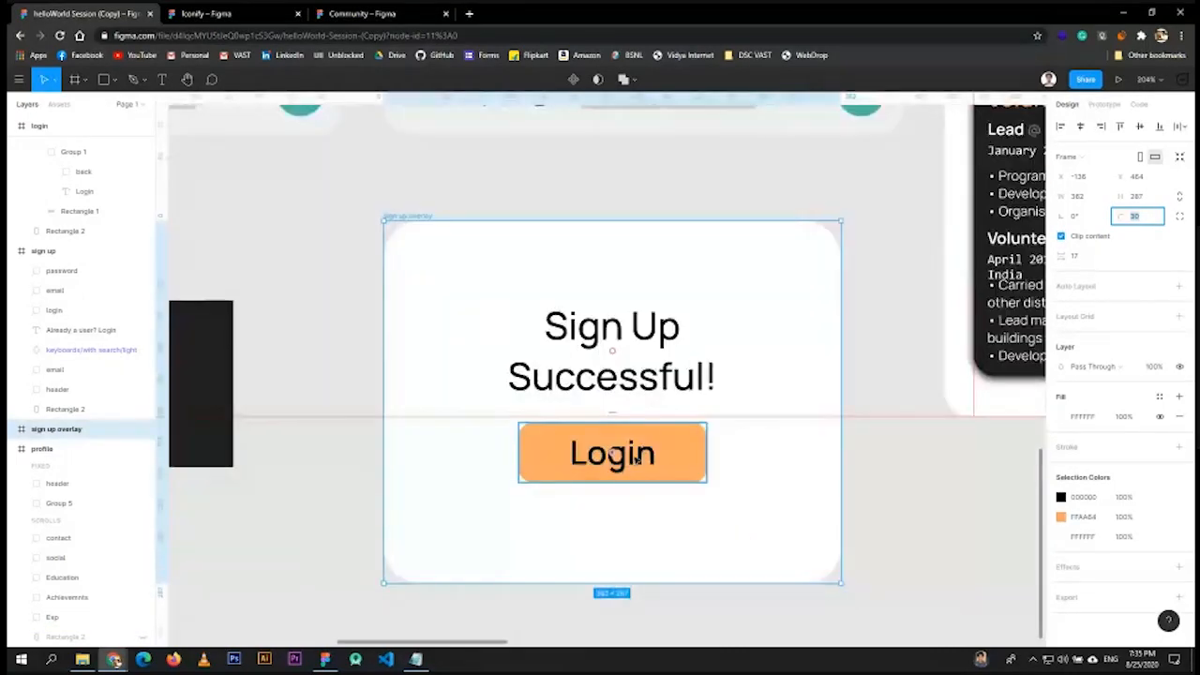
scroll(636, 460, "down", 6)
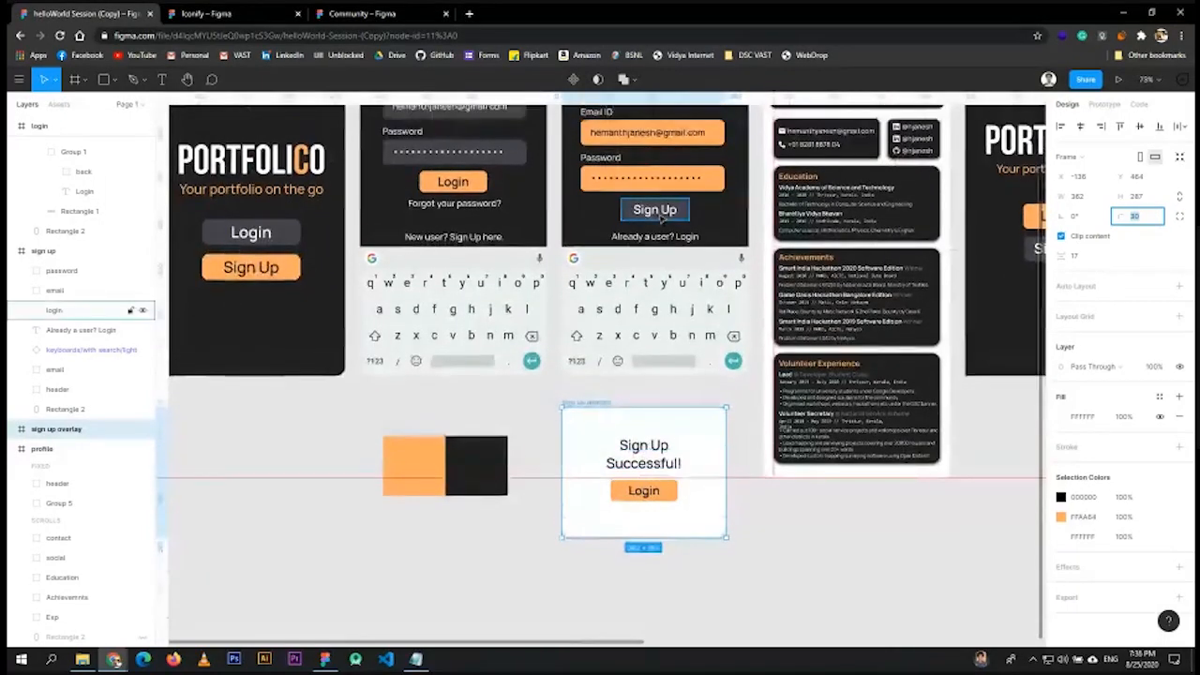
scroll(660, 211, "up", 3)
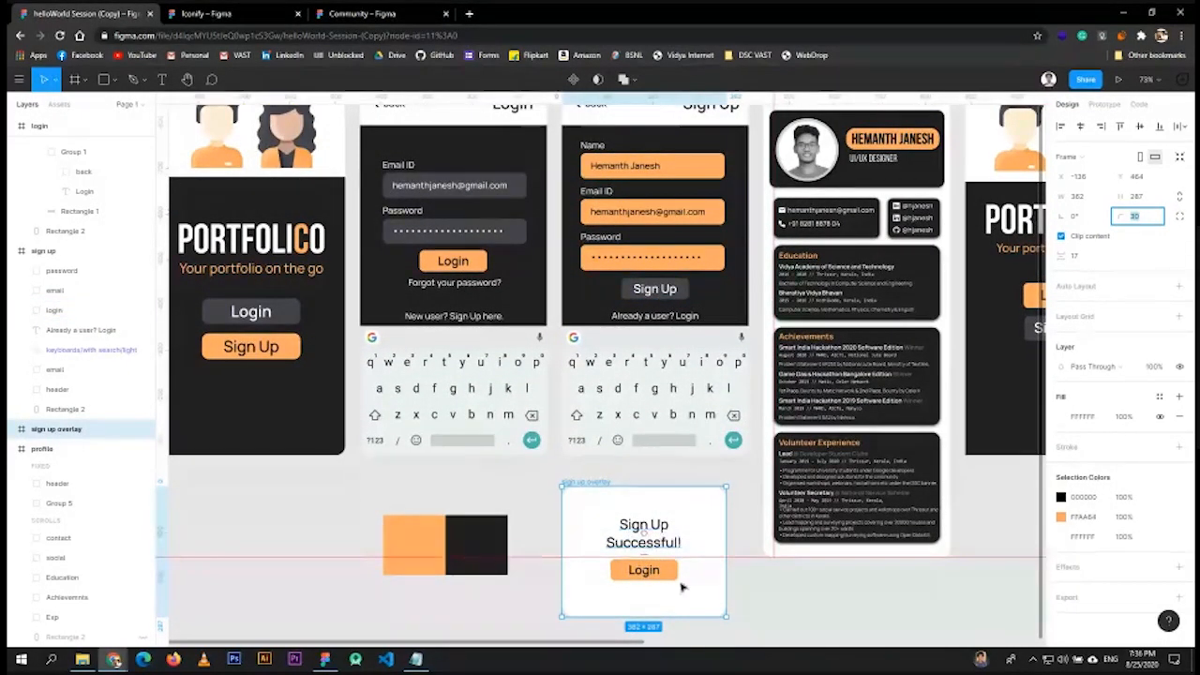
scroll(918, 517, "down", 5)
- Group the four duplicate screen frames into Group 7
left_click(928, 508)
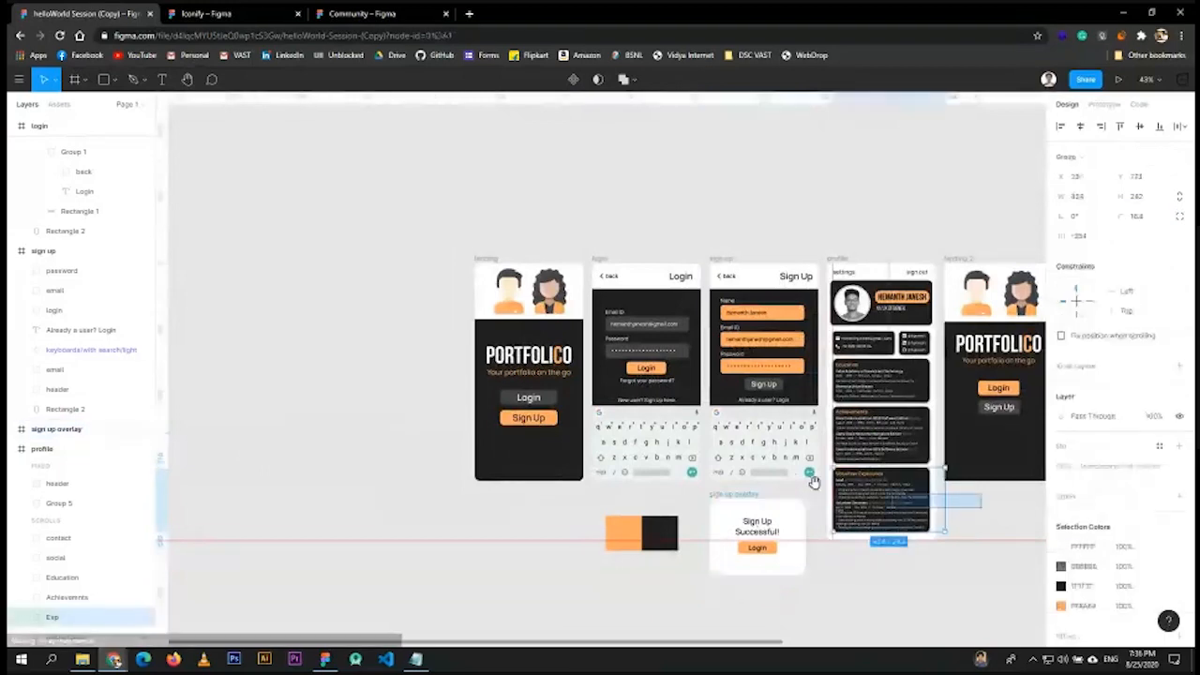
left_click(975, 522)
left_click_drag(974, 521, 741, 488)
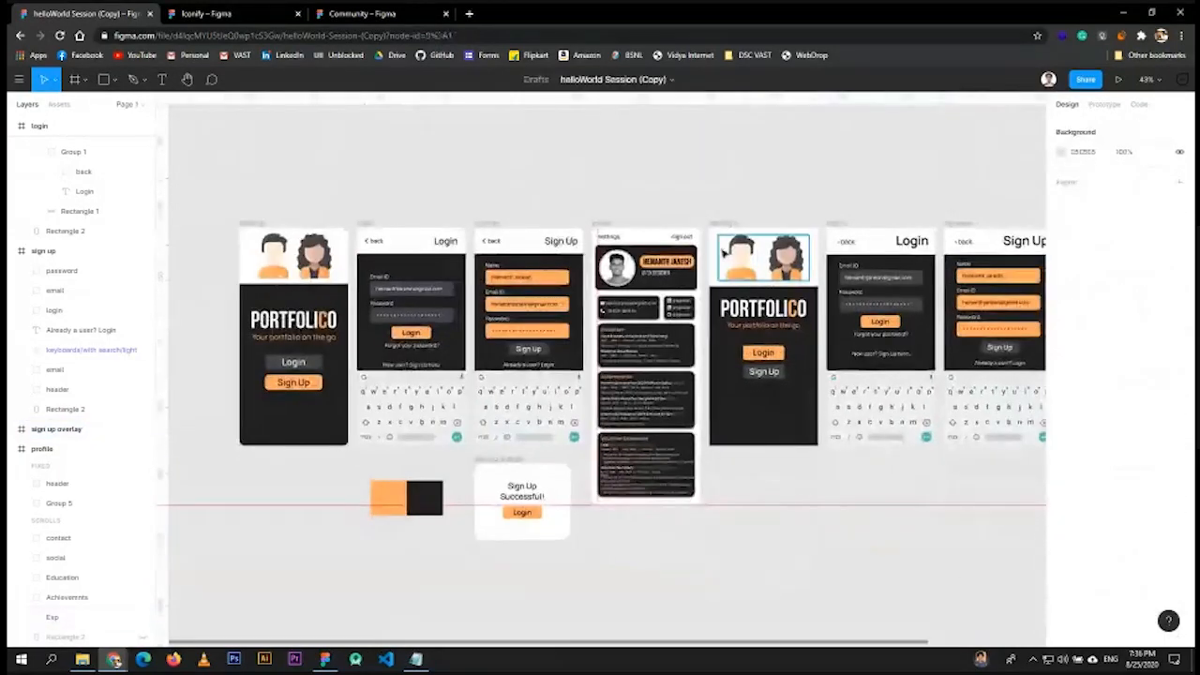
left_click_drag(704, 206, 870, 504)
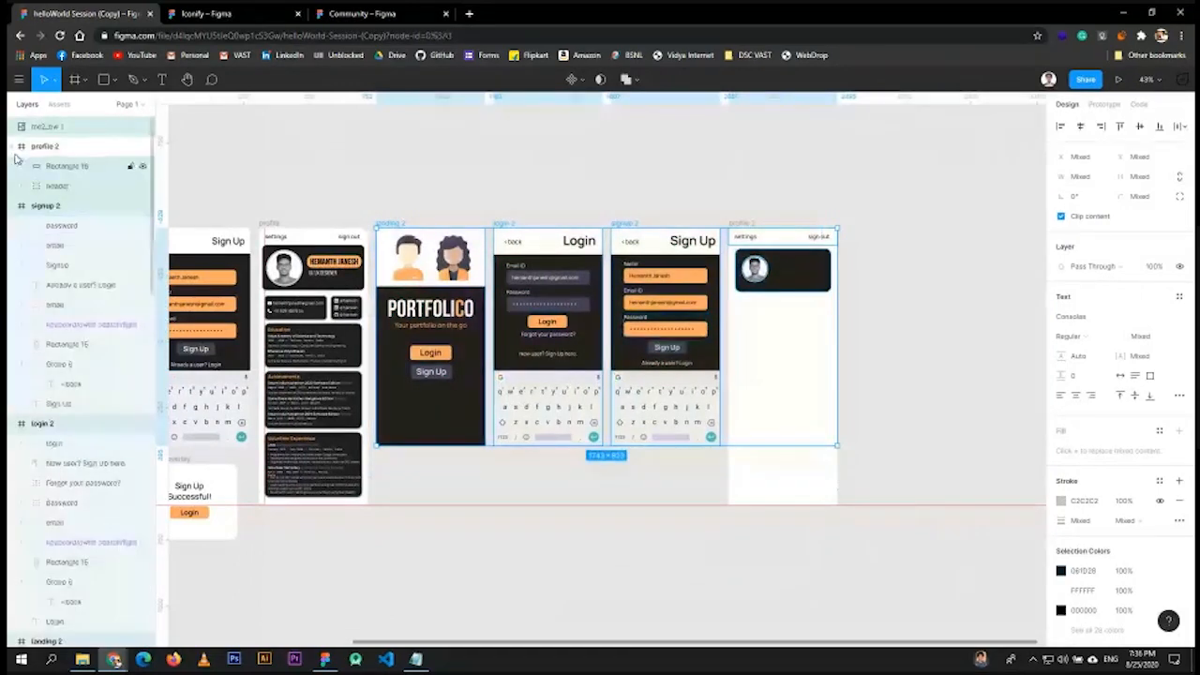
key("ctrl+g")
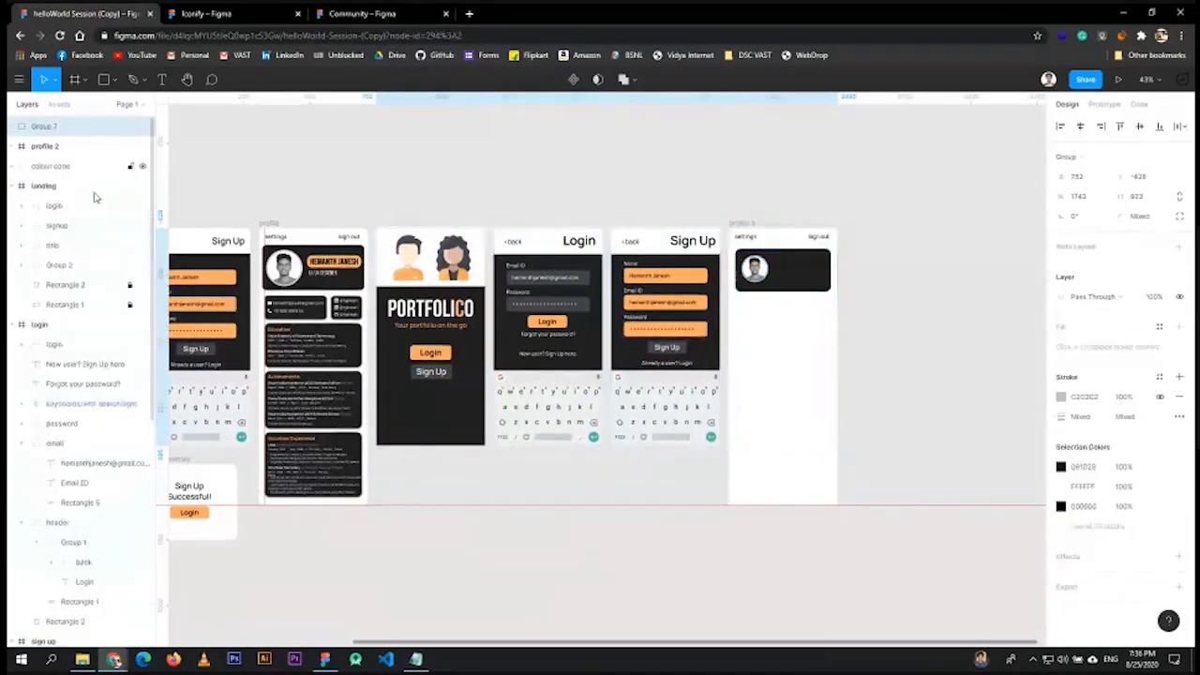
- Hide Group 7 and the profile 2 frame, leaving the original screens visible
left_click(143, 127)
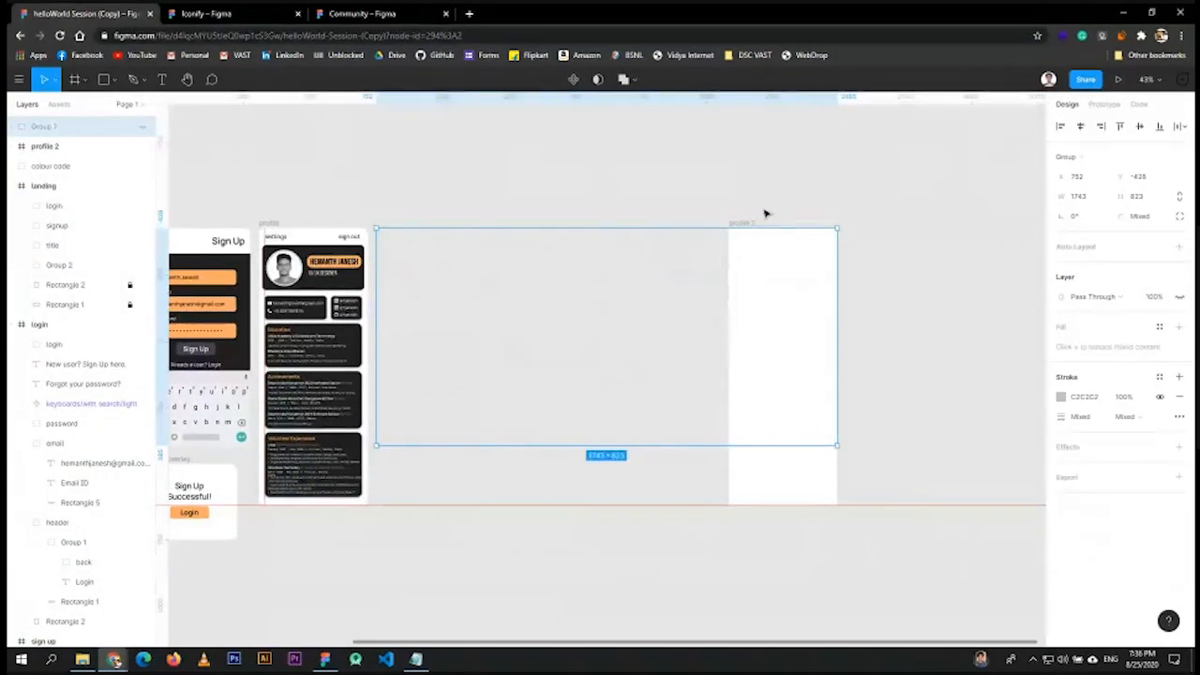
left_click(796, 315)
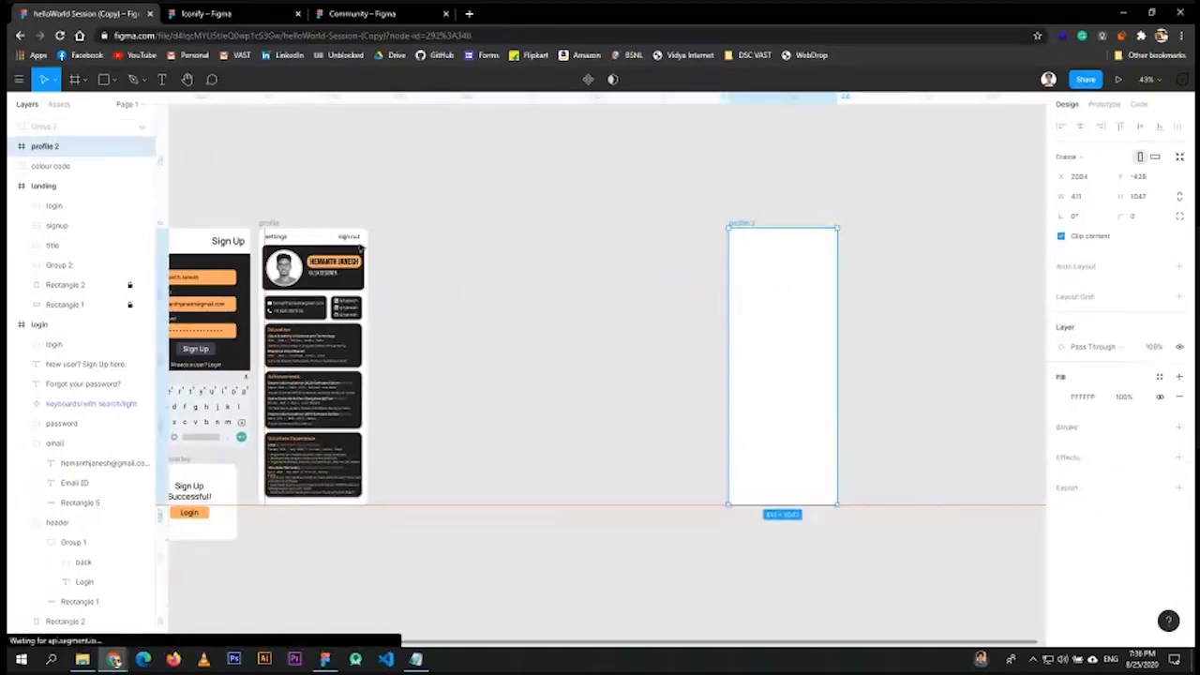
left_click(141, 151)
left_click_drag(385, 201, 818, 216)
scroll(596, 110, "up", 5)
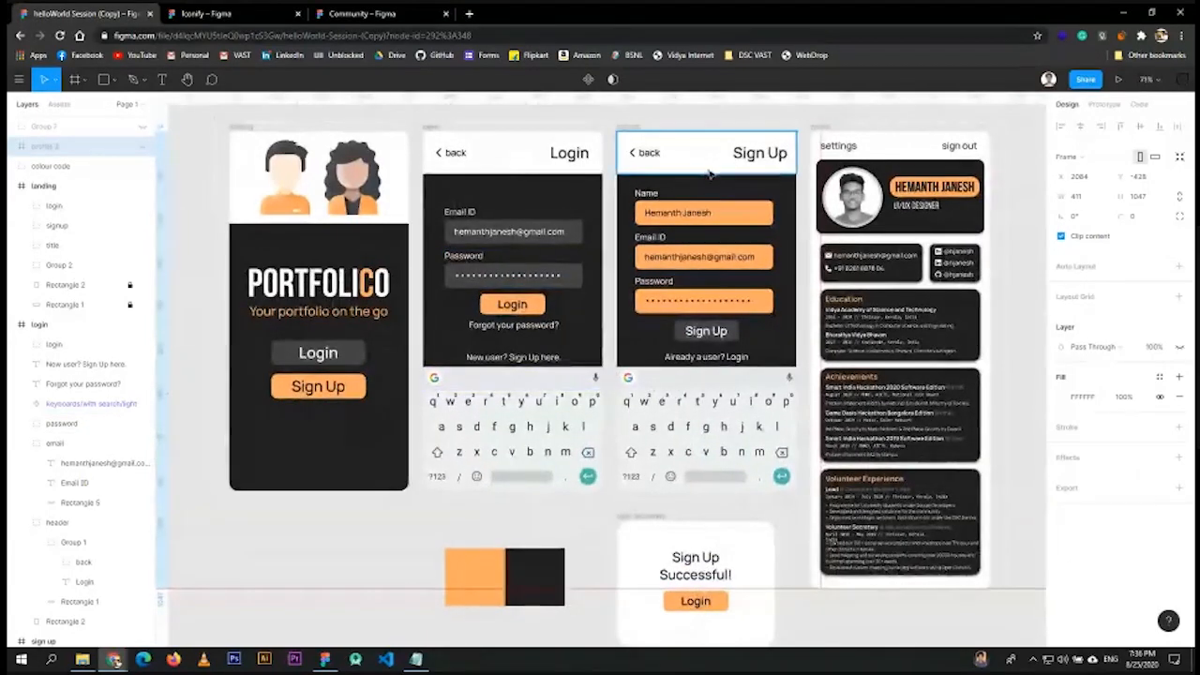
left_click(703, 211)
left_click(554, 220)
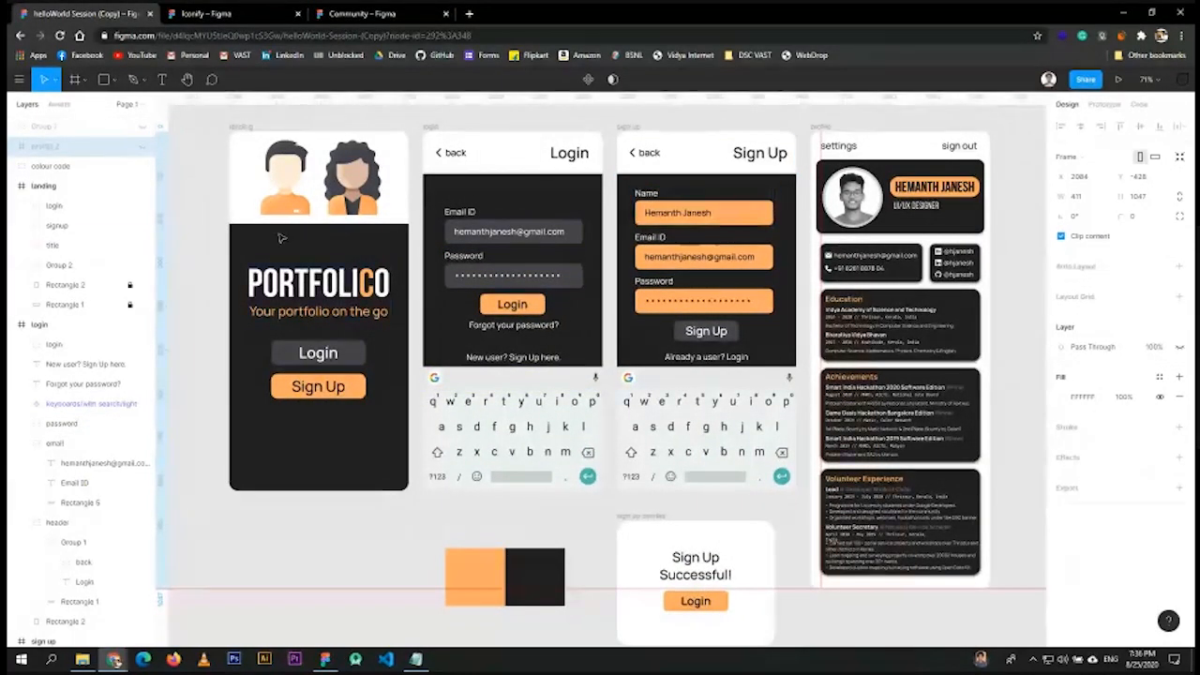
key("Escape")
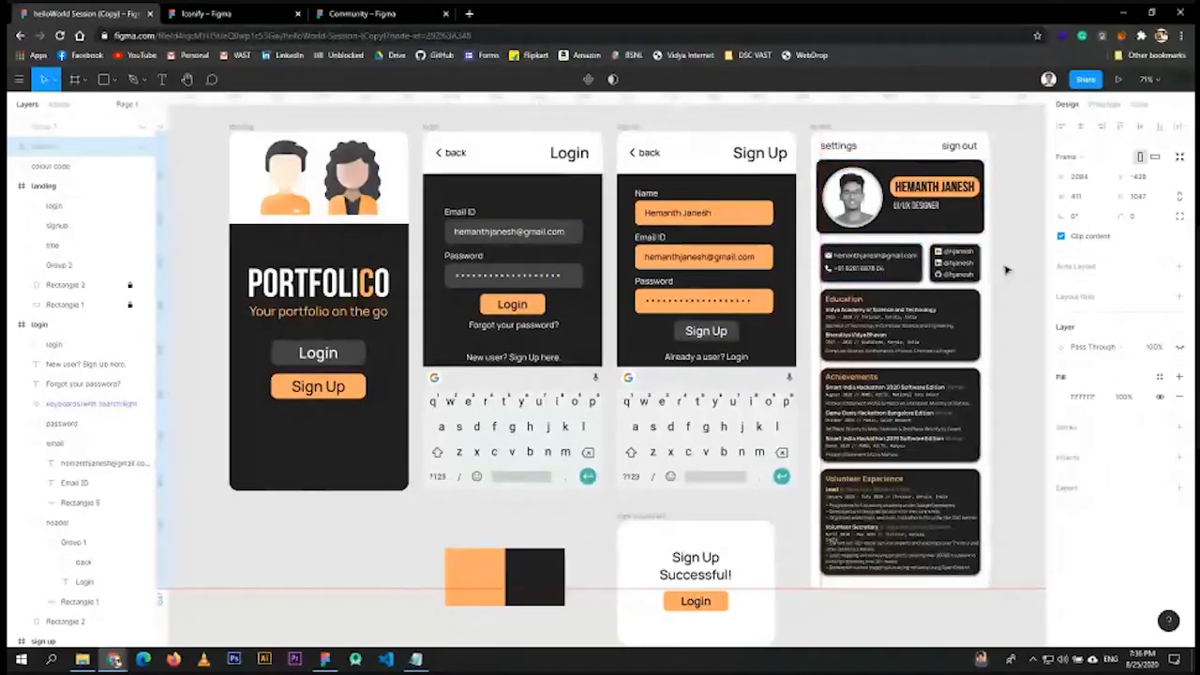
scroll(1005, 270, "up", 5)
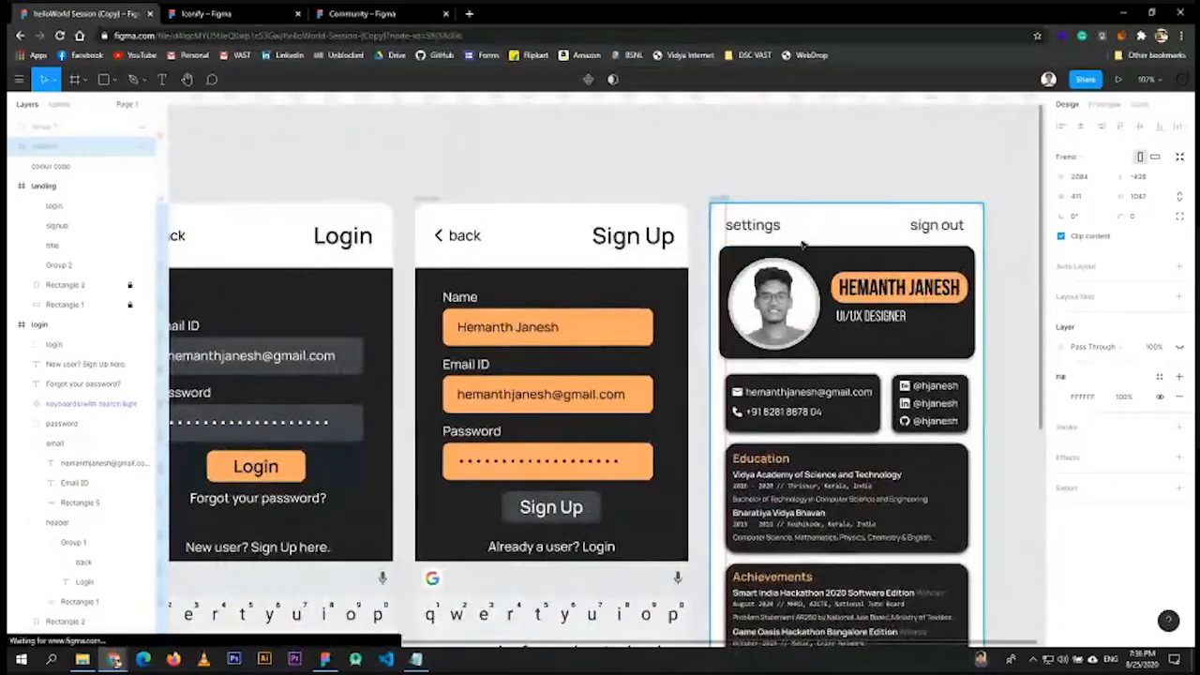
scroll(802, 245, "down", 2)
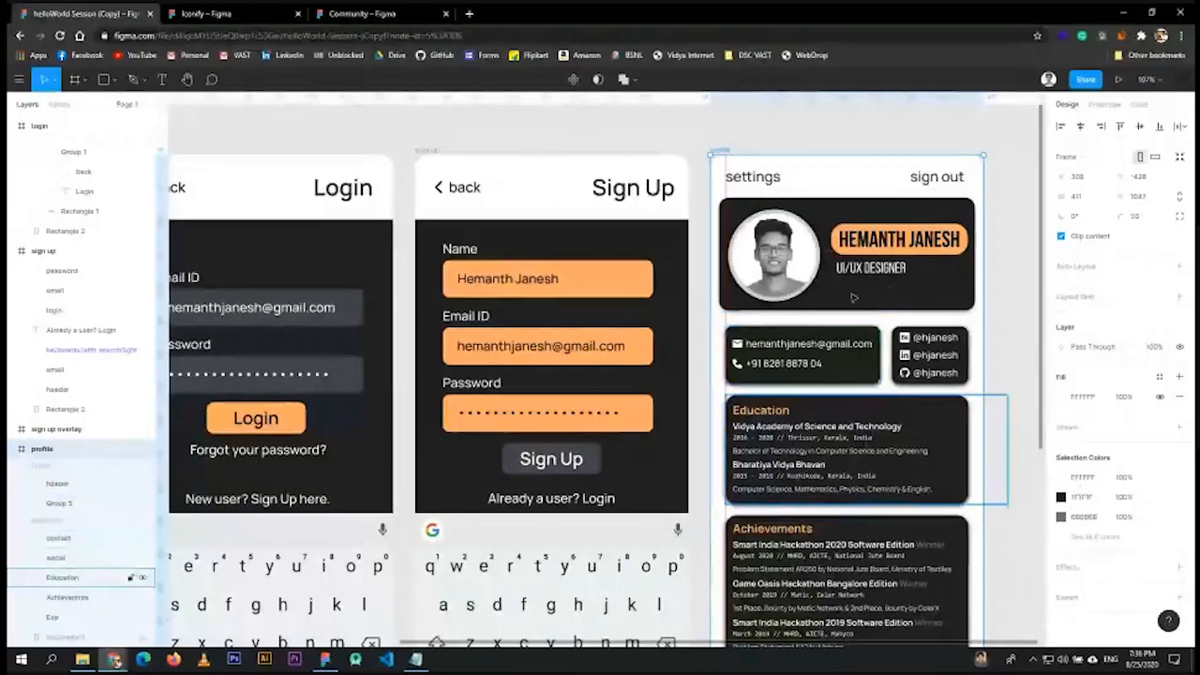
scroll(853, 297, "down", 1)
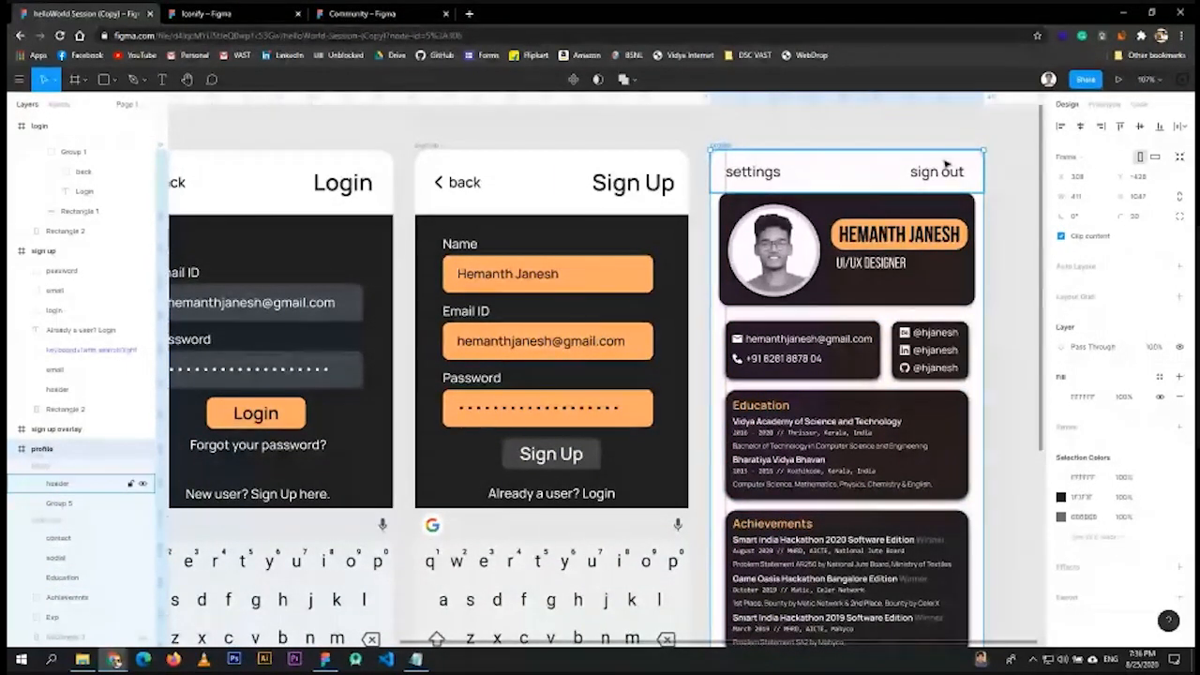
left_click(857, 214)
scroll(872, 325, "down", 1)
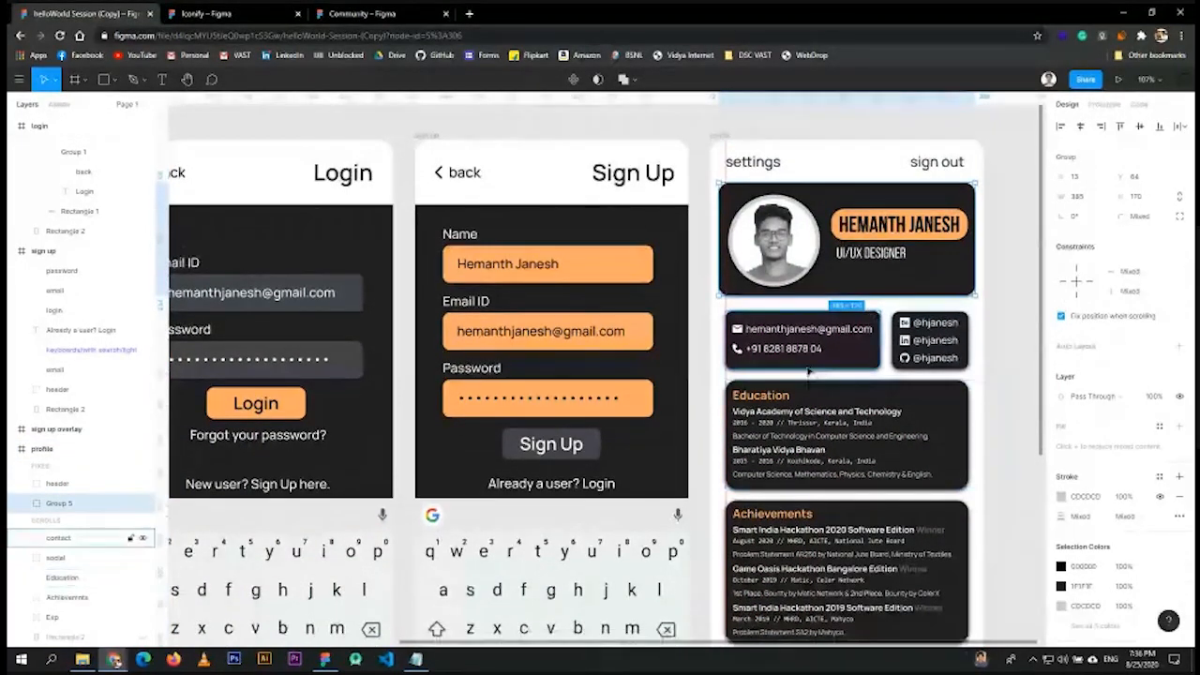
scroll(842, 451, "down", 1)
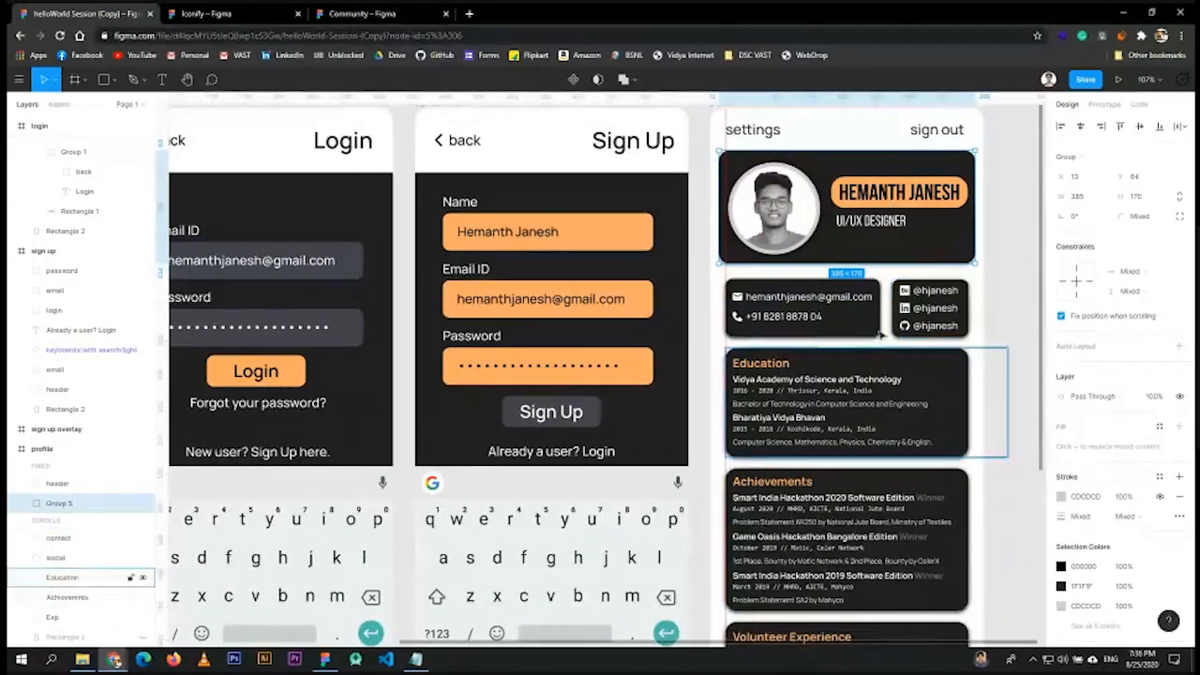
left_click(755, 132)
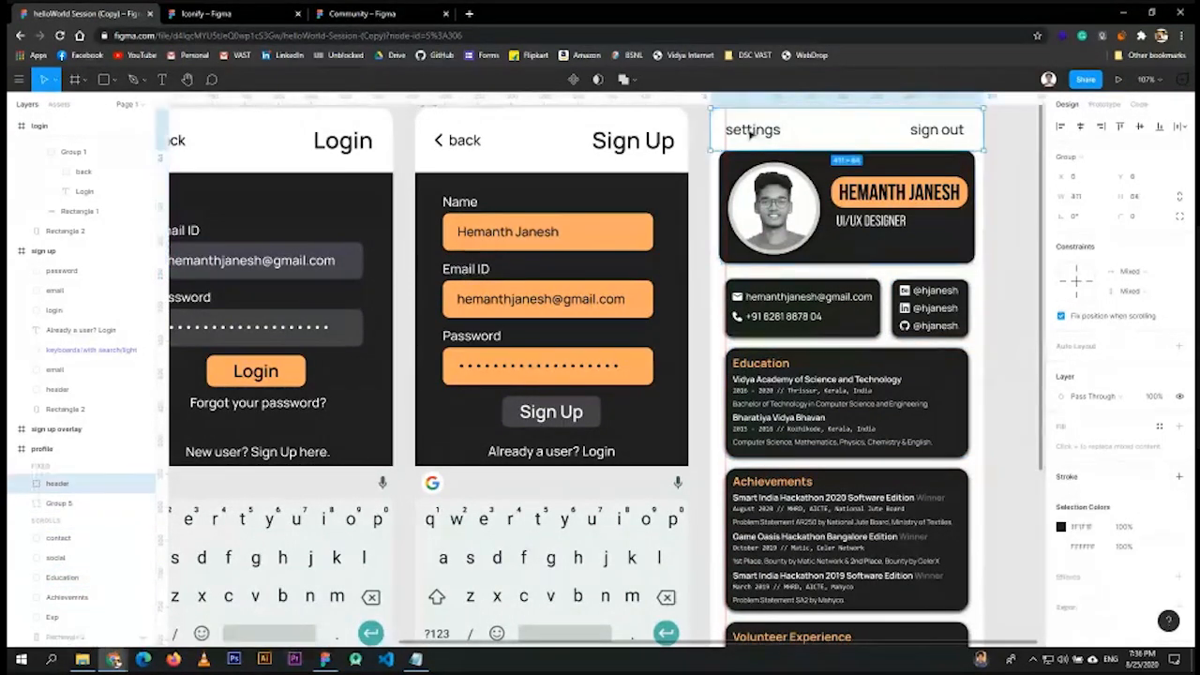
left_click(825, 172, "shift")
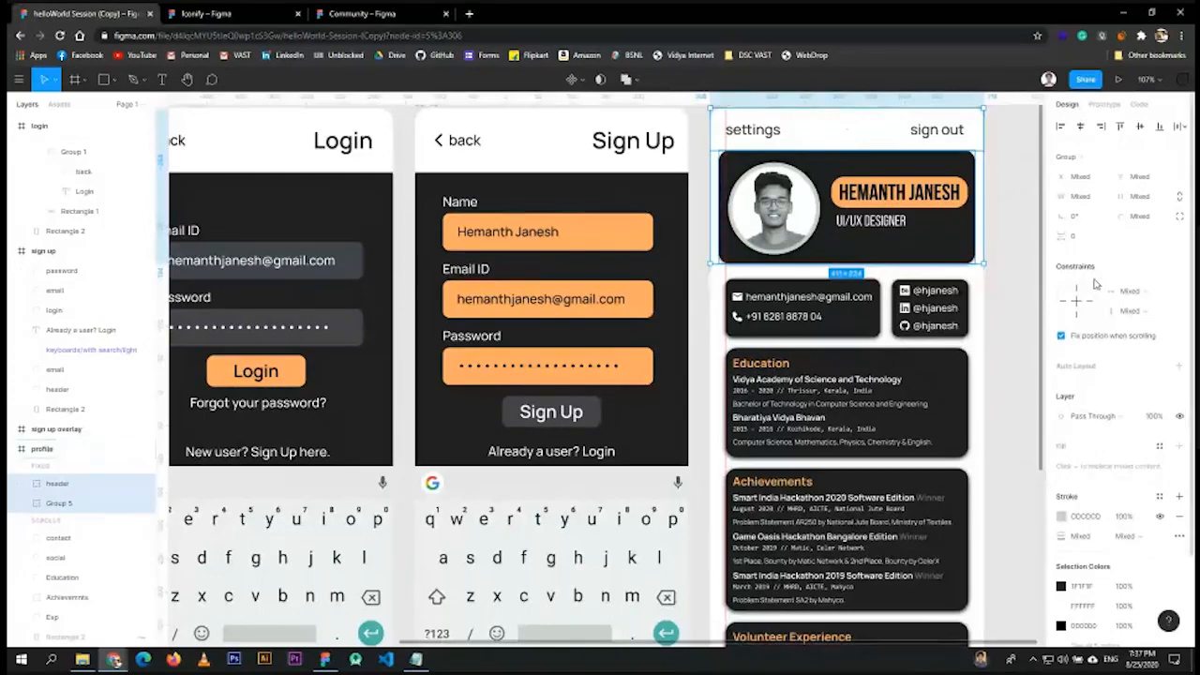
left_click(1063, 336)
left_click(1063, 336)
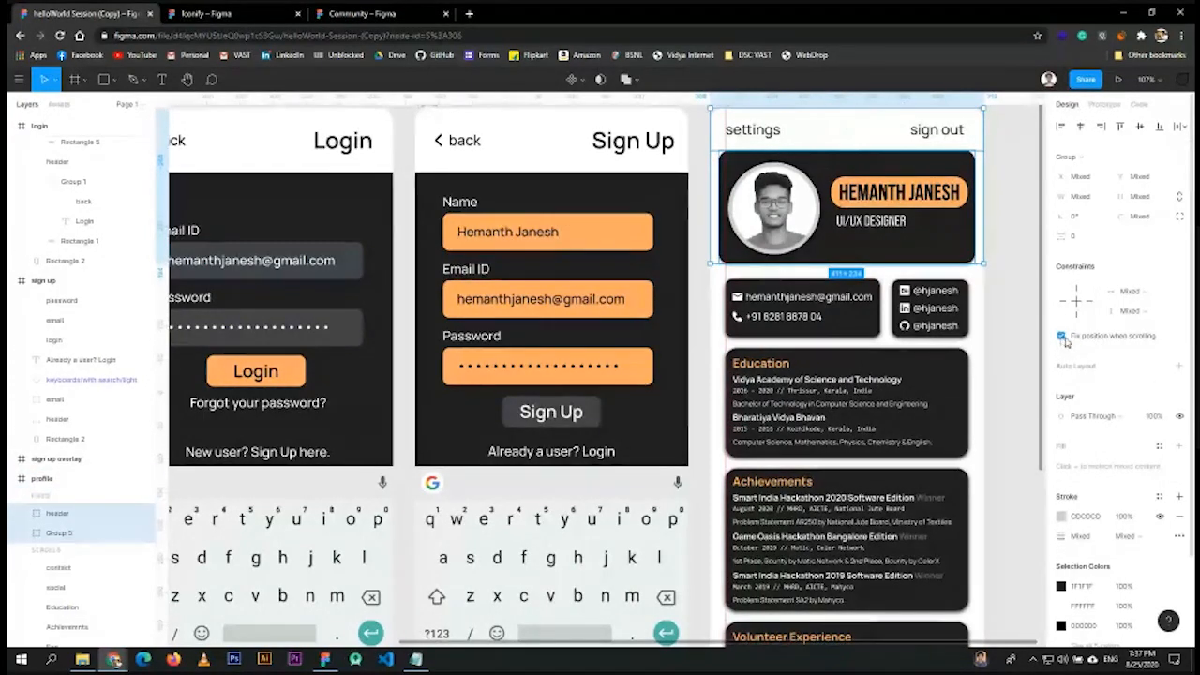
left_click(1061, 336)
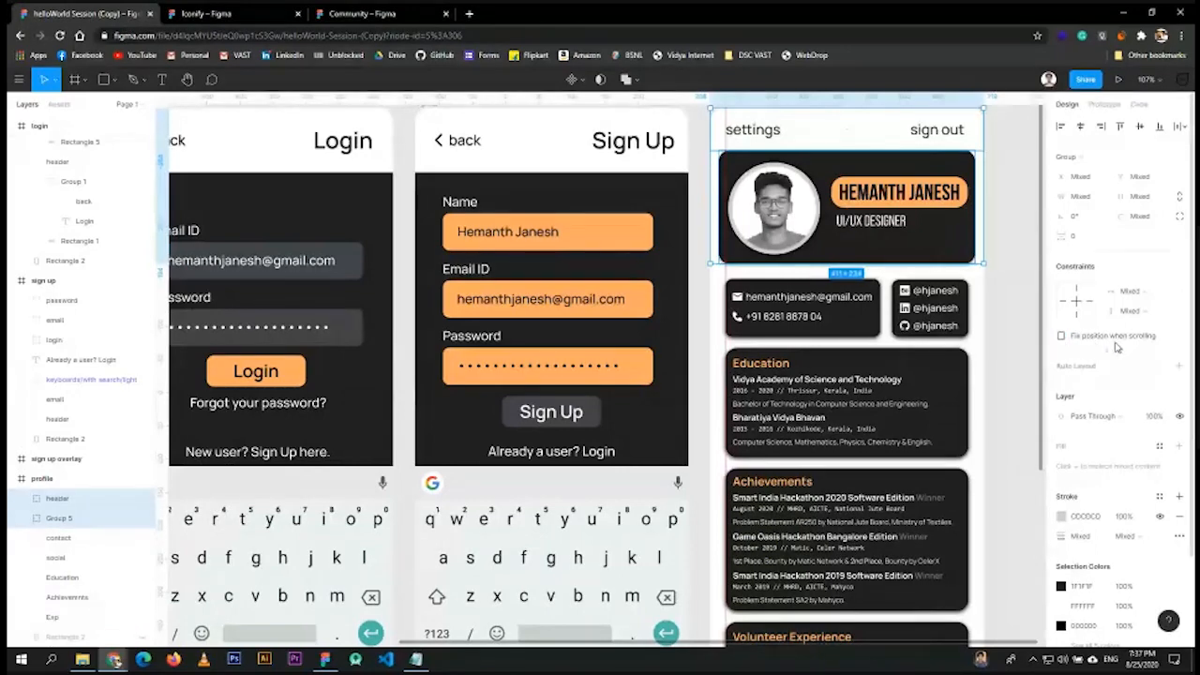
left_click(1062, 339)
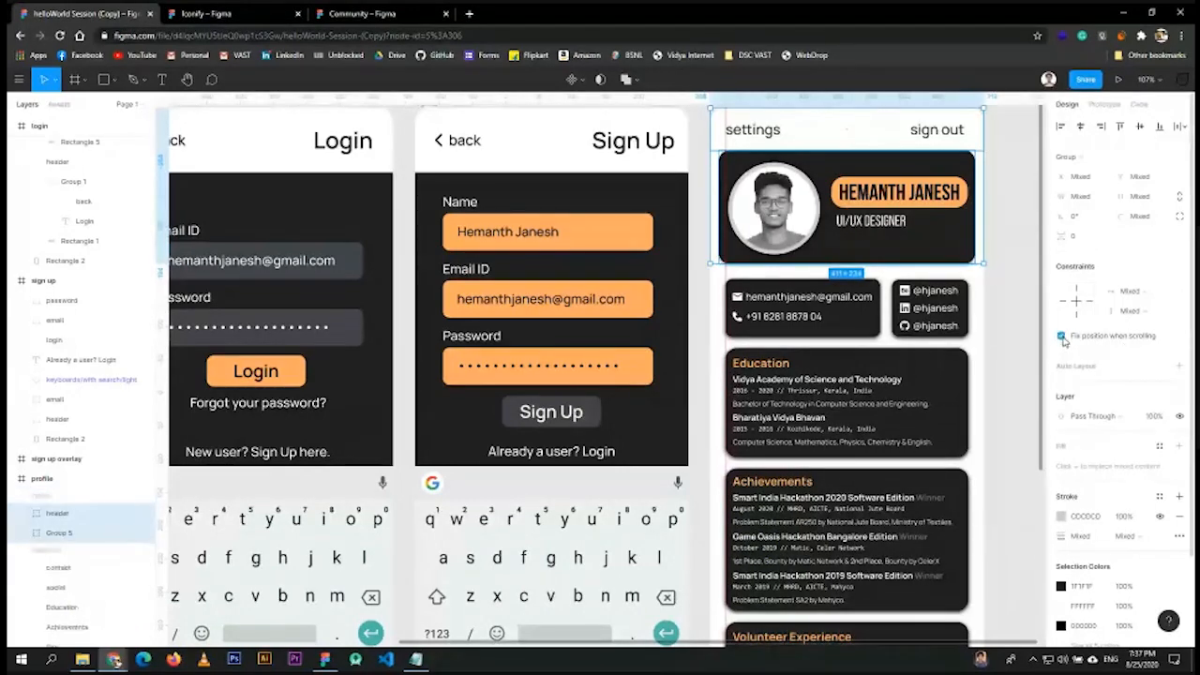
left_click(1062, 338)
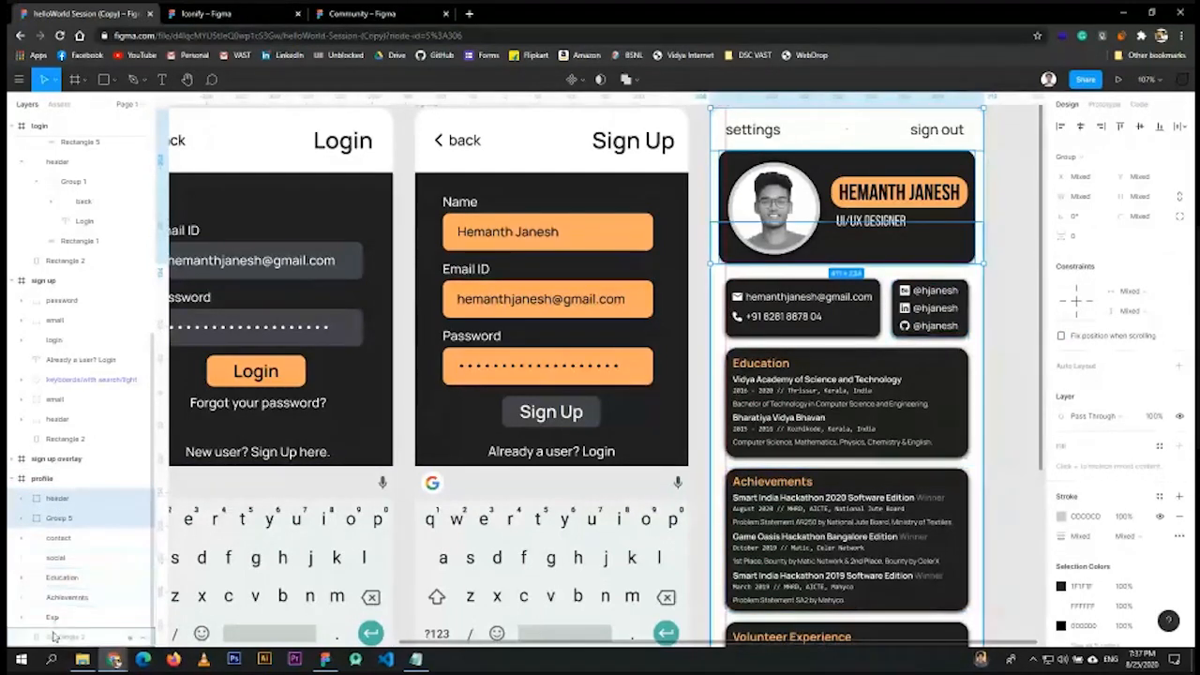
left_click(1062, 335)
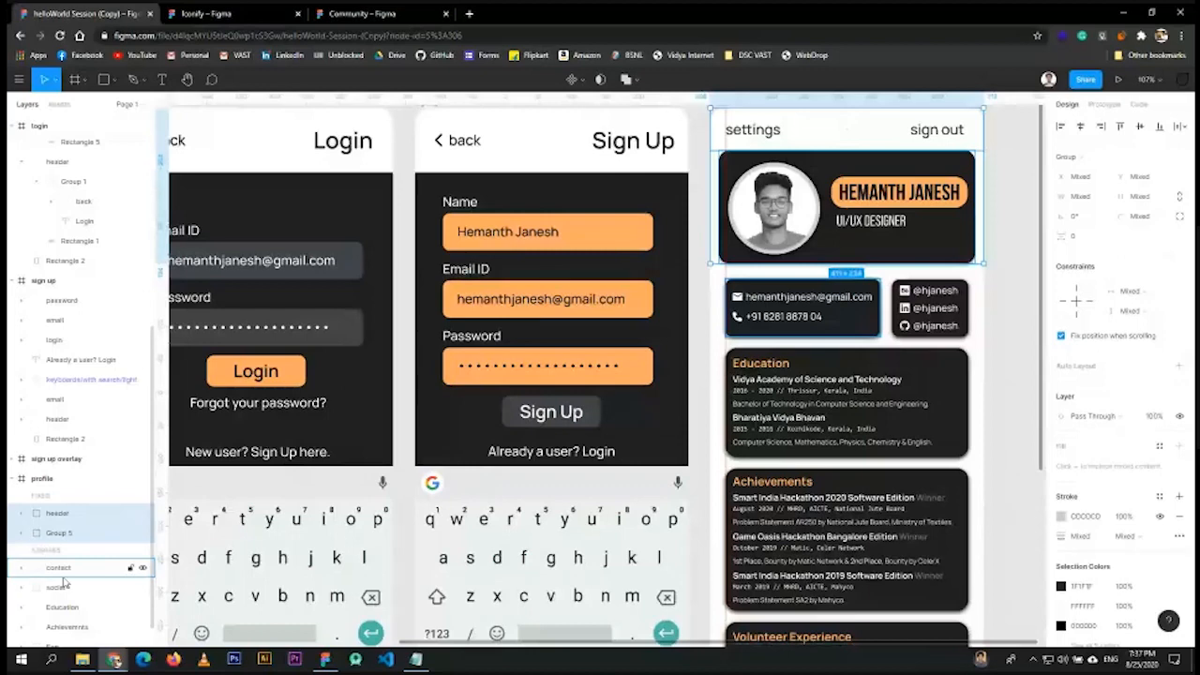
left_click(1020, 339)
- Zoom to fit the landing, Login, Sign Up and profile screens with the success overlay
scroll(997, 470, "down", 3)
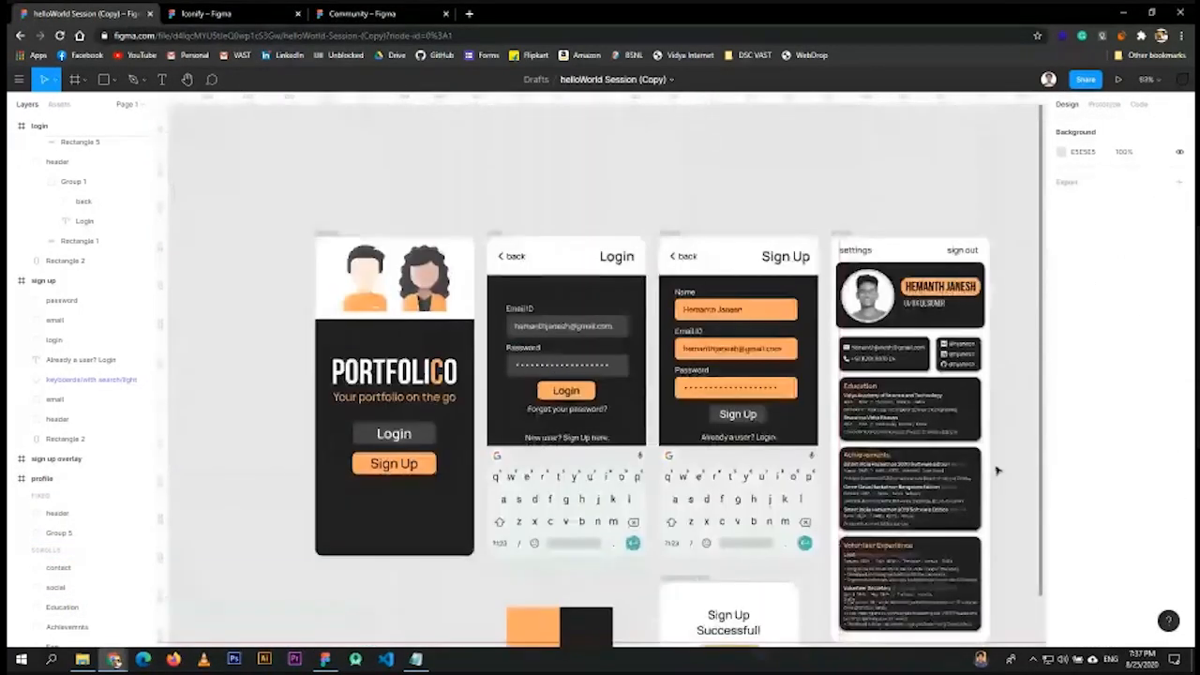
scroll(997, 471, "down", 2)
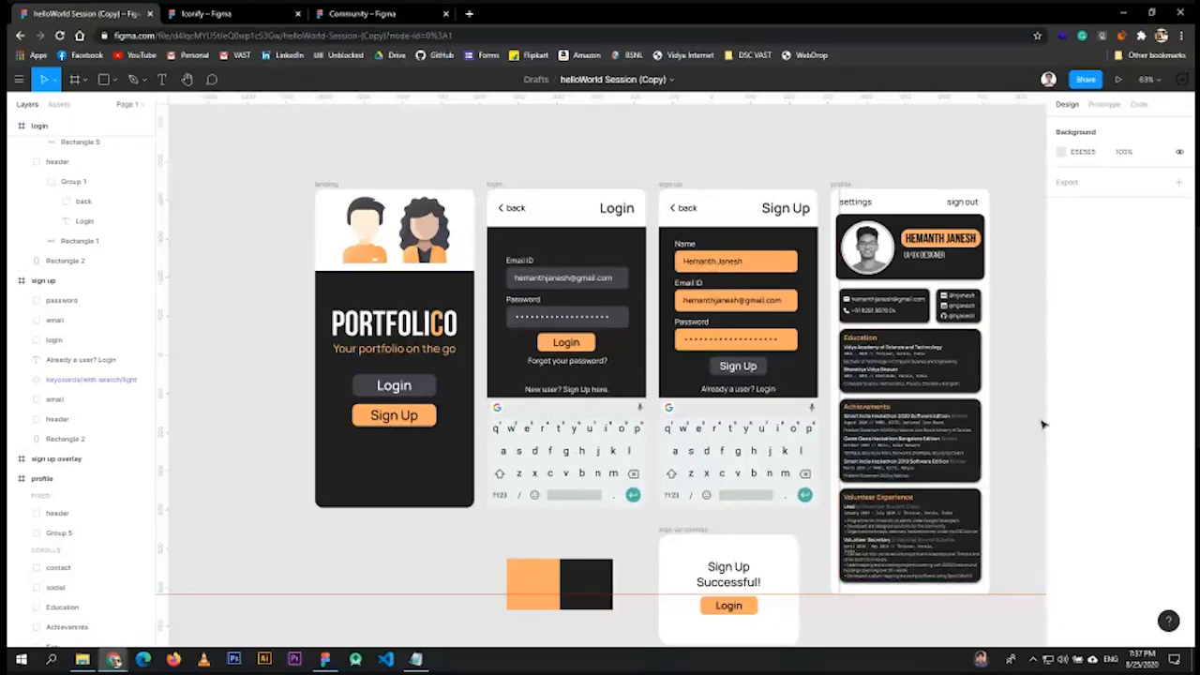
key("shift+1")
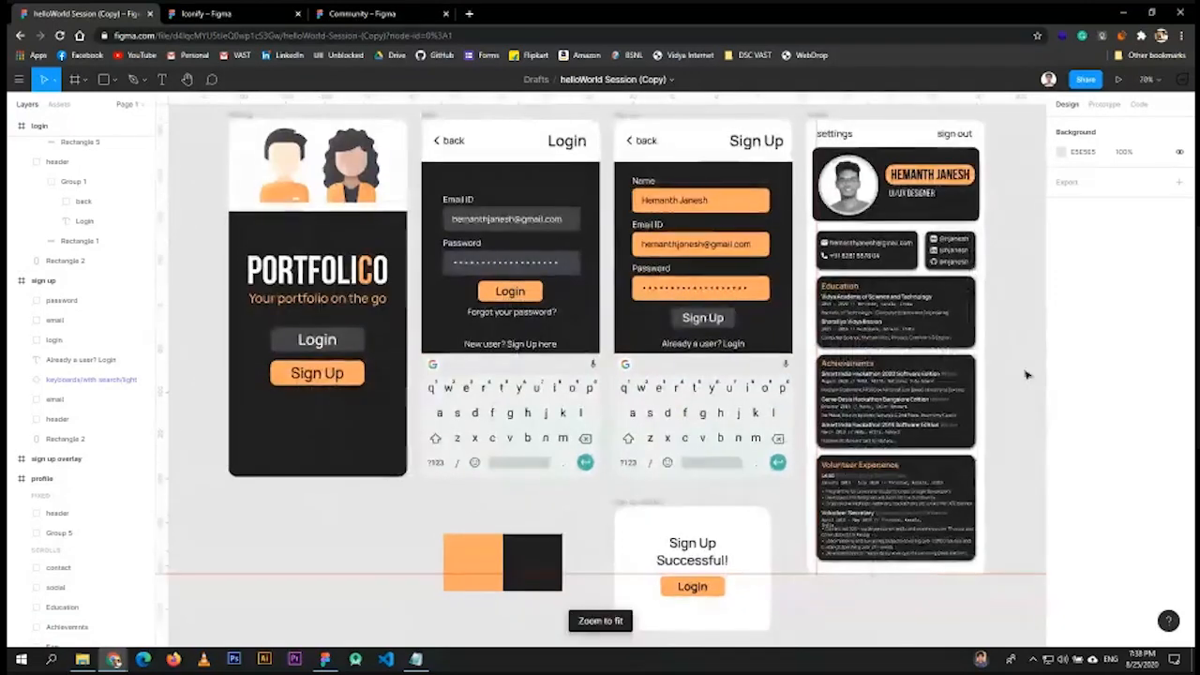
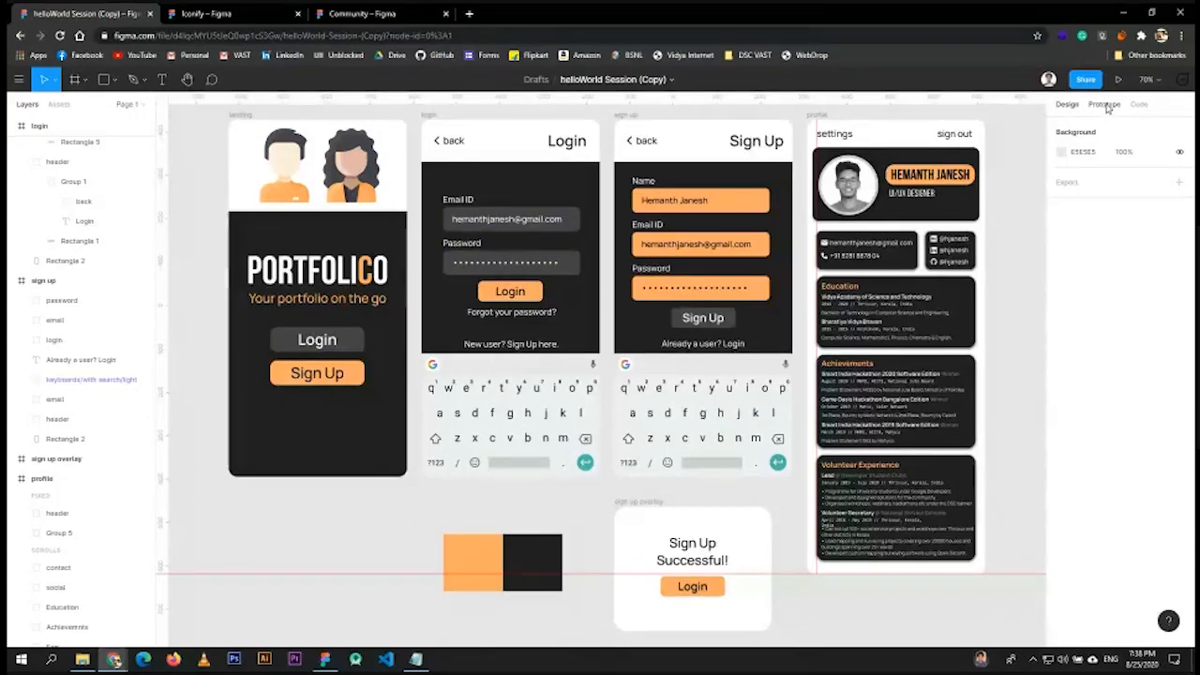
- Preview the Just Black Pixel 2 XL device model, then revert to Black and White
left_click(1104, 104)
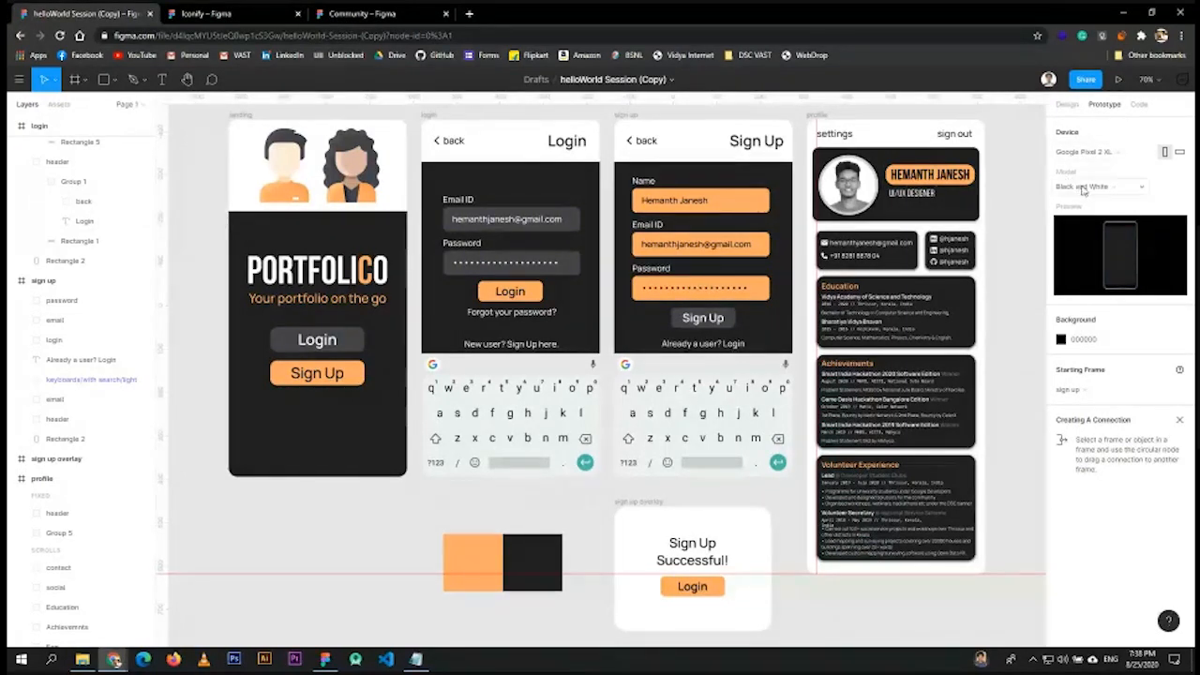
left_click(1082, 188)
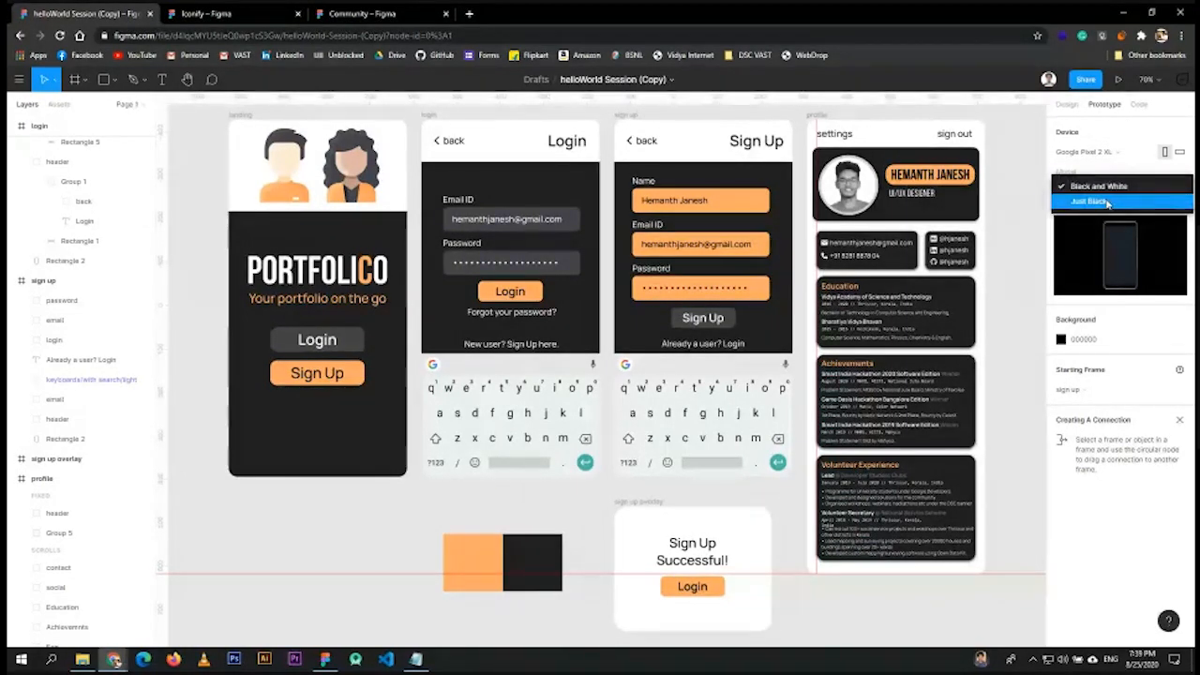
left_click(1107, 202)
left_click(1087, 186)
left_click(1097, 186)
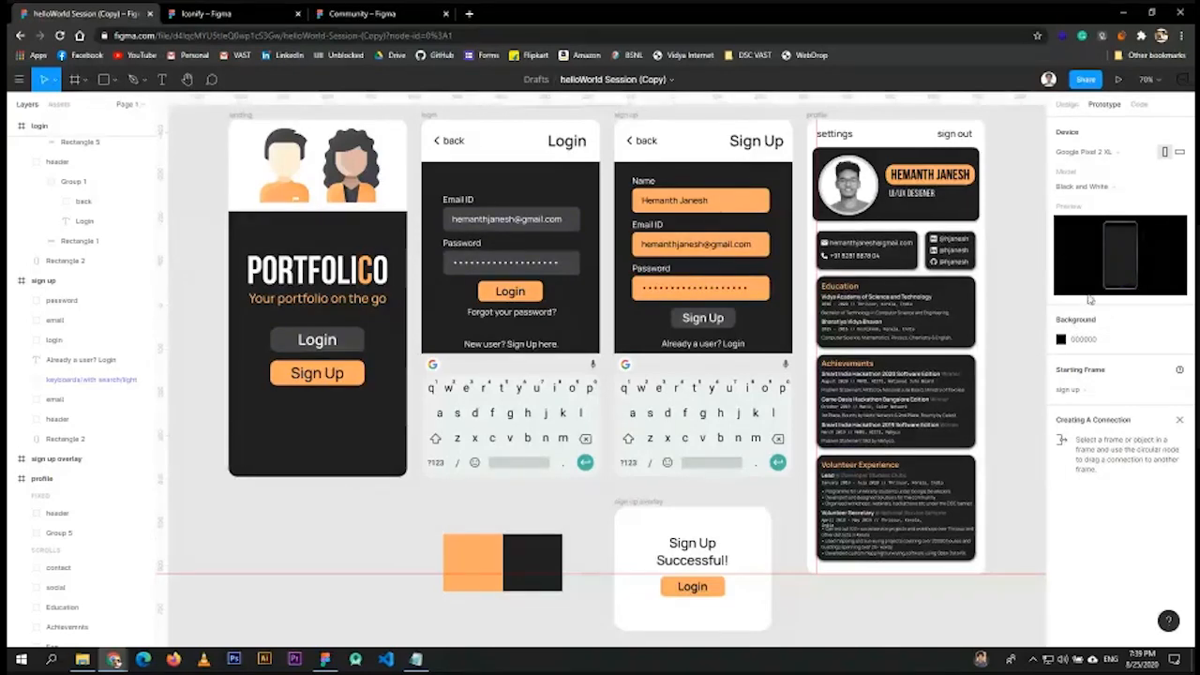
- Try a red FF0000 prototype background, then set it back to 000000
left_click(1060, 338)
left_click(1035, 346)
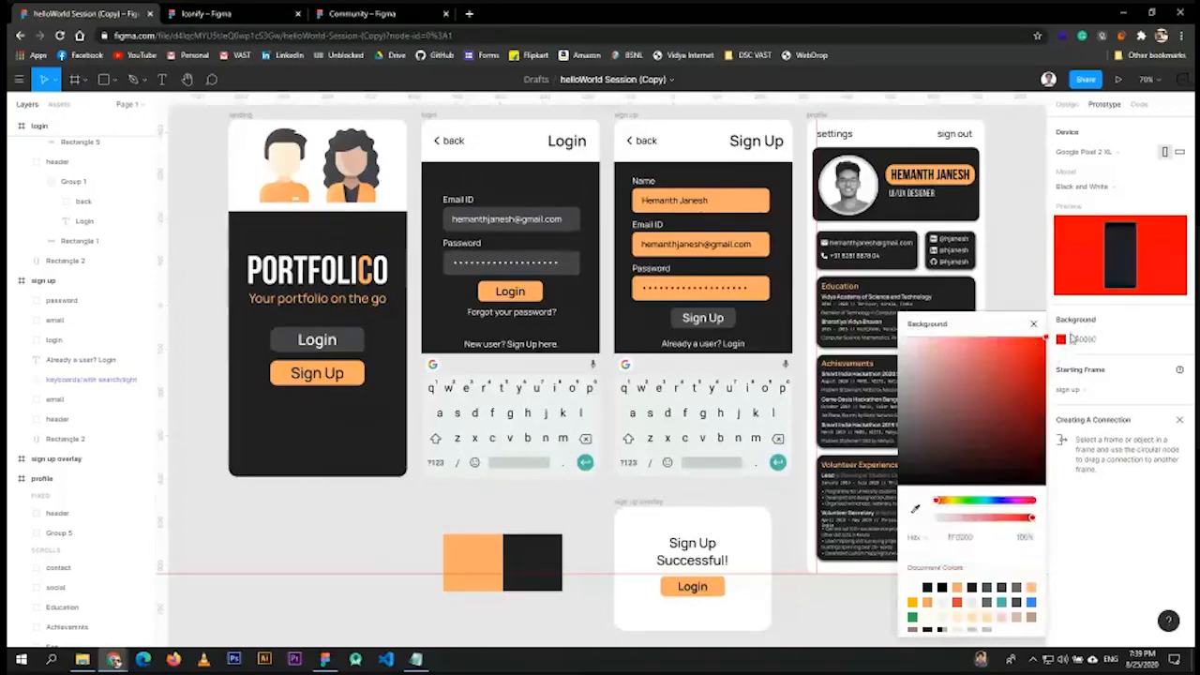
left_click(1074, 337)
left_click(1065, 343)
left_click(1060, 338)
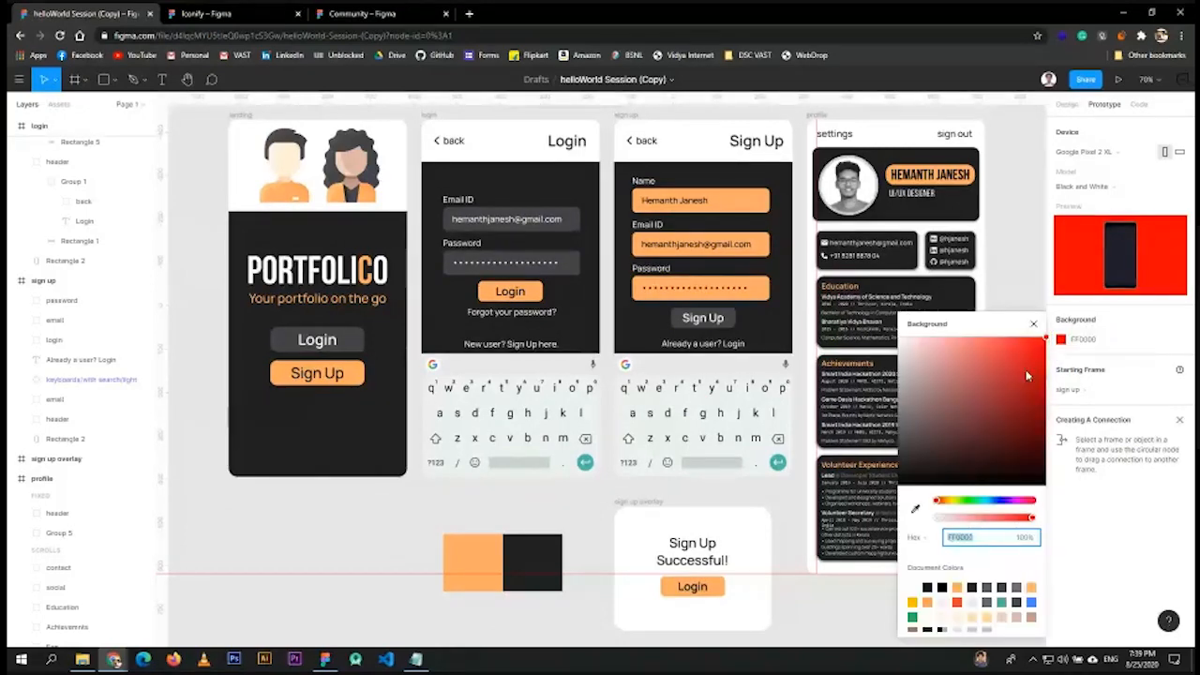
type("000000")
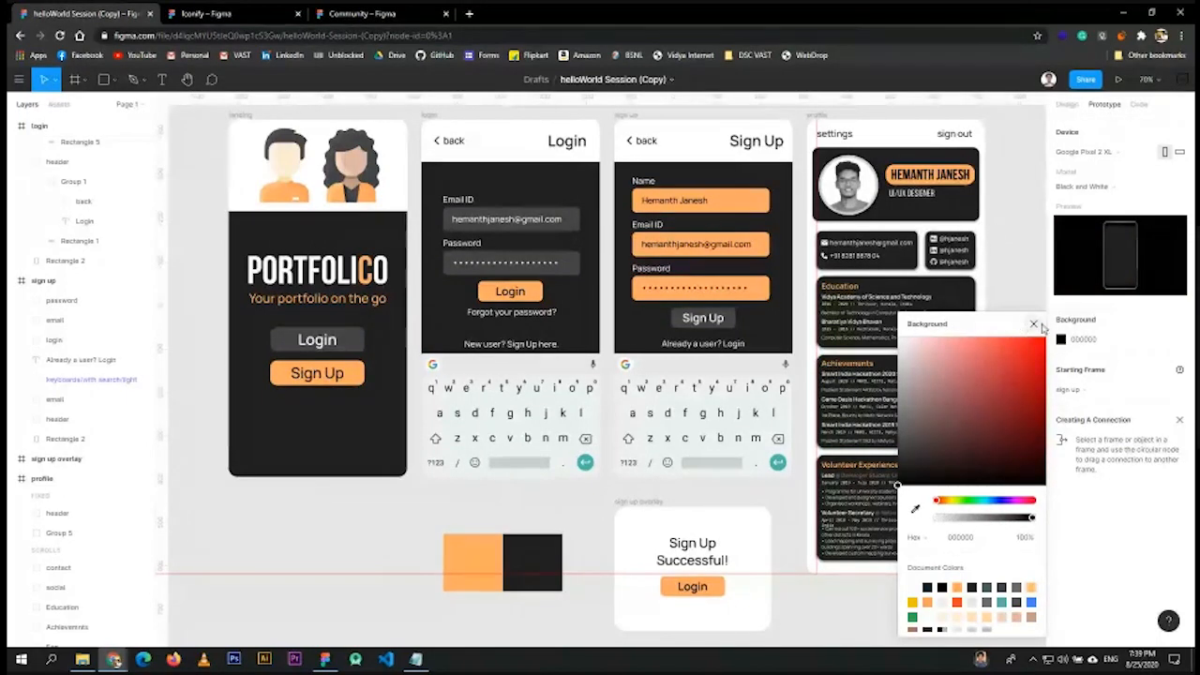
left_click(1032, 325)
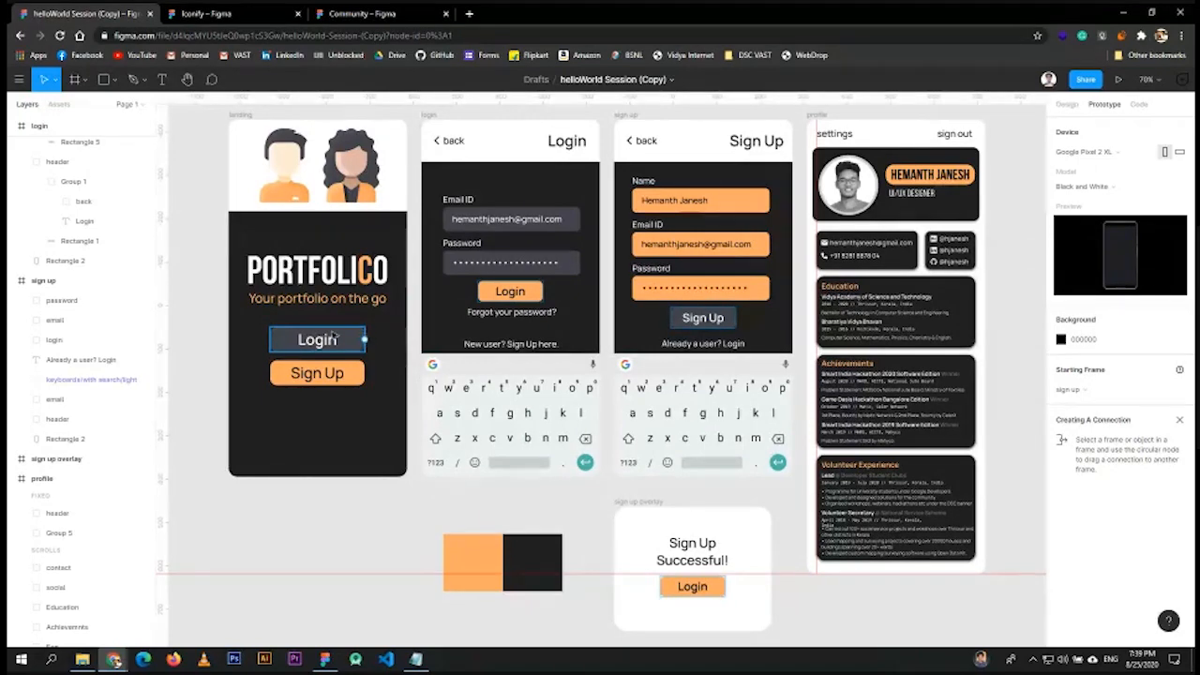
- Link the landing screen's Login button to the login frame on tap
left_click(209, 348)
scroll(209, 348, "up", 5)
mouse_move(539, 327)
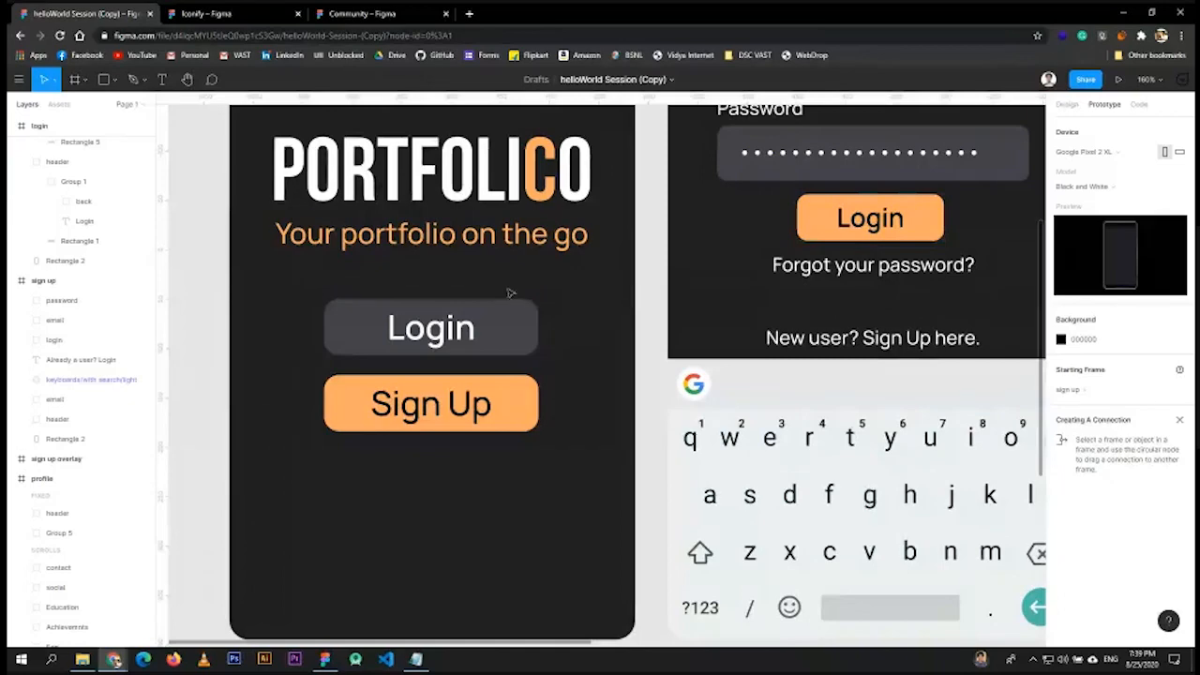
scroll(568, 356, "down", 5)
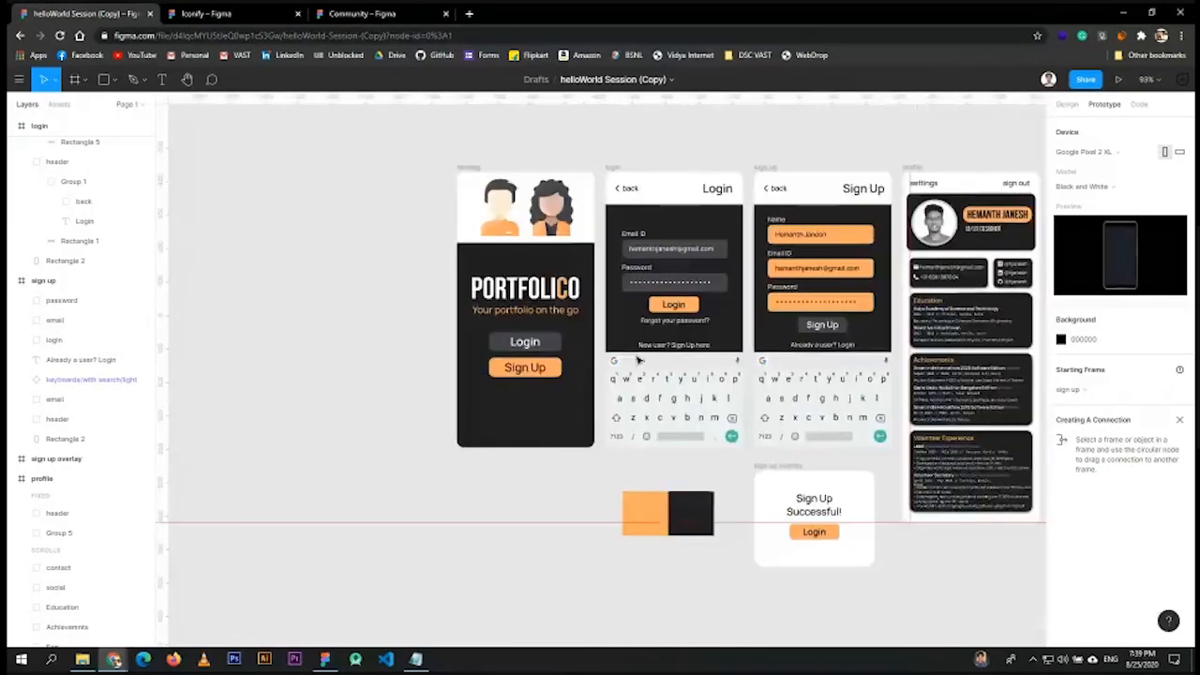
left_click(551, 347)
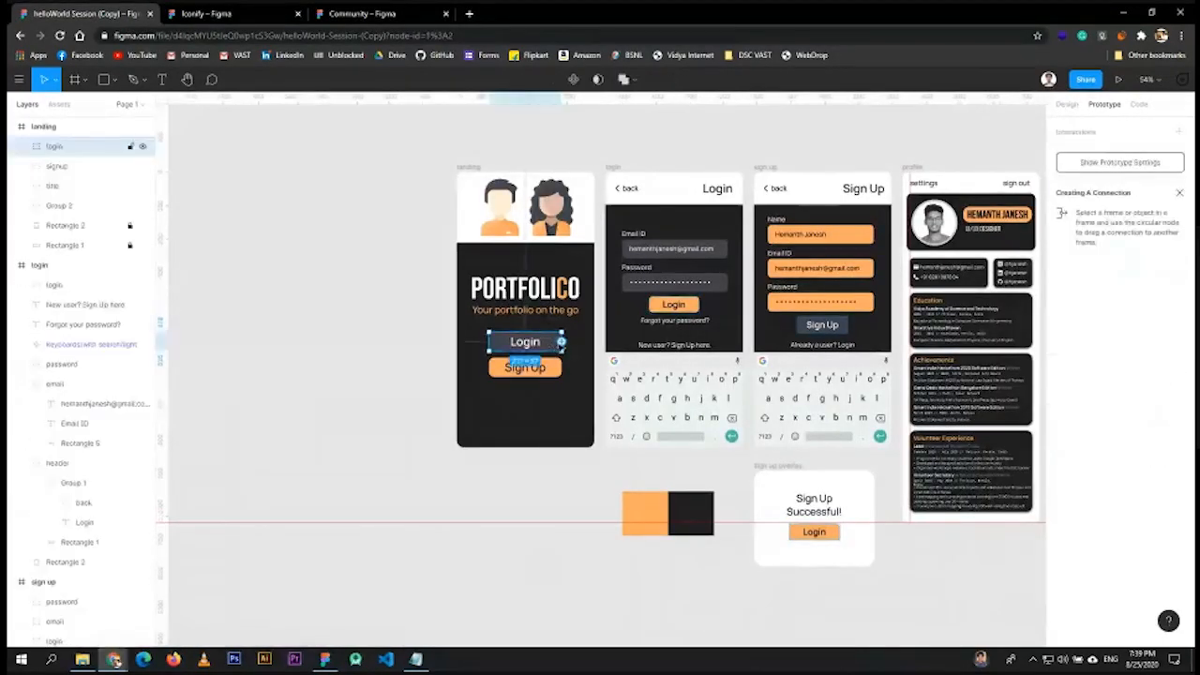
left_click(362, 335)
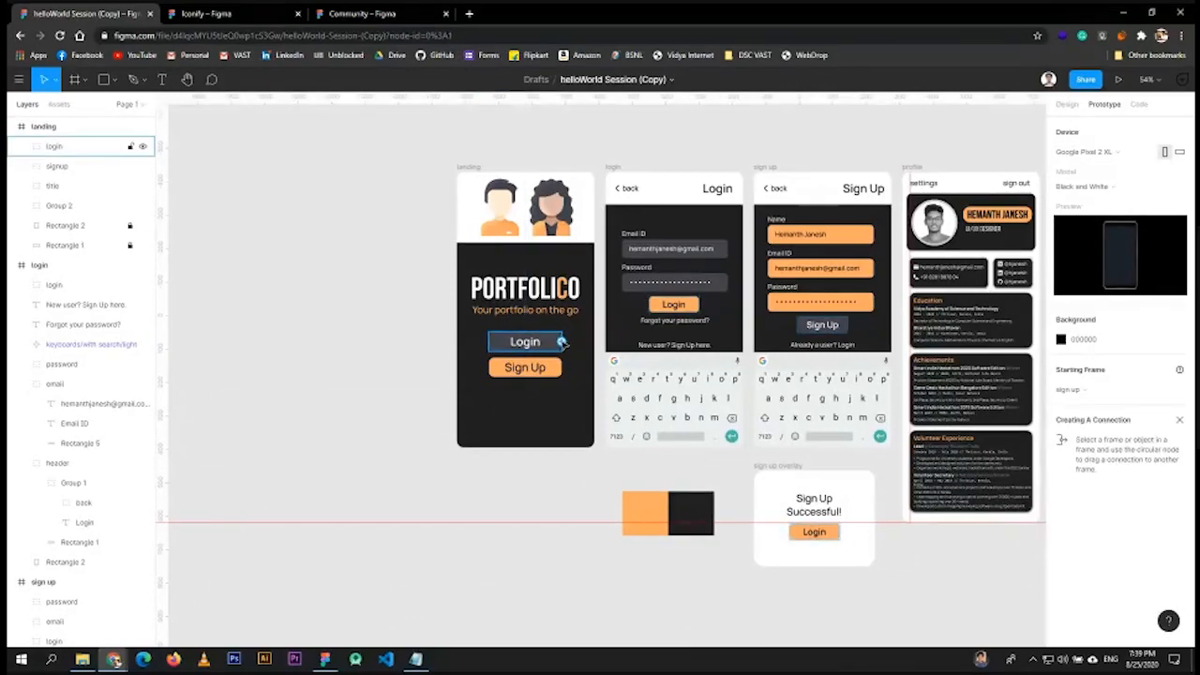
left_click(560, 342)
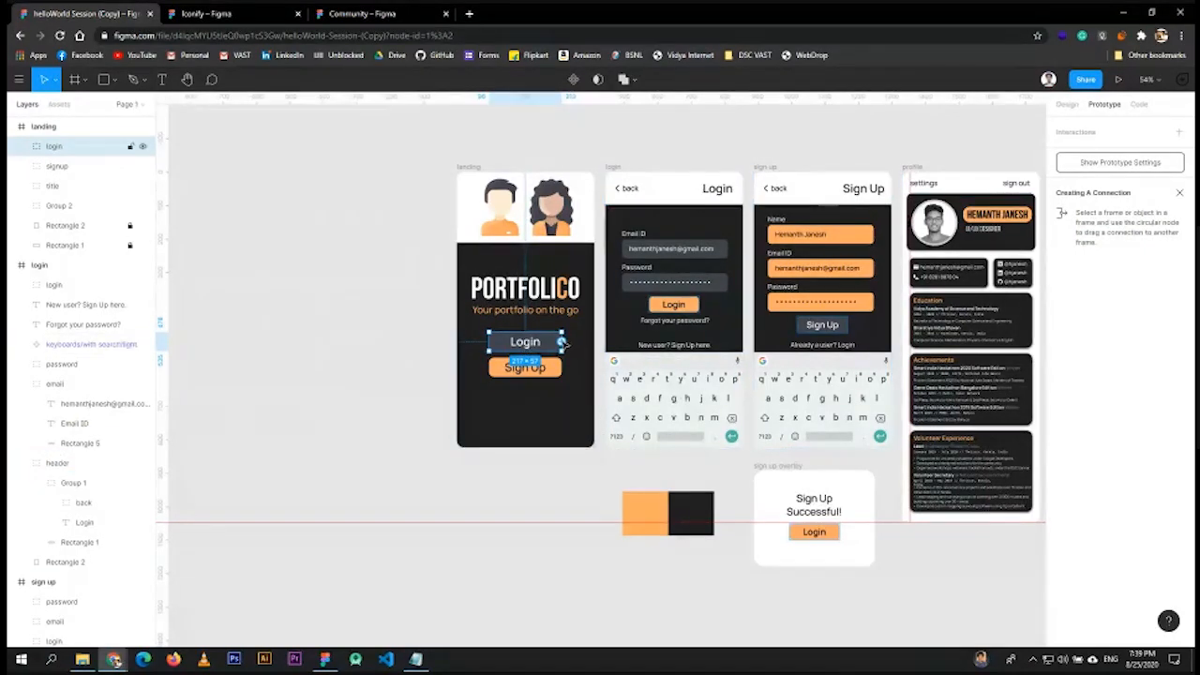
left_click_drag(560, 342, 660, 318)
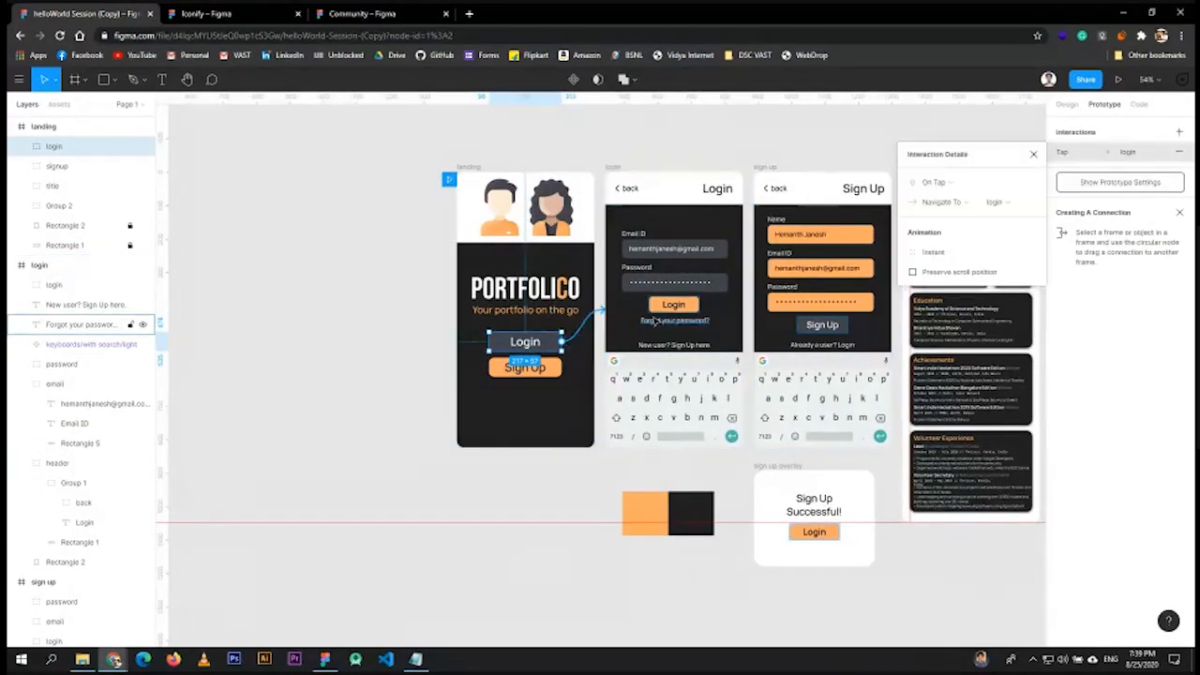
- Link the landing screen's Sign Up button to the sign up frame
left_click(537, 368)
left_click_drag(562, 368, 799, 223)
left_click_drag(804, 312, 804, 312)
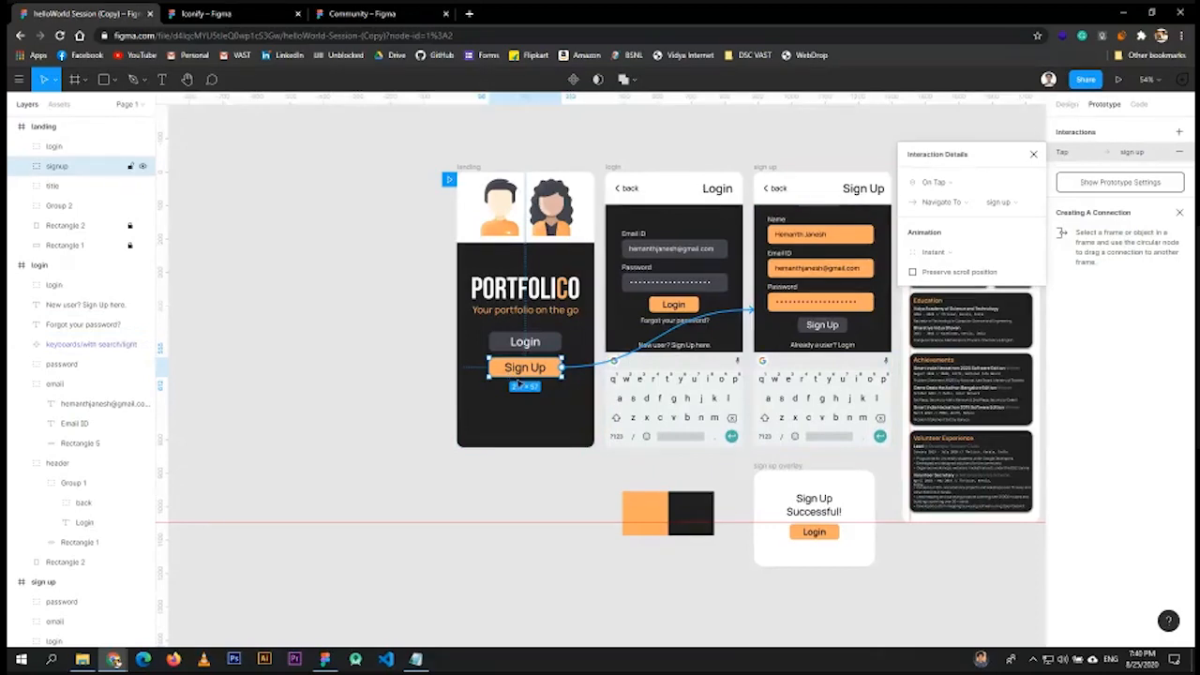
left_click(335, 343)
scroll(544, 374, "up", 5)
- Check the Sign Up button group's Tap interaction, collapse its layers and fit all frames
double_click(546, 359)
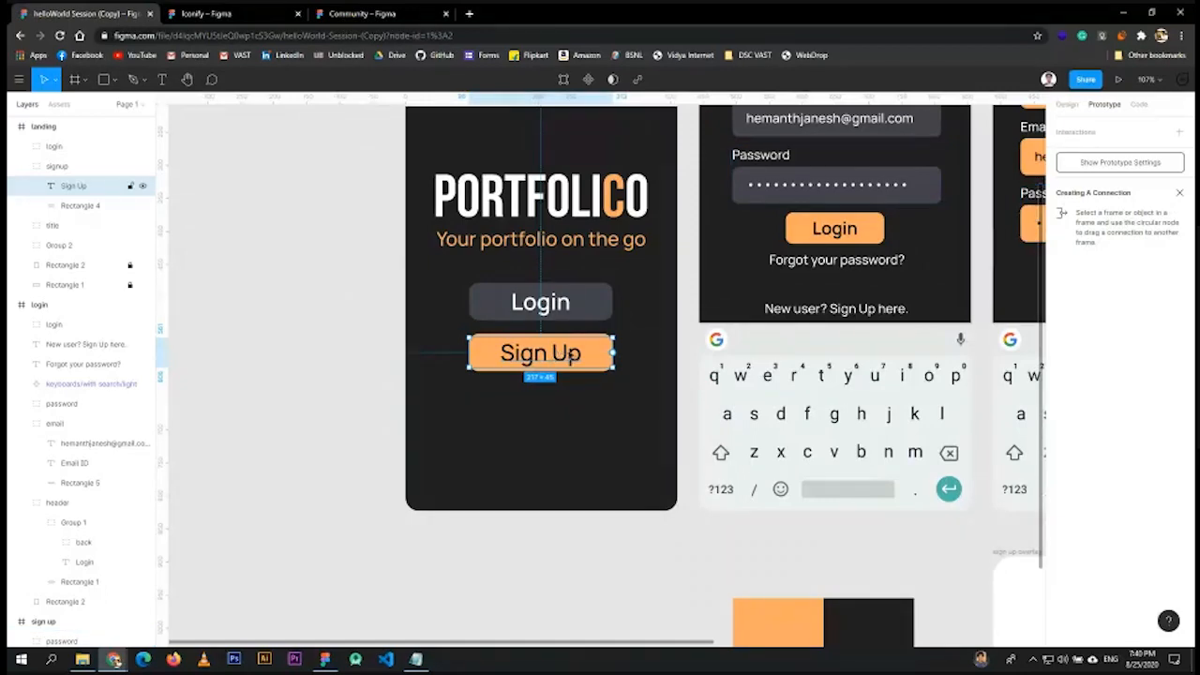
left_click(598, 369)
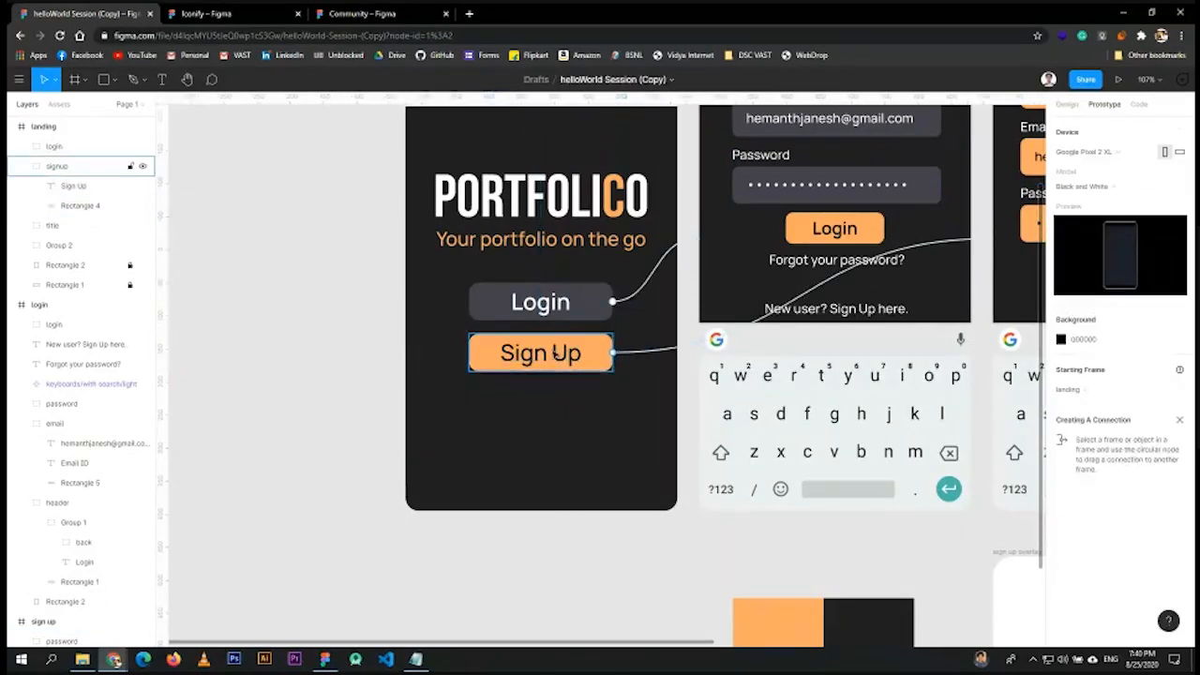
left_click(557, 353)
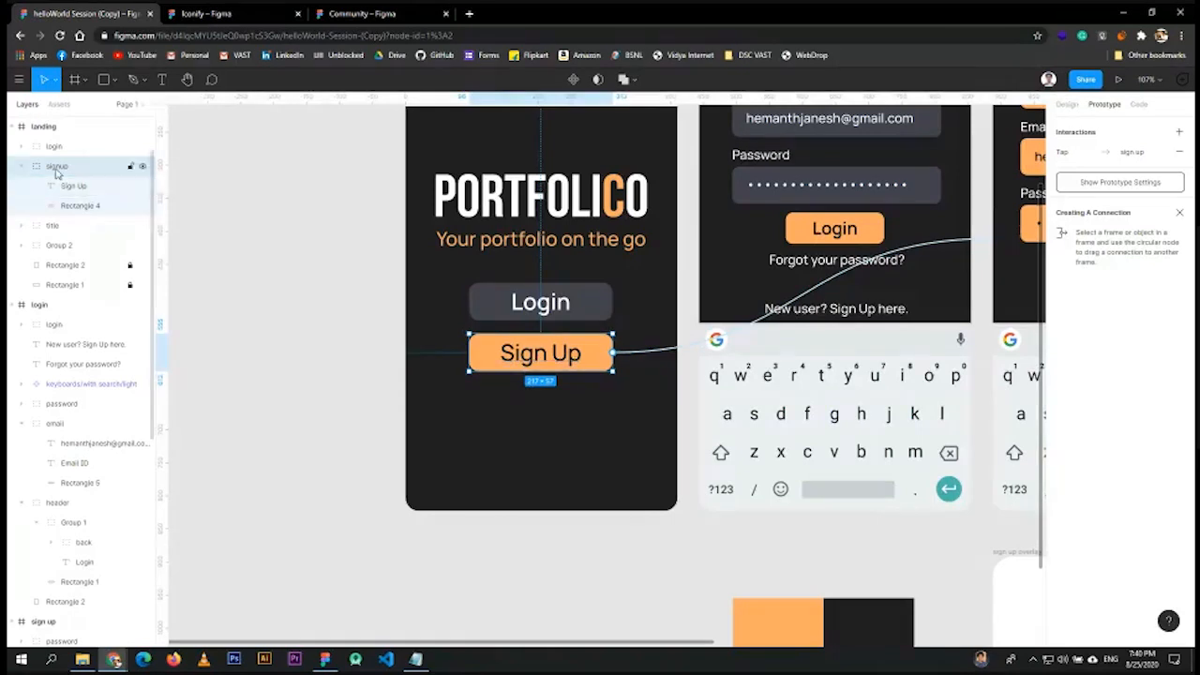
left_click(20, 166)
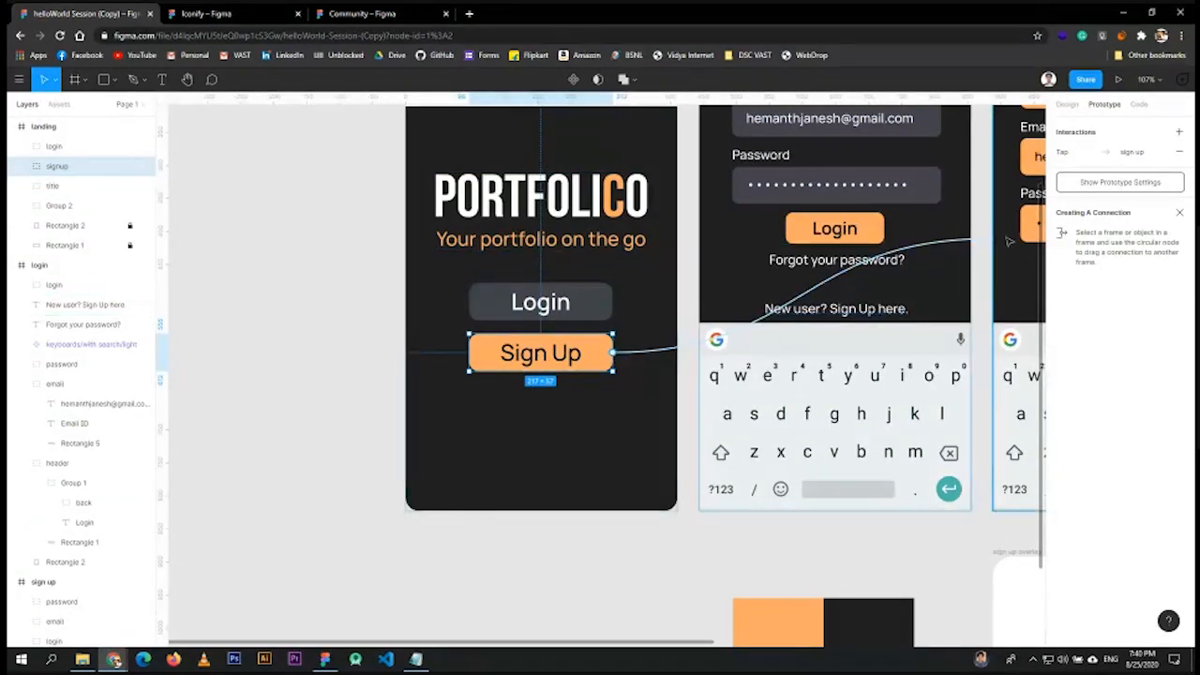
scroll(769, 476, "down", 3)
key("shift+1")
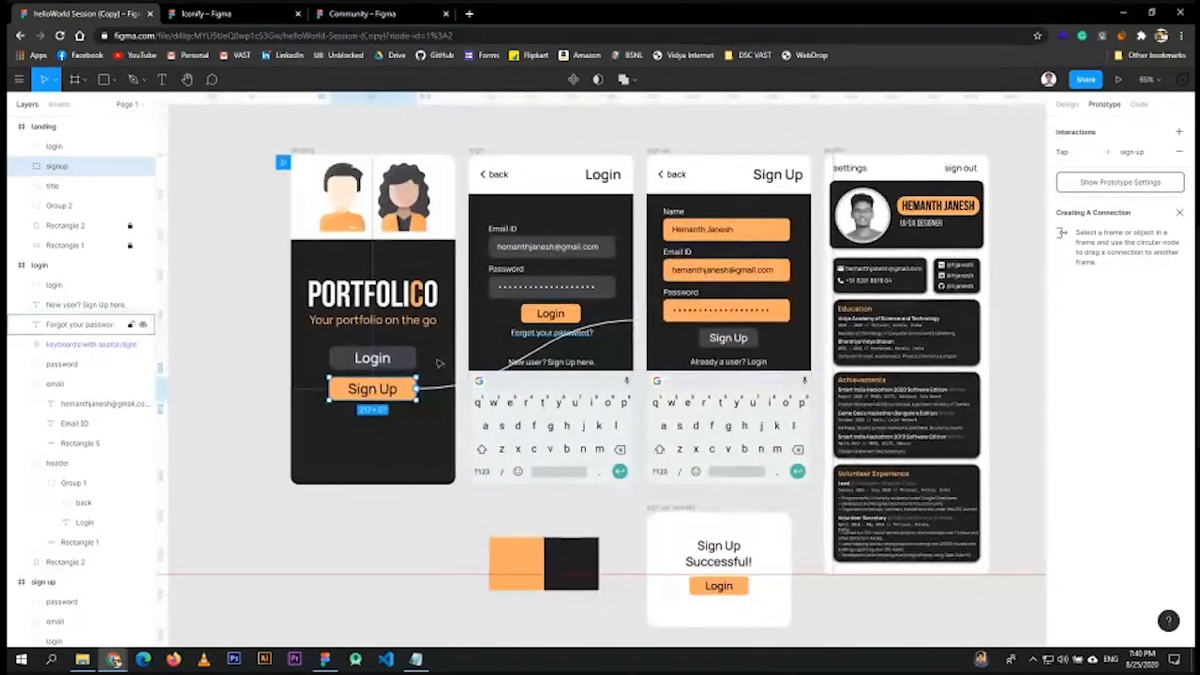
- Link the login screen's header back label to the landing frame
left_click(504, 178)
double_click(497, 176)
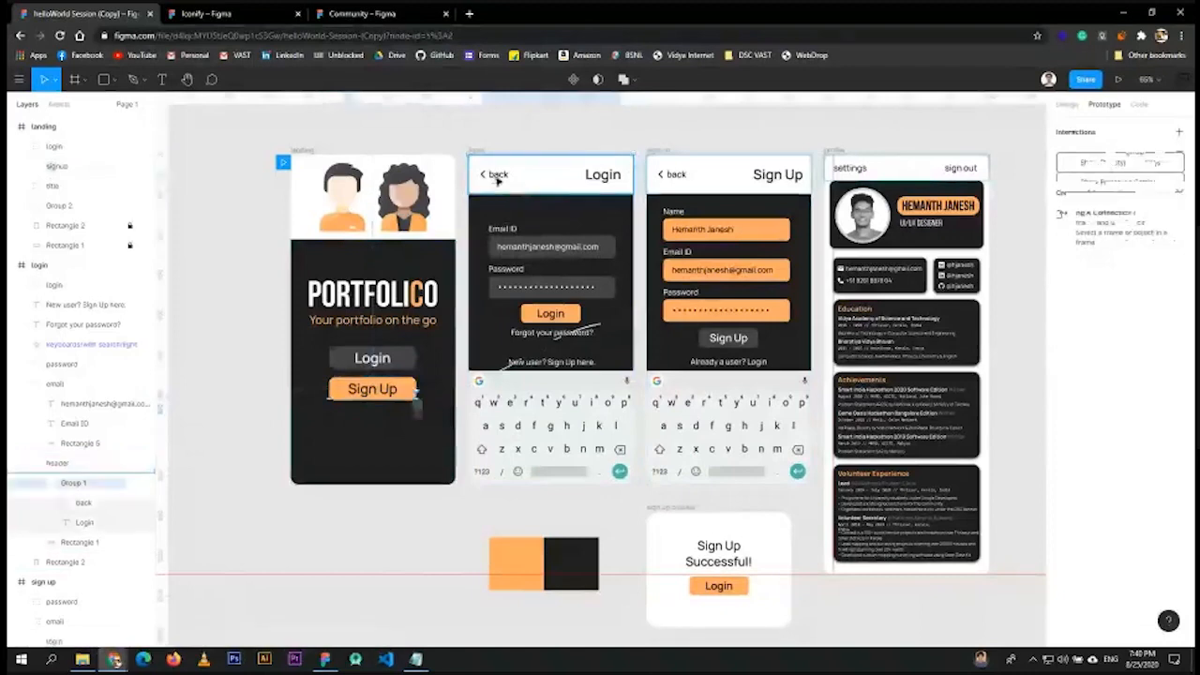
double_click(495, 177)
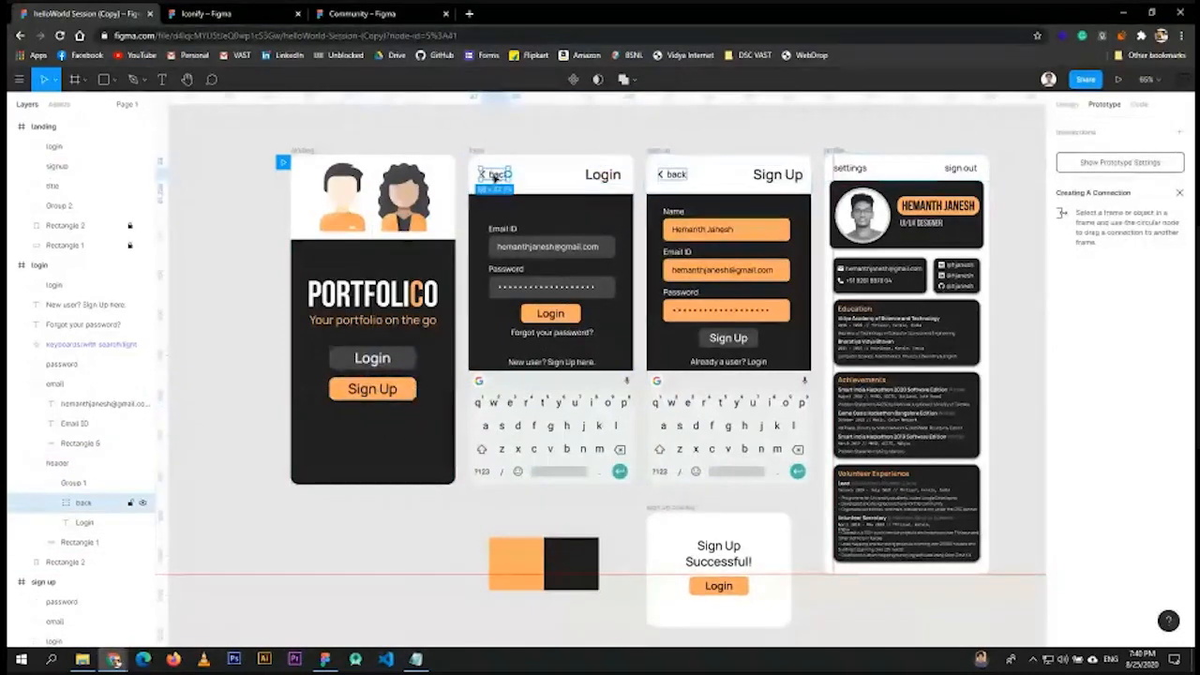
left_click_drag(512, 176, 431, 282)
left_click(675, 176)
- Link the sign up screen's back group to the landing frame
double_click(675, 176)
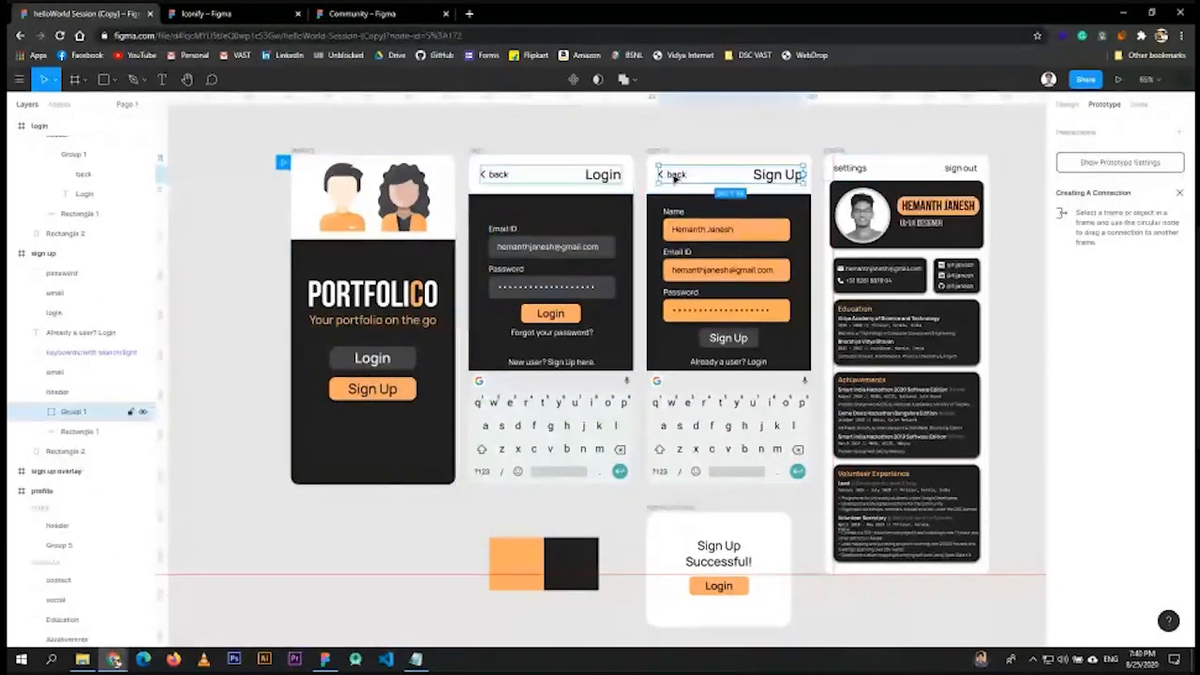
double_click(675, 176)
key("Escape")
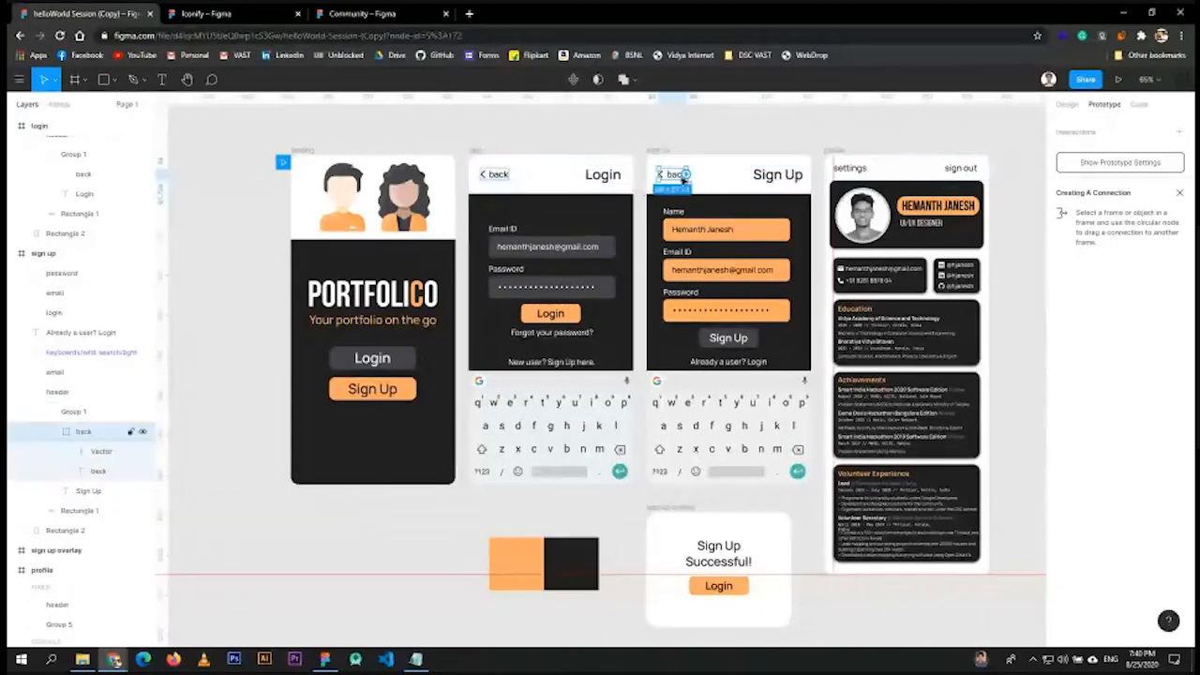
left_click_drag(696, 177, 436, 334)
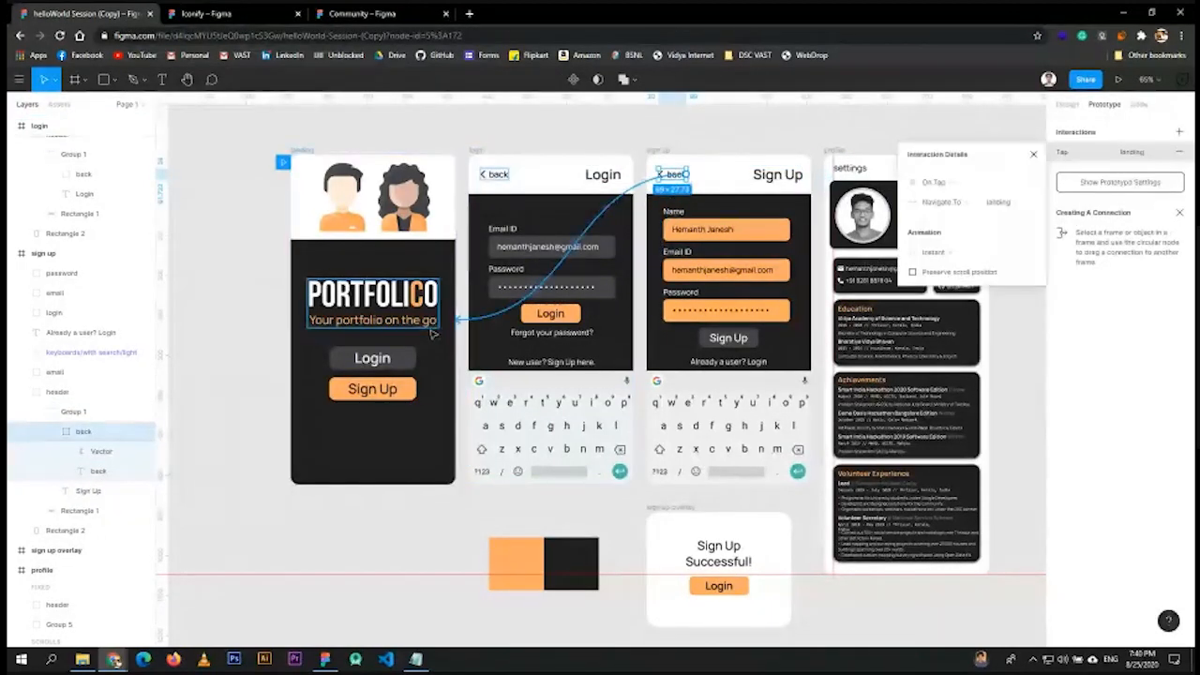
left_click(1033, 154)
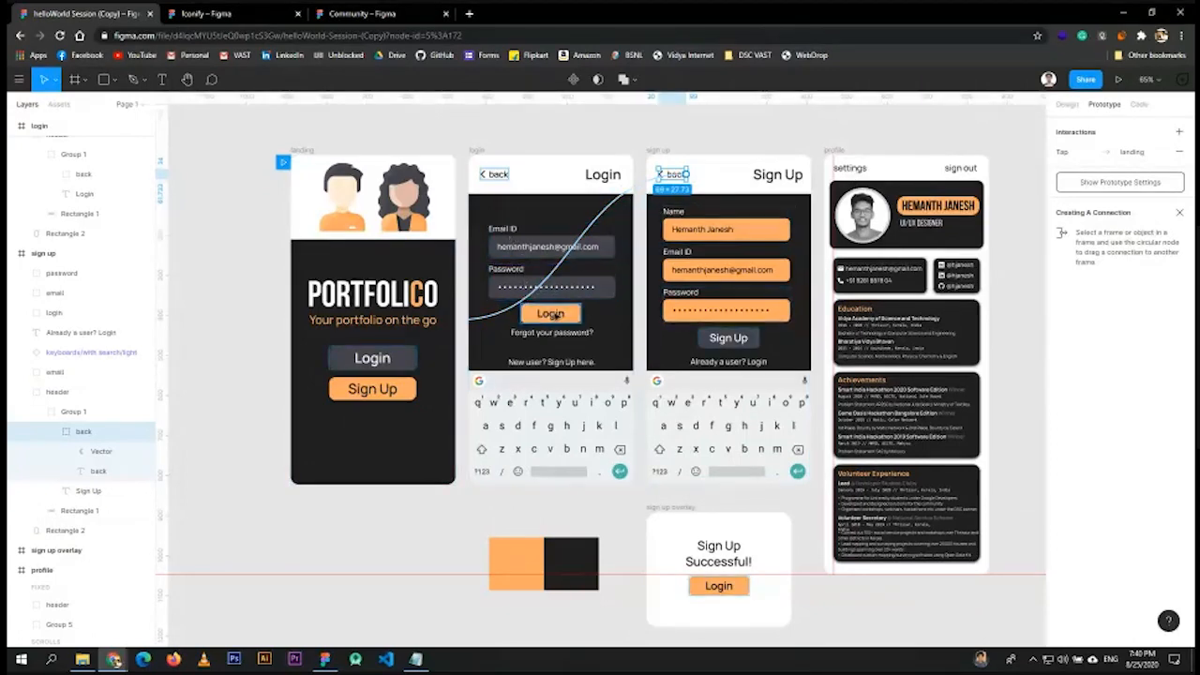
- Link the login screen's Login button to the profile frame
left_click(557, 315)
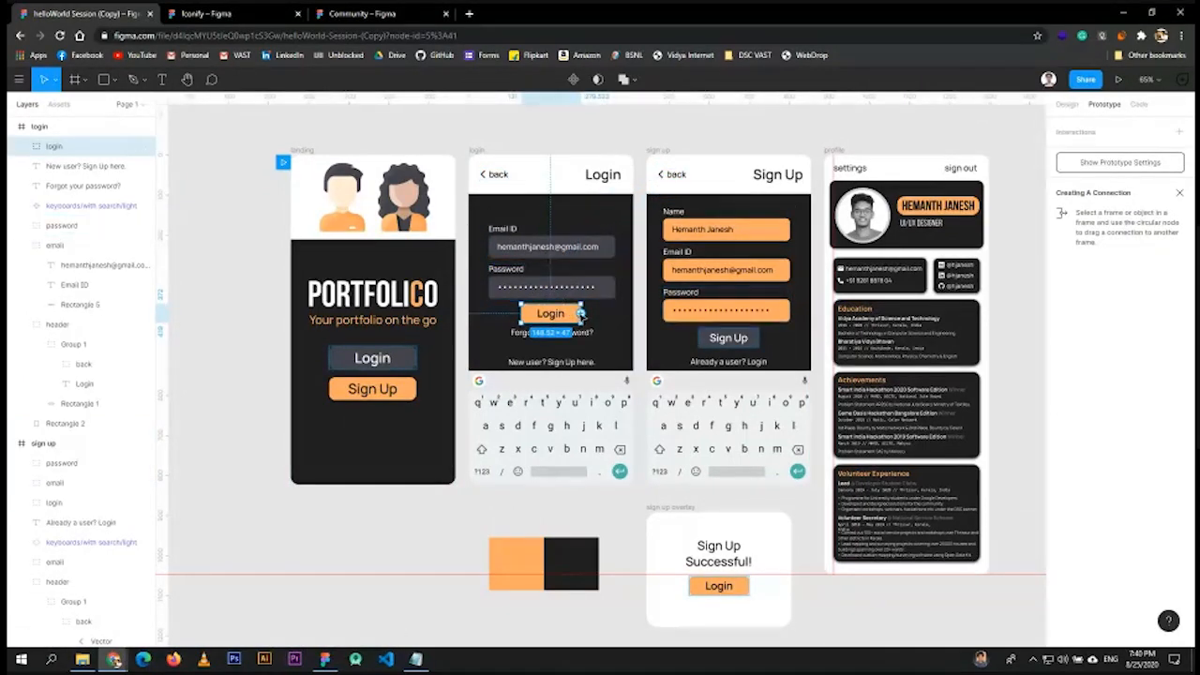
left_click_drag(581, 316, 888, 255)
left_click_drag(901, 314, 901, 314)
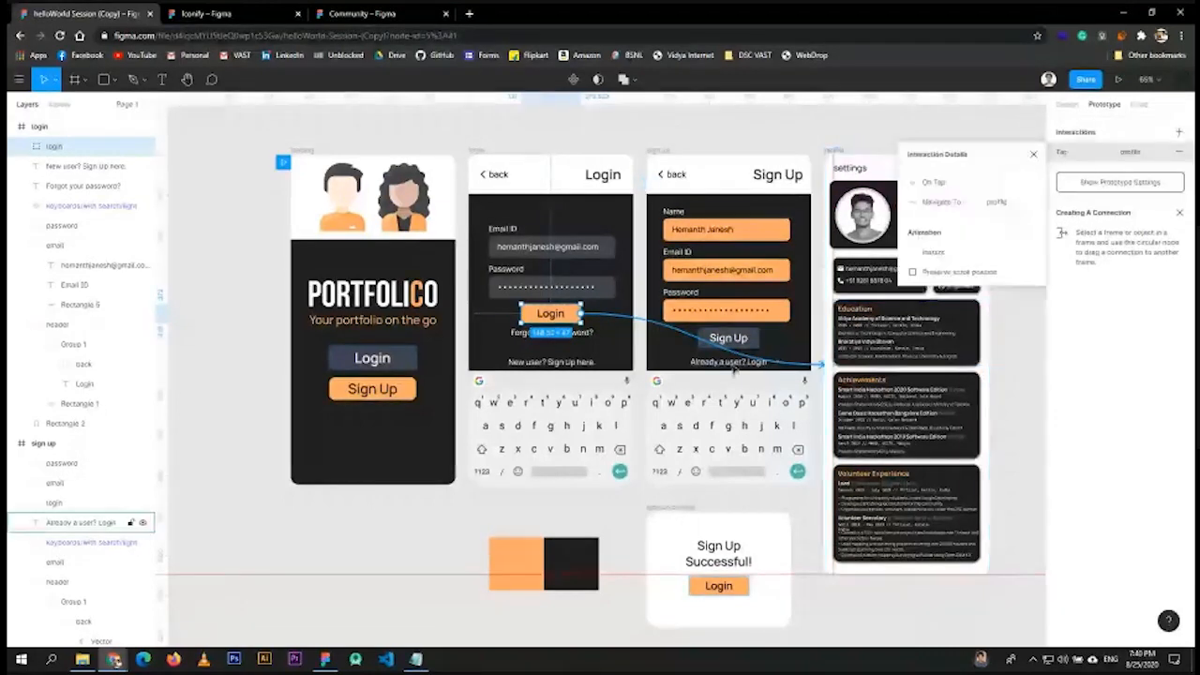
- Link the login screen's 'New user? Sign Up here.' text to the sign up frame
left_click(729, 340)
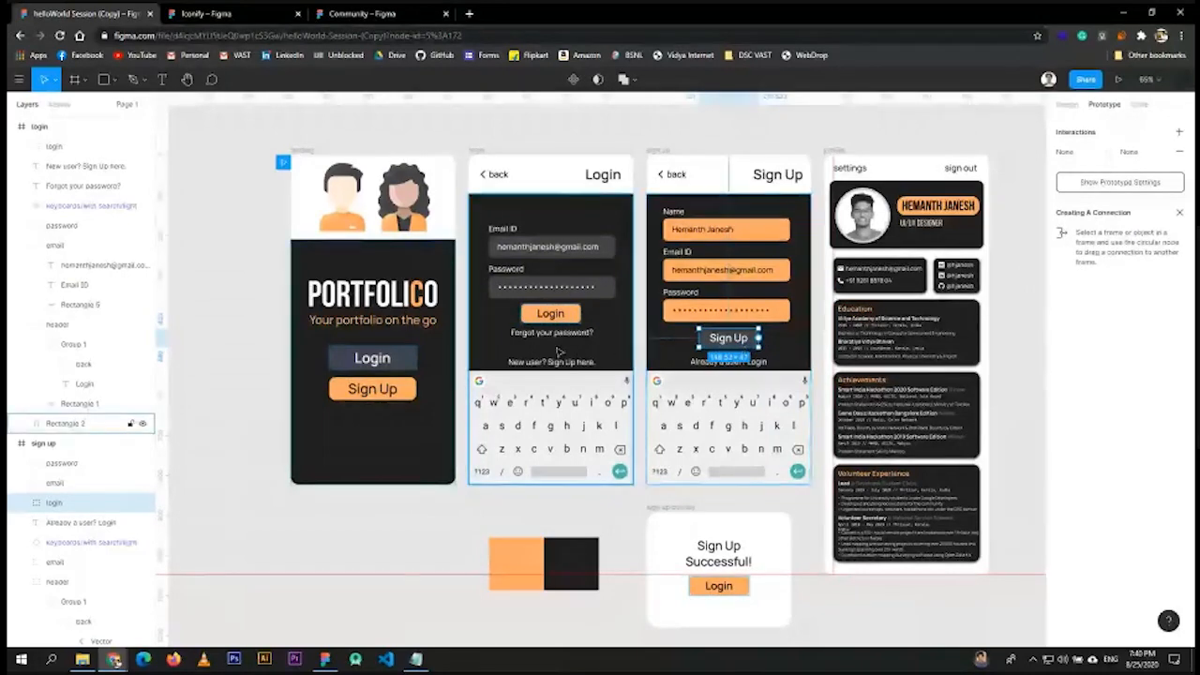
scroll(553, 346, "up", 3)
left_click(553, 330)
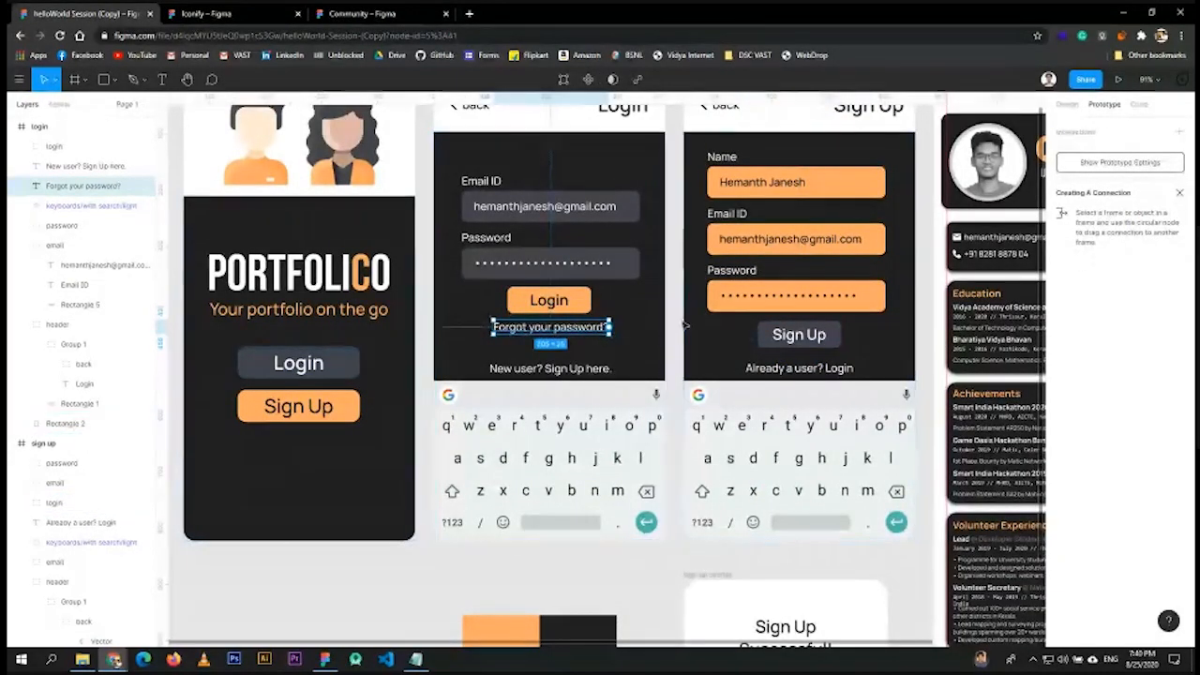
left_click(557, 369)
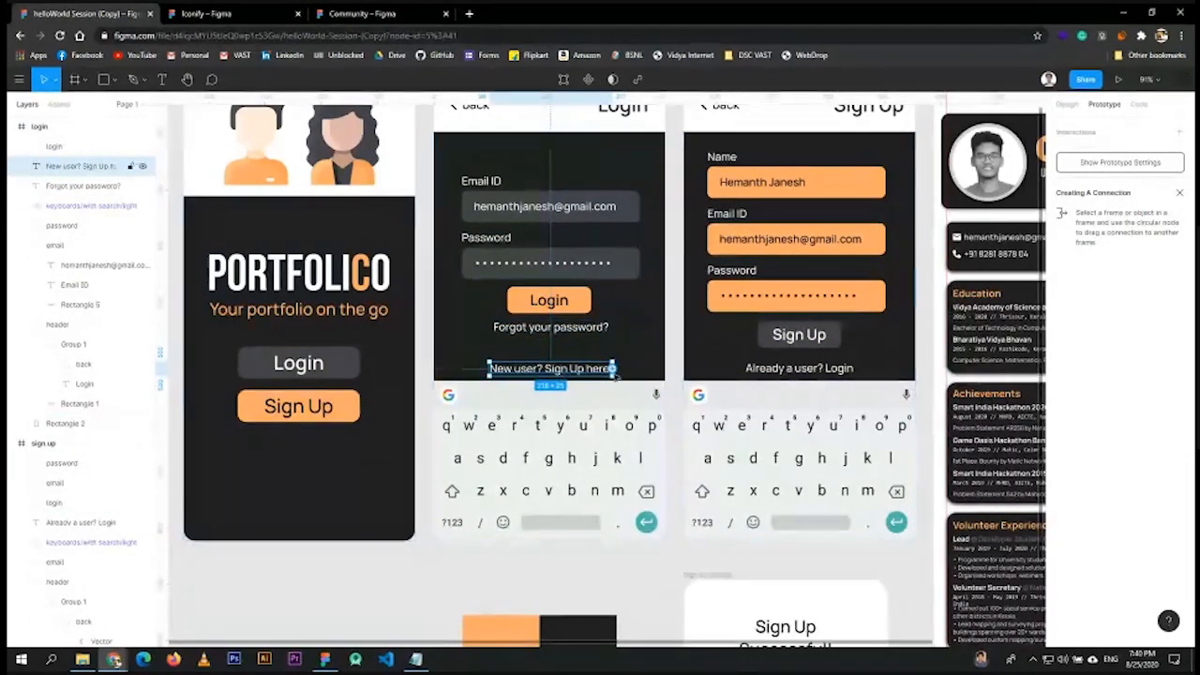
left_click_drag(616, 368, 766, 275)
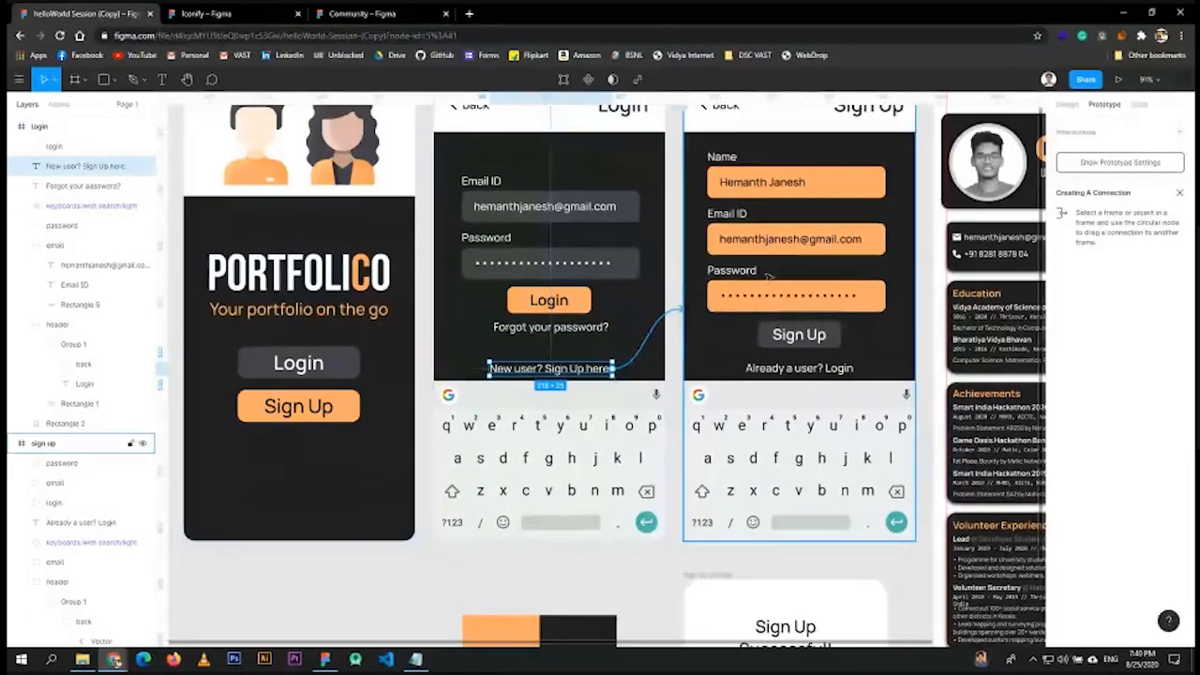
- Link the sign up screen's 'Already a user? Login' text to the login frame
left_click(799, 369)
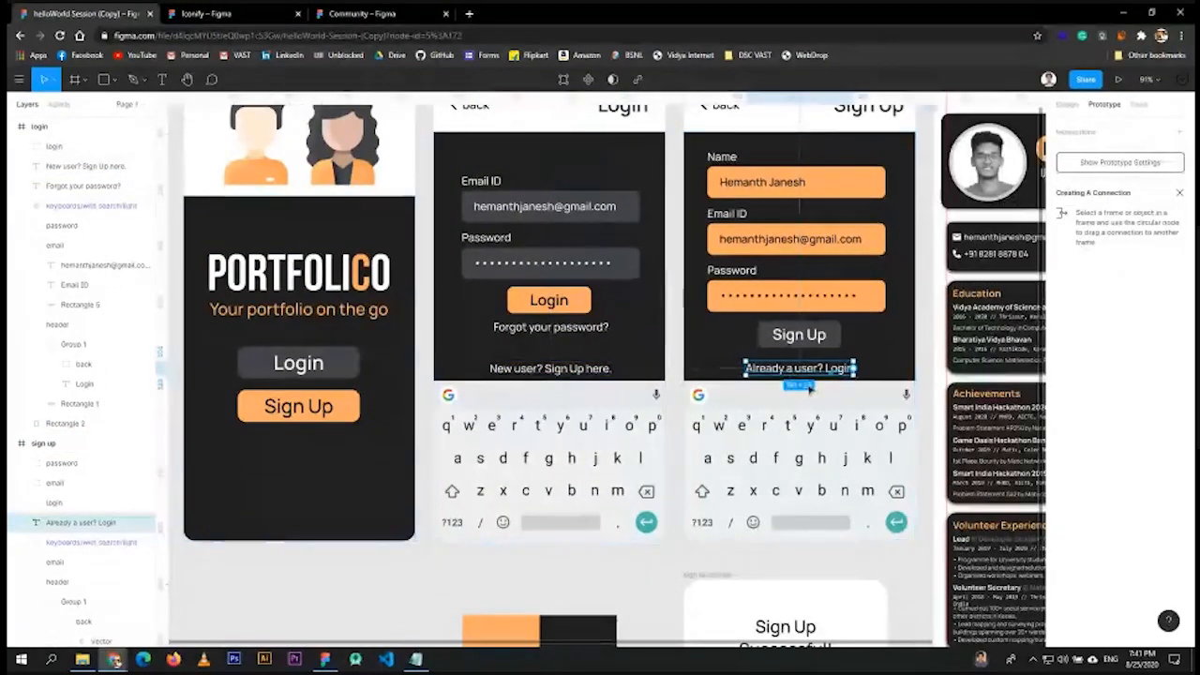
left_click_drag(855, 368, 571, 298)
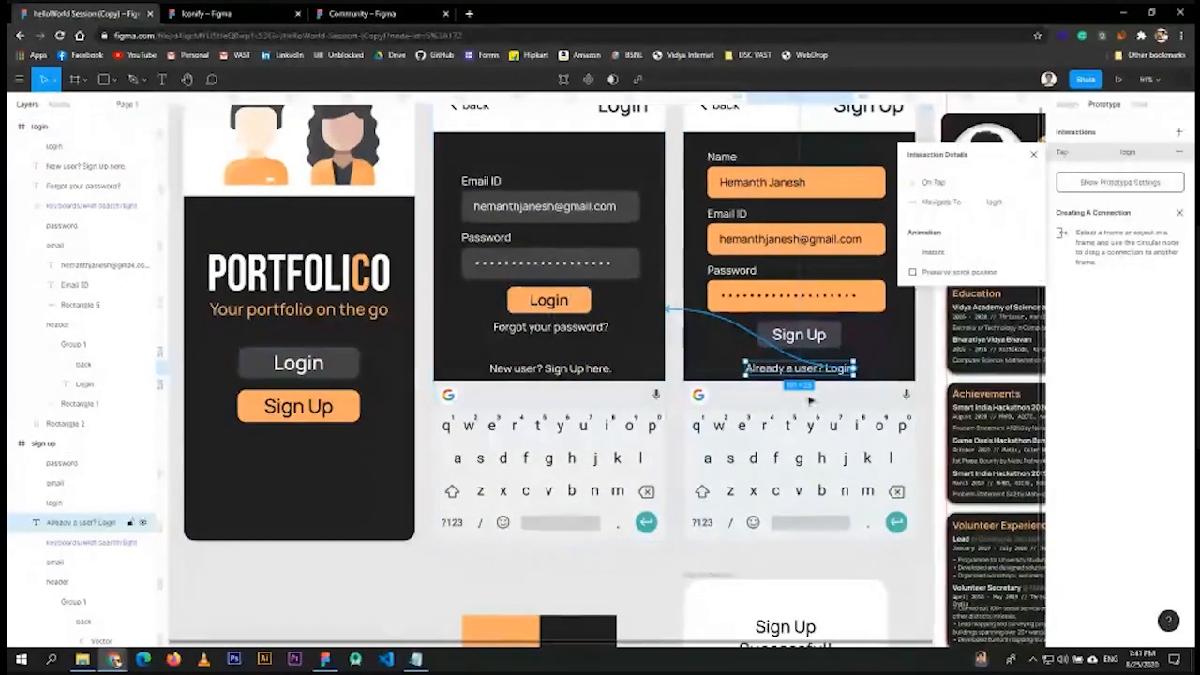
scroll(838, 474, "down", 3)
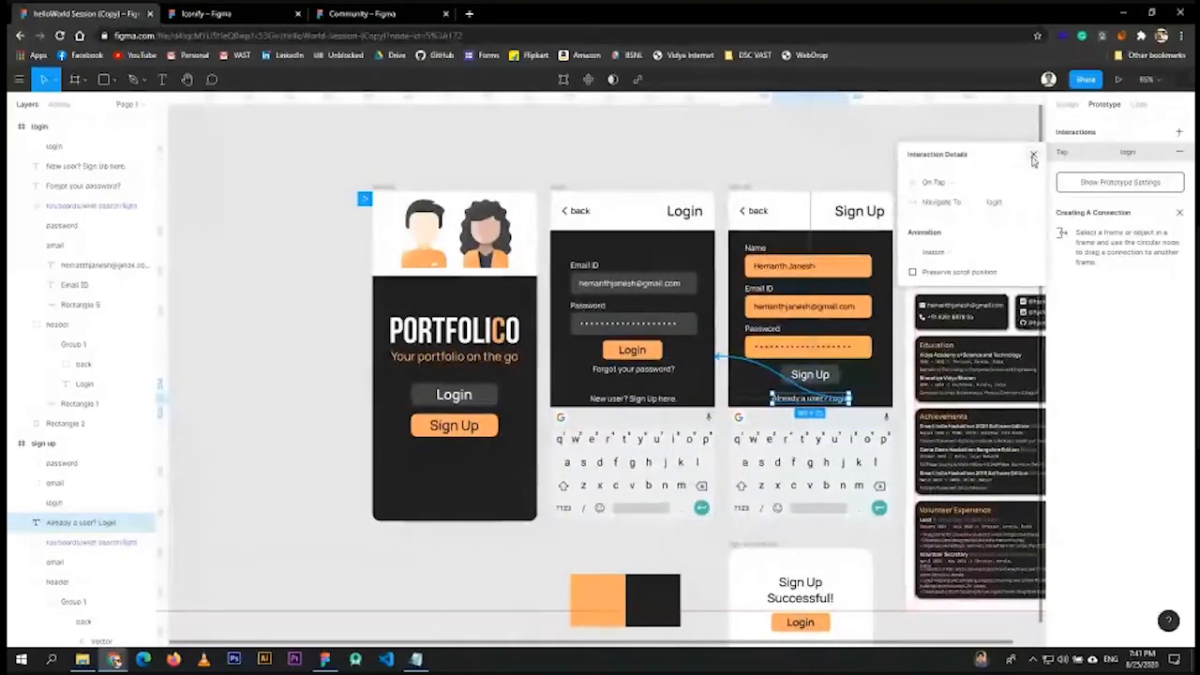
key("Escape")
- Select the sign up screen's Sign Up button
scroll(837, 370, "up", 2)
scroll(837, 370, "up", 3)
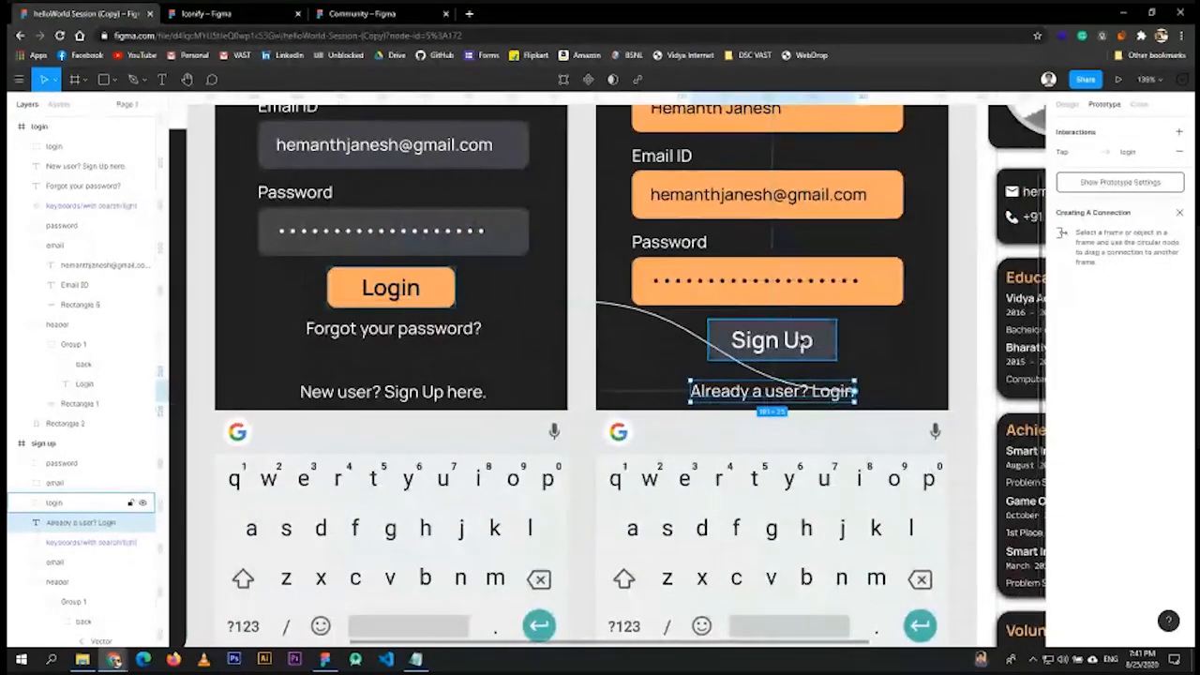
scroll(808, 343, "down", 4)
left_click(798, 365)
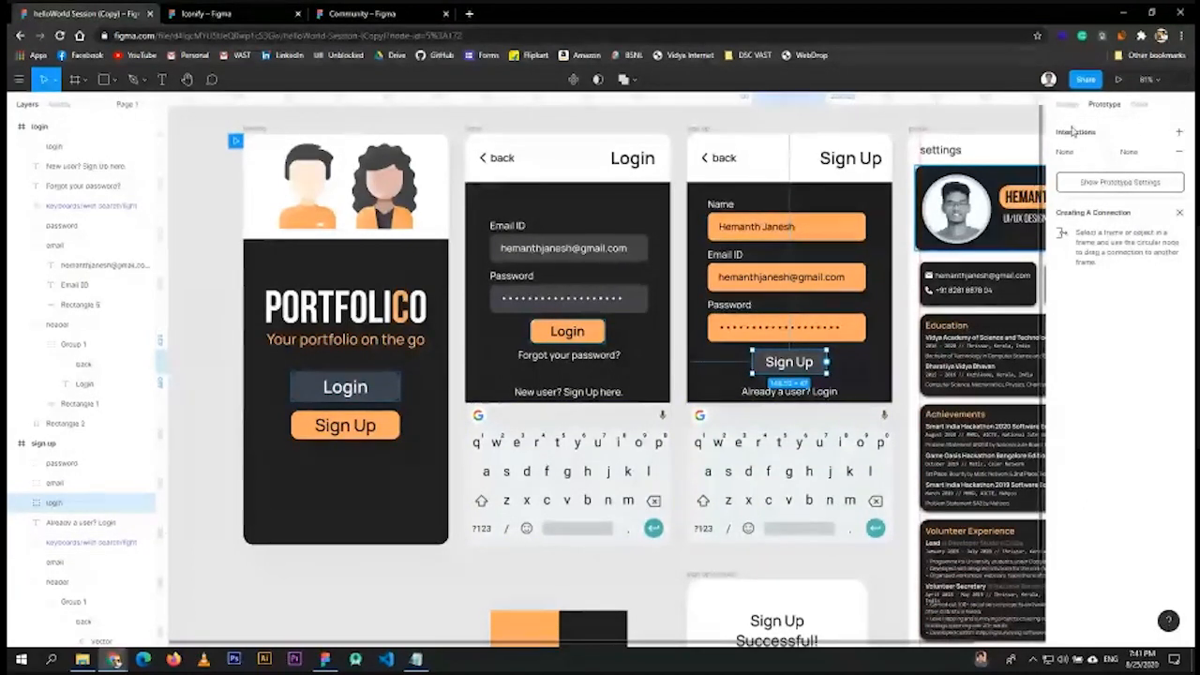
- Give the Sign Up button an On Tap → Open Overlay interaction showing the sign up overlay
left_click(1080, 157)
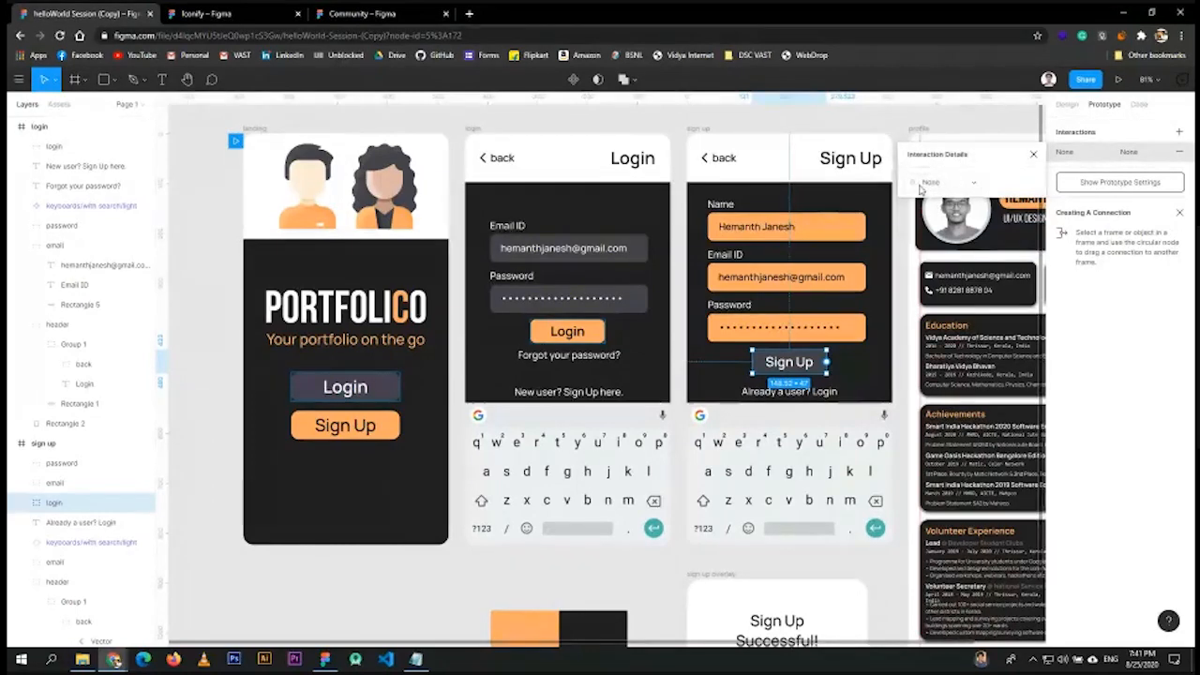
left_click(942, 184)
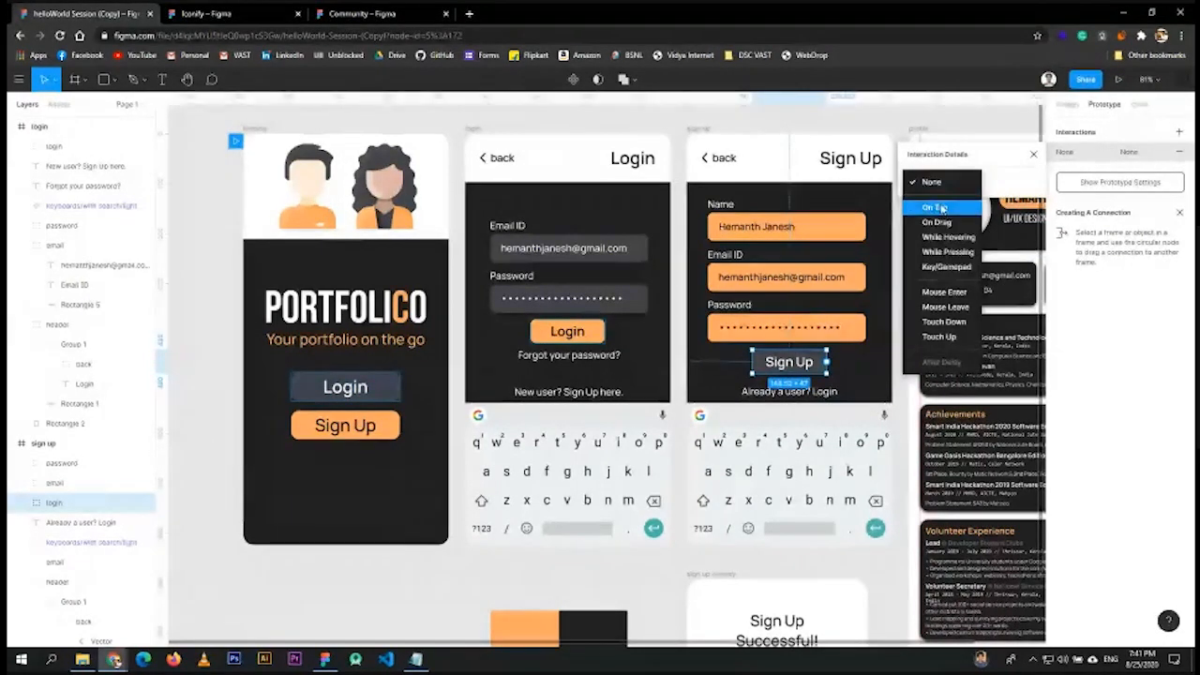
left_click(942, 208)
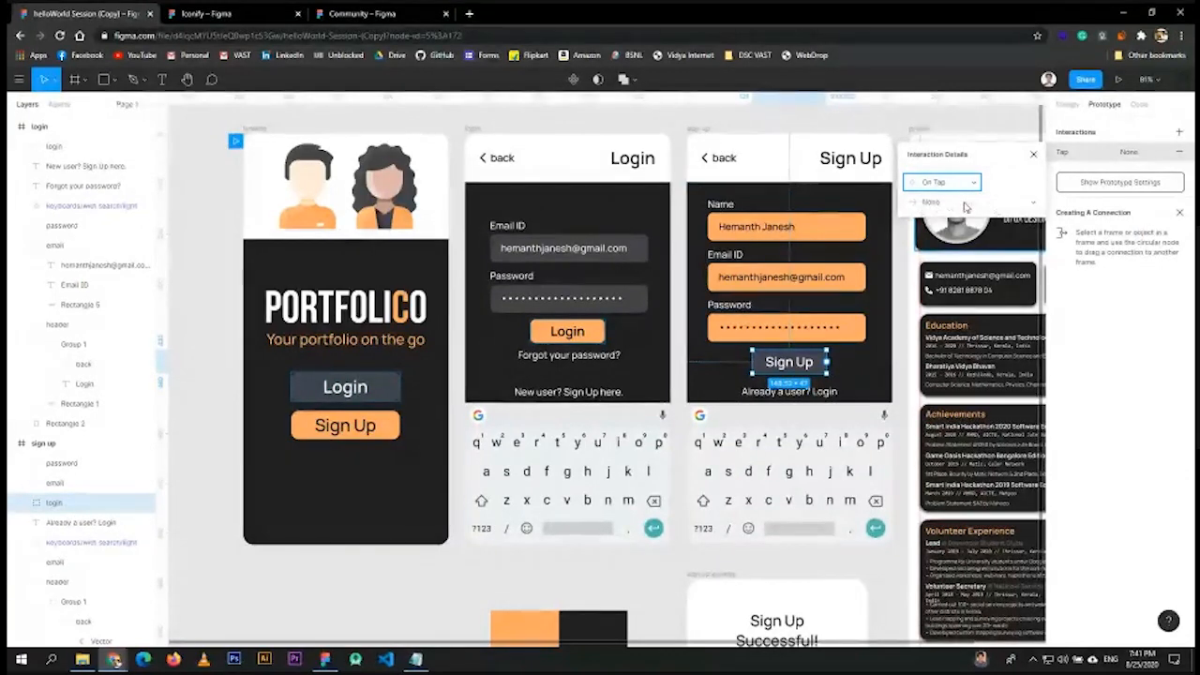
left_click(1026, 208)
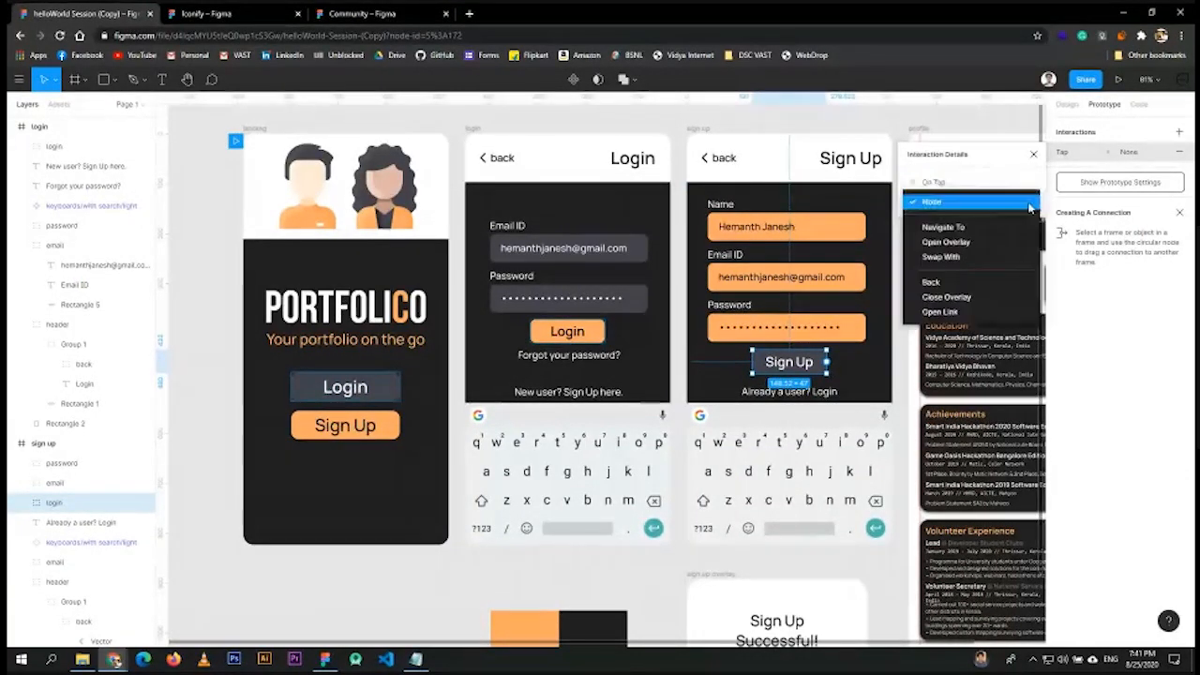
left_click(965, 246)
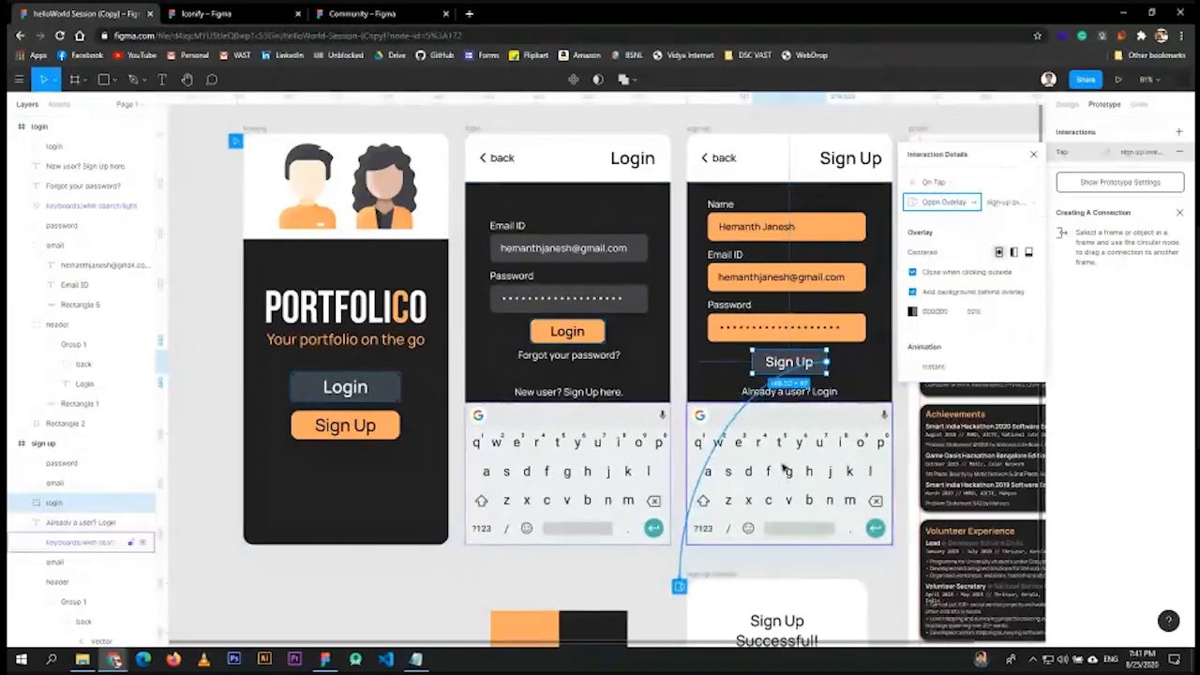
scroll(834, 317, "down", 1)
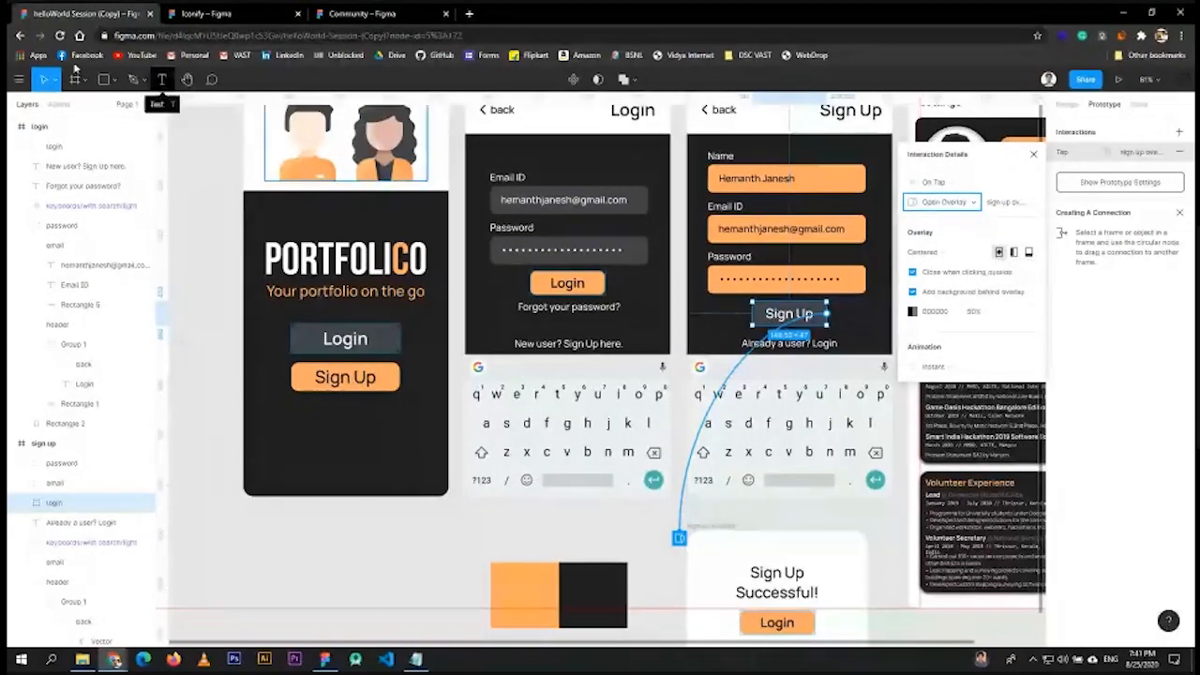
left_click(19, 79)
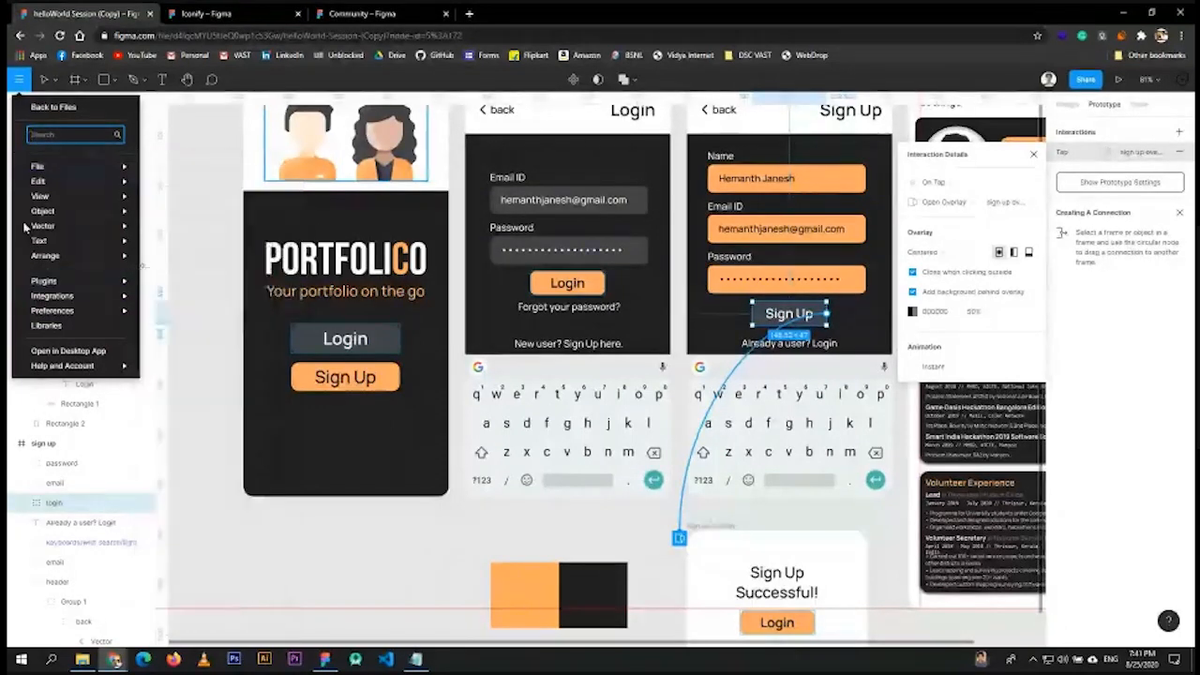
left_click(1024, 238)
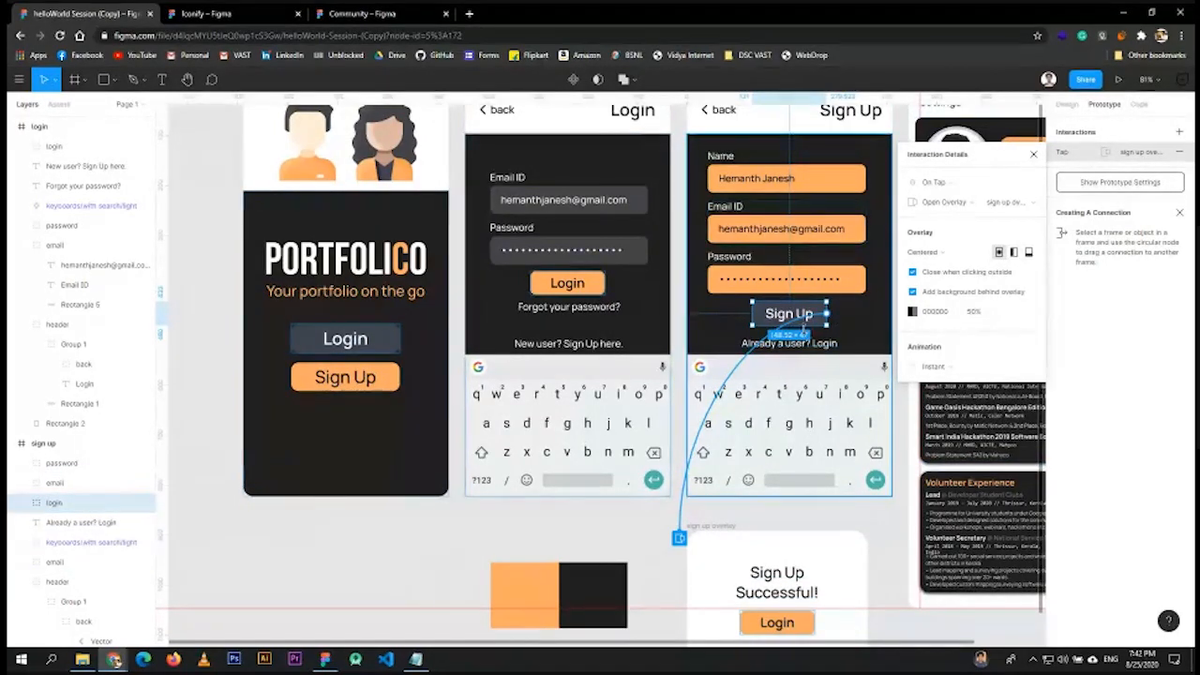
- Raise the overlay's background opacity from 50% to 80%
left_click(971, 315)
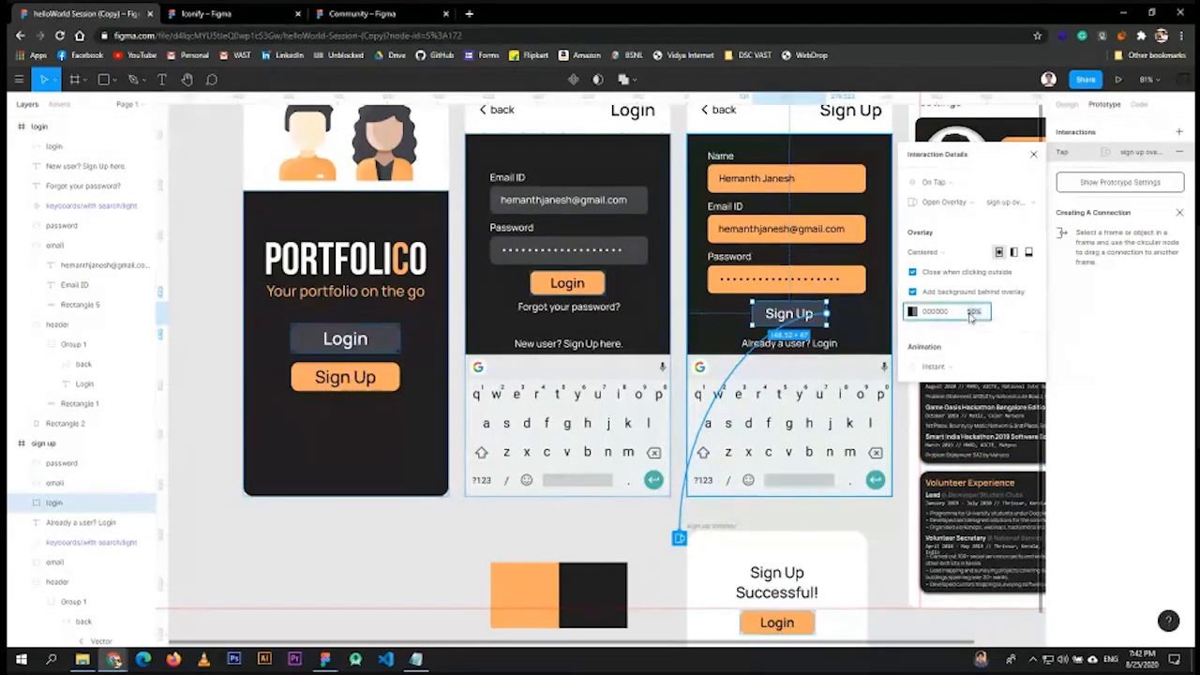
type("80")
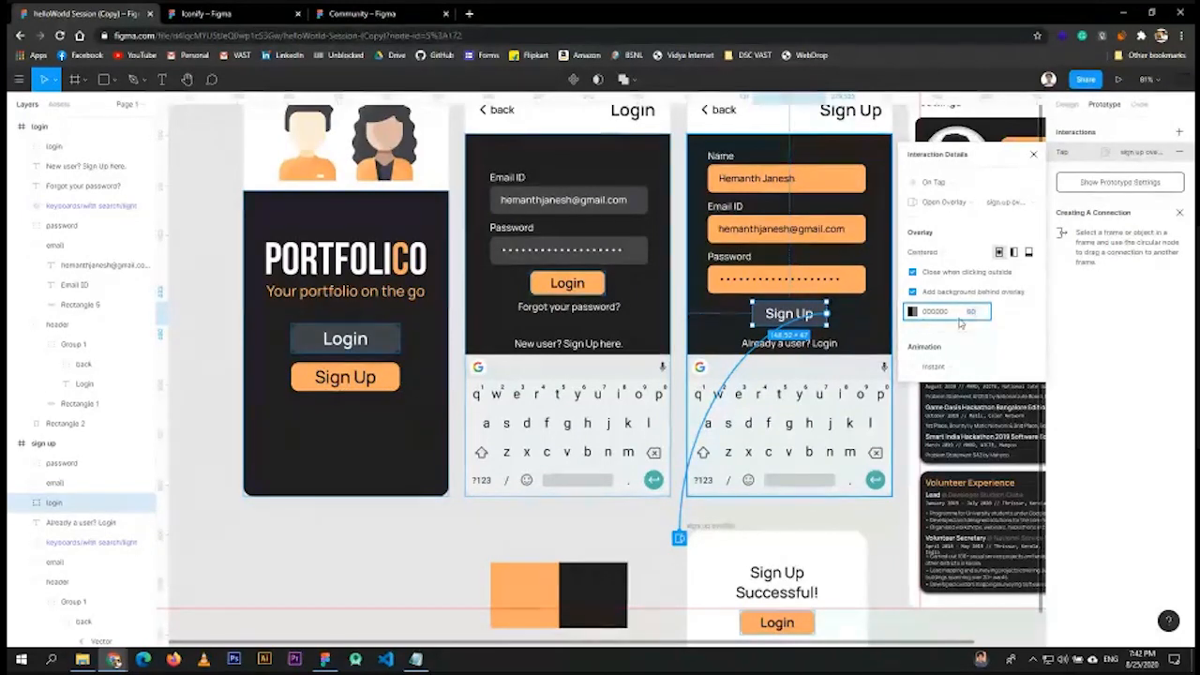
left_click(810, 308)
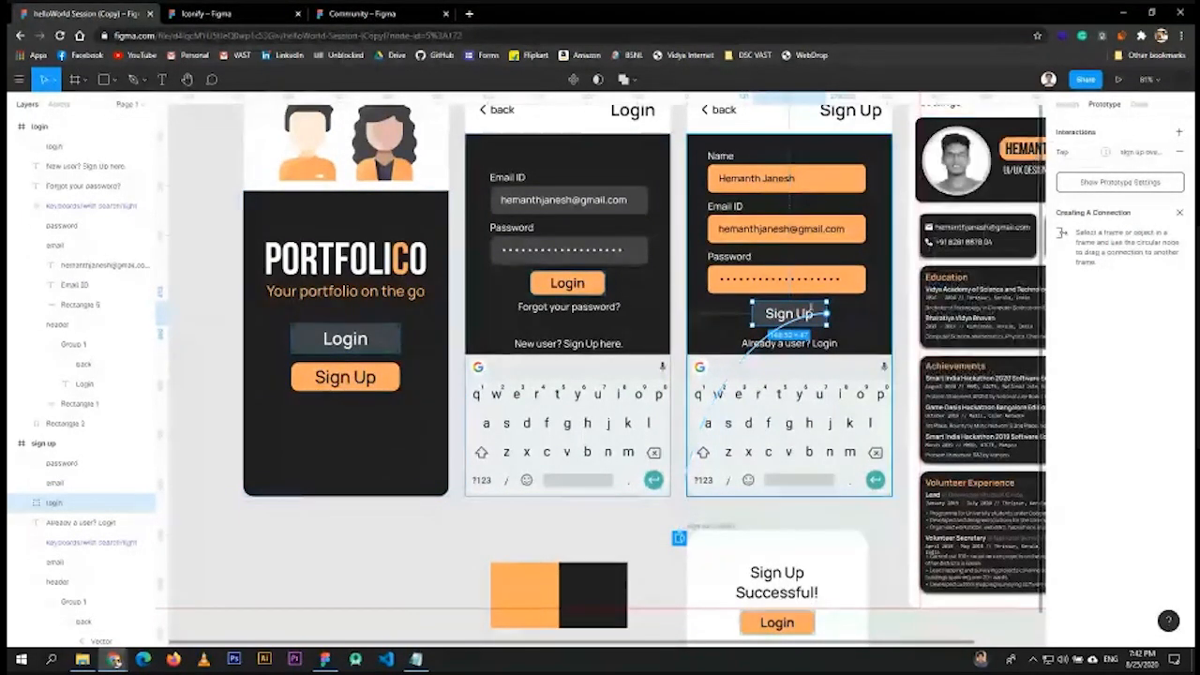
scroll(810, 310, "down", 5)
scroll(844, 337, "up", 4)
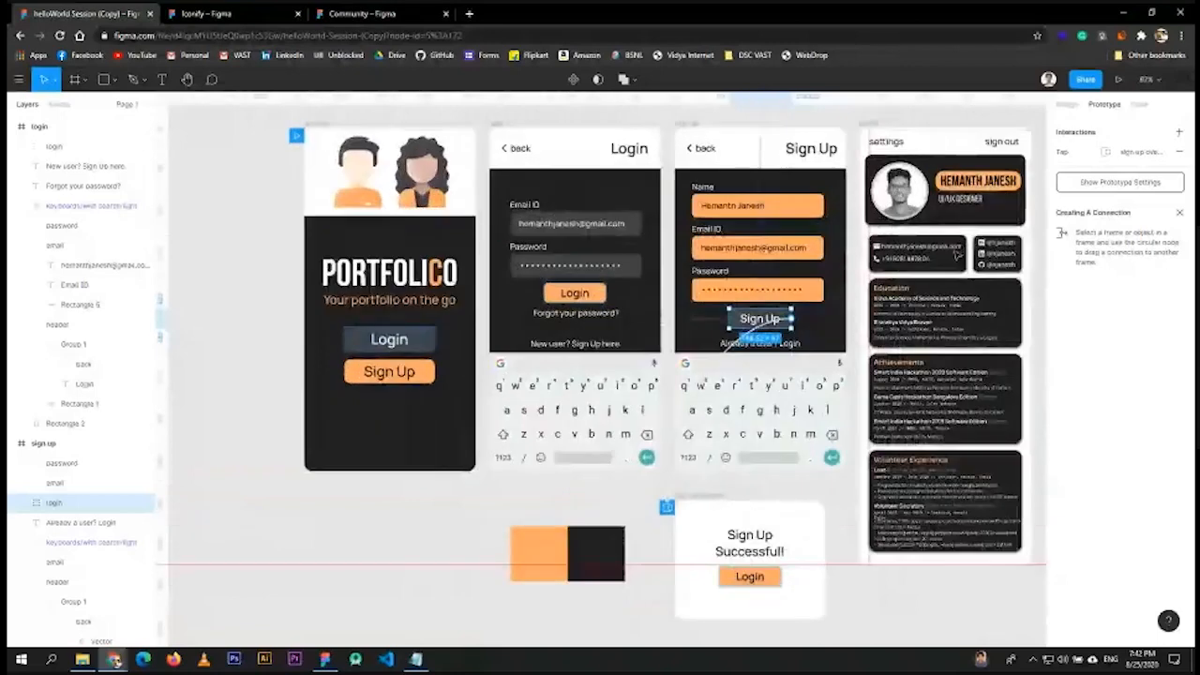
scroll(956, 253, "up", 2)
- Link the profile frame's sign out text to the login frame
left_click(1001, 190)
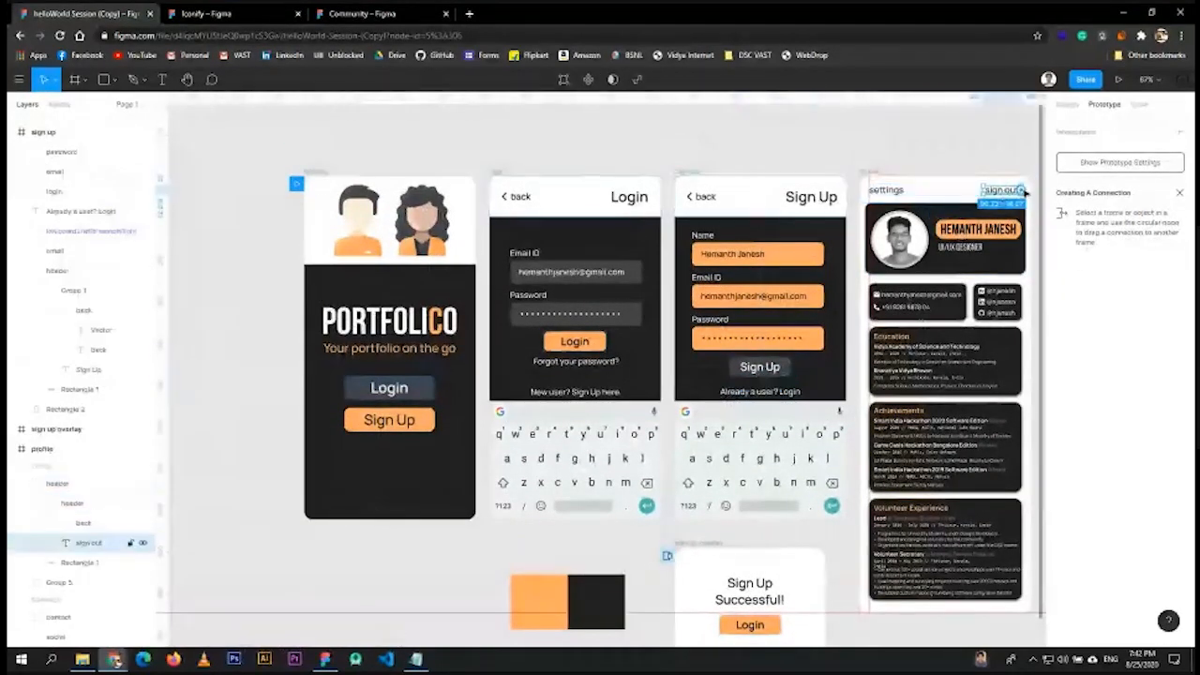
left_click_drag(1024, 192, 622, 324)
left_click(1037, 155)
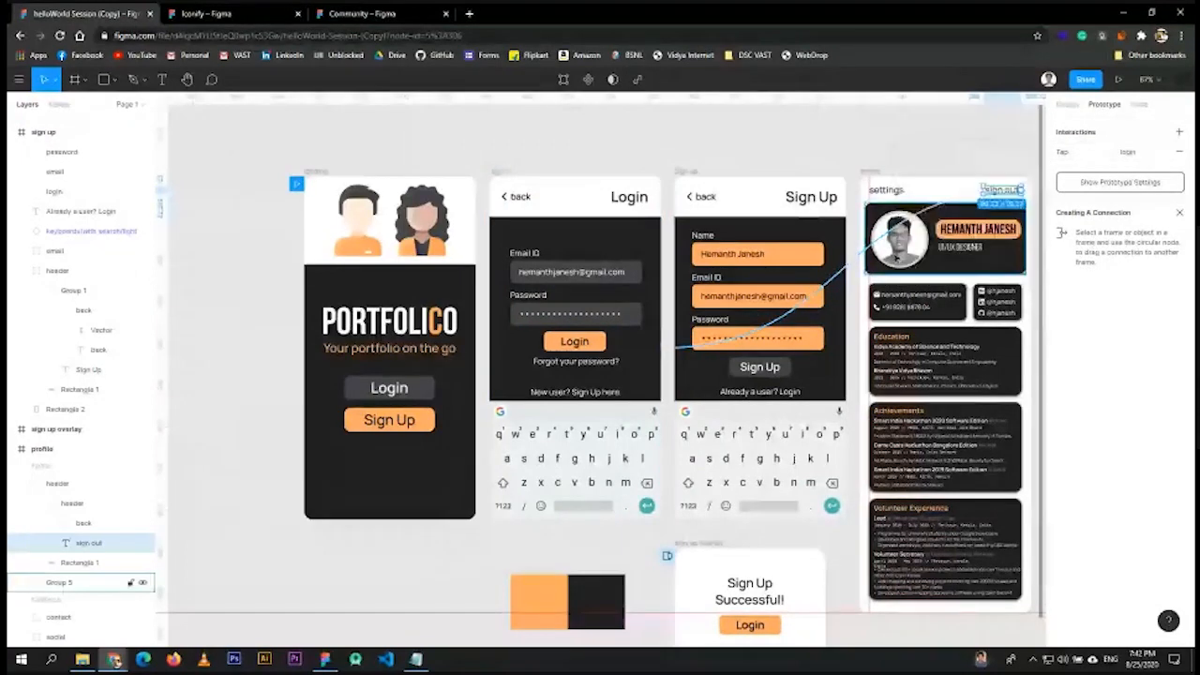
scroll(874, 316, "down", 3)
scroll(958, 412, "up", 2)
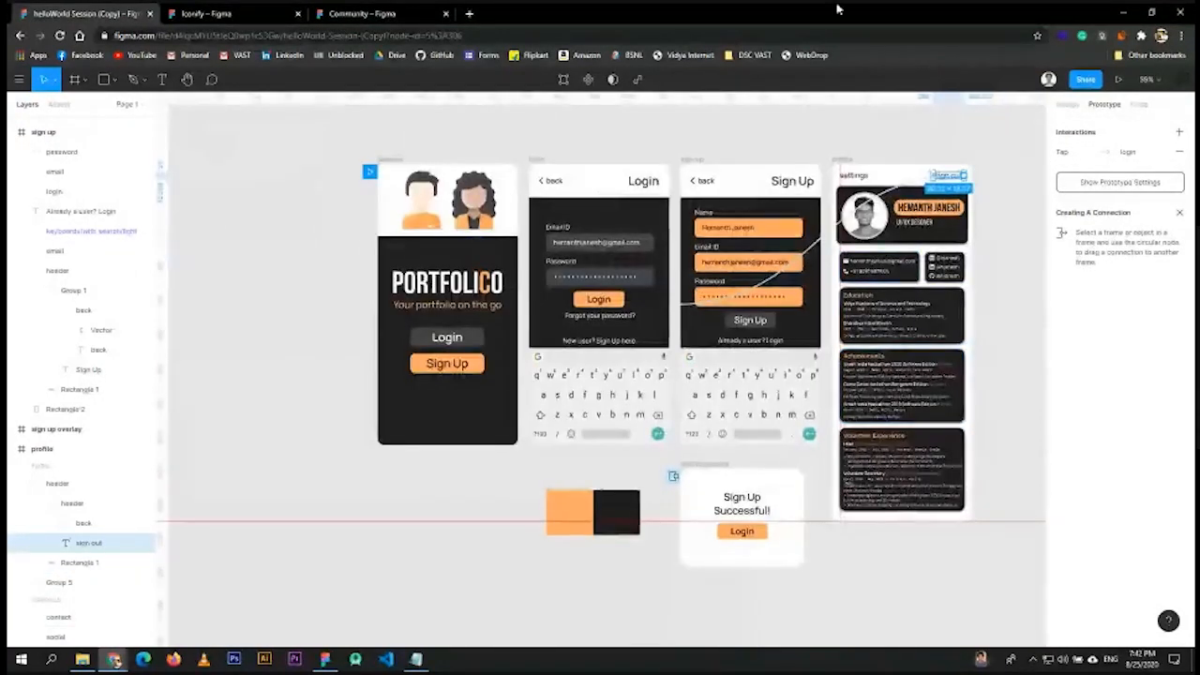
- Choose landing as the prototype's starting frame and launch the preview
left_click(573, 132)
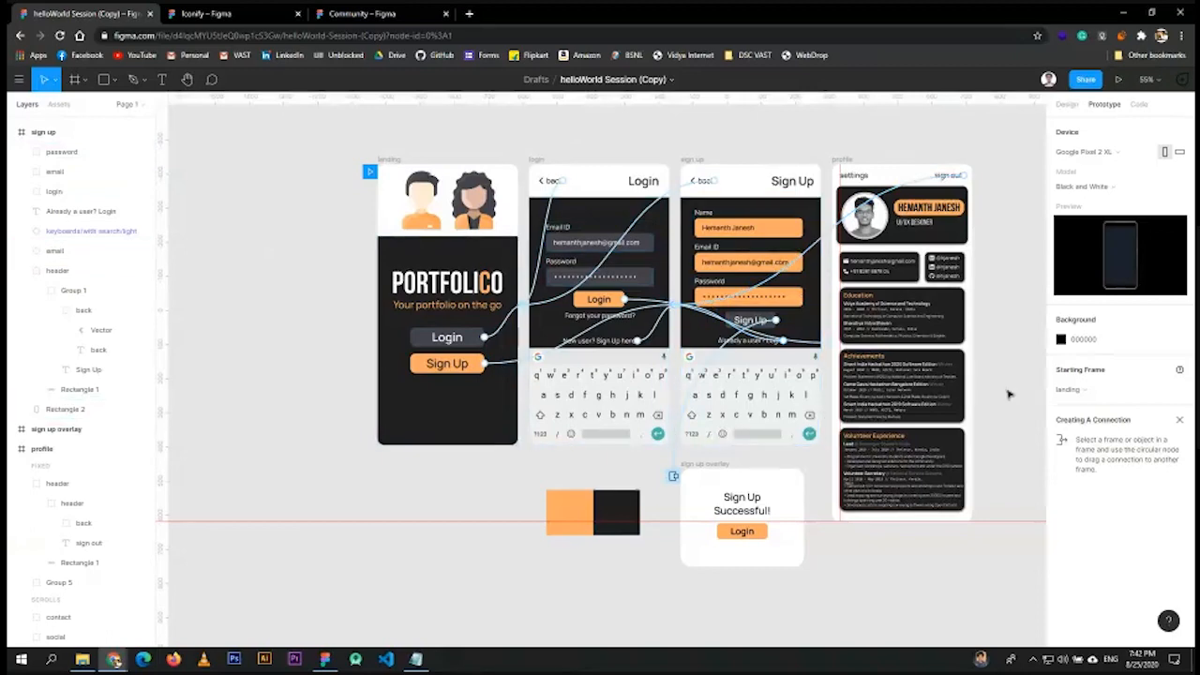
left_click(1084, 392)
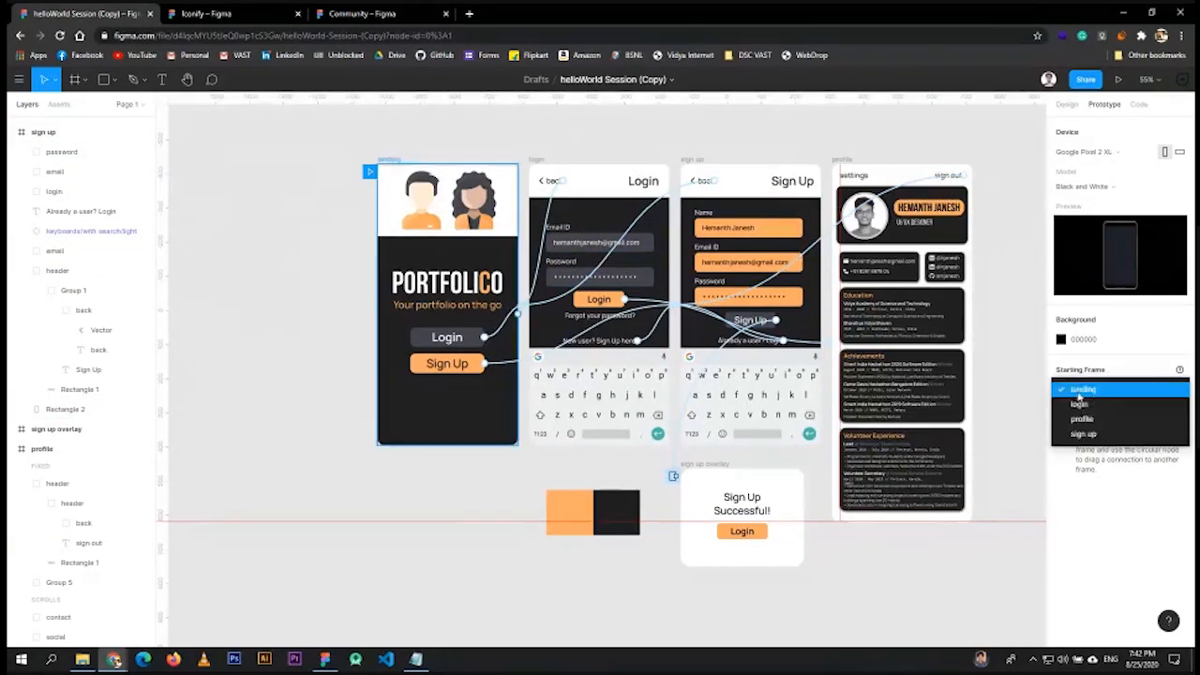
left_click(1079, 392)
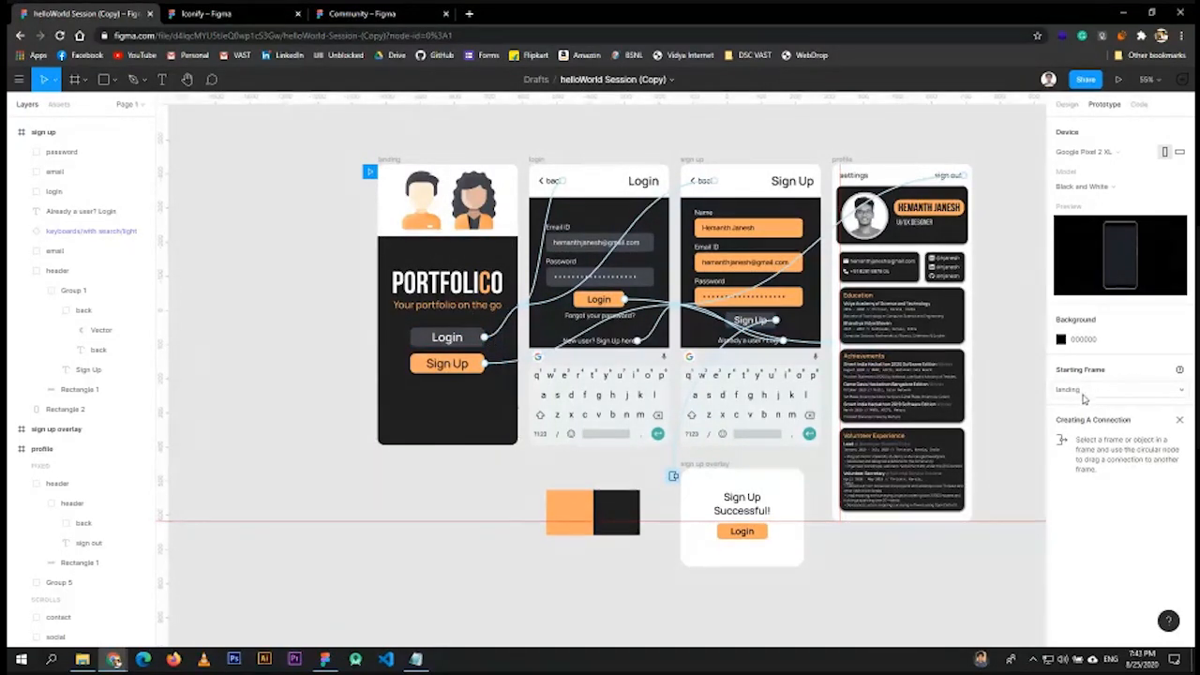
left_click(1083, 391)
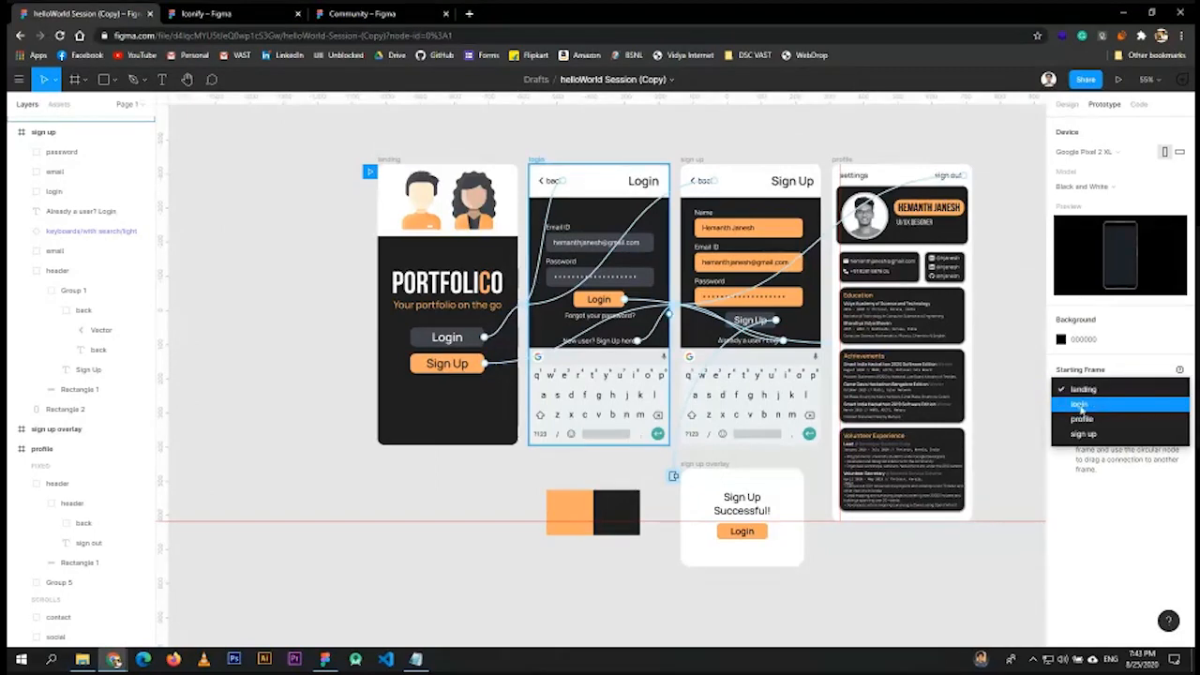
key("Up")
key("Up")
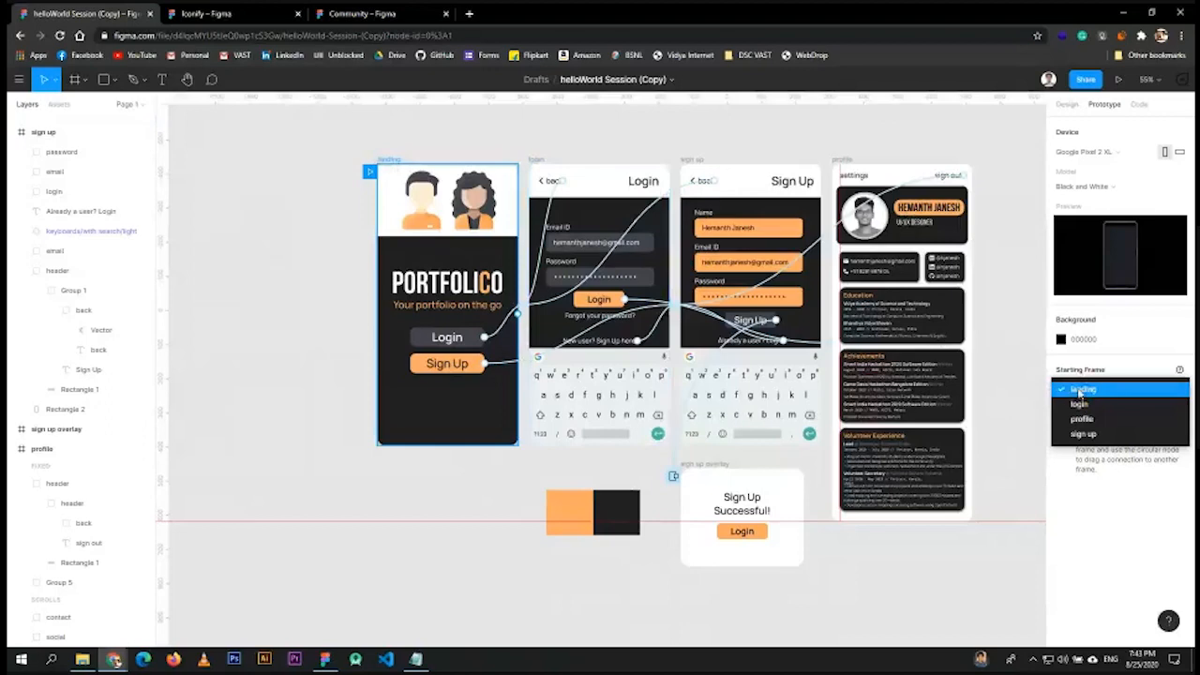
left_click(1080, 394)
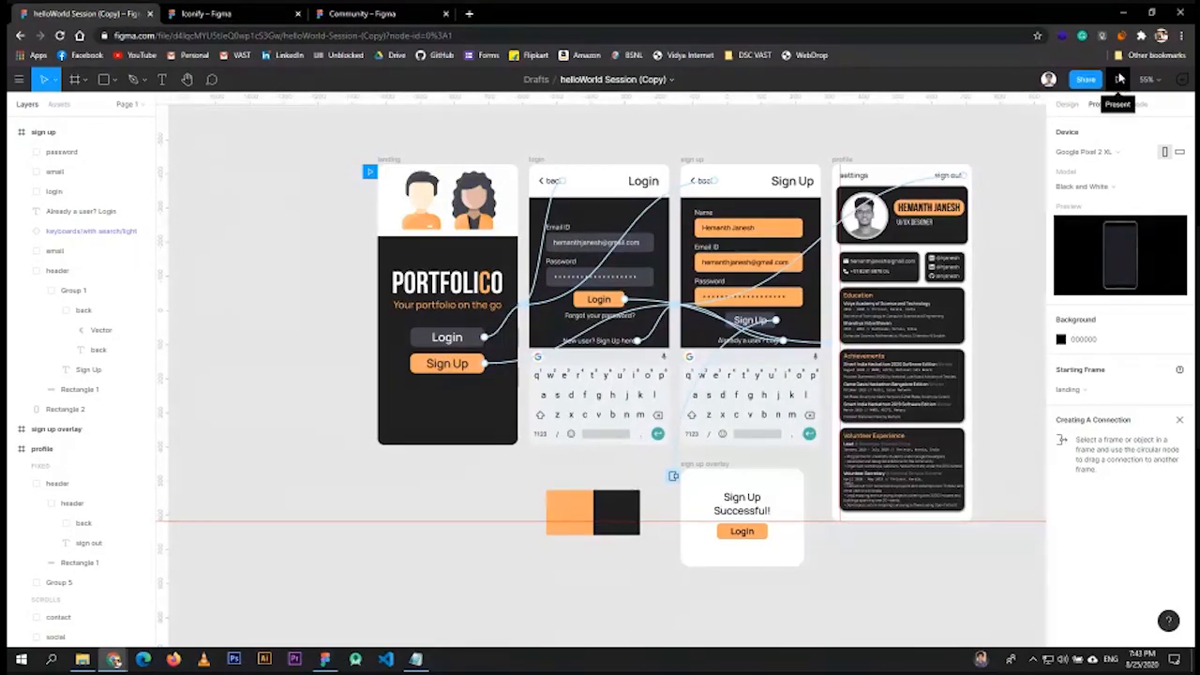
left_click(1119, 79)
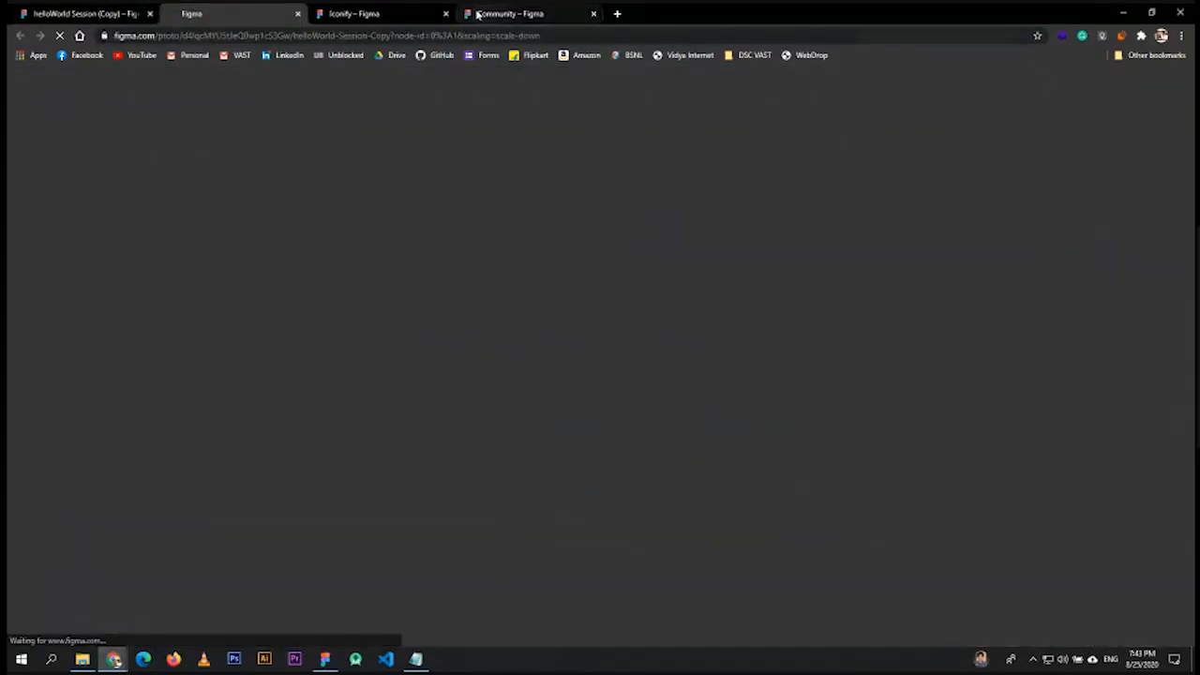
- Close the Iconify and Community tabs and tap from landing through Login to the profile screen
left_click(445, 13)
left_click(445, 13)
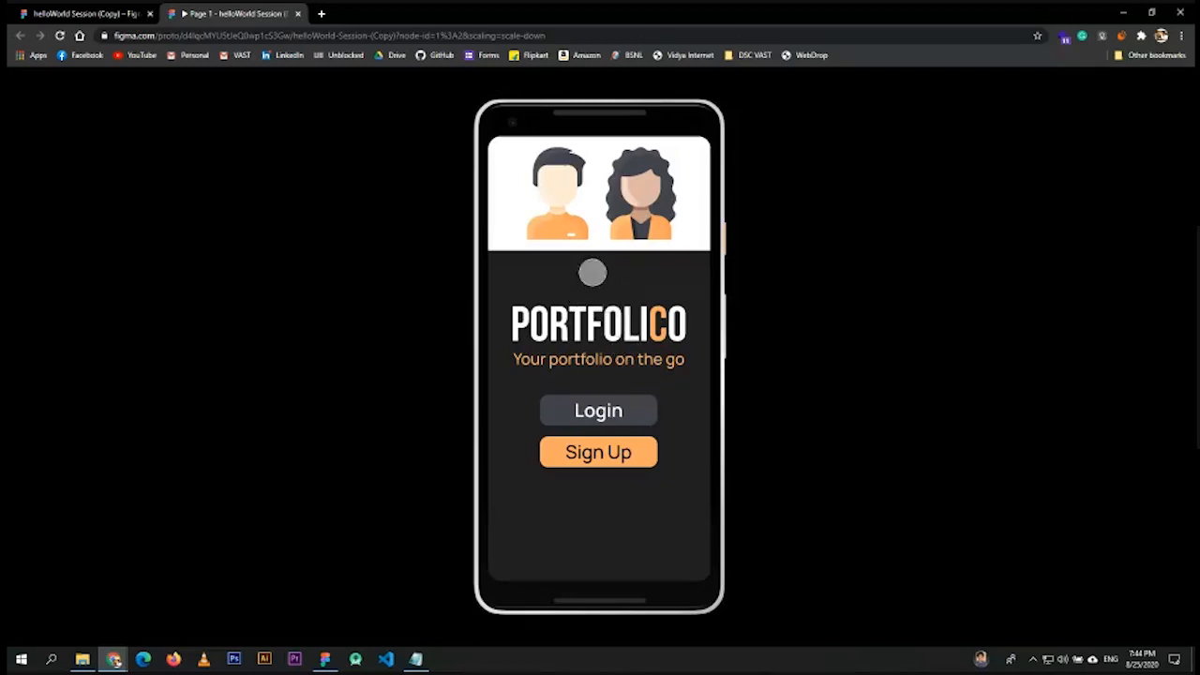
left_click(598, 411)
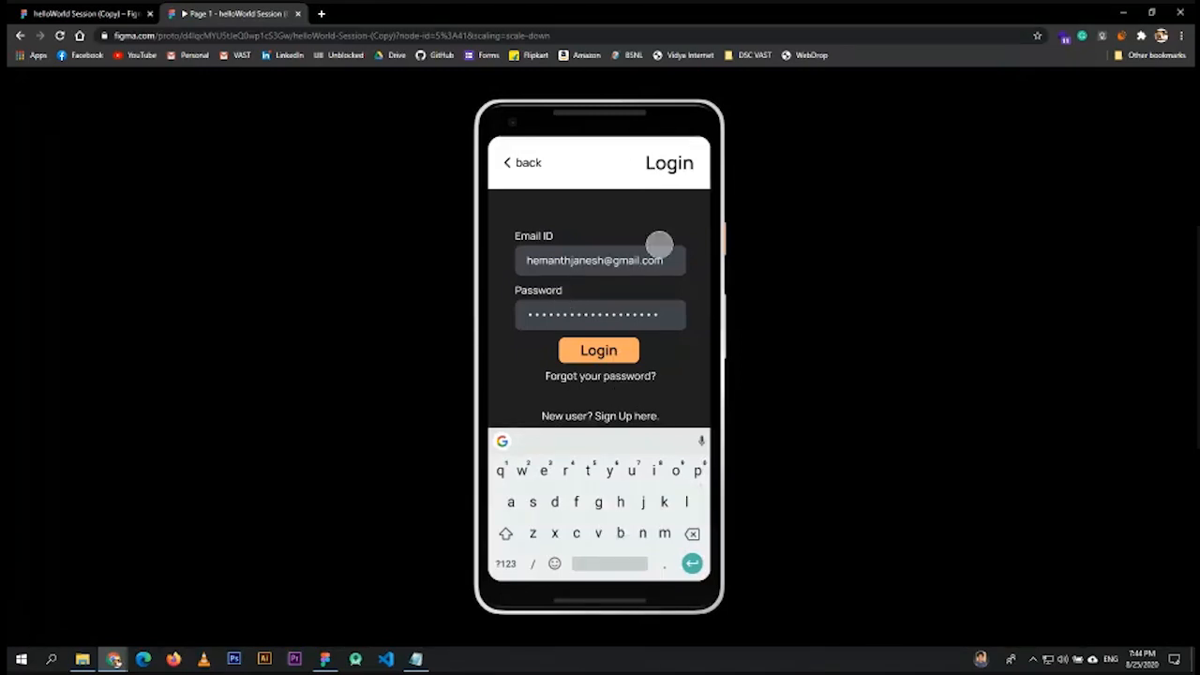
left_click(513, 162)
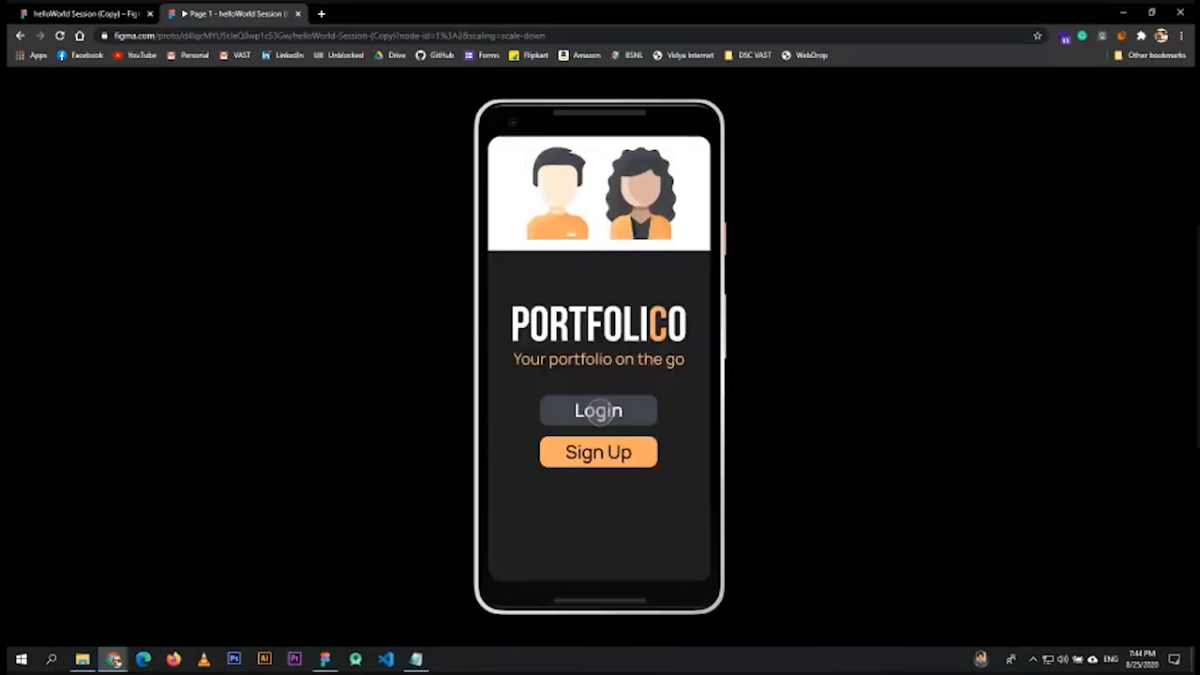
left_click(598, 410)
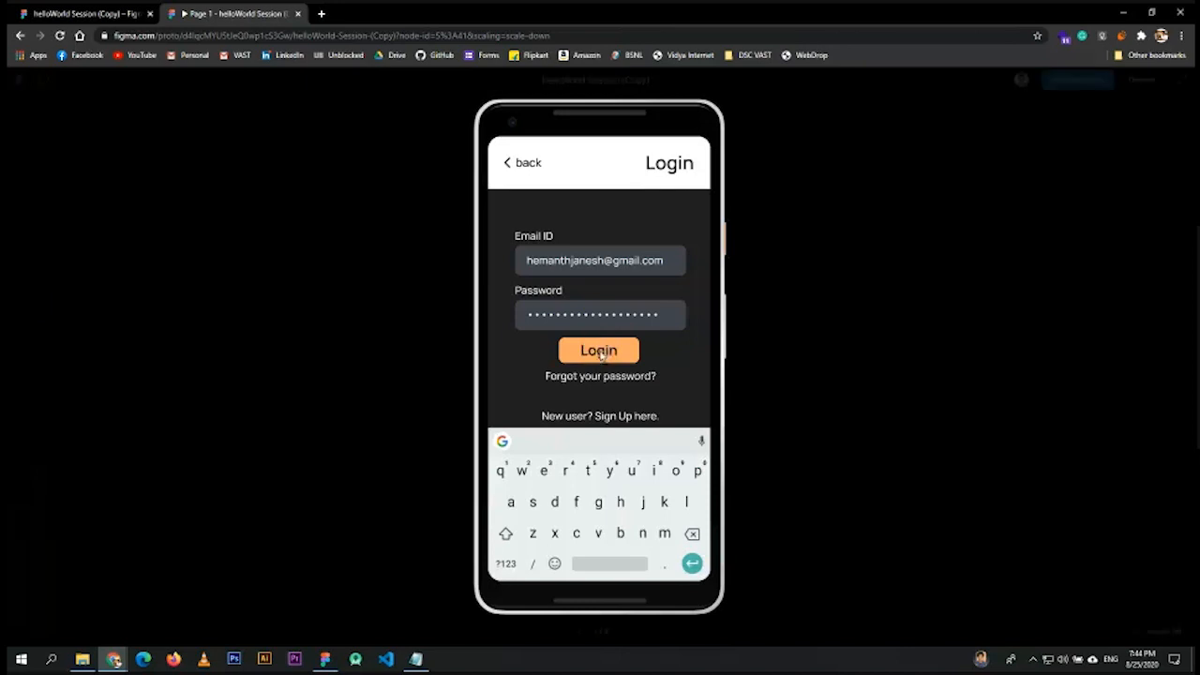
left_click(598, 350)
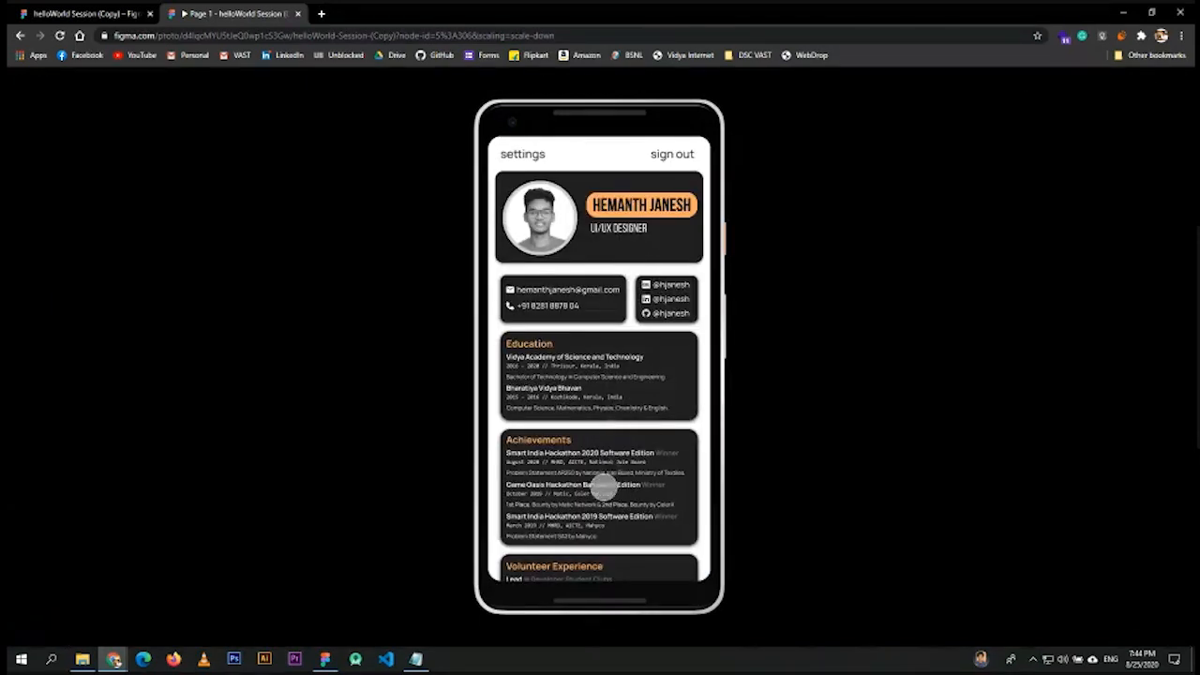
- Scroll the profile screen, then sign out back to the Login screen
scroll(603, 485, "down", 2)
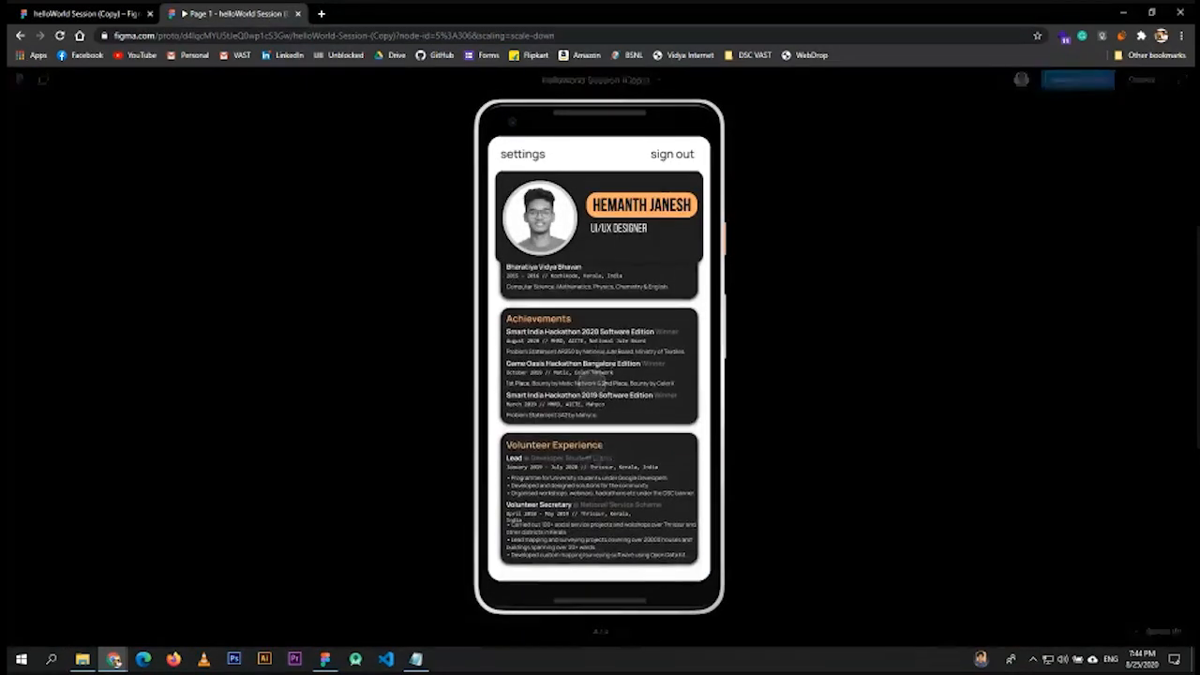
scroll(603, 397, "up", 3)
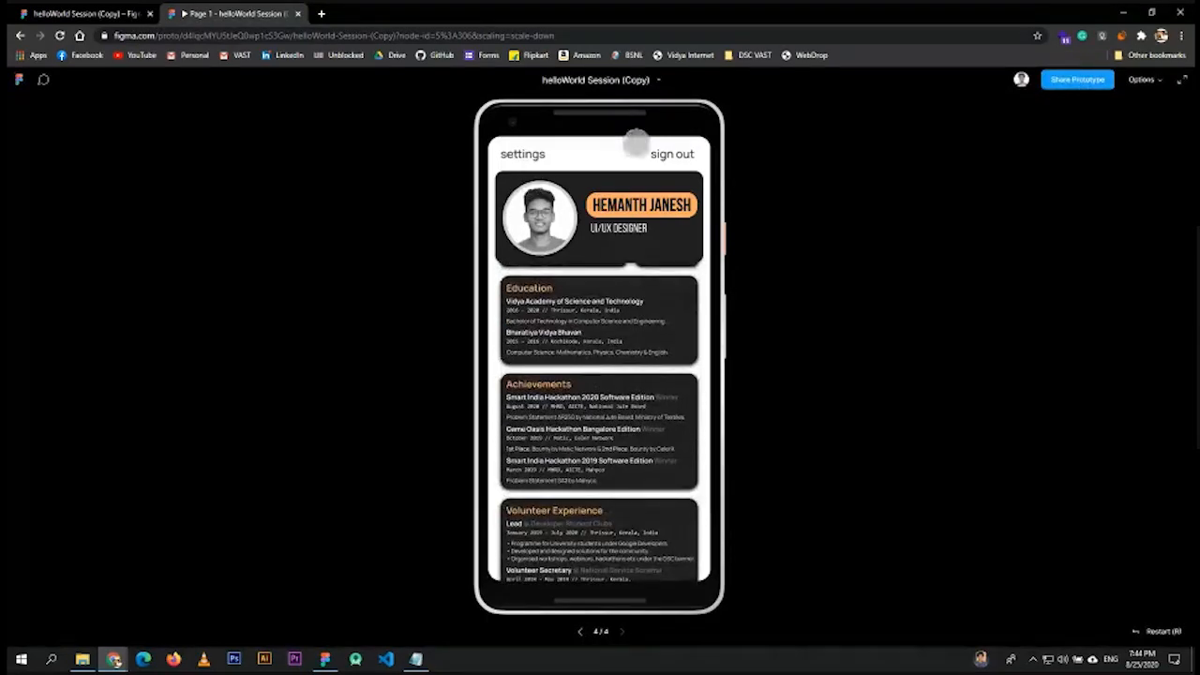
scroll(585, 483, "up", 2)
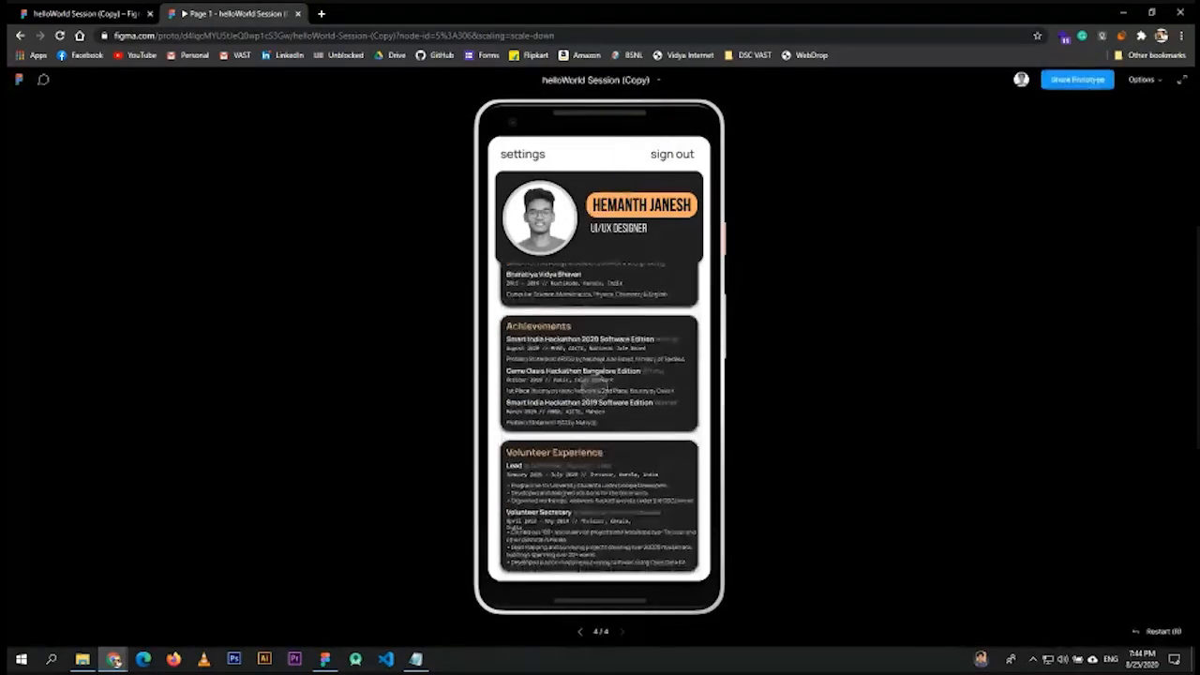
scroll(605, 412, "down", 3)
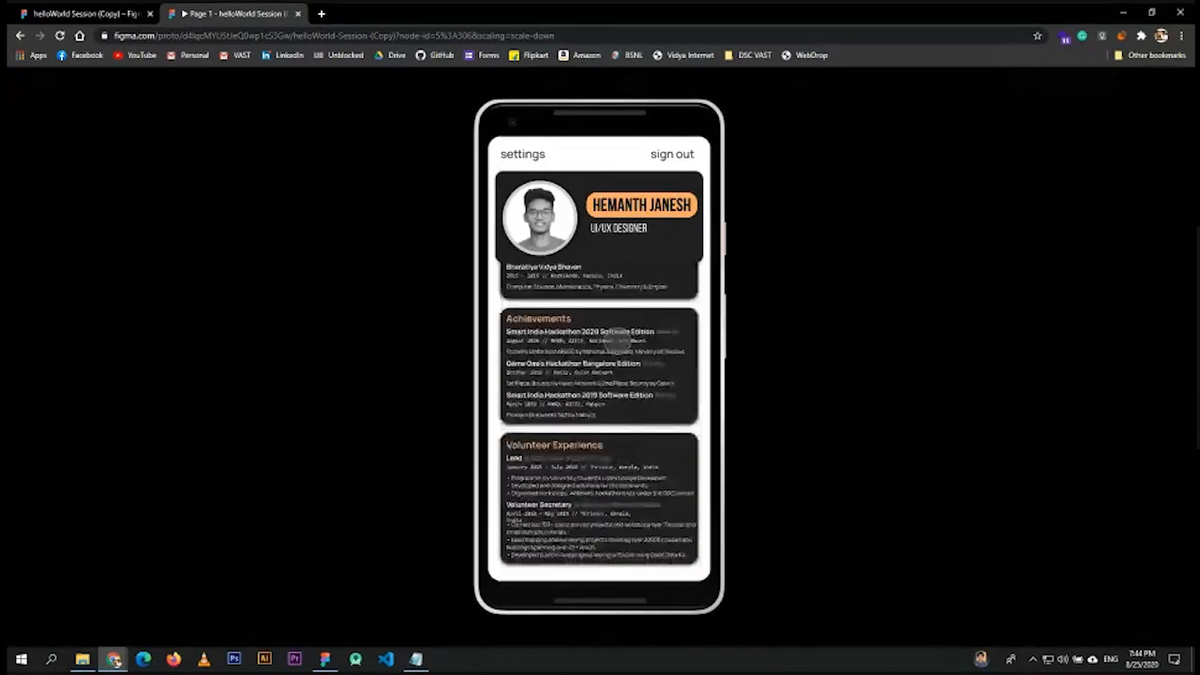
scroll(616, 384, "up", 2)
scroll(600, 365, "up", 1)
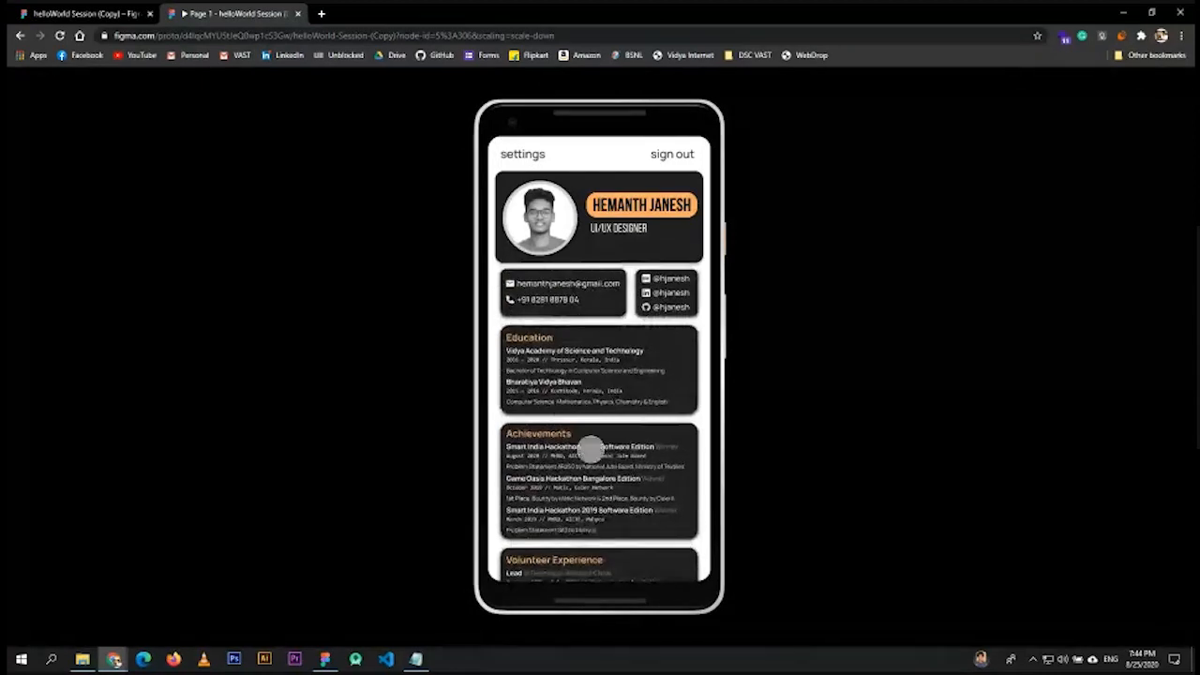
scroll(595, 440, "down", 3)
scroll(600, 394, "up", 2)
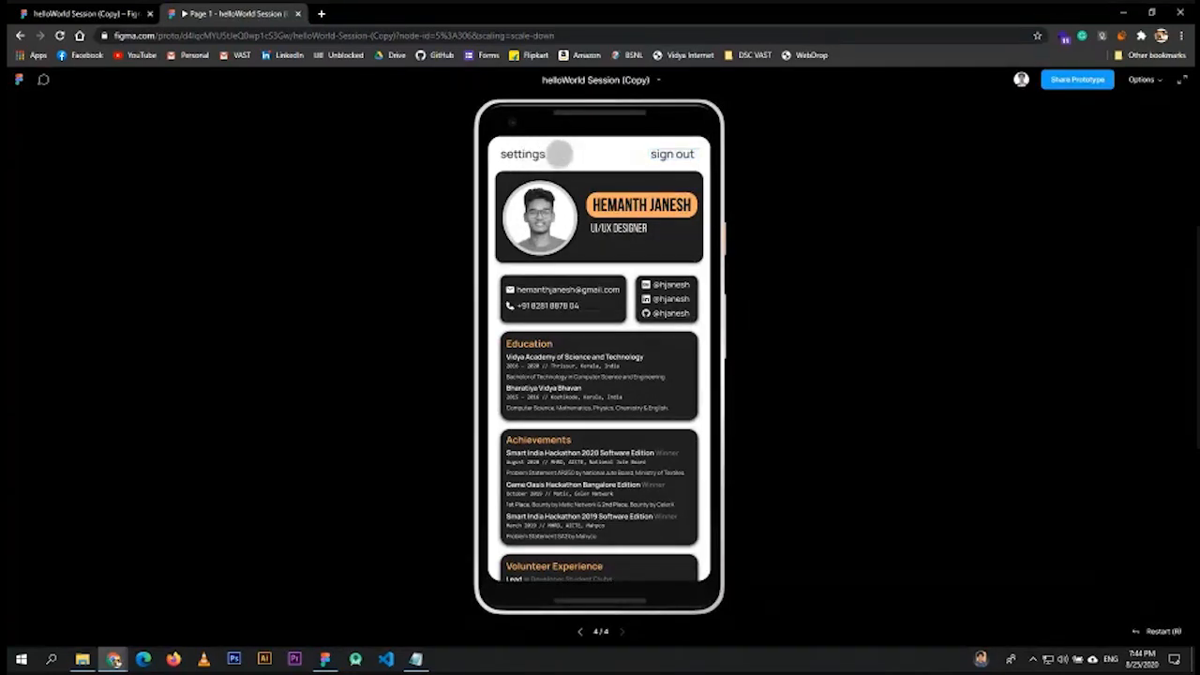
left_click(675, 152)
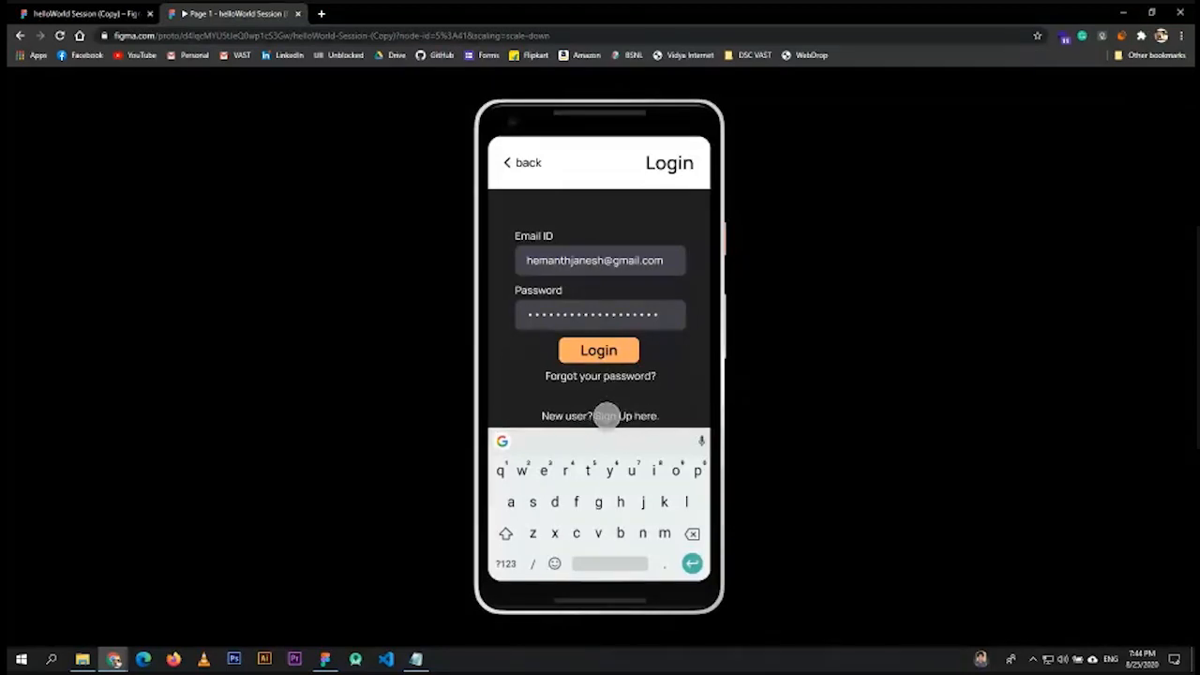
- Reach the Sign Up form and submit it to show the Sign Up Successful popup
left_click(606, 415)
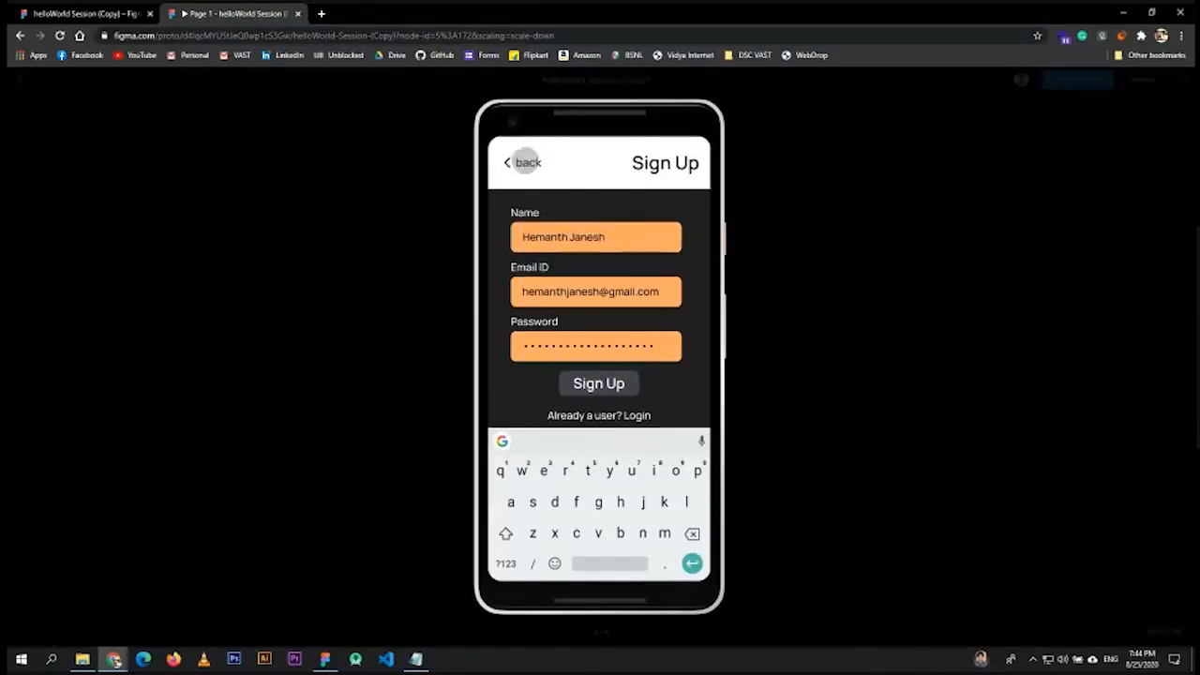
left_click(517, 161)
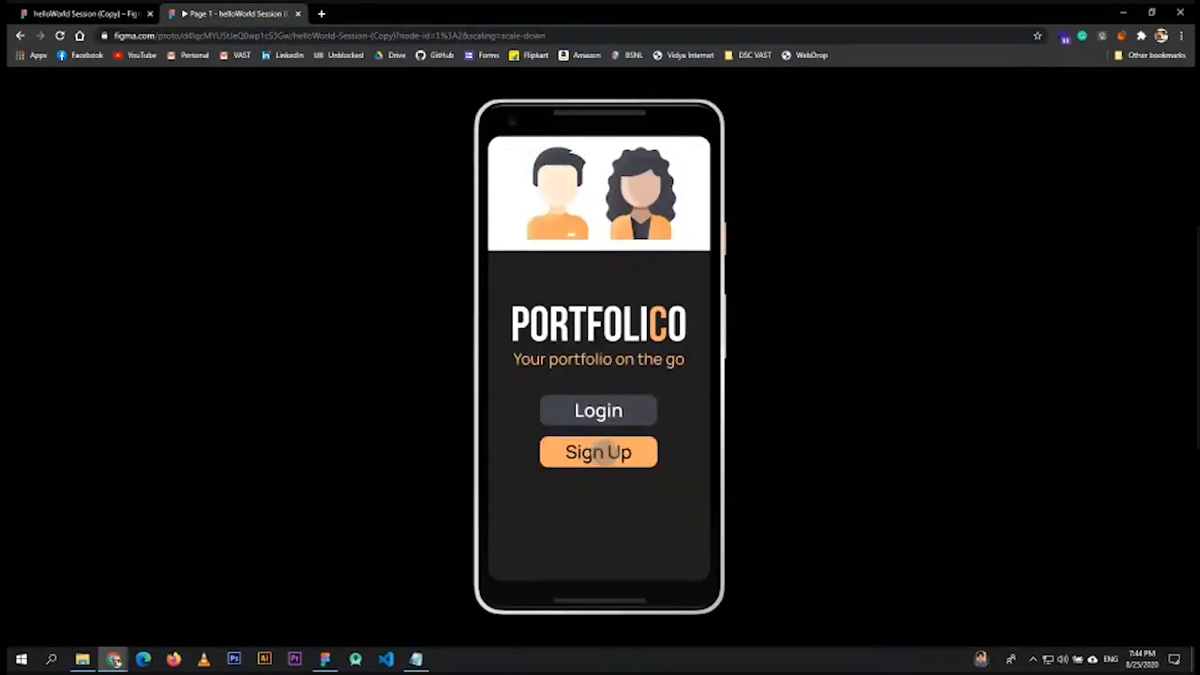
left_click(600, 452)
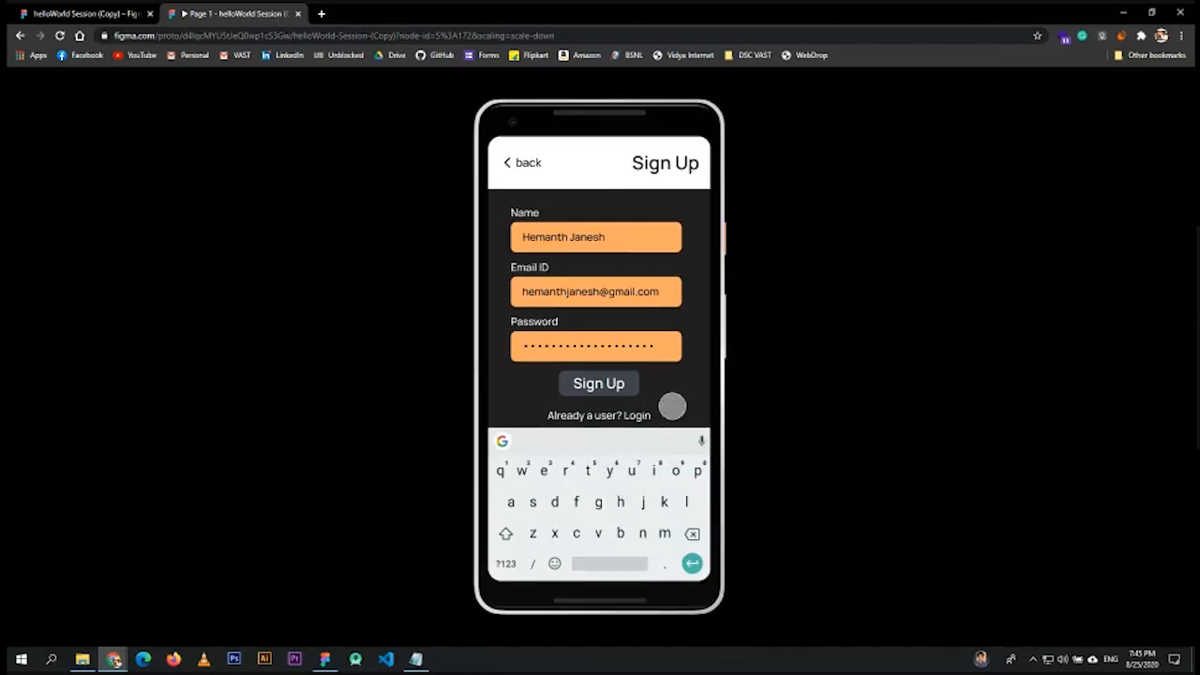
left_click(598, 385)
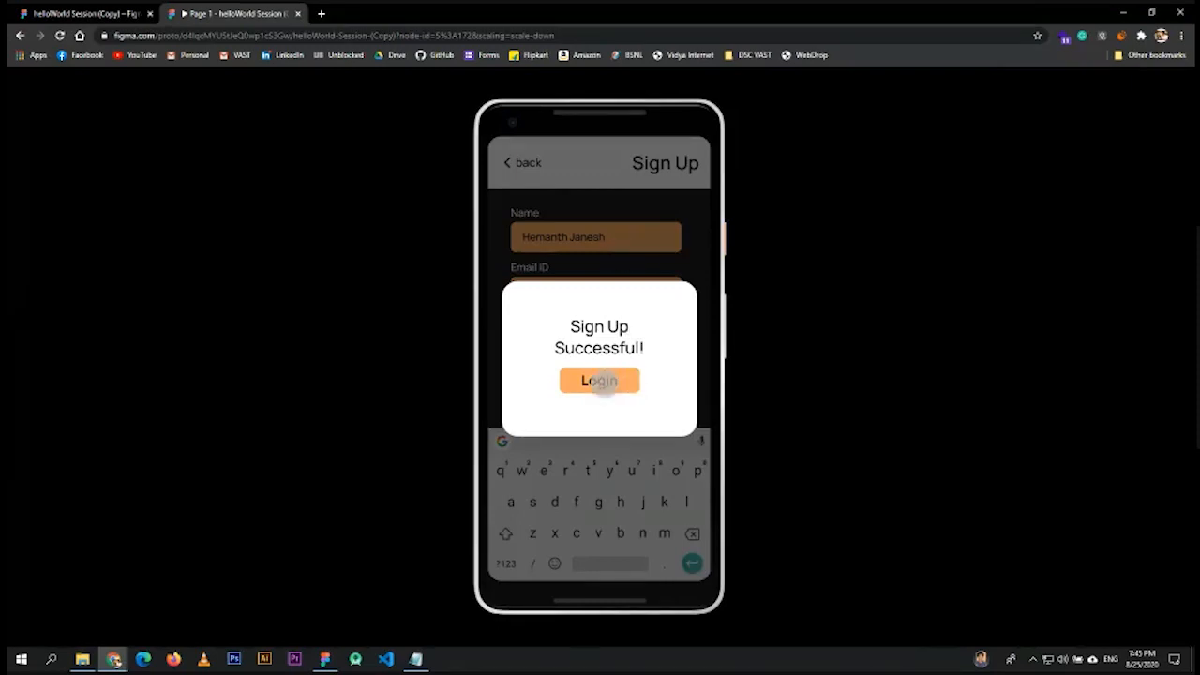
- Connect the success overlay's Login button to the login frame and test it in the prototype
left_click(72, 12)
left_click(761, 531)
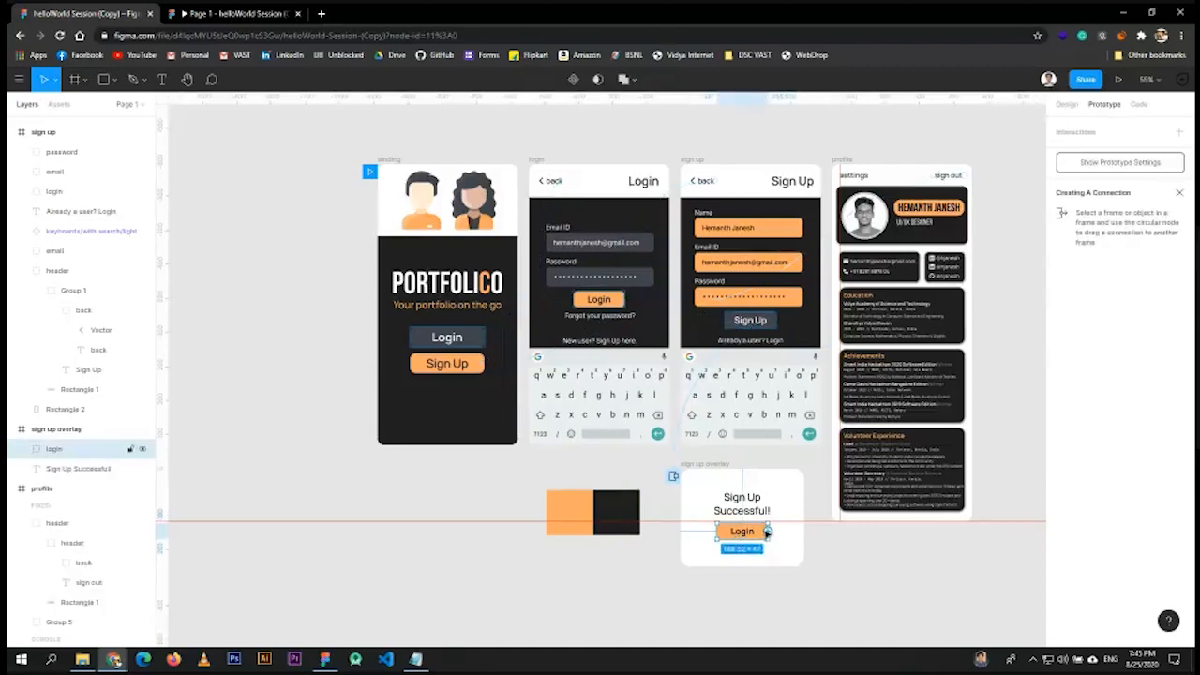
left_click_drag(767, 530, 600, 403)
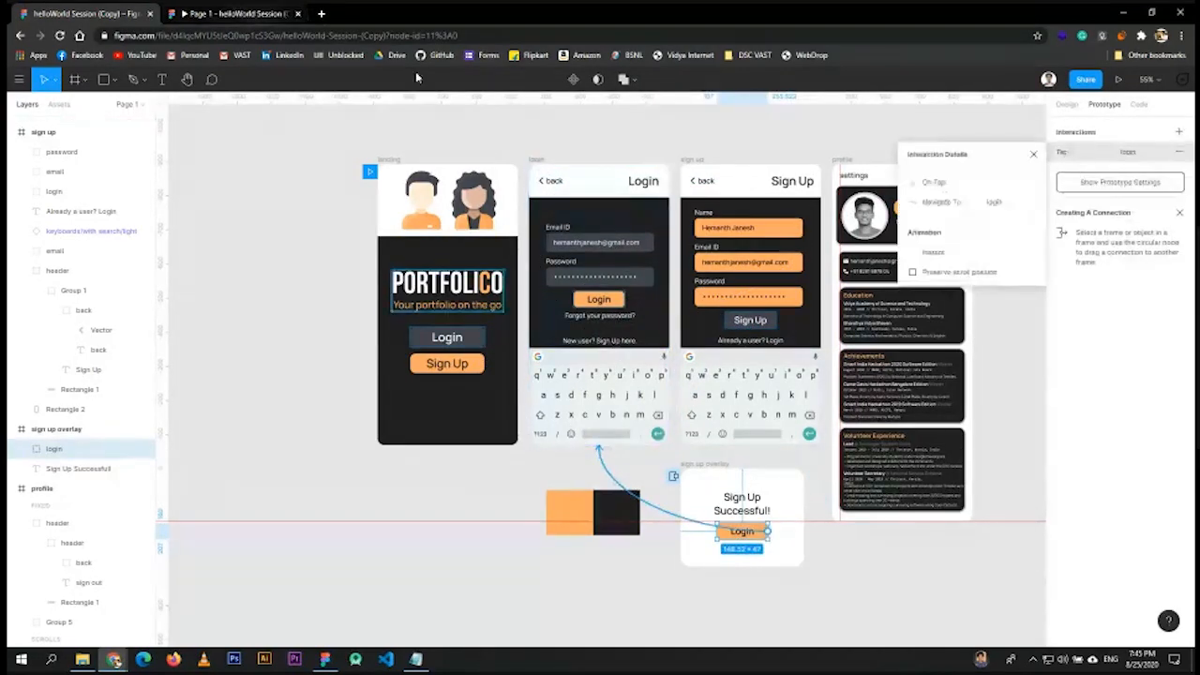
left_click(1033, 153)
left_click(215, 11)
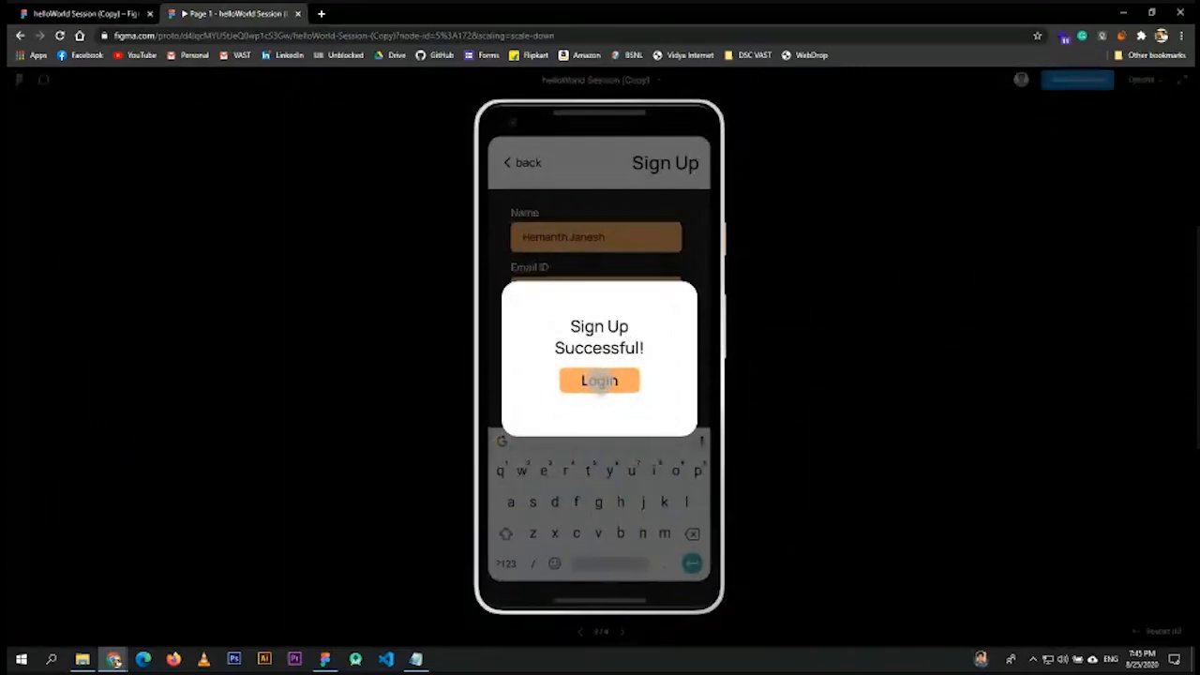
left_click(599, 381)
- Log in to the profile, sign out, go back to the welcome screen, and open Sign Up
left_click(598, 350)
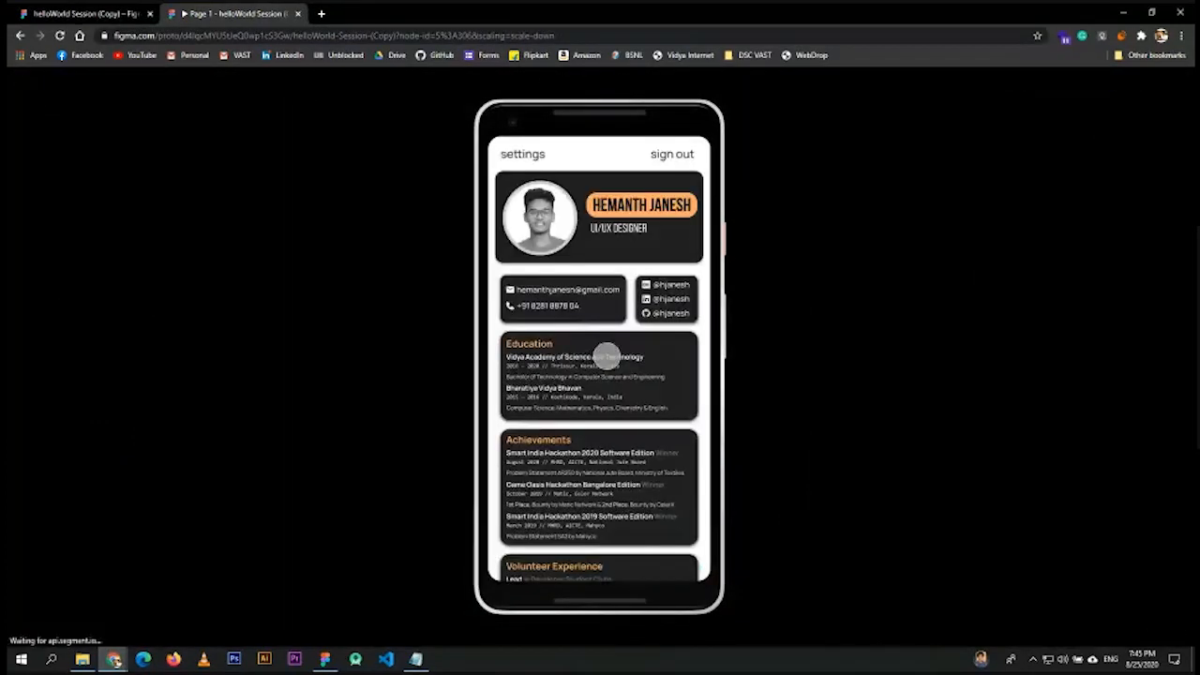
left_click(671, 155)
left_click(522, 162)
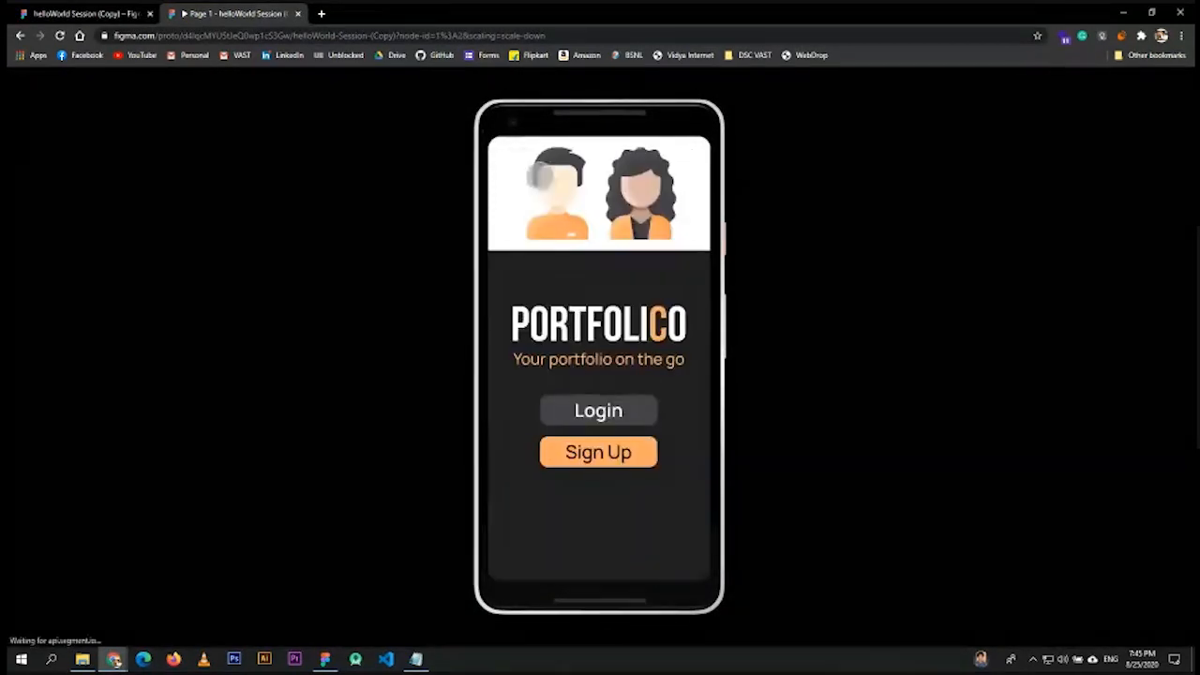
left_click(604, 446)
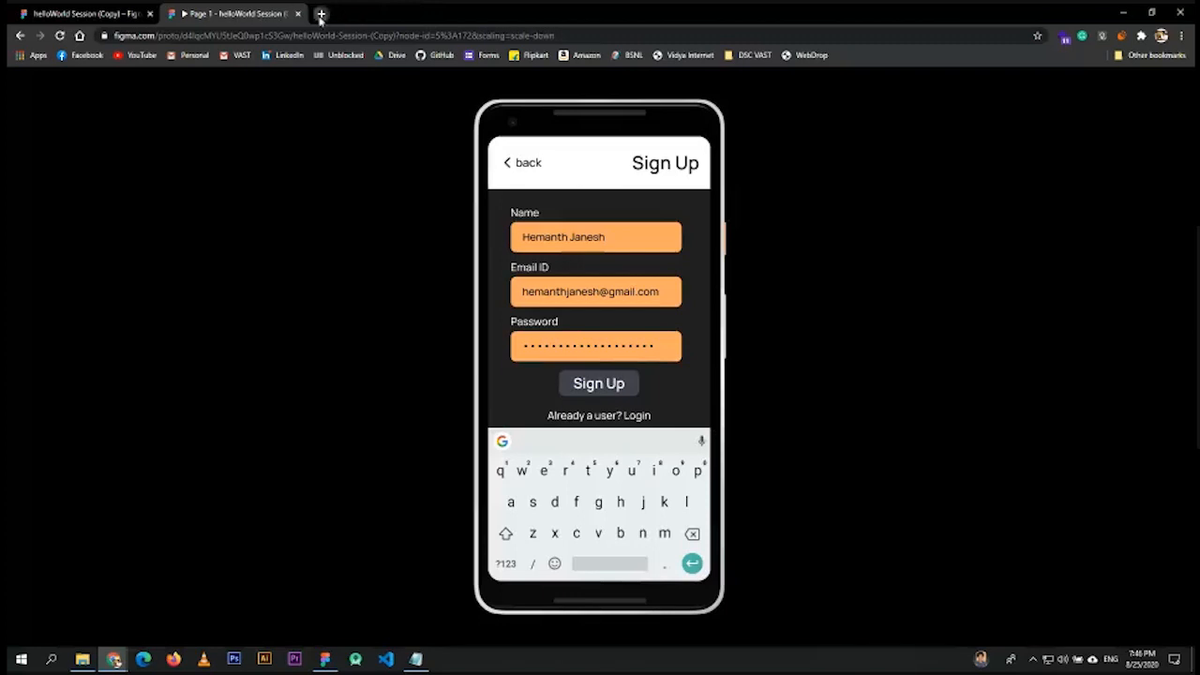
left_click(321, 14)
- Load framer.com, scroll to its overview video, then return to the Figma design file
type("frame")
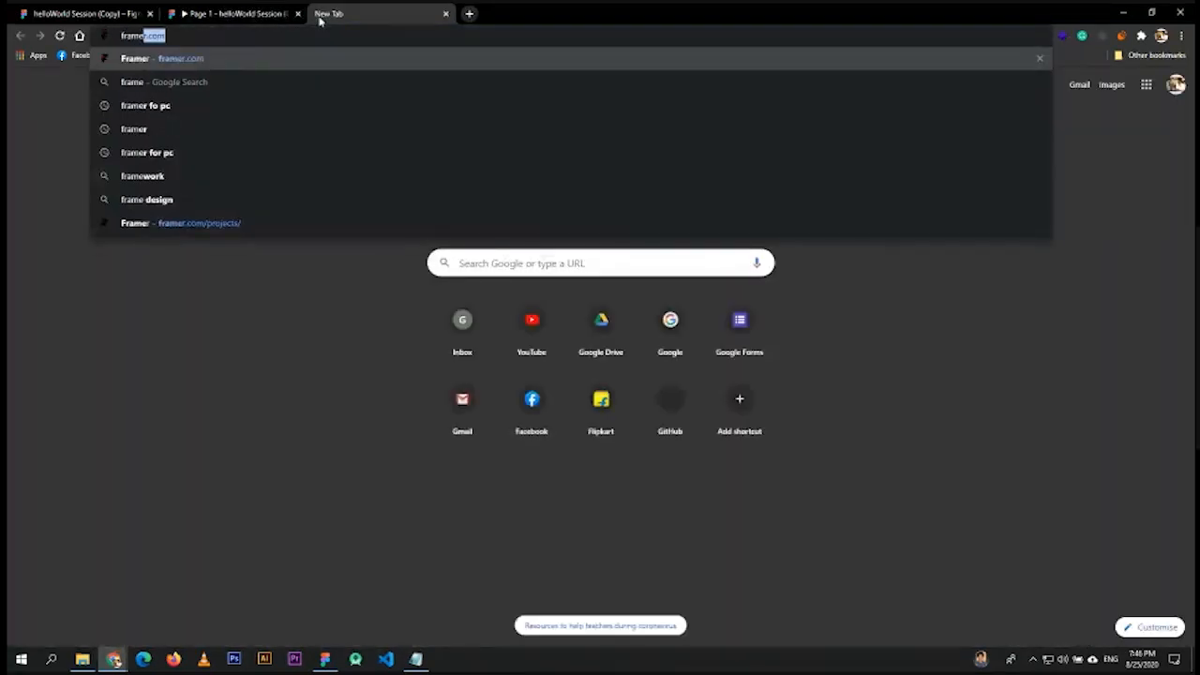
key("Return")
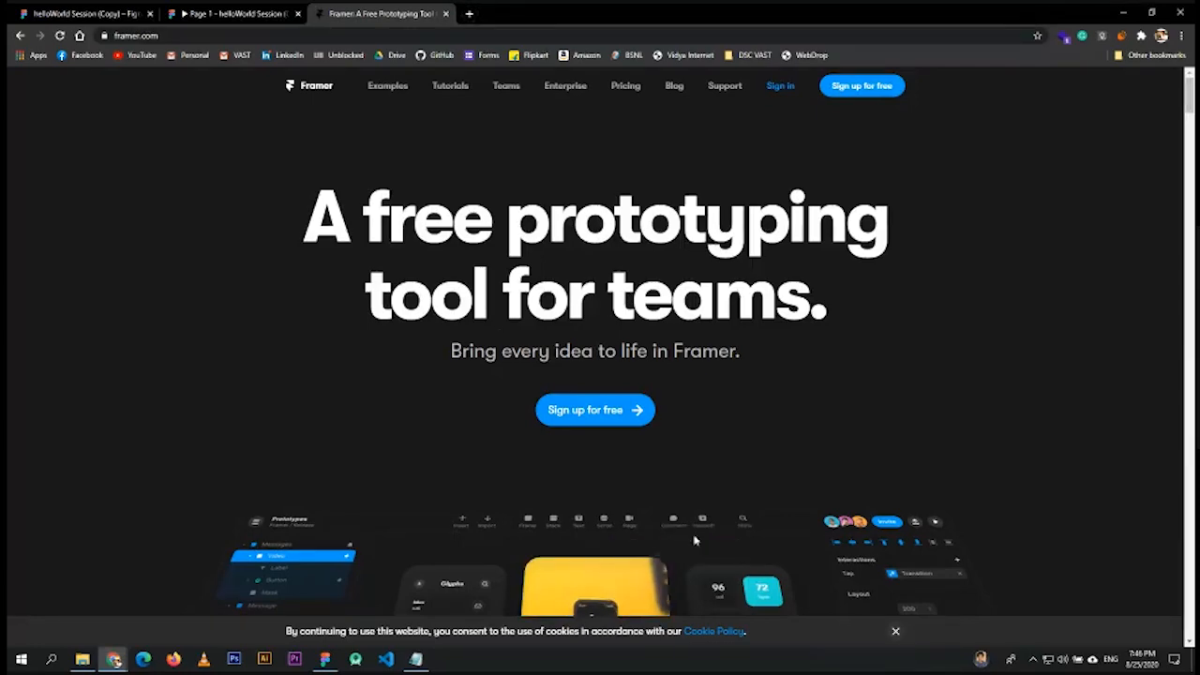
scroll(694, 540, "down", 4)
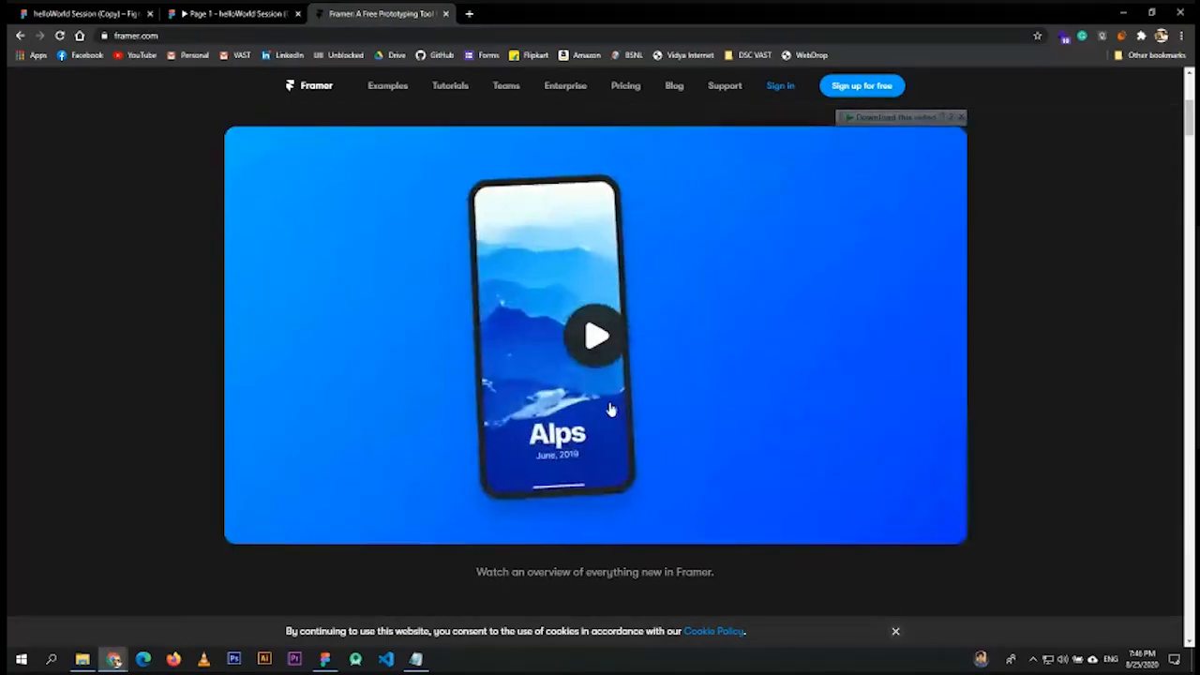
left_click(242, 13)
left_click(84, 14)
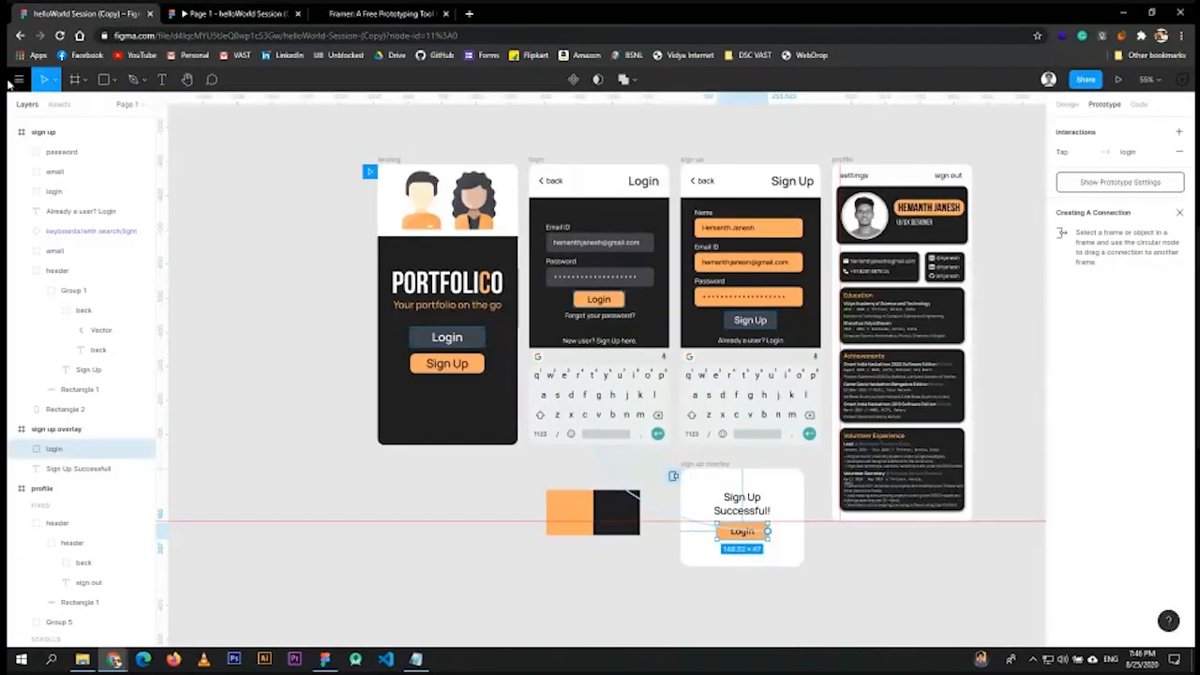
- Go back to files and open account Settings at the Connected Apps section
left_click(17, 80)
left_click(52, 110)
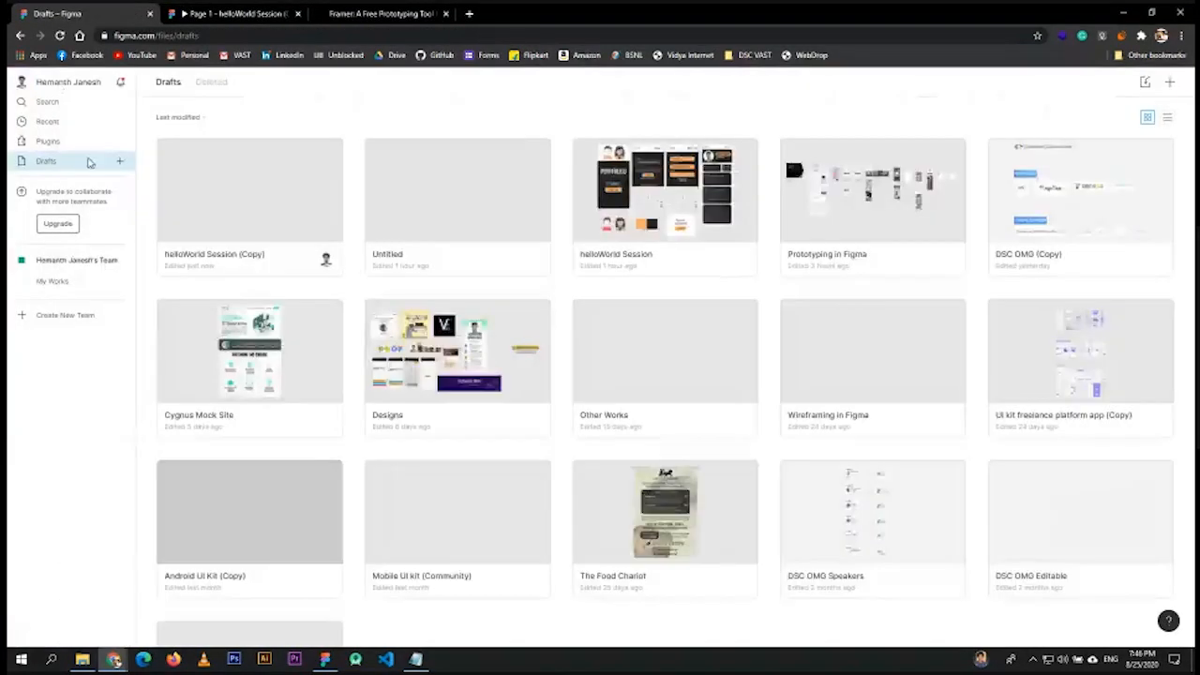
left_click(52, 82)
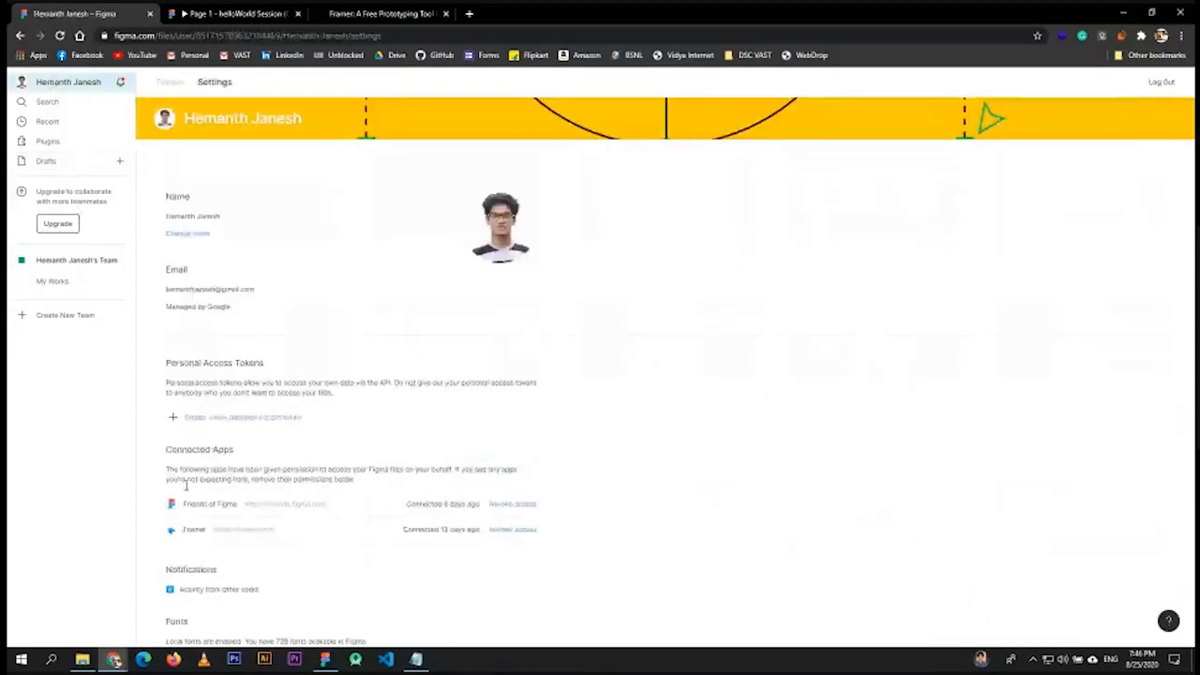
scroll(186, 485, "down", 2)
left_click_drag(174, 265, 226, 259)
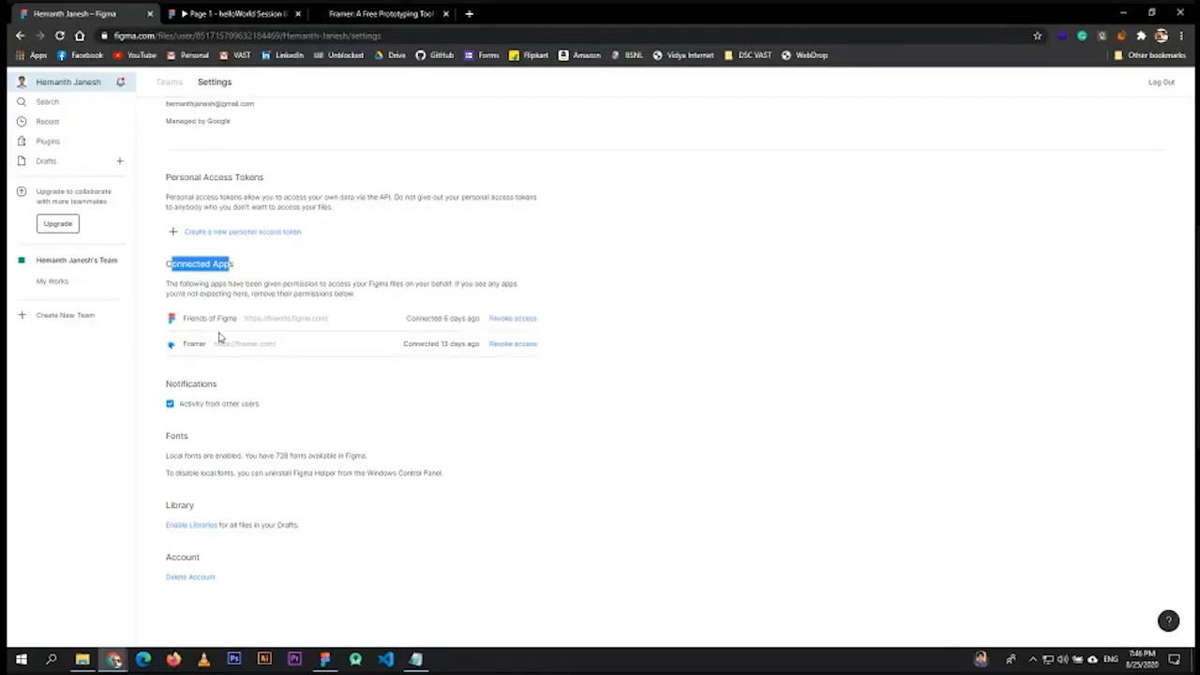
- Return to the prototype preview showing the filled-in Sign Up screen
left_click(242, 14)
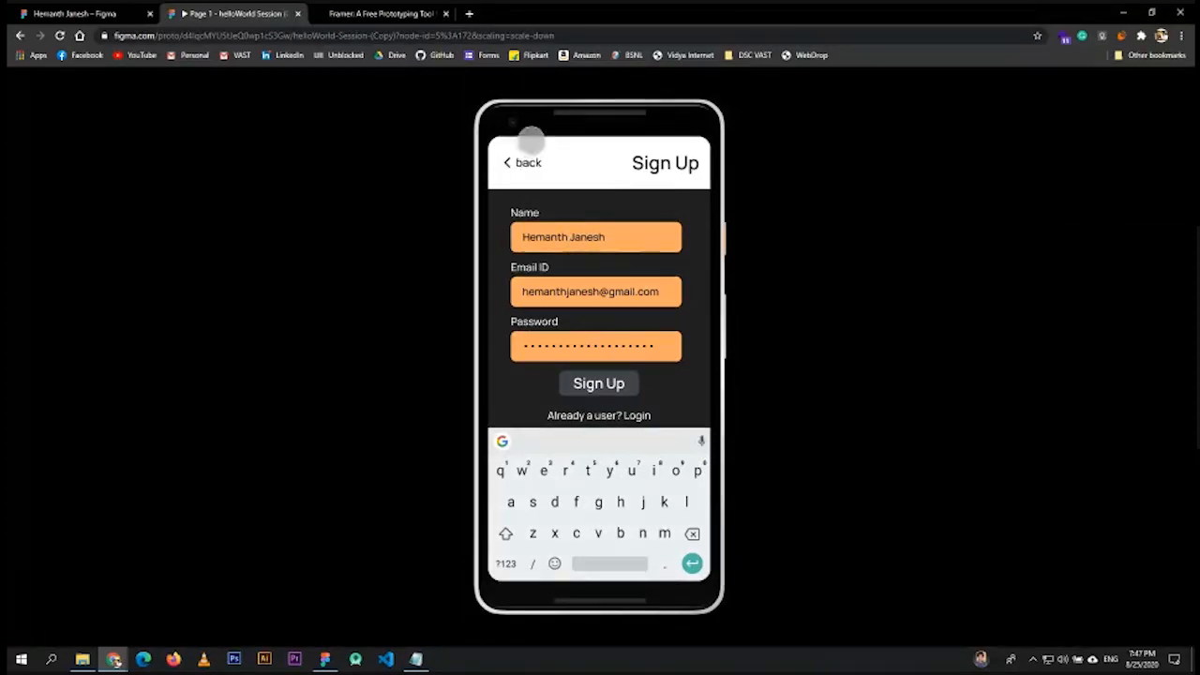
left_click(38, 13)
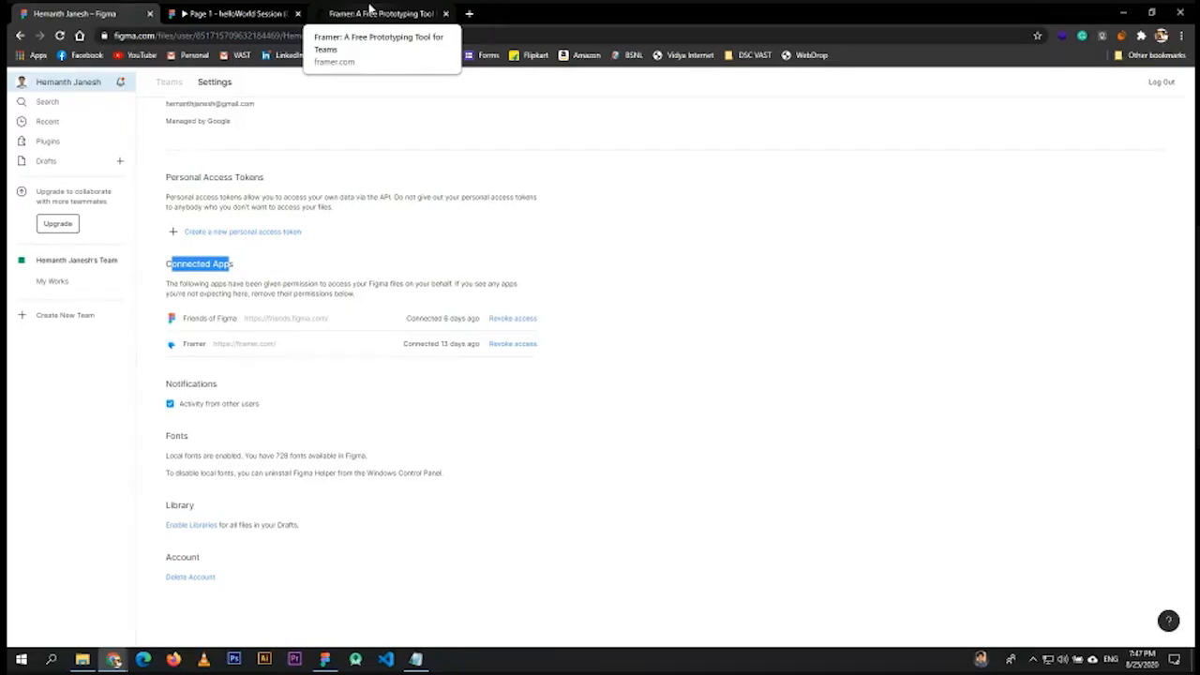
key("ctrl+shift+Tab")
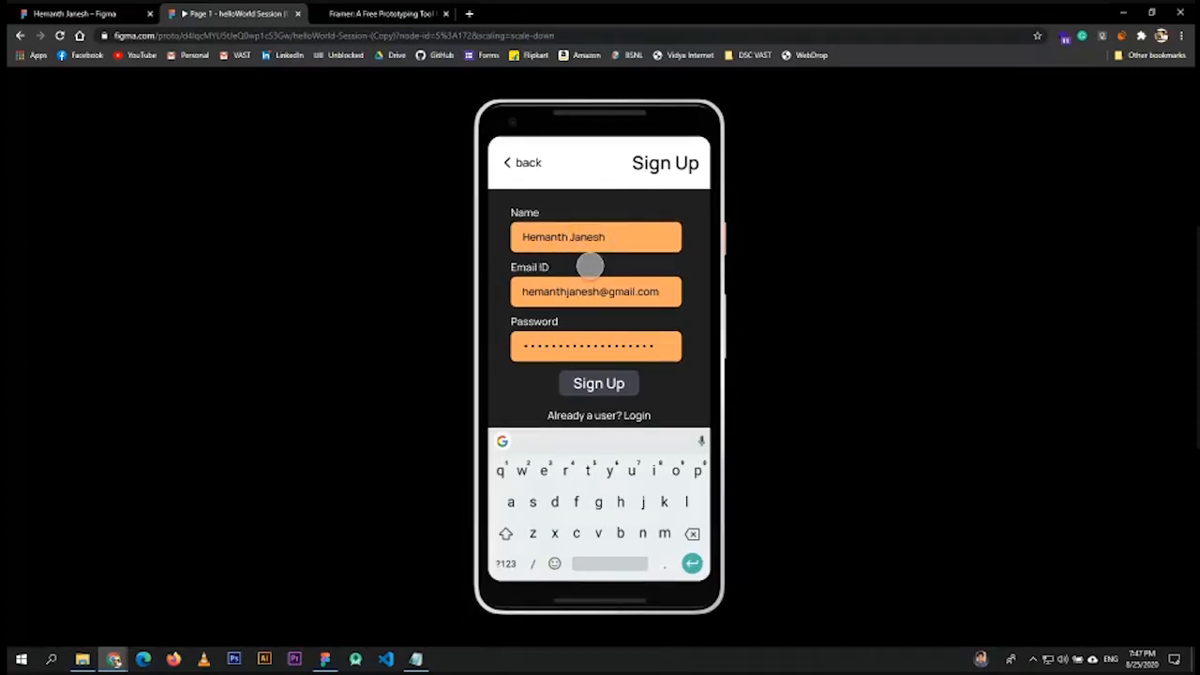
- Click through the prototype from landing to Sign Up and back, then Login to reach the profile screen
left_click(522, 165)
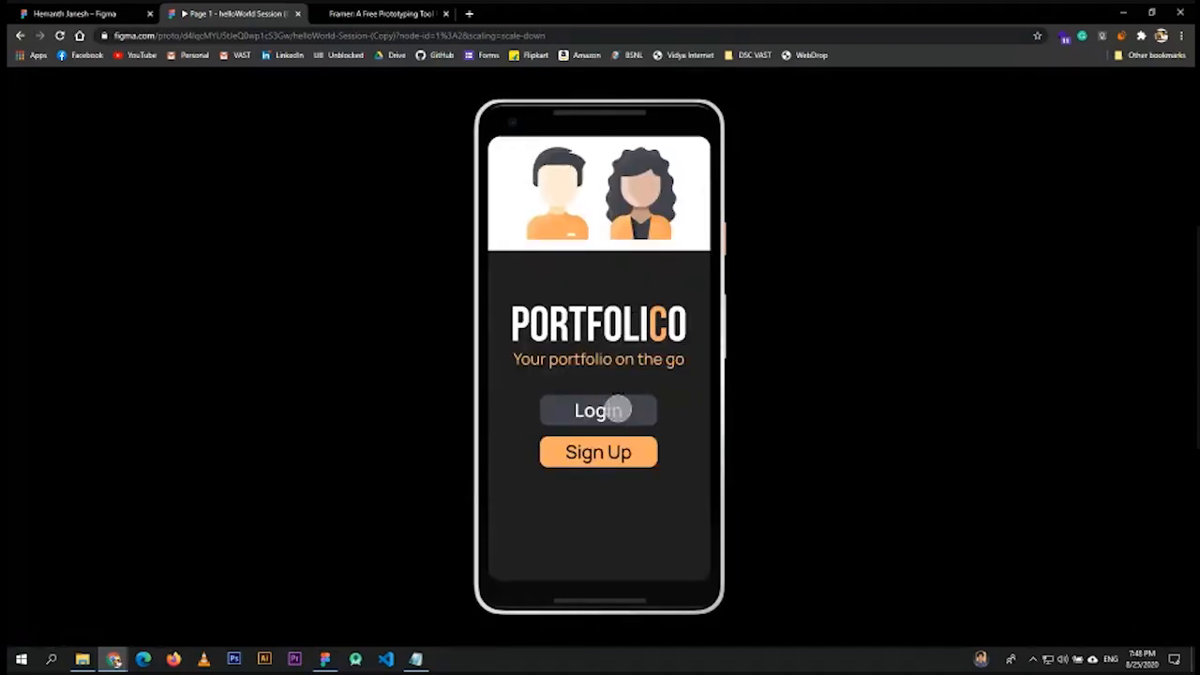
left_click(599, 453)
left_click(513, 167)
left_click(597, 403)
left_click(595, 350)
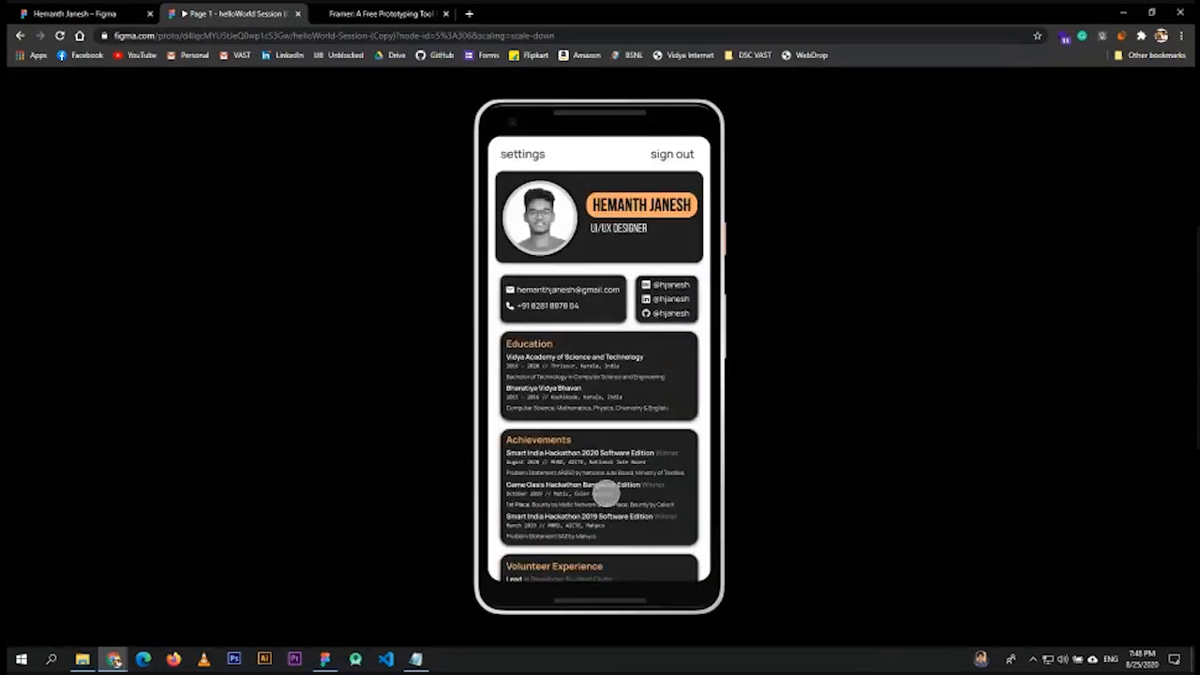
scroll(605, 490, "down", 3)
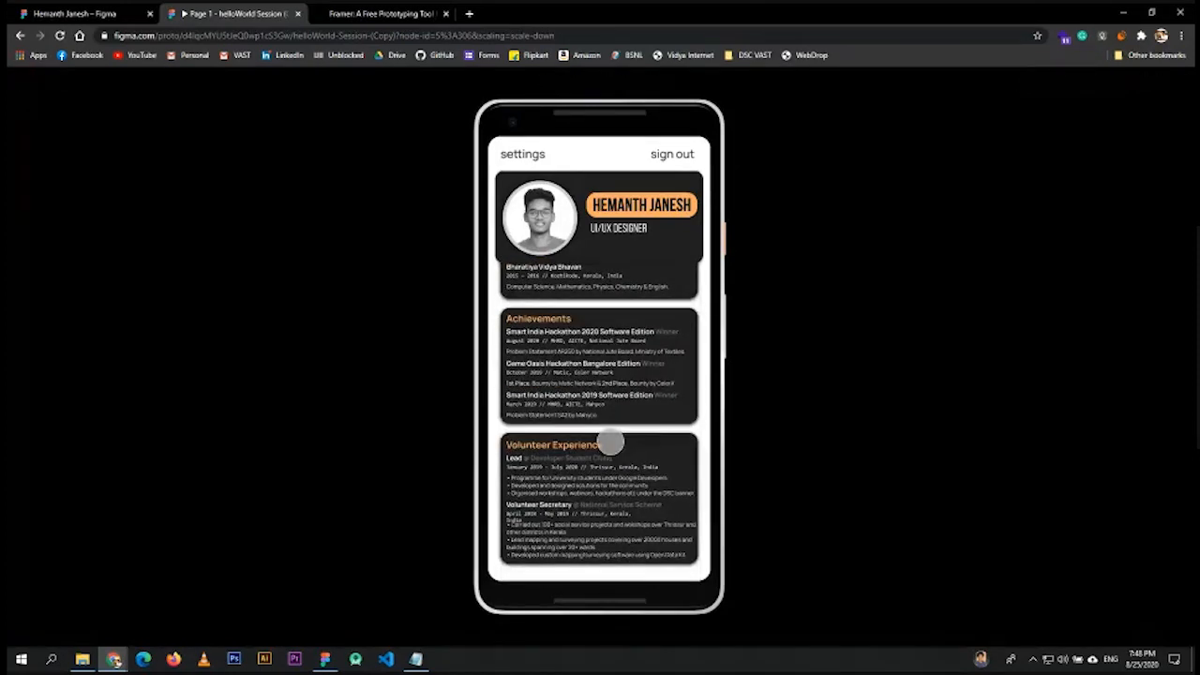
scroll(601, 434, "up", 1)
scroll(601, 433, "up", 3)
scroll(584, 484, "down", 4)
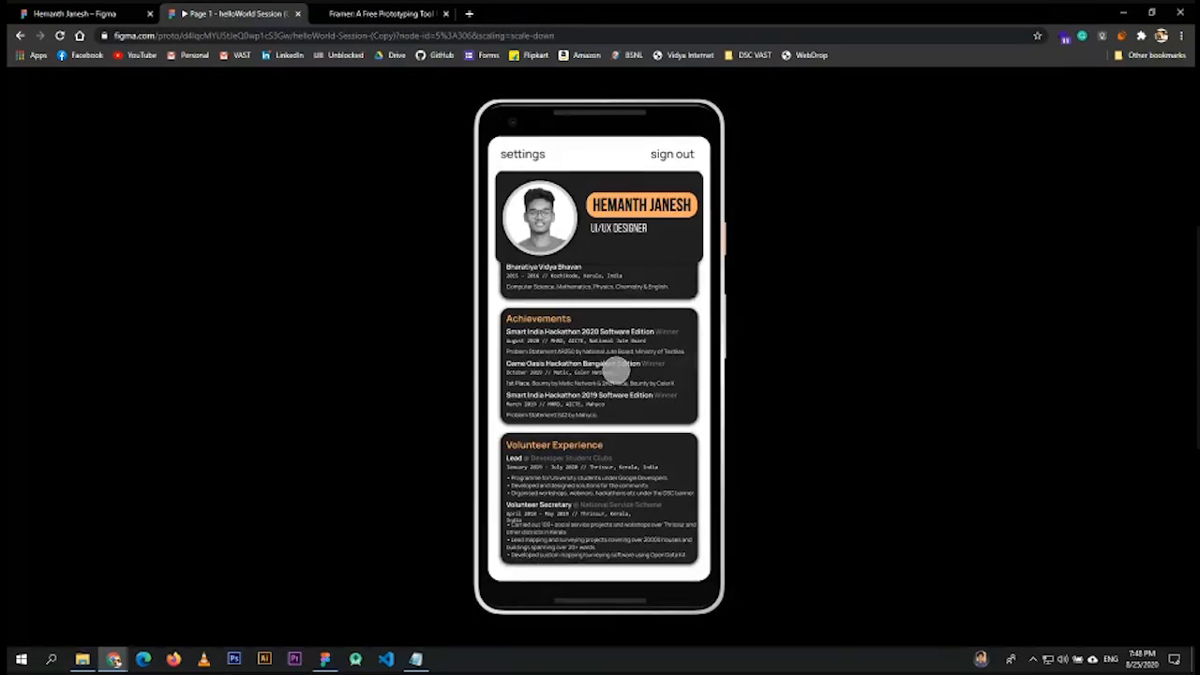
scroll(616, 366, "up", 3)
left_click(660, 157)
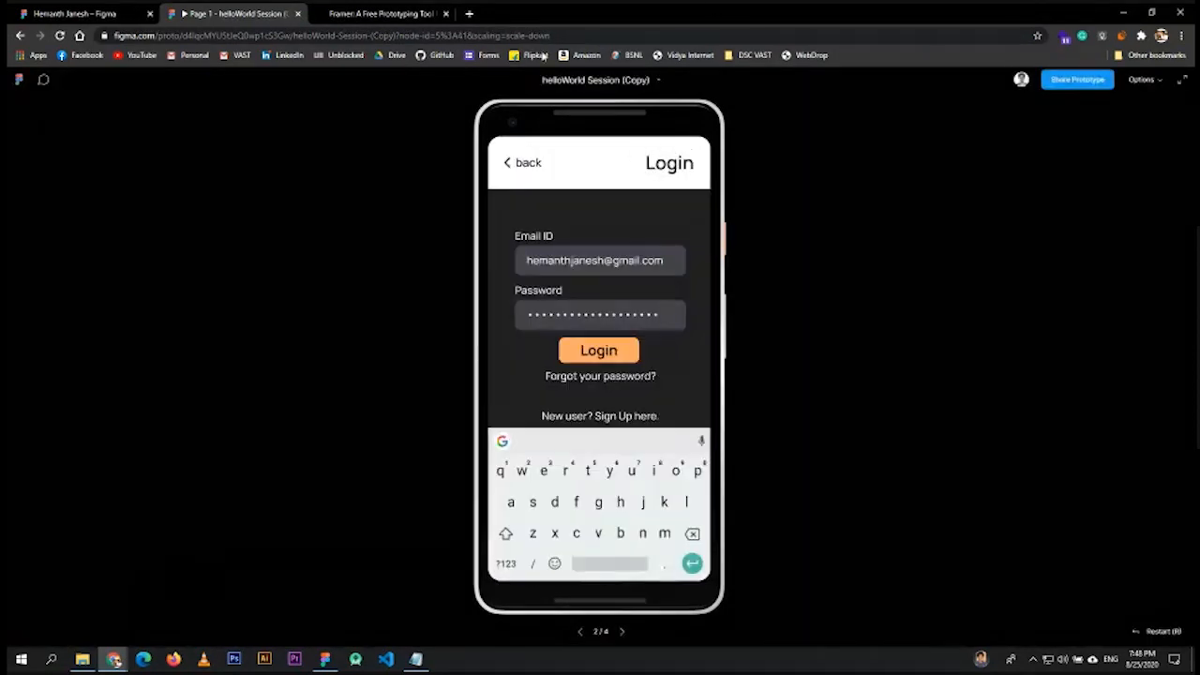
left_click(519, 160)
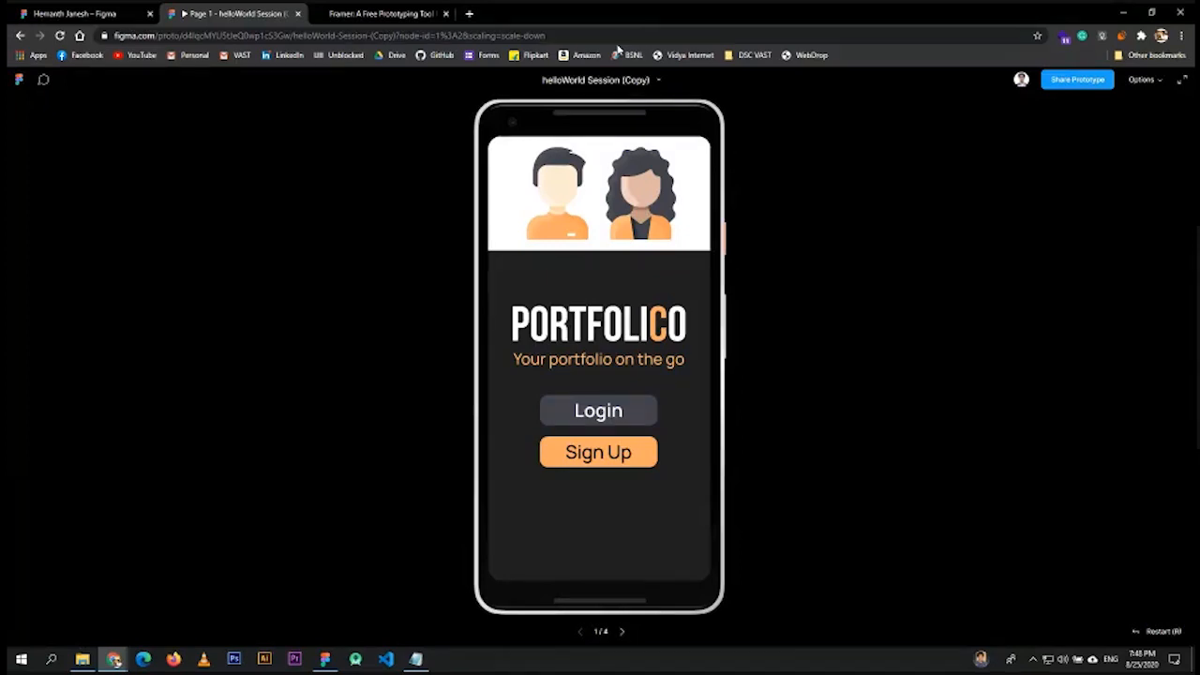
left_click(56, 13)
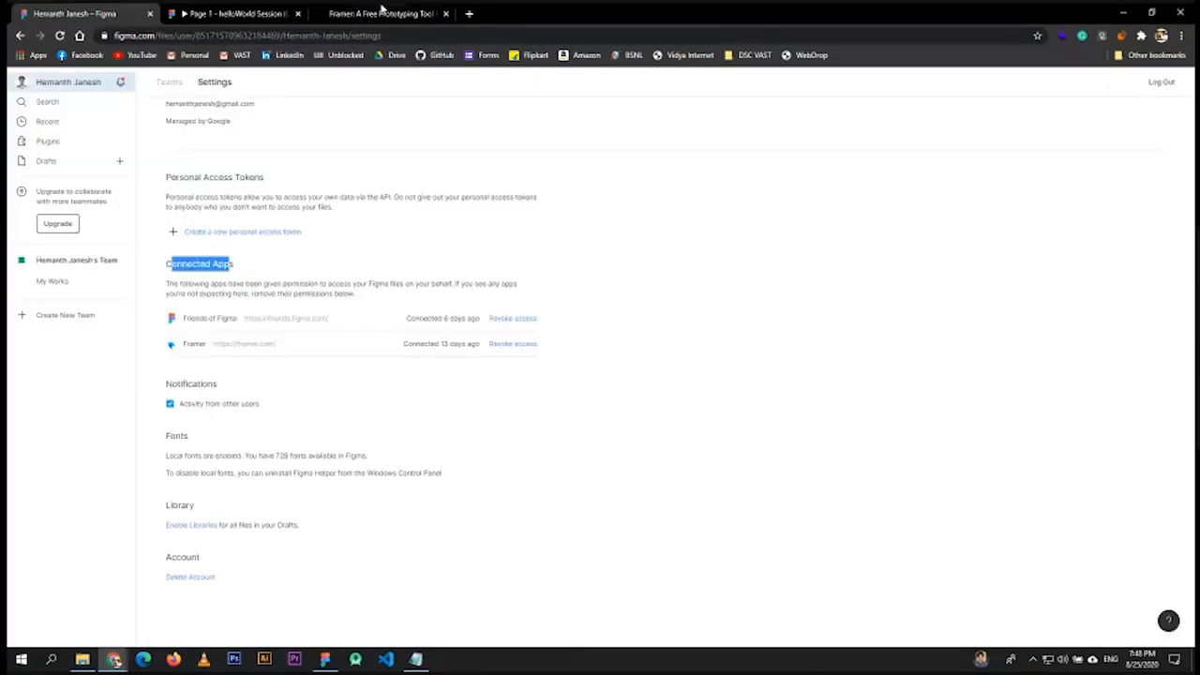
- Show the Recently viewed files list, led by helloWorld Session (Copy)
left_click(60, 105)
left_click(59, 122)
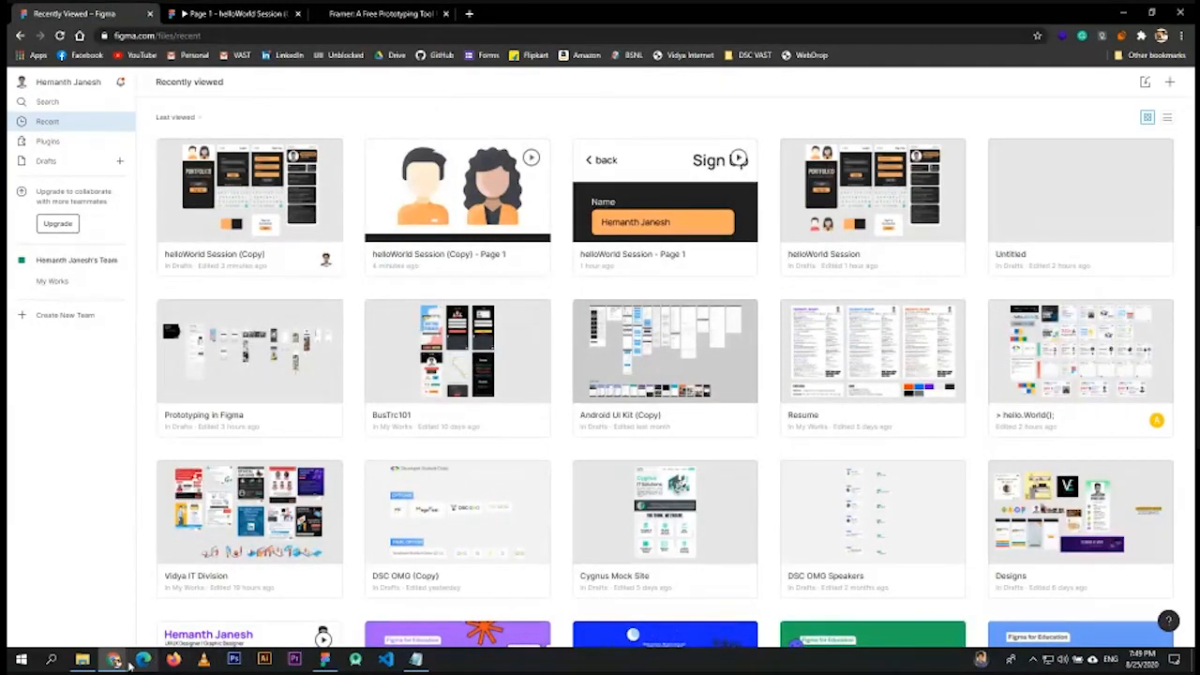
- Bring the Google Meet call window with its chat forward from the Chrome taskbar
mouse_move(113, 659)
left_click(192, 609)
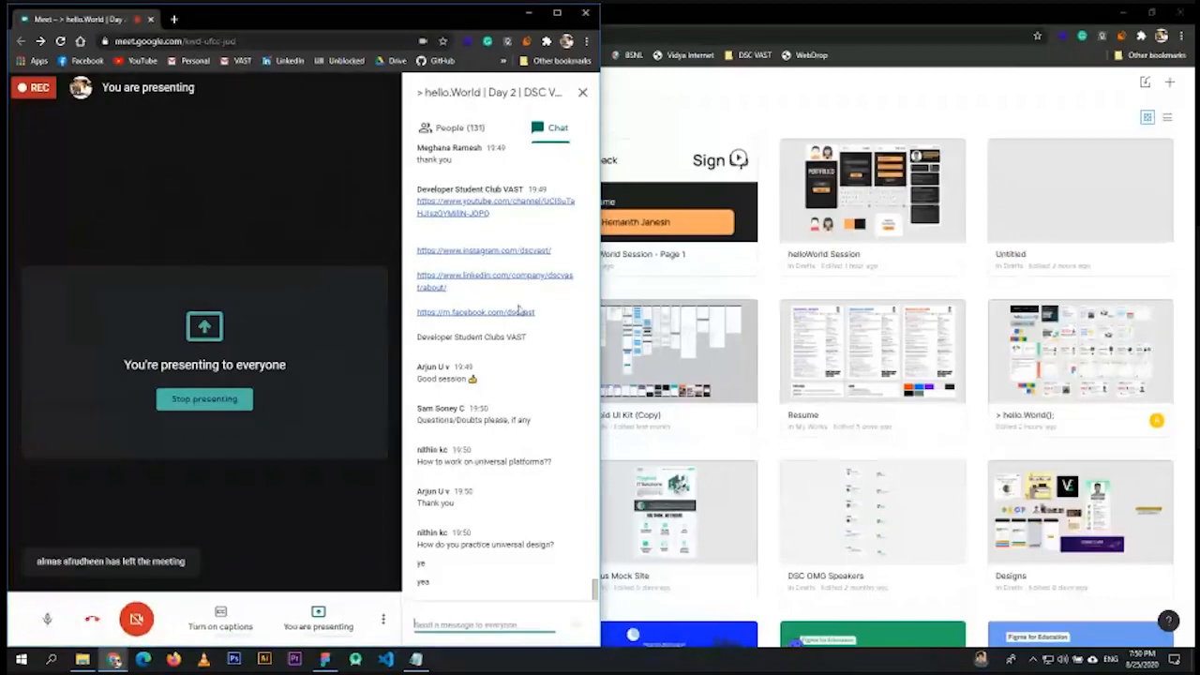
- Open Figma's helloWorld Session design file and zoom to the landing, login and sign up frames
left_click(332, 666)
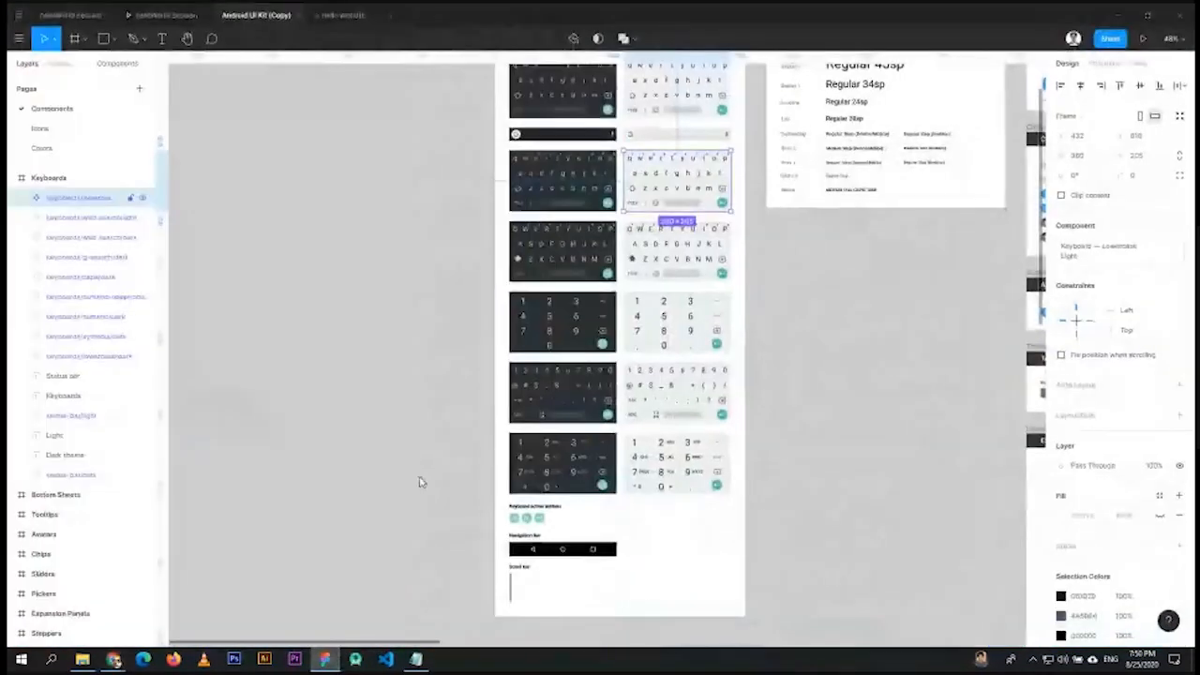
left_click(155, 14)
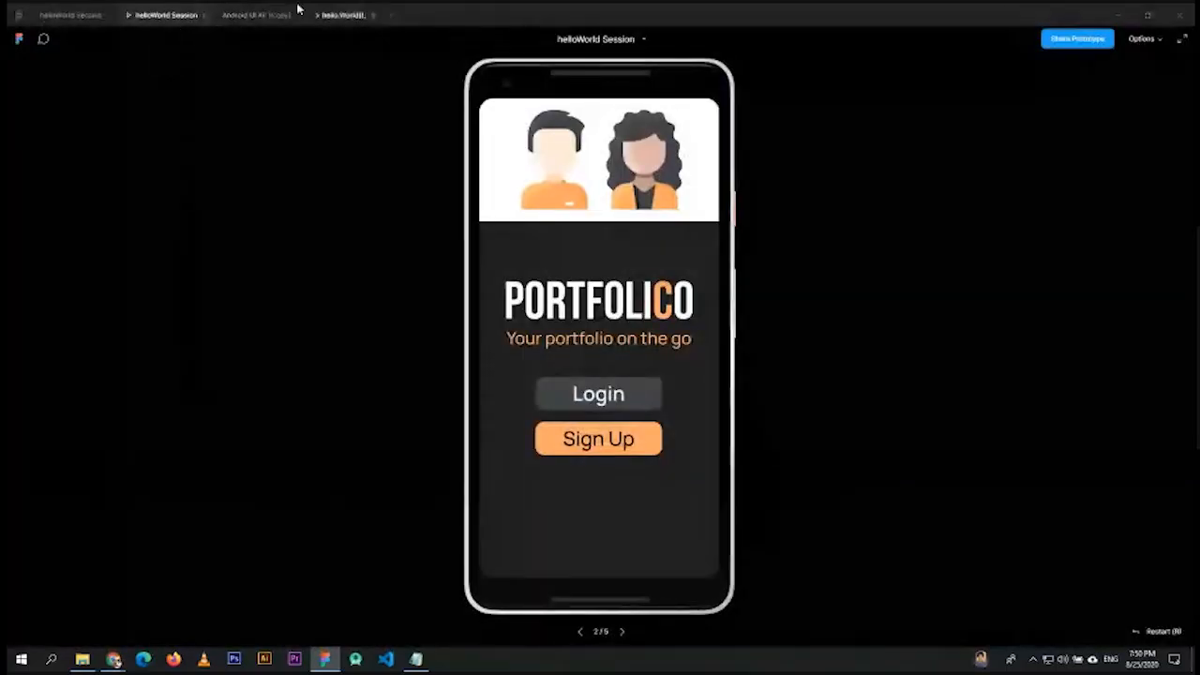
left_click(70, 14)
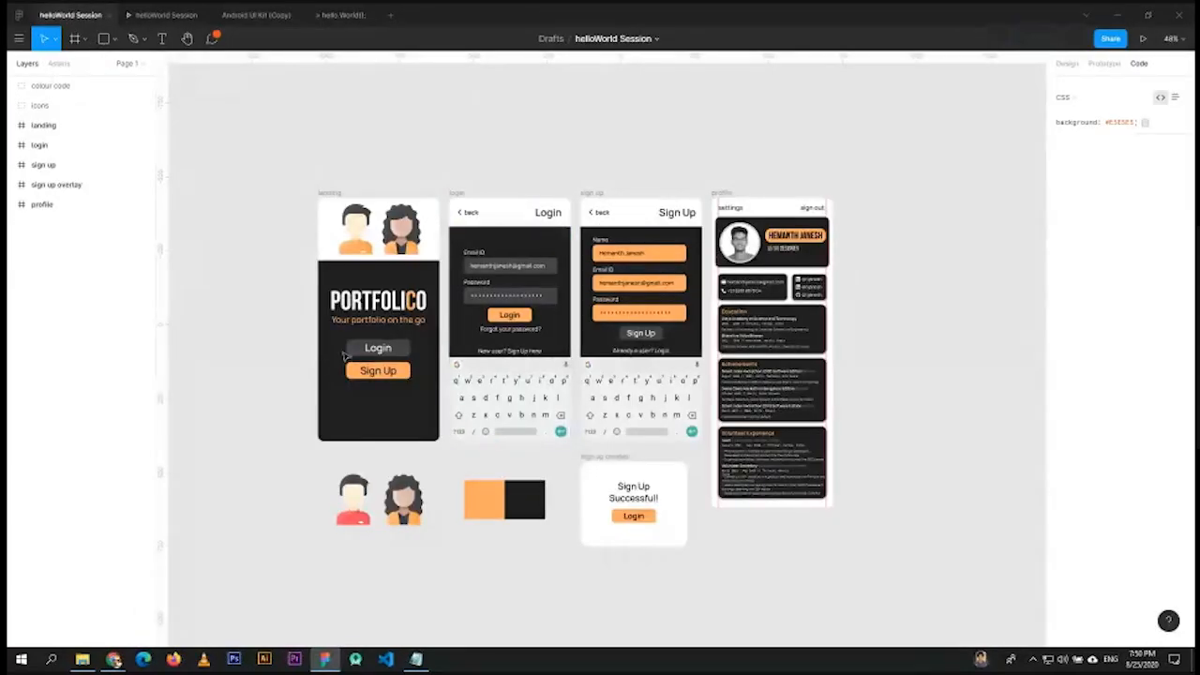
scroll(349, 351, "up", 5)
scroll(473, 350, "down", 3)
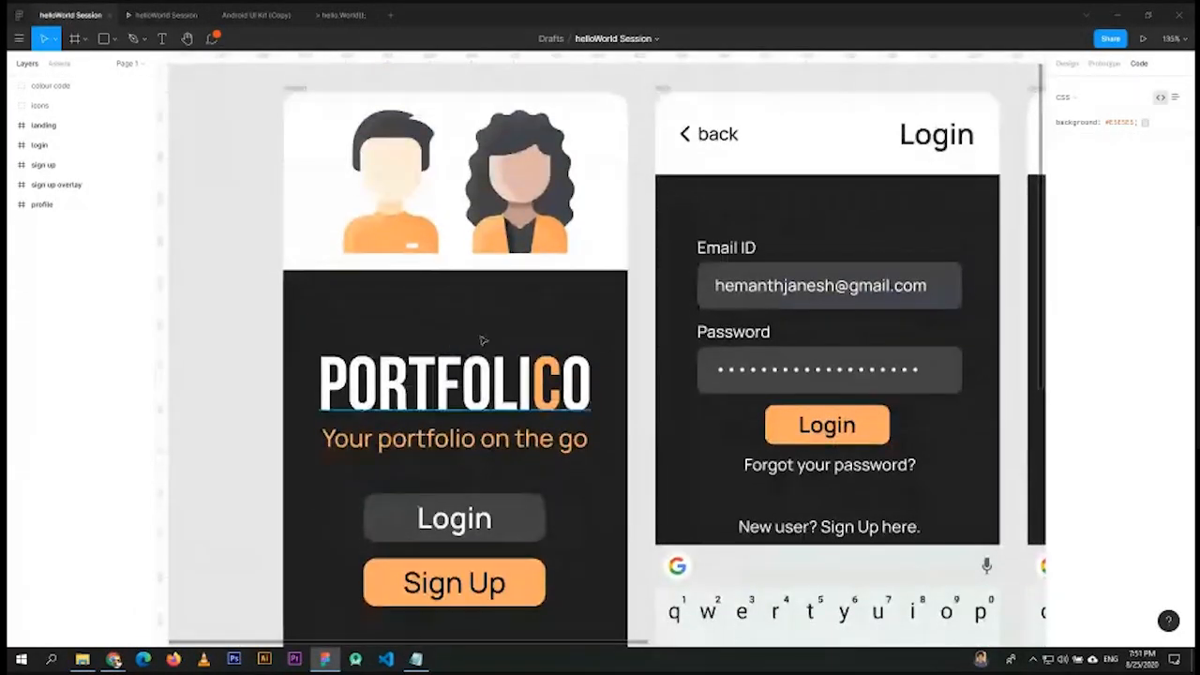
scroll(451, 344, "down", 3)
scroll(460, 493, "up", 1)
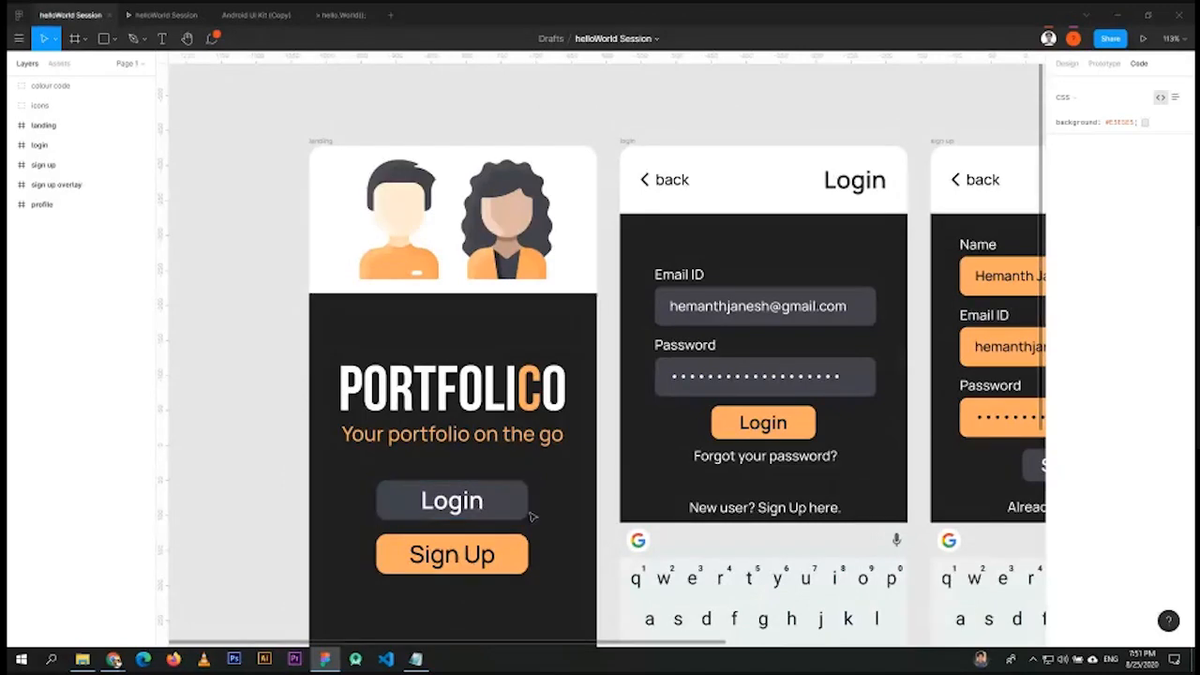
- Select the landing frame's Login button group, then snap the Figma window left and widen it
left_click(483, 502)
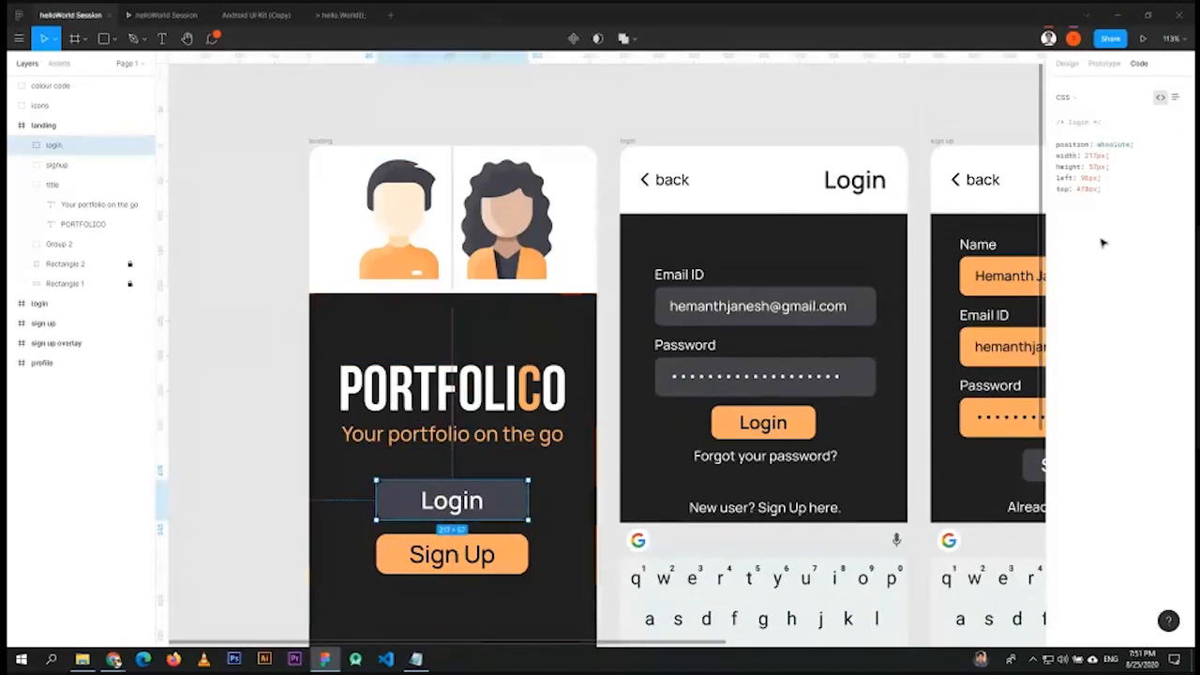
left_click(1068, 64)
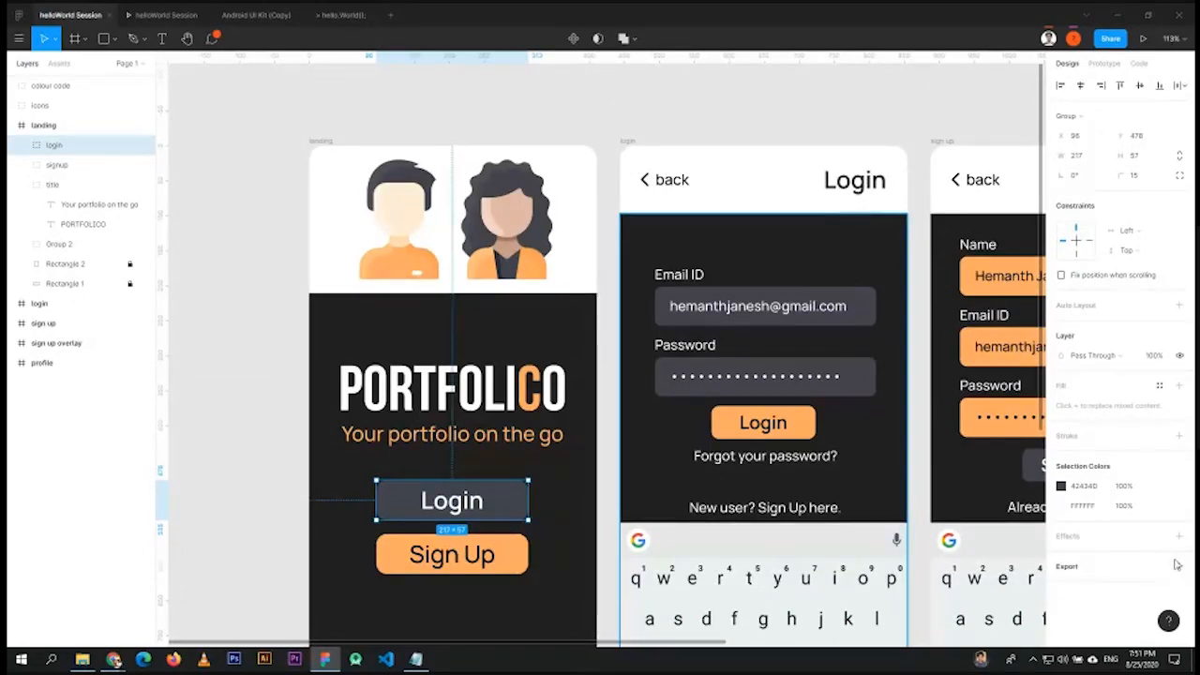
double_click(807, 13)
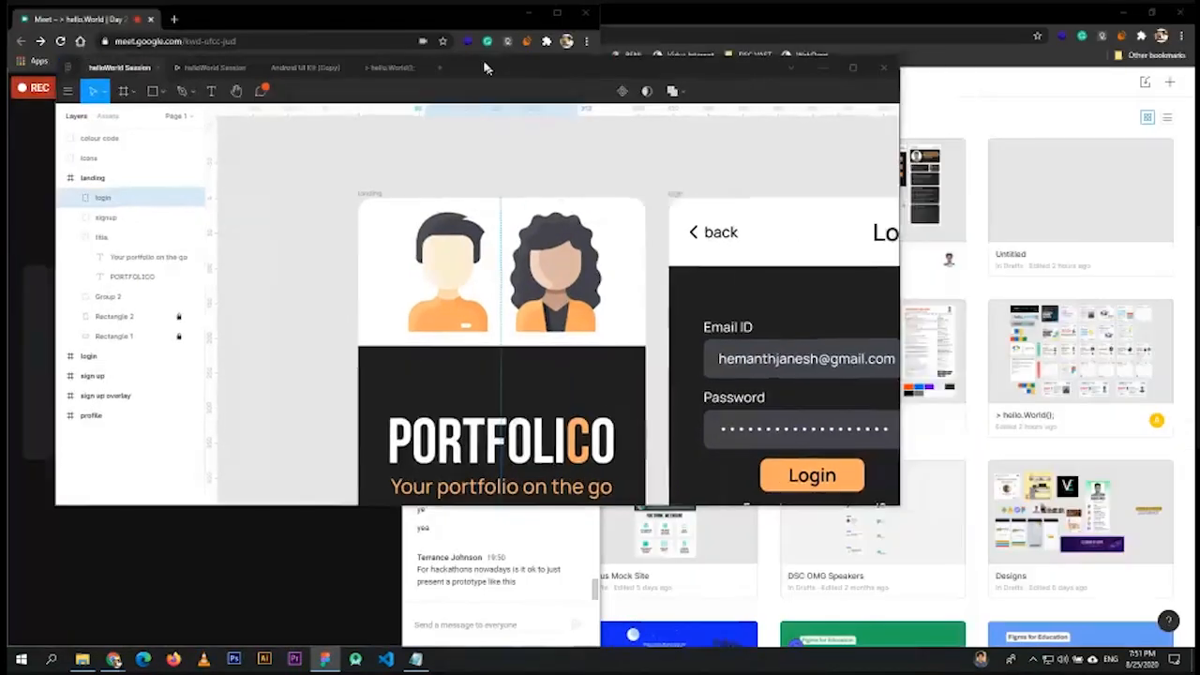
scroll(829, 426, "down", 3)
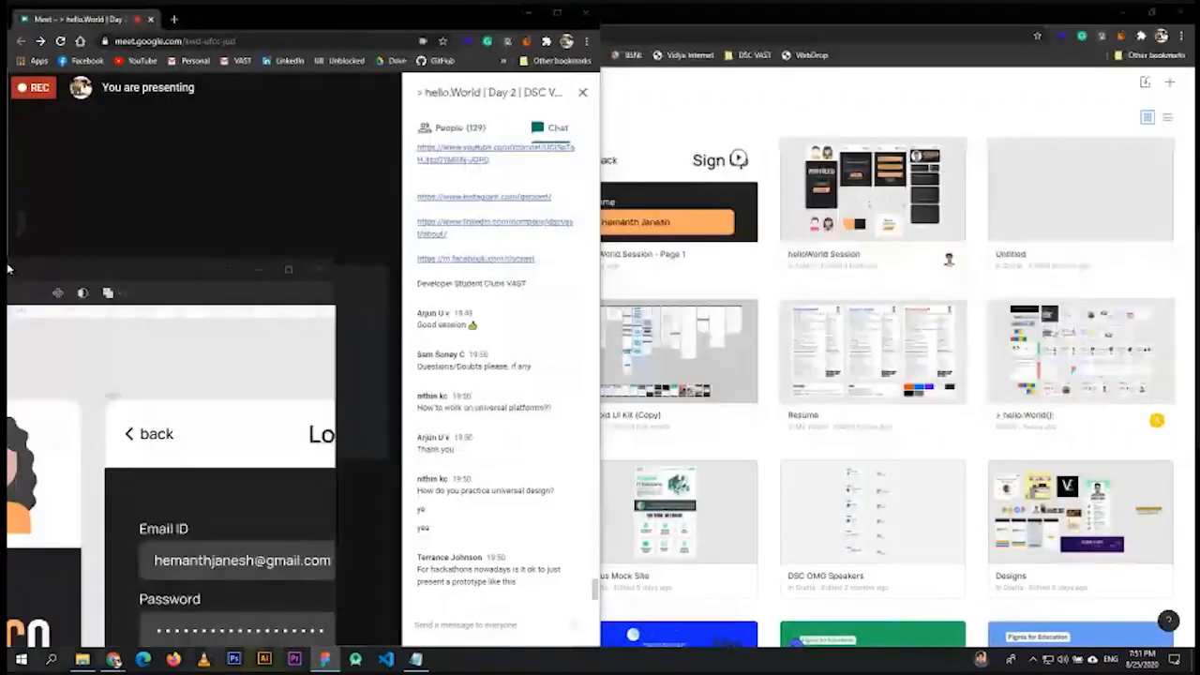
left_click_drag(7, 269, 6, 270)
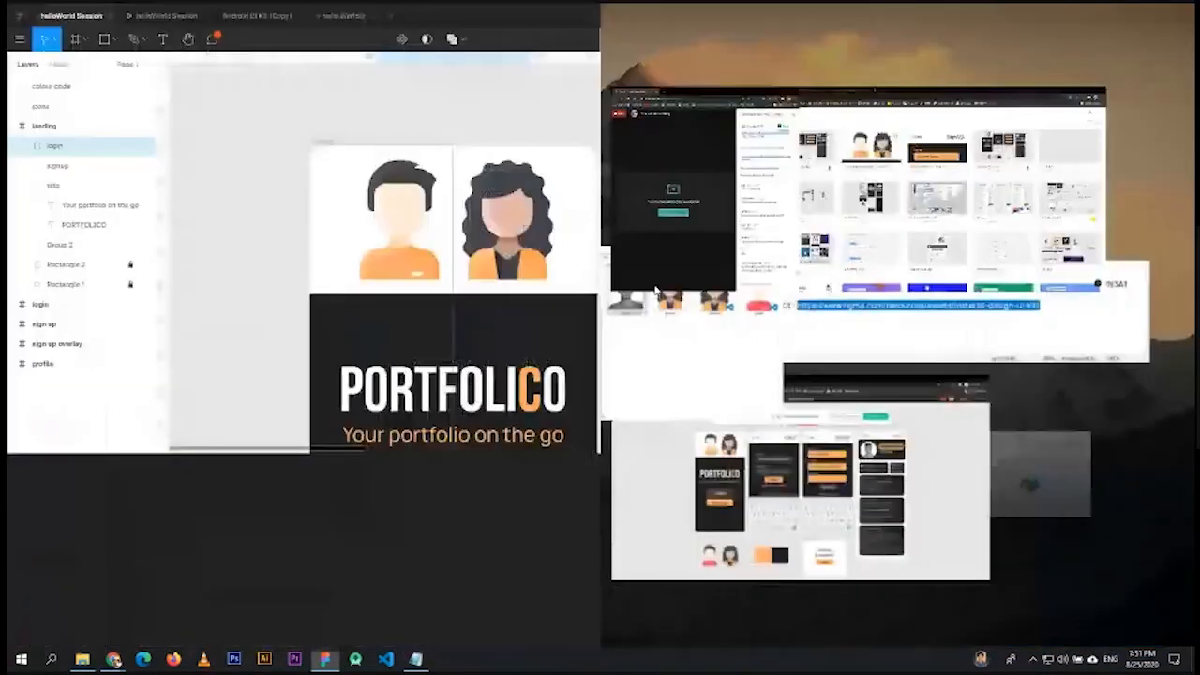
left_click_drag(600, 349, 1025, 349)
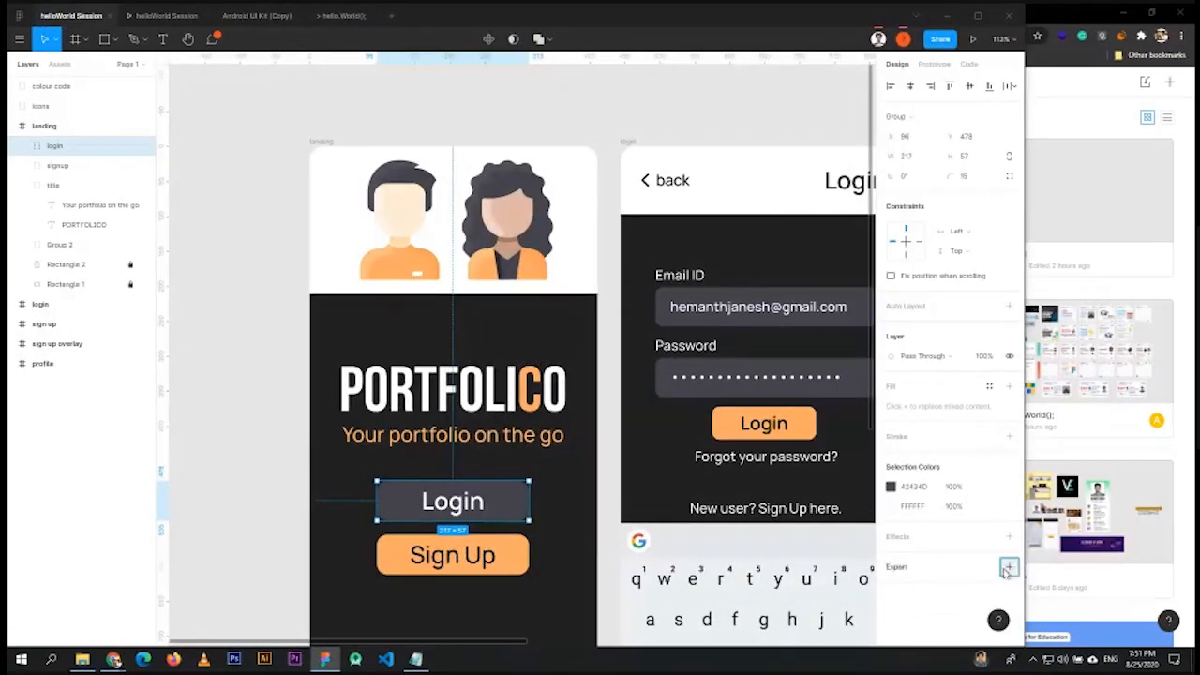
- Add a PNG export at 1x scale to the Login button group
left_click(1007, 569)
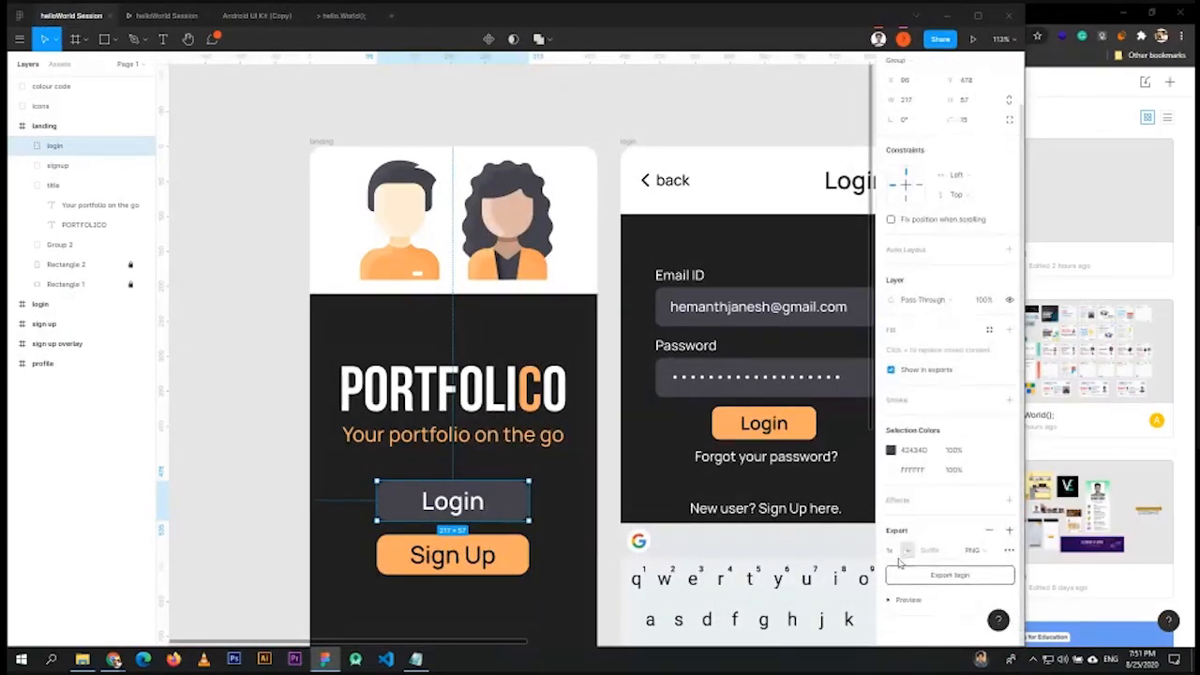
left_click(992, 553)
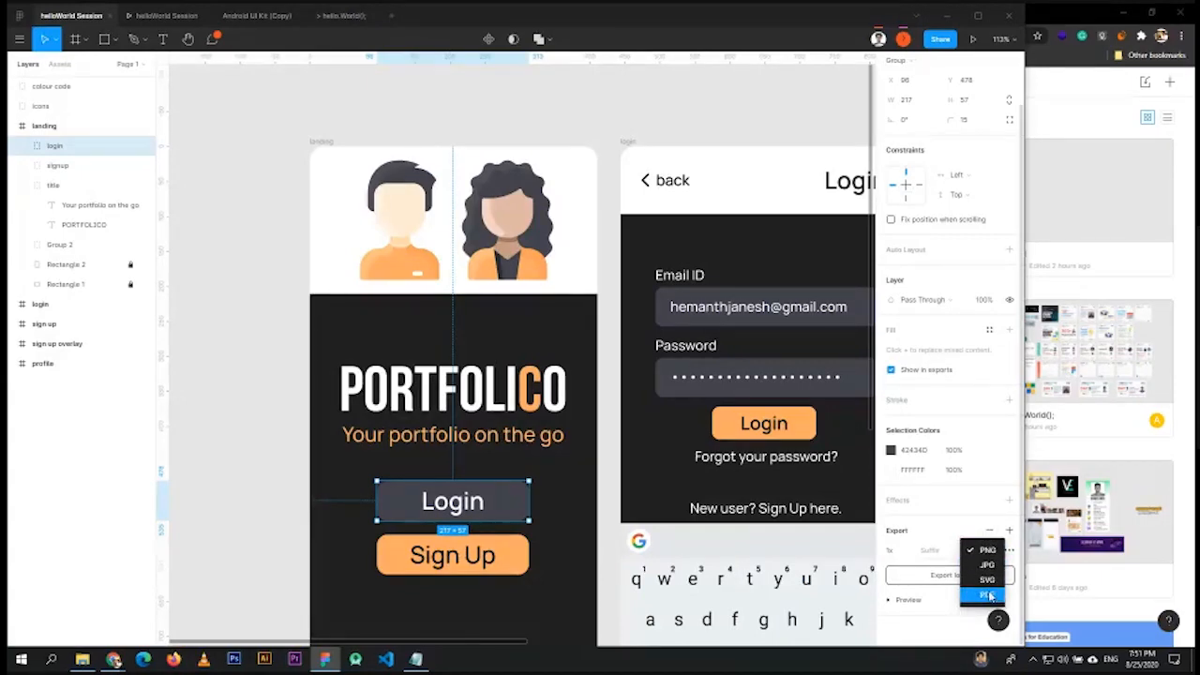
left_click(908, 553)
left_click(907, 554)
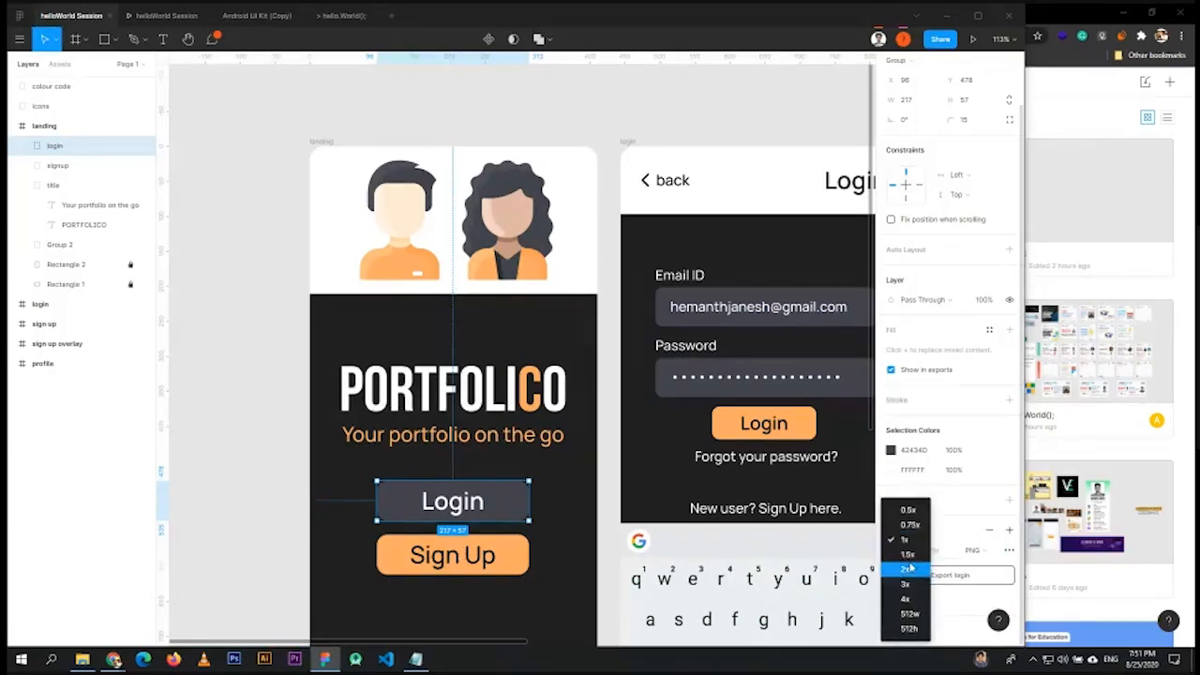
left_click(984, 511)
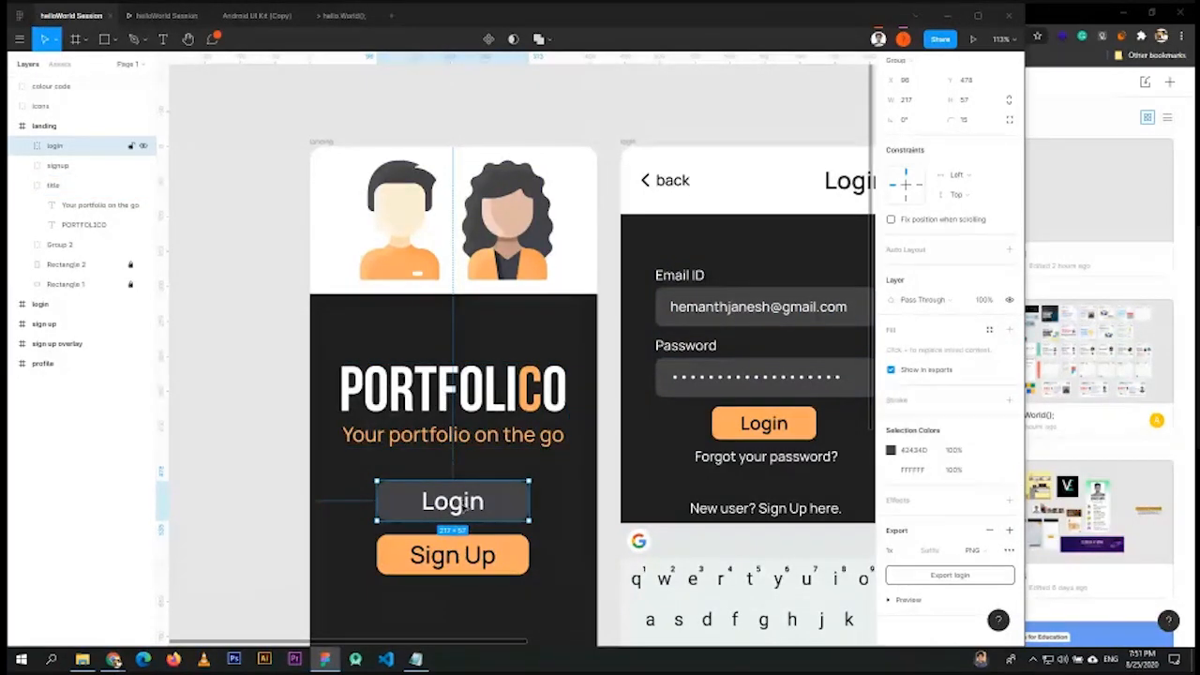
left_click(23, 146)
- Hide the Login text layer, check the avatar, PORTFOLICO title and login groups, then deselect
left_click(142, 165)
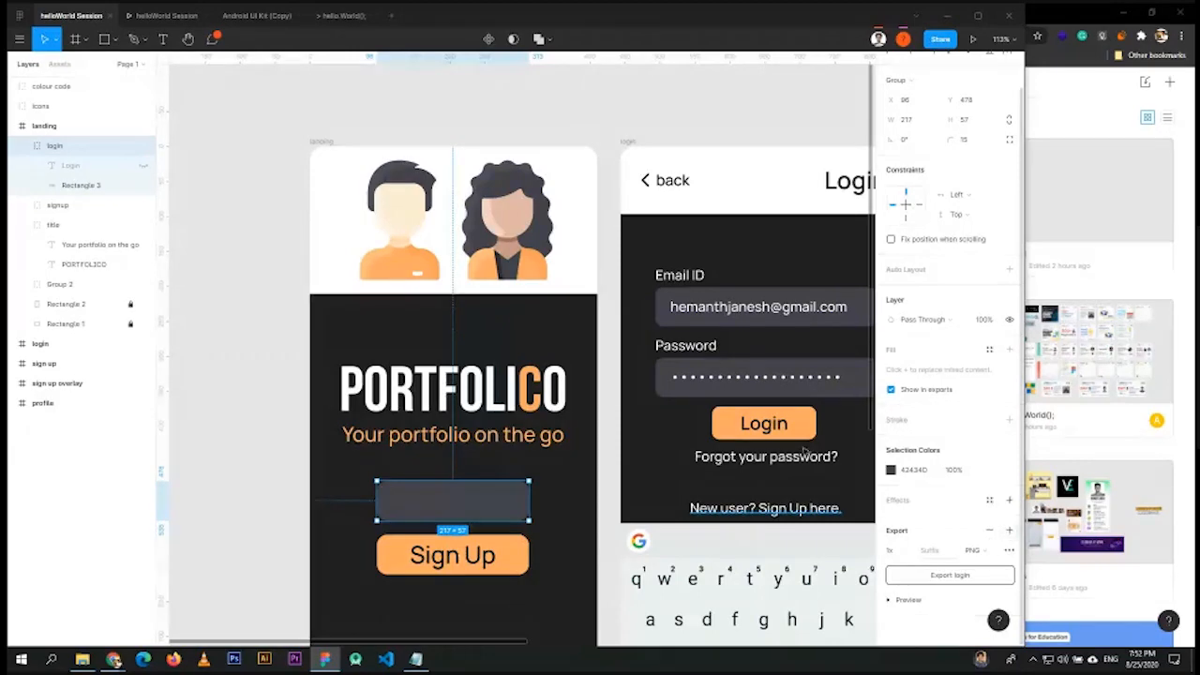
left_click(439, 272)
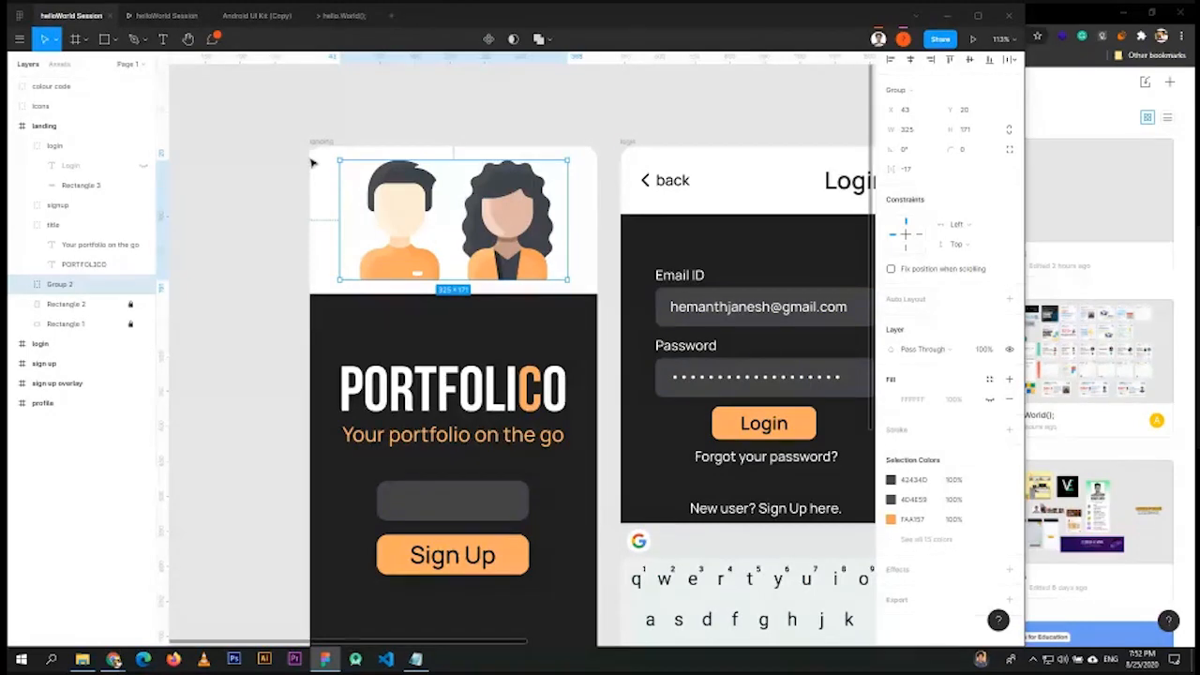
left_click(480, 405)
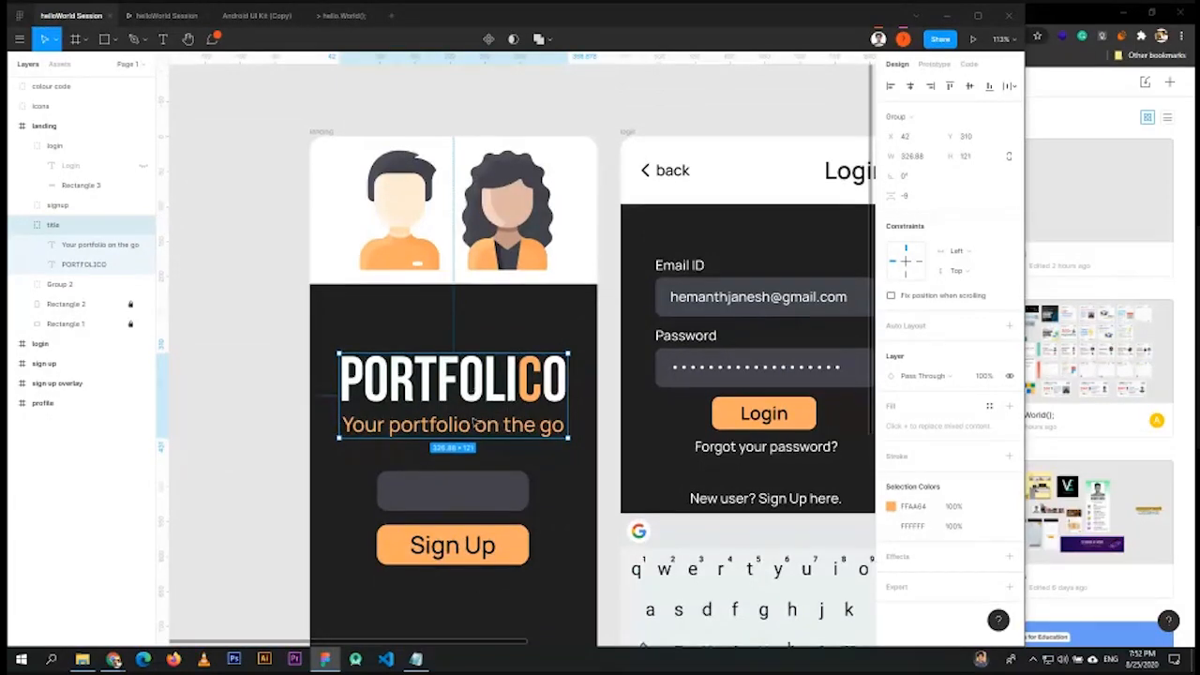
scroll(483, 392, "down", 3)
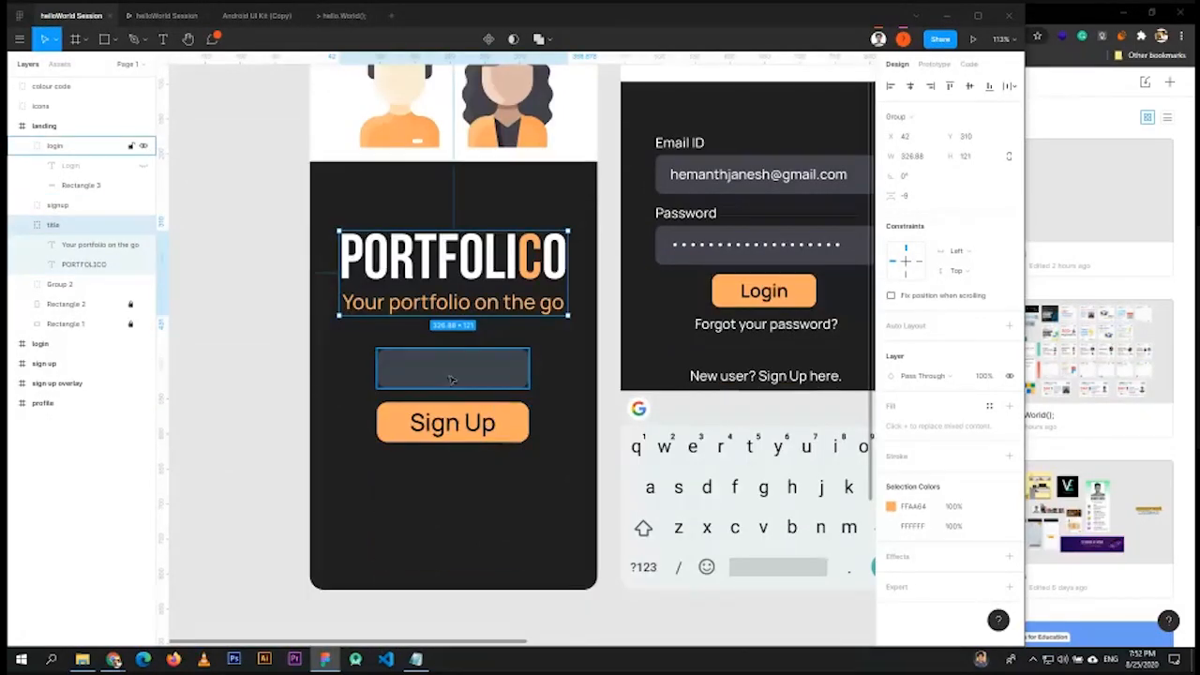
left_click(483, 377)
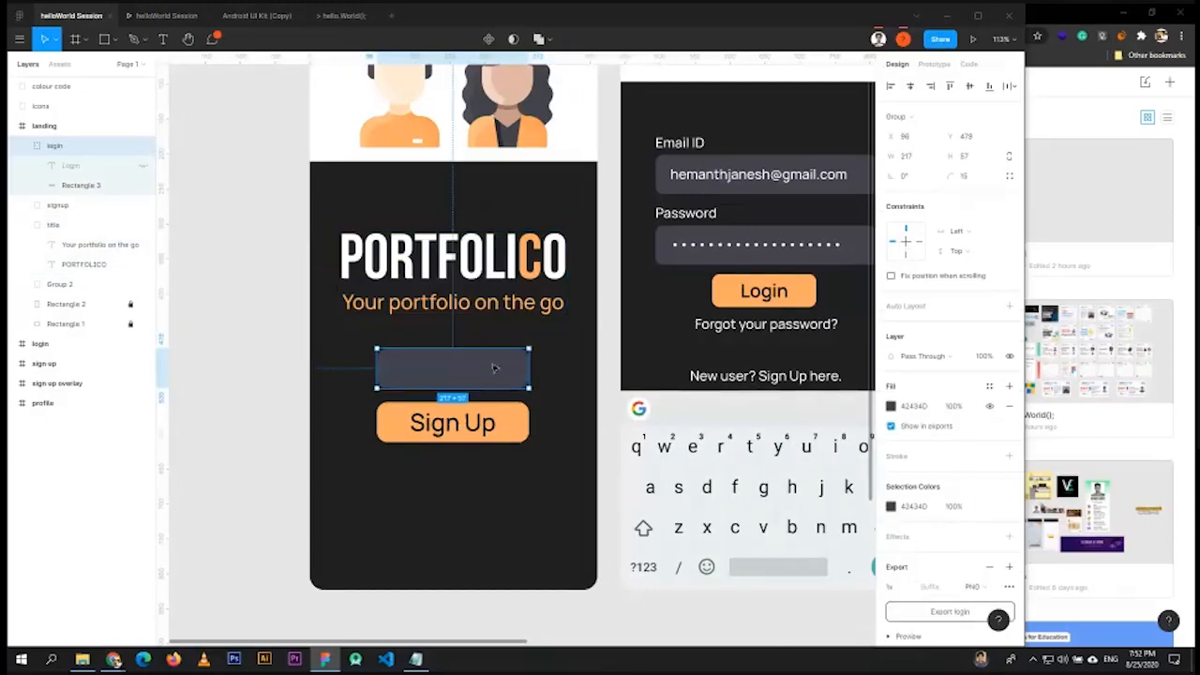
scroll(736, 335, "up", 1)
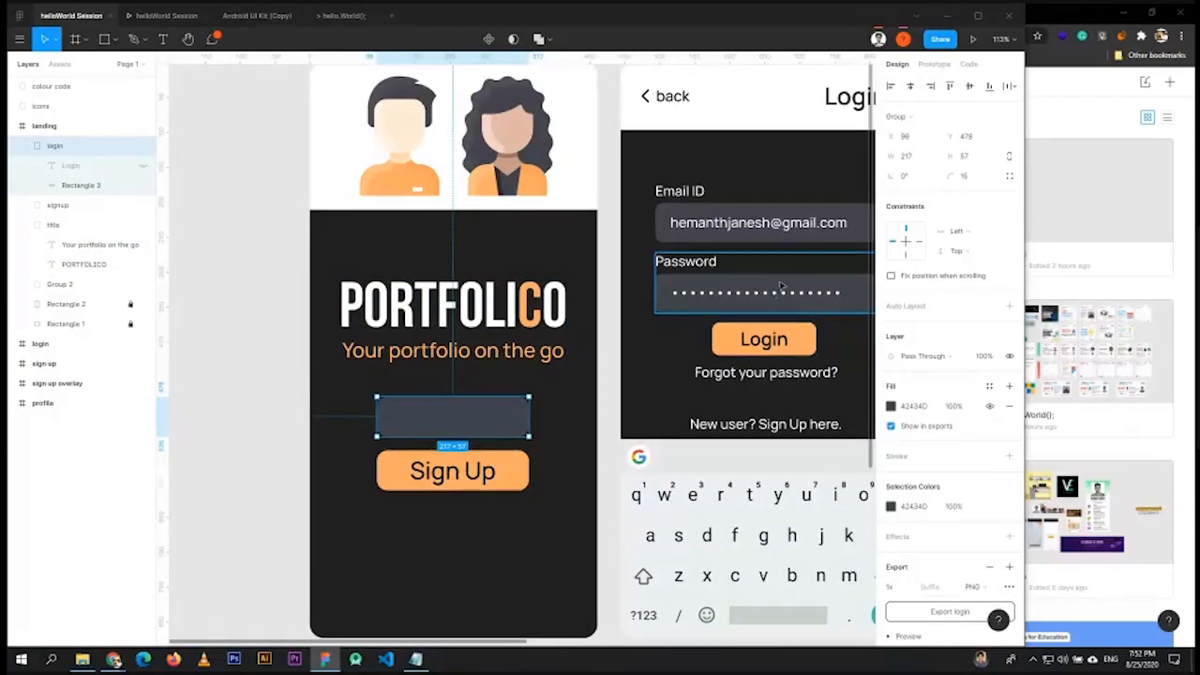
scroll(338, 163, "up", 2)
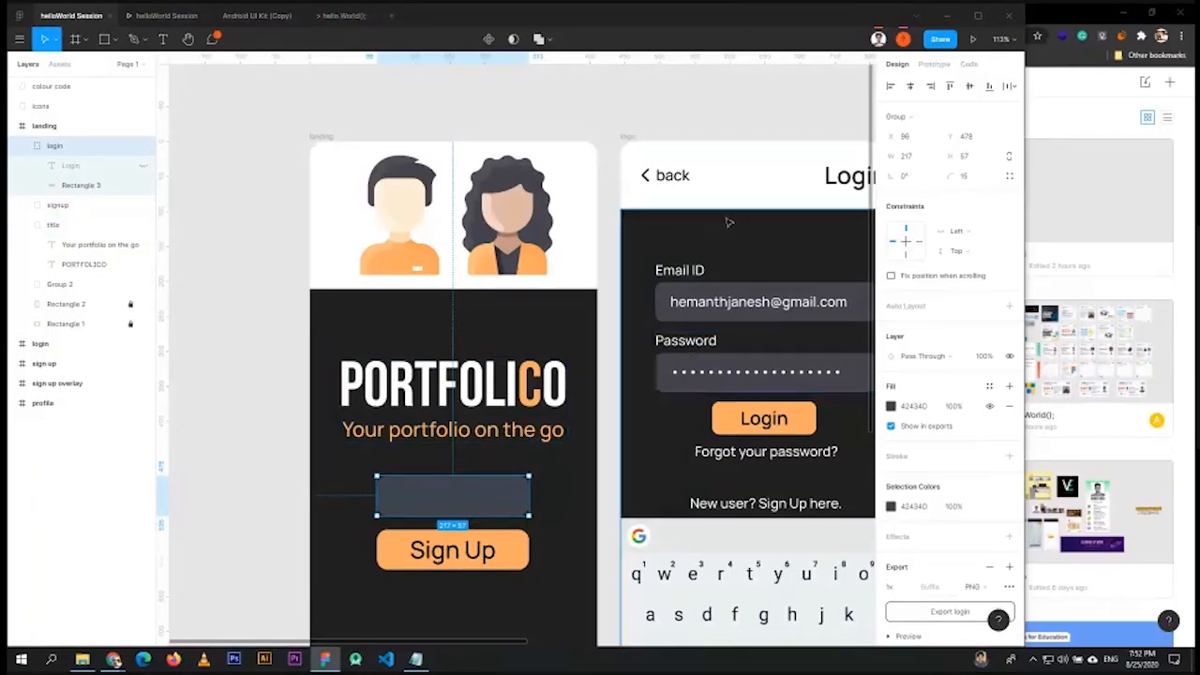
left_click(724, 119)
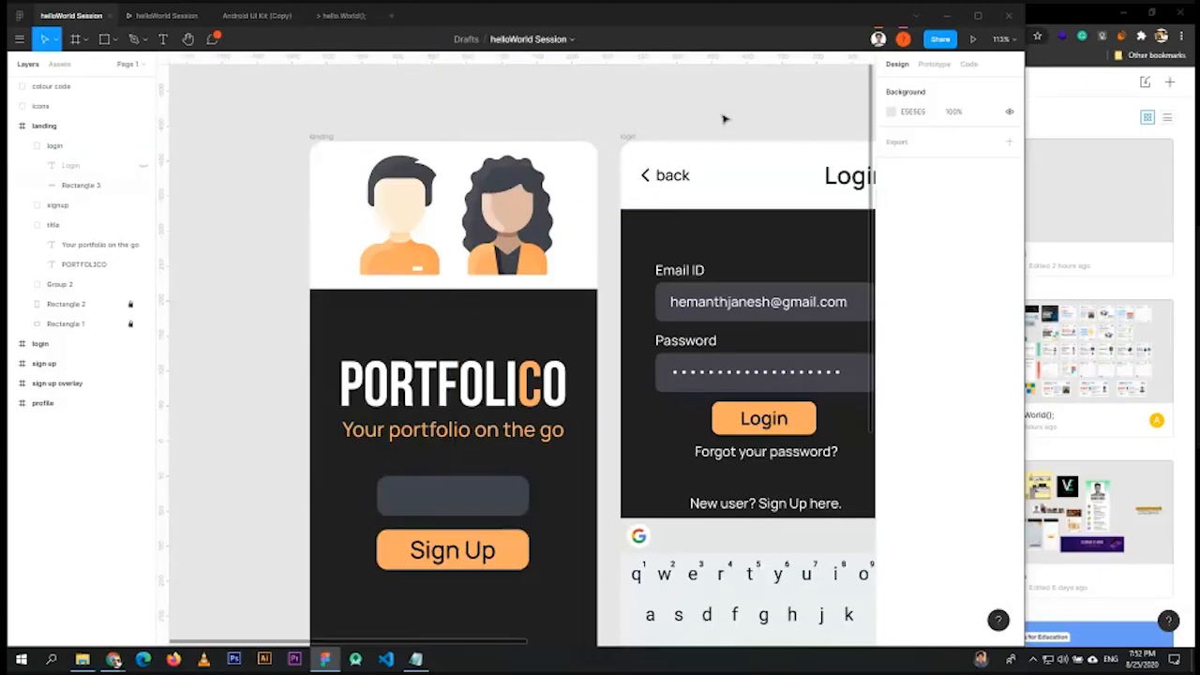
- Pan back to the landing frame and select its Sign Up button
scroll(562, 281, "right", 5)
left_click_drag(527, 418, 688, 362)
left_click(272, 470)
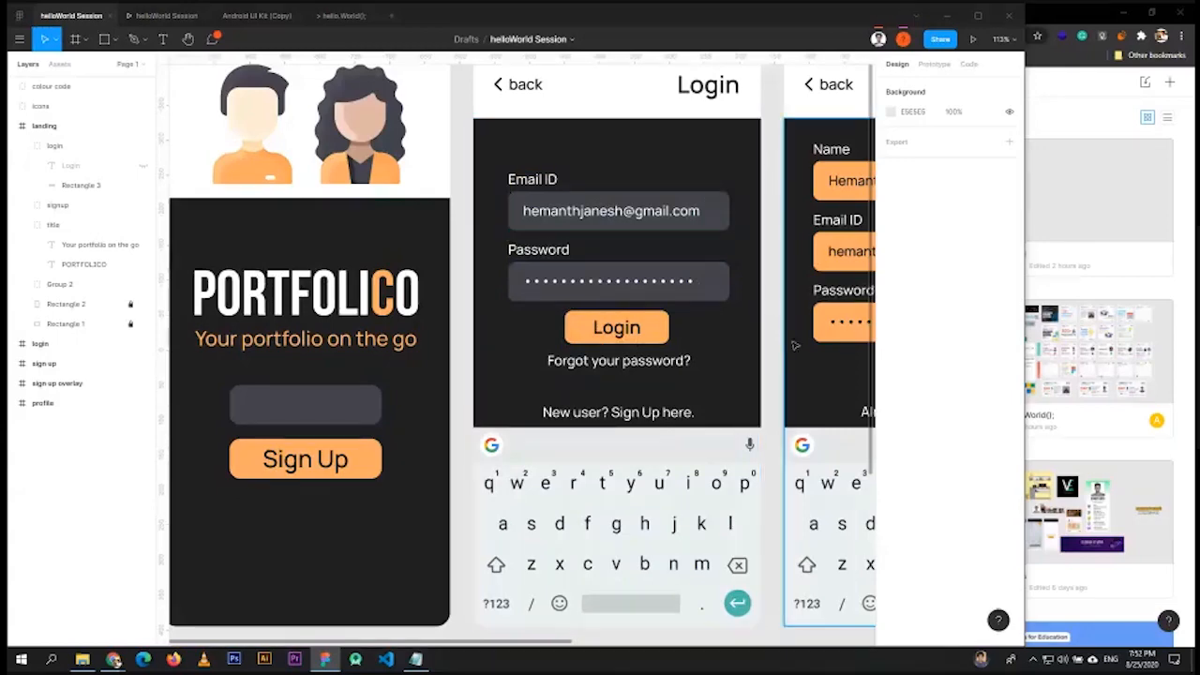
scroll(769, 353, "right", 3)
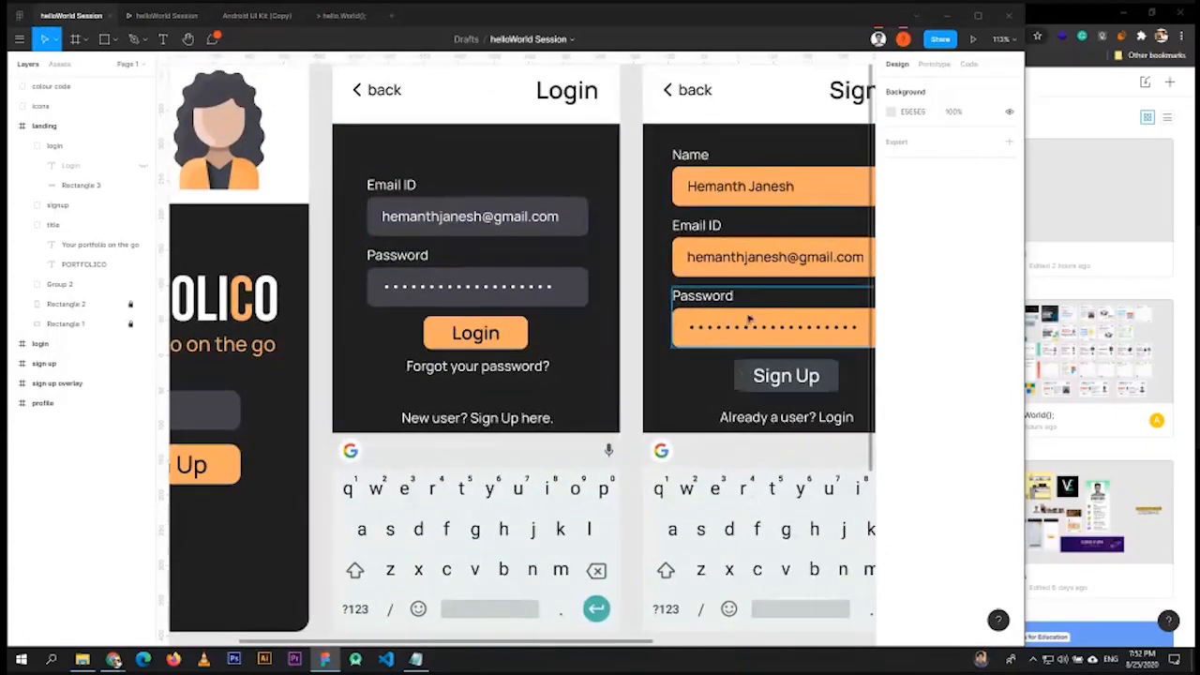
- Maximize Figma and fit the landing, login, sign up, profile and overlay frames on screen
left_click(982, 16)
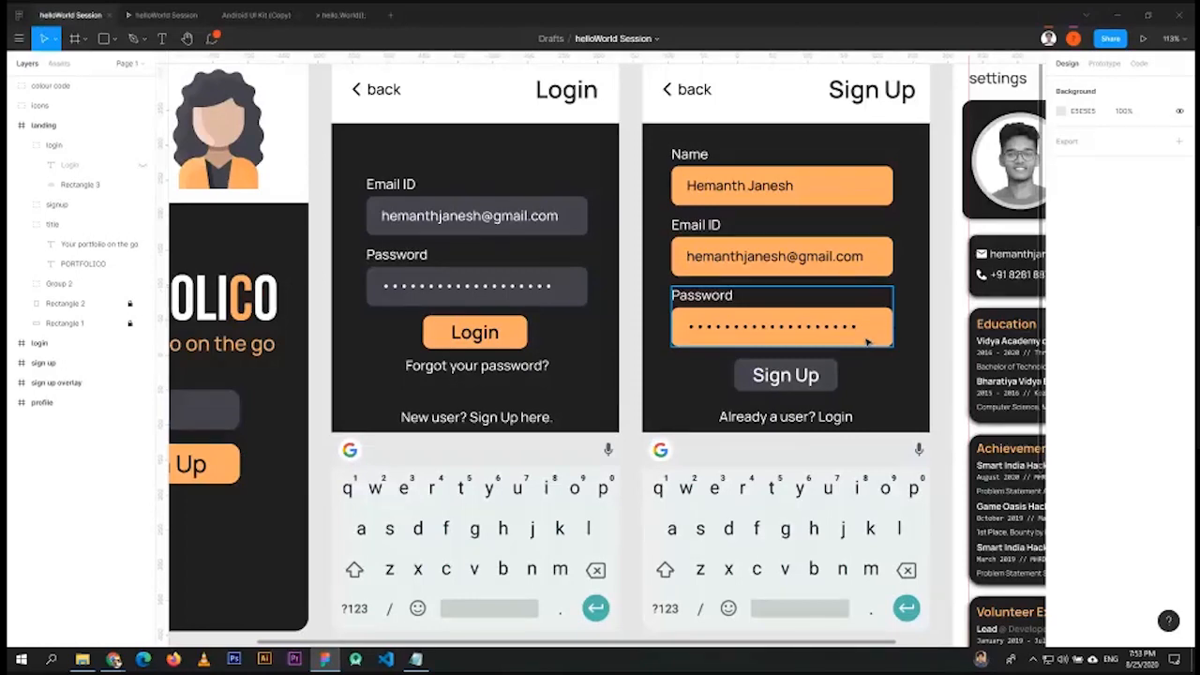
scroll(810, 298, "down", 3)
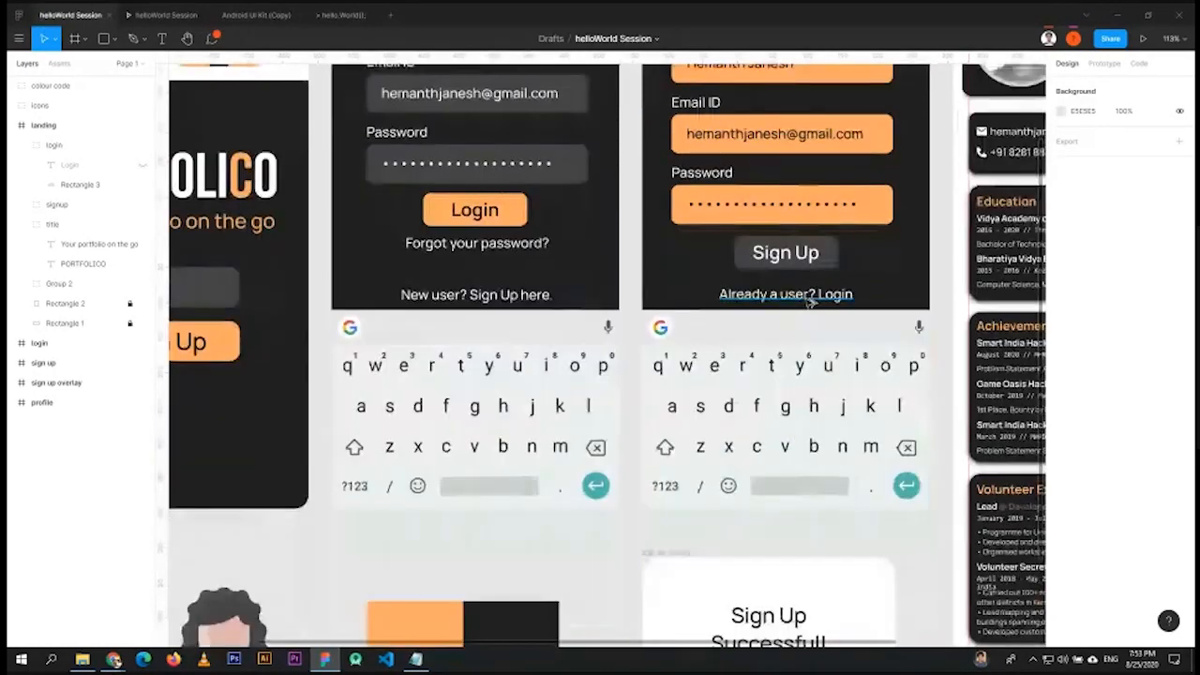
scroll(810, 298, "down", 6, "ctrl")
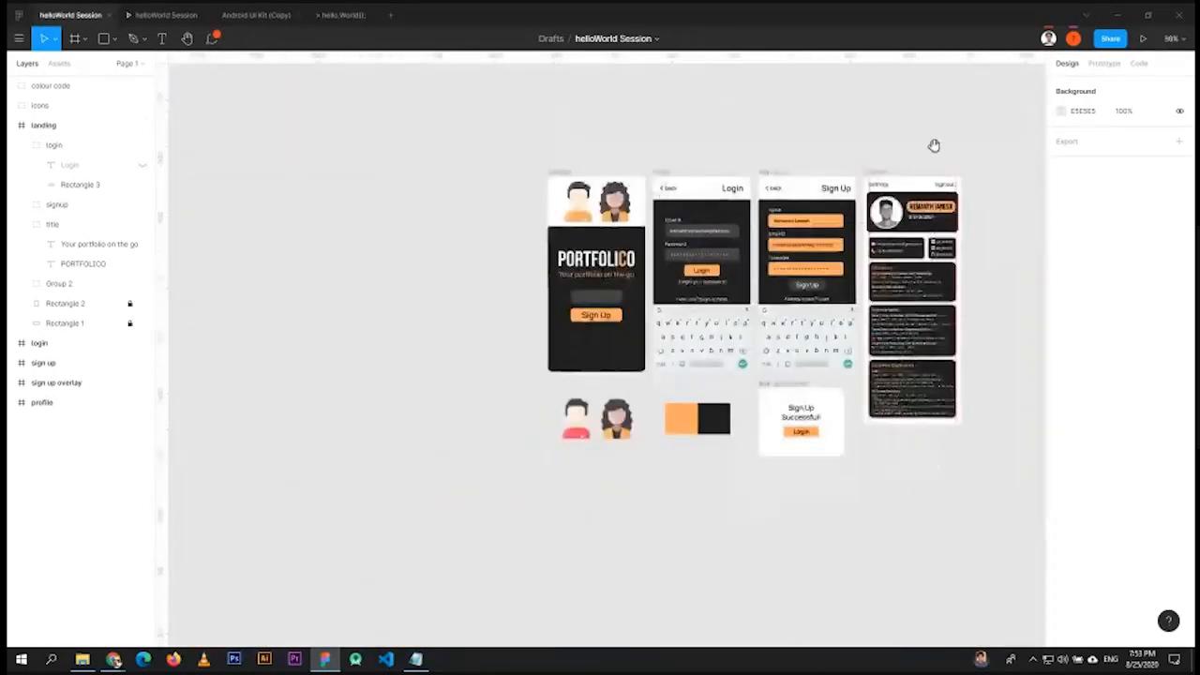
left_click_drag(932, 144, 831, 166)
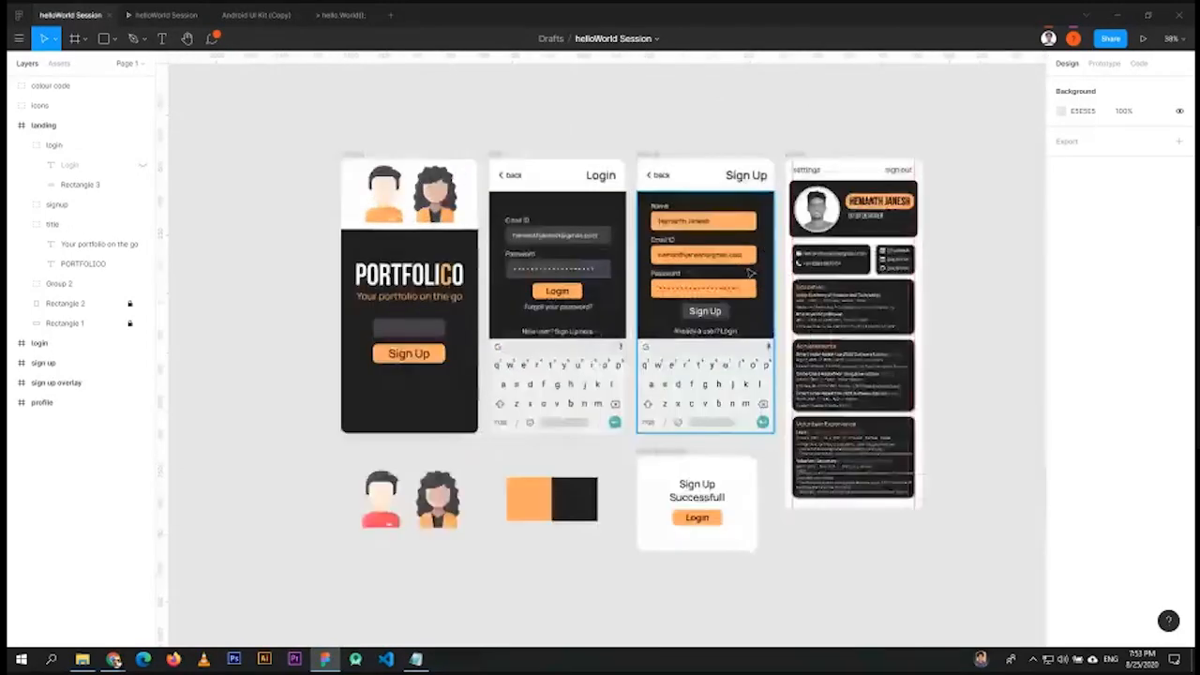
scroll(698, 270, "up", 2, "ctrl")
scroll(796, 269, "up", 1, "ctrl")
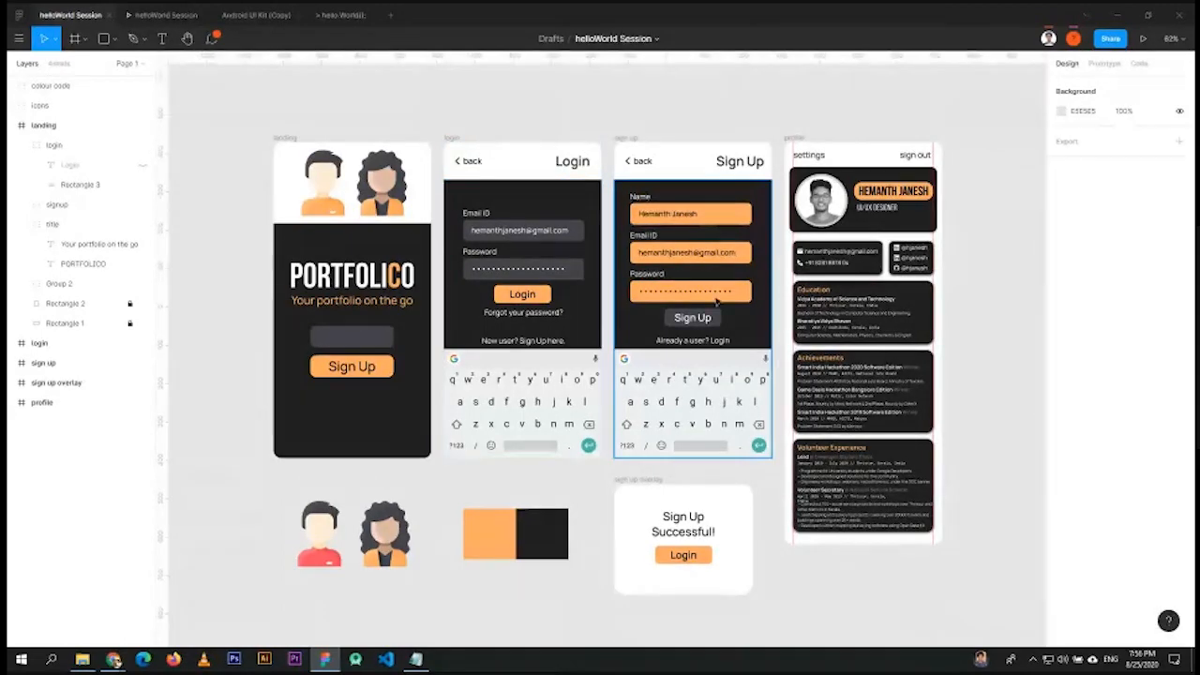
- Select the landing frame and resize the Figma window to show its Design properties
left_click(705, 343)
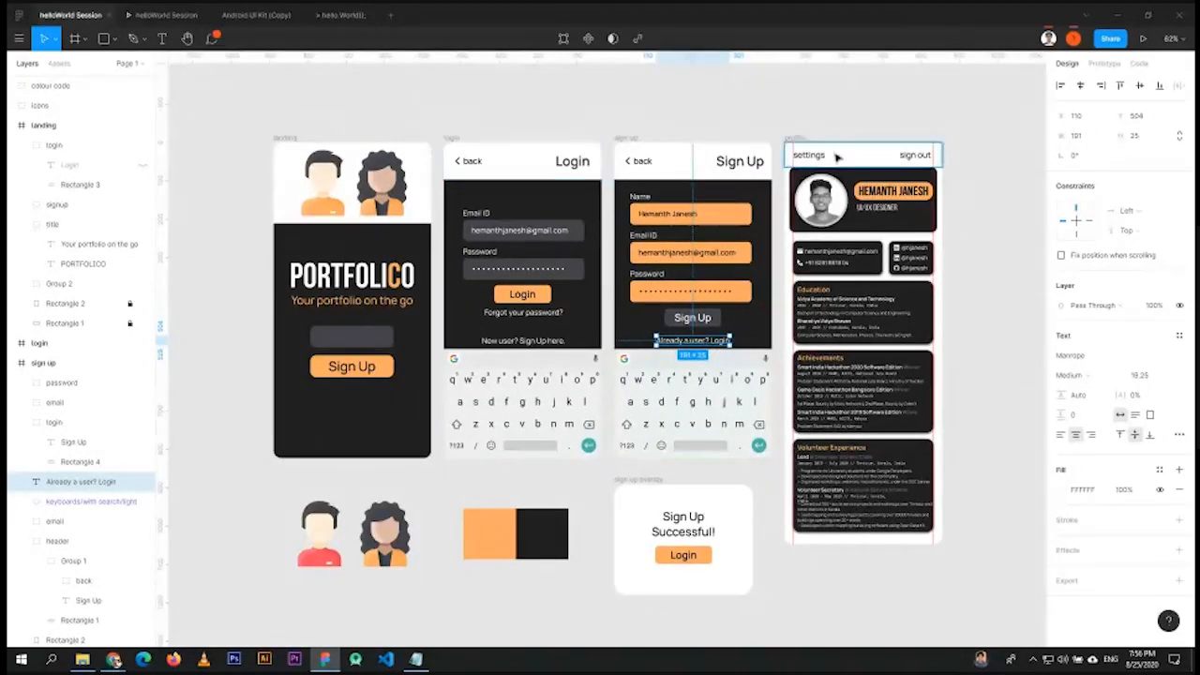
left_click(290, 141)
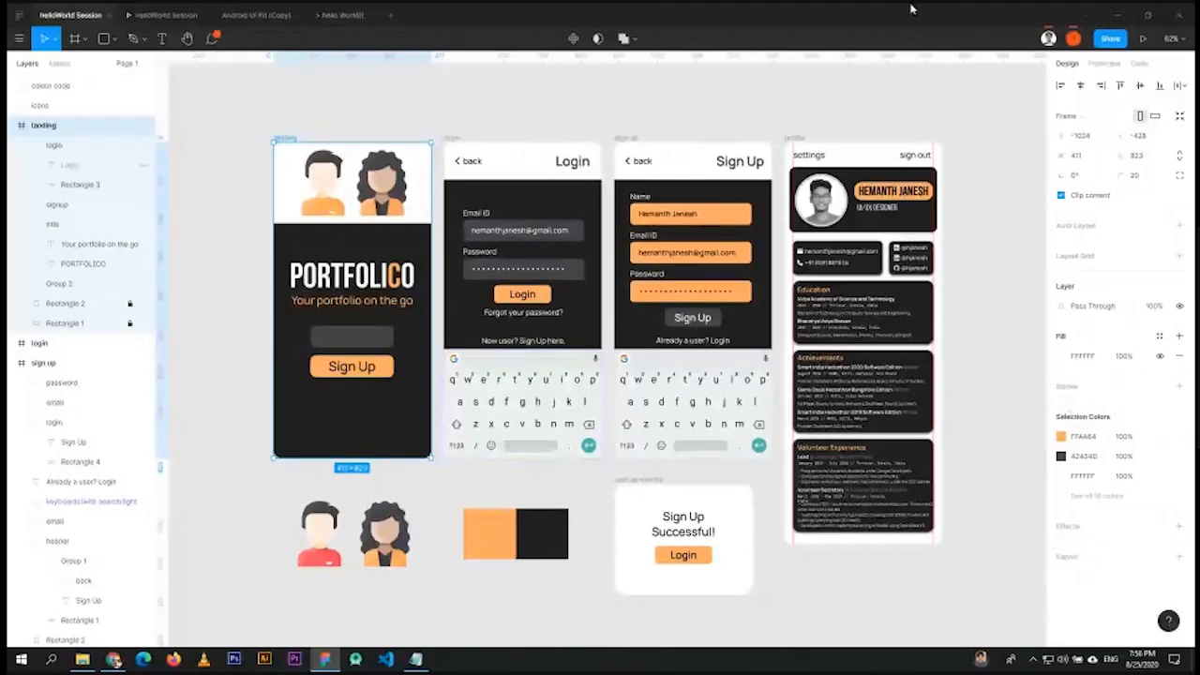
left_click_drag(910, 10, 467, 68)
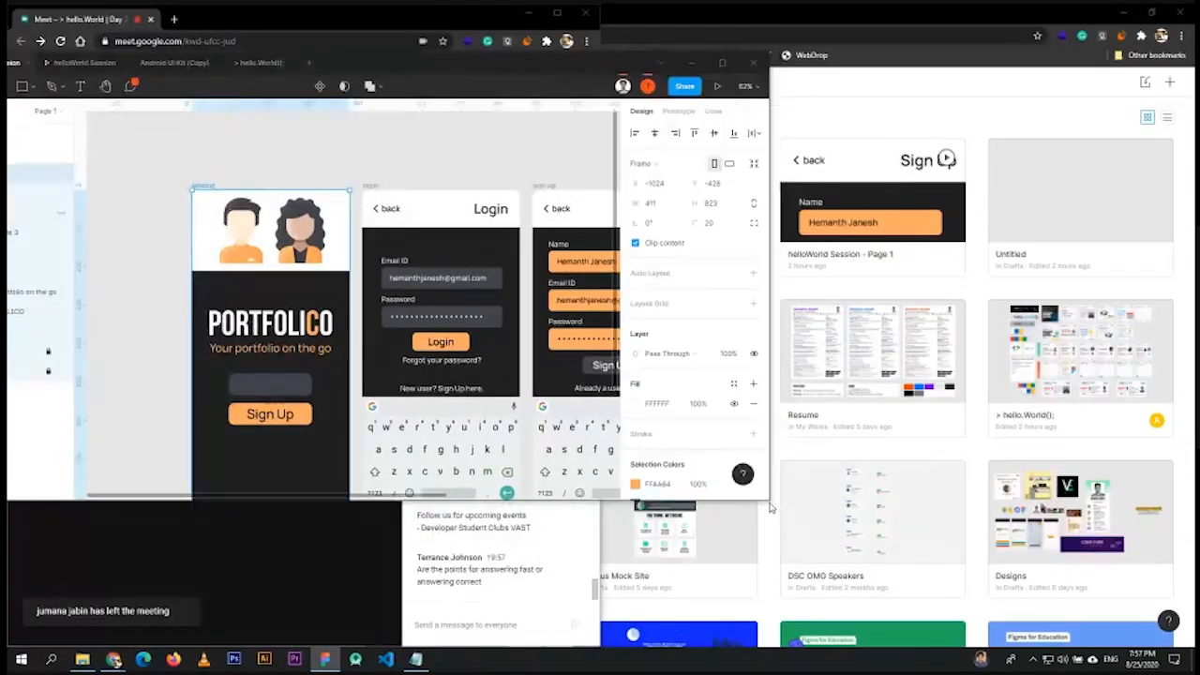
left_click_drag(769, 501, 1073, 633)
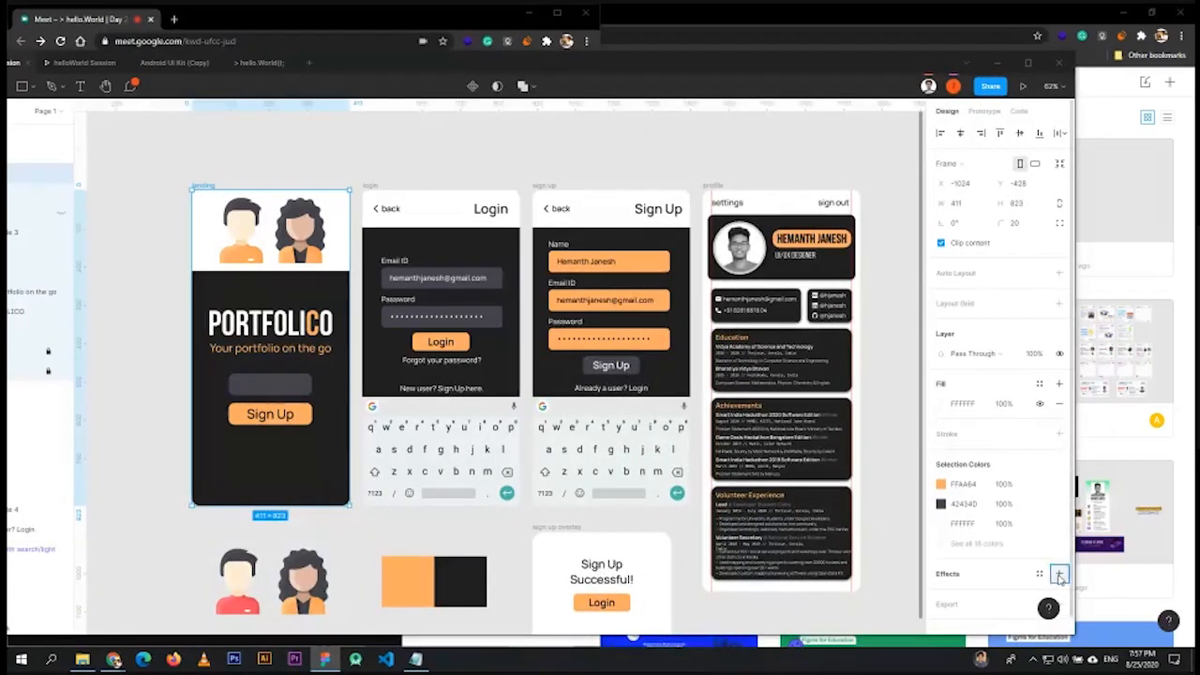
- Delete both Drop Shadow rows so the landing frame has no effects
left_click(1060, 574)
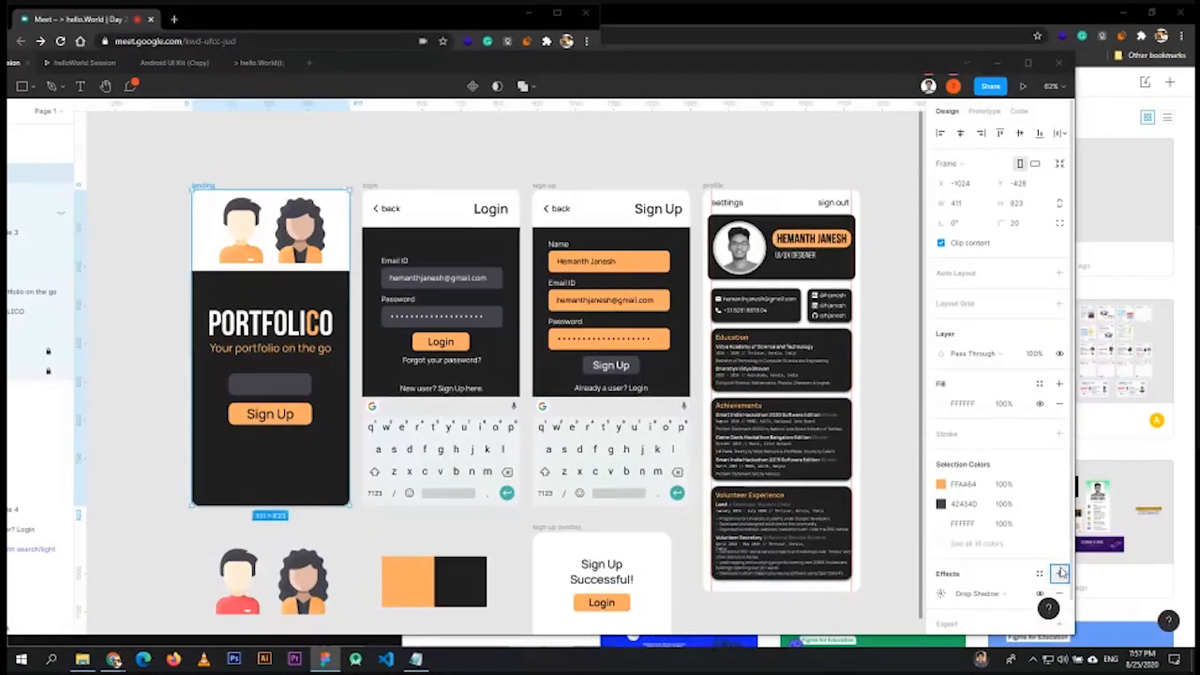
left_click(1061, 572)
scroll(1060, 562, "down", 1)
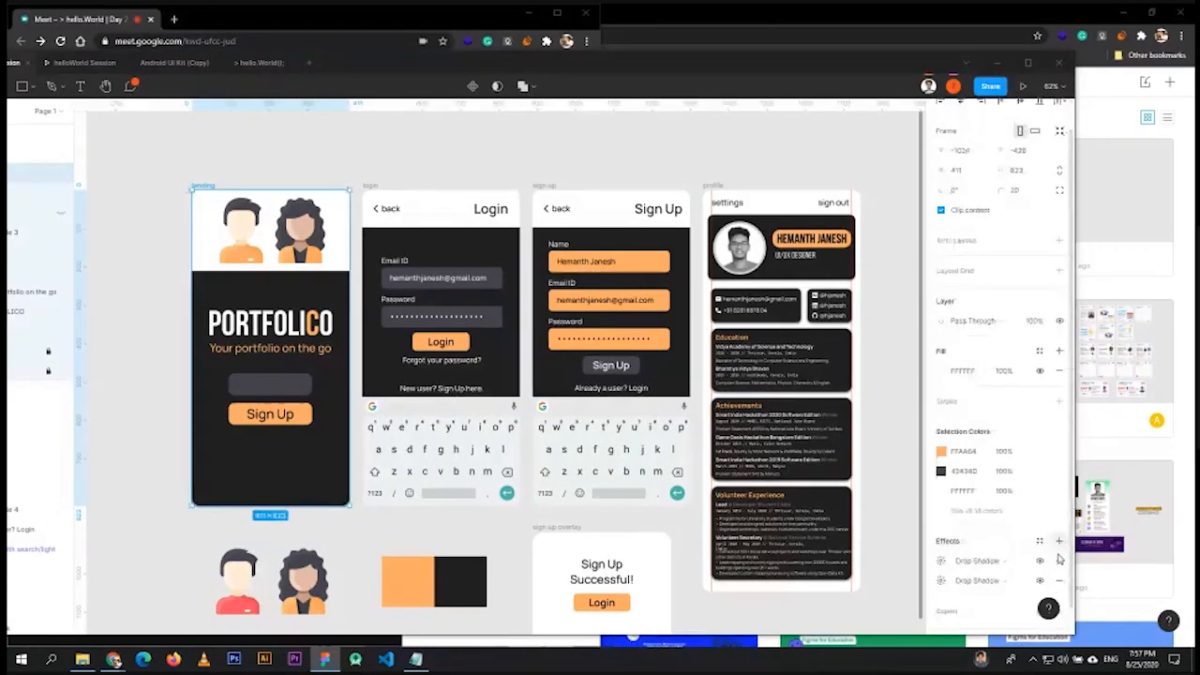
left_click(1059, 560)
left_click(1059, 561)
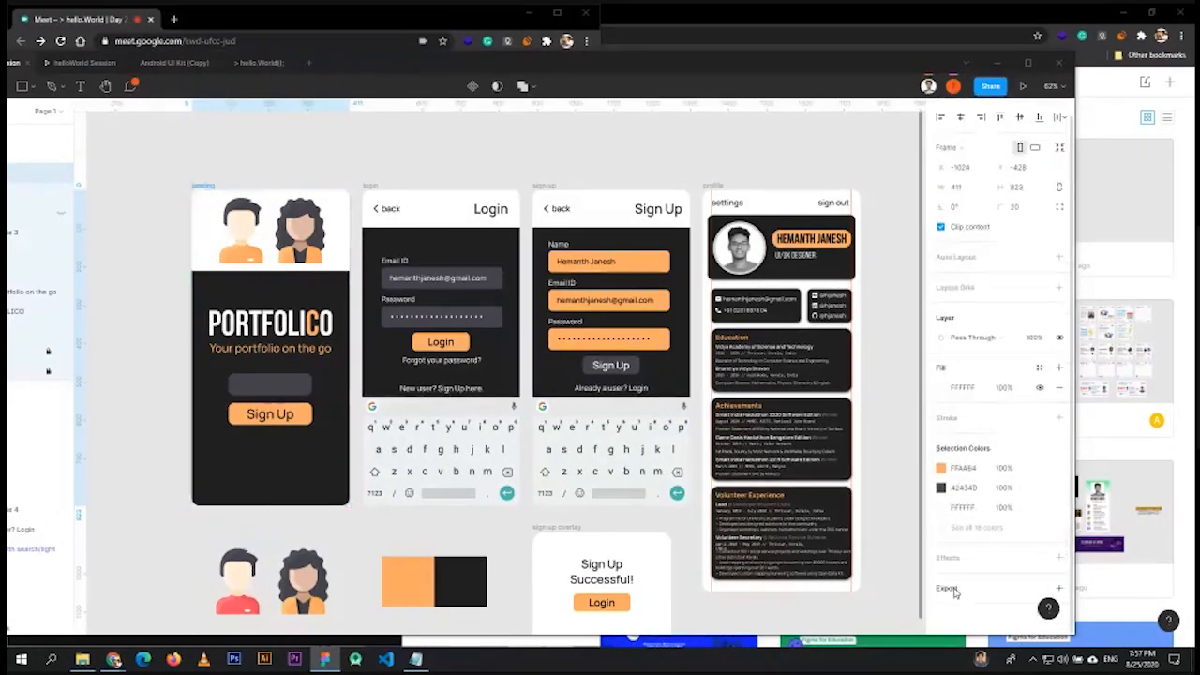
- Add a 1x PNG export to the landing frame and save it as landing in Figma Workshop
left_click(1059, 587)
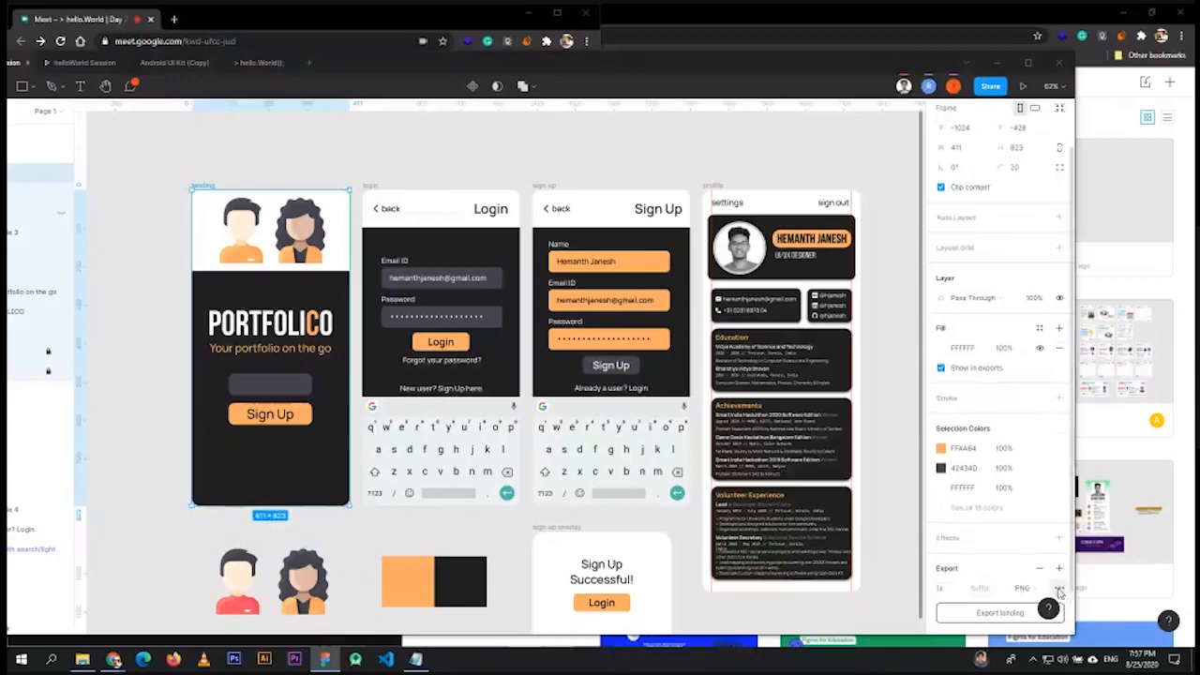
scroll(1042, 539, "down", 1)
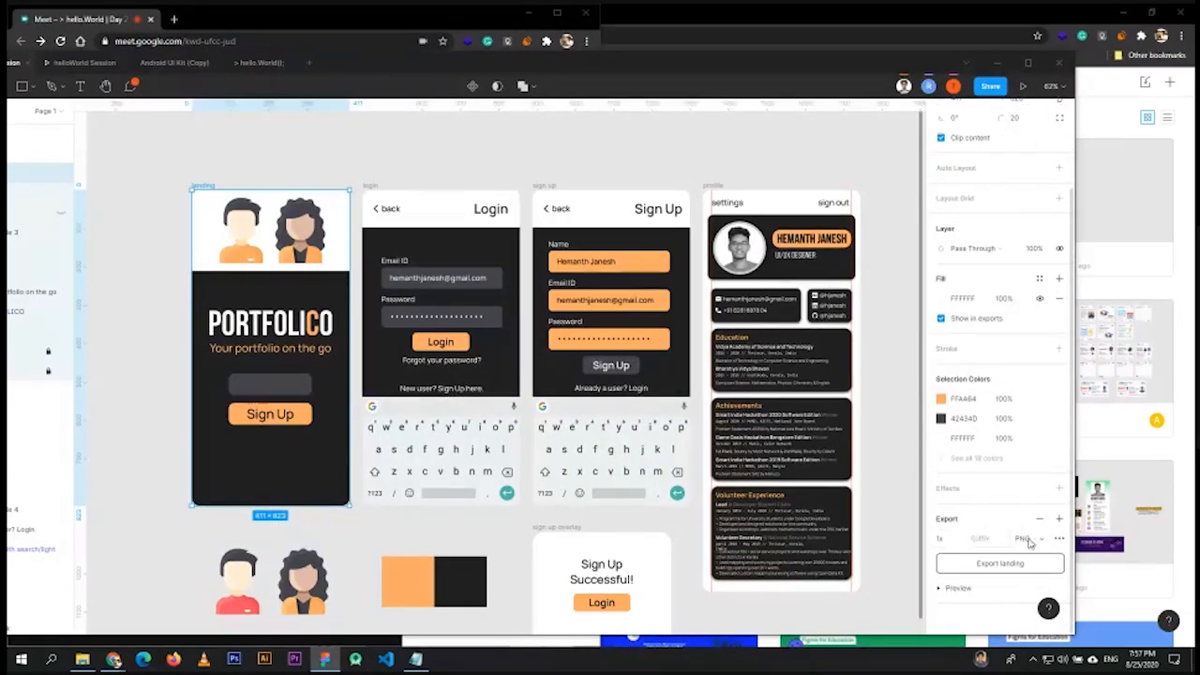
left_click(1029, 542)
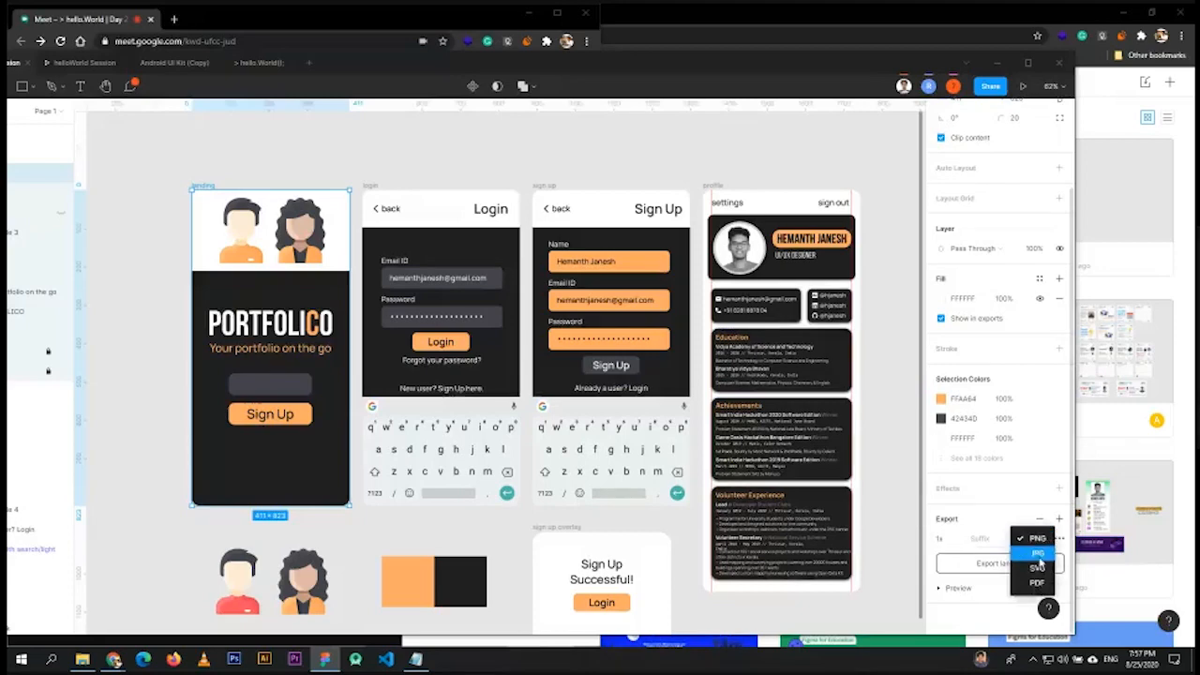
left_click(1031, 539)
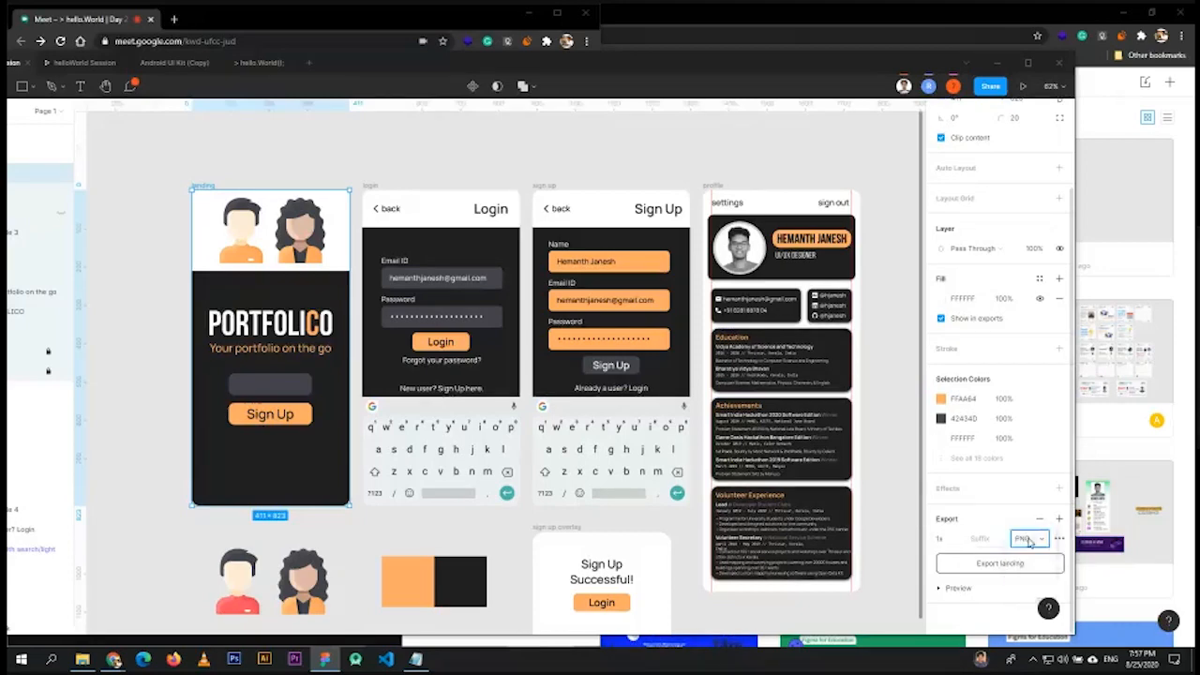
left_click(984, 567)
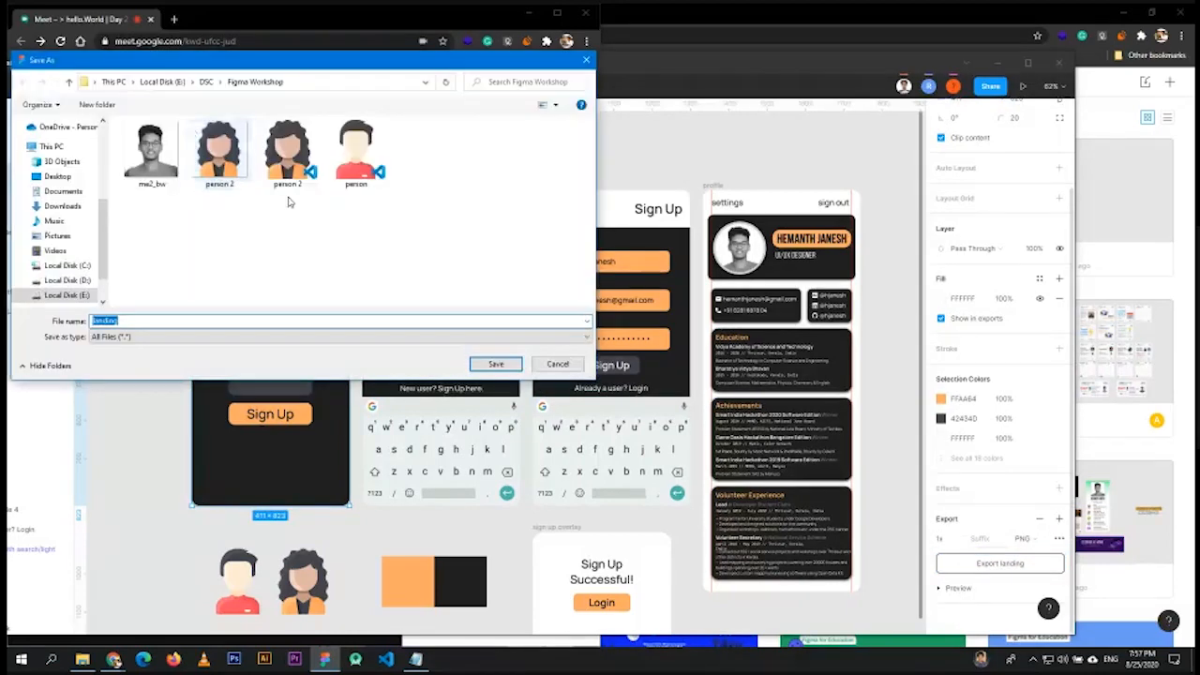
left_click(488, 364)
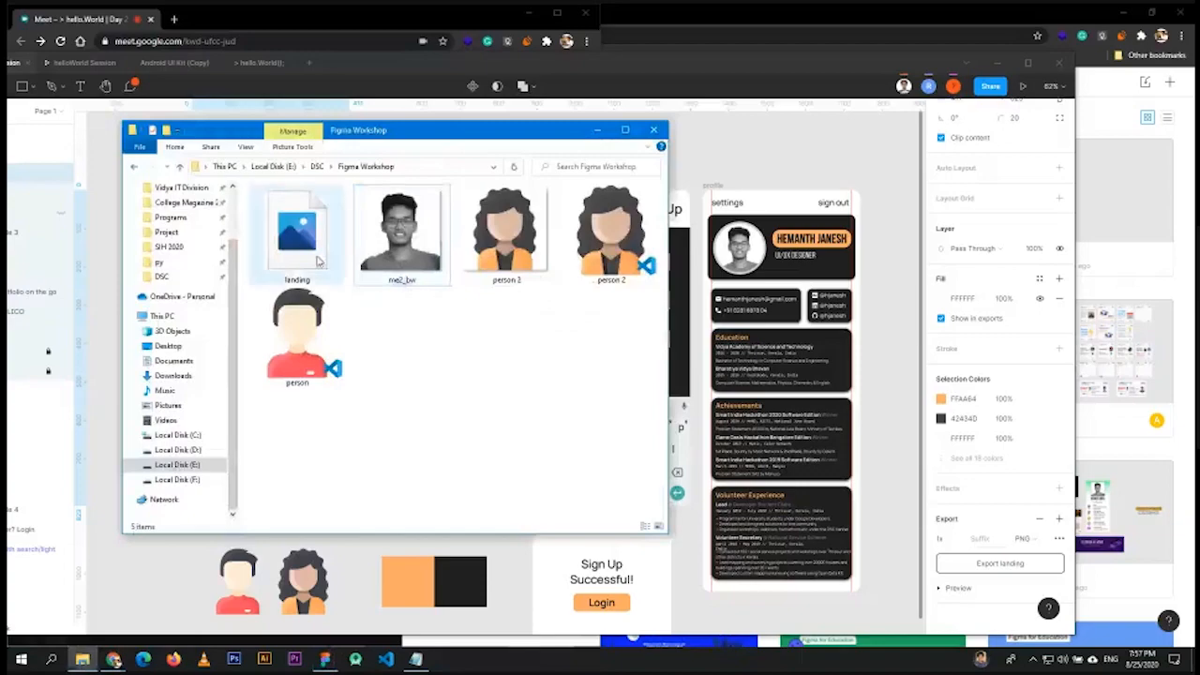
- Refresh the Figma Workshop folder and open the exported landing PNG in Photos
right_click(385, 341)
left_click(421, 390)
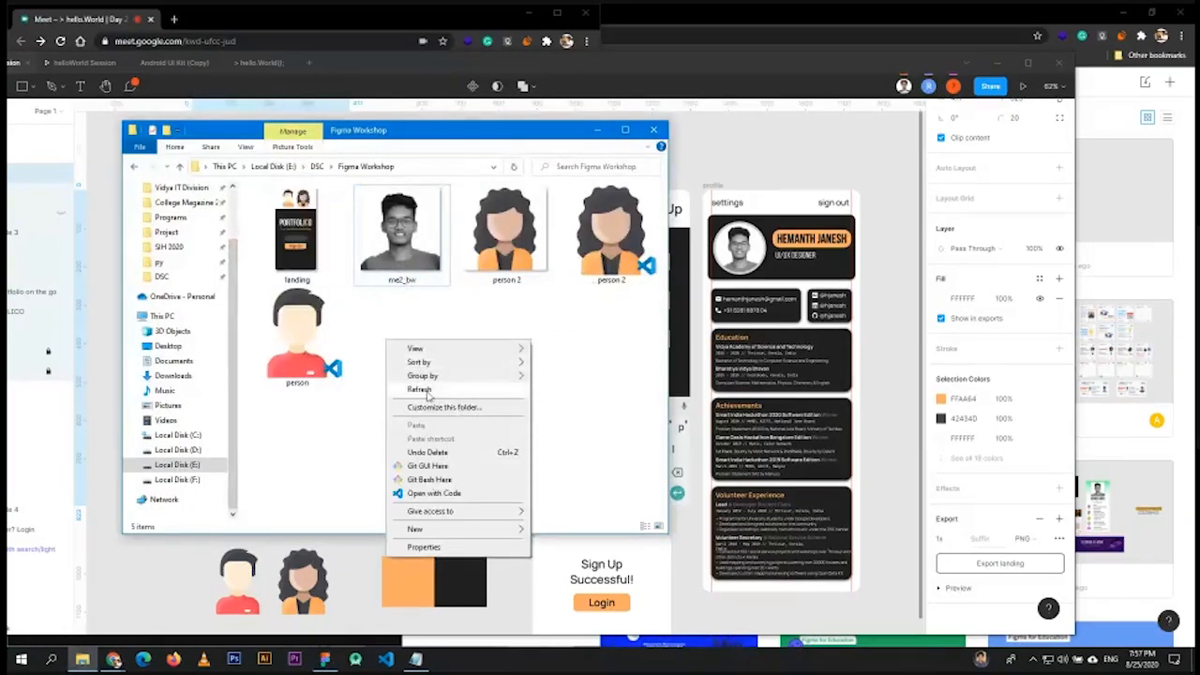
double_click(302, 238)
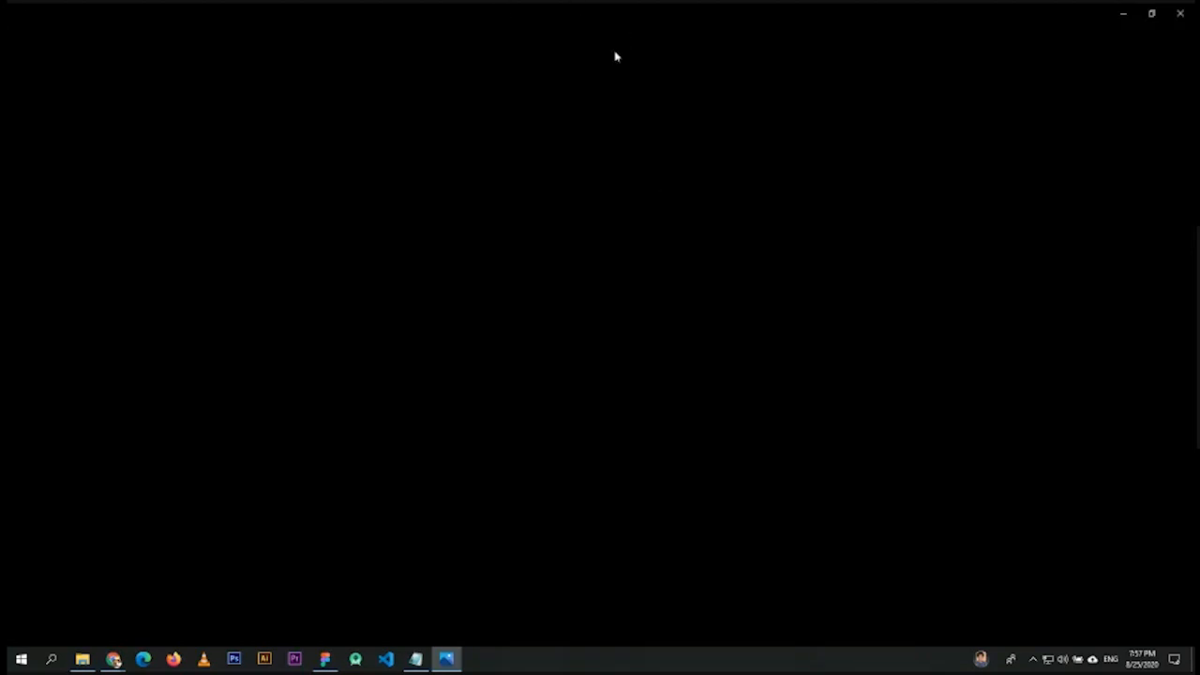
- Restore the image viewer to a window, compare it with the landing frame, then close Explorer
left_click_drag(617, 57, 611, 158)
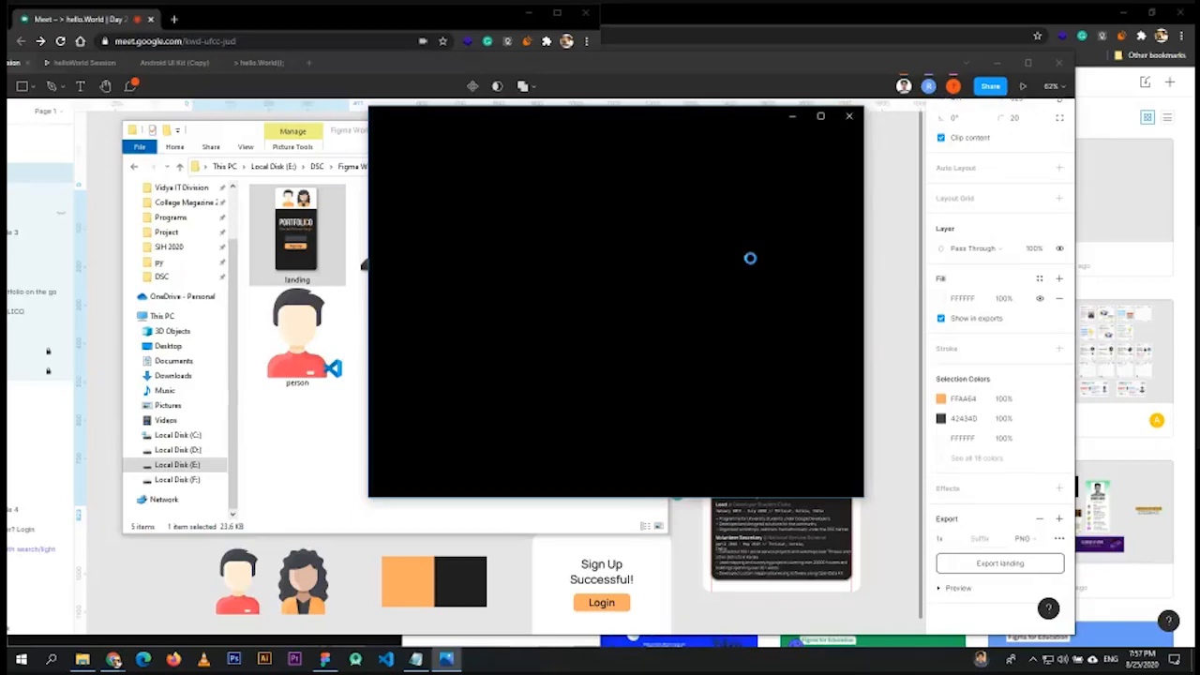
scroll(382, 368, "up", 2, "ctrl")
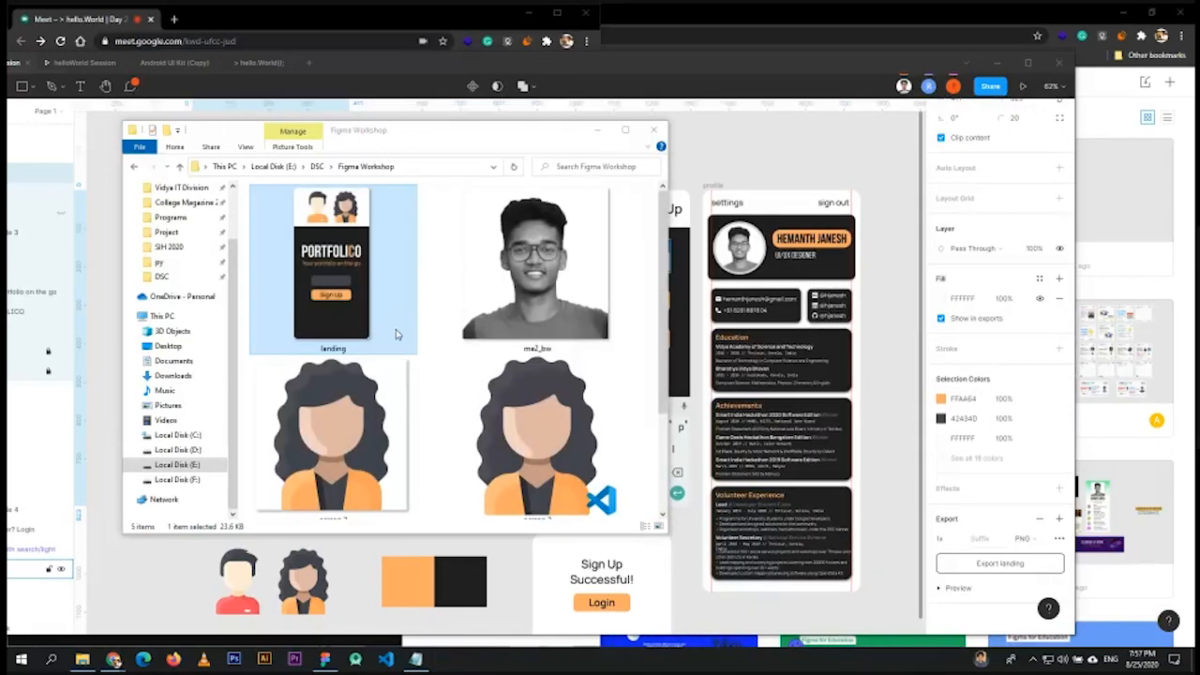
left_click_drag(394, 129, 651, 154)
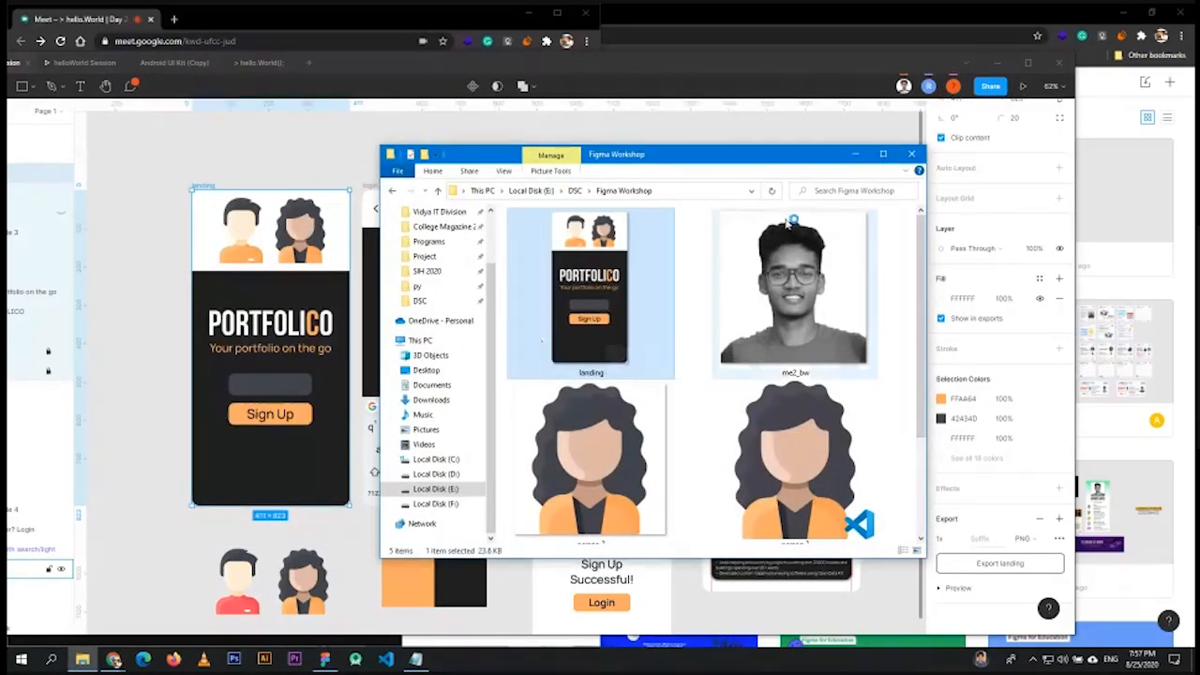
left_click(855, 154)
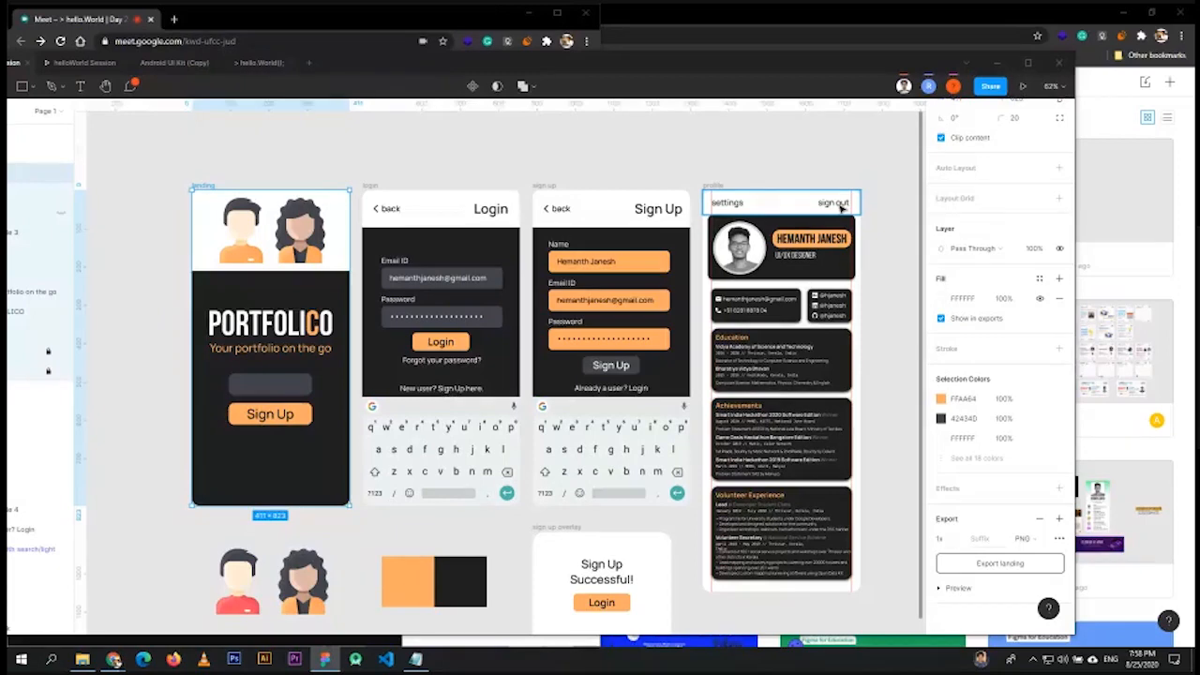
- Bring Figma in front of the meeting and show the landing frame's generated code
left_click(780, 7)
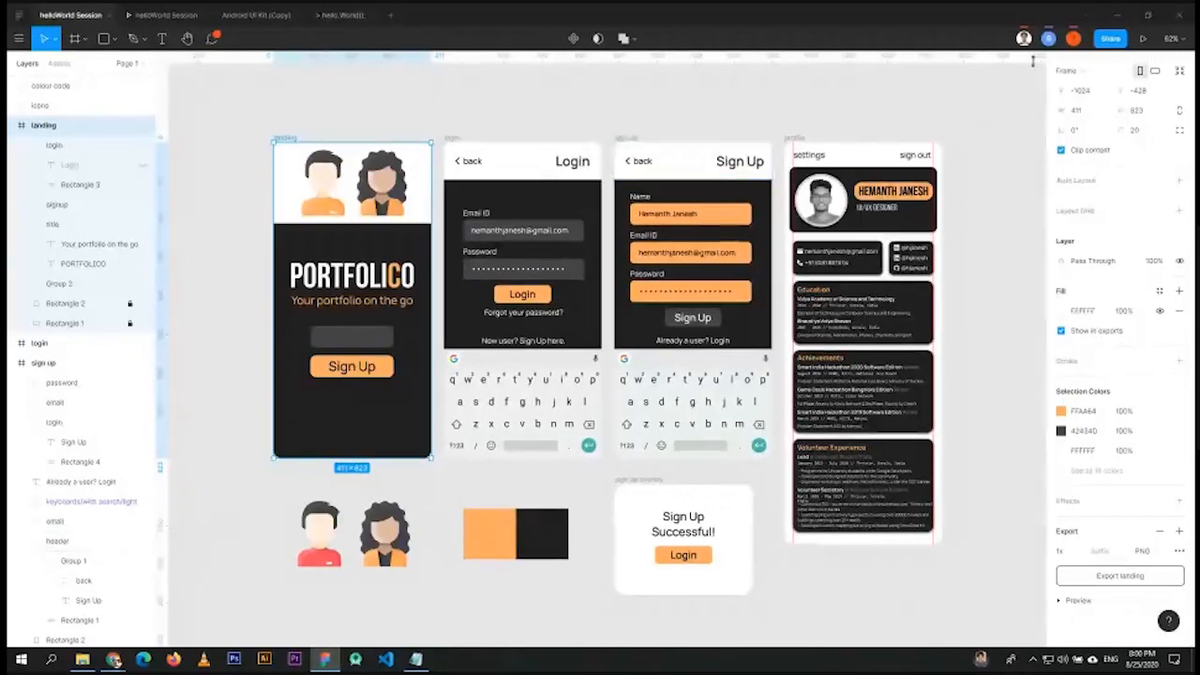
scroll(954, 153, "up", 3)
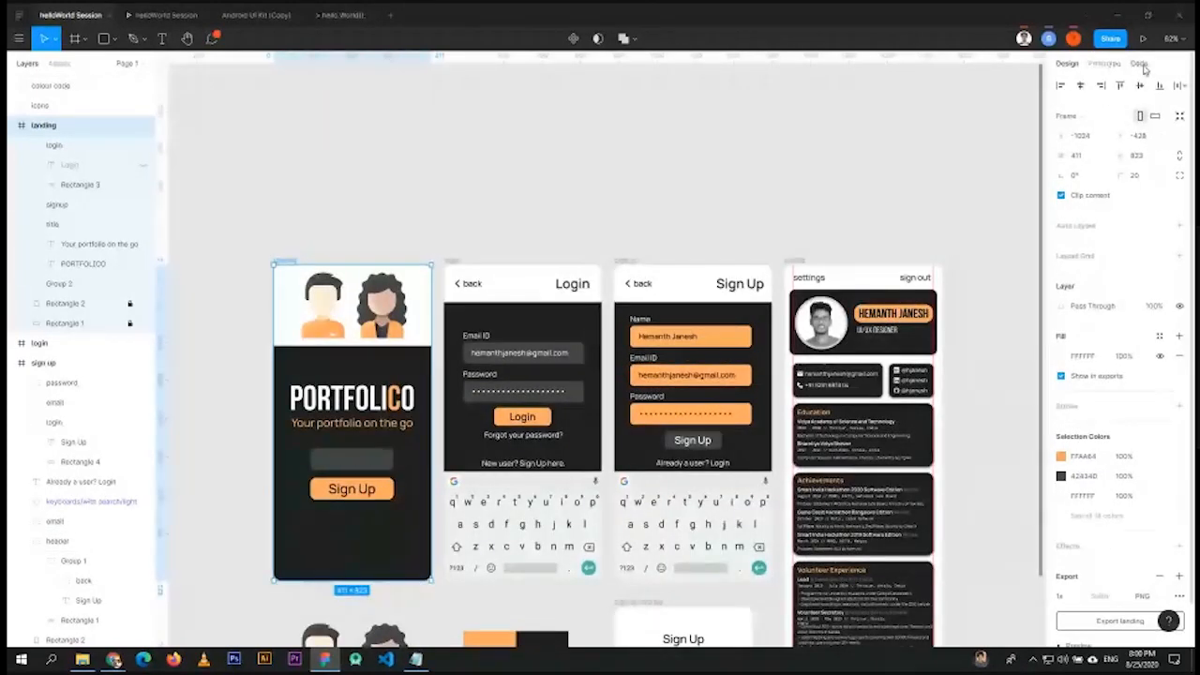
left_click(1138, 63)
scroll(727, 257, "down", 2)
- Keep CSS as the code language and select the landing frame's 411px width value
scroll(728, 257, "down", 2)
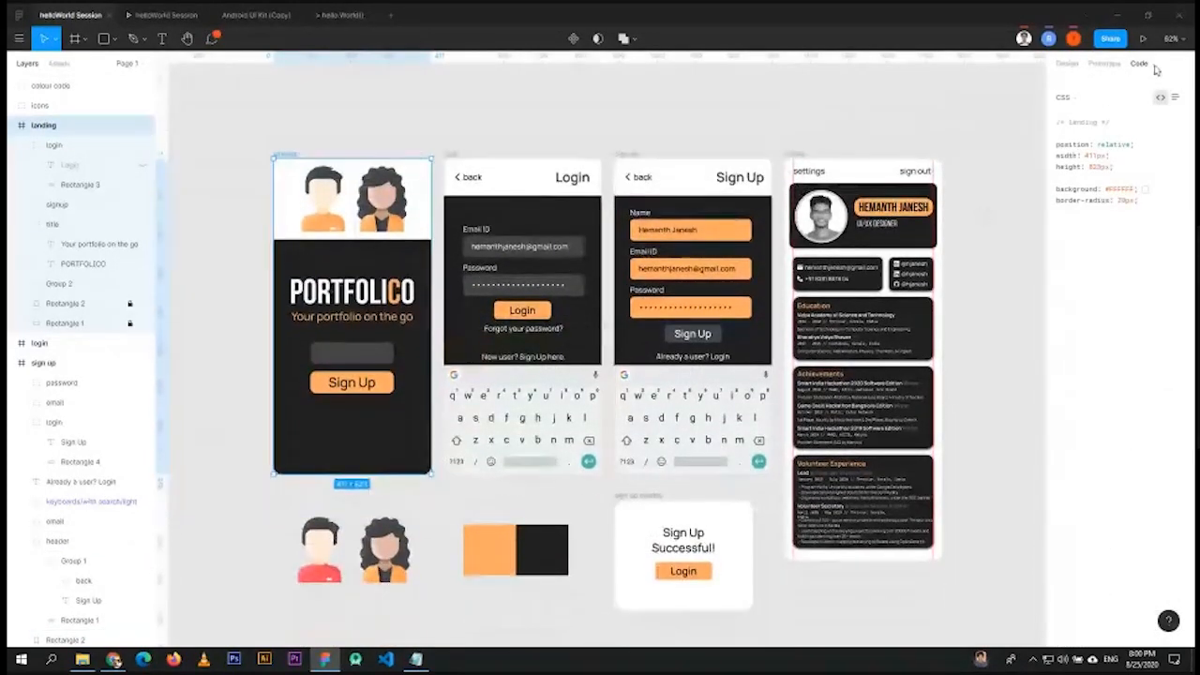
left_click(1102, 99)
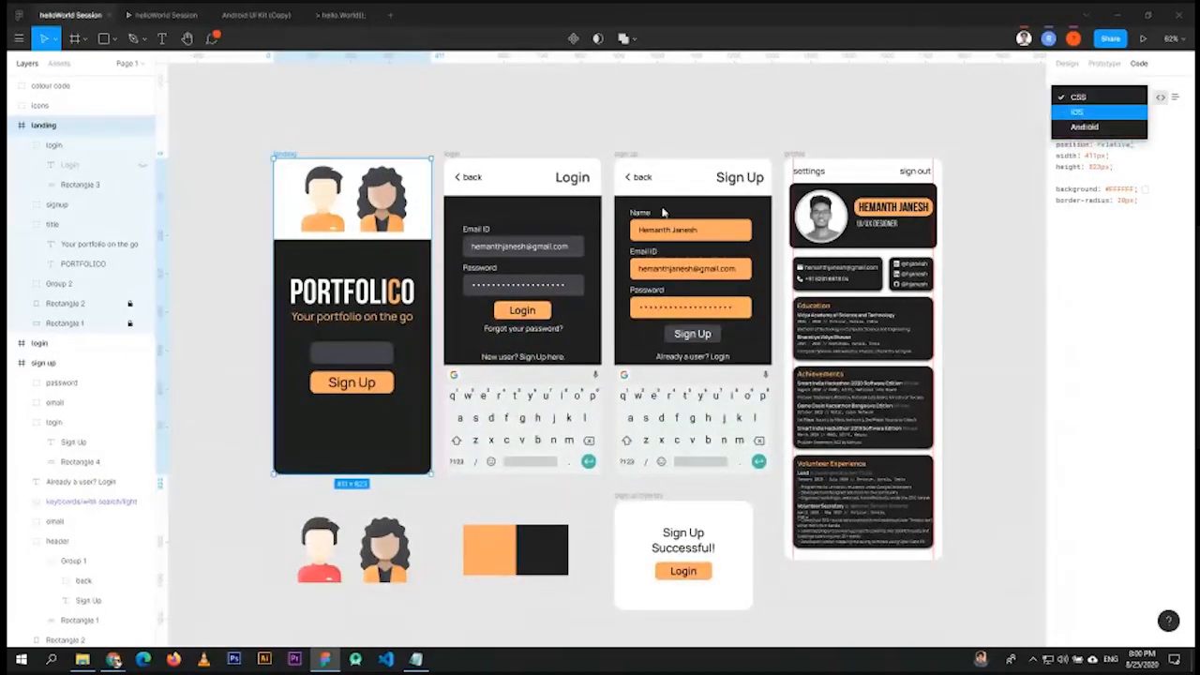
left_click(1101, 298)
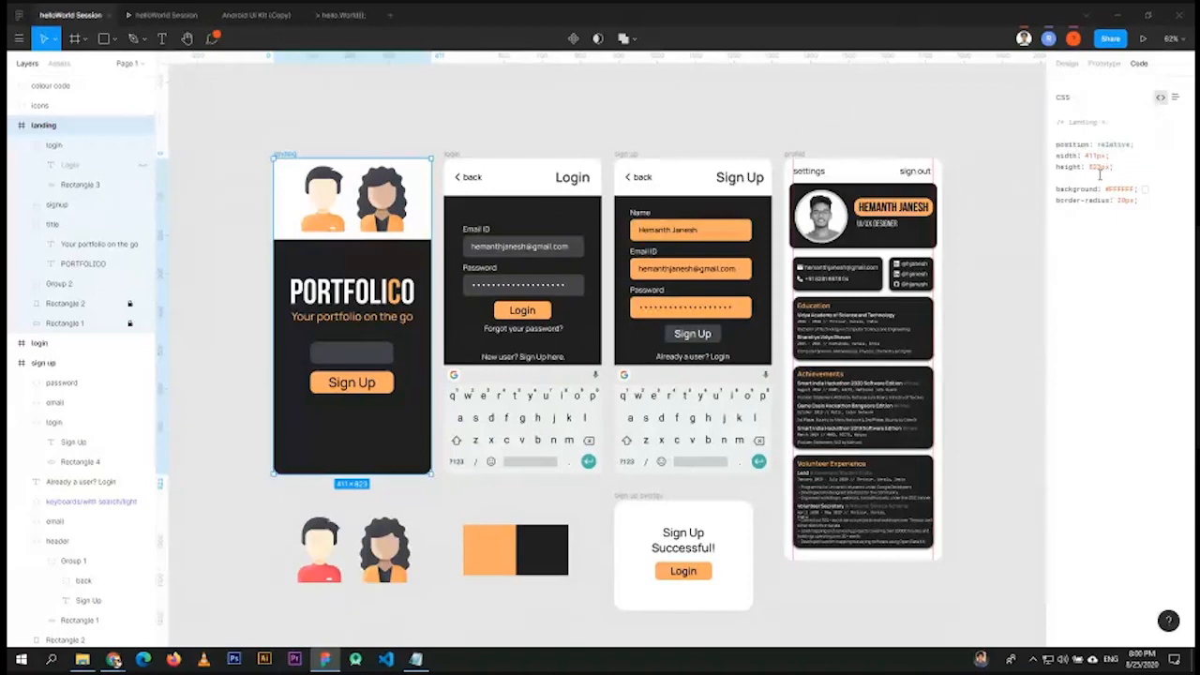
double_click(1094, 156)
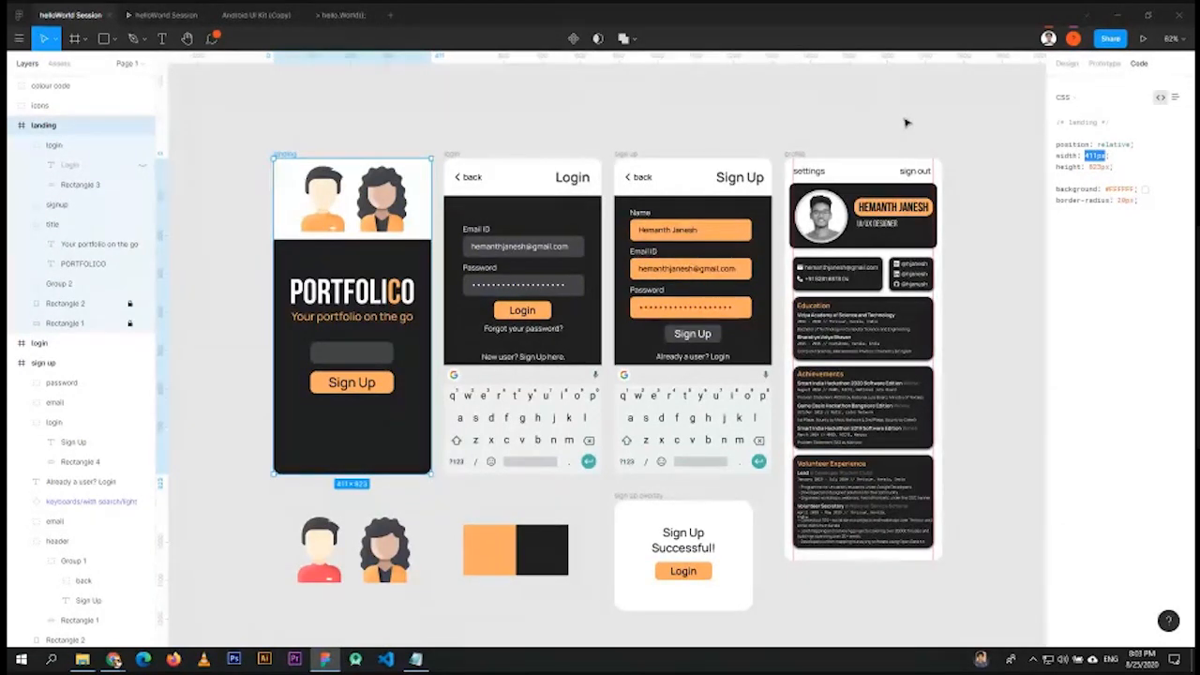
- Select the profile frame's Education group to view its absolute-positioned CSS
left_click(846, 329)
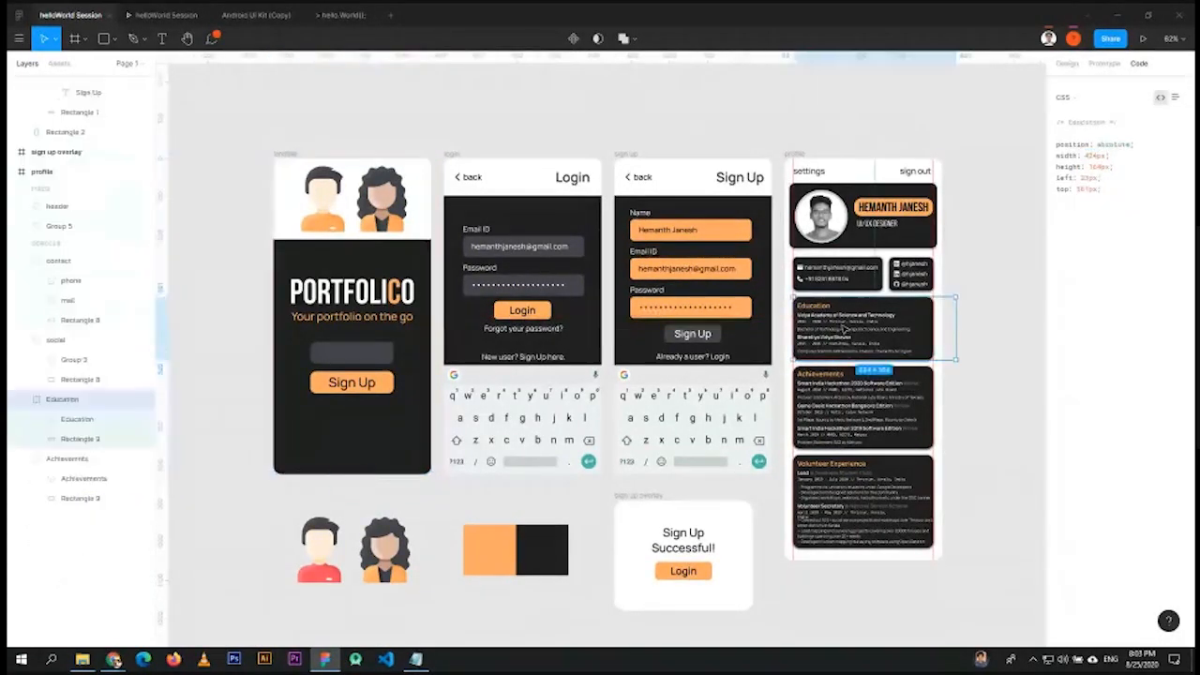
- View the VAST text's CSS, then minimize Figma and stop presenting in Google Meet
left_click(847, 329)
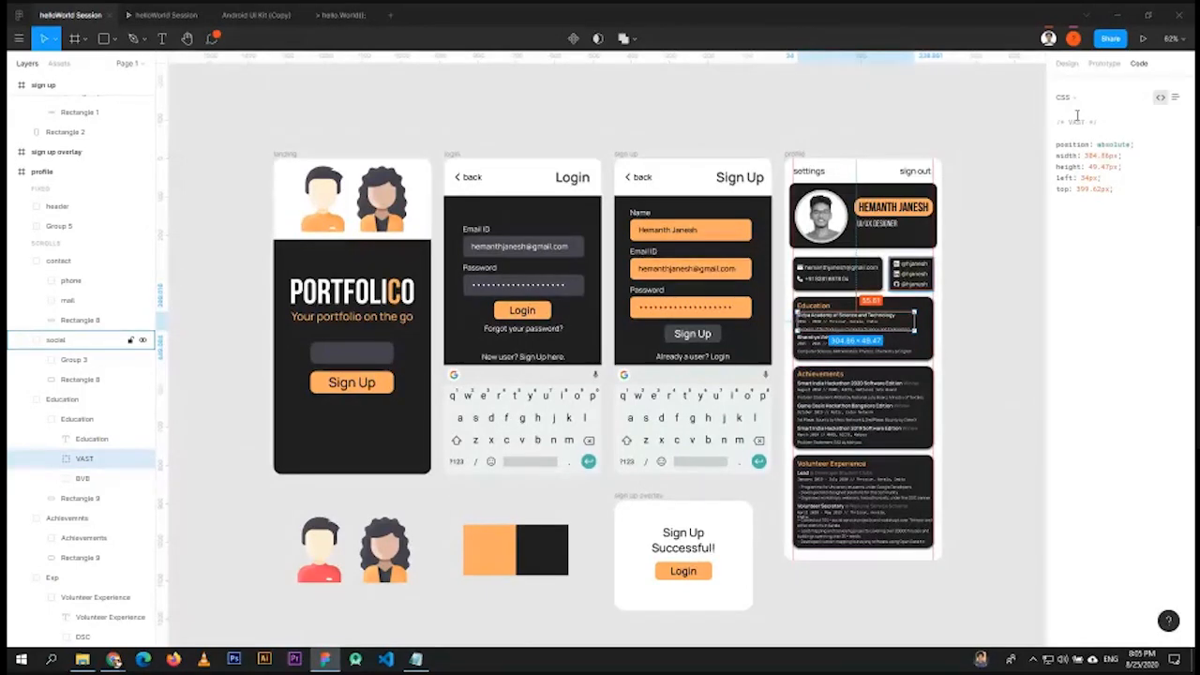
left_click(1115, 19)
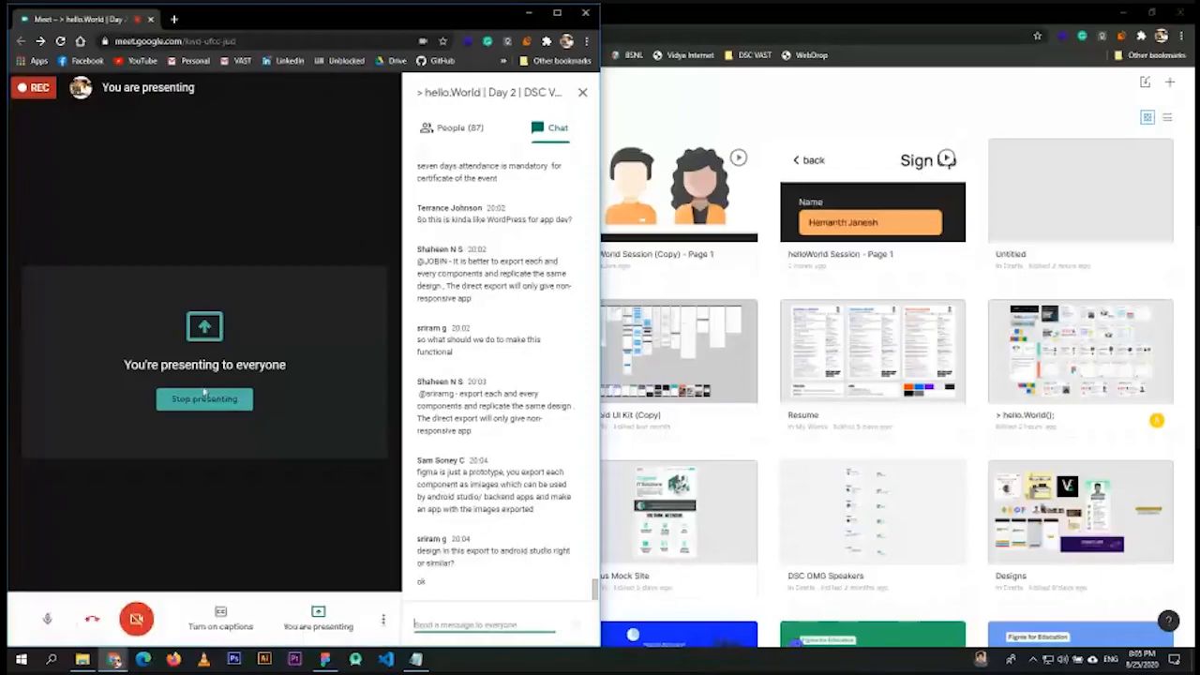
left_click(204, 399)
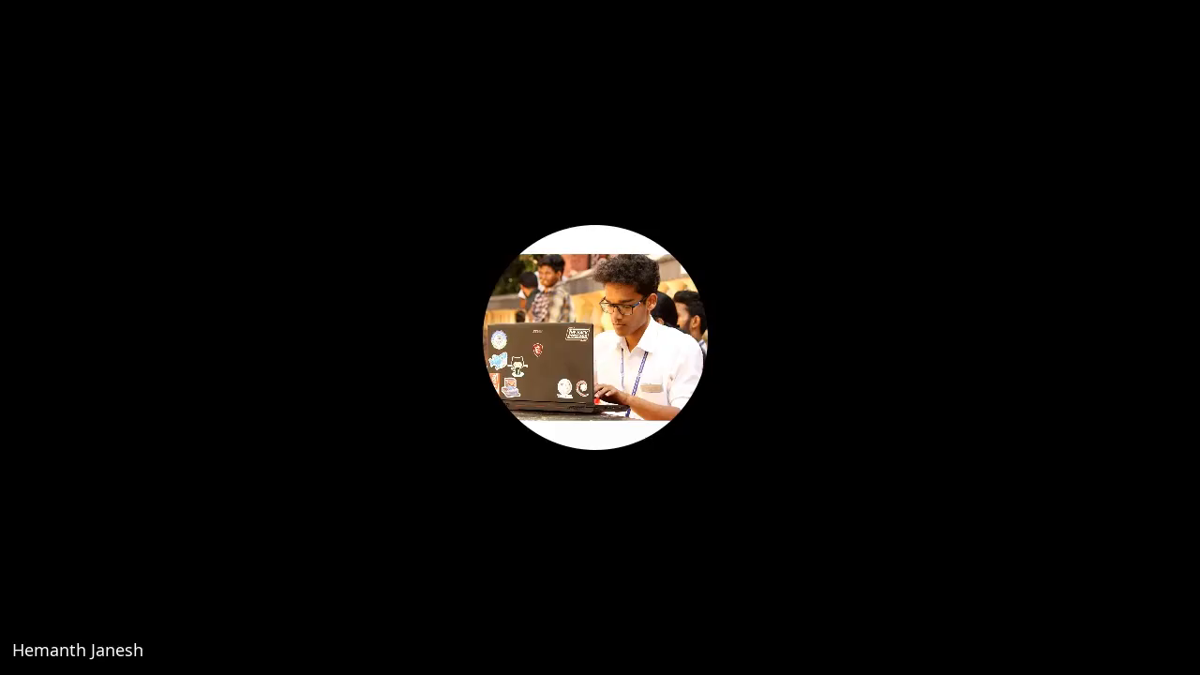